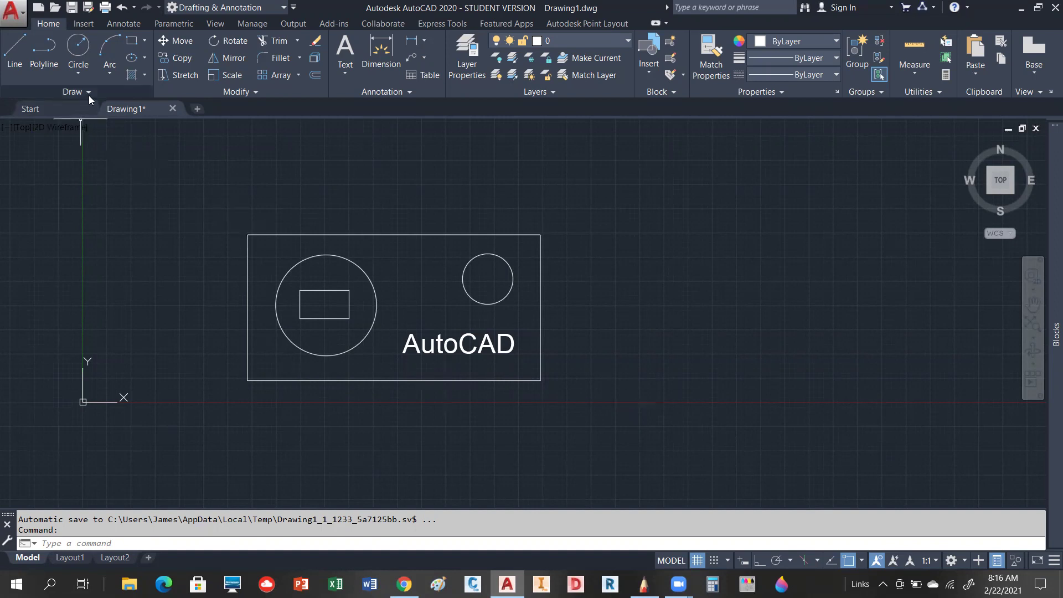
left_click(145, 76)
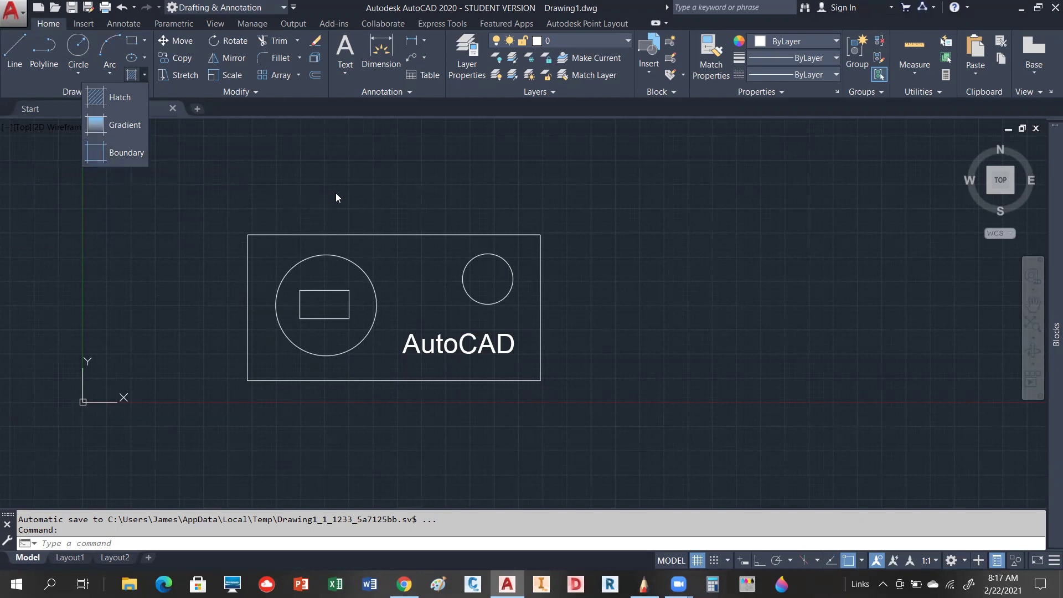
scroll(867, 397, "down", 2)
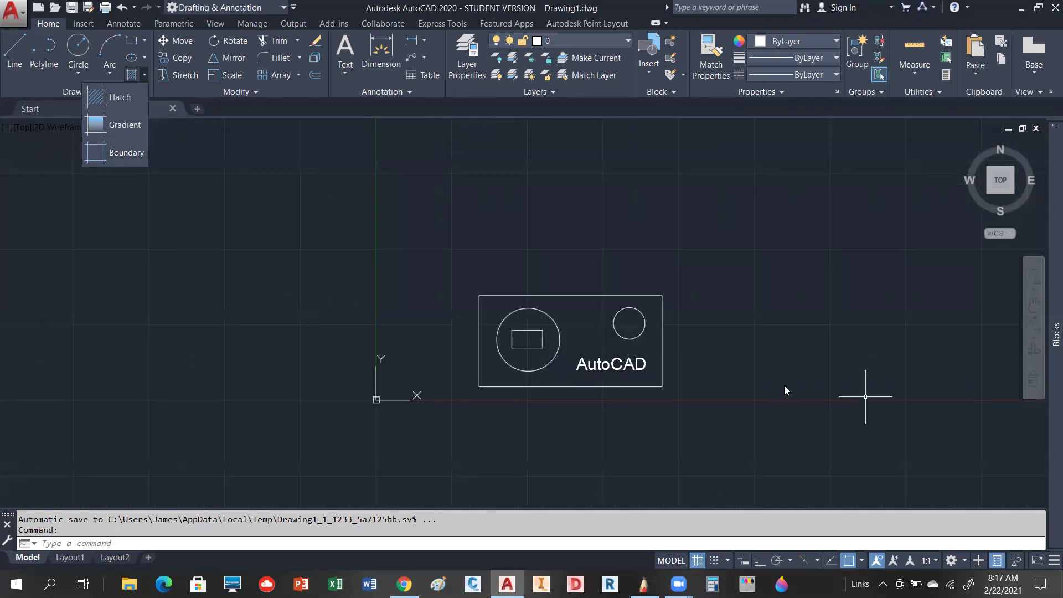
scroll(784, 385, "up", 2)
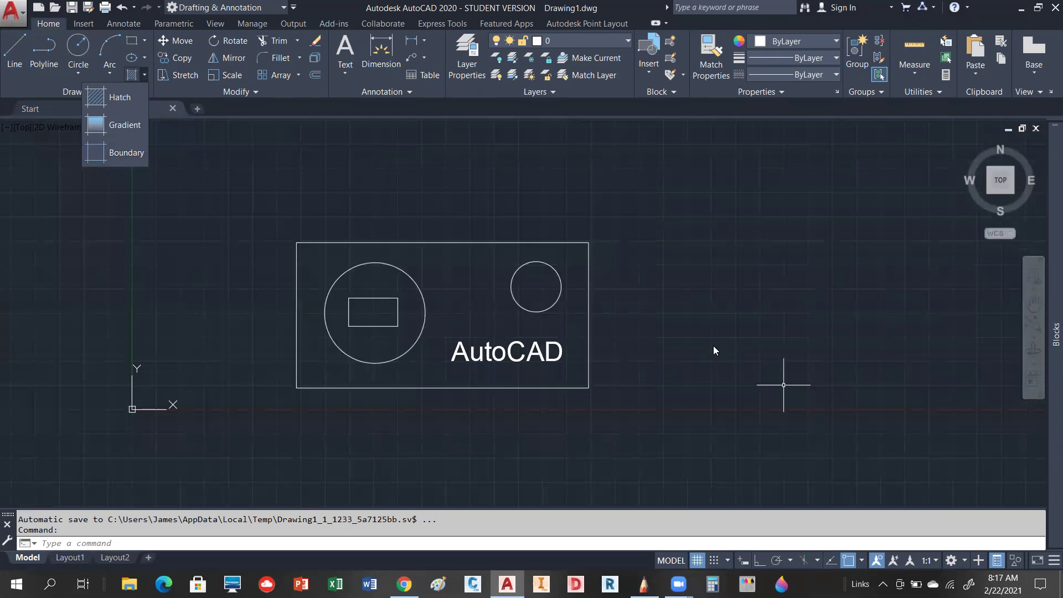
left_click(401, 175)
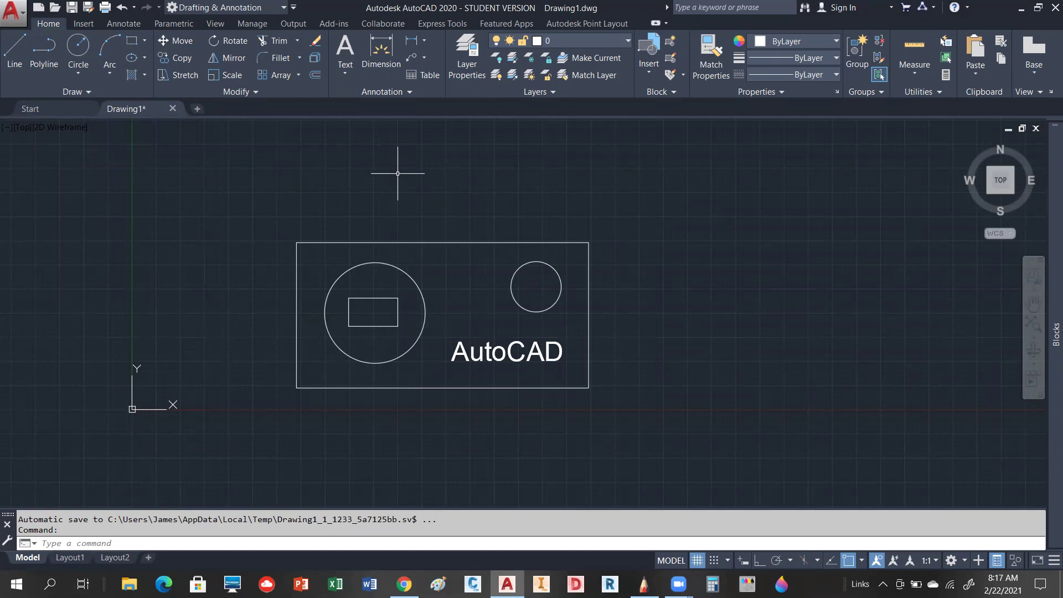
scroll(472, 336, "up", 2)
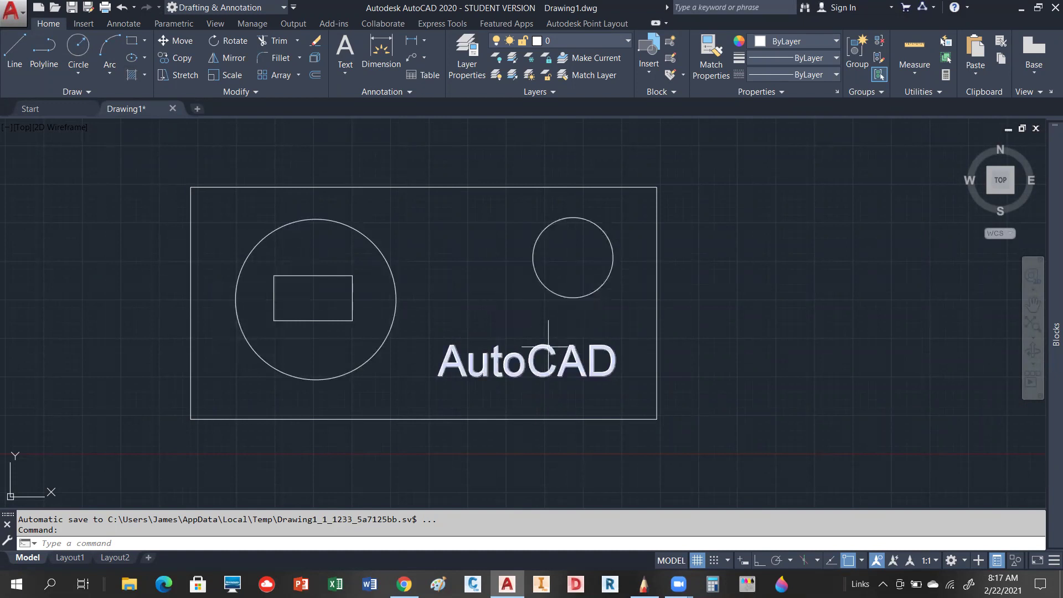
mouse_move(549, 347)
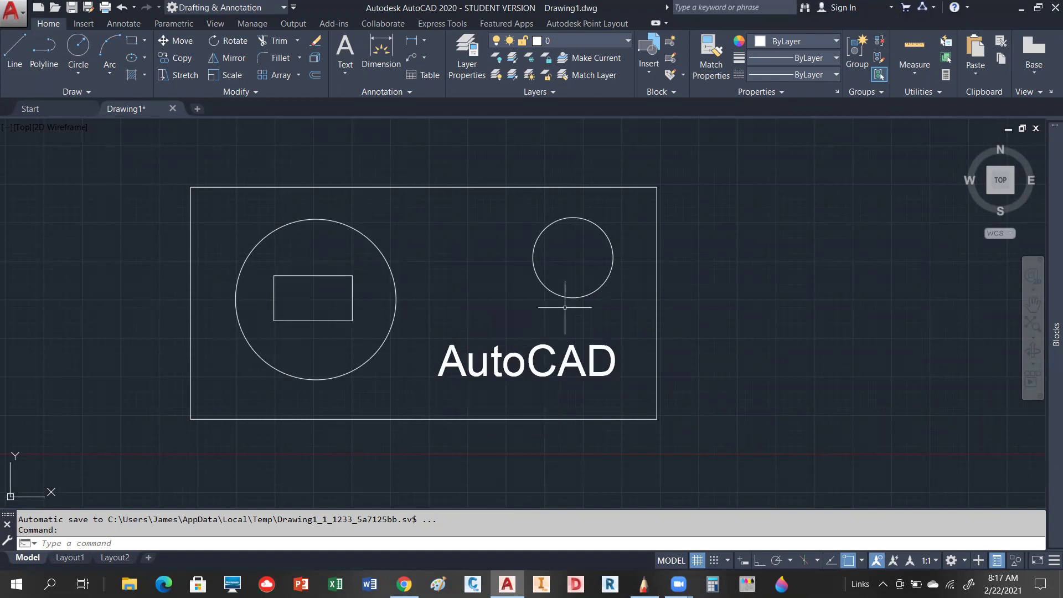
Create a new layer with the colour green and make it the current layer.
left_click(464, 53)
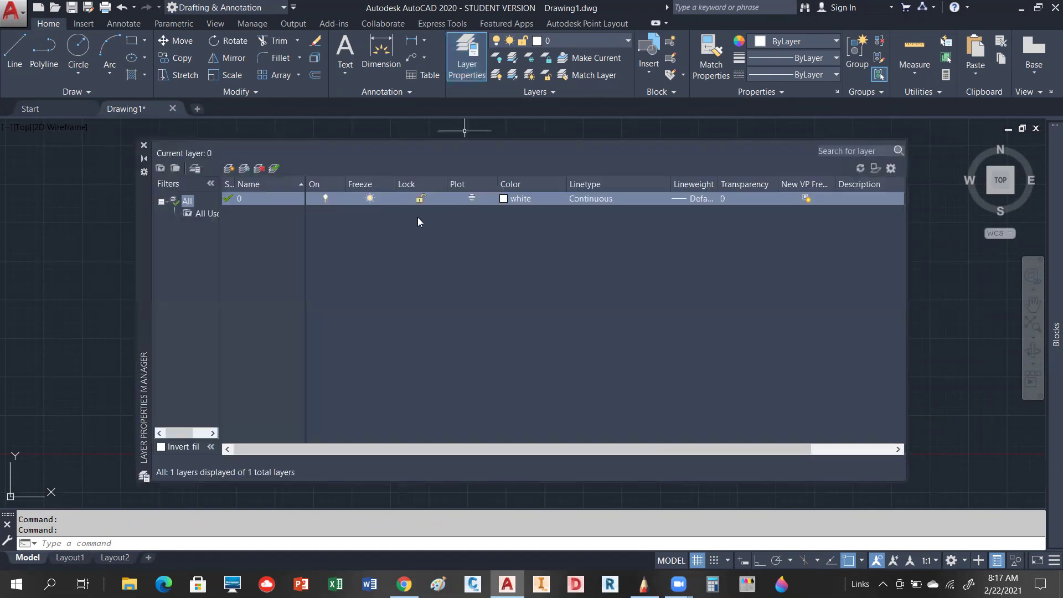
left_click(228, 167)
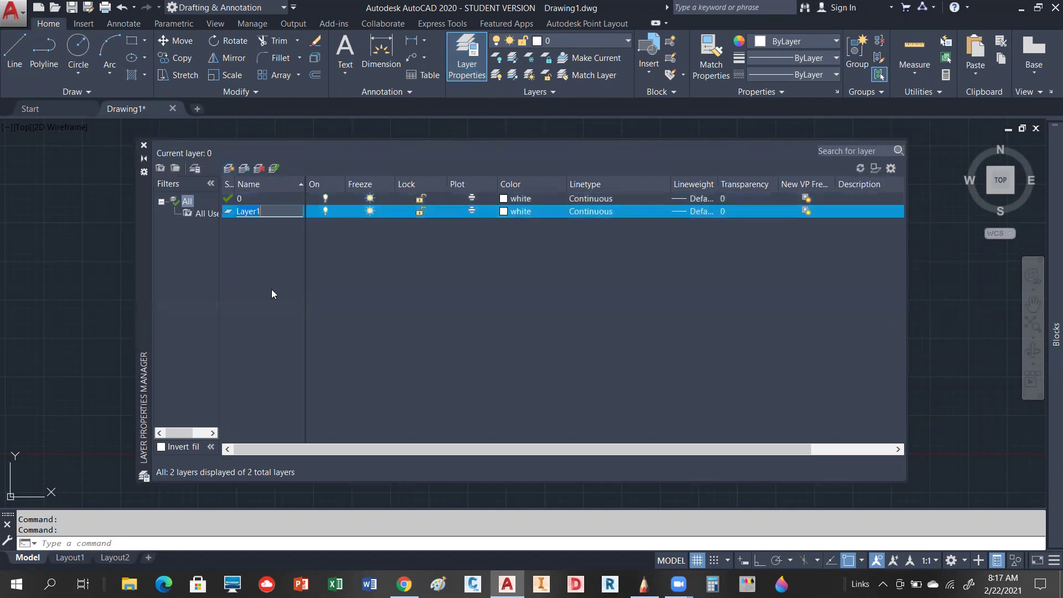
left_click(505, 212)
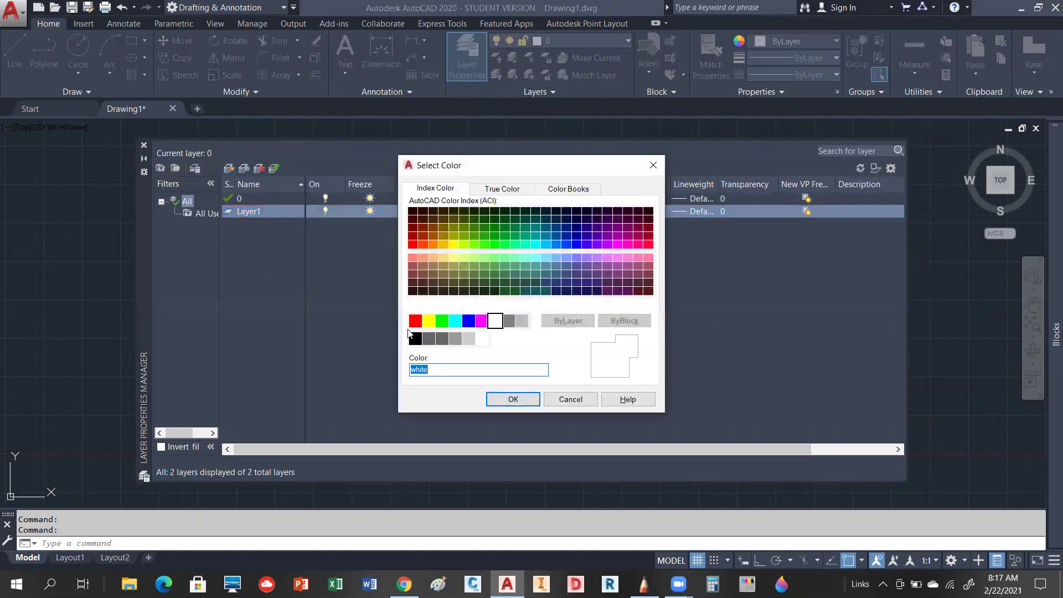
left_click(442, 322)
left_click(513, 400)
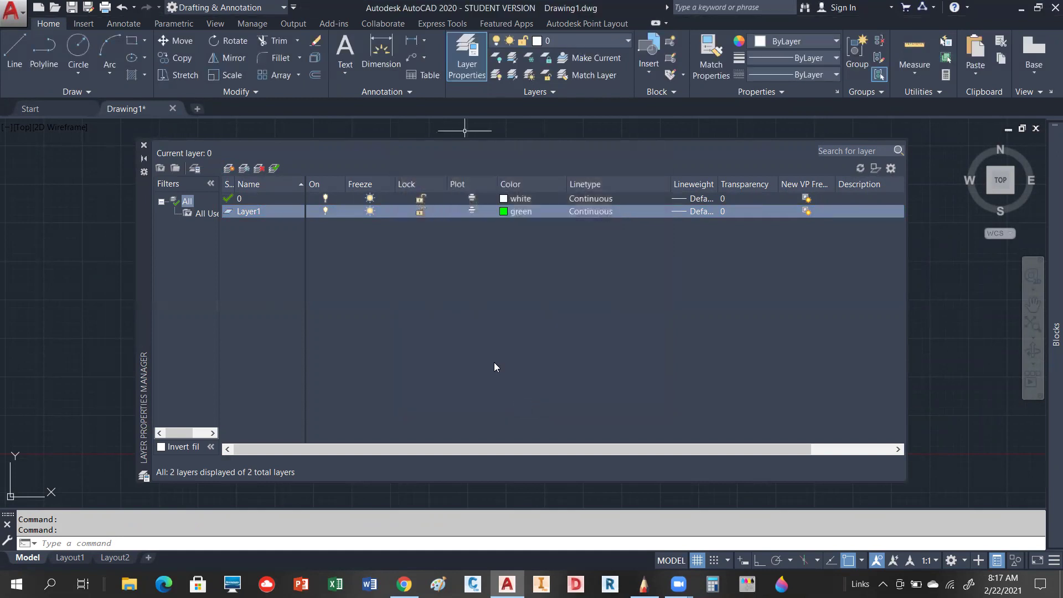
left_click(227, 212)
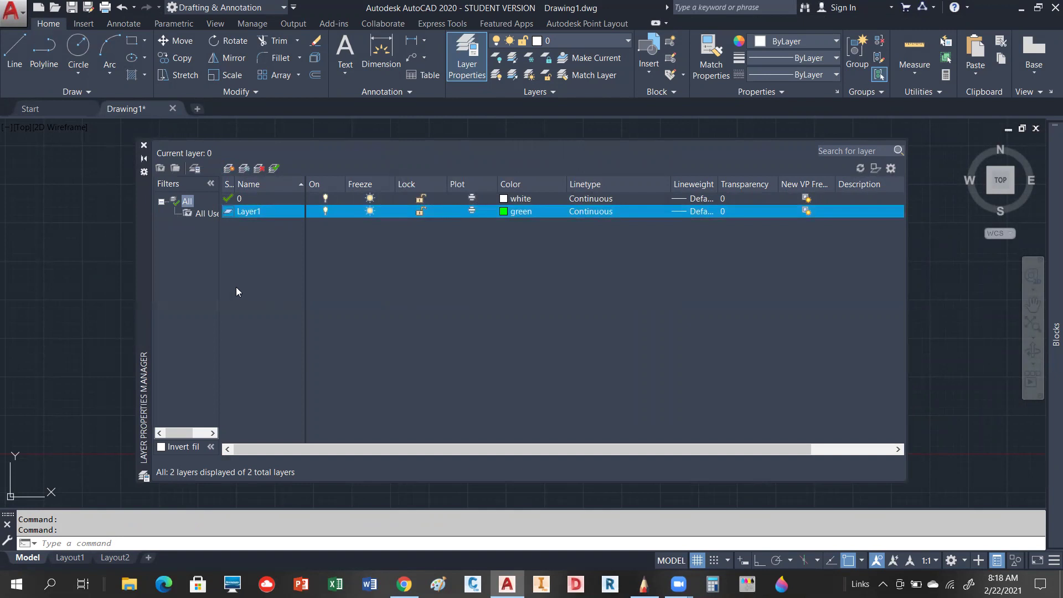
double_click(227, 212)
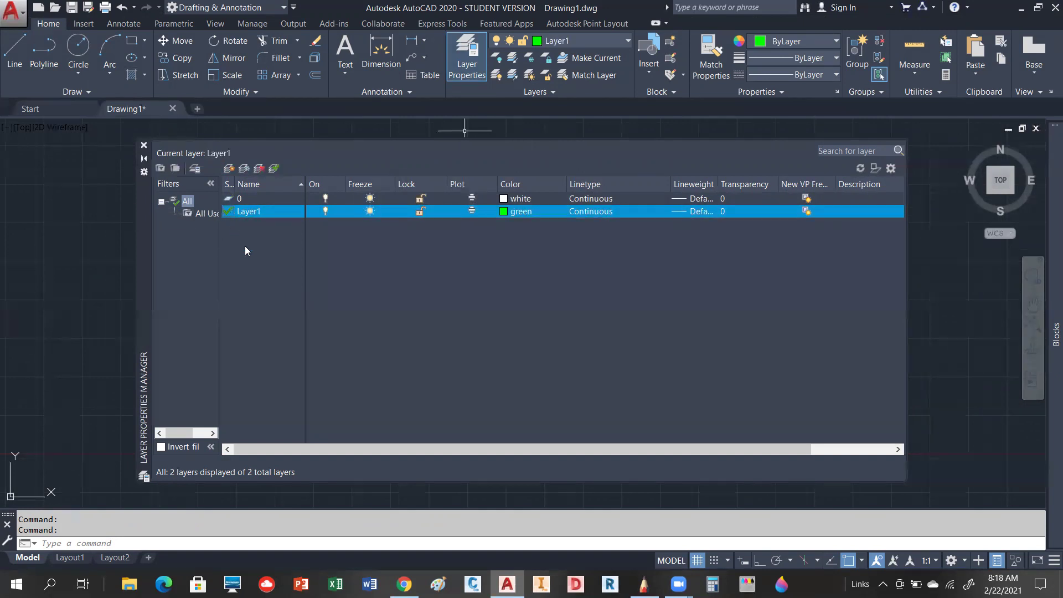
left_click(144, 145)
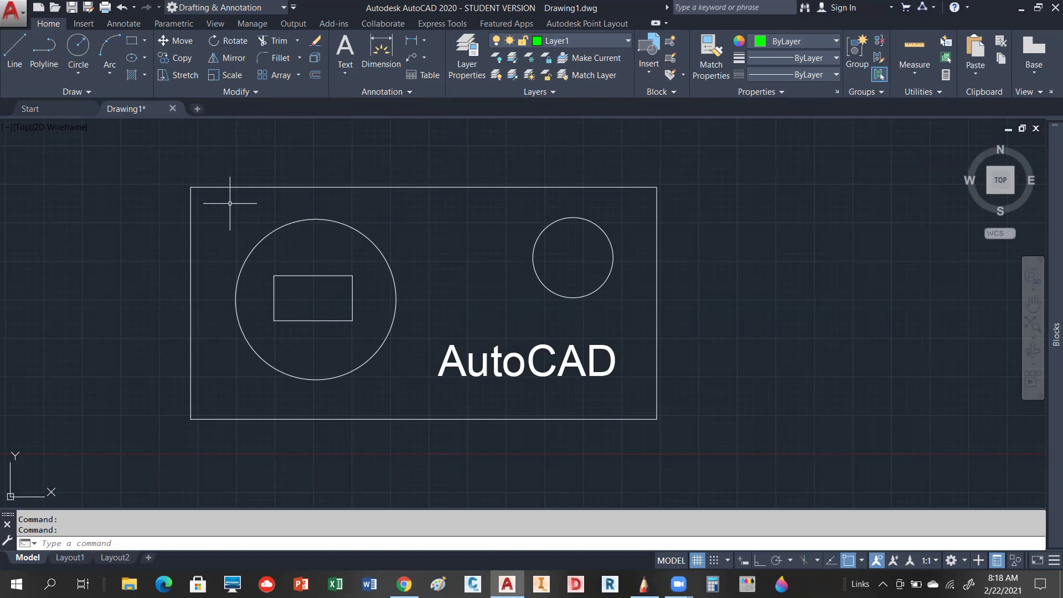
Make layer 0 the current layer.
scroll(302, 197, "down", 4)
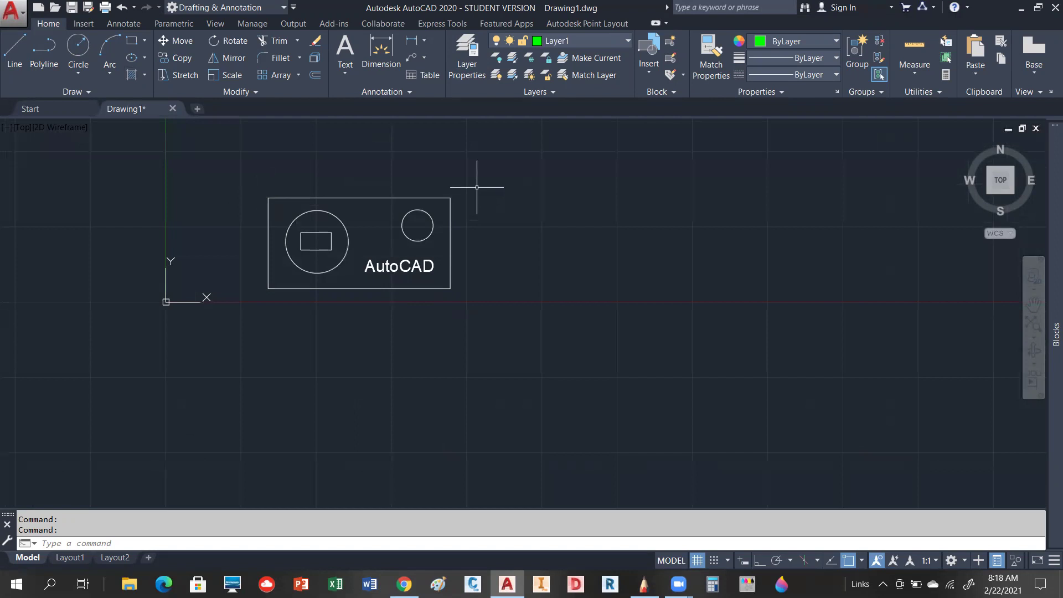
left_click(627, 40)
left_click(604, 57)
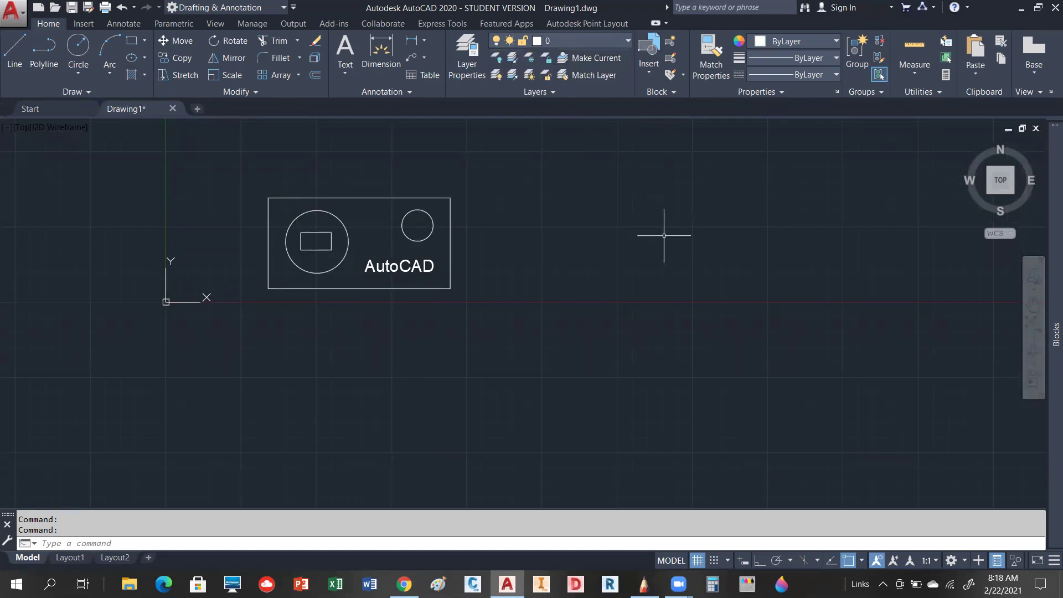
Draw a single diagonal line rising to the upper right in the empty area right of the rectangle with the AutoCAD text.
left_click(15, 51)
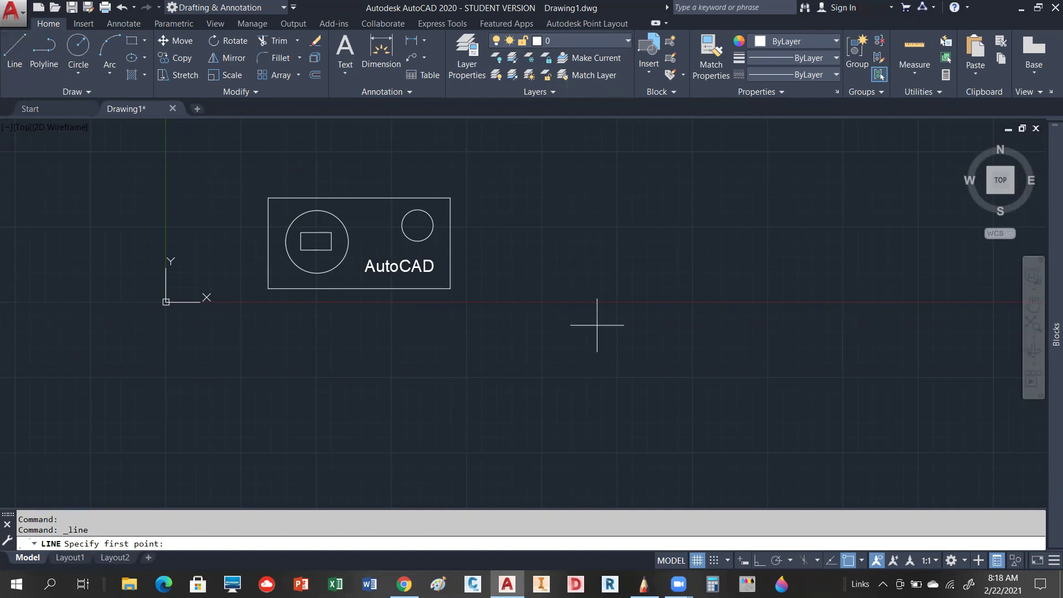
left_click(513, 313)
left_click(692, 151)
right_click(775, 203)
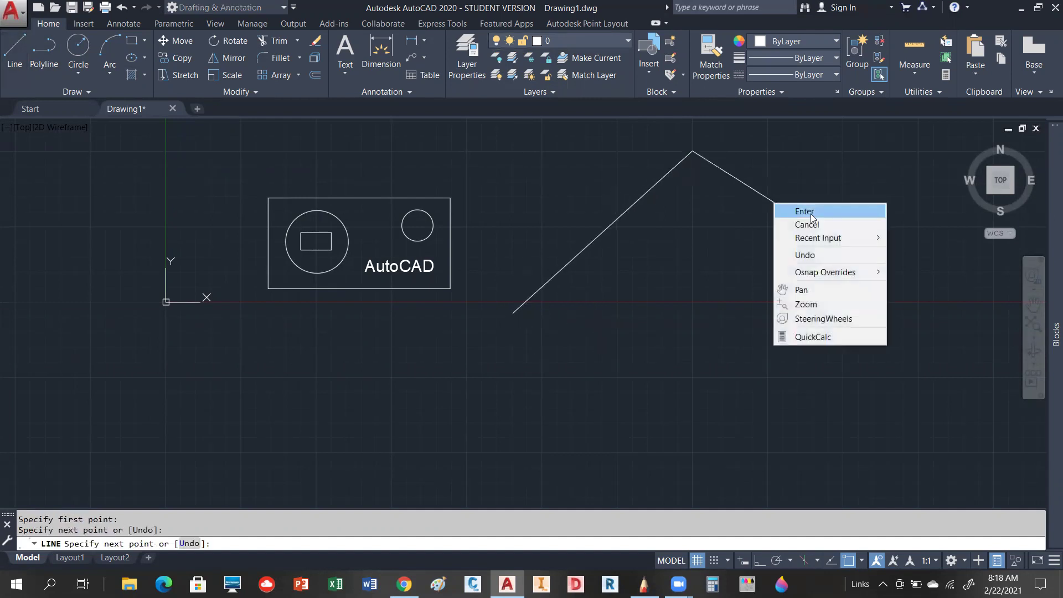
left_click(789, 211)
Draw a second diagonal line descending to the lower right that crosses the first line near its upper end.
right_click(629, 151)
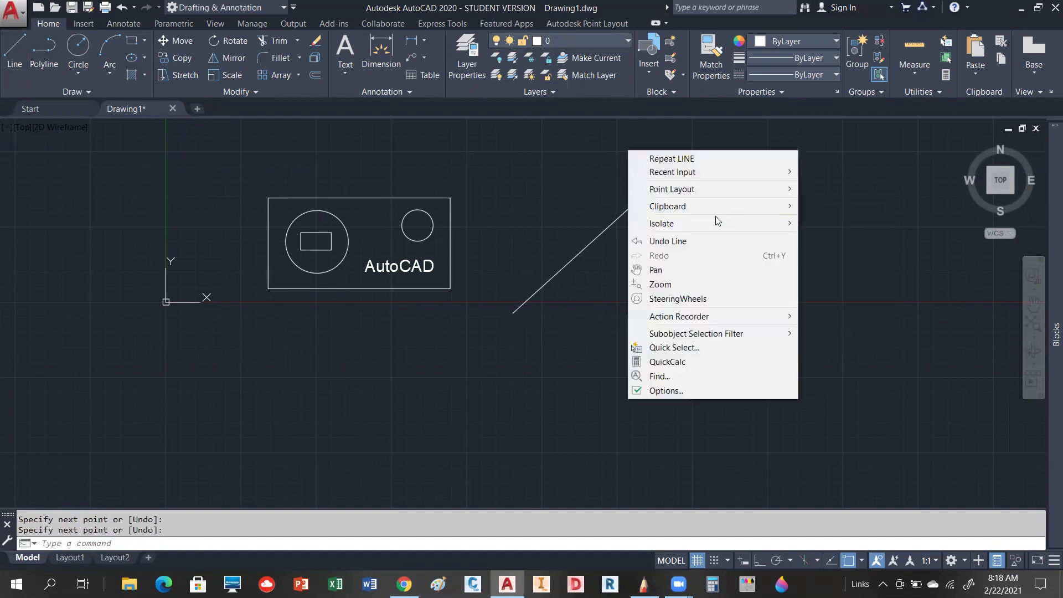
left_click(665, 159)
left_click(627, 152)
left_click(801, 343)
right_click(843, 252)
left_click(855, 261)
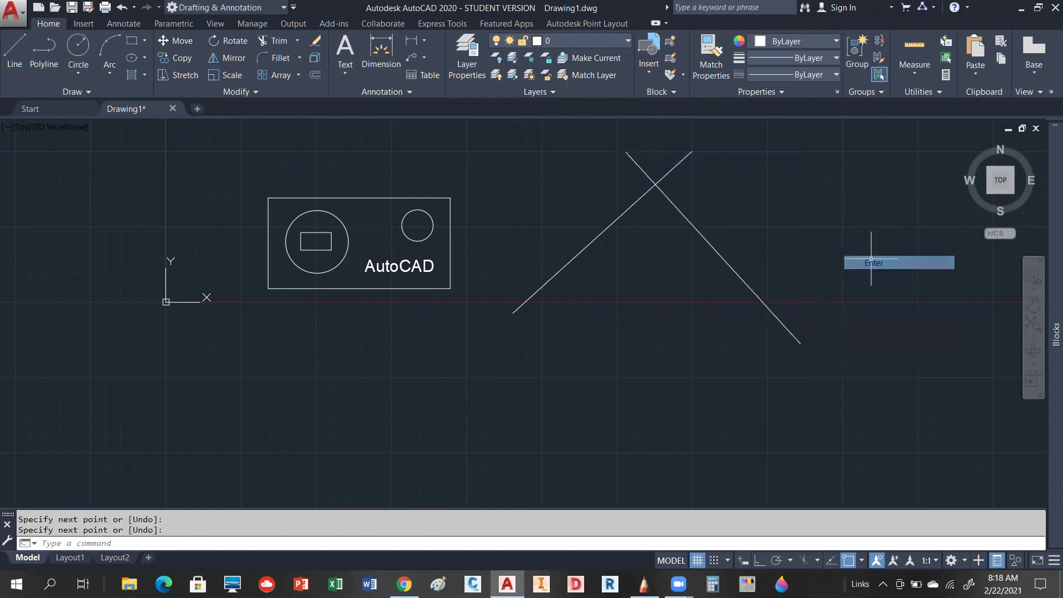
Draw a third, nearly horizontal line across both diagonals so that the three lines enclose a triangular area.
left_click(15, 55)
left_click(538, 252)
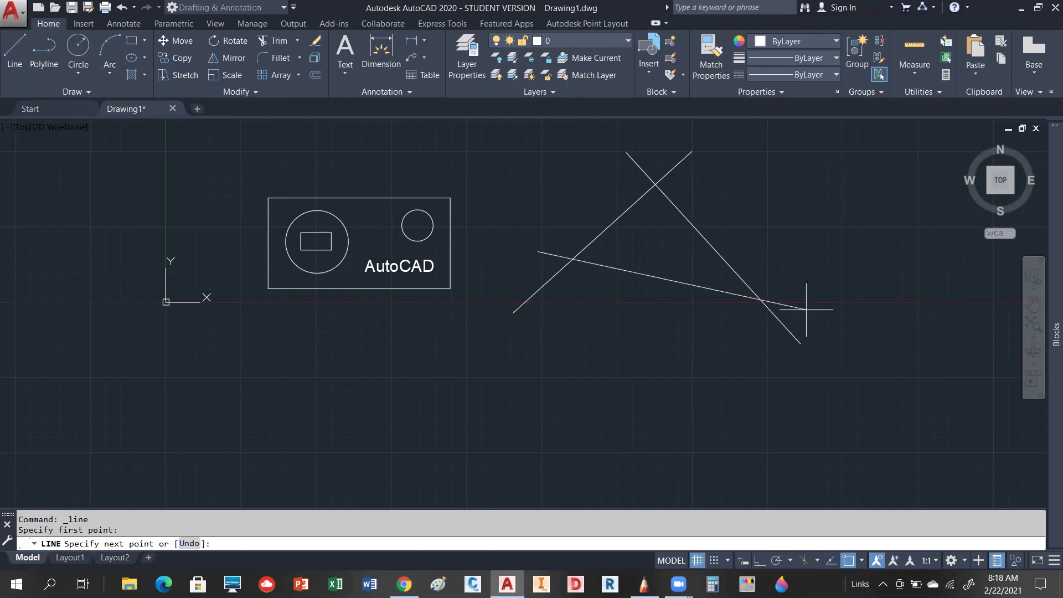
left_click(834, 288)
right_click(842, 280)
left_click(864, 285)
scroll(720, 341, "down", 5)
scroll(682, 310, "up", 10)
scroll(604, 319, "down", 2)
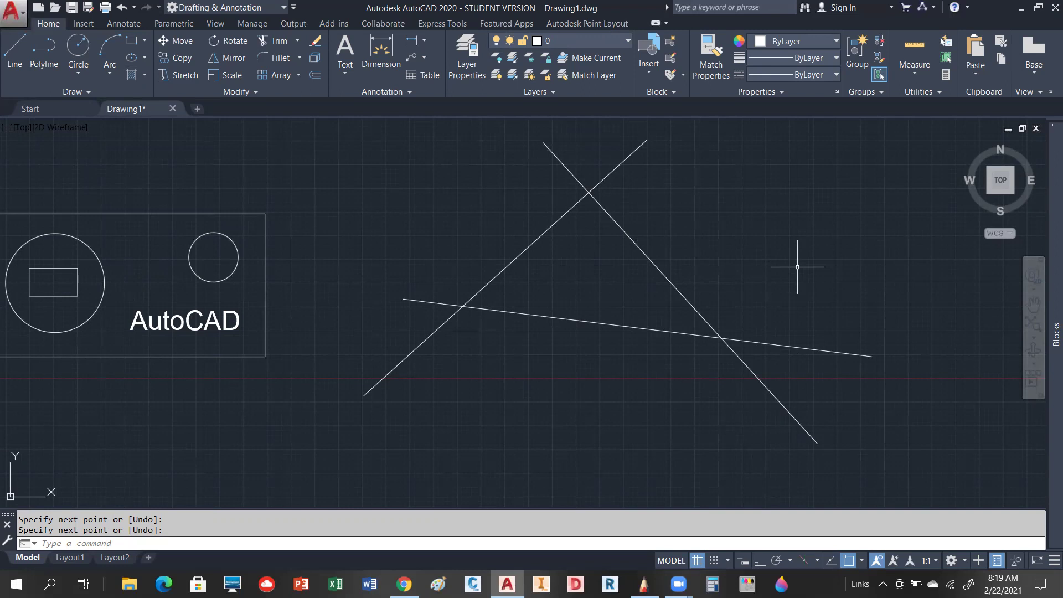
Select the three crossing lines and clear the selection.
left_click(637, 244)
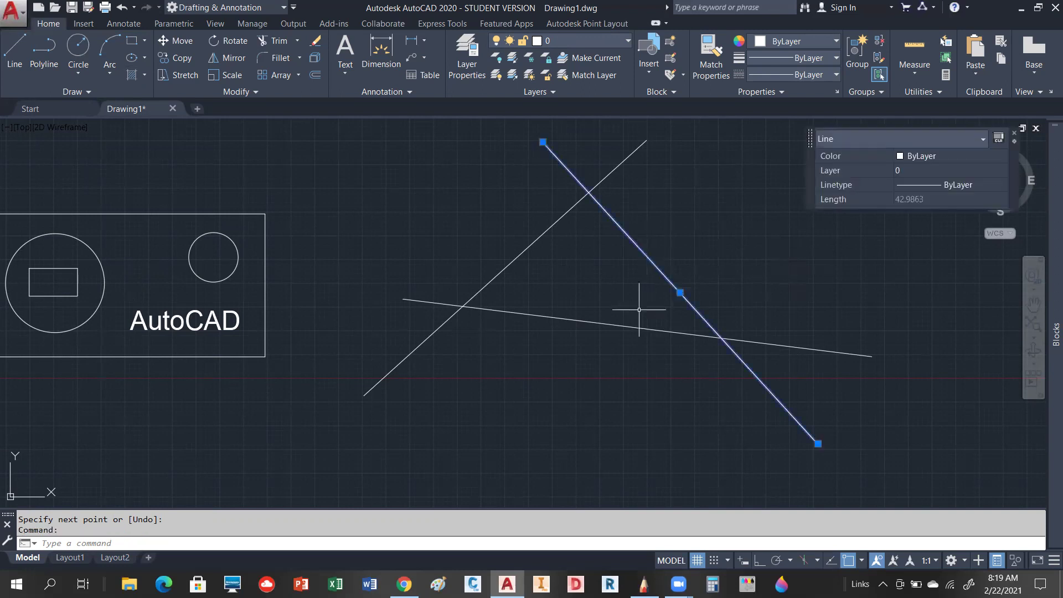
left_click(634, 326)
left_click(542, 230)
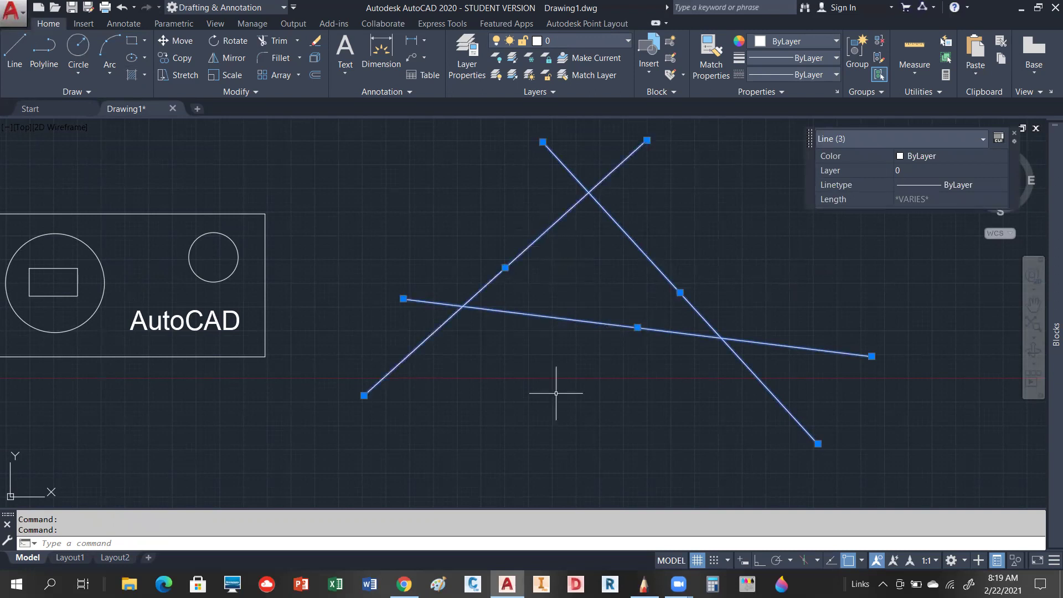
key("Escape")
scroll(850, 351, "down", 2)
scroll(412, 289, "up", 2)
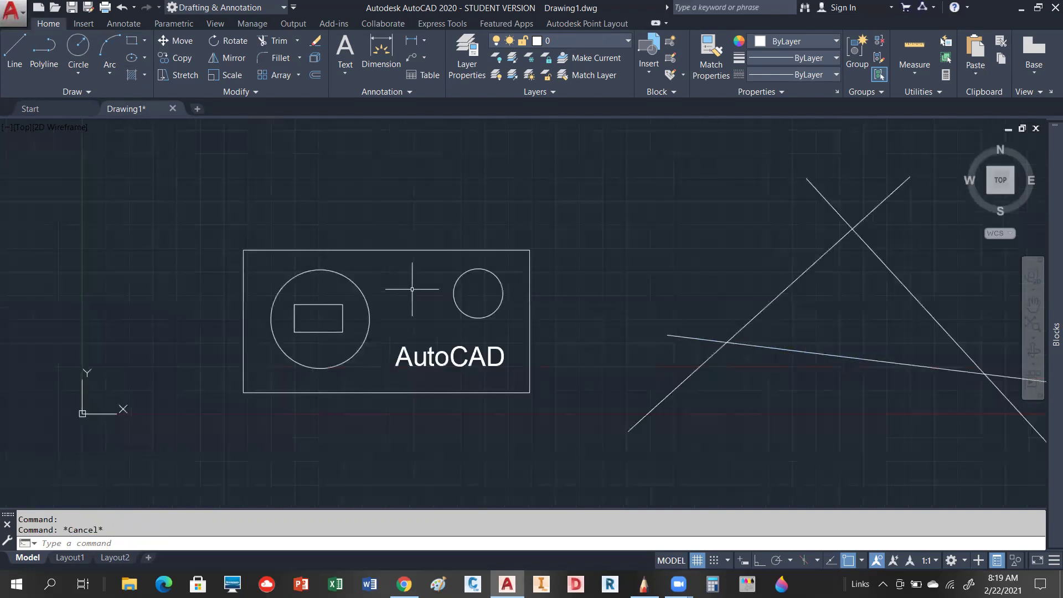
left_click(415, 292)
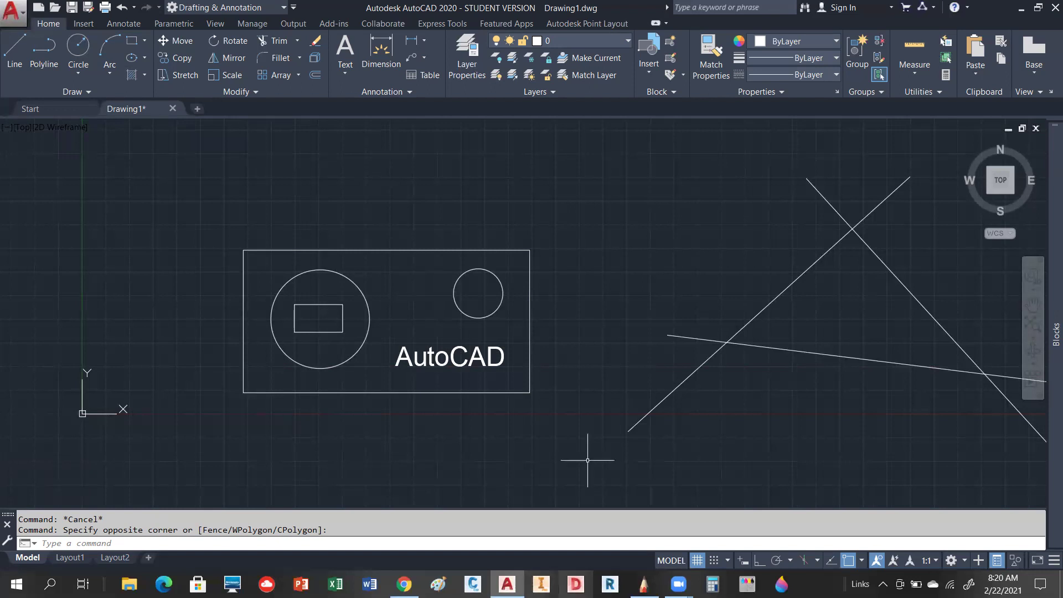
Switch to Autodesk SketchBook and draw a large rectangle with a smaller rectangle inside it.
left_click(643, 584)
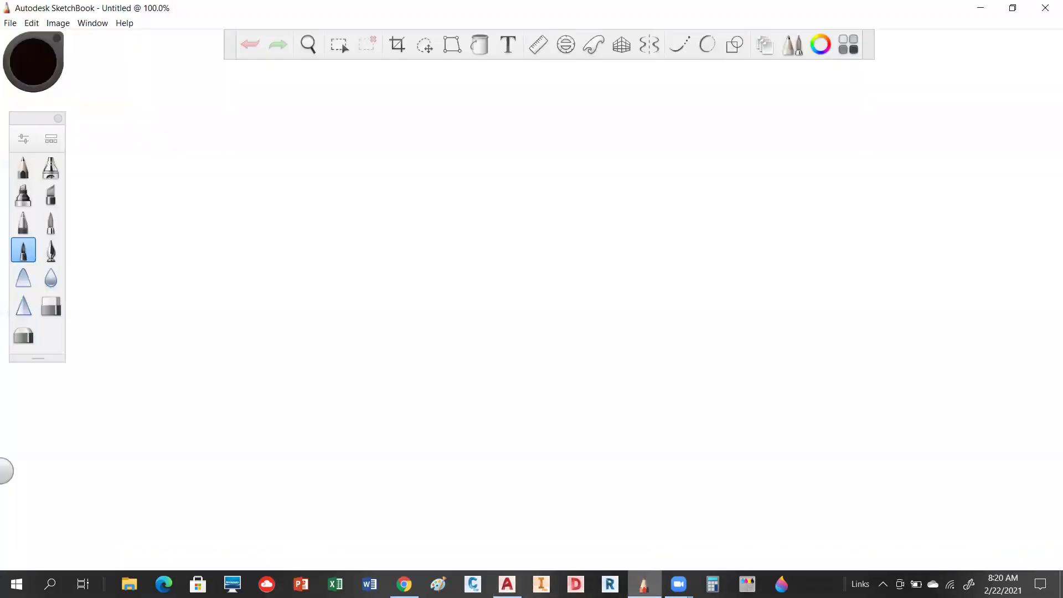
left_click(737, 45)
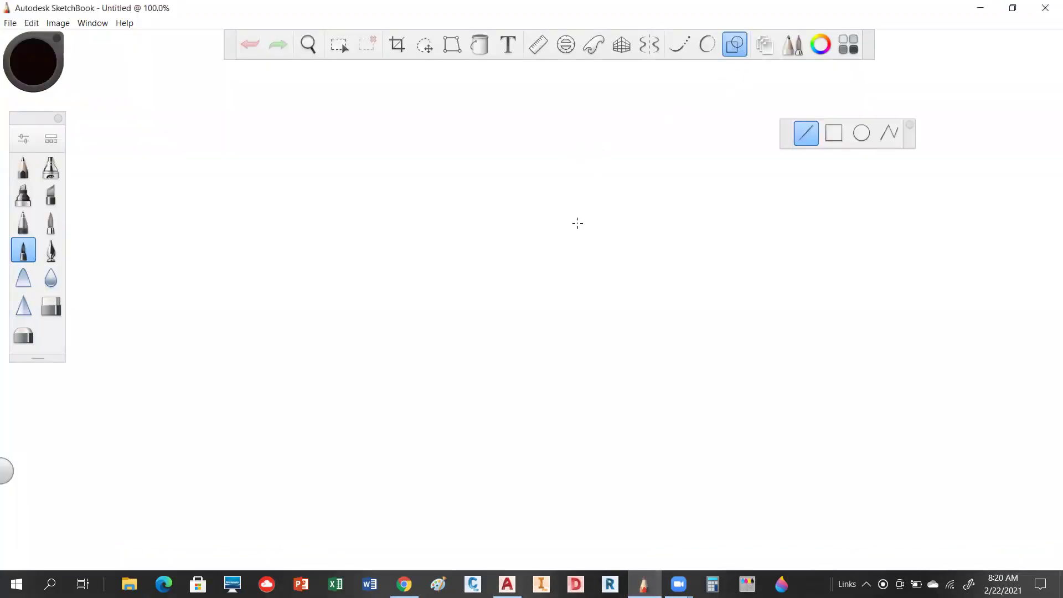
left_click(834, 132)
left_click_drag(601, 223, 258, 404)
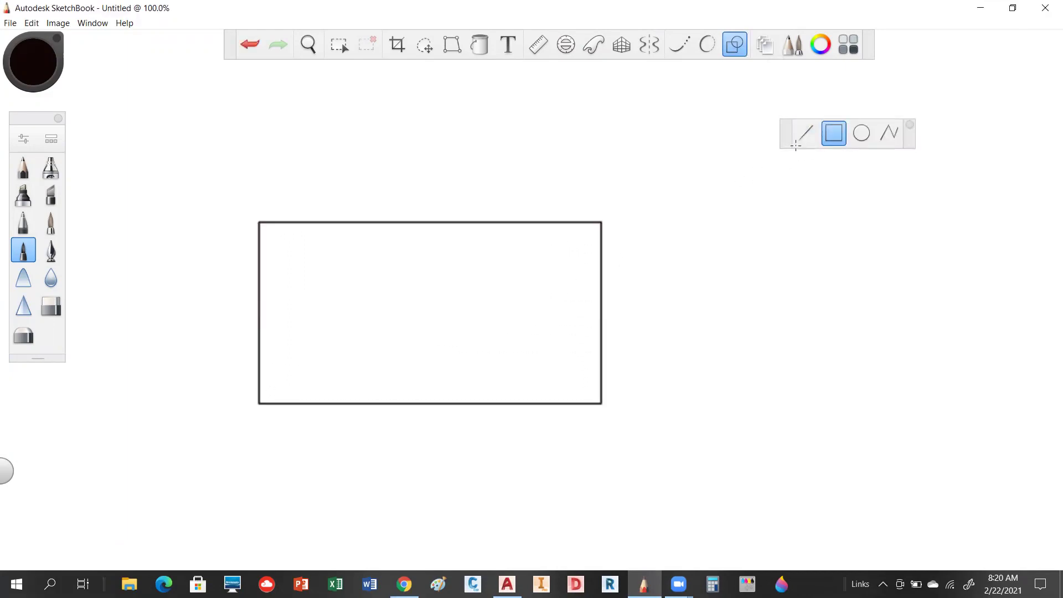
left_click_drag(486, 276, 348, 343)
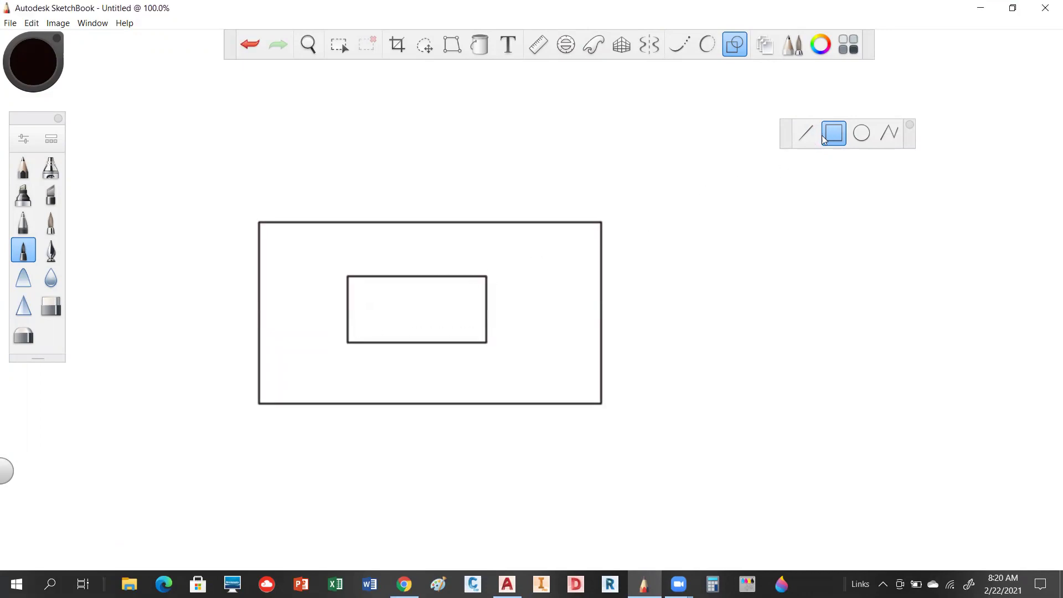
Sketch freehand diagonal hatch strokes across the area between the outer and inner rectangles, leaving the inner rectangle empty.
left_click(737, 47)
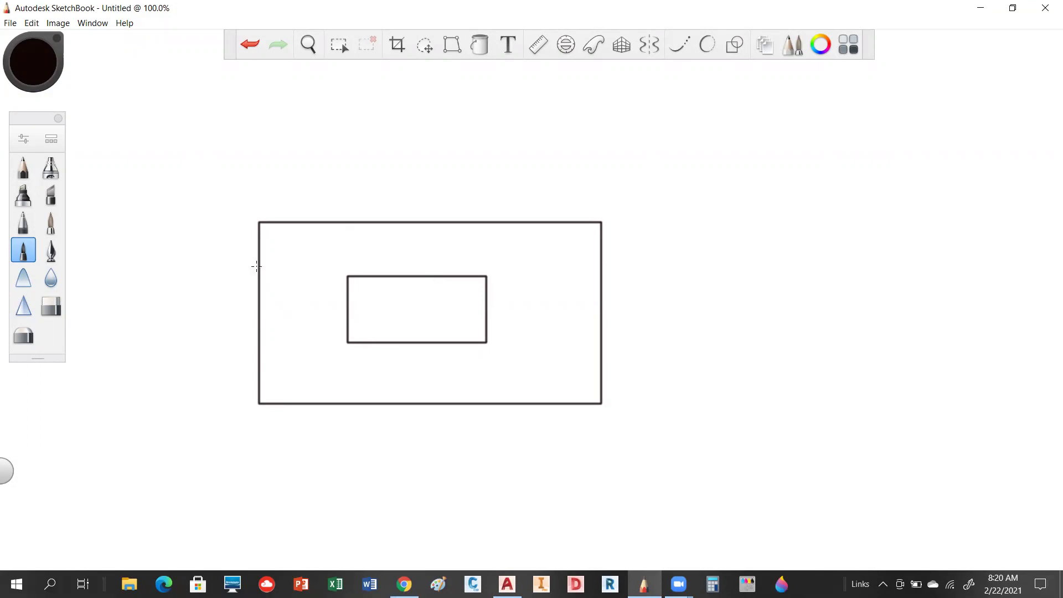
left_click_drag(260, 264, 328, 222)
left_click_drag(260, 306, 397, 223)
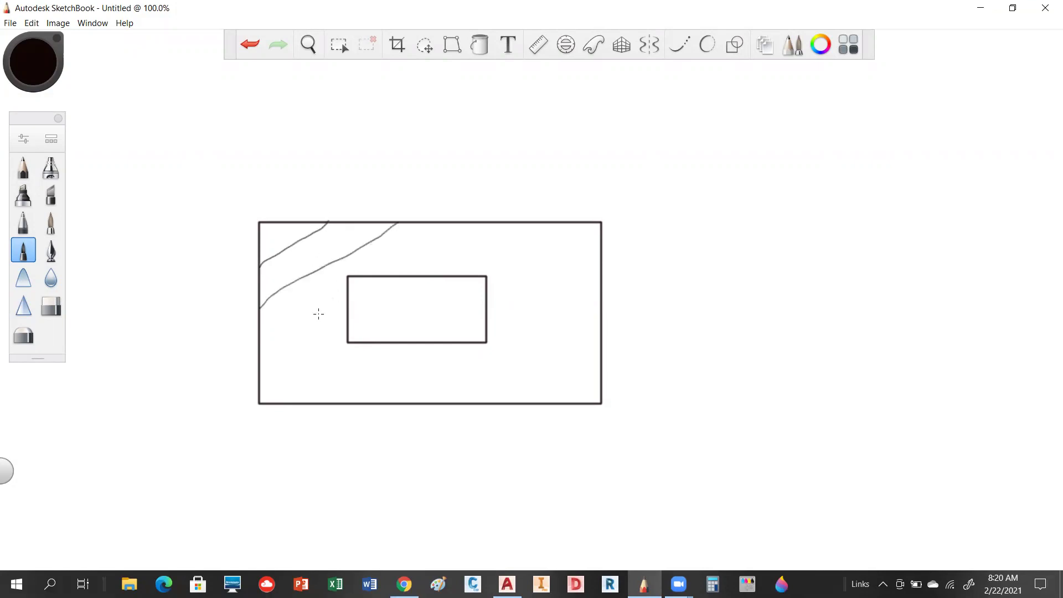
left_click_drag(264, 357, 351, 306)
left_click_drag(405, 275, 498, 224)
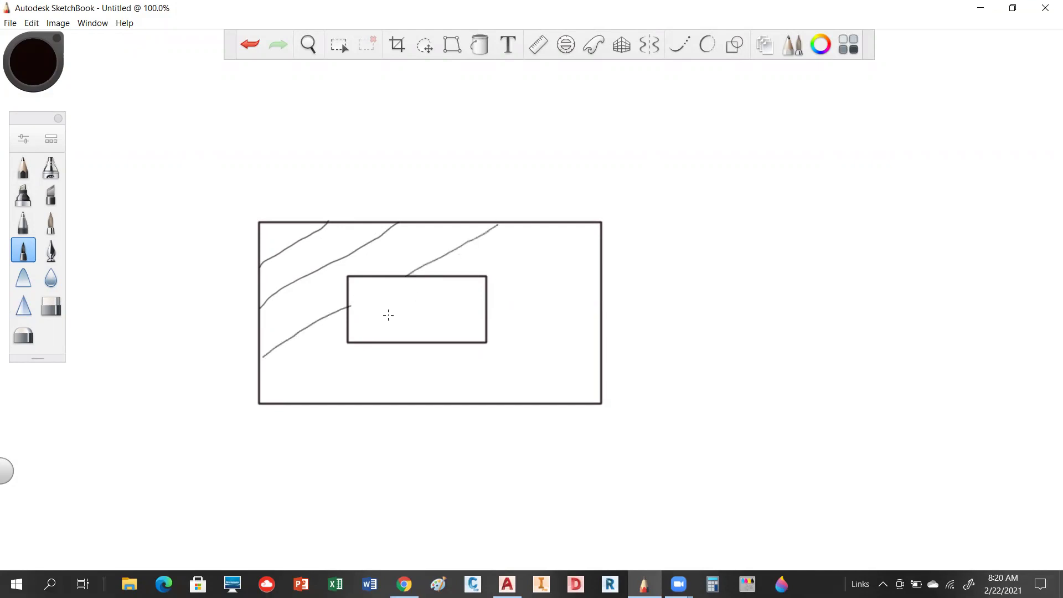
left_click_drag(284, 399, 378, 339)
left_click_drag(485, 275, 577, 223)
mouse_move(393, 400)
left_mouse_down()
mouse_move(437, 362)
mouse_move(599, 286)
left_mouse_up()
left_click_drag(489, 398, 598, 338)
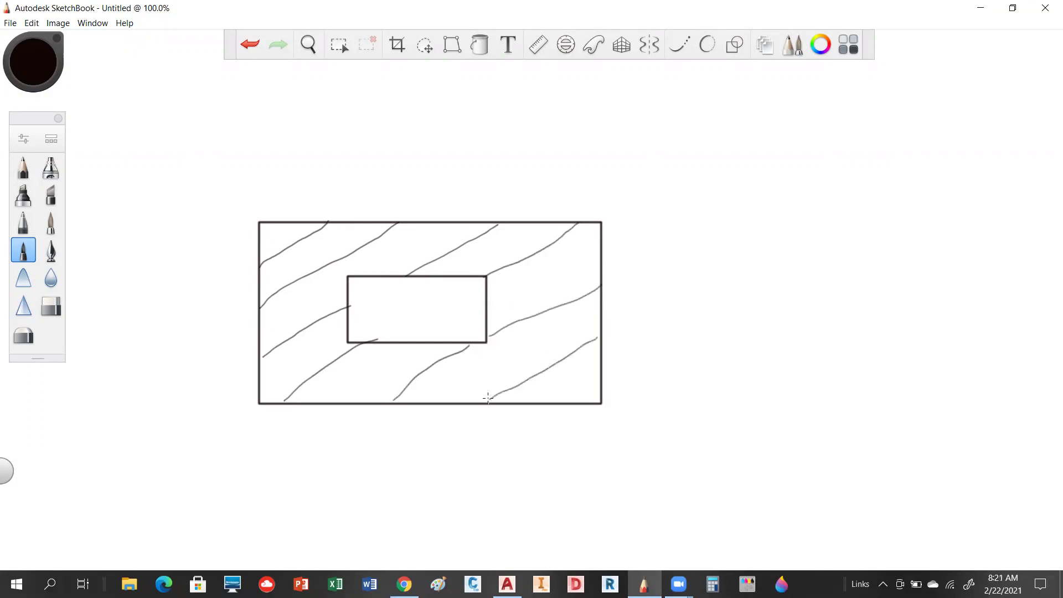
left_click_drag(562, 403, 600, 377)
Draw a third, smaller rectangle inside the inner rectangle.
left_click(735, 45)
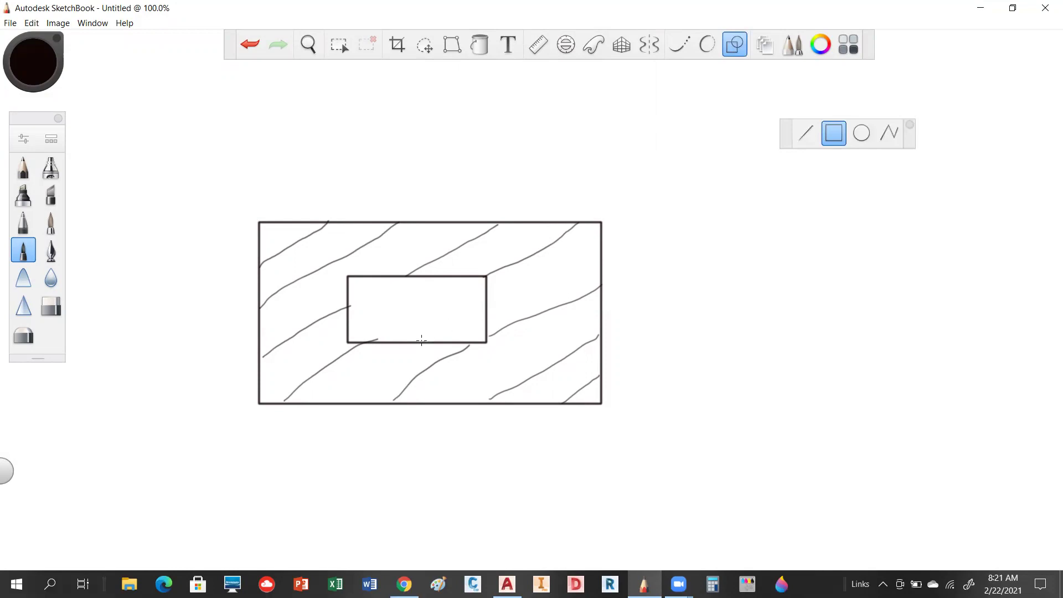
left_click_drag(421, 296, 384, 324)
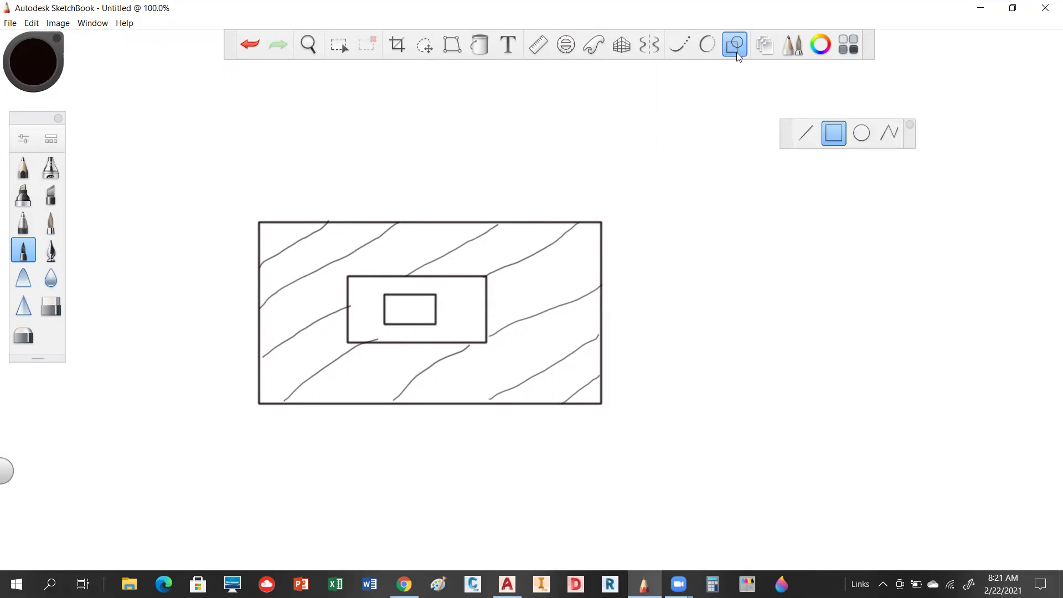
Sketch a freehand diagonal hatch stroke inside the smallest rectangle and switch back to AutoCAD.
key("Escape")
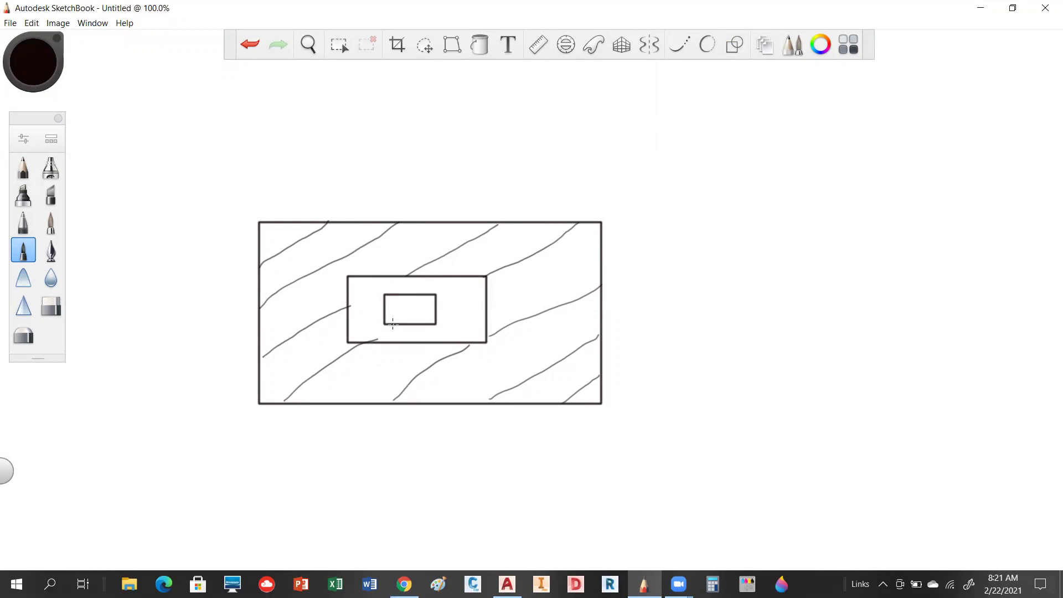
left_click_drag(395, 323, 433, 302)
left_click(508, 584)
scroll(580, 278, "down", 2)
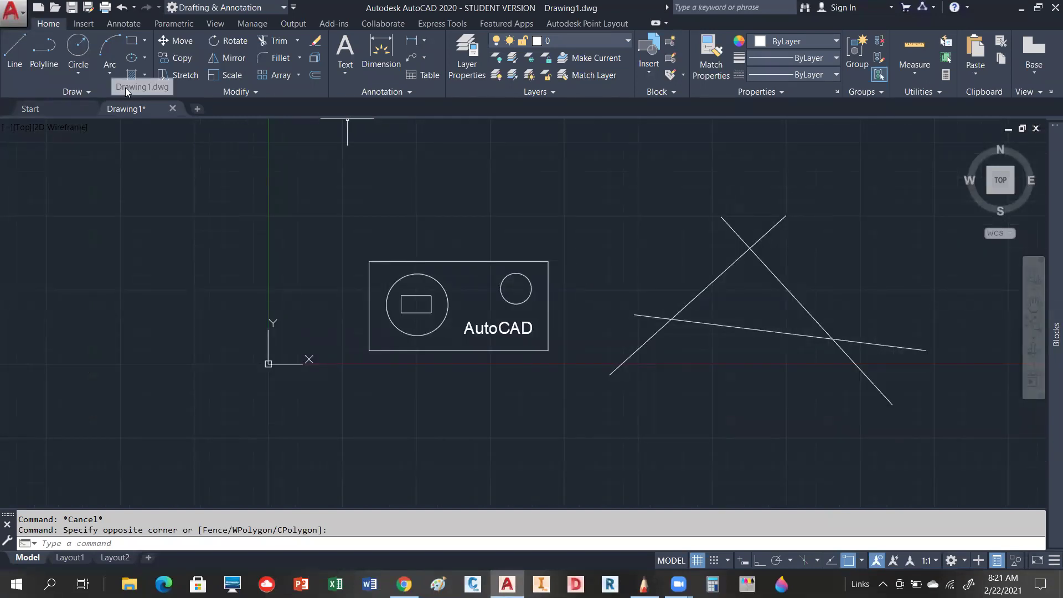
Start the Hatch command and browse the full library of hatch patterns.
left_click(145, 76)
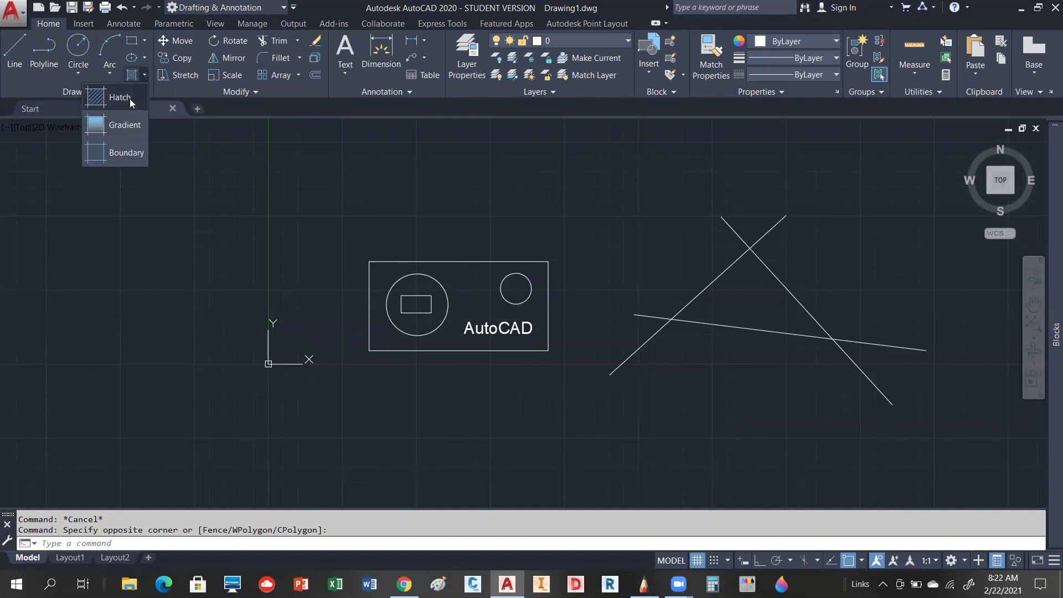
left_click(130, 98)
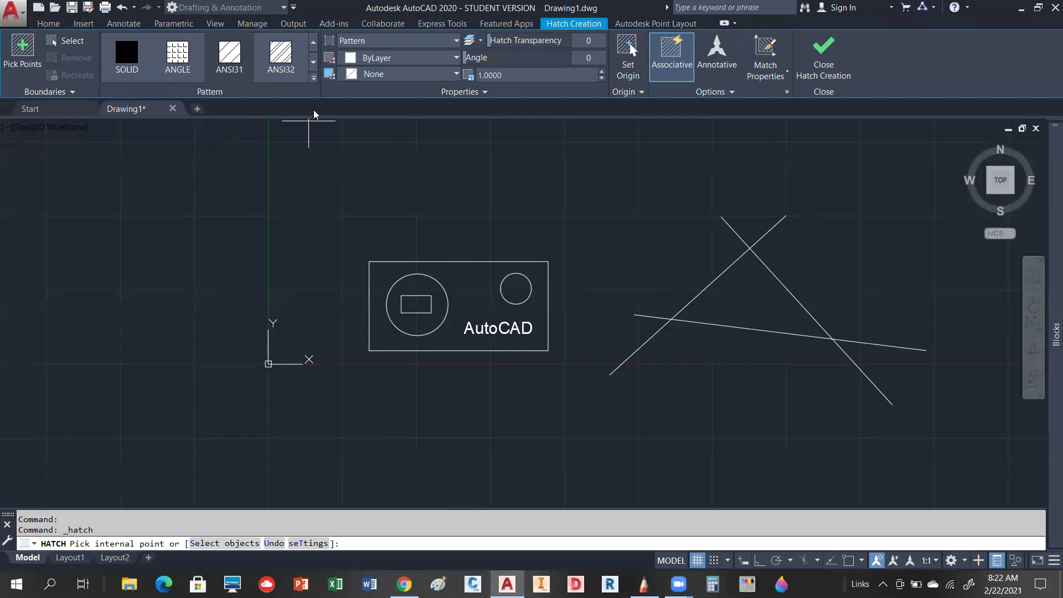
left_click(315, 80)
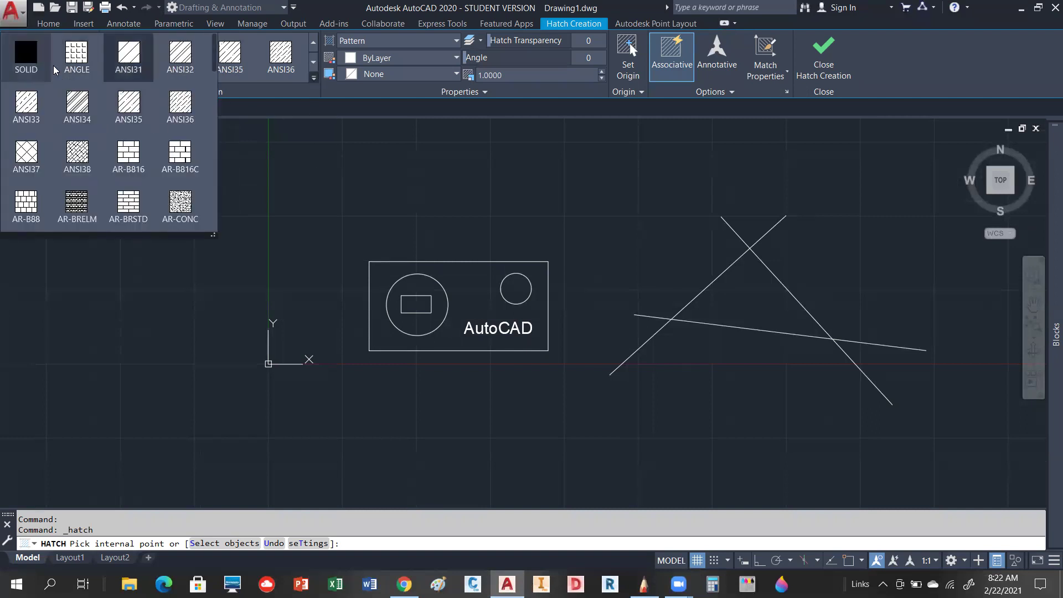
mouse_move(216, 63)
left_mouse_down()
mouse_move(215, 160)
mouse_move(213, 98)
mouse_move(216, 132)
left_mouse_up()
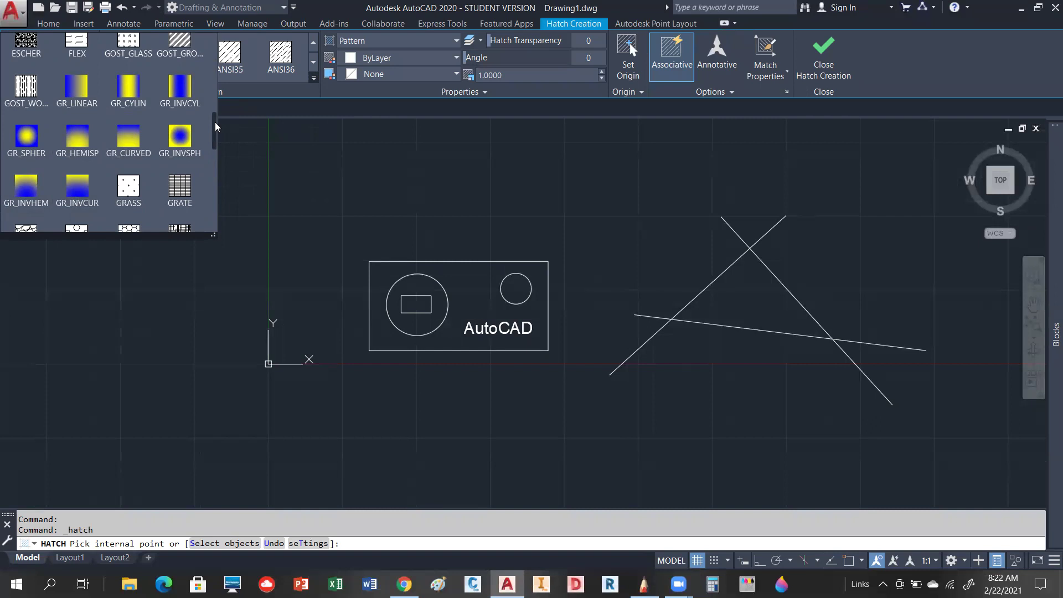
mouse_move(215, 122)
left_mouse_down()
mouse_move(213, 159)
mouse_move(208, 78)
mouse_move(208, 218)
left_mouse_up()
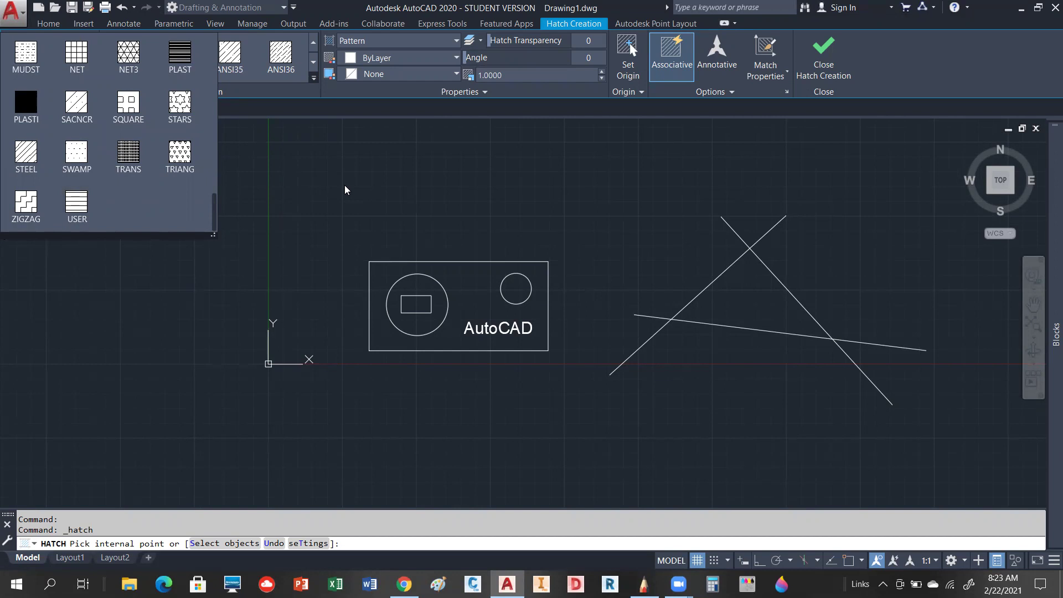
left_click_drag(216, 213, 215, 52)
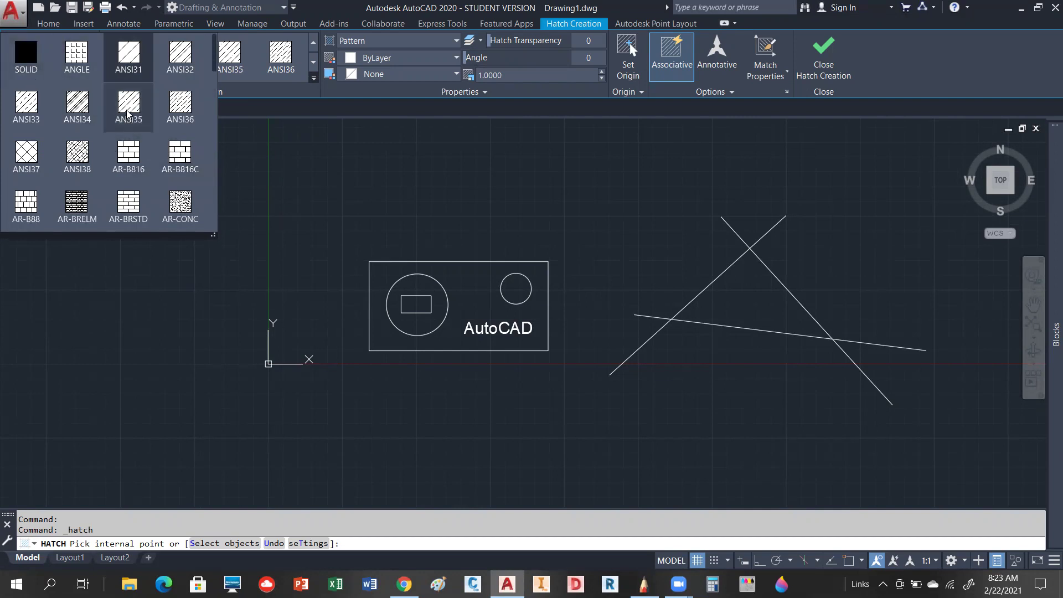
left_click_drag(217, 56, 215, 197)
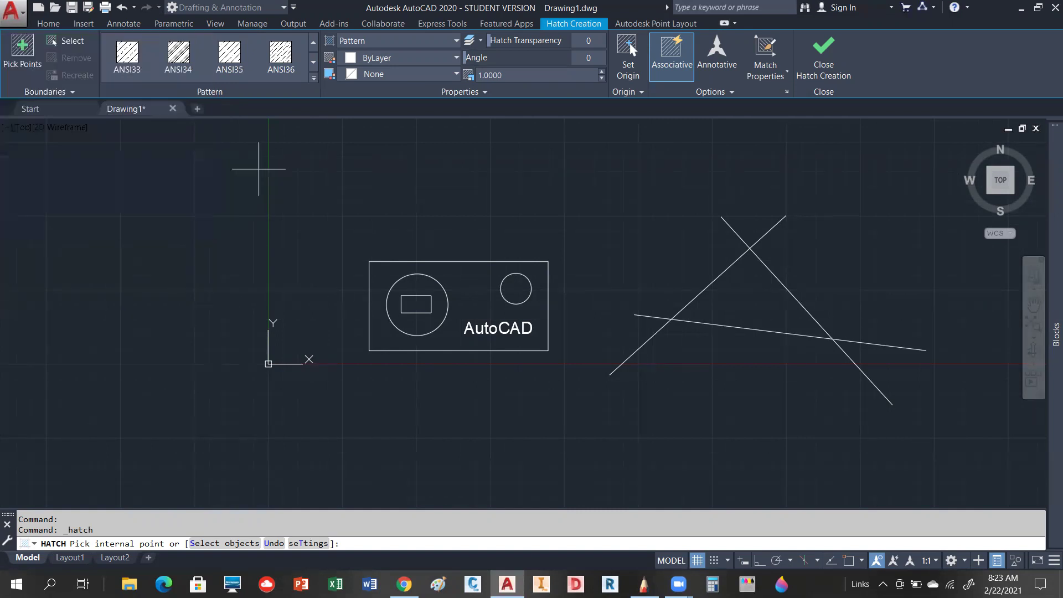
Try the hatch types Solid, Gradient, Pattern and User defined in turn, ending on User defined.
left_click(456, 42)
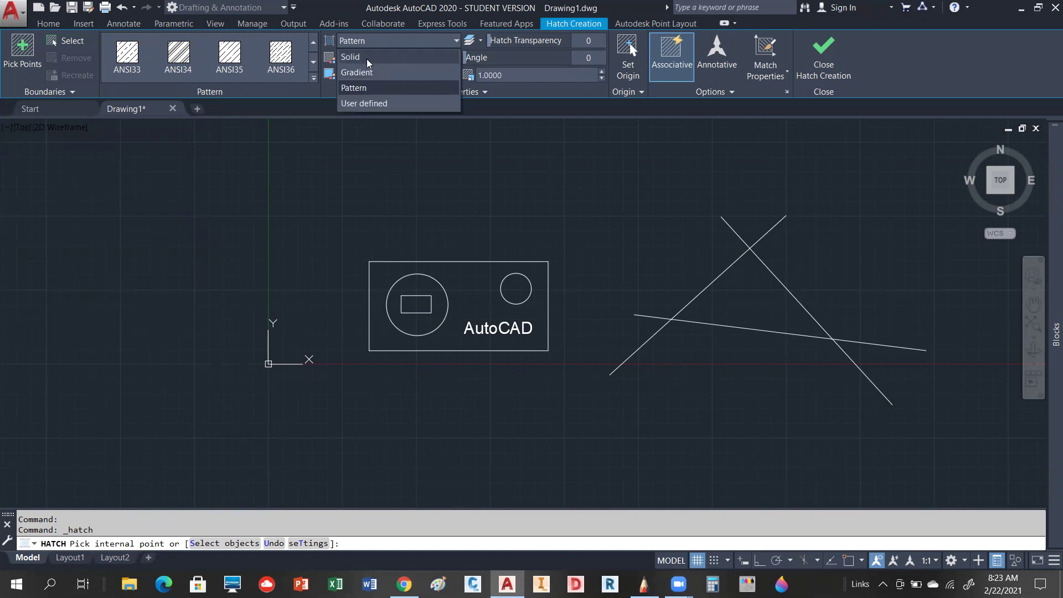
left_click(366, 58)
left_click(460, 40)
left_click(382, 72)
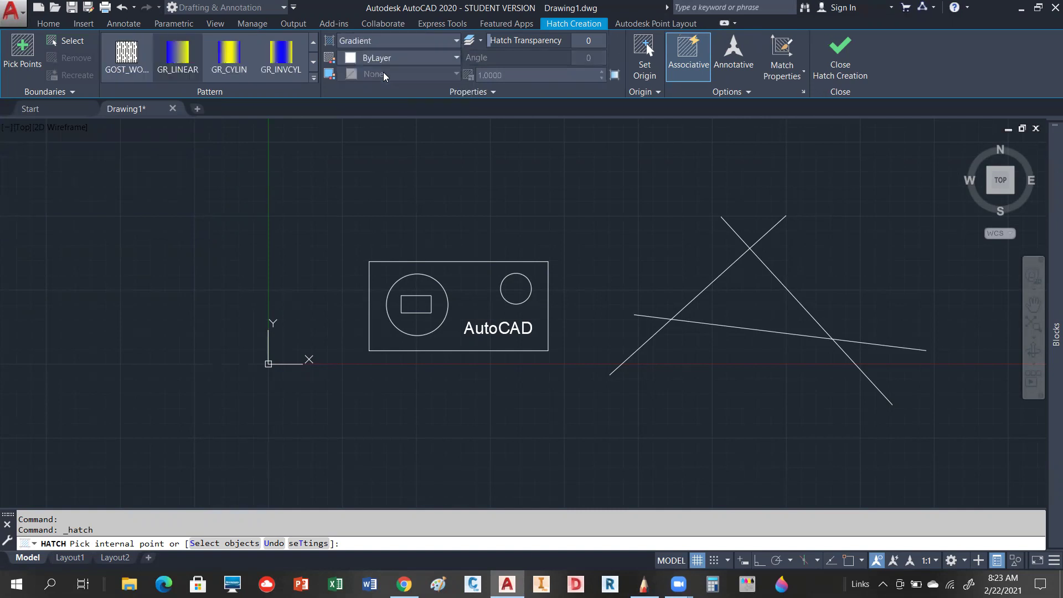
left_click(458, 42)
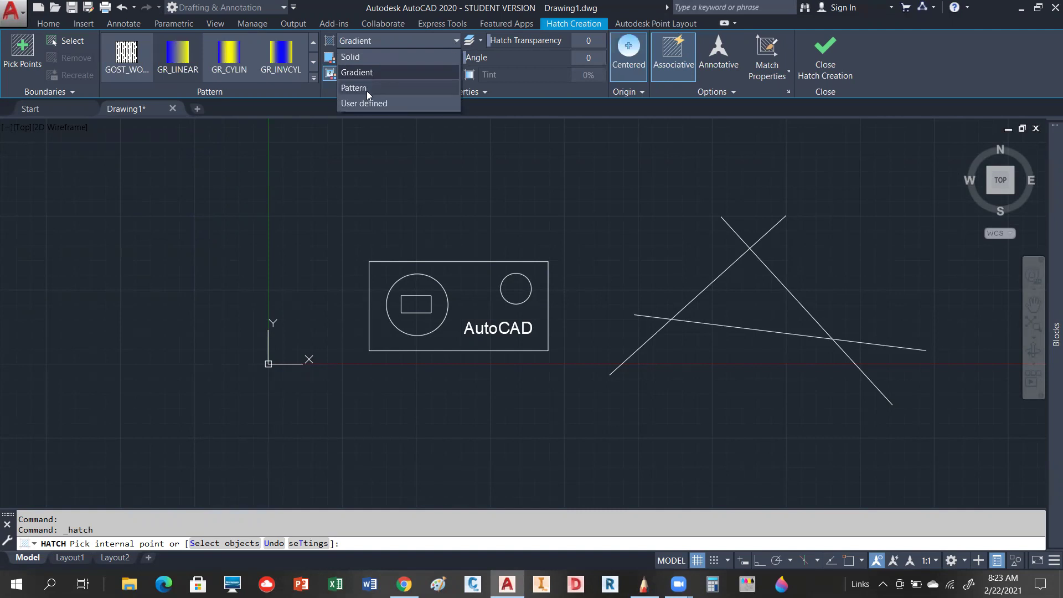
left_click(366, 88)
left_click(388, 40)
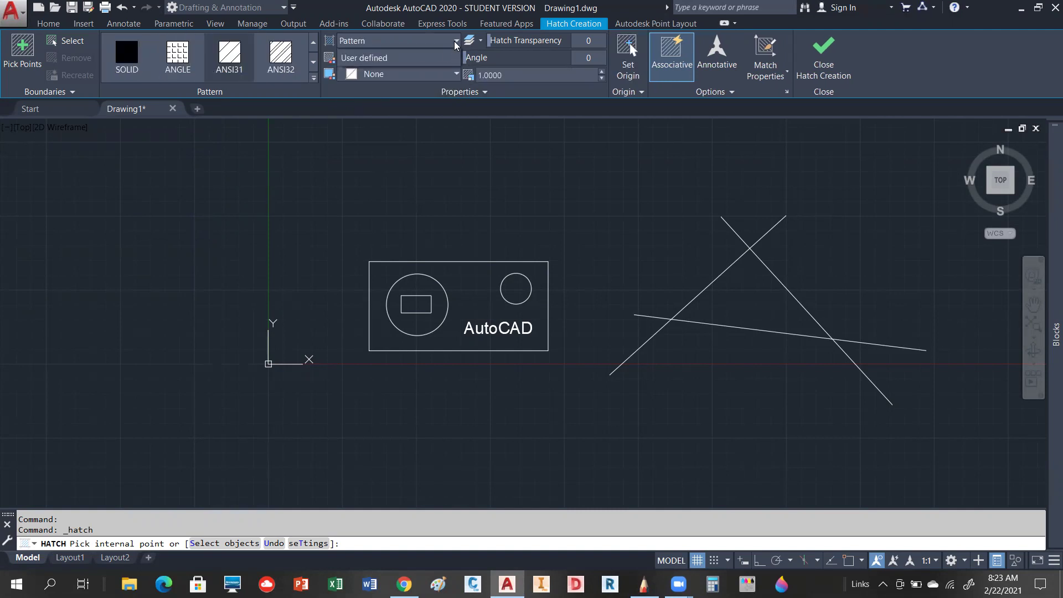
left_click(375, 103)
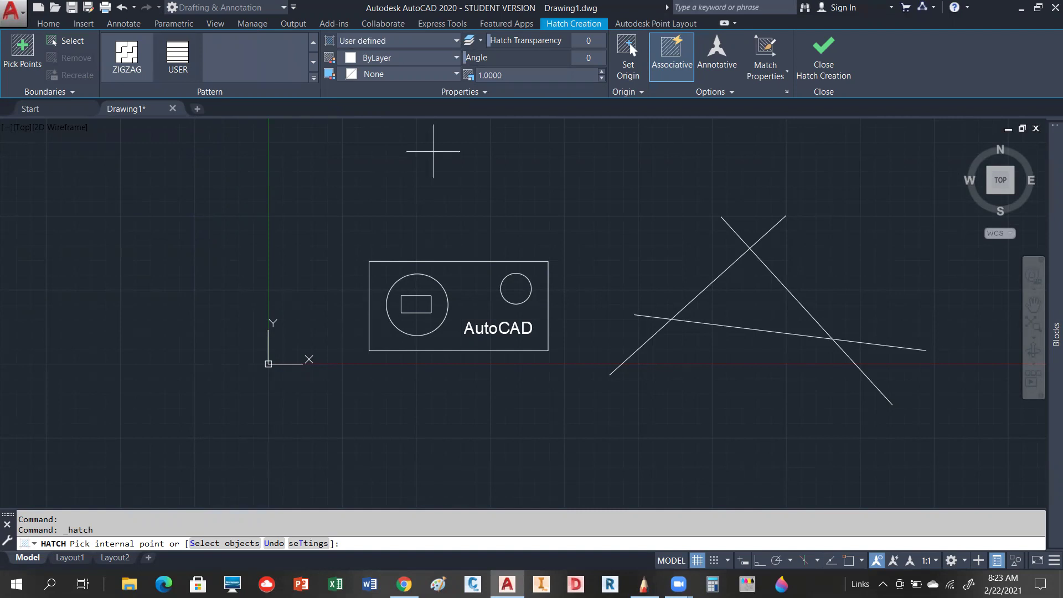
left_click(457, 41)
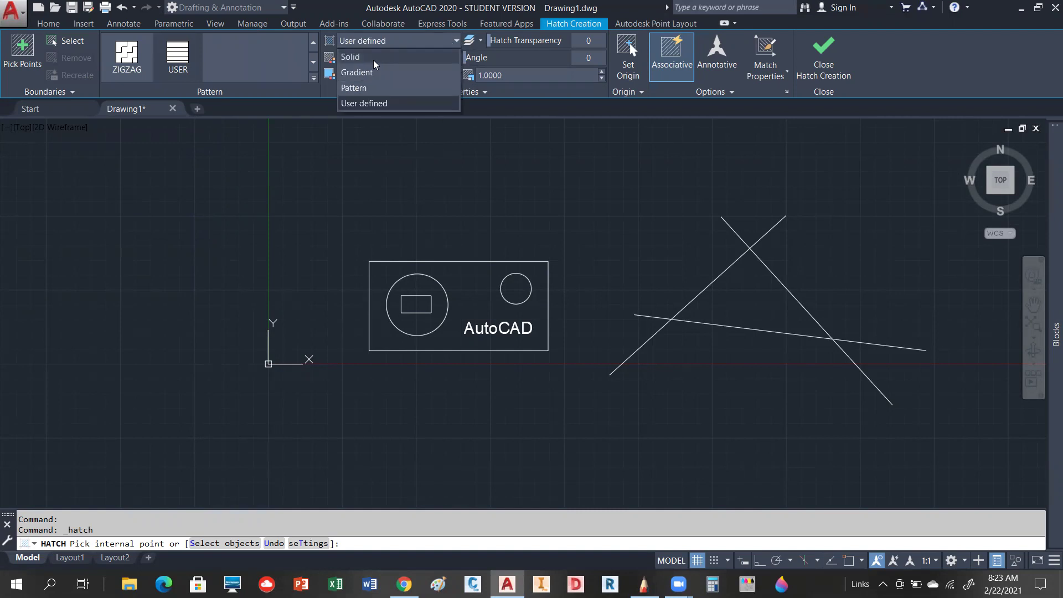
left_click(363, 86)
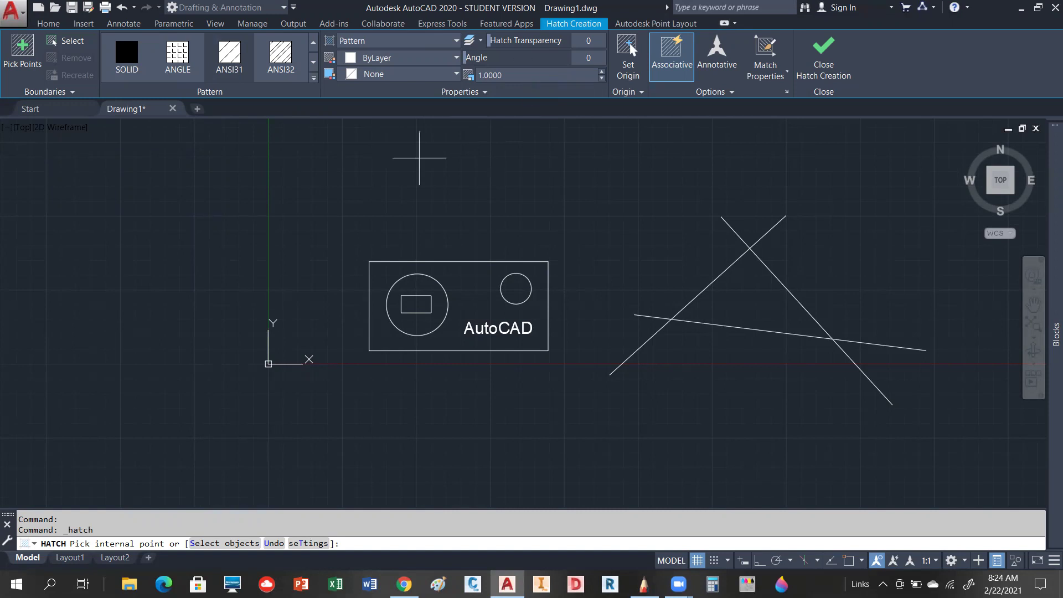
left_click(458, 43)
left_click(370, 105)
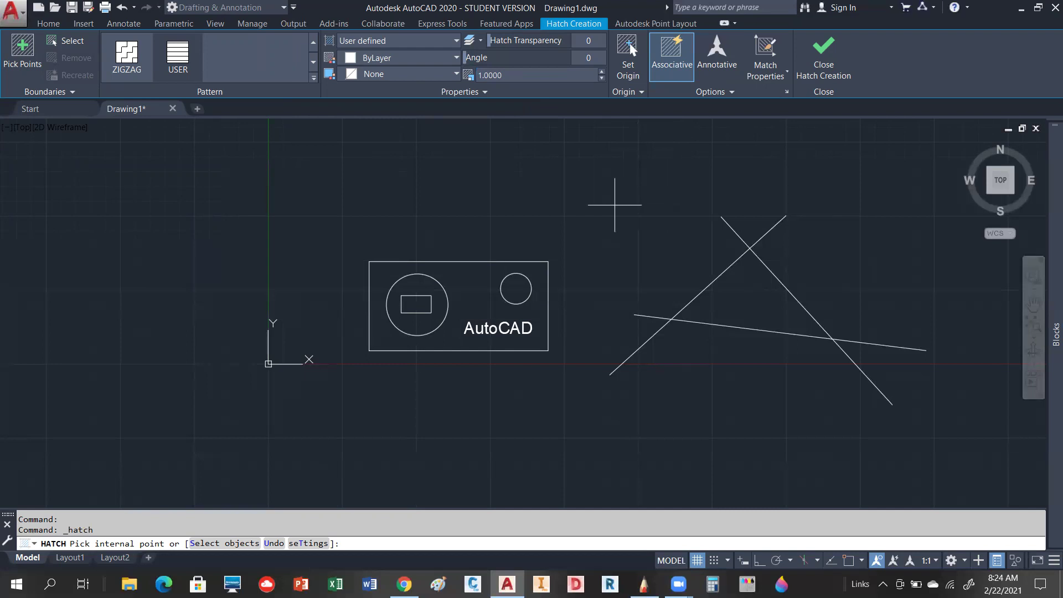
Examine the edges of the rectangle containing the circles and text and the Associative boundary option, and cancel the hatch.
scroll(347, 356, "up", 6)
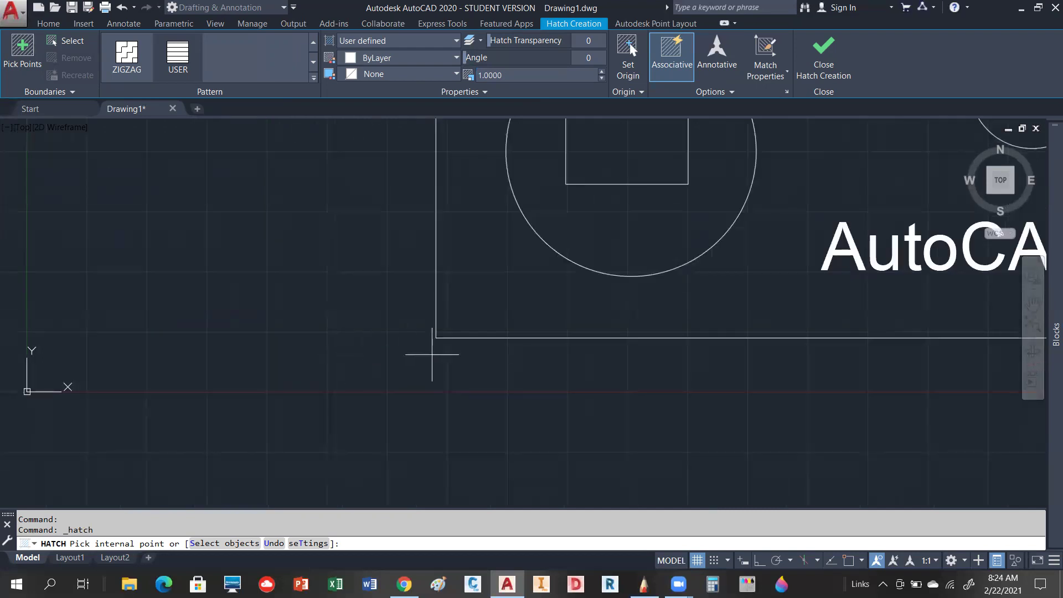
scroll(399, 379, "down", 2)
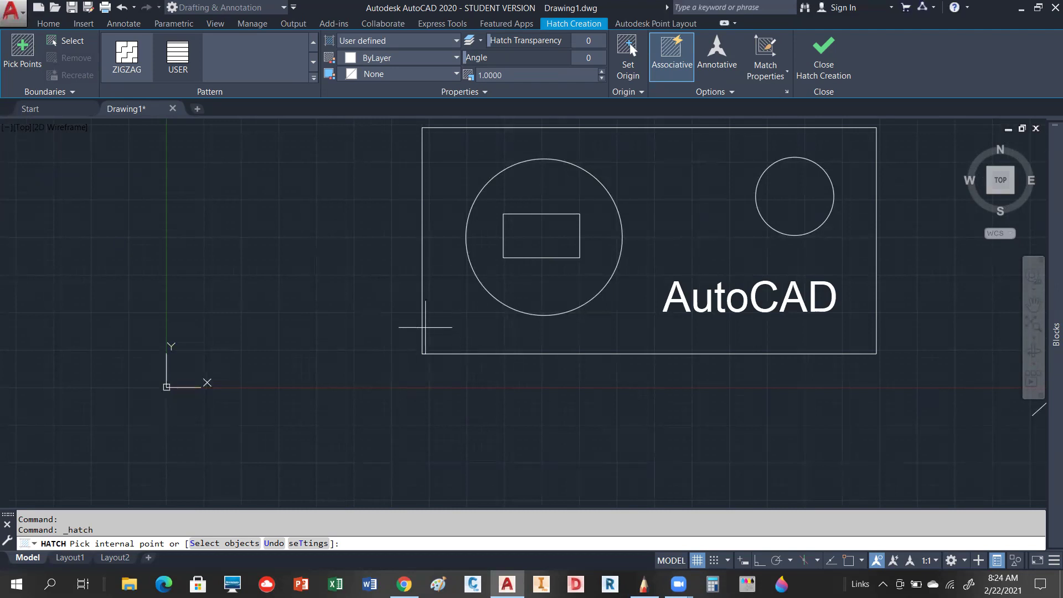
scroll(332, 397, "down", 2)
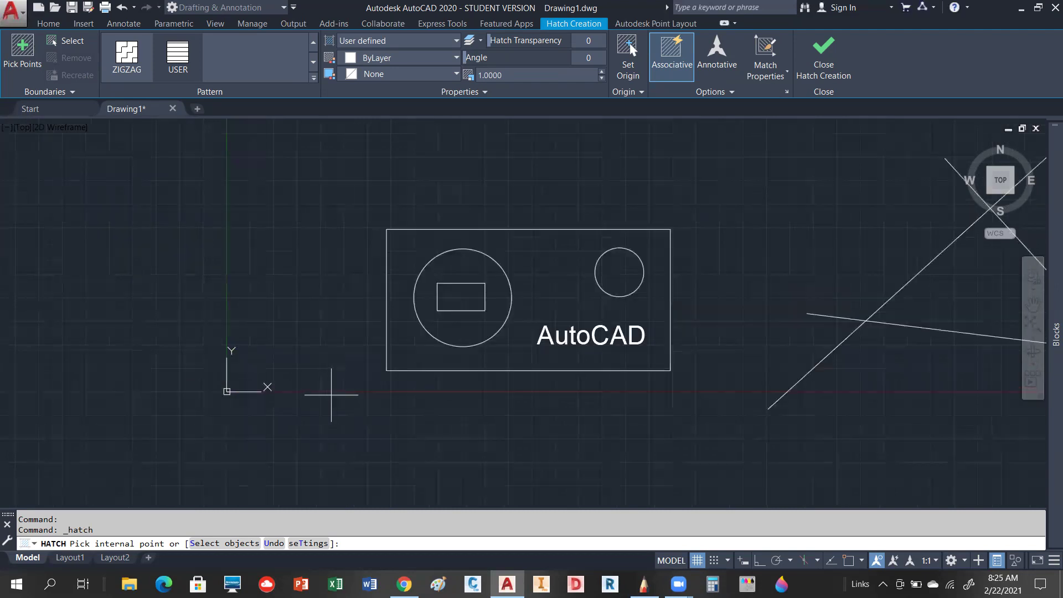
scroll(292, 387, "up", 2)
scroll(292, 387, "down", 2)
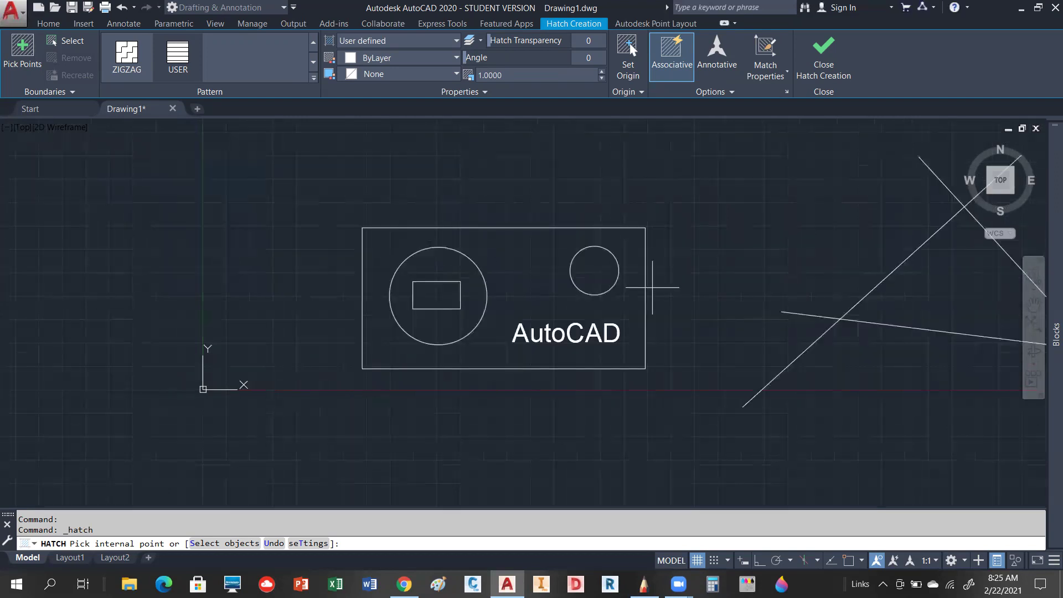
scroll(648, 286, "up", 2)
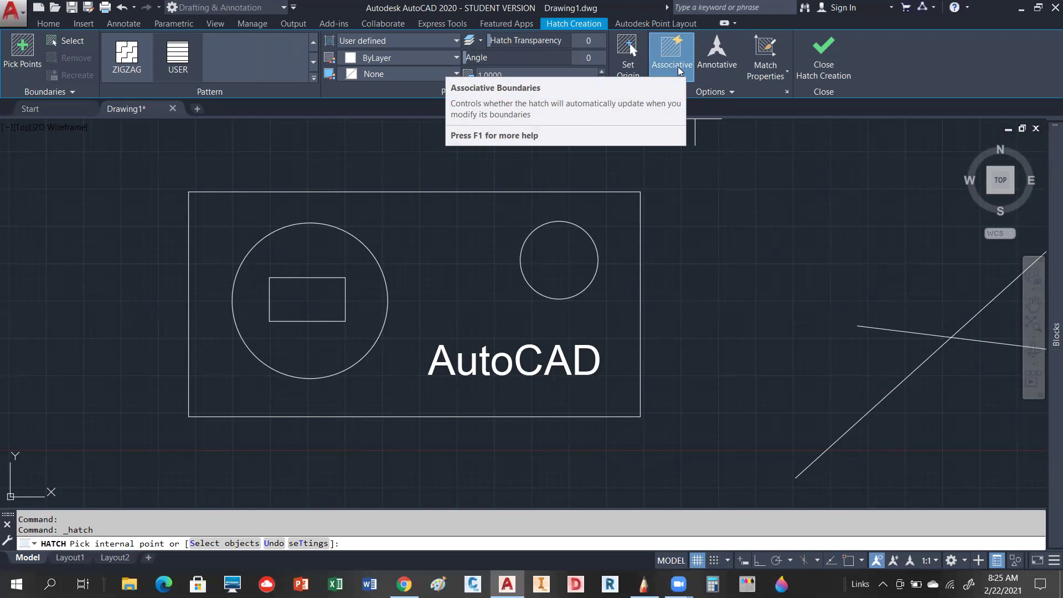
scroll(673, 184, "down", 2)
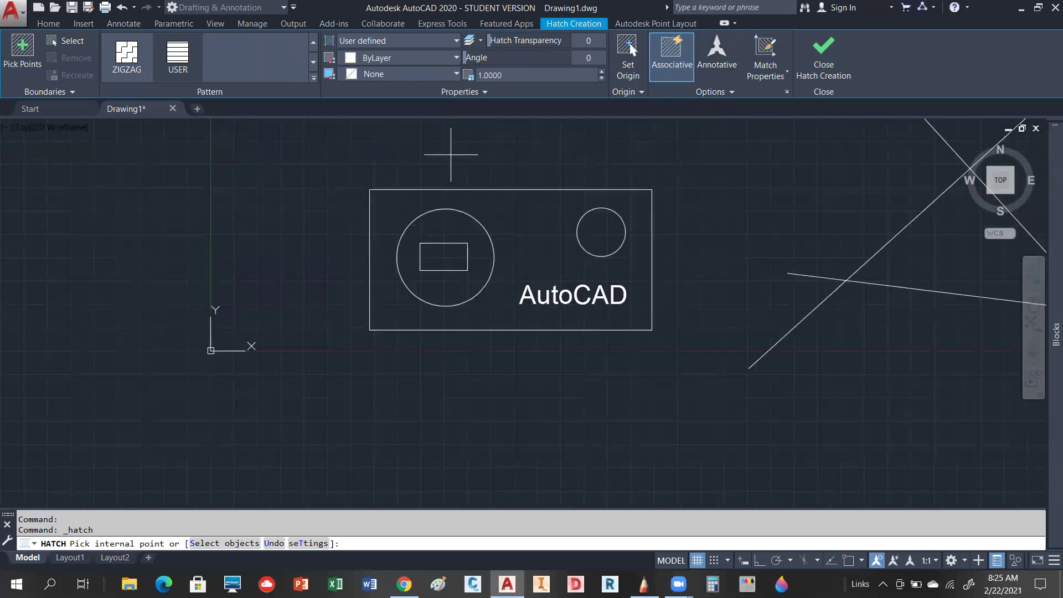
key("Escape")
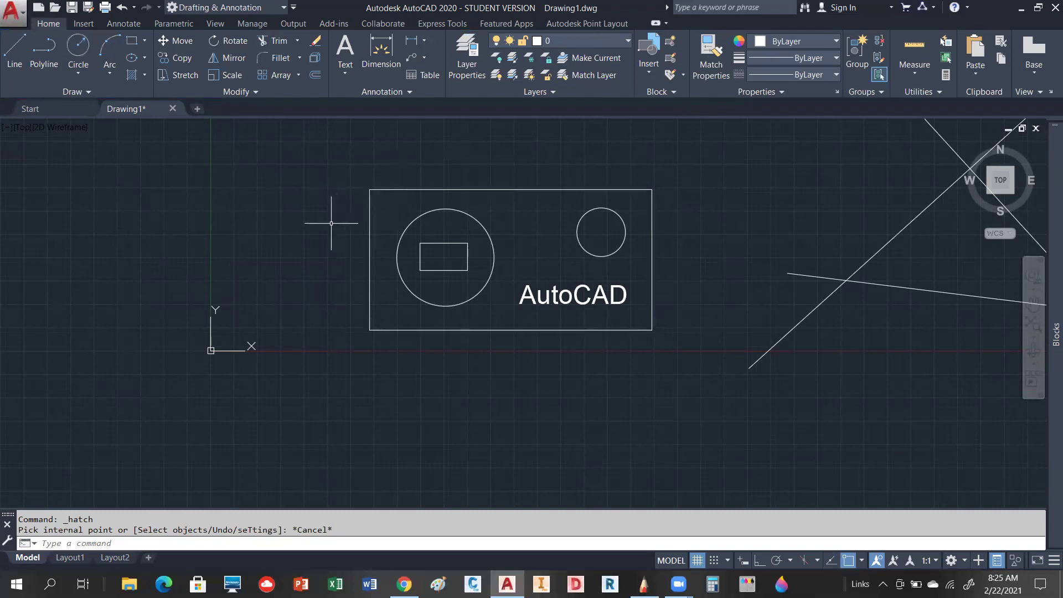
Make Layer1 the current layer.
scroll(332, 223, "down", 2)
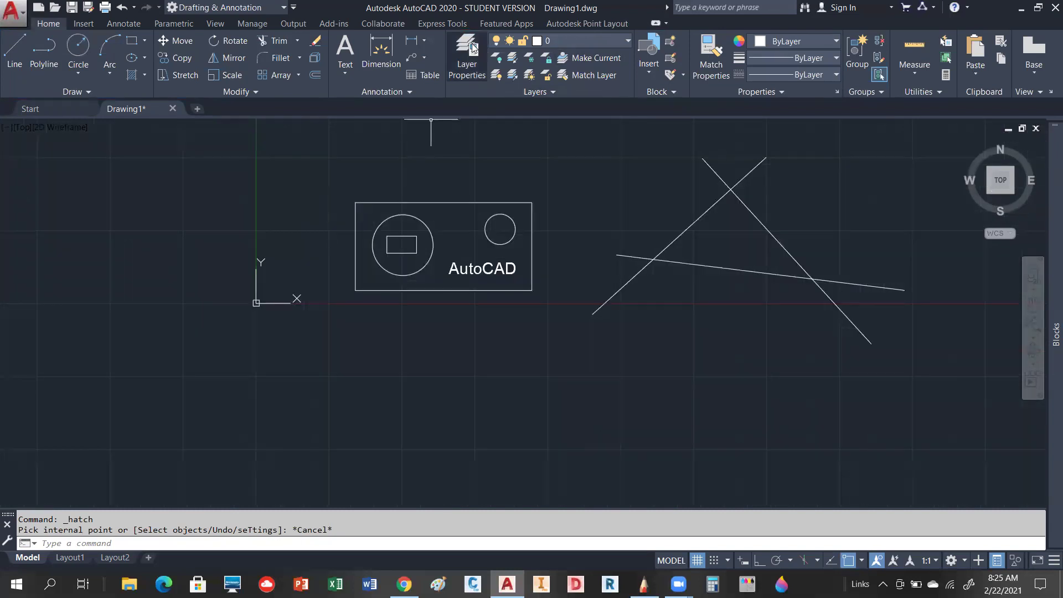
left_click(554, 41)
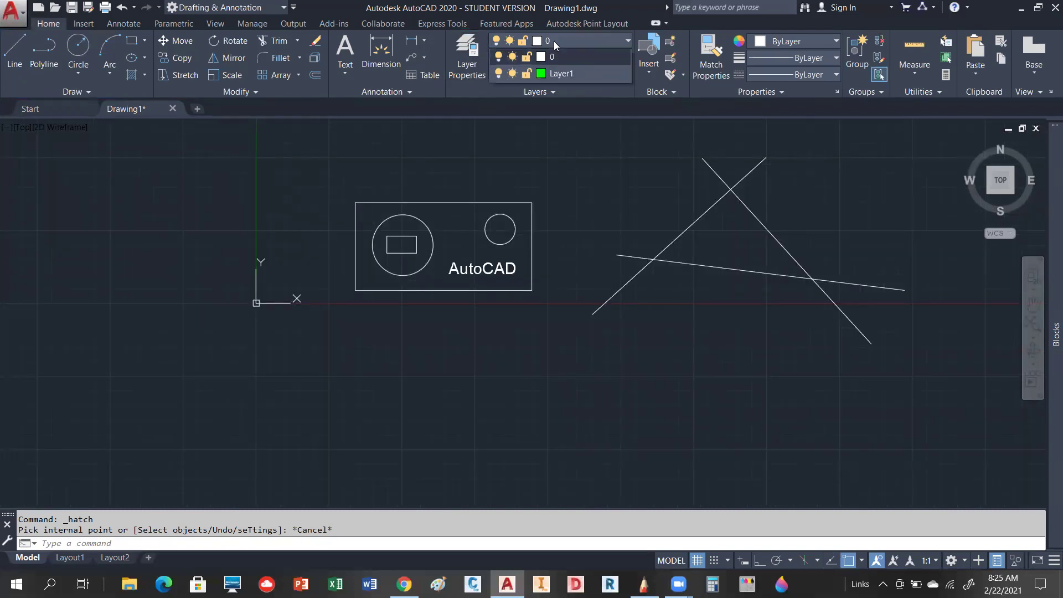
left_click(576, 74)
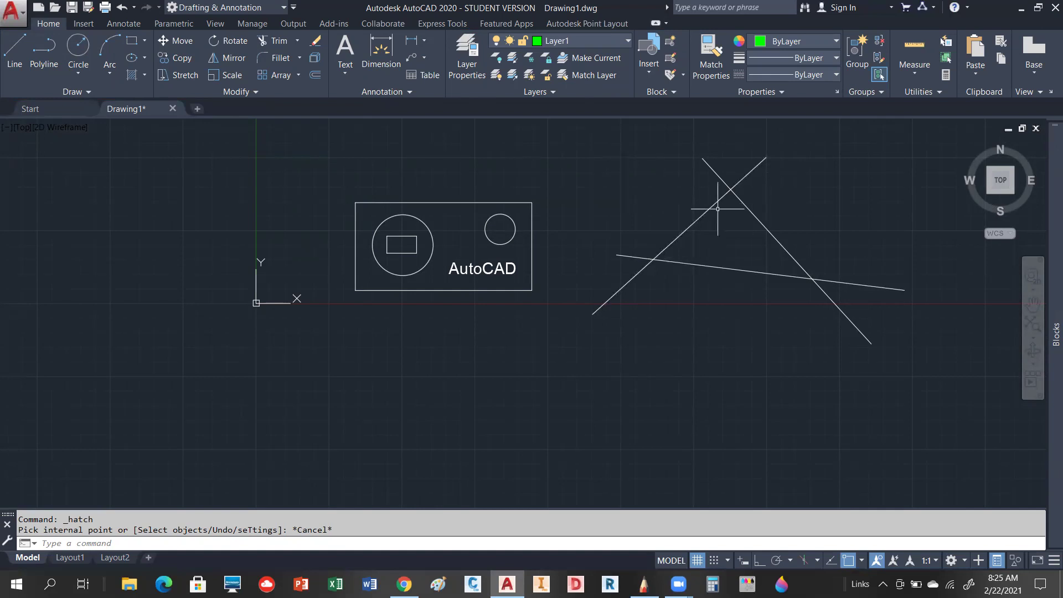
Examine the triangle formed by the three crossing lines, selecting two of its sides in turn and clearing the selection.
scroll(714, 213, "up", 4)
scroll(750, 209, "down", 2)
scroll(637, 285, "up", 3)
scroll(670, 271, "down", 2)
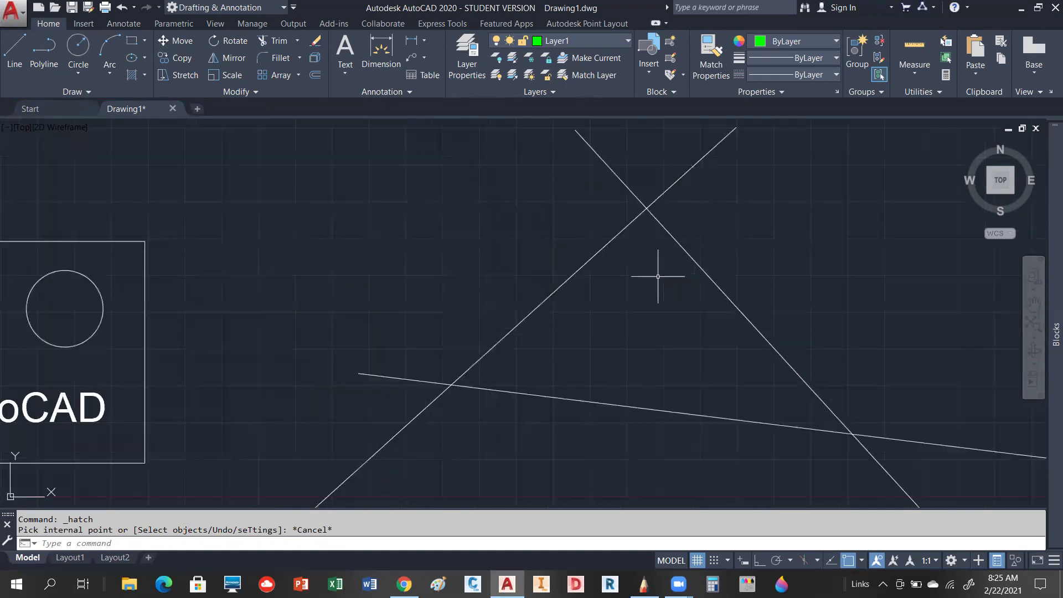
left_click(566, 278)
key("Escape")
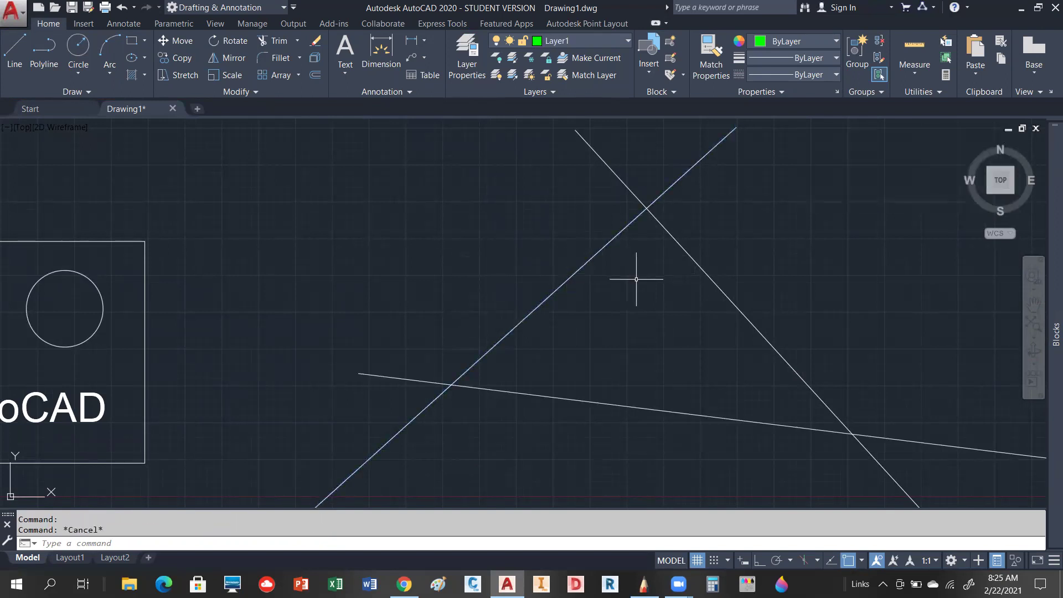
left_click(705, 272)
key("Escape")
Start a new hatch and choose the NET3 pattern for it.
left_click(132, 74)
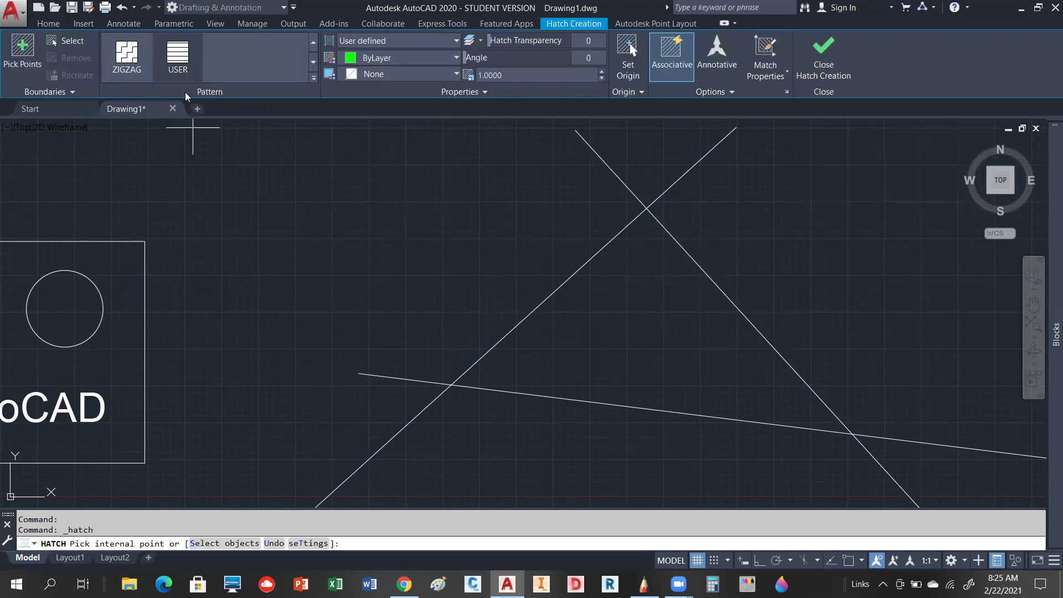
left_click(457, 41)
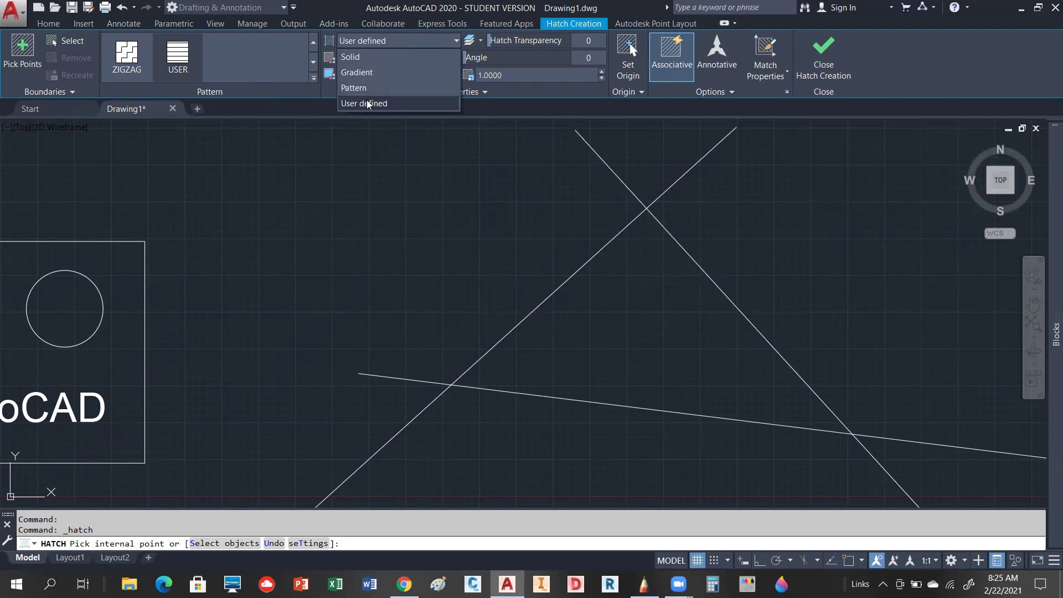
left_click(225, 136)
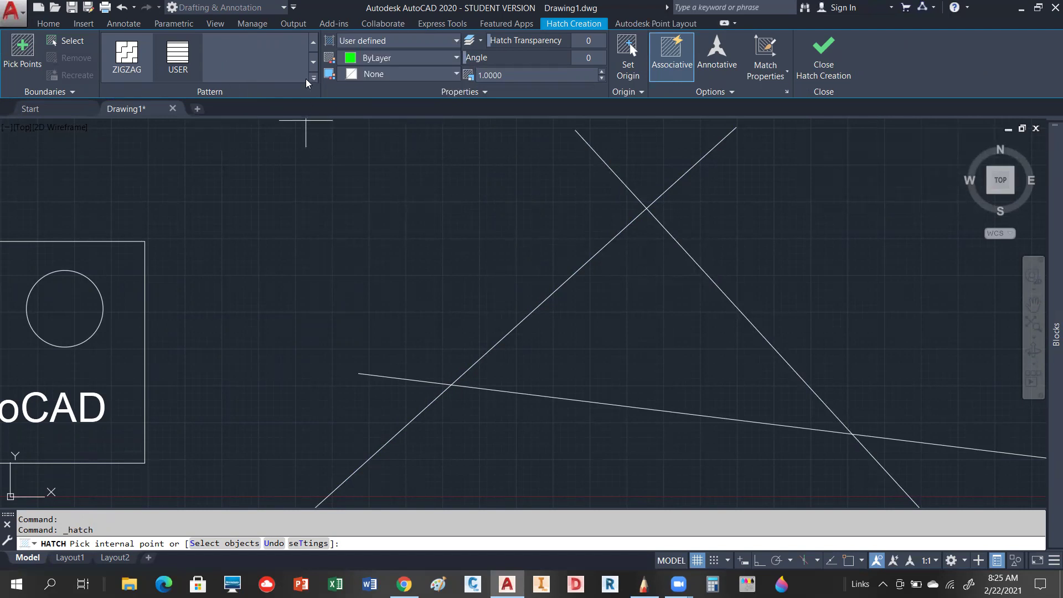
left_click(314, 78)
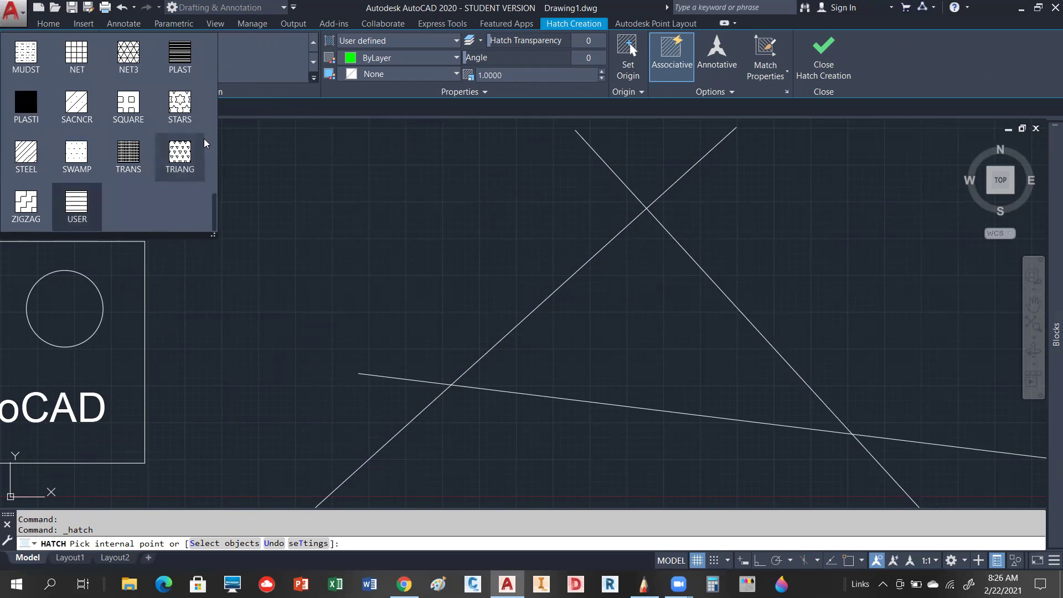
left_click(129, 54)
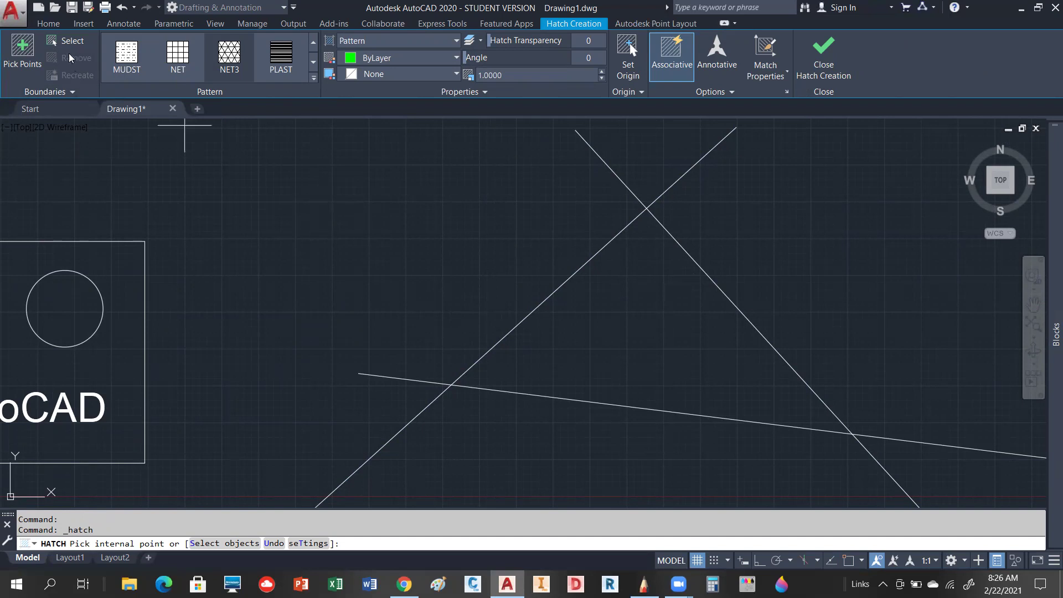
Hatch the three crossing lines by selecting each line as a boundary object, and finish the hatch.
left_click(68, 43)
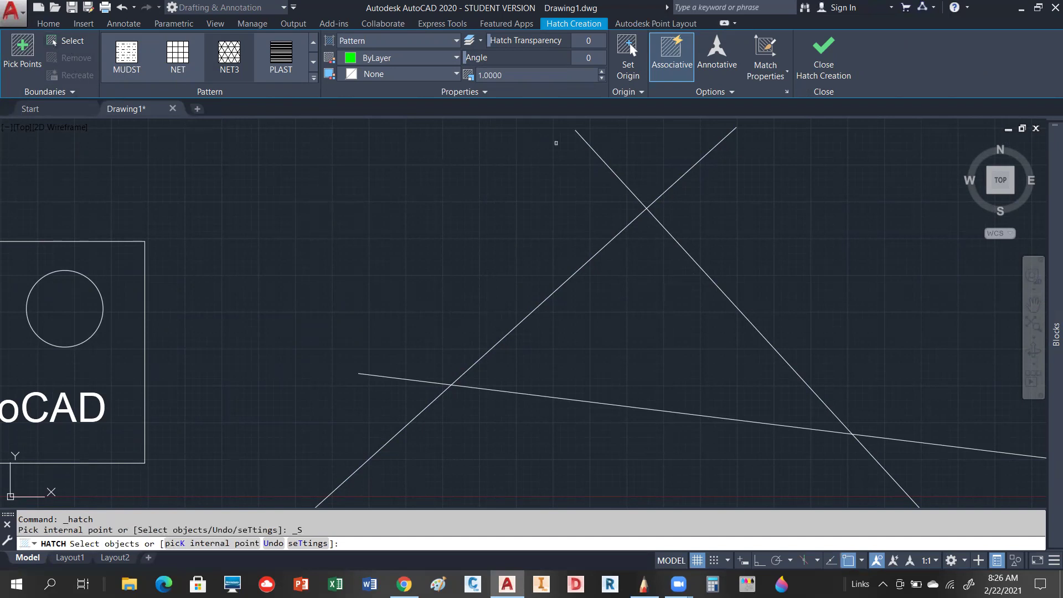
left_click(587, 145)
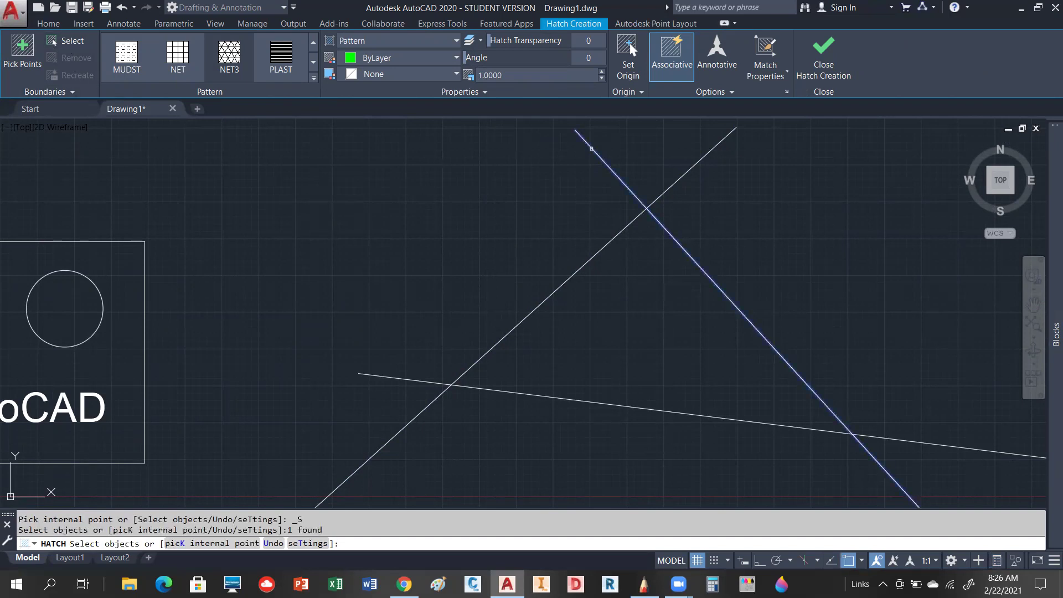
left_click(709, 153)
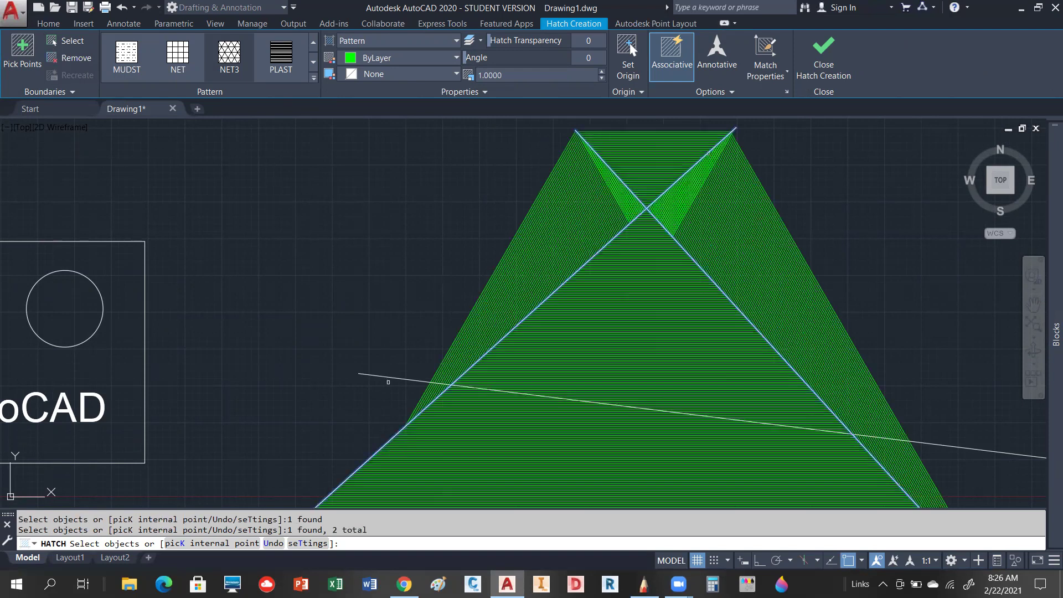
left_click(389, 377)
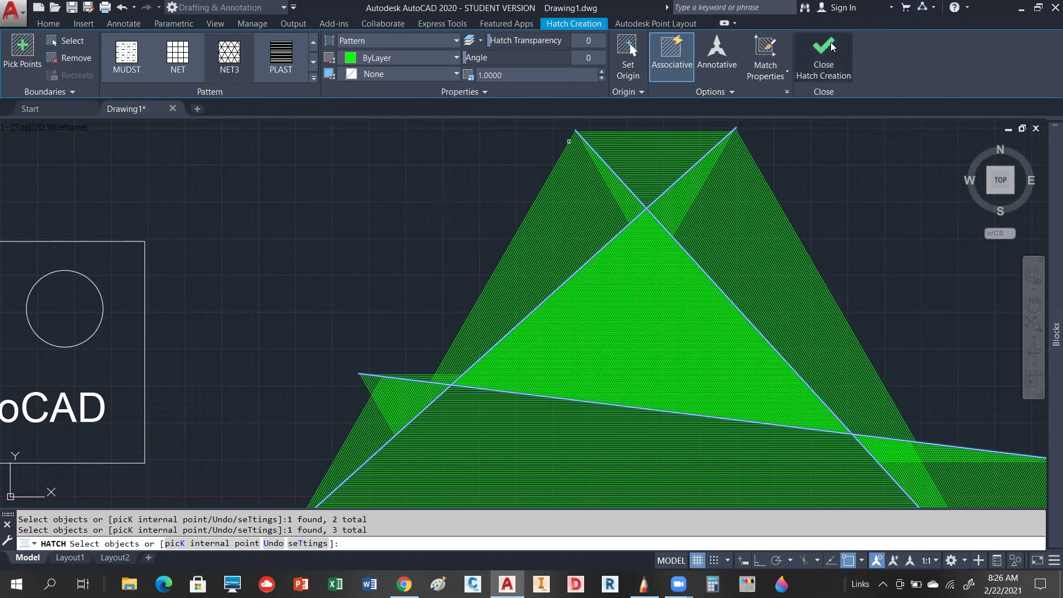
left_click(831, 42)
Examine the overlapping hatch areas around the three crossing lines and the NET3 pattern inside the triangle up close.
scroll(475, 185, "down", 3)
scroll(558, 321, "up", 2)
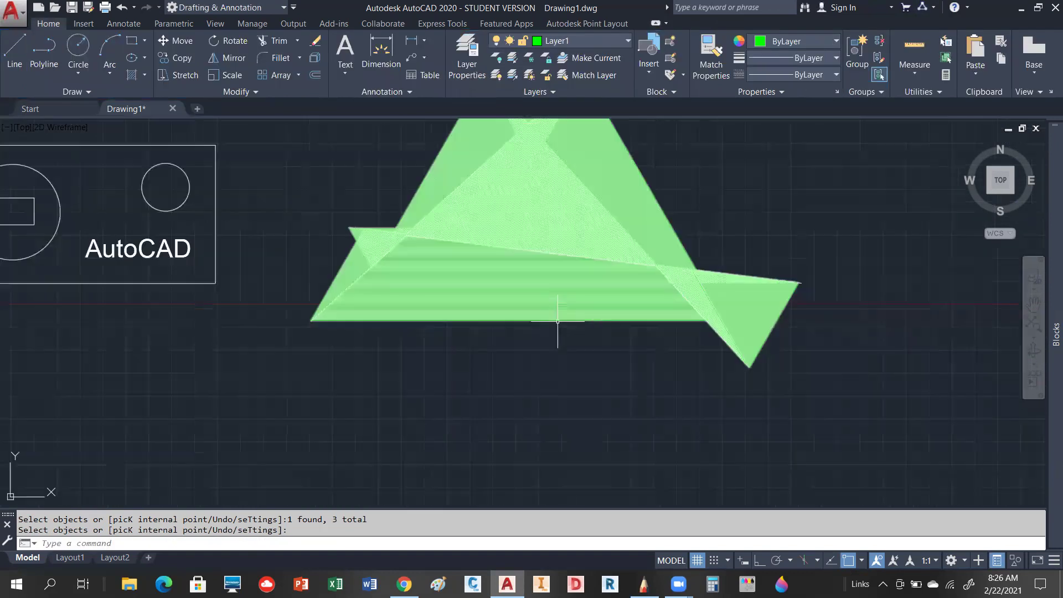
scroll(558, 321, "up", 1)
scroll(635, 403, "down", 1)
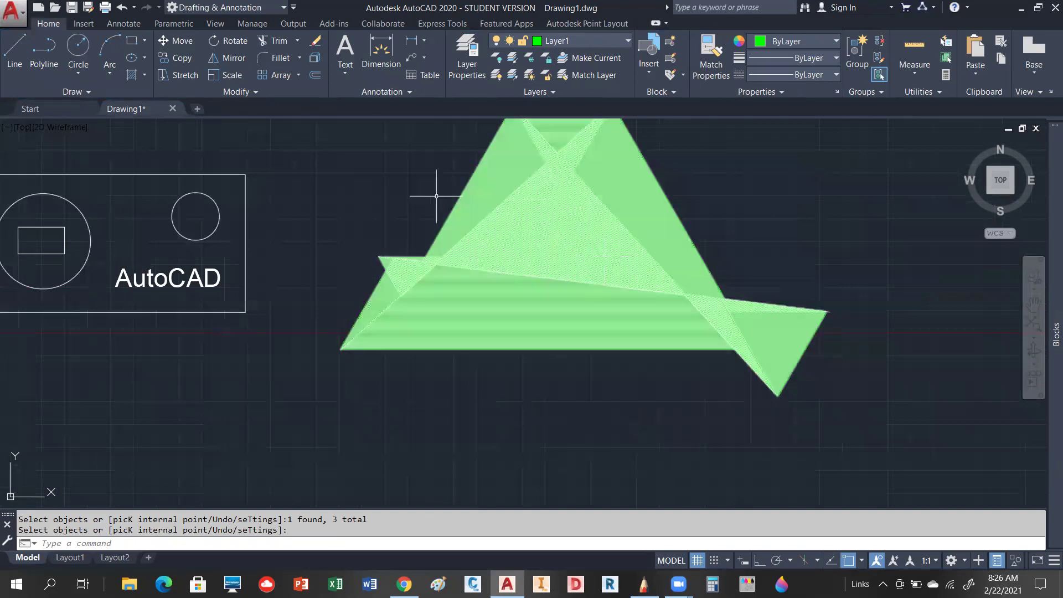
scroll(430, 172, "up", 3)
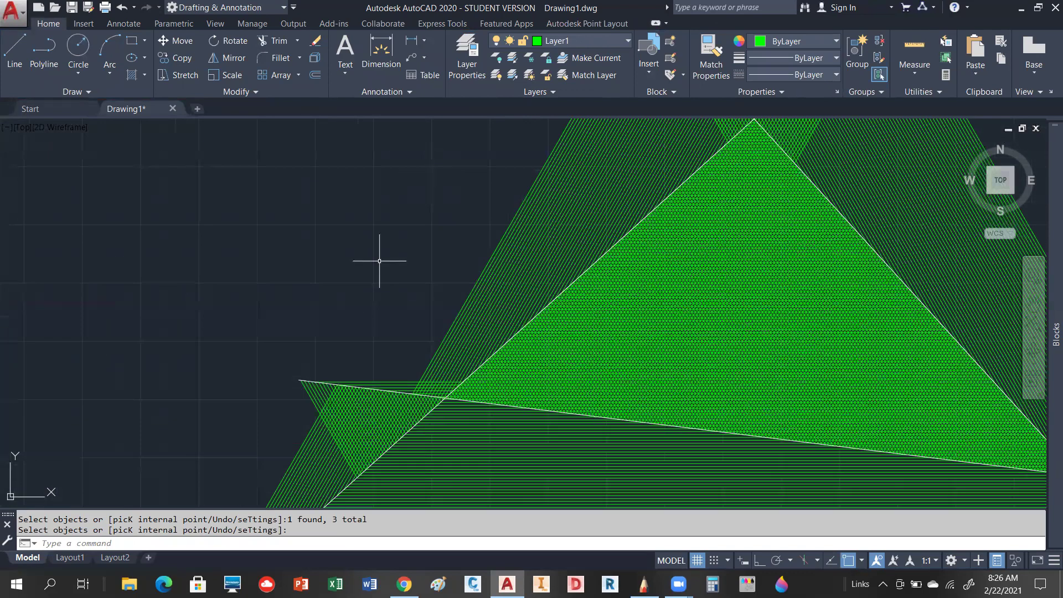
scroll(764, 305, "up", 5)
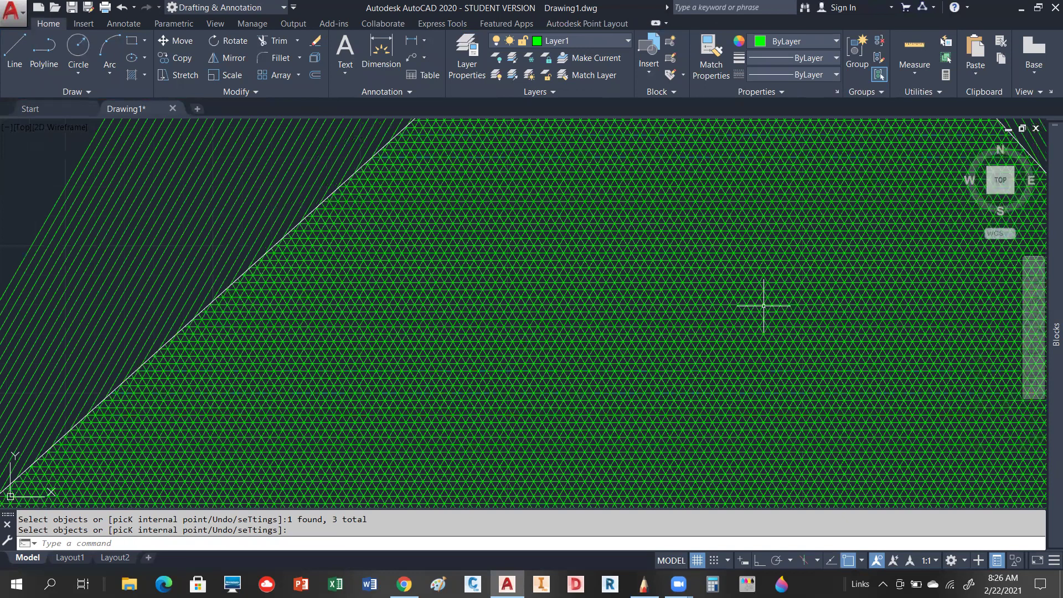
scroll(764, 305, "up", 6)
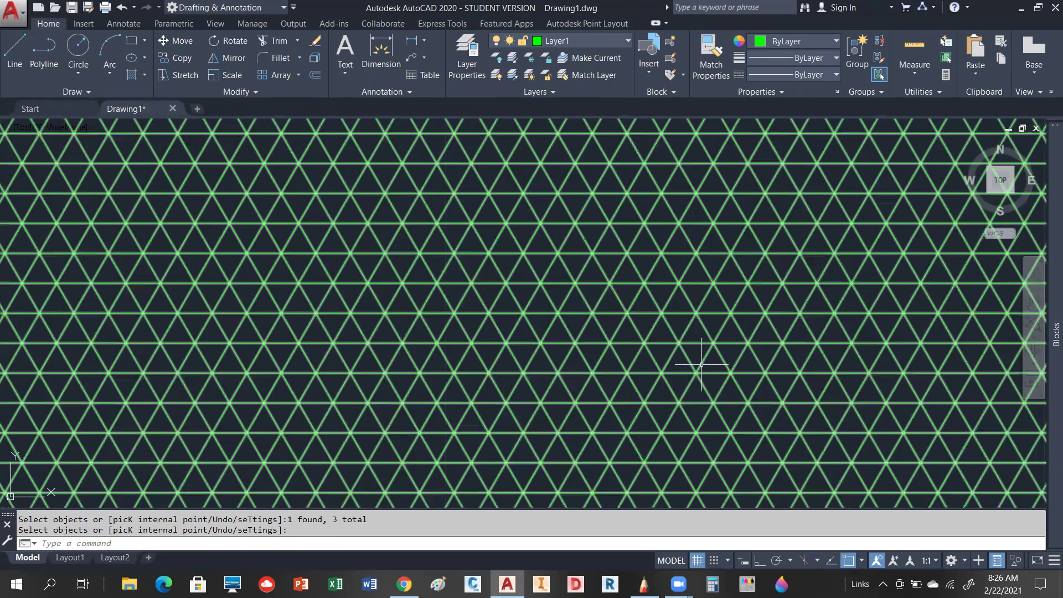
scroll(699, 355, "down", 6)
scroll(576, 310, "down", 3)
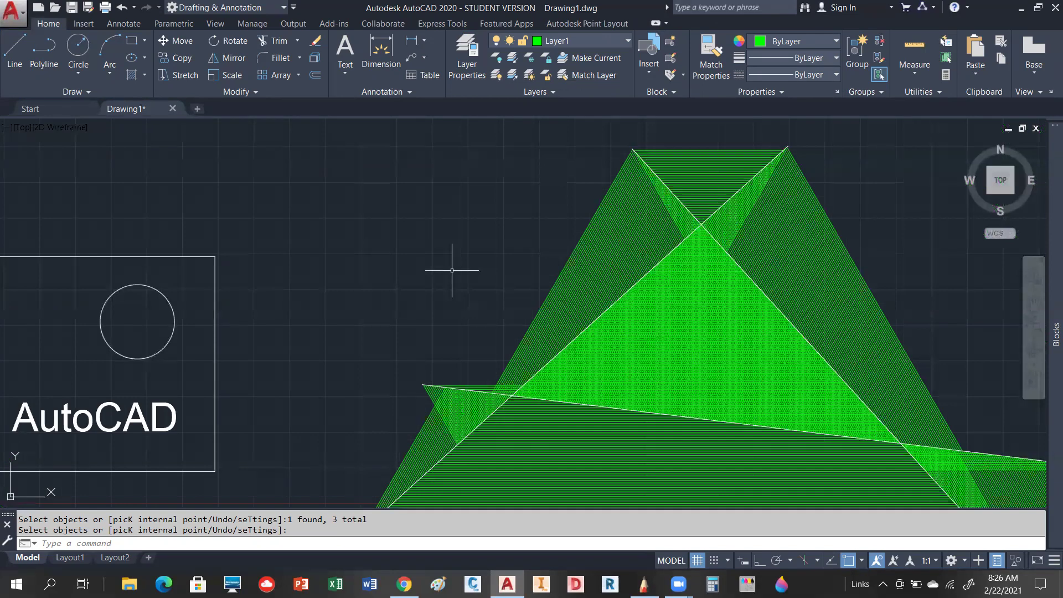
Switch to Autodesk SketchBook and draw three straight lines that cross to form a triangle beside the nested rectangles.
left_click(644, 584)
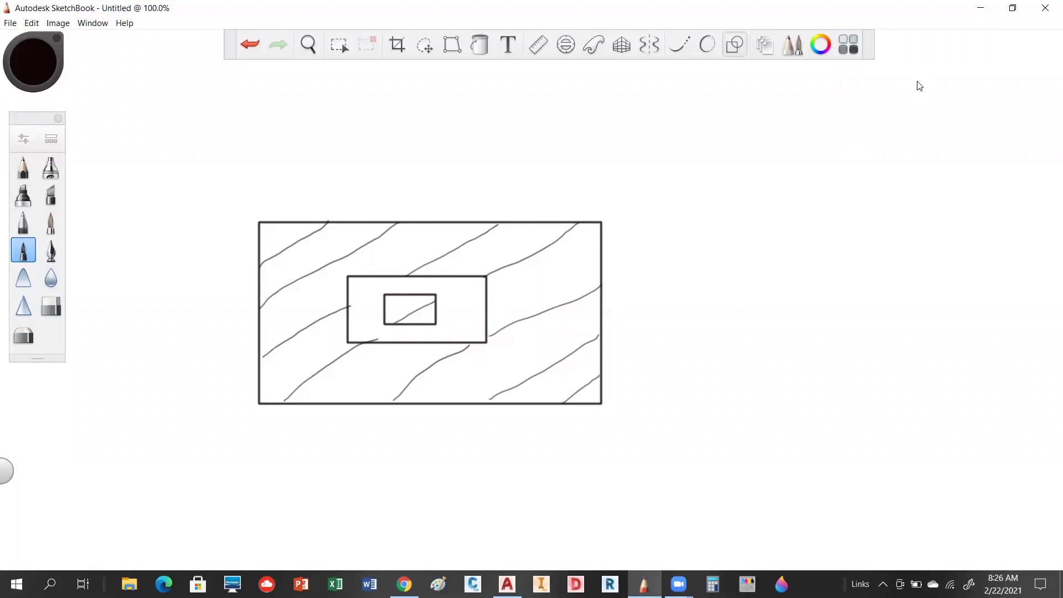
left_click(735, 45)
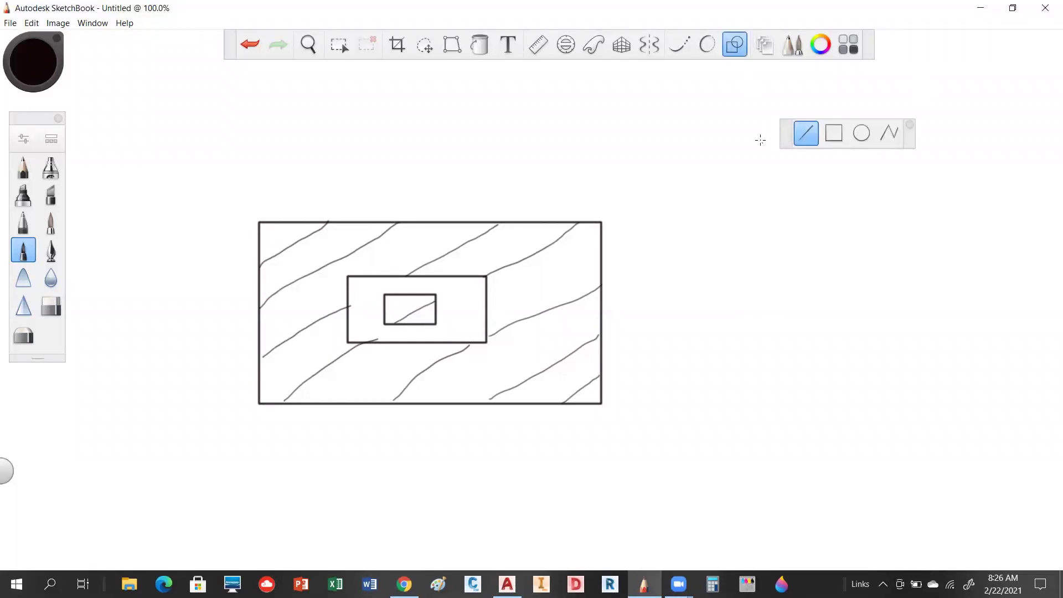
left_click_drag(760, 140, 958, 342)
left_click_drag(878, 177, 700, 355)
left_click_drag(708, 300, 708, 300)
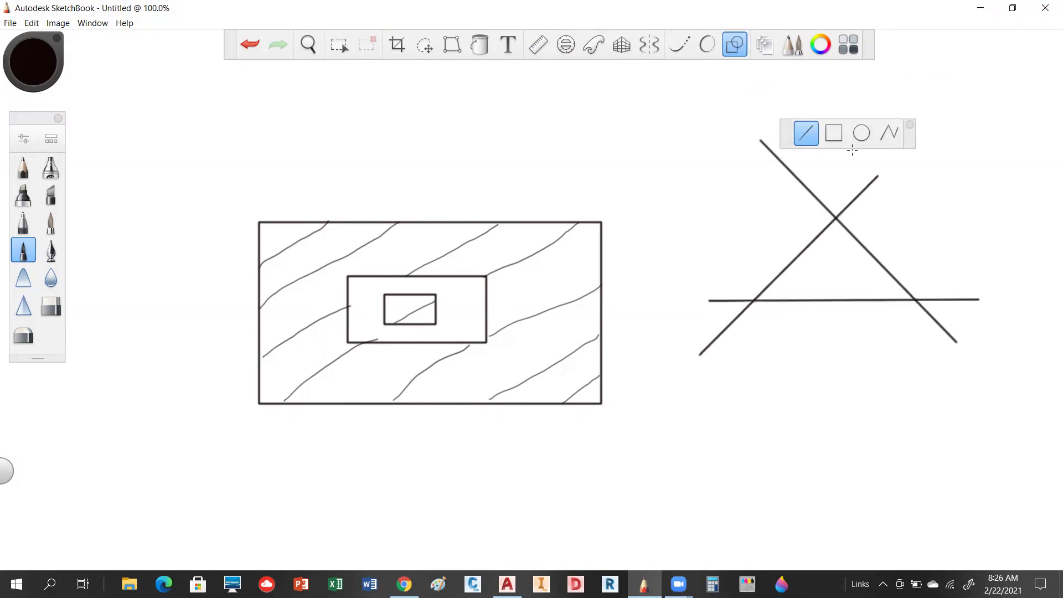
Shade the area between the line ends above the upper crossing and the inside of the triangle with freehand hatch strokes.
left_click(740, 49)
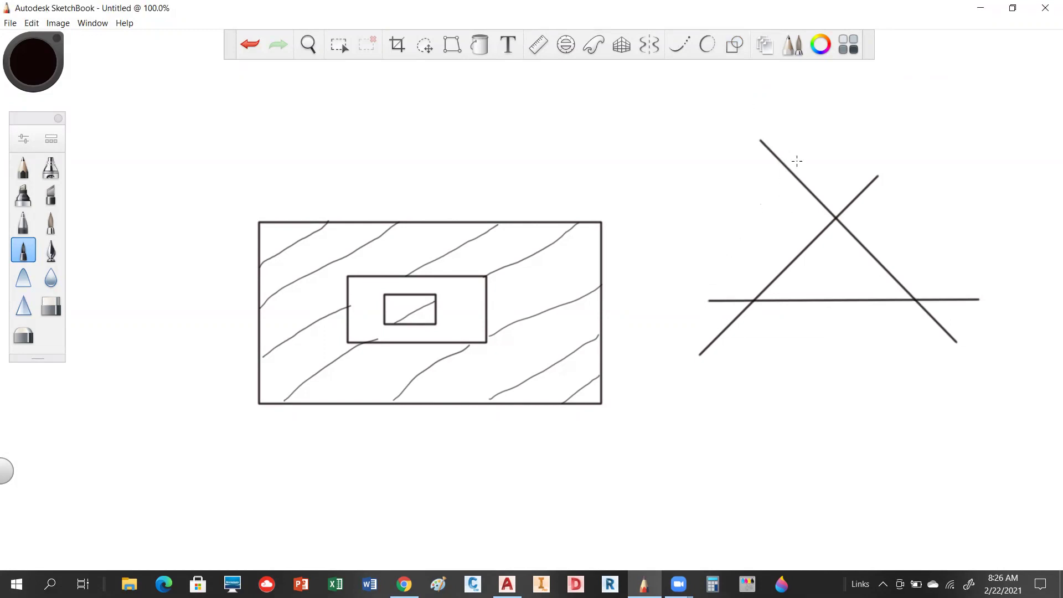
left_click_drag(776, 148, 867, 187)
mouse_move(794, 167)
left_mouse_down()
mouse_move(856, 195)
mouse_move(846, 208)
left_mouse_up()
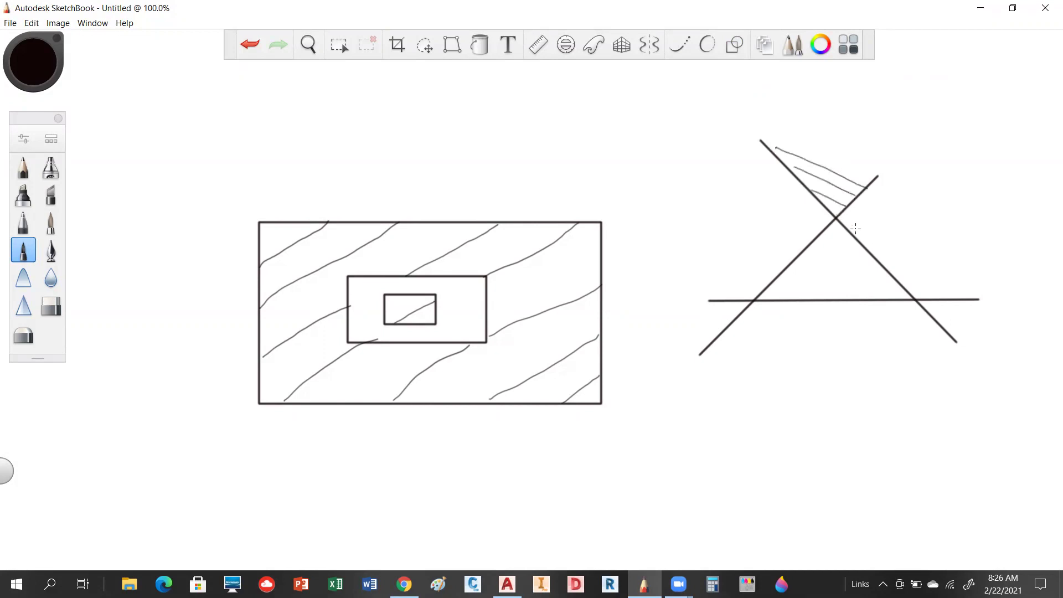
mouse_move(830, 231)
left_mouse_down()
mouse_move(870, 262)
mouse_move(884, 296)
left_mouse_up()
left_click_drag(809, 264, 847, 289)
left_click_drag(799, 263, 828, 286)
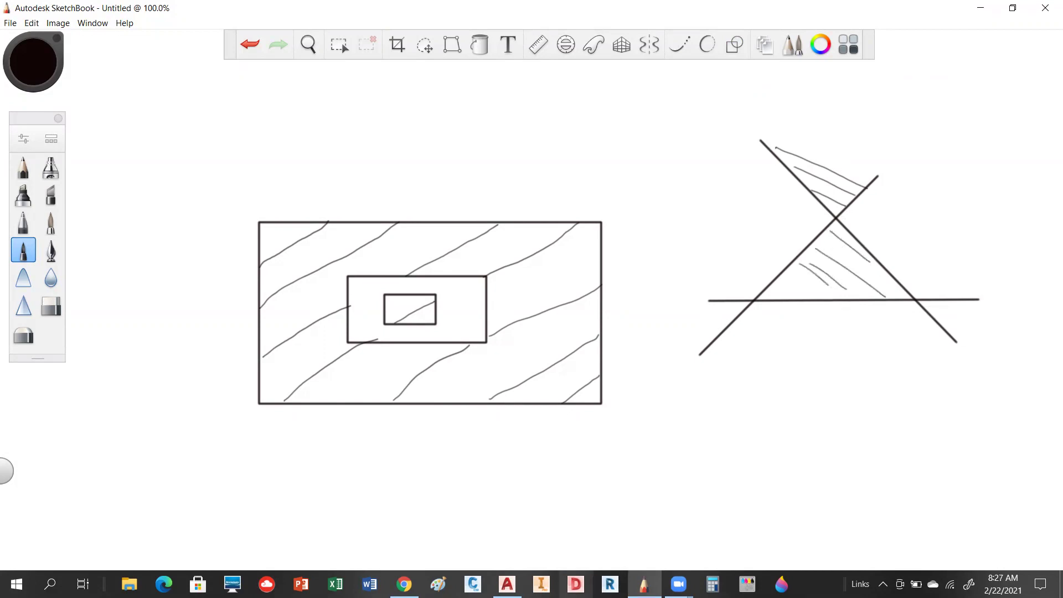
Switch back to AutoCAD and delete the hatch covering the three crossing lines.
left_click(507, 585)
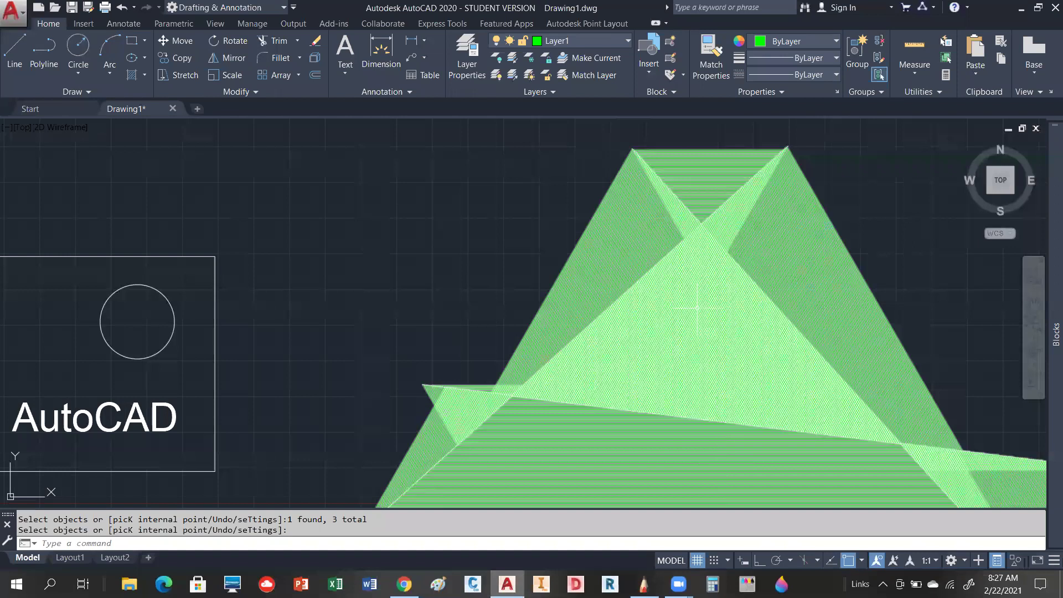
scroll(503, 194, "down", 2)
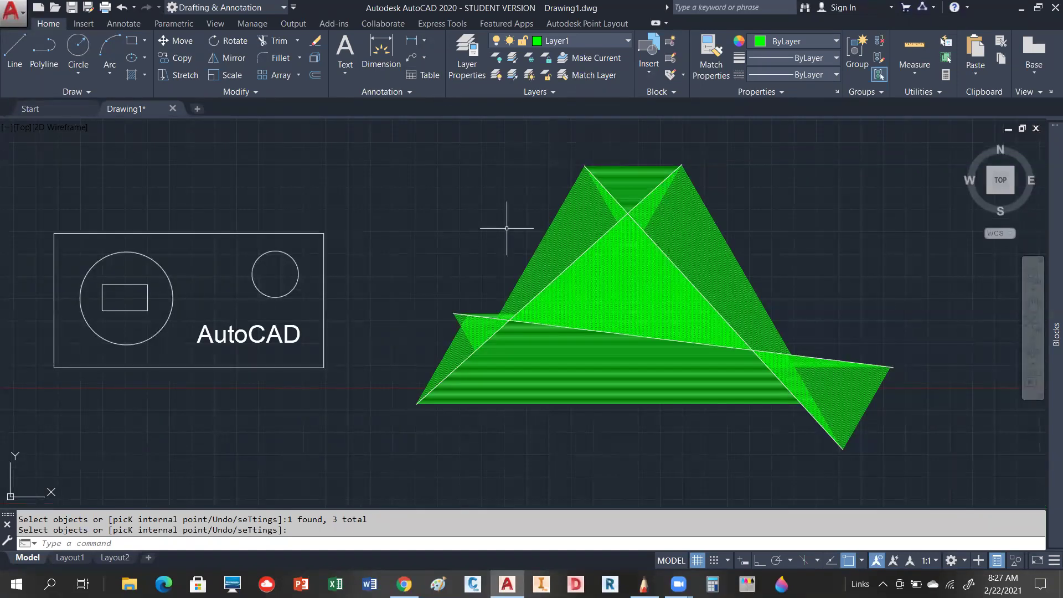
key("Return")
left_click(556, 221)
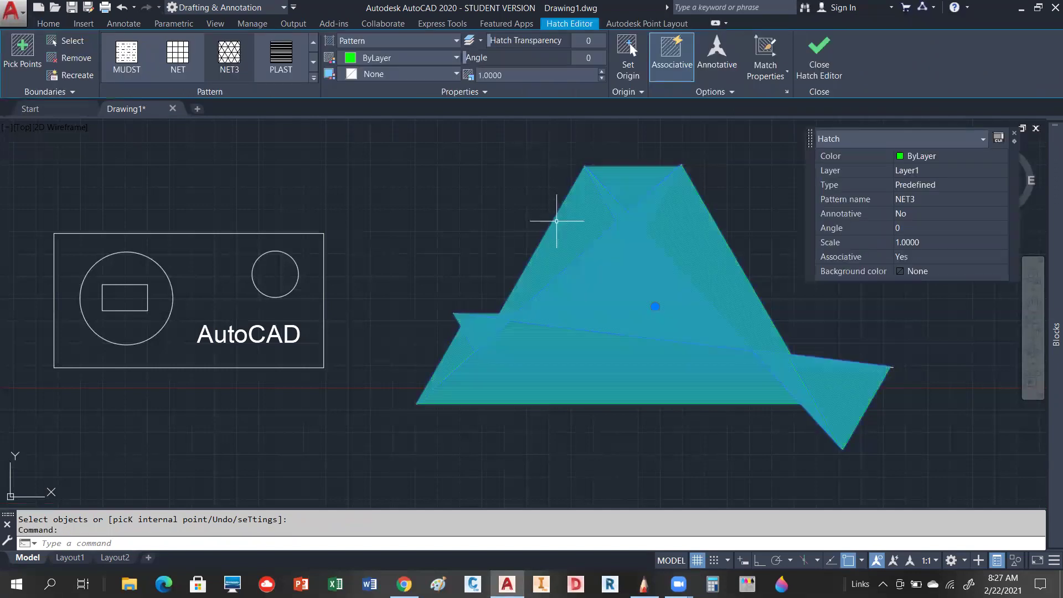
key("Delete")
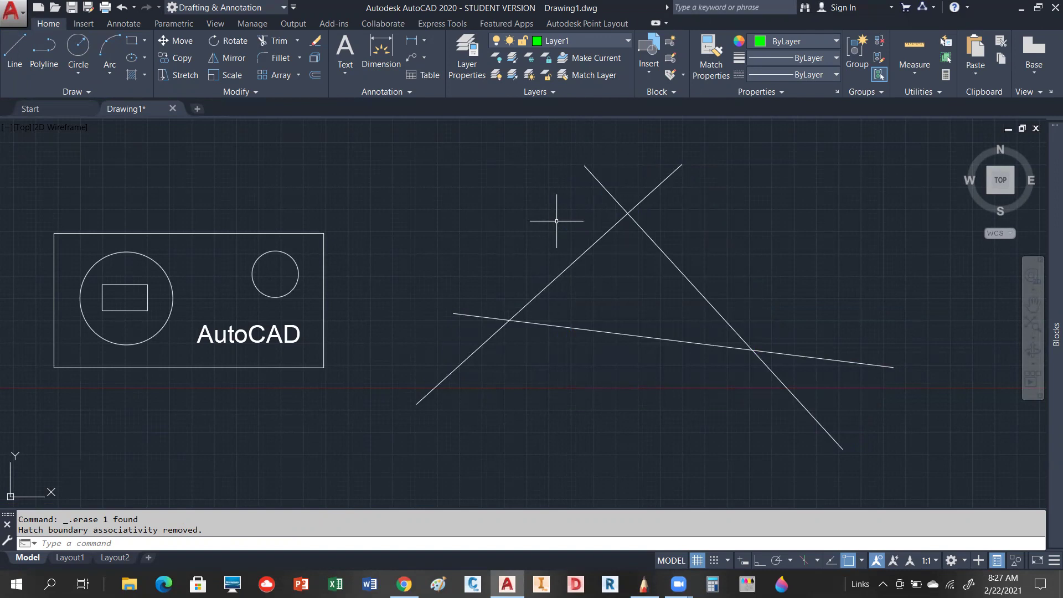
Start a NET3 hatch by pick points and choose an internal point within the triangle formed by the three lines.
left_click(132, 75)
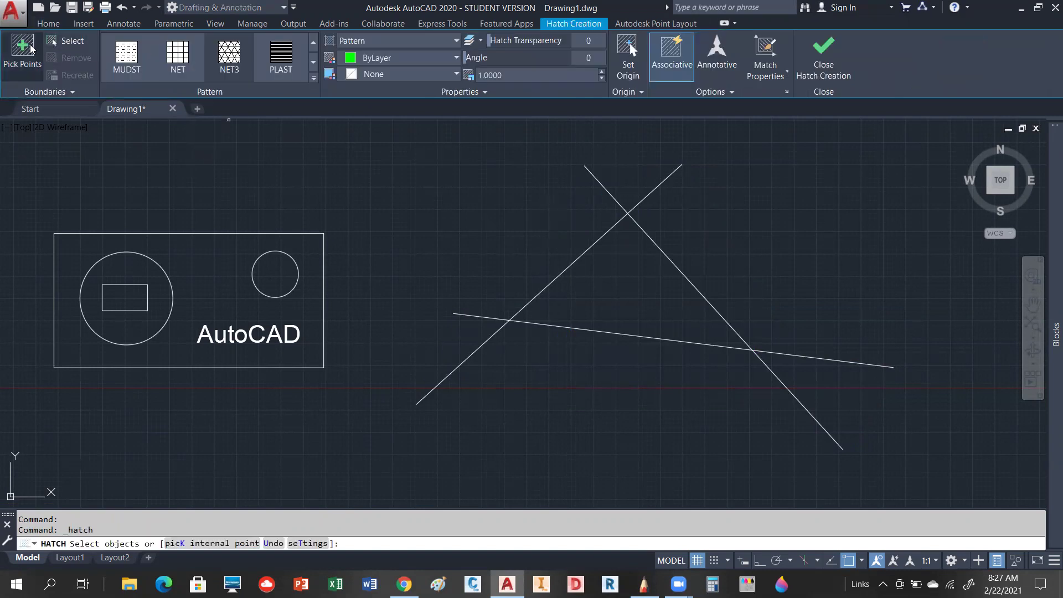
left_click(27, 49)
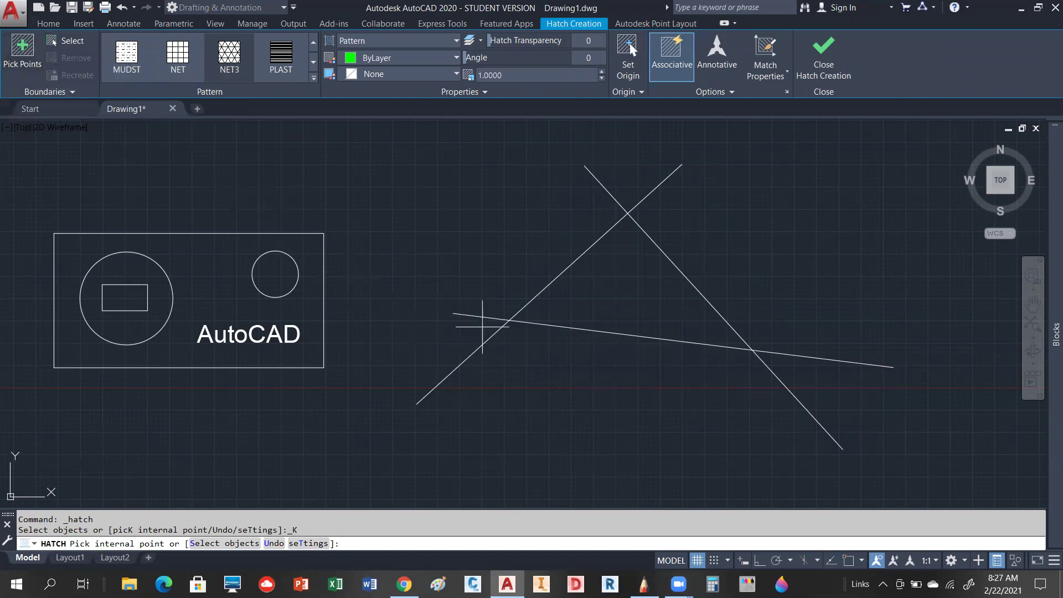
left_click(612, 289)
scroll(691, 249, "up", 2)
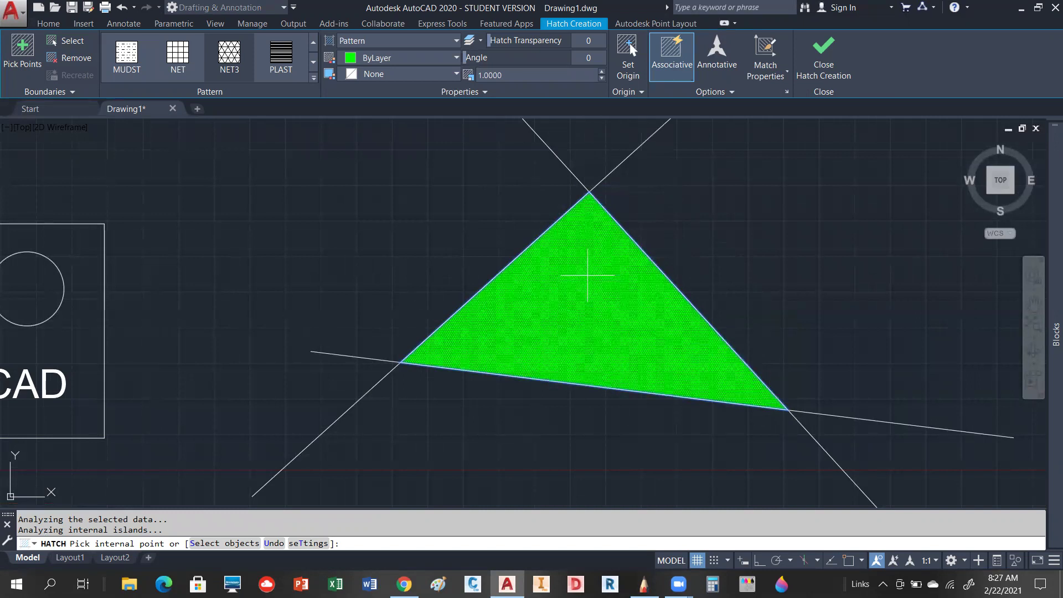
Set the triangle hatch's pattern scale to 5 and inspect the pattern spacing.
left_click(572, 74)
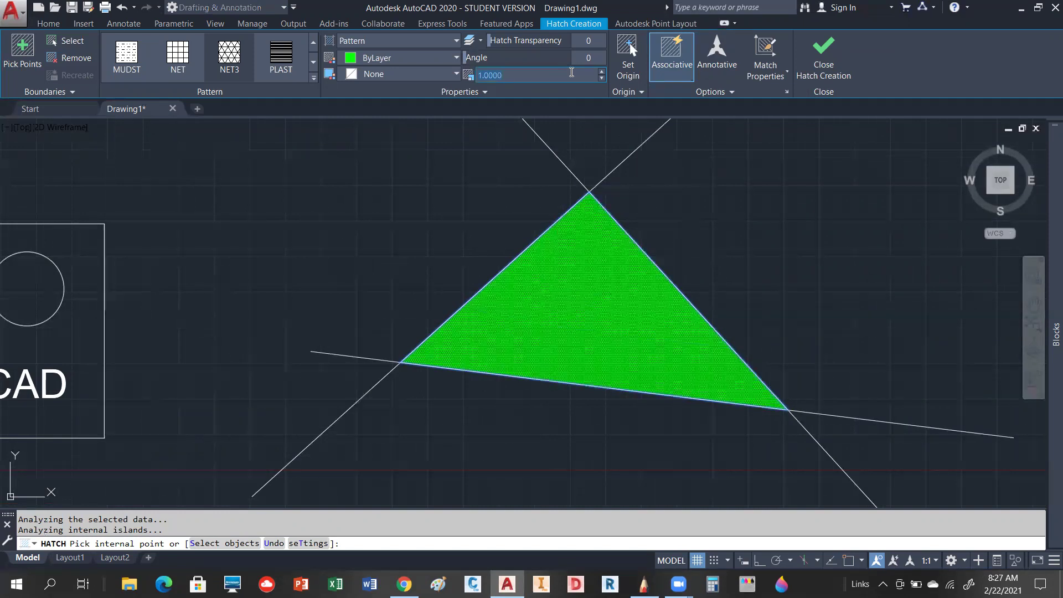
type("5")
key("Return")
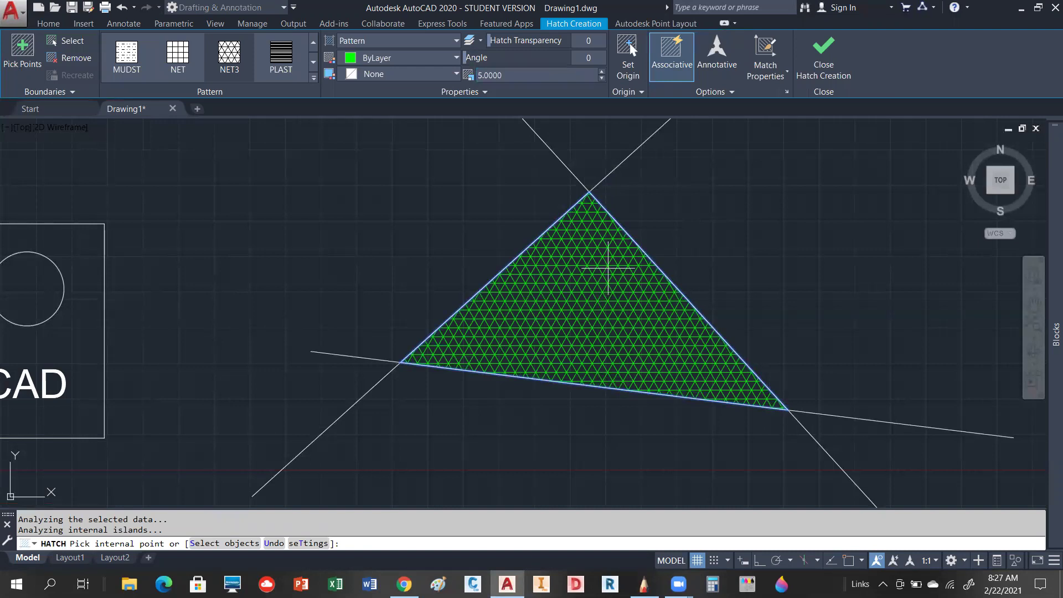
scroll(609, 325, "up", 4)
scroll(540, 341, "down", 4)
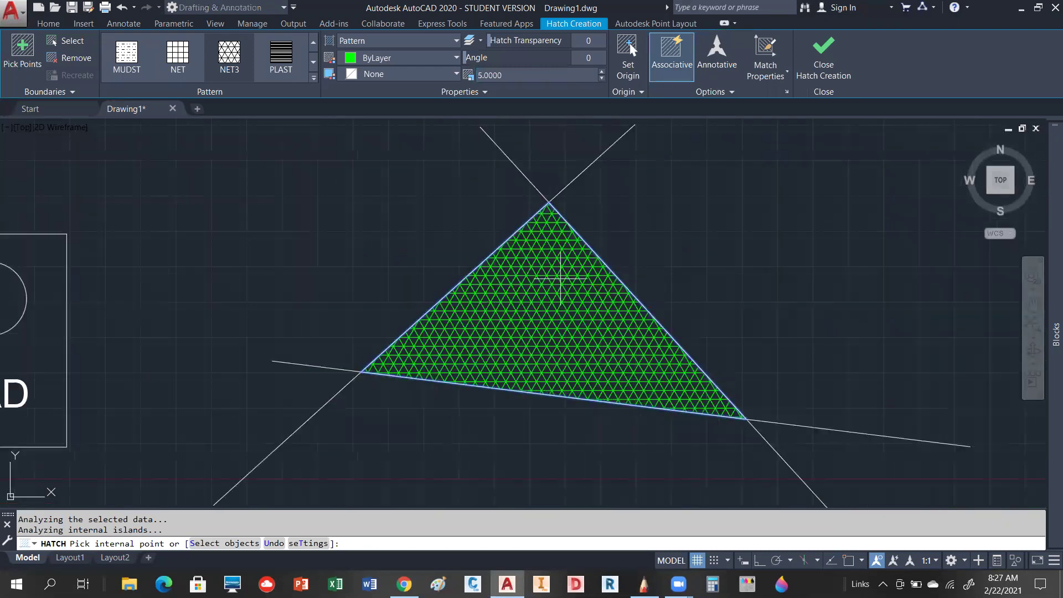
scroll(560, 277, "up", 2)
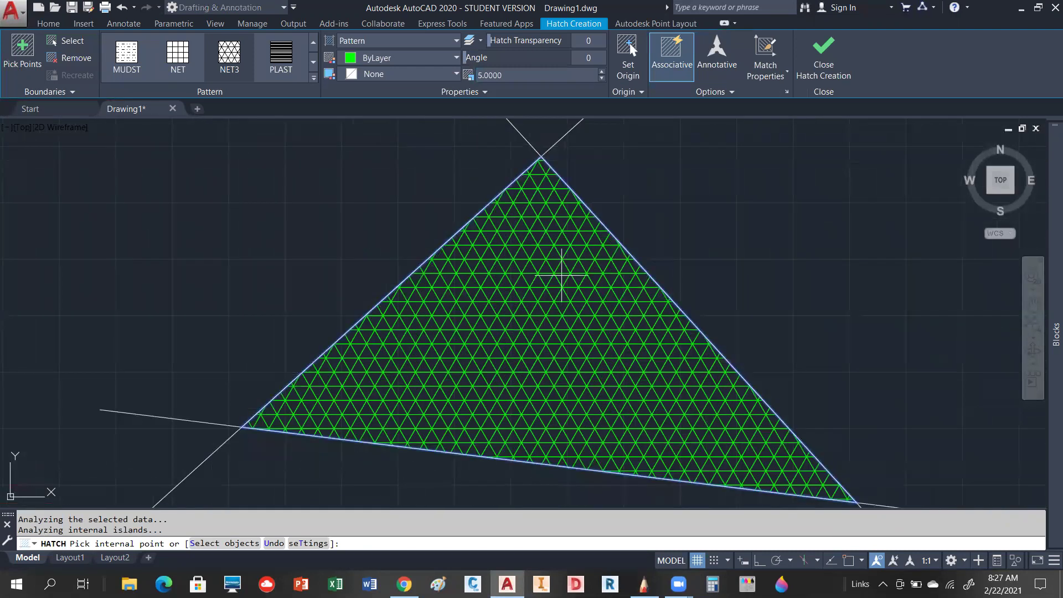
Set the triangle hatch's pattern scale to 10 and its angle to 30.
left_click(531, 75)
key("BackSpace")
type("10.0000")
key("Return")
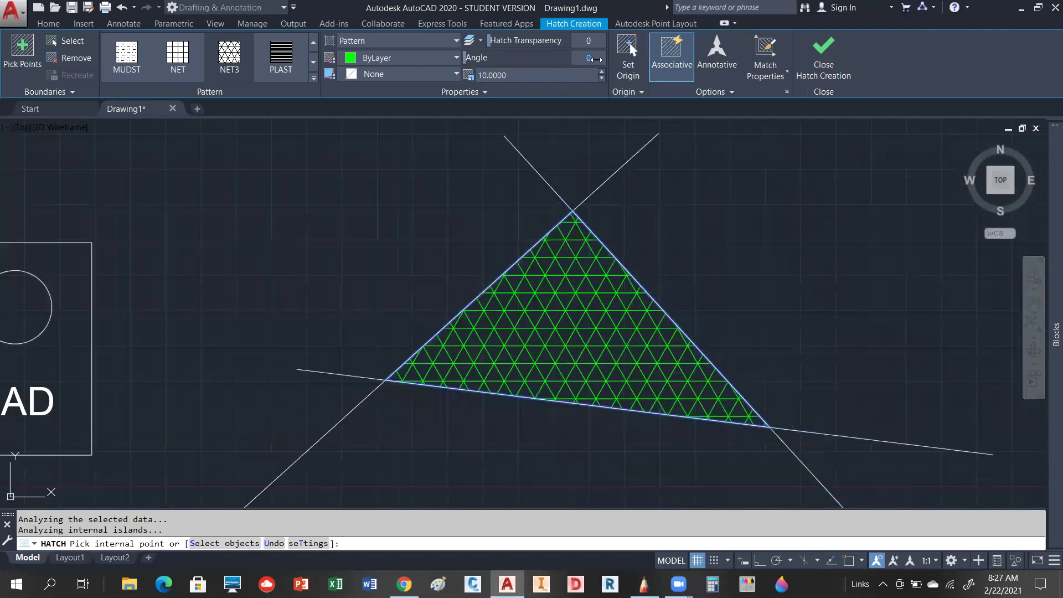
type("30")
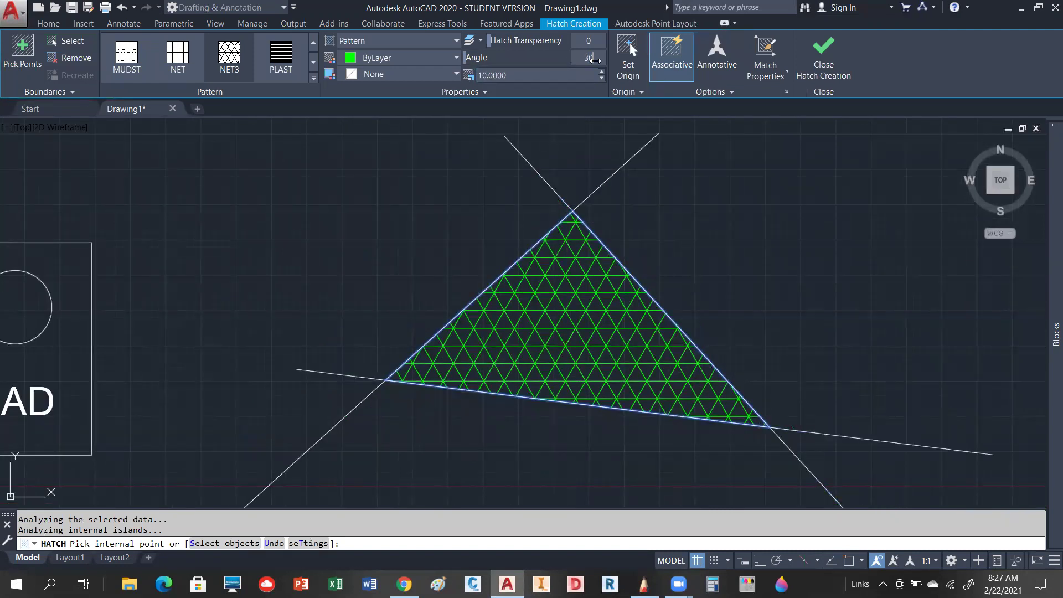
key("Return")
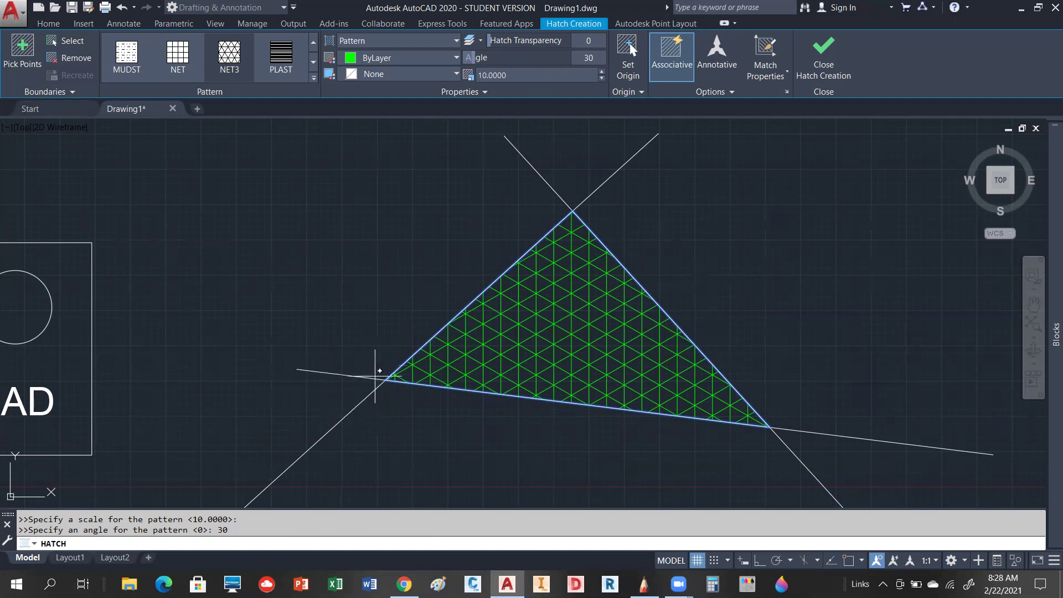
Try to snap the triangle hatch's origin to the endpoint at the triangle's left corner.
scroll(375, 373, "up", 5)
scroll(411, 361, "up", 4)
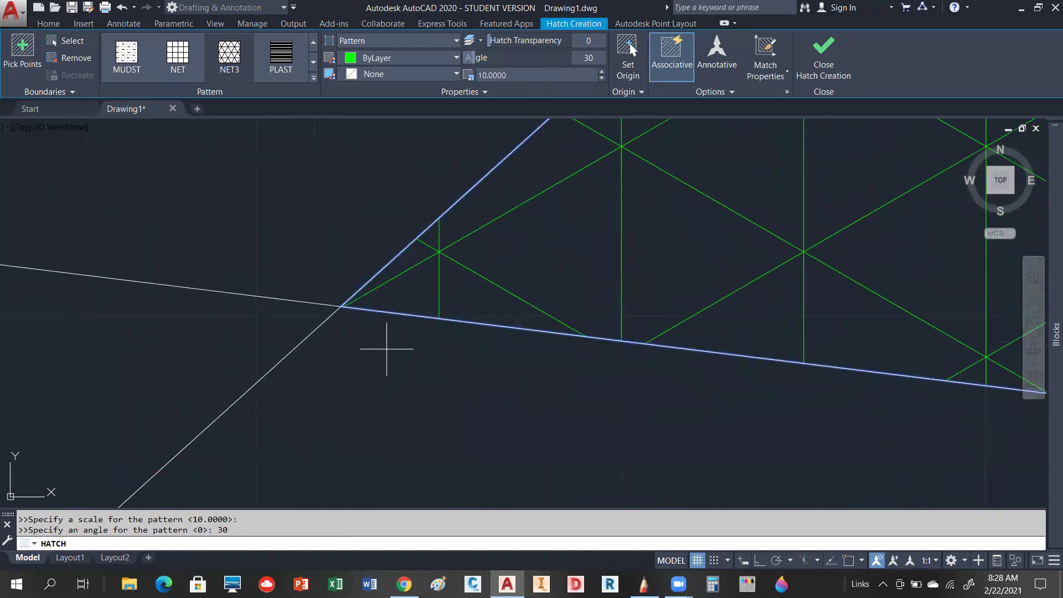
scroll(424, 393, "down", 2)
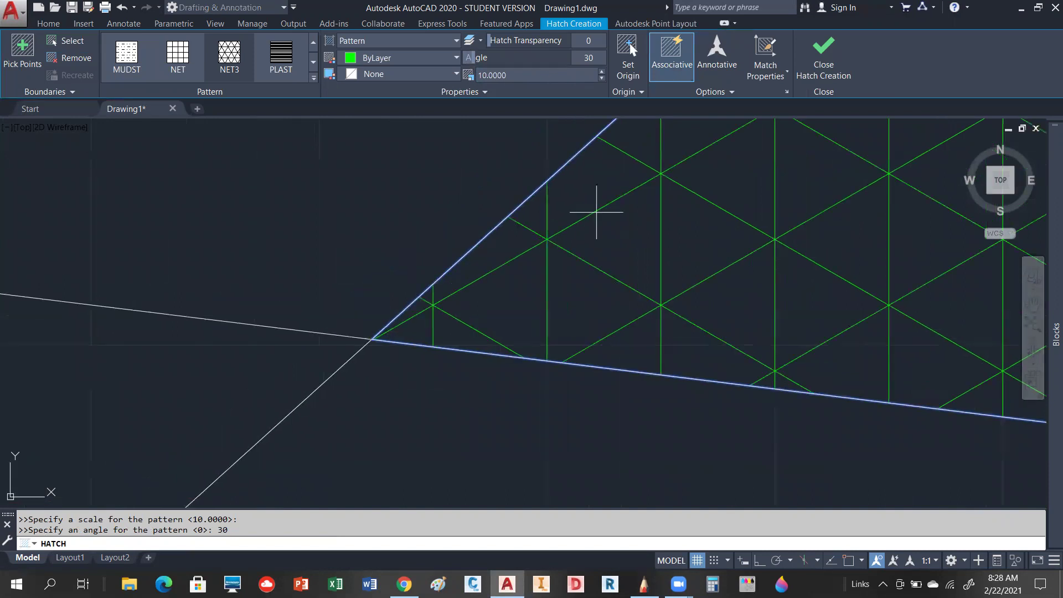
left_click(640, 93)
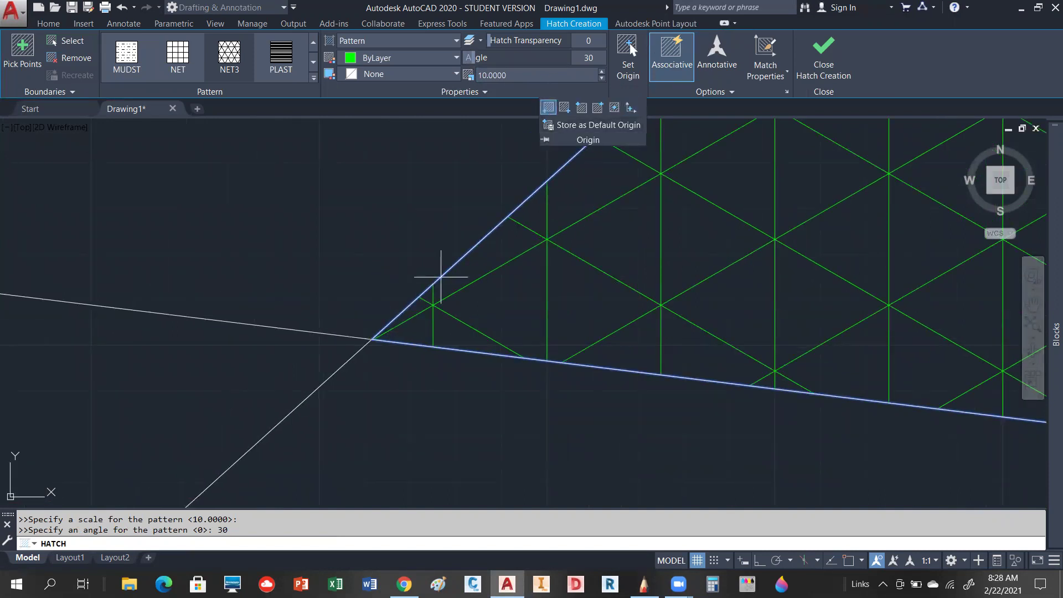
right_click(374, 336, "shift")
left_click(428, 98)
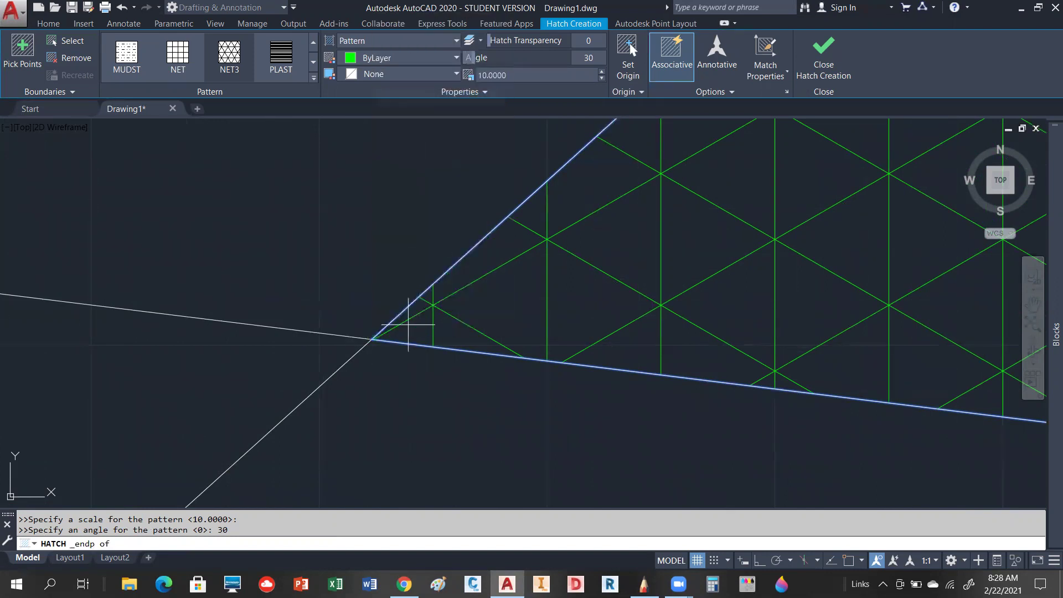
left_click(373, 338)
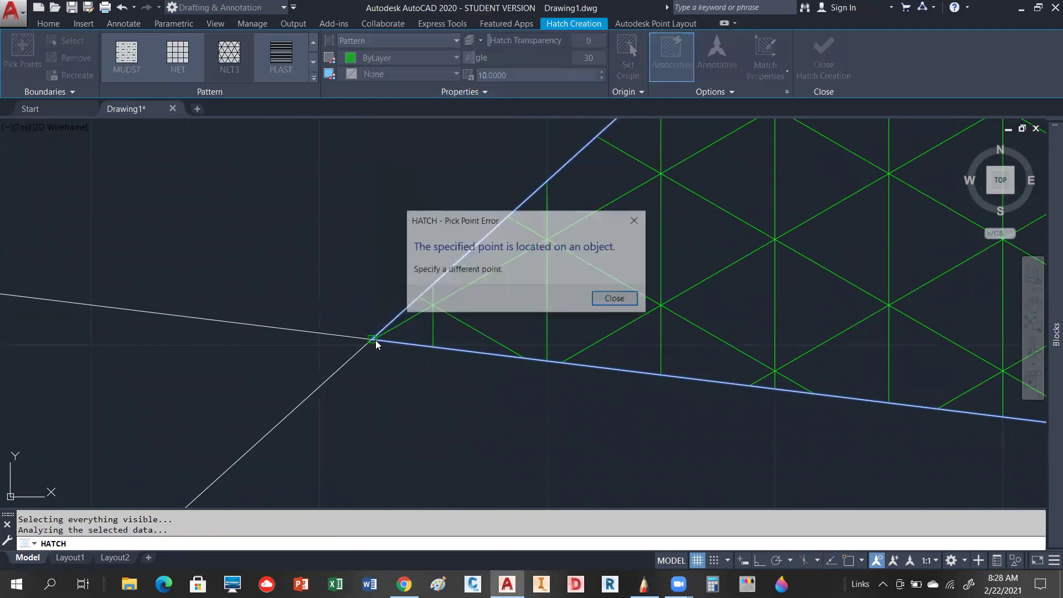
left_click(612, 299)
Finish creating the NET3 hatch in the triangle and inspect the result.
scroll(498, 296, "down", 6)
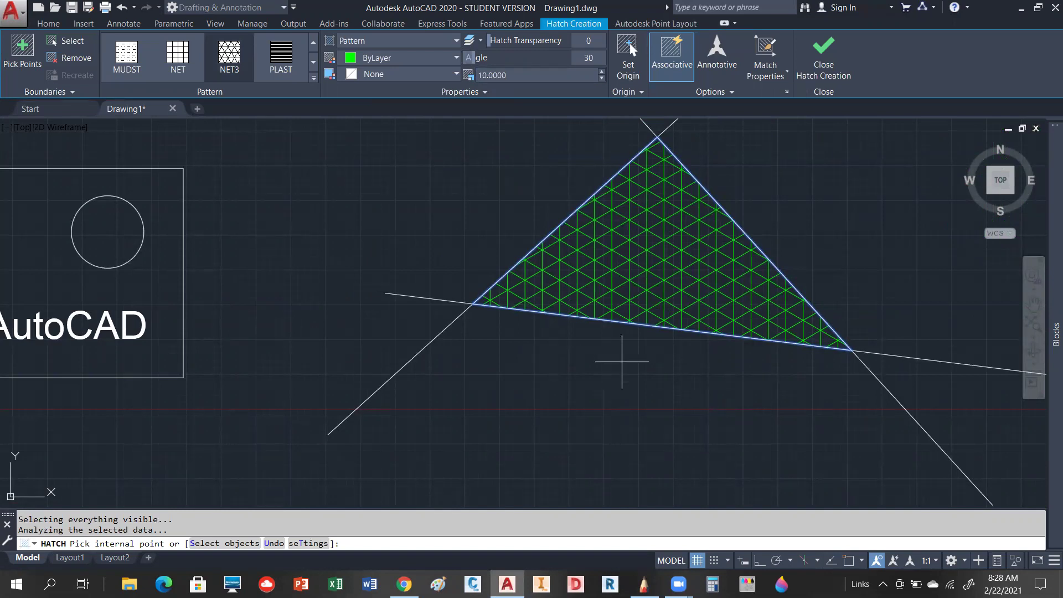
scroll(620, 360, "down", 4)
scroll(587, 393, "up", 2)
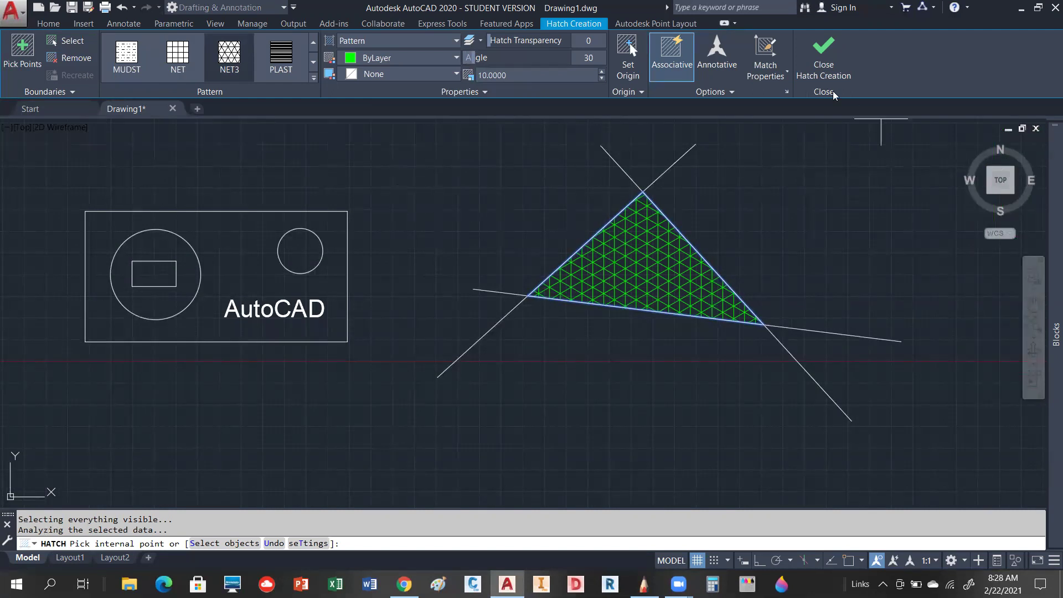
left_click(826, 57)
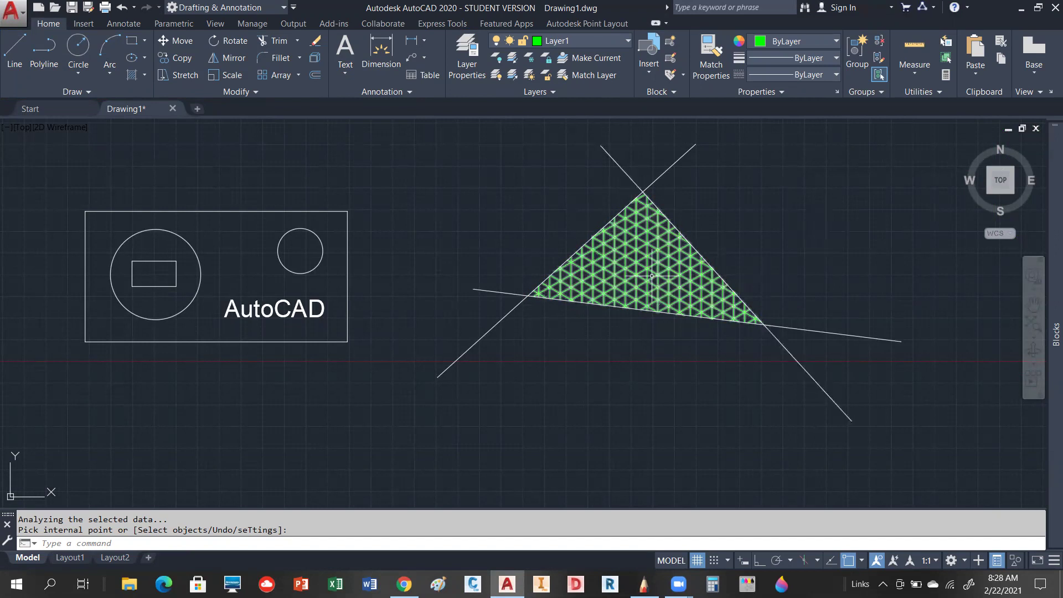
scroll(636, 225, "up", 3)
scroll(628, 228, "down", 3)
With the triangle hatch selected, close the Blocks palette and turn off the Quick Properties panel.
key("Return")
left_click(627, 266)
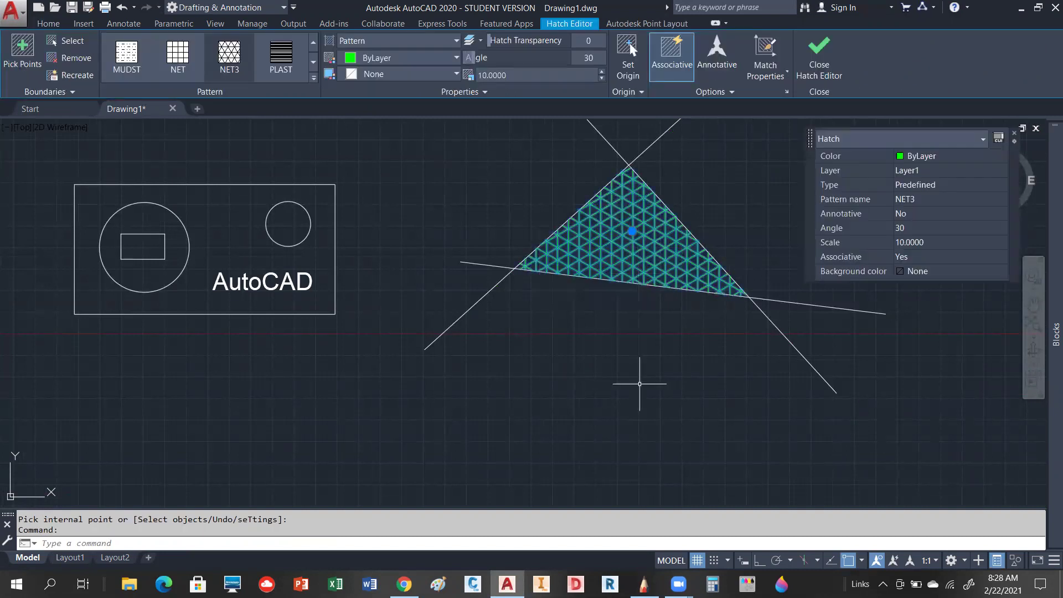
mouse_move(1033, 195)
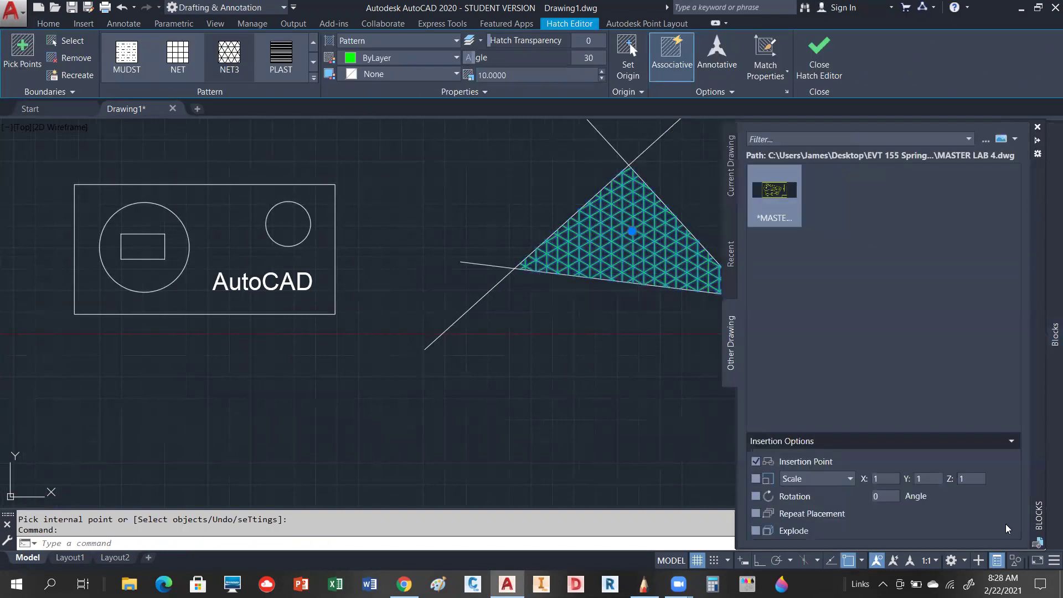
left_click(1037, 128)
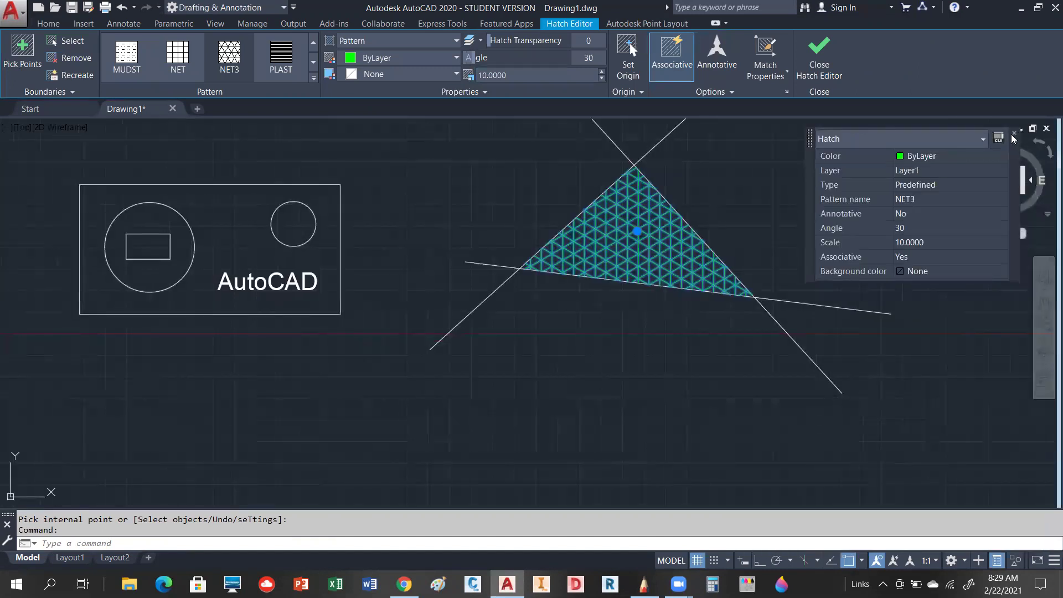
left_click(998, 561)
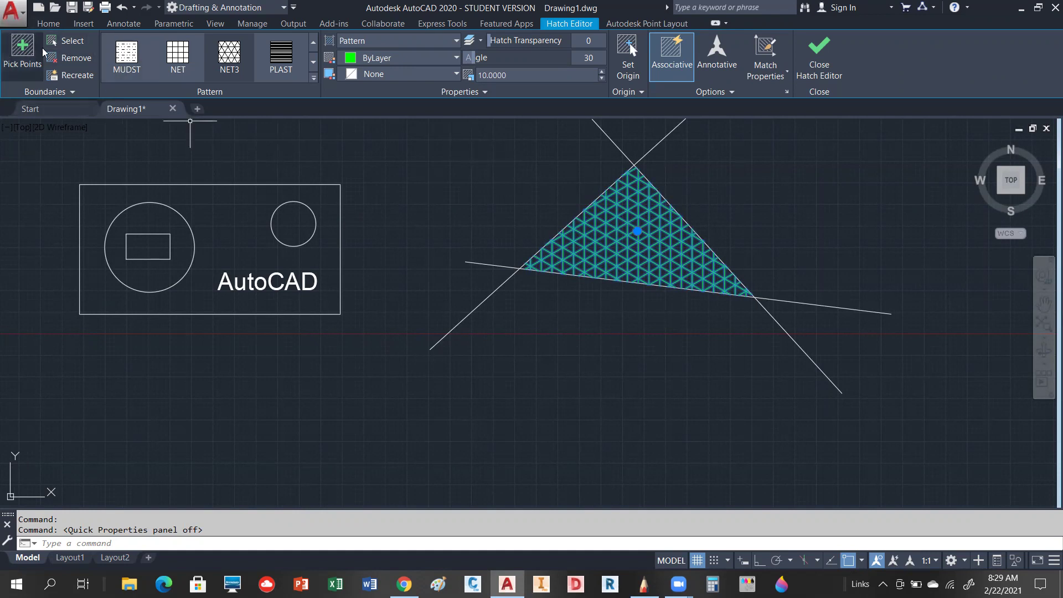
Change the triangle hatch's pattern to PLAST with an angle of 0 and close the hatch editor.
left_click(177, 61)
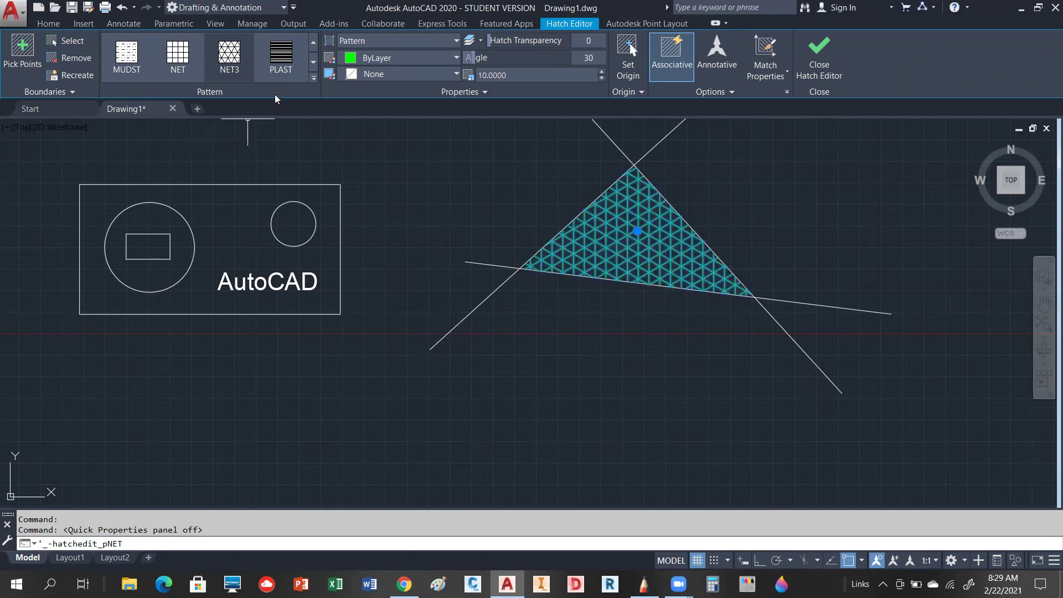
left_click(286, 55)
left_click(288, 57)
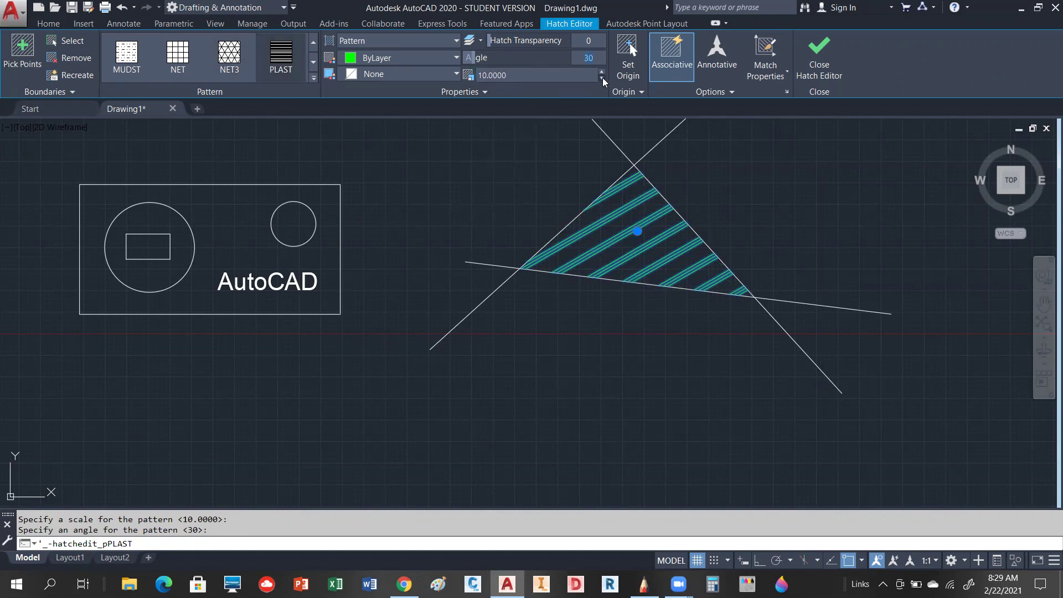
type("0")
key("Return")
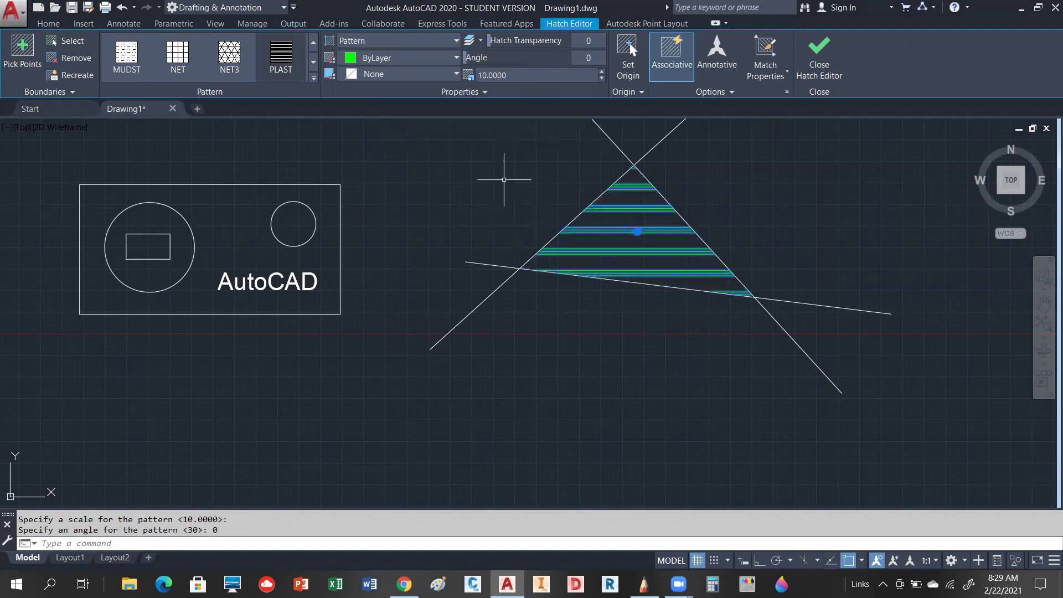
left_click(491, 175)
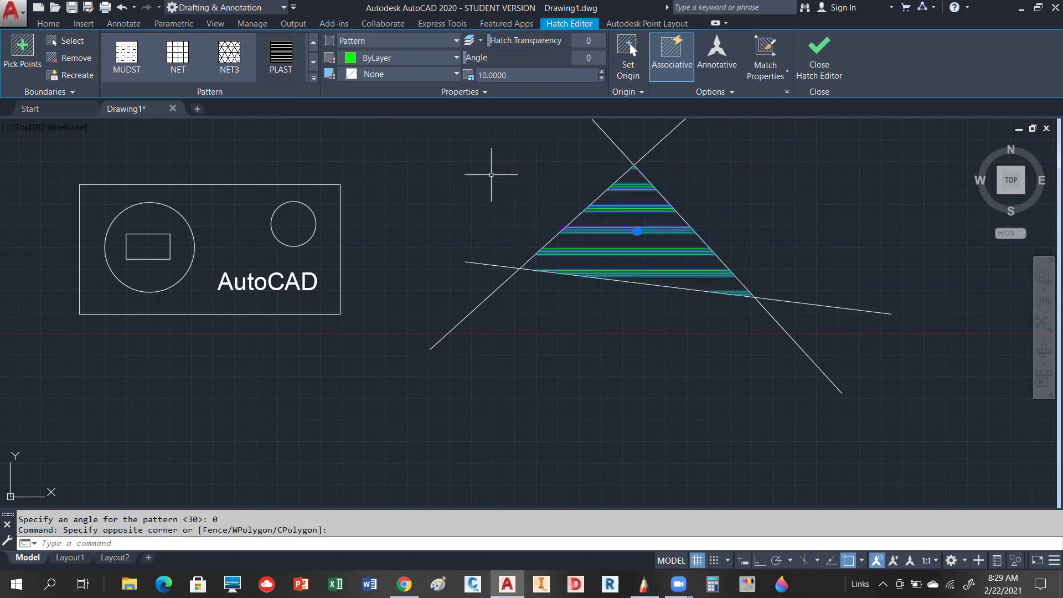
left_click(820, 47)
Explode the triangle's PLAST hatch into individual lines.
scroll(646, 314, "up", 3)
scroll(613, 349, "down", 3)
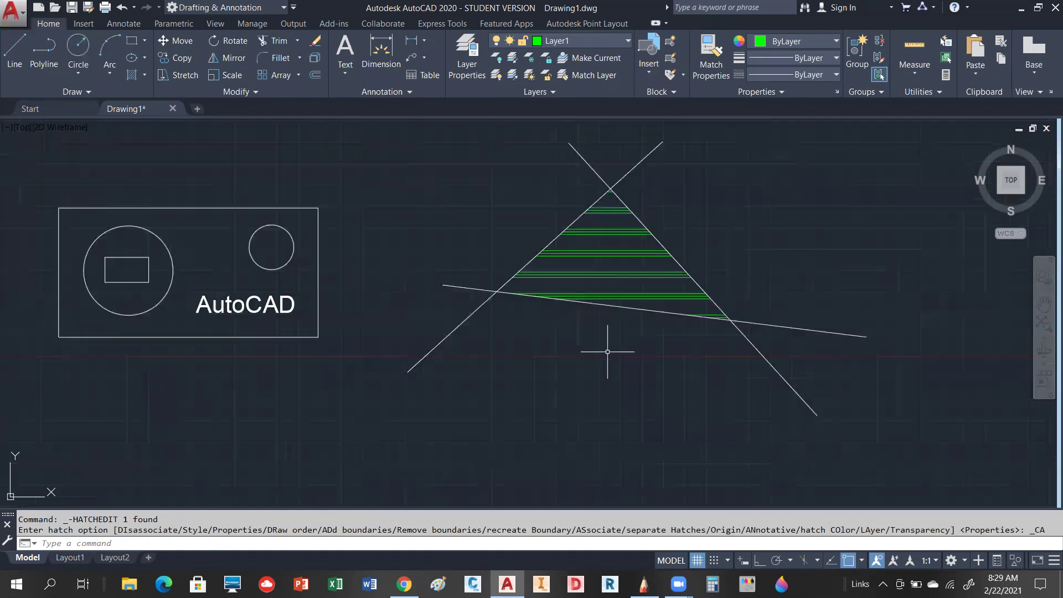
scroll(609, 228, "up", 2)
scroll(610, 228, "up", 3)
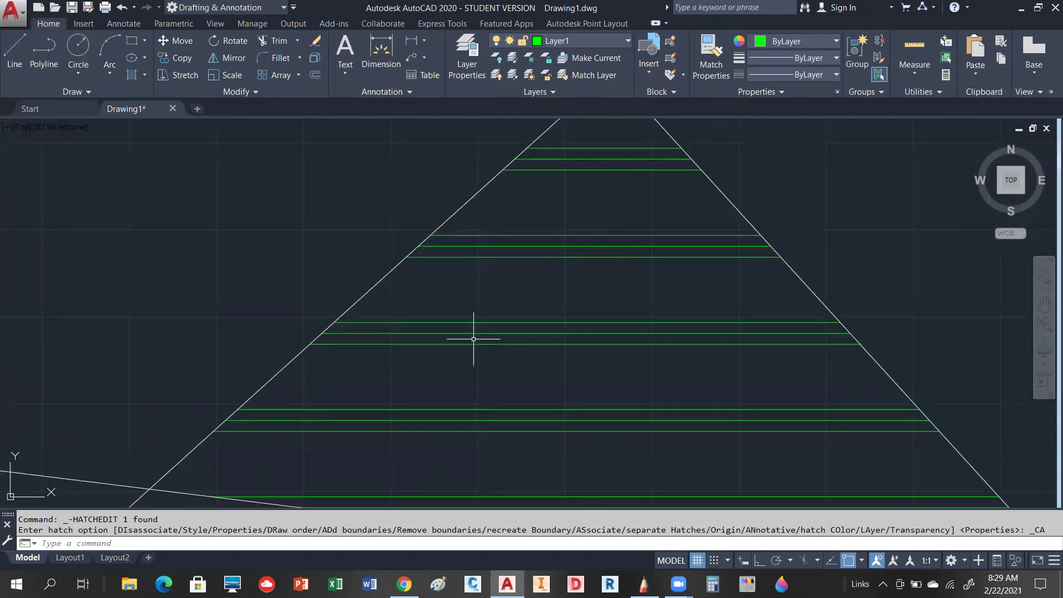
scroll(477, 342, "down", 3)
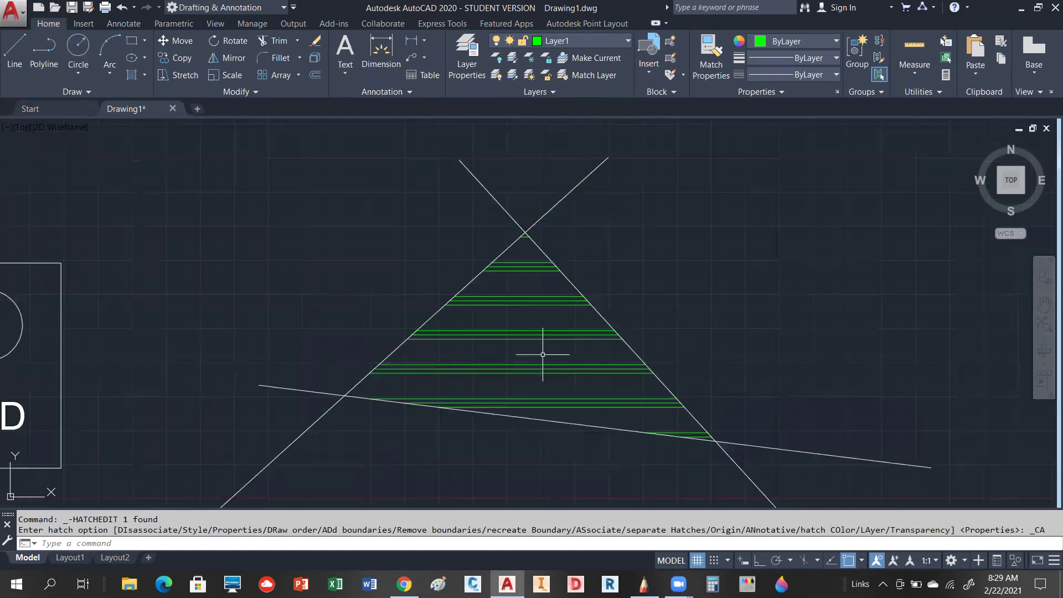
scroll(572, 380, "up", 4)
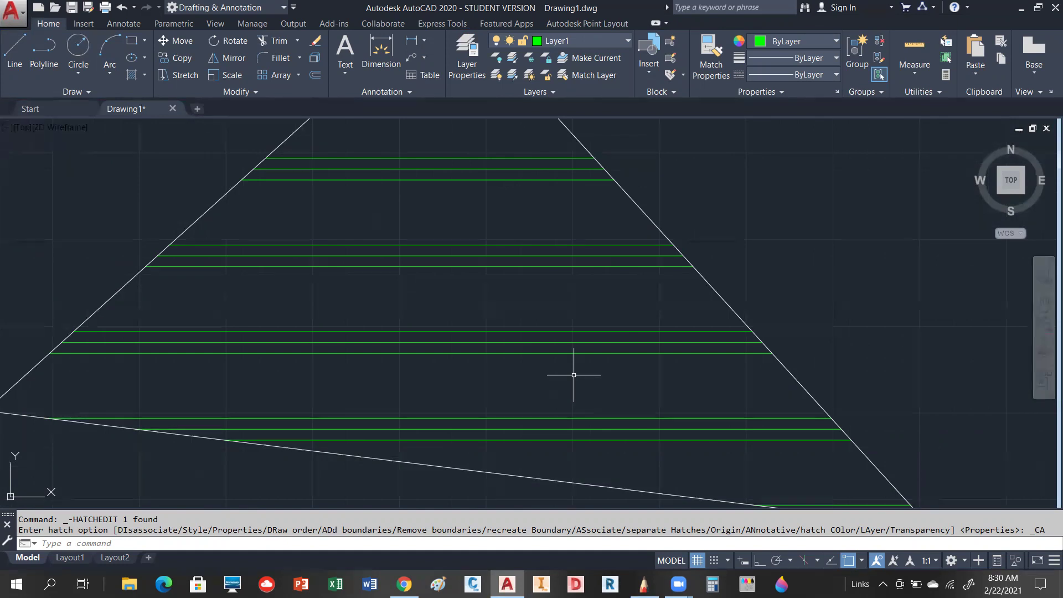
left_click(313, 59)
left_click(381, 170)
key("Return")
Select three groups of the exploded hatch lines to check that they are separate objects, and clear the selection.
left_click(475, 143)
left_click(448, 224)
left_click(503, 226)
left_click(477, 308)
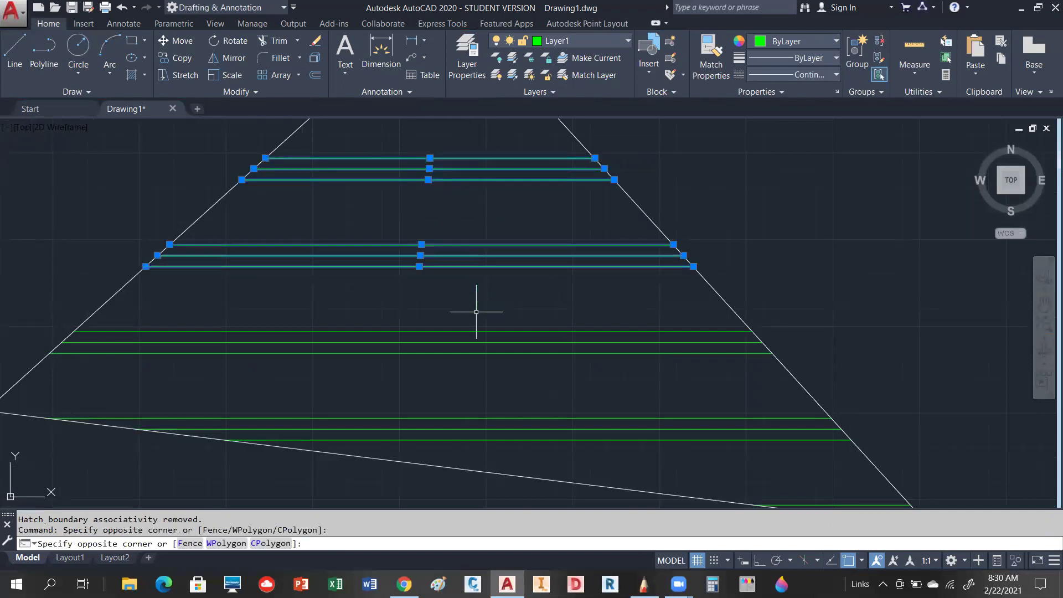
scroll(430, 237, "down", 2)
left_click(571, 281)
left_click(552, 327)
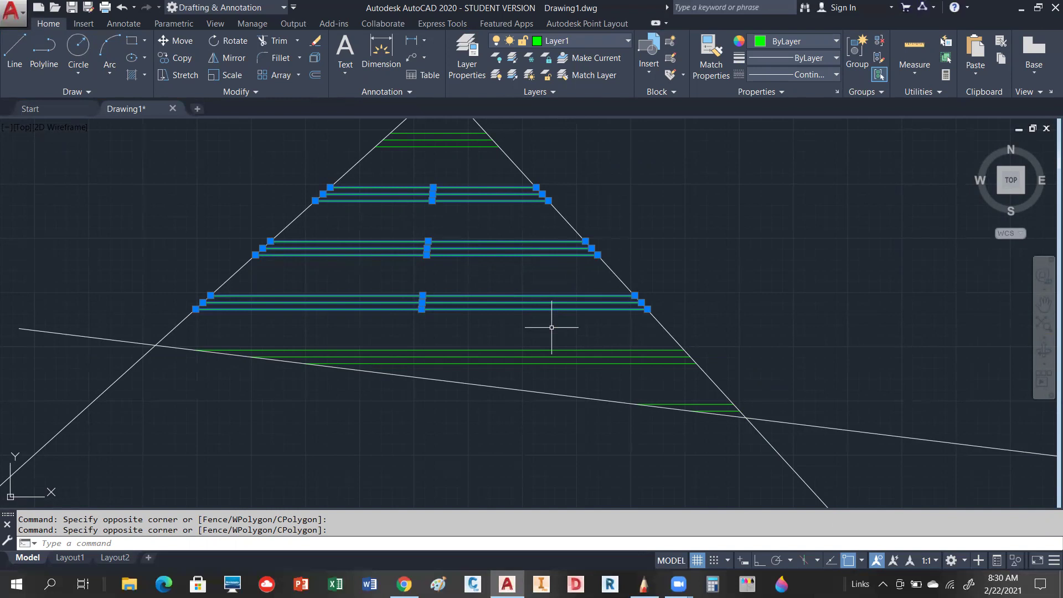
key("Escape")
key("Escape")
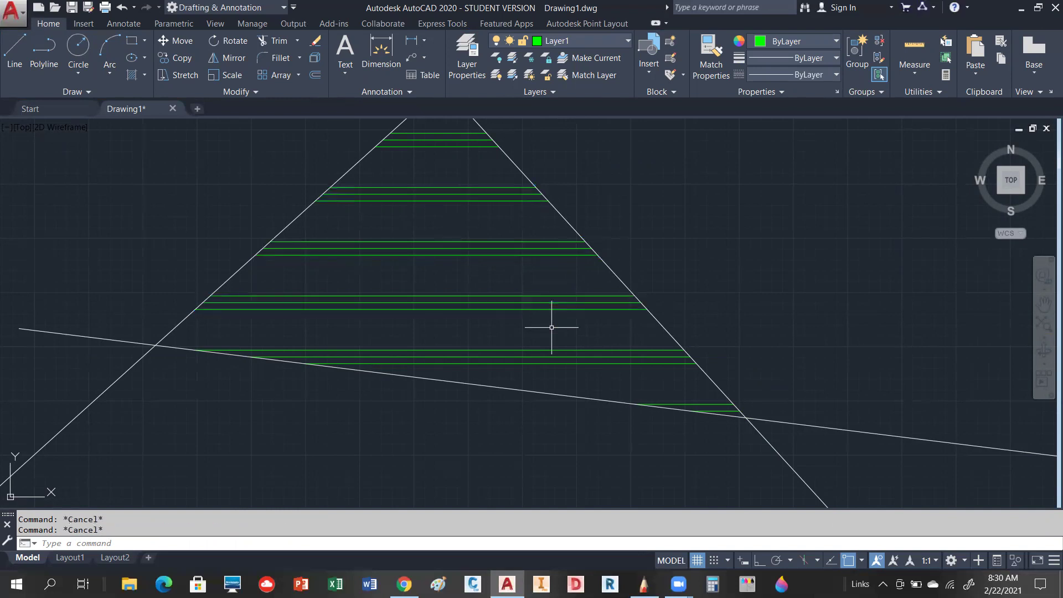
Delete the three crossing lines together with the exploded hatch lines.
scroll(674, 356, "down", 8)
left_click(717, 281)
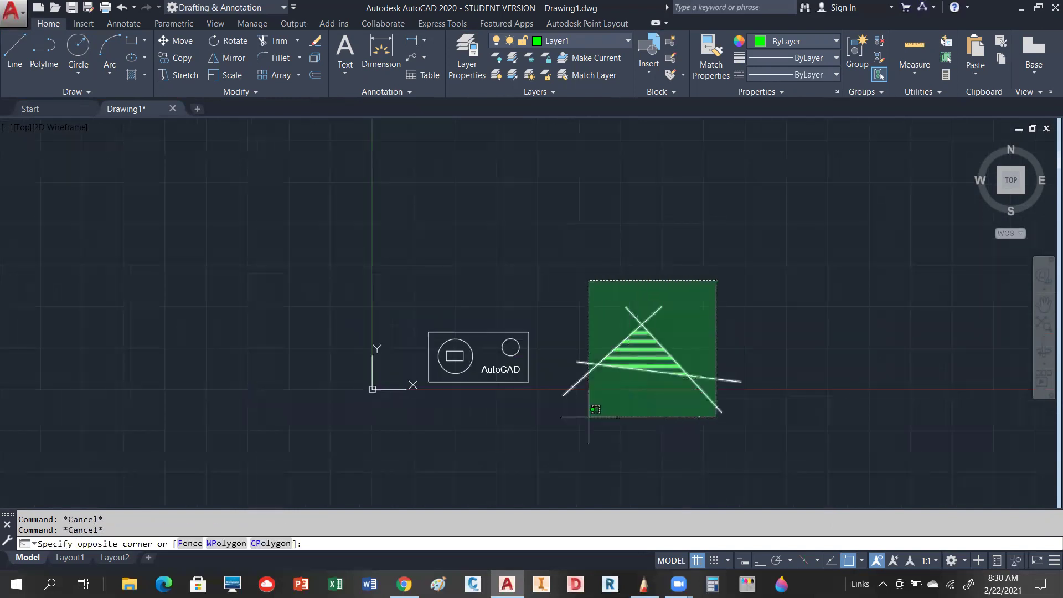
left_click(589, 417)
key("Delete")
Start a new hatch for the rectangle containing the circles and AutoCAD text, using Normal Island Detection.
scroll(481, 363, "up", 8)
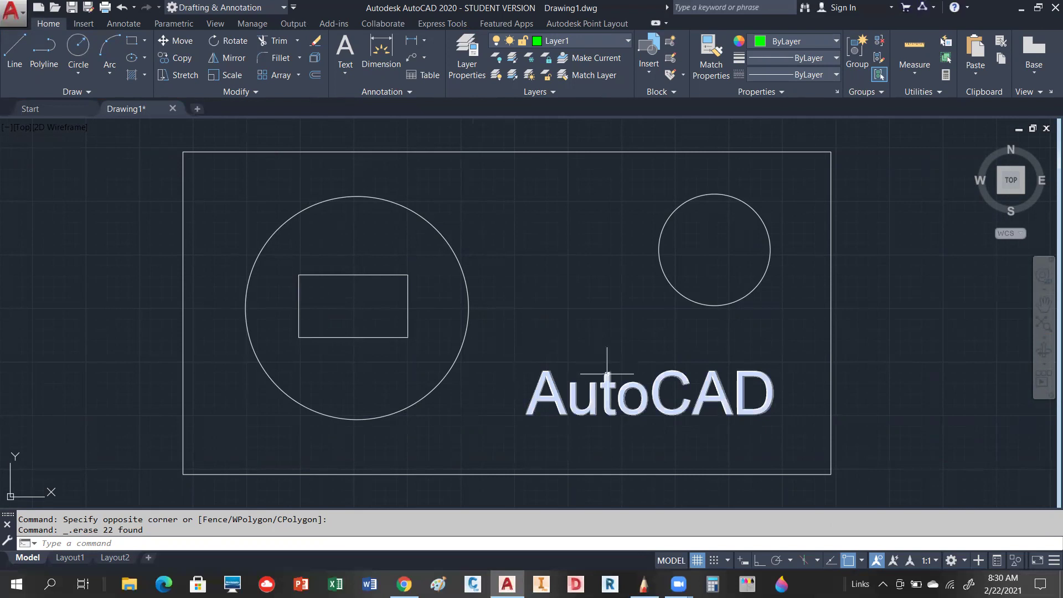
mouse_move(608, 374)
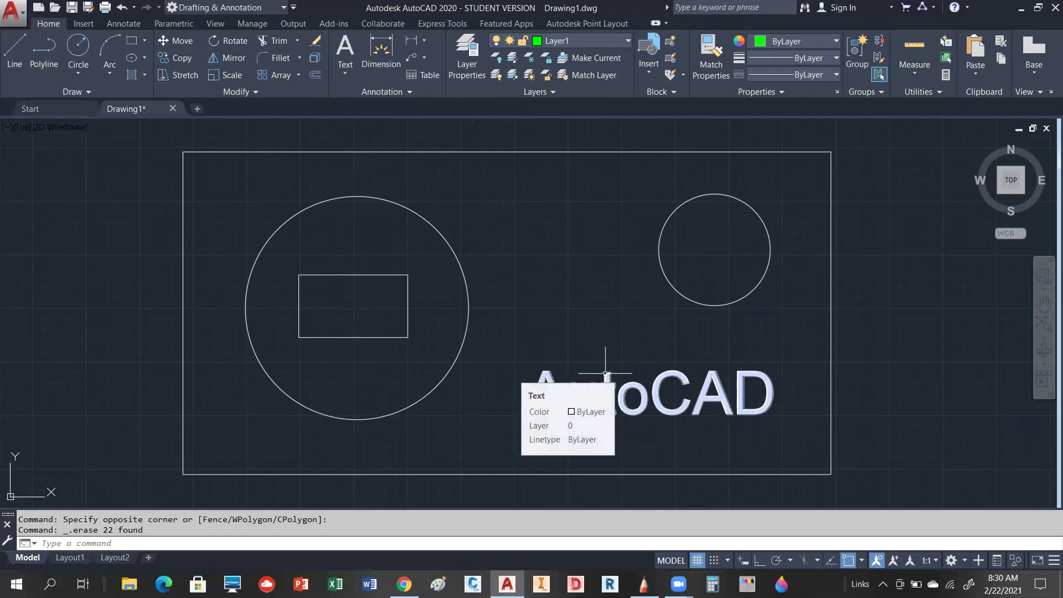
left_click(134, 76)
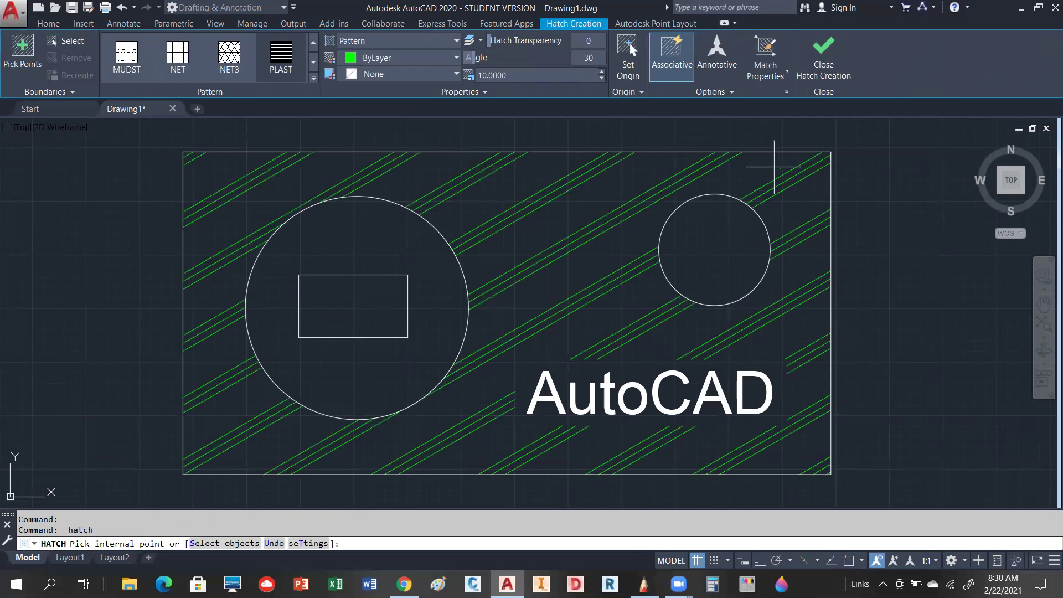
left_click(732, 93)
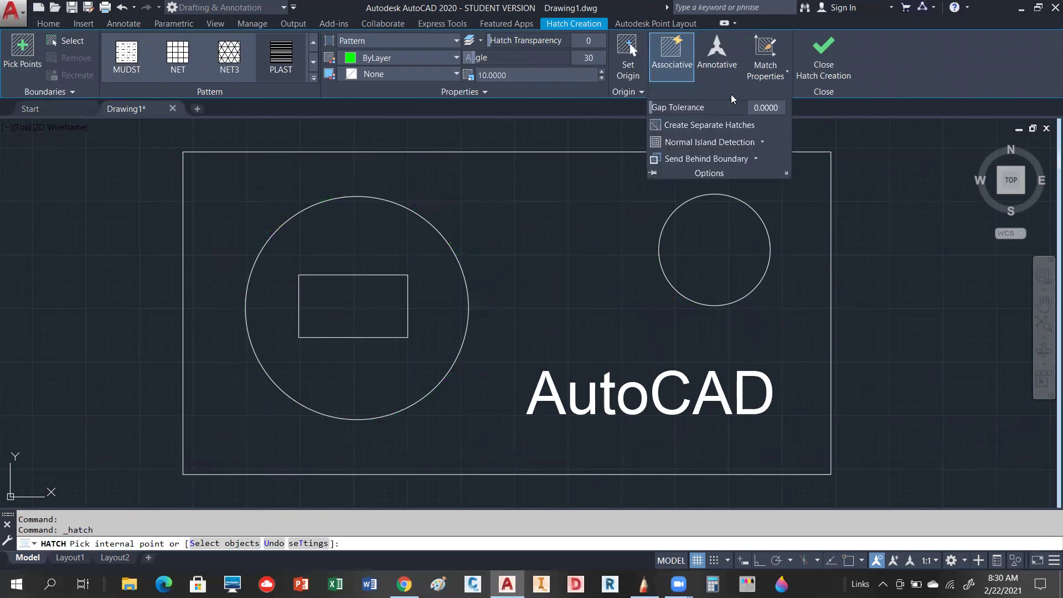
left_click(763, 143)
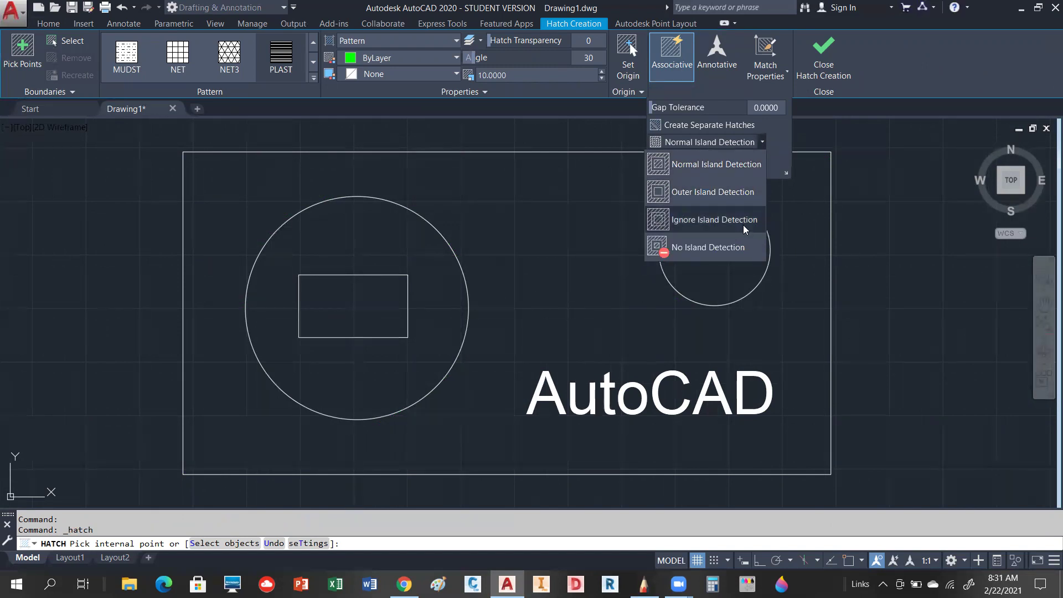
left_click(720, 164)
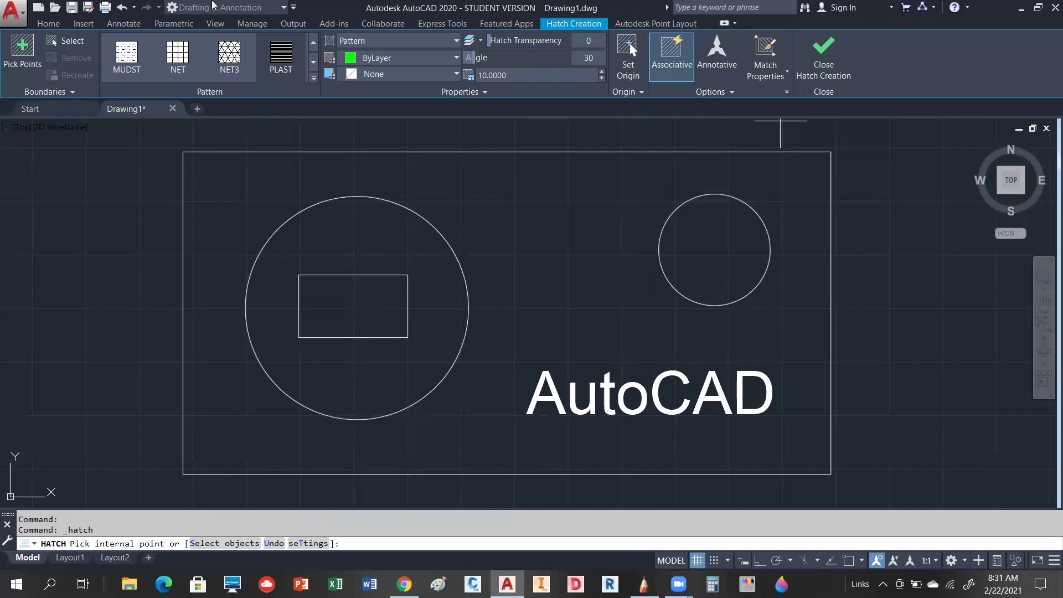
Choose the ESCHER pattern and pick an internal point in the outer rectangle, outside the circles and text.
left_click(313, 79)
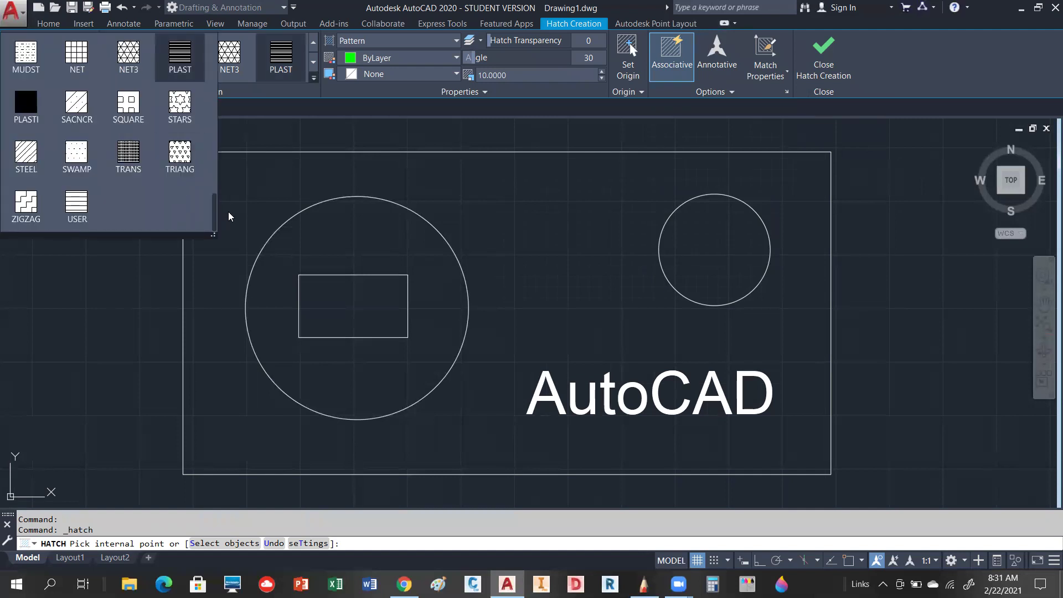
mouse_move(216, 214)
left_mouse_down()
mouse_move(227, 184)
mouse_move(221, 104)
left_mouse_up()
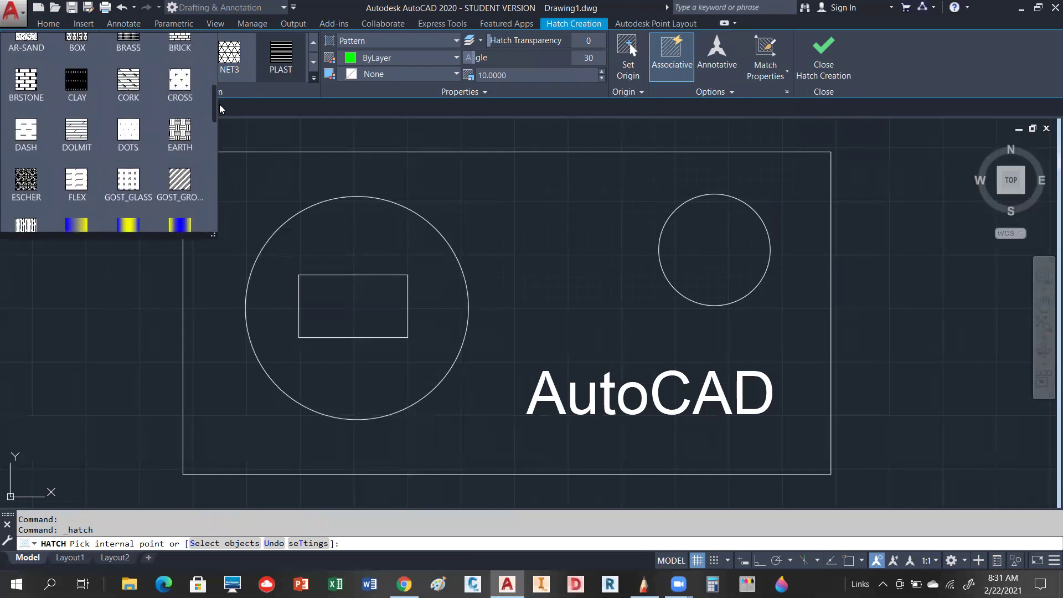
left_click(27, 171)
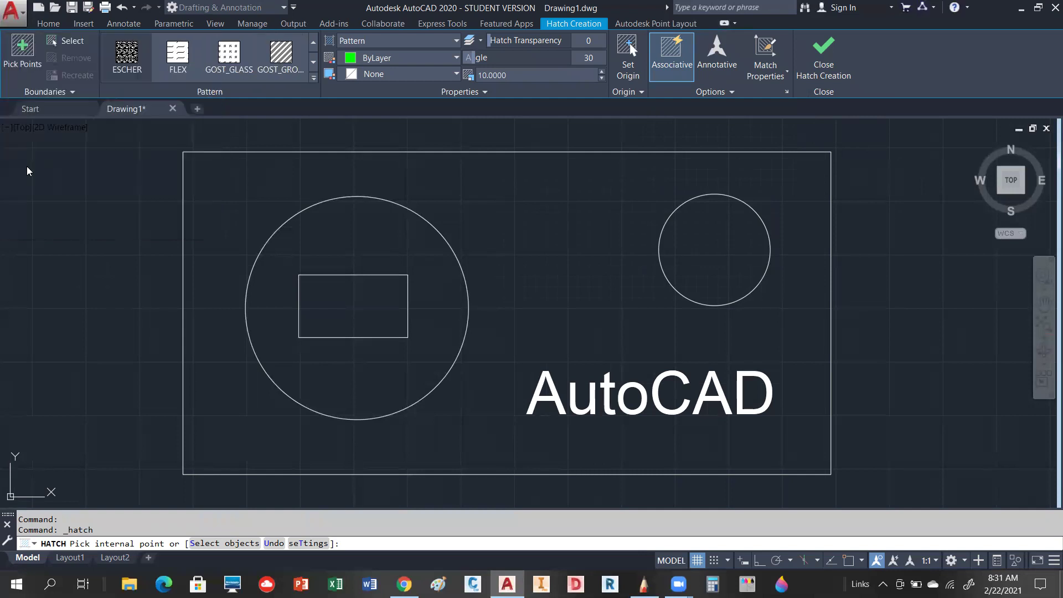
left_click(19, 47)
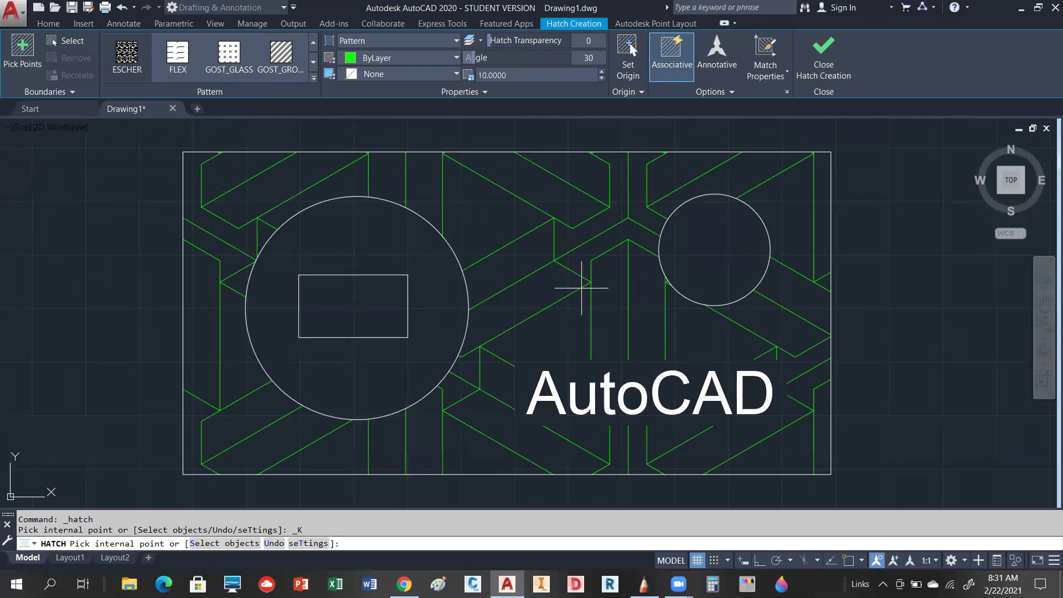
left_click(575, 306)
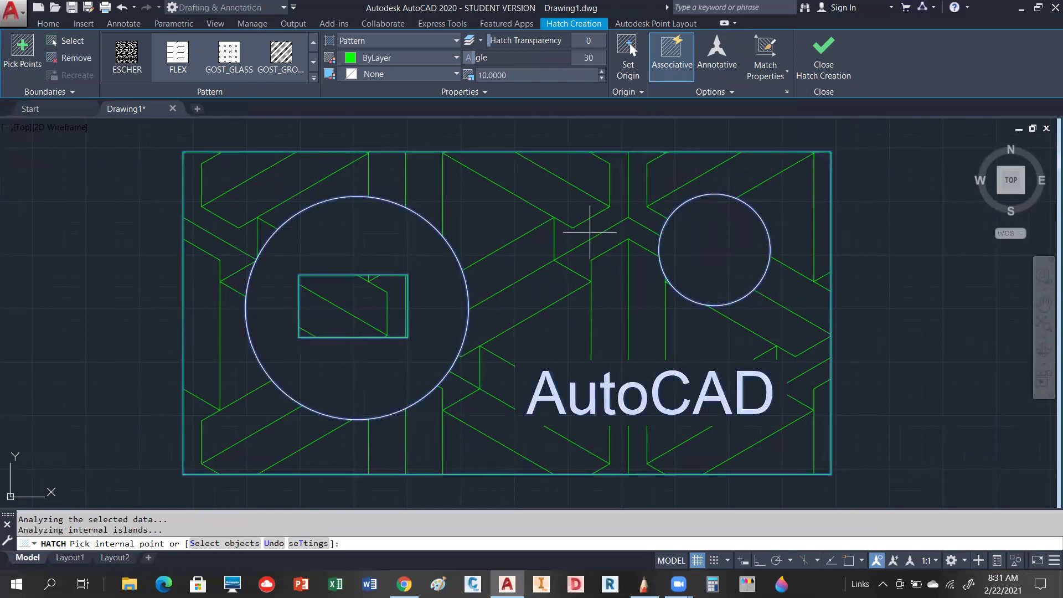
Try a pattern scale of 1 for the ESCHER hatch, then set the scale to 2.
left_click(528, 77)
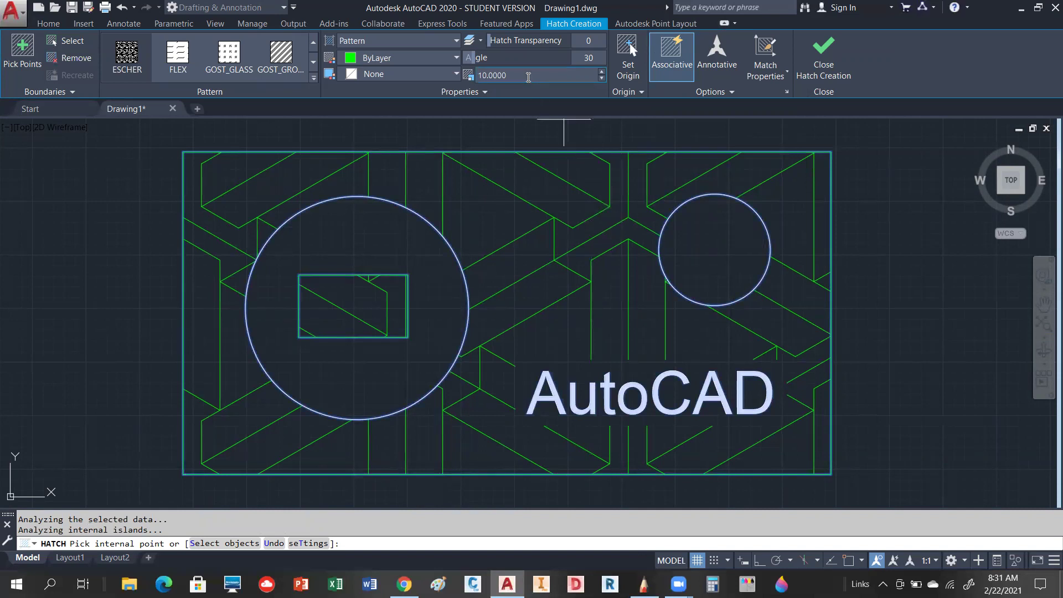
type("1")
key("Return")
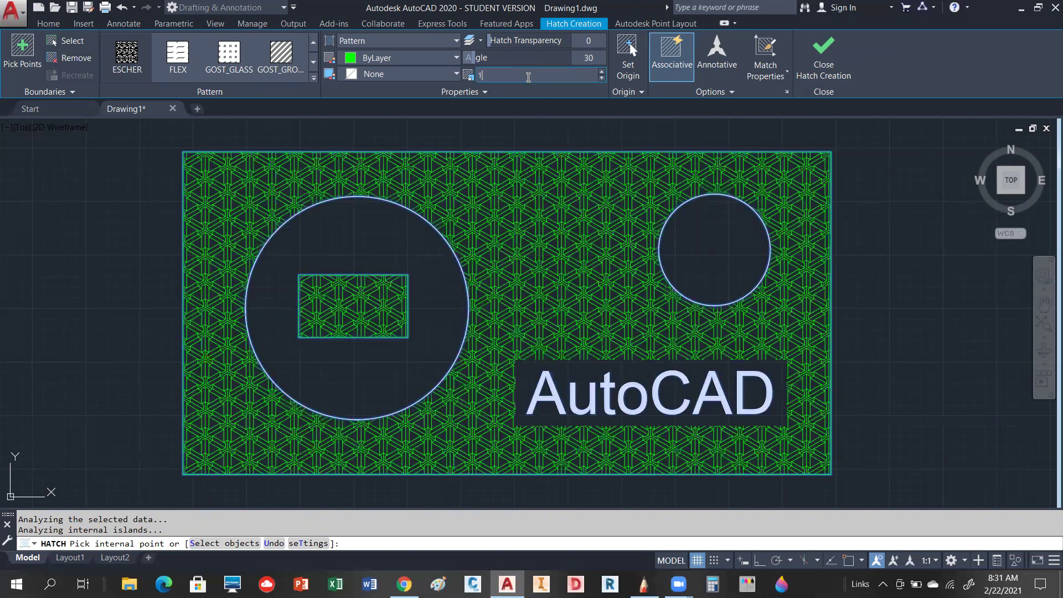
left_click(480, 76)
type("2")
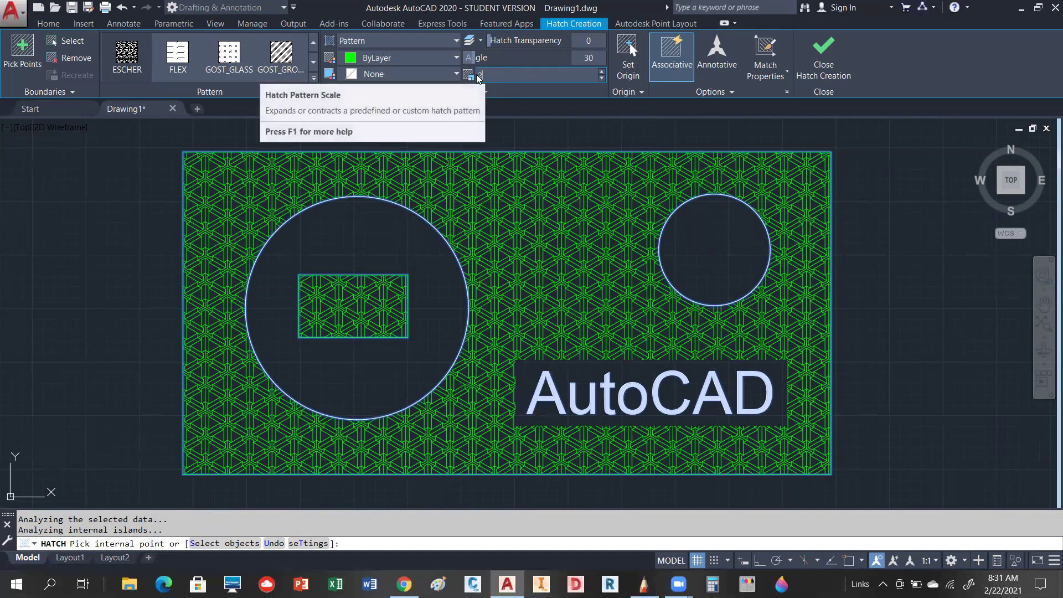
key("Return")
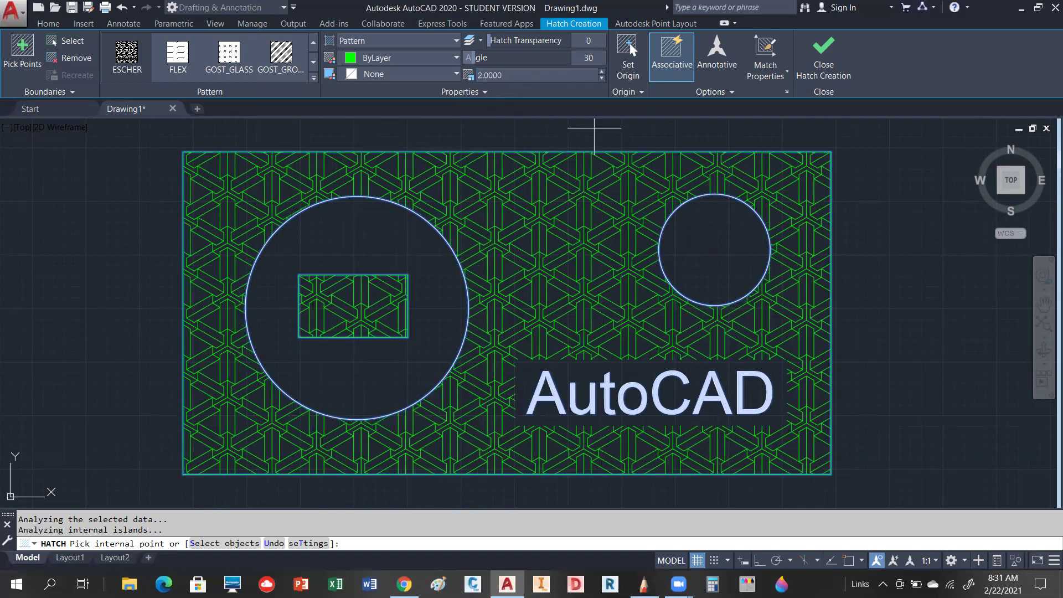
Set the hatch angle to 0 and finish creating the hatch.
type("0")
key("Return")
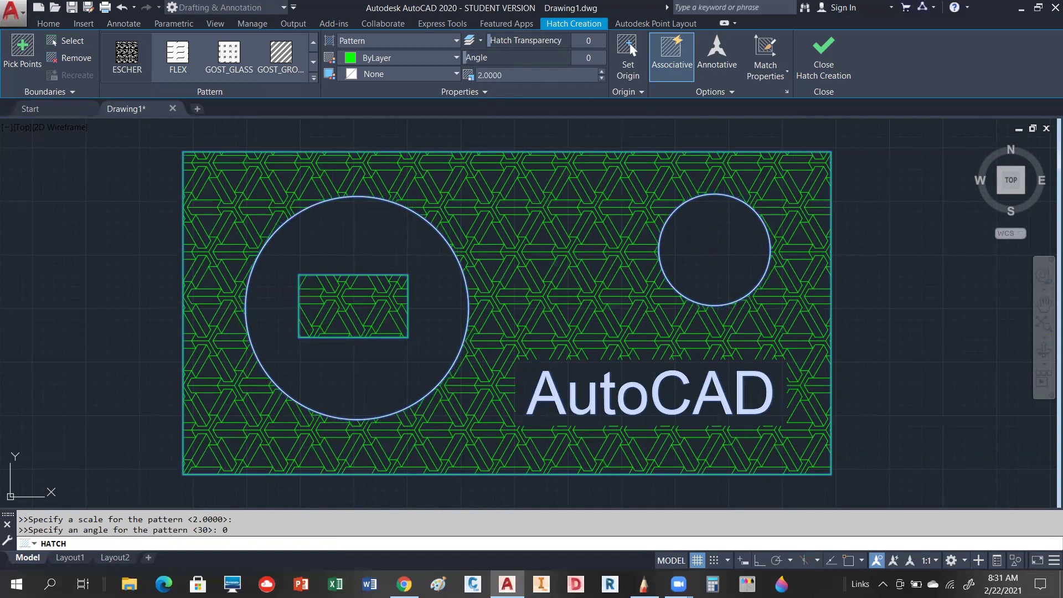
left_click(823, 55)
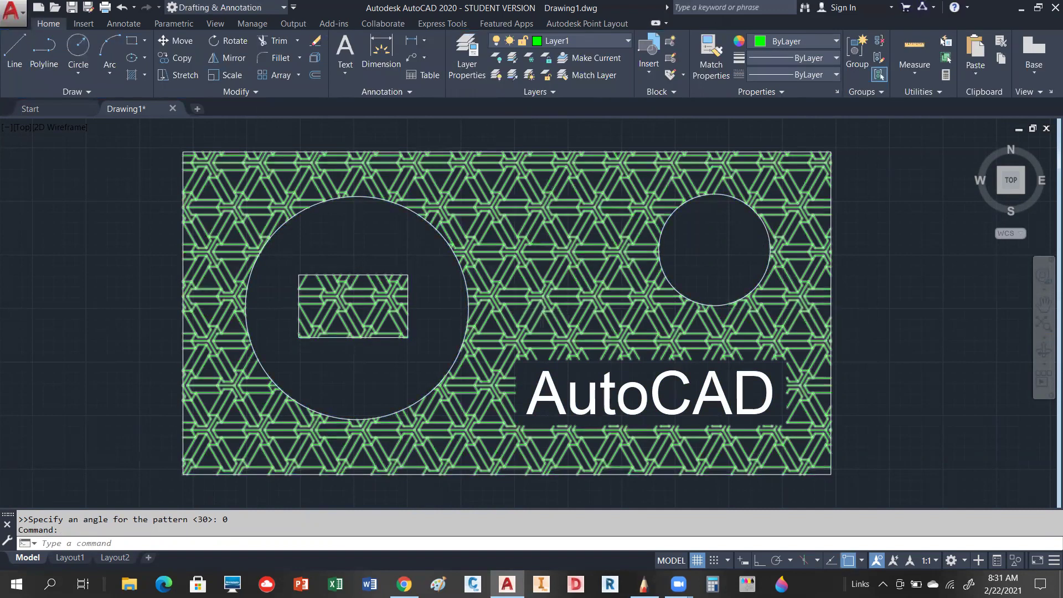
Stretch the outer rectangle's upper-right corner outward, up and to the right, to test the associative hatch, and clear the selection.
scroll(755, 326, "down", 1)
scroll(836, 325, "up", 3)
scroll(879, 326, "down", 2)
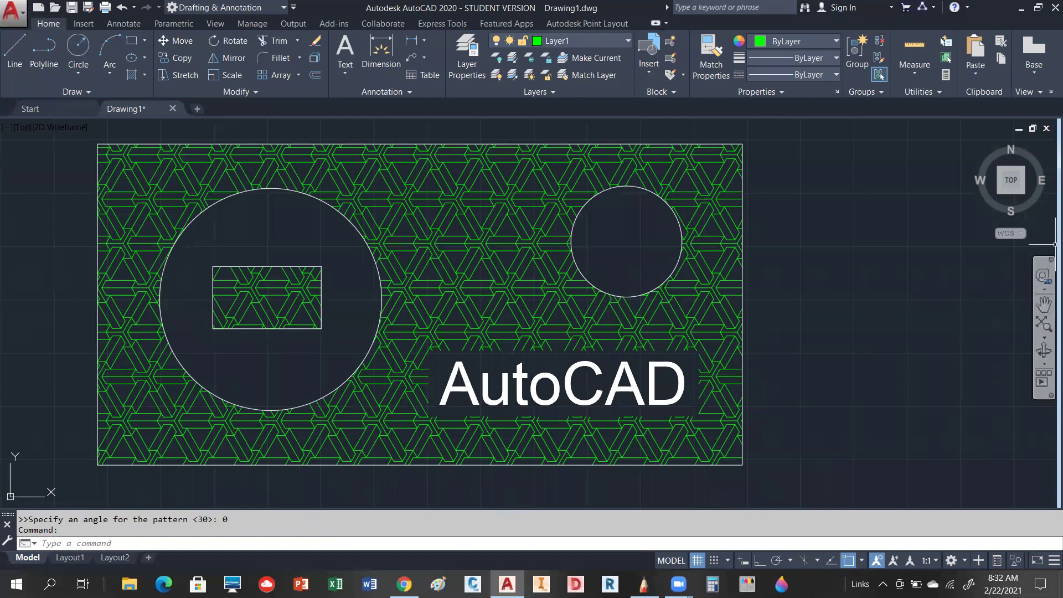
scroll(773, 415, "down", 4)
scroll(764, 341, "up", 2)
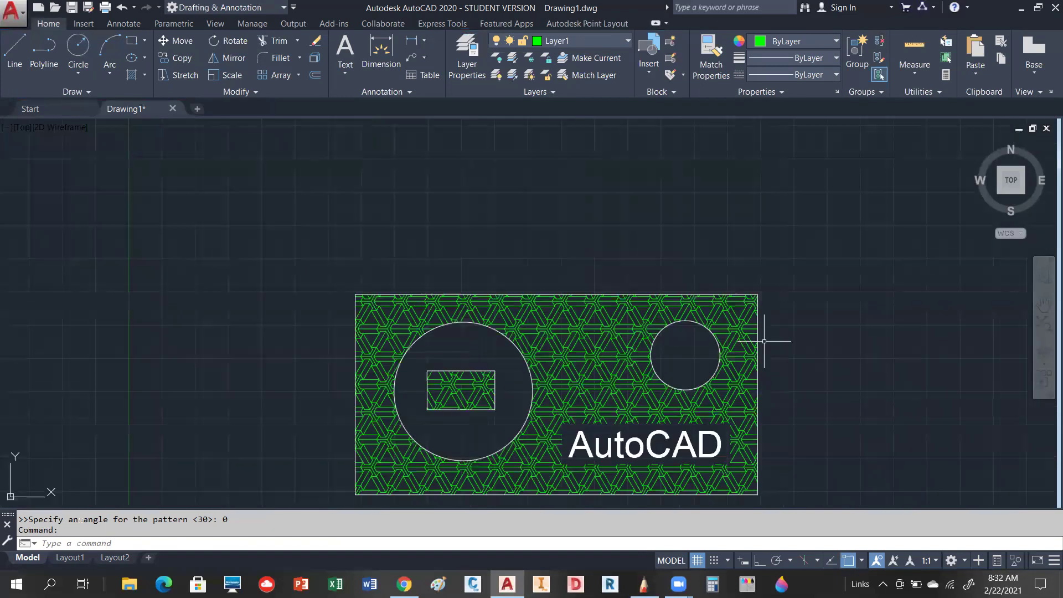
scroll(759, 299, "up", 4)
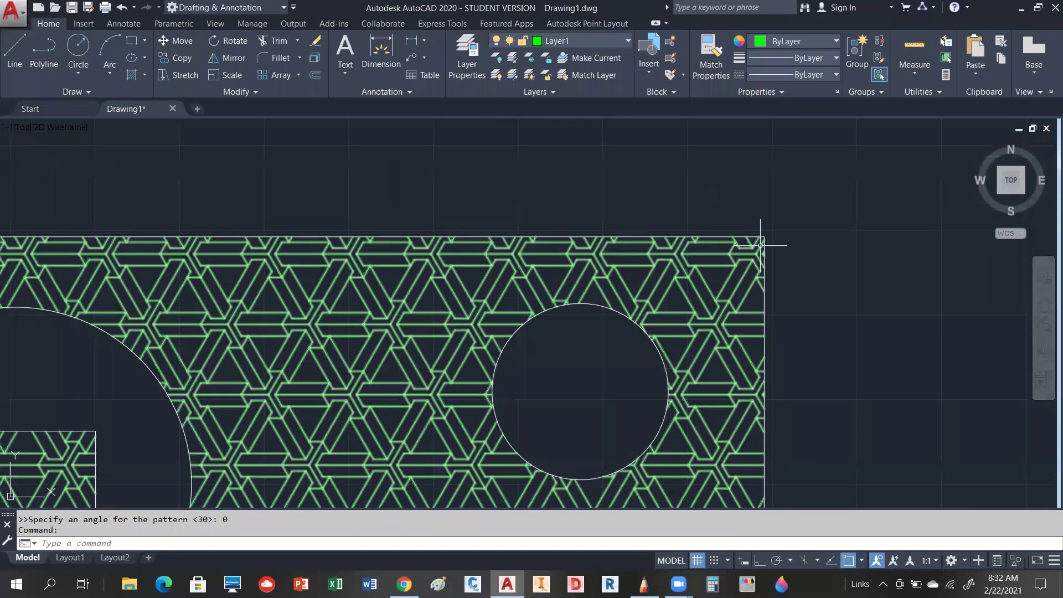
scroll(760, 245, "up", 2)
left_click(714, 241)
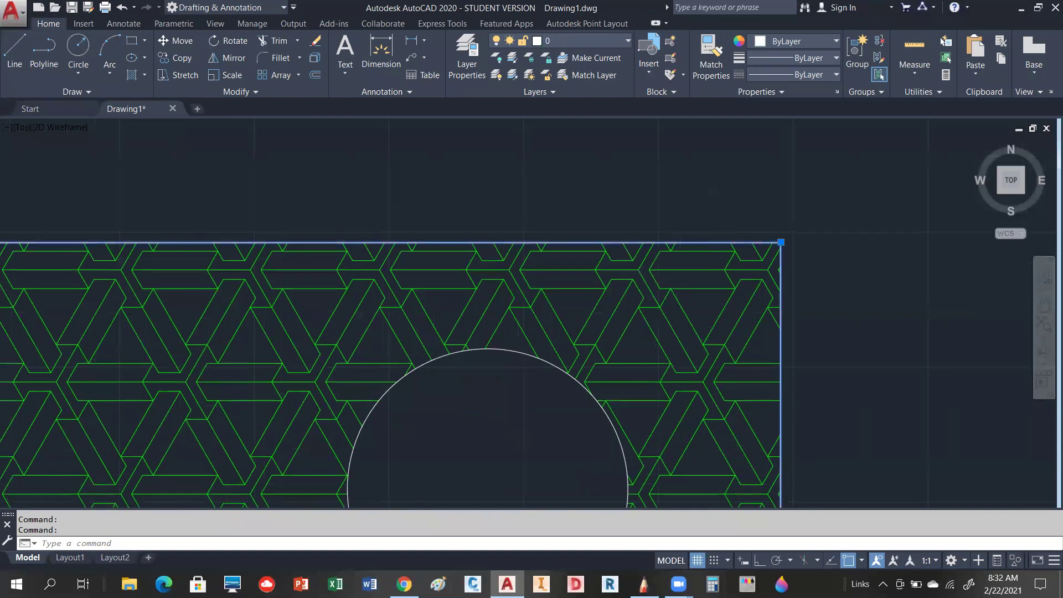
scroll(783, 227, "down", 2)
left_click(783, 221)
scroll(840, 191, "down", 2)
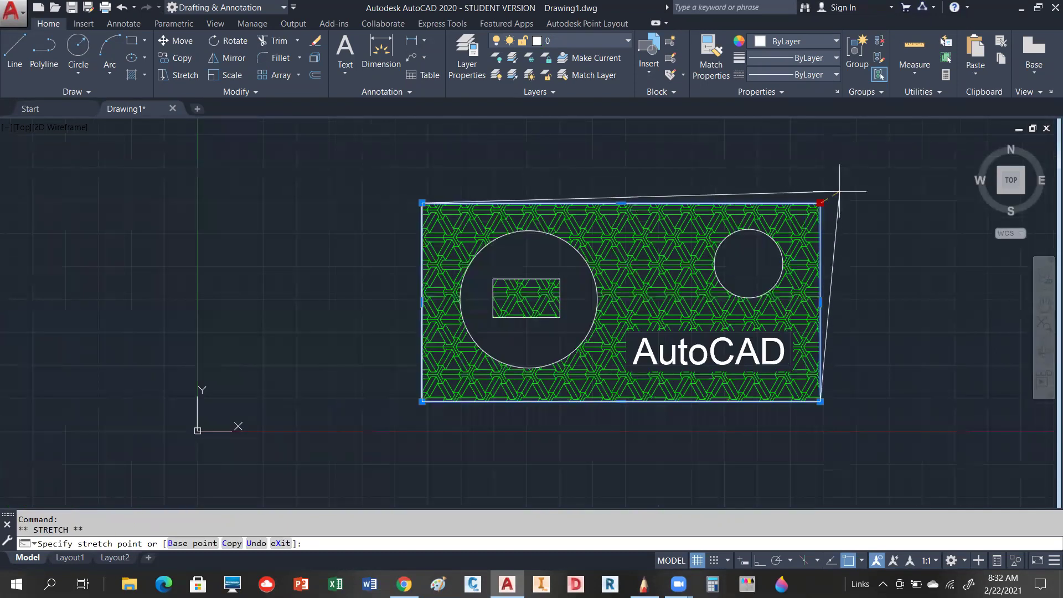
left_click(909, 152)
right_click(933, 304)
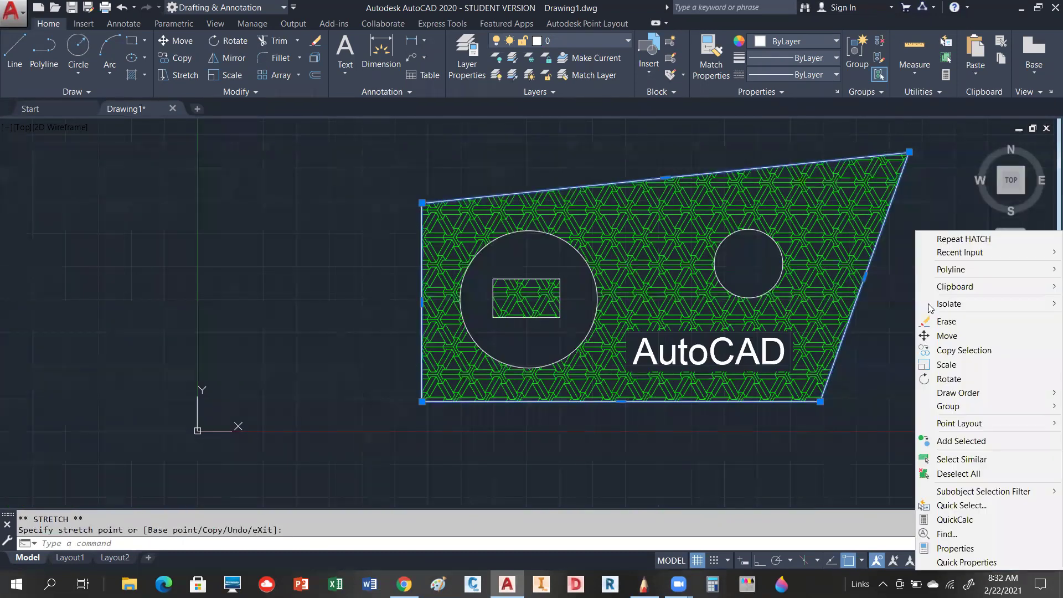
left_click(900, 291)
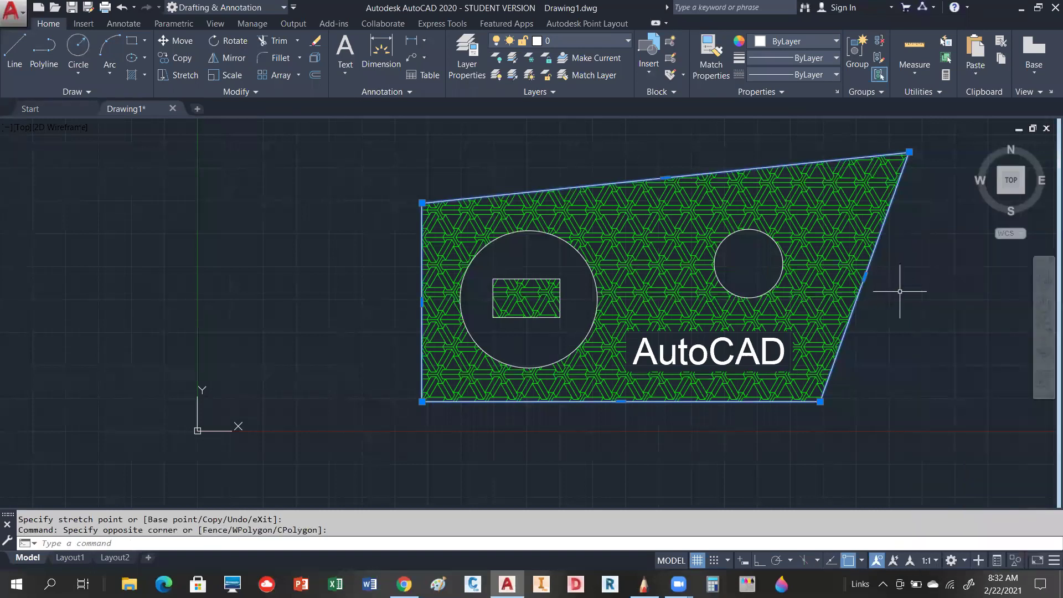
key("Escape")
Move the small circle by its center onto the stretched corner, then fully outside the boundary to its right.
left_click(777, 268)
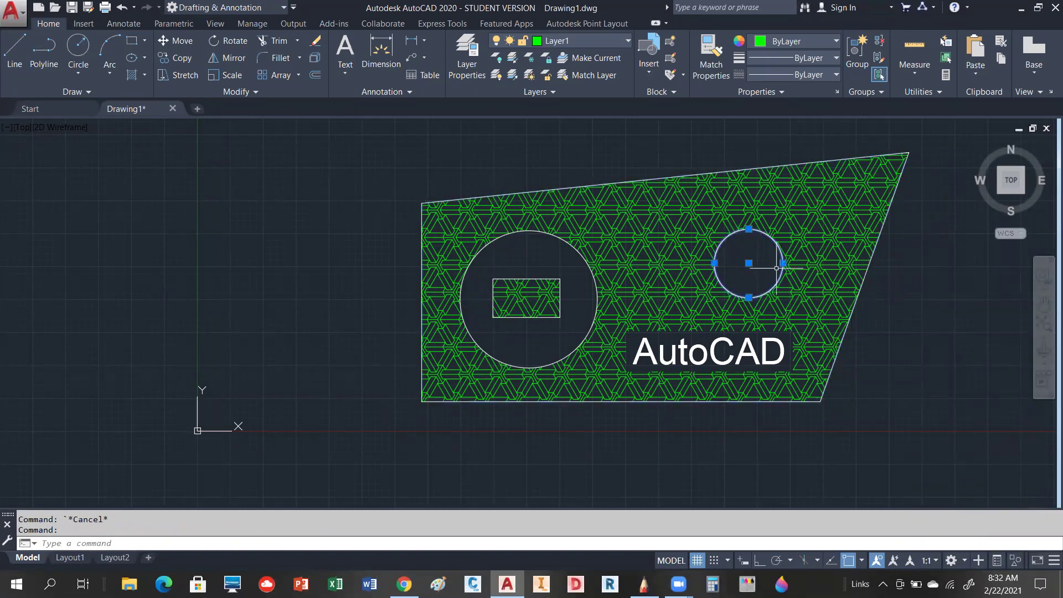
left_click(749, 263)
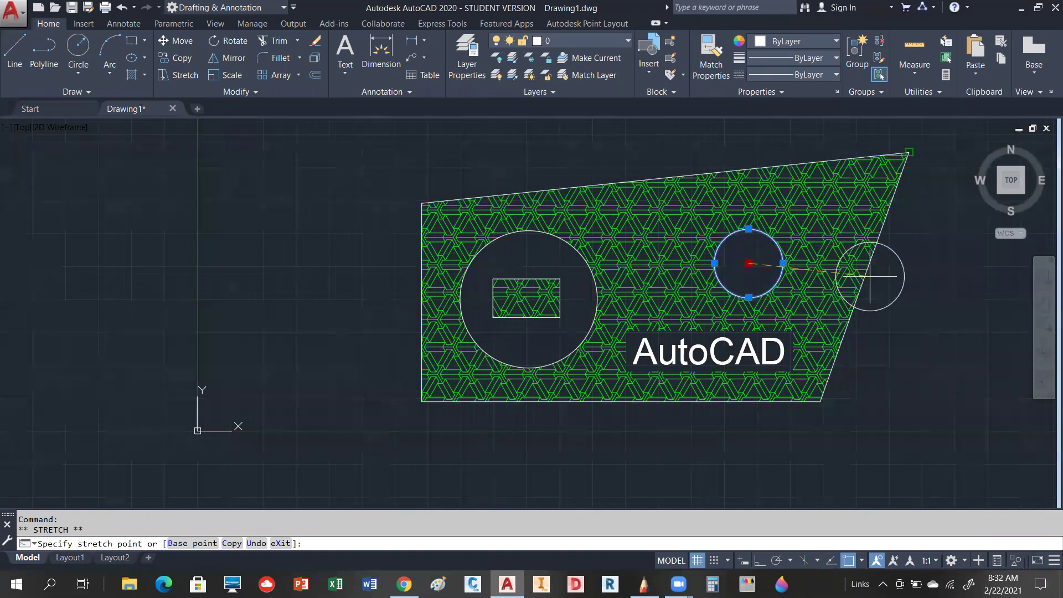
left_click(910, 152)
scroll(843, 351, "down", 2)
scroll(887, 236, "up", 5)
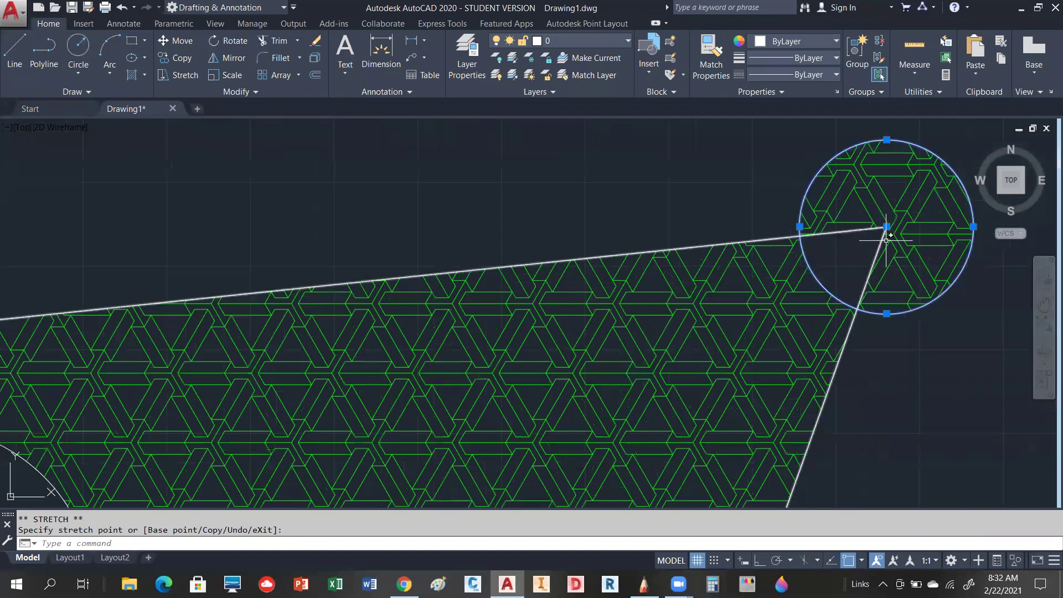
left_click(887, 227)
scroll(868, 238, "down", 2)
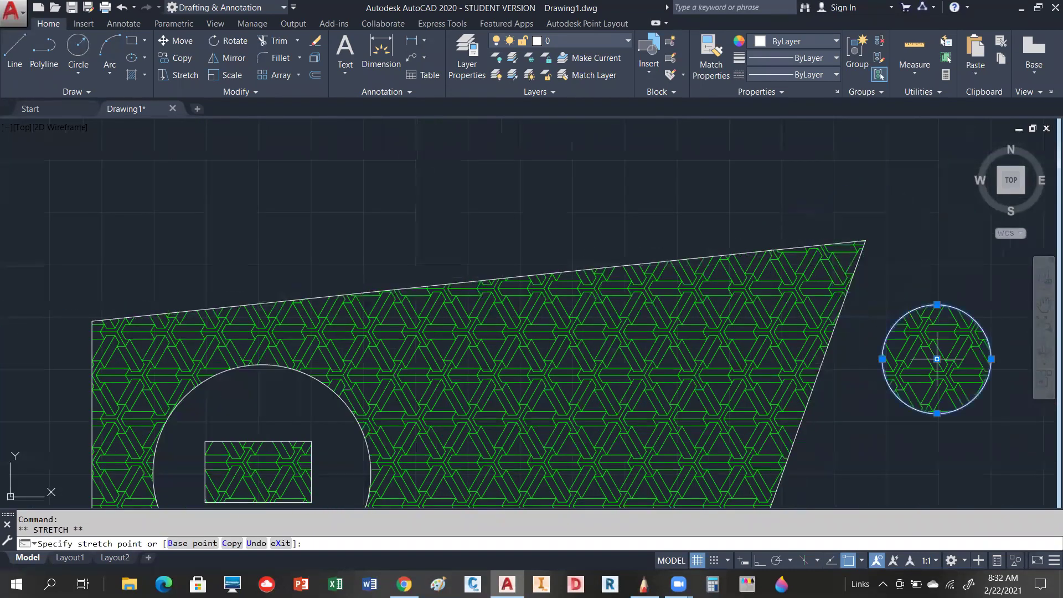
left_click(938, 359)
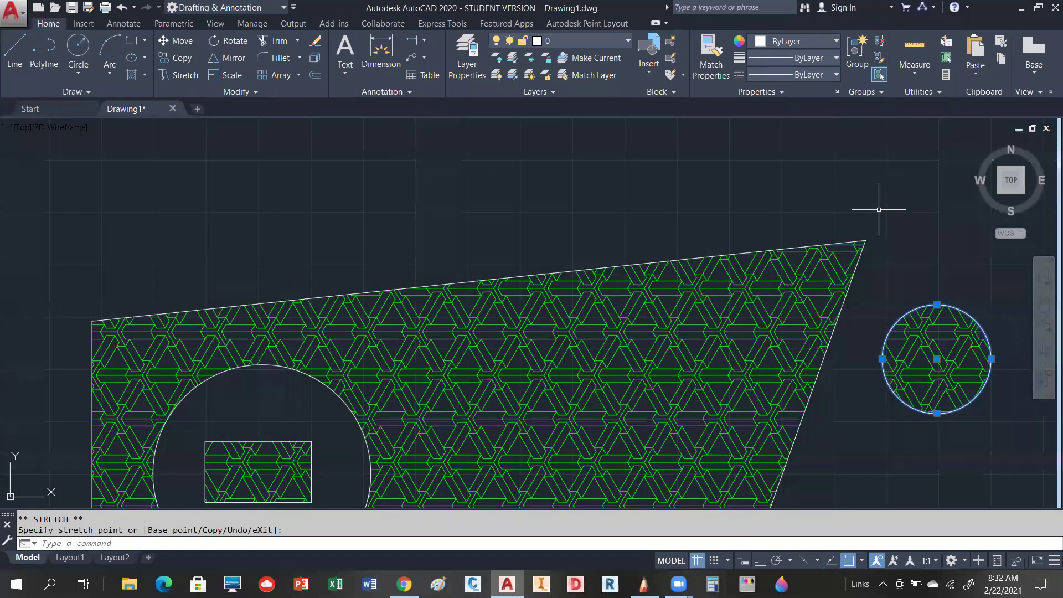
key("Escape")
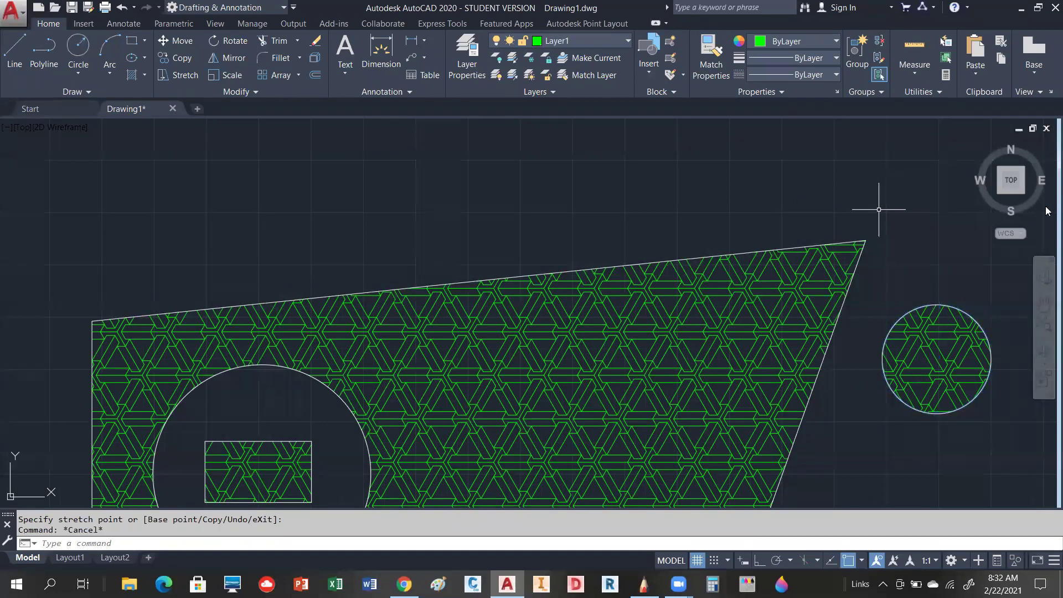
Move the small circle by its center back inside the hatched outer boundary and clear the selection.
scroll(828, 211, "down", 4)
scroll(853, 237, "up", 4)
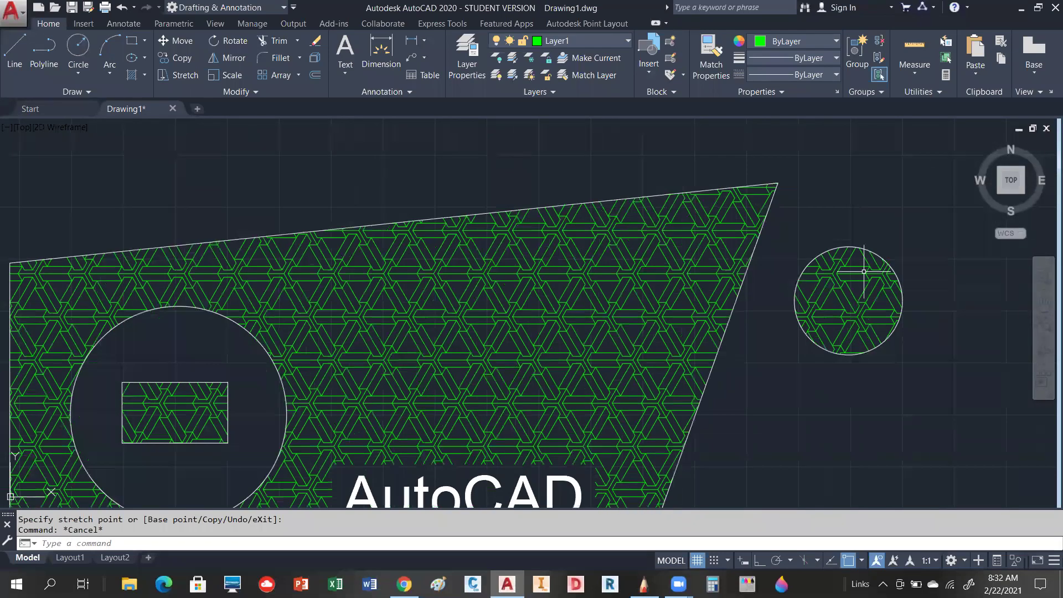
scroll(874, 254, "up", 4)
left_click(882, 255)
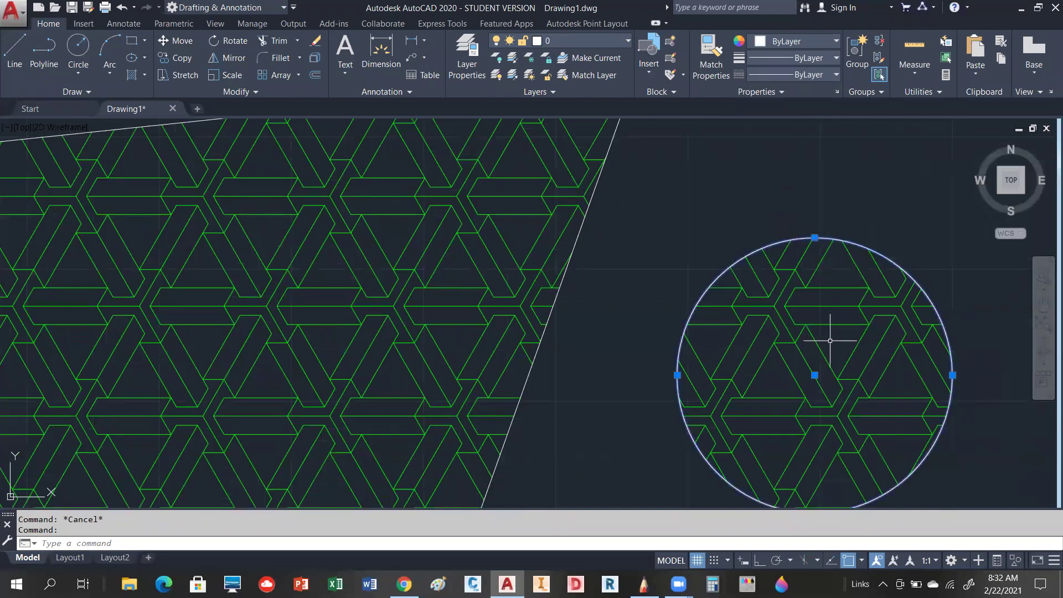
left_click(815, 372)
scroll(876, 292, "down", 4)
left_click(544, 367)
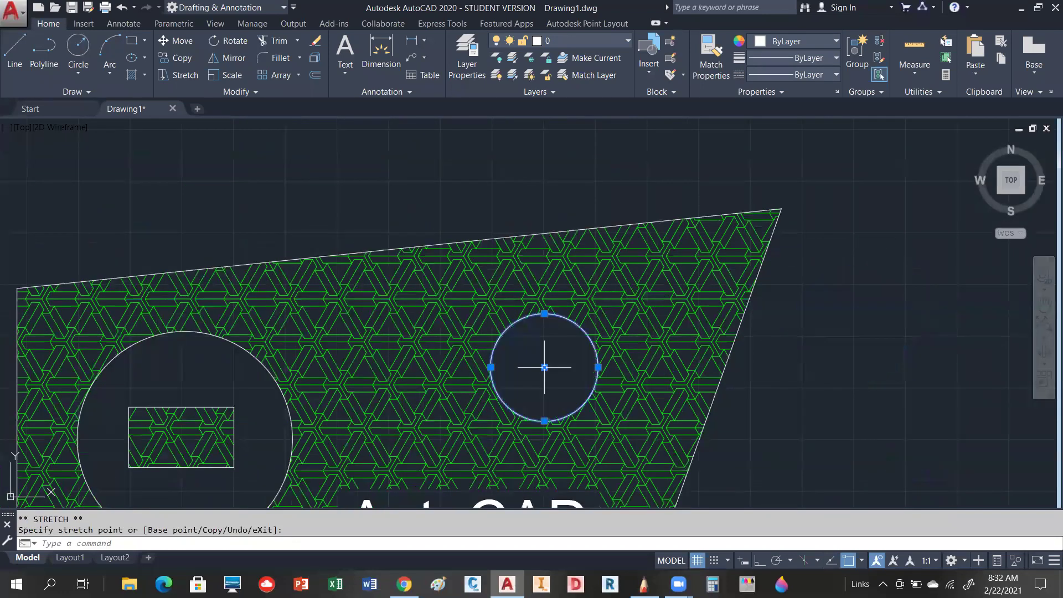
key("Escape")
key("Escape")
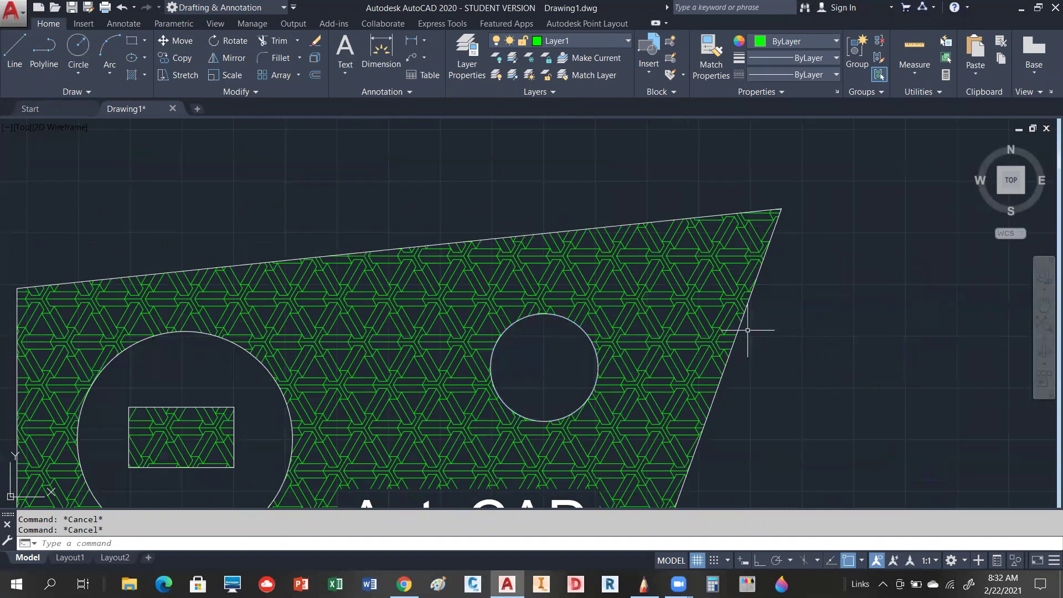
Delete the small circle inside the hatched area to test how the hatch responds.
scroll(750, 332, "down", 2)
scroll(625, 314, "up", 2)
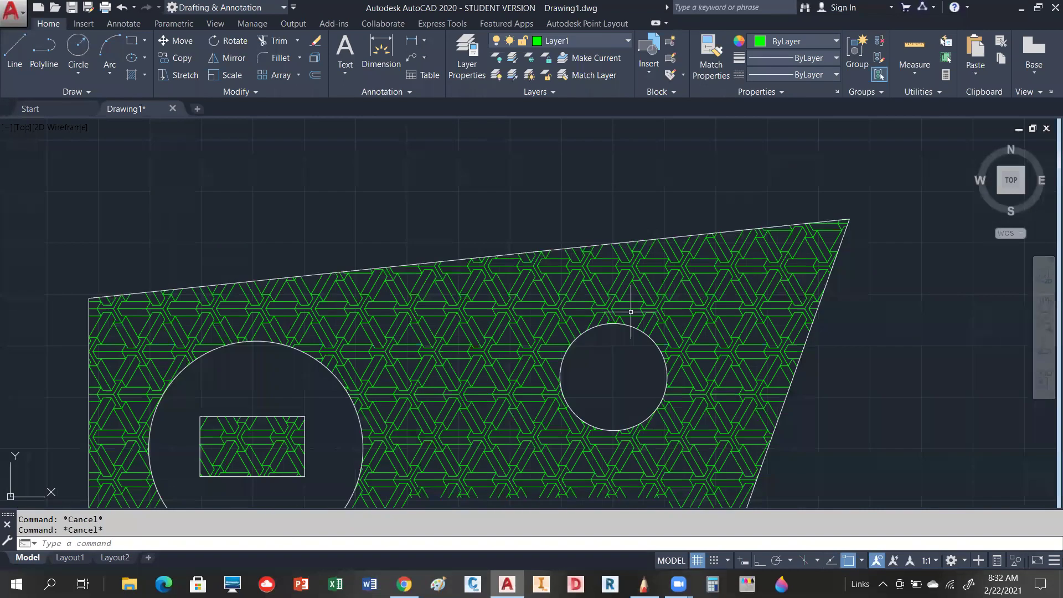
scroll(639, 272, "up", 7)
scroll(639, 272, "down", 3)
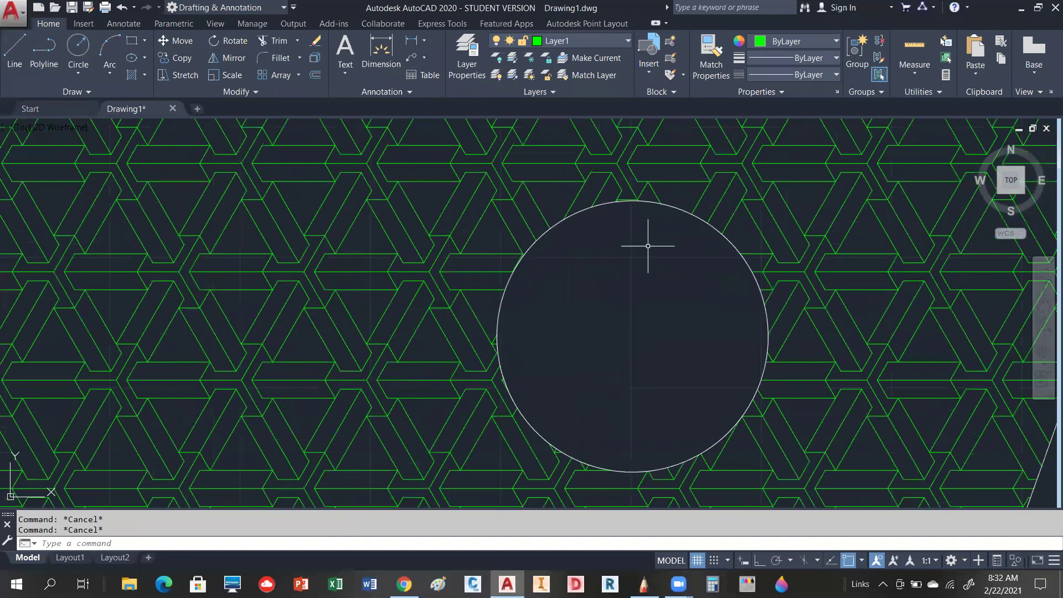
left_click(672, 207)
key("Delete")
scroll(659, 263, "down", 5)
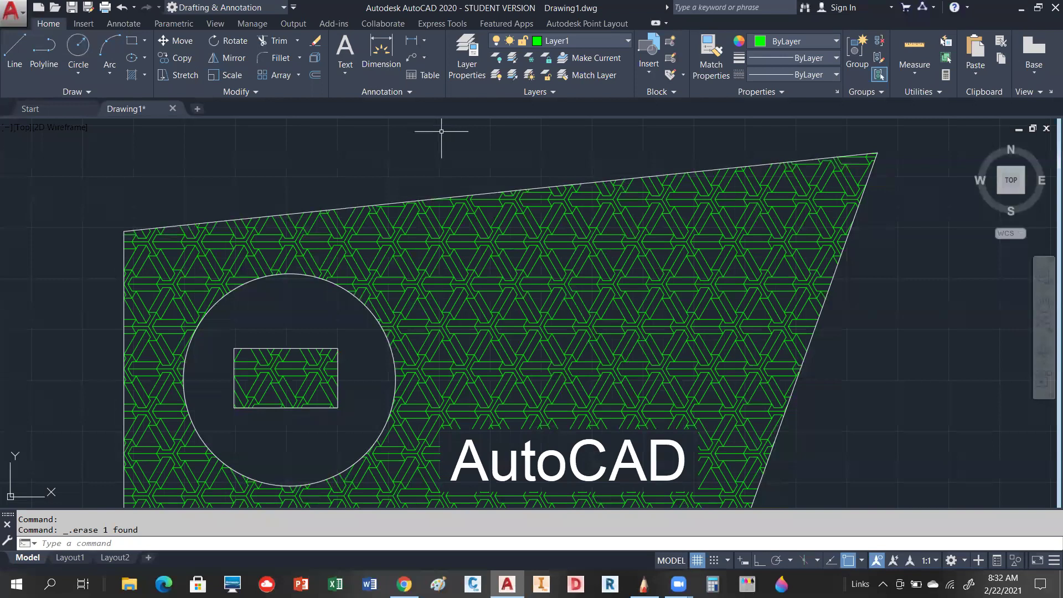
scroll(378, 219, "down", 2)
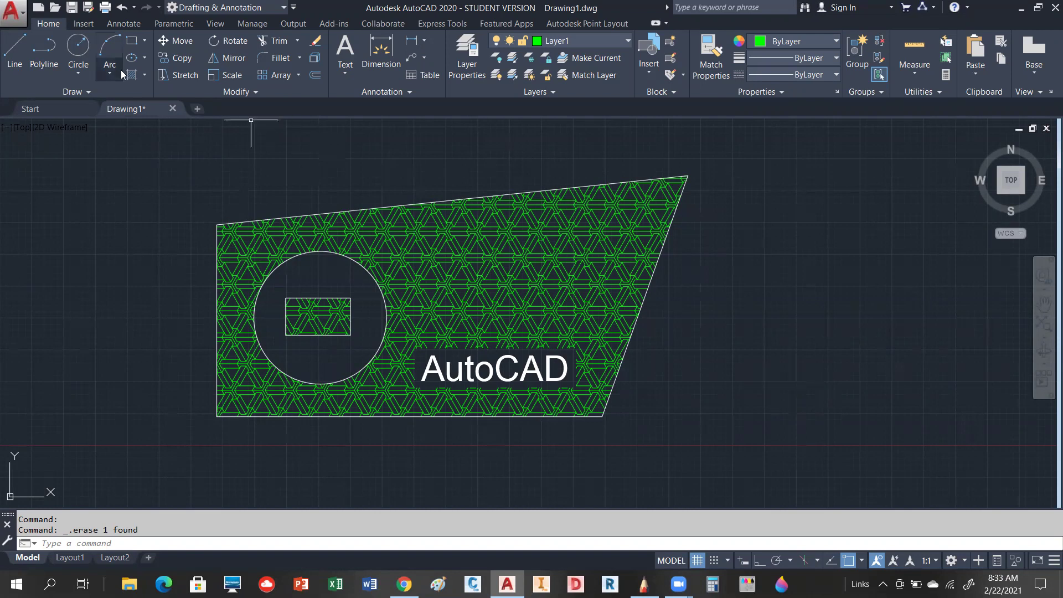
Undo the small circle's deletion, its moves and the stretch of the outer rectangle's corner.
left_click(122, 8)
left_click(122, 8)
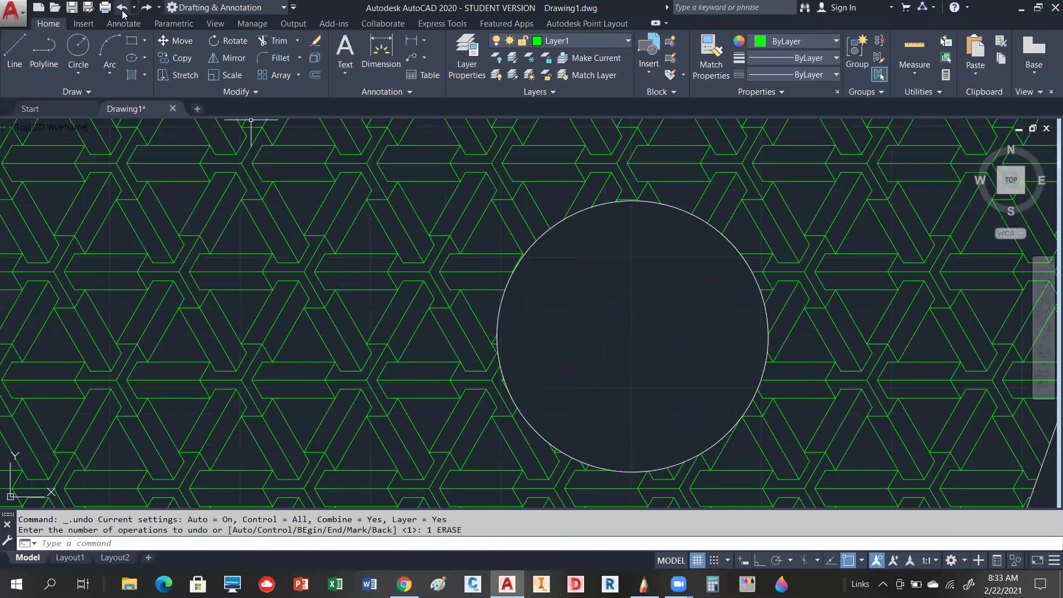
left_click(121, 7)
left_click(122, 8)
left_click(123, 12)
left_click(122, 13)
left_click(122, 12)
left_click(123, 13)
left_click(122, 12)
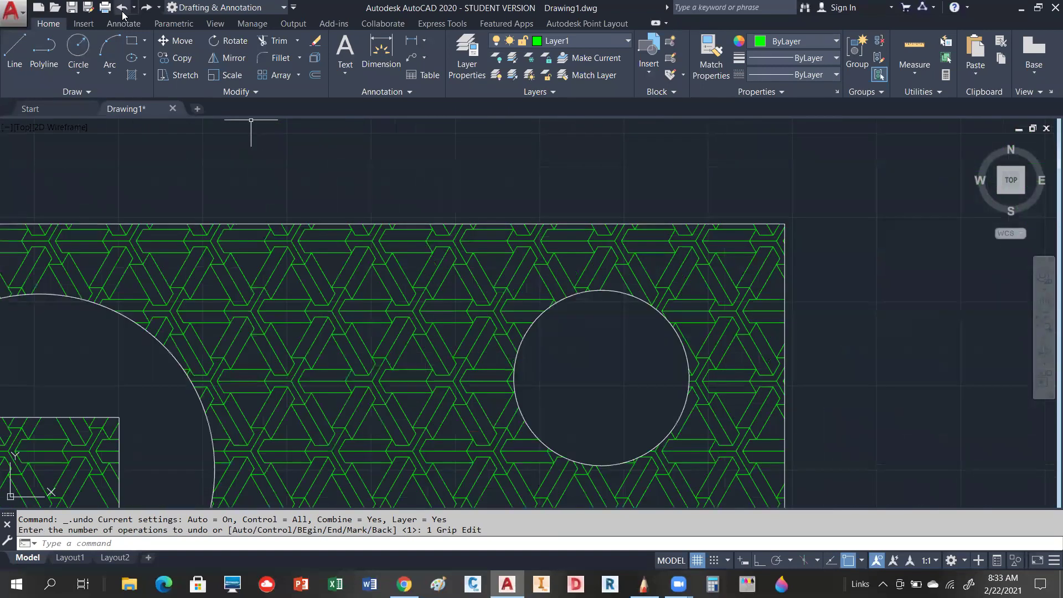
Delete the ESCHER hatch from the outer rectangle.
scroll(410, 269, "down", 2)
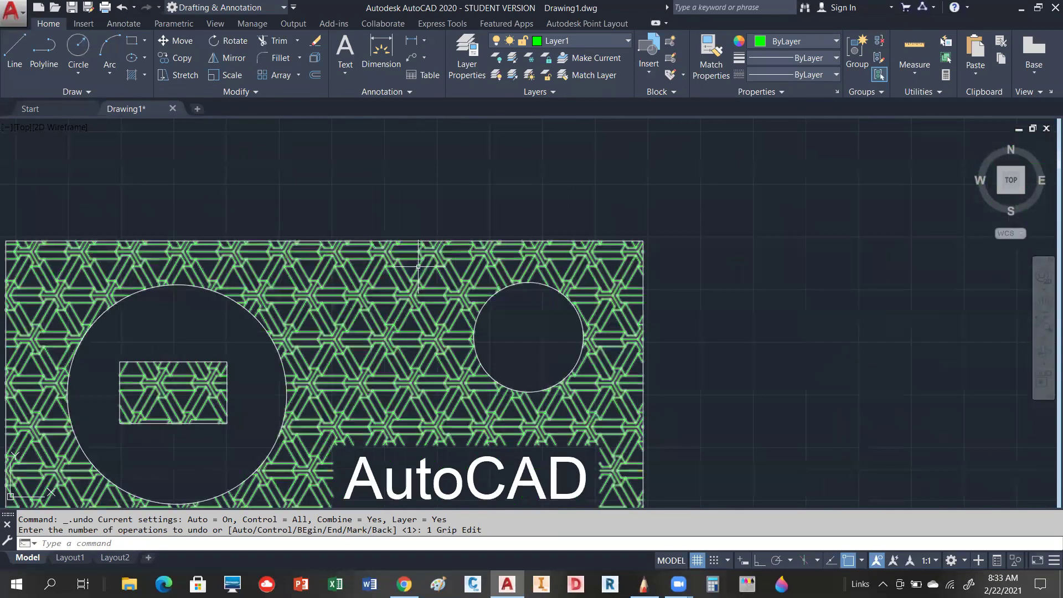
left_click(427, 299)
key("Delete")
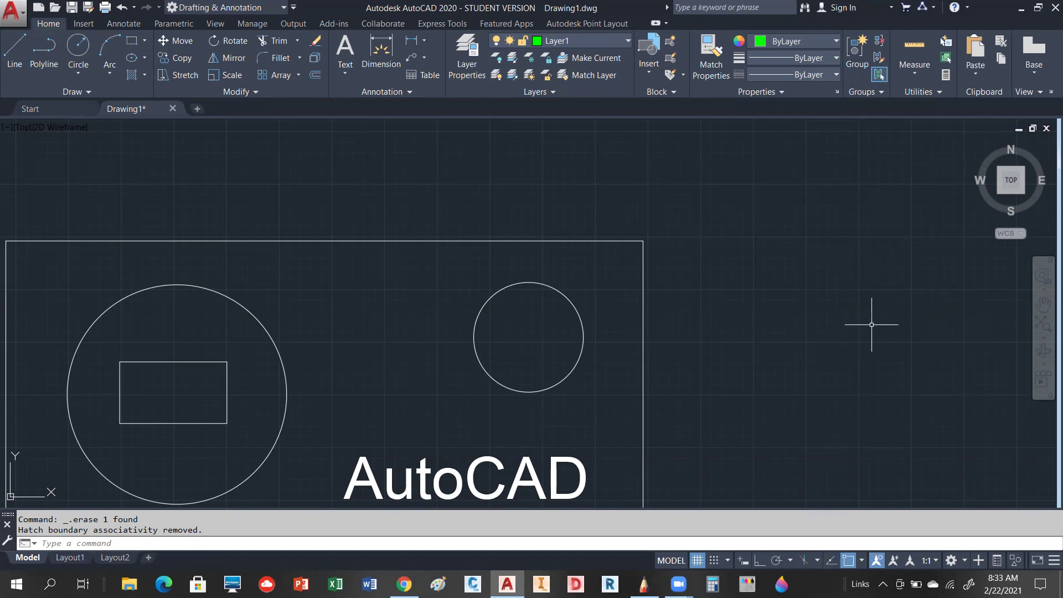
Start a new hatch and set the hatch type to User defined.
left_click(131, 75)
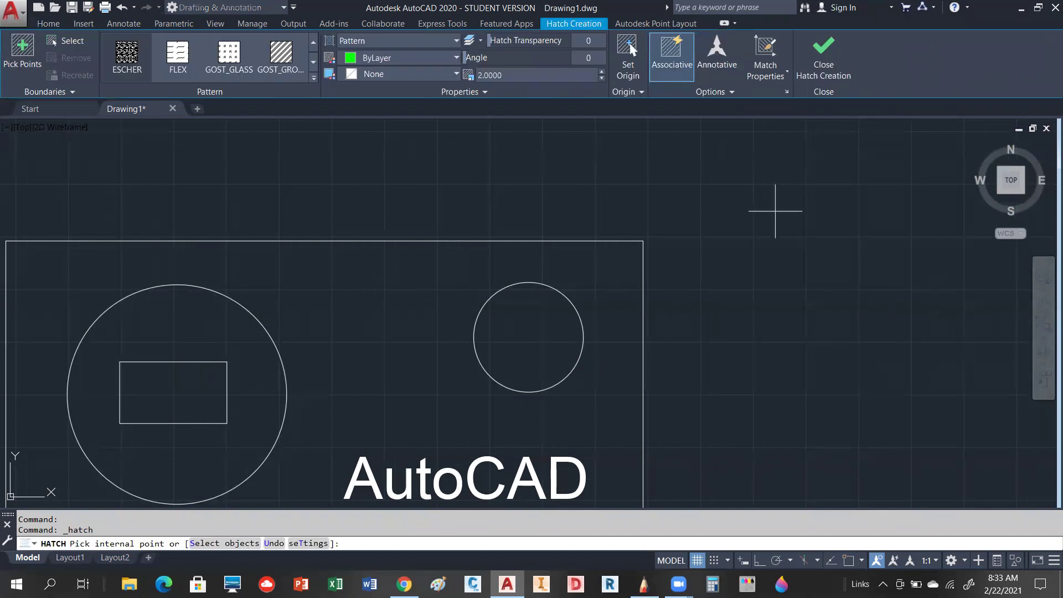
scroll(801, 231, "down", 2)
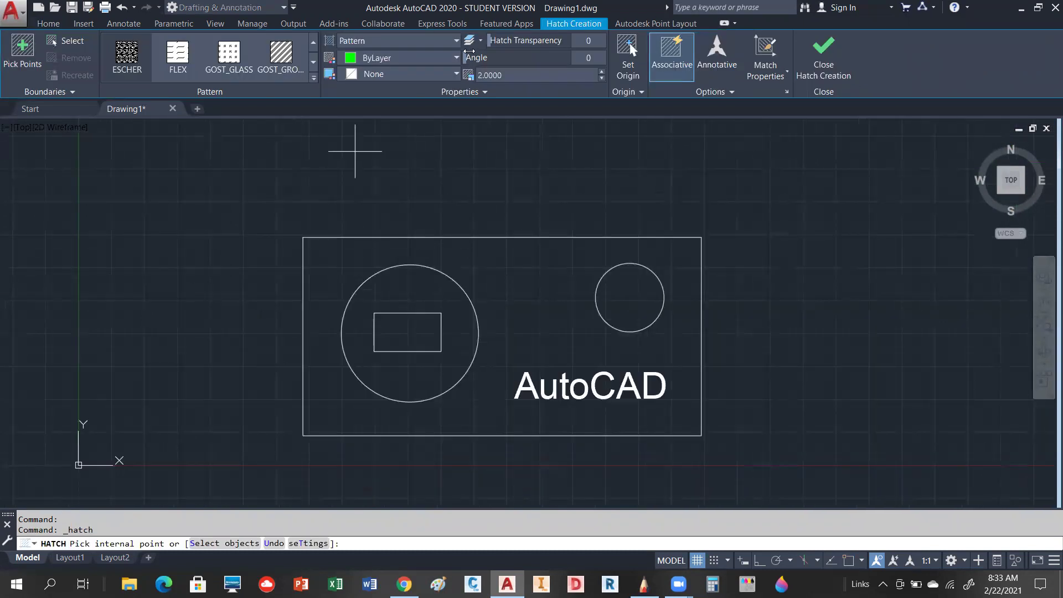
left_click(457, 41)
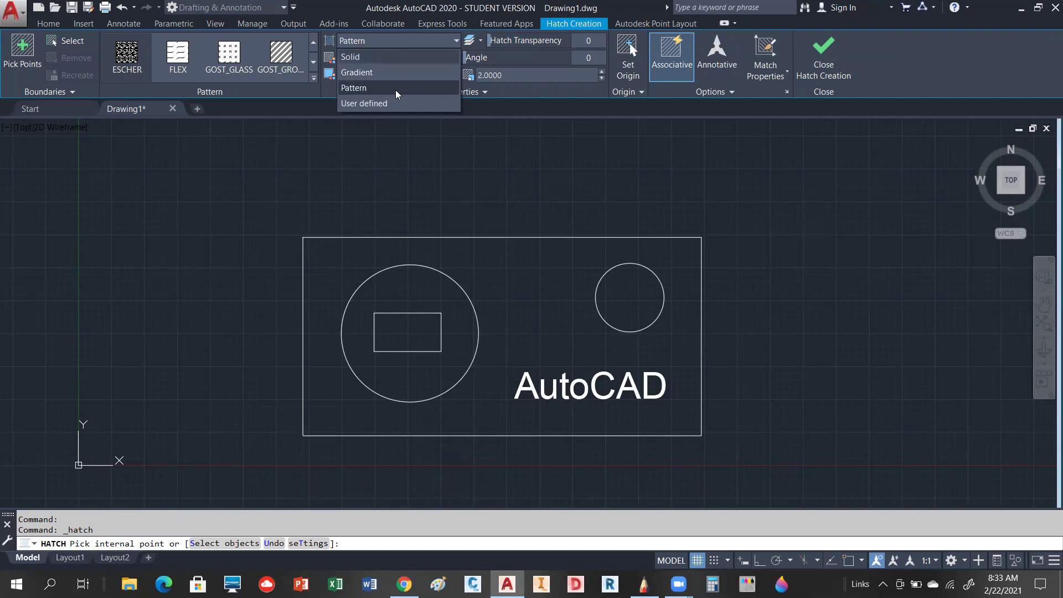
left_click(385, 106)
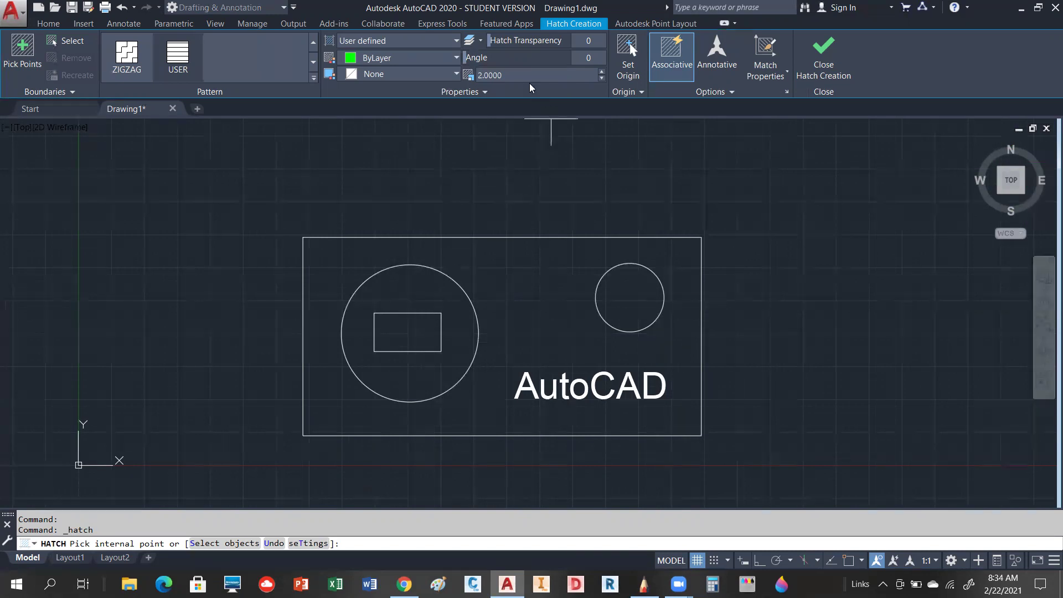
Hatch the outer rectangle's interior around its islands with double user-defined lines at a spacing of 0.25.
left_click_drag(521, 75, 475, 76)
type(".25")
left_click(483, 94)
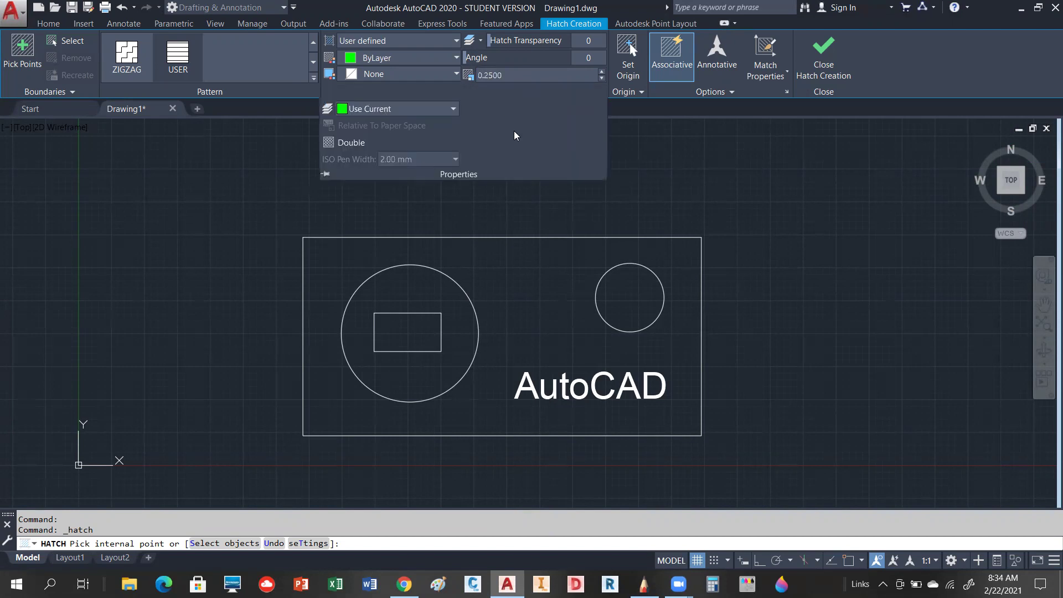
left_click(332, 144)
left_click(454, 216)
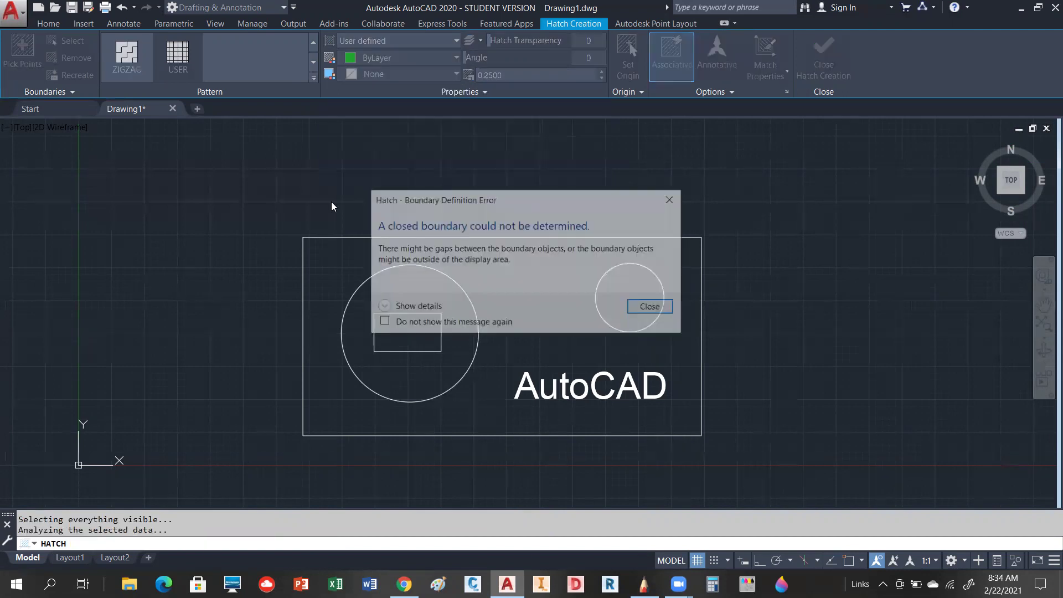
left_click(647, 309)
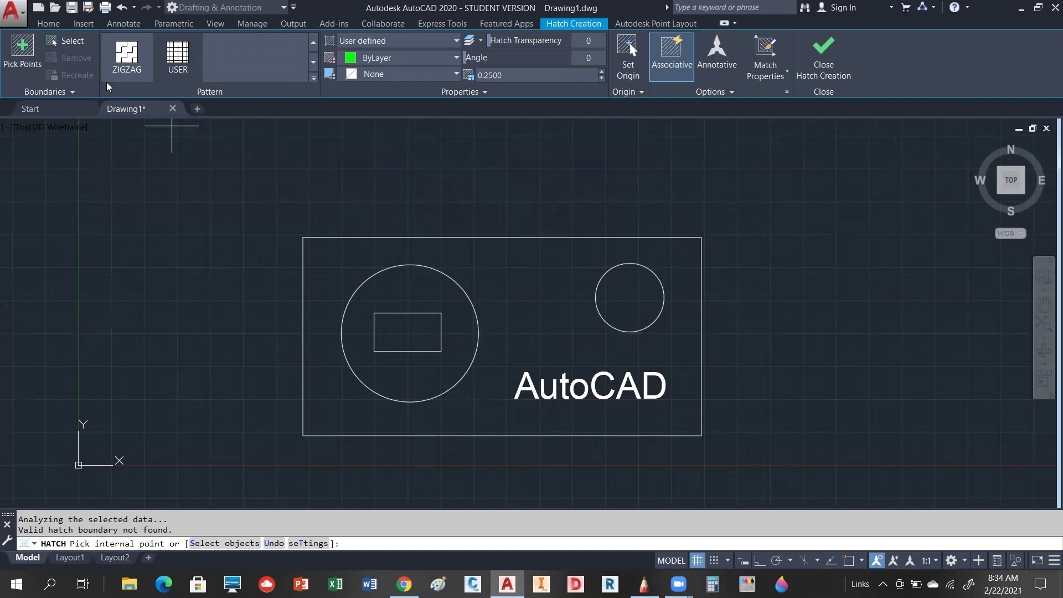
left_click(22, 50)
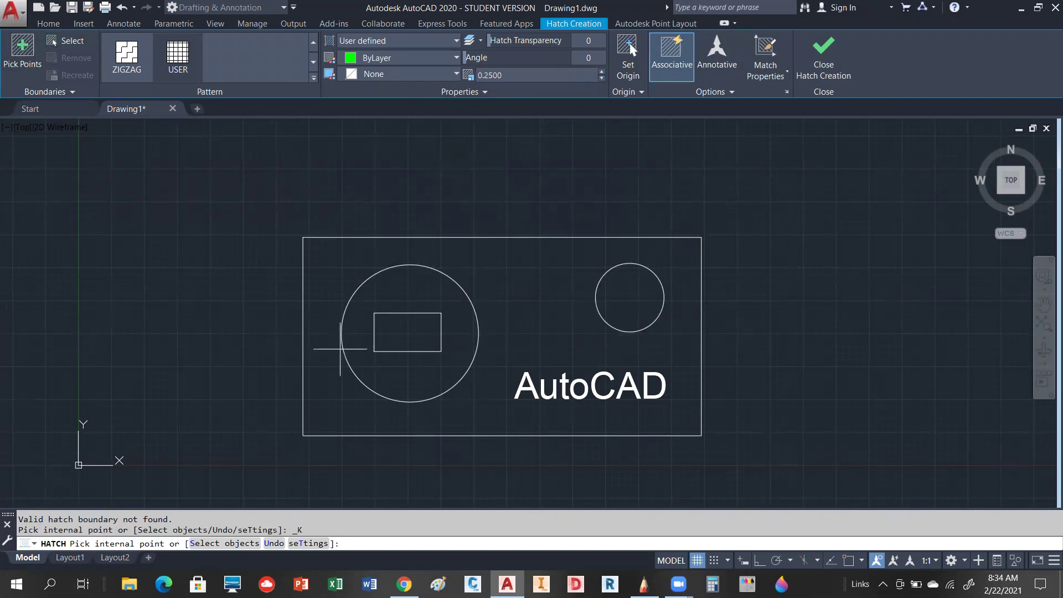
left_click(547, 312)
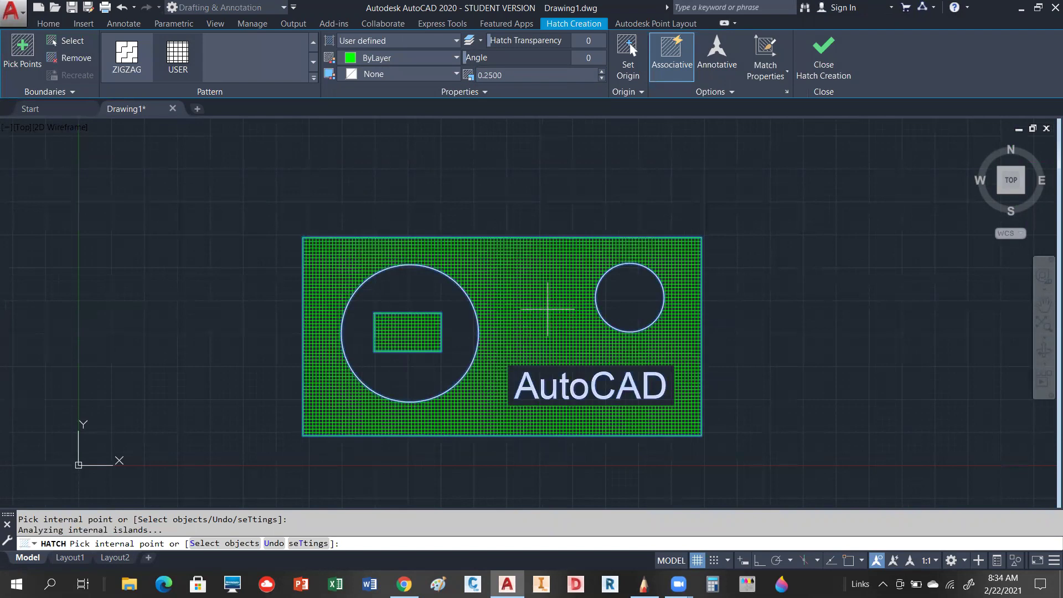
Turn off the double lines of the user-defined hatch and set its line spacing to 0.5.
scroll(547, 310, "up", 2)
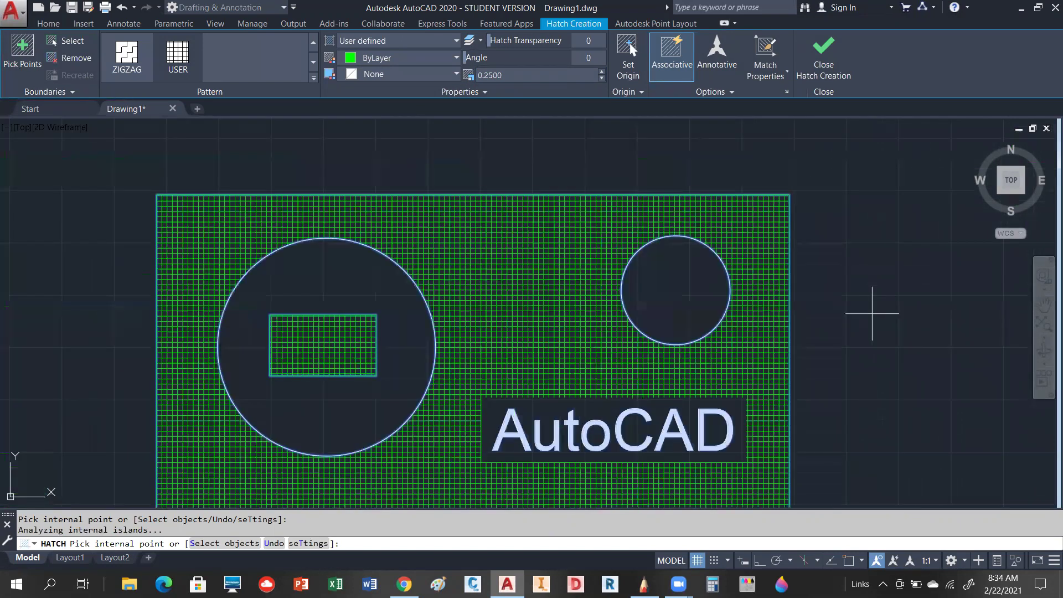
left_click(484, 97)
left_click(341, 143)
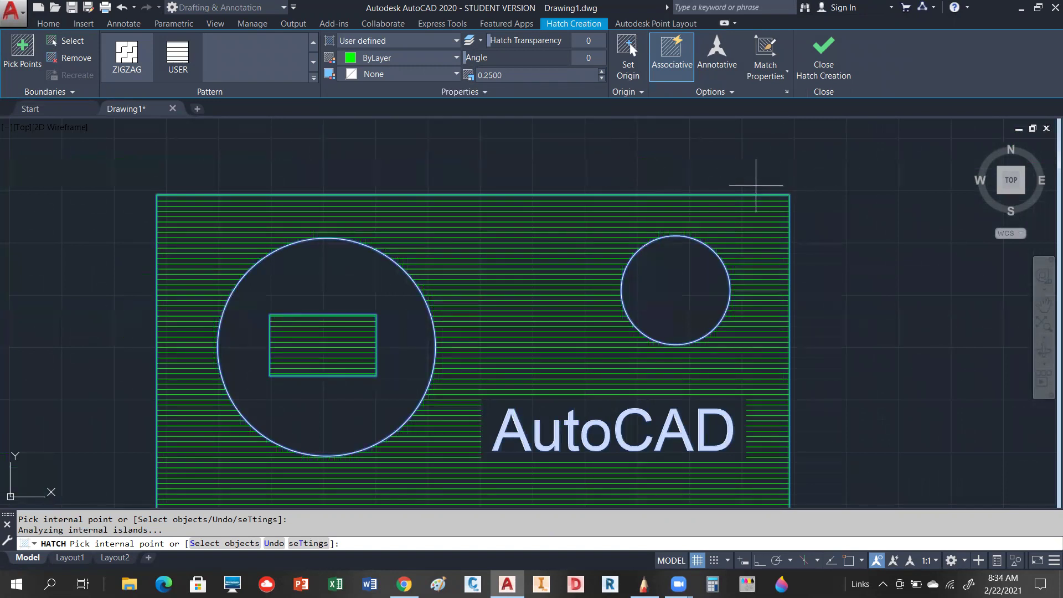
left_click(525, 76)
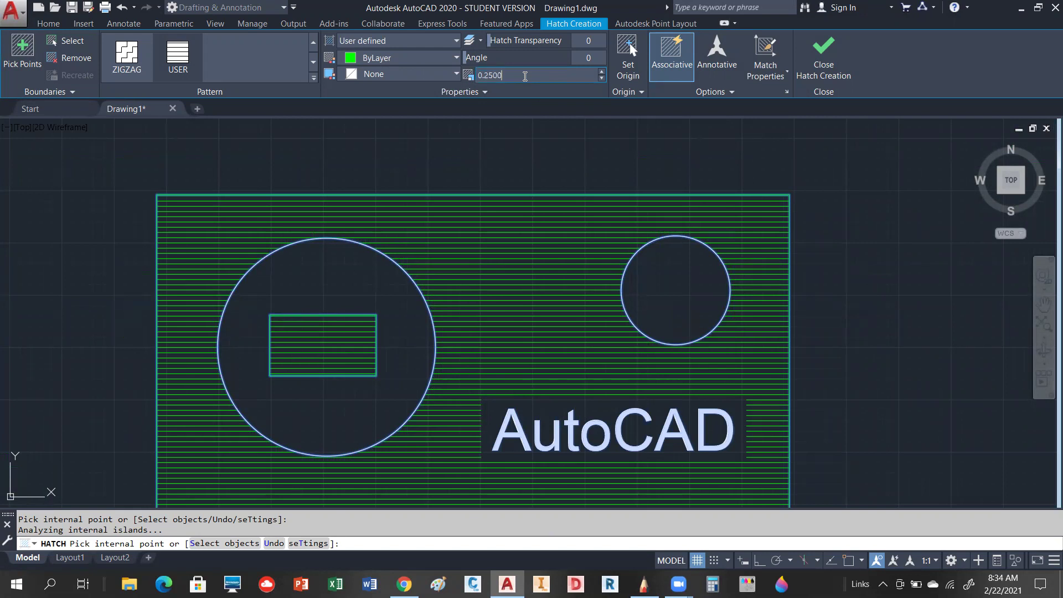
left_click_drag(525, 76, 479, 76)
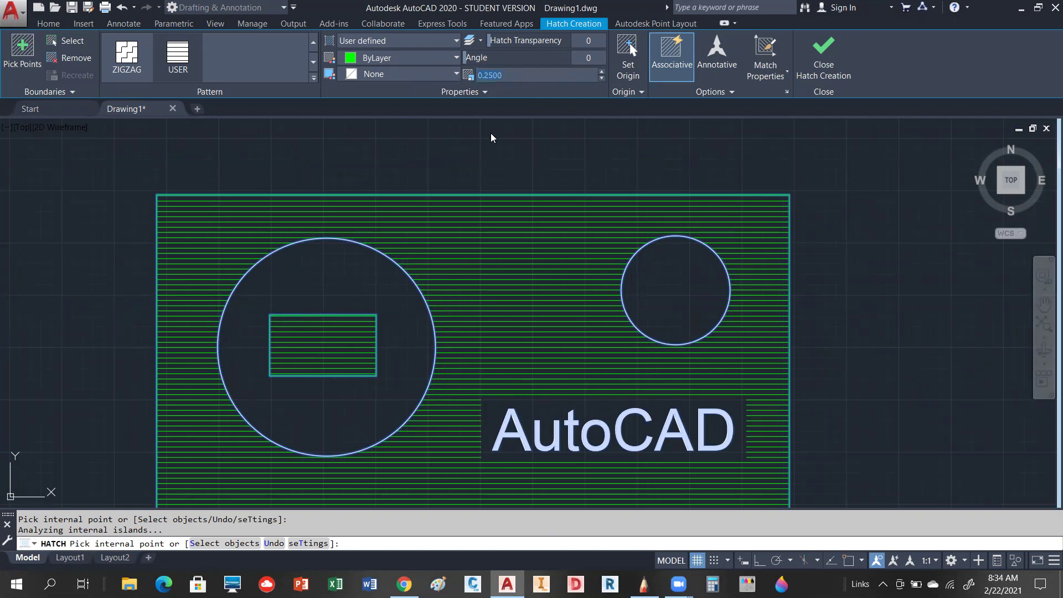
type("0.5")
key("Return")
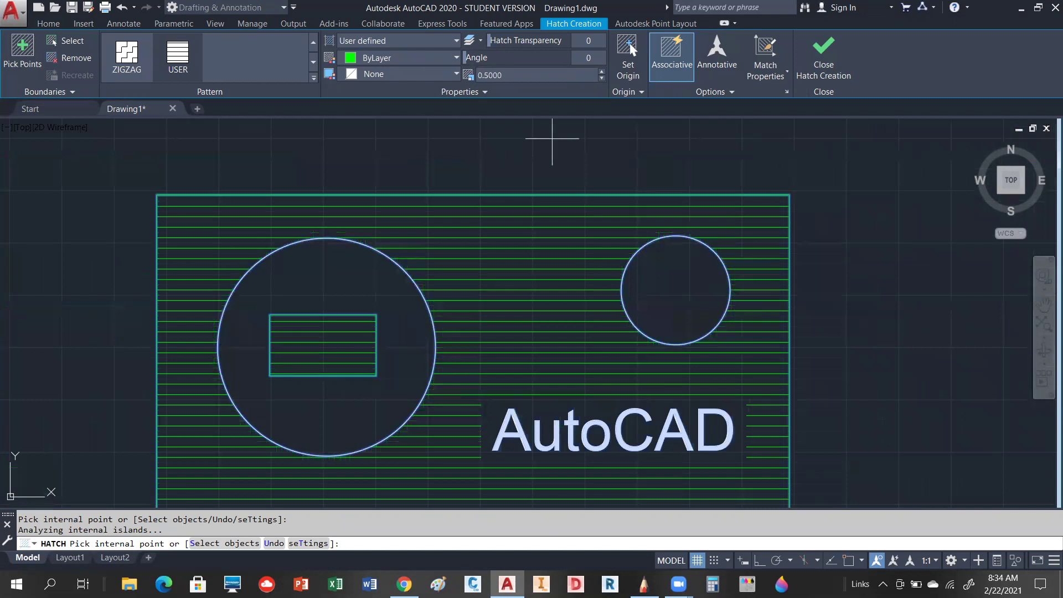
Set the hatch angle to 30 and finish creating the hatch.
left_click(594, 58)
type("30")
key("Return")
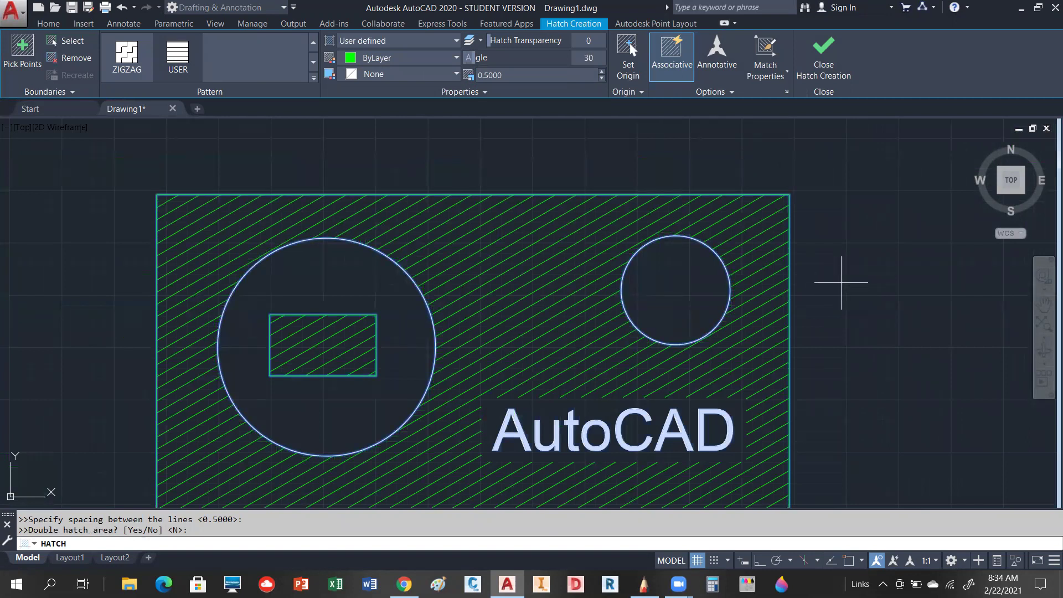
scroll(607, 245, "down", 2)
scroll(587, 243, "up", 2)
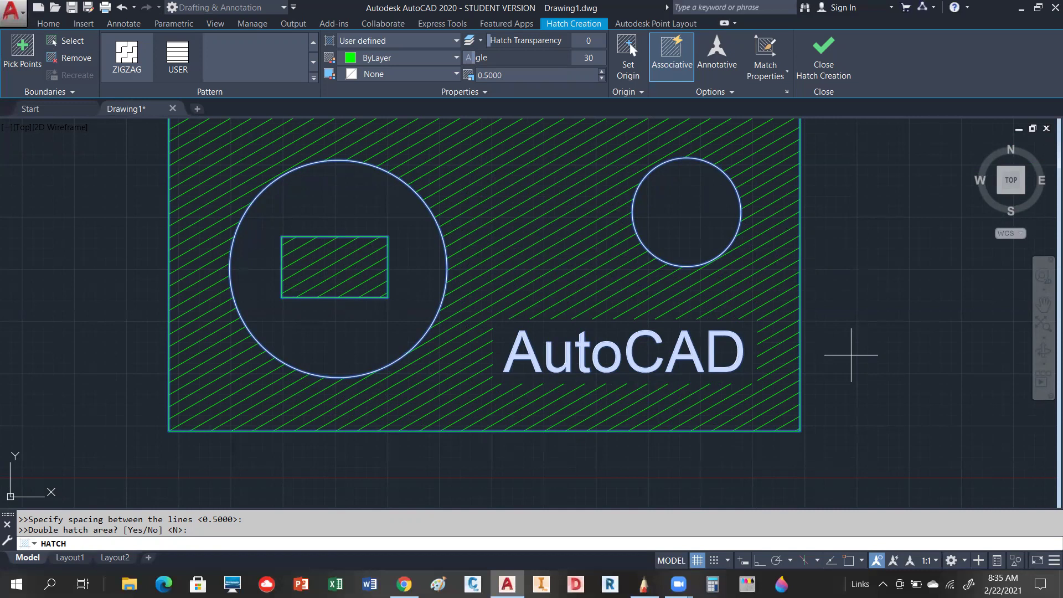
scroll(859, 395, "down", 2)
left_click(824, 55)
scroll(942, 337, "up", 2)
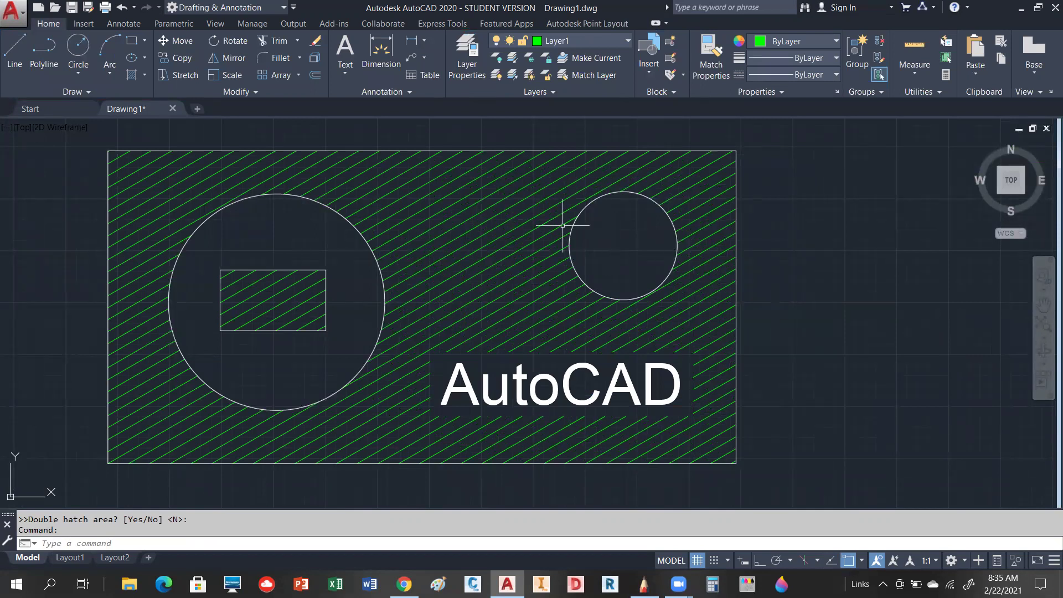
Change the finished hatch in the outer rectangle to the predefined AR-CONC pattern and deselect it.
left_click(530, 221)
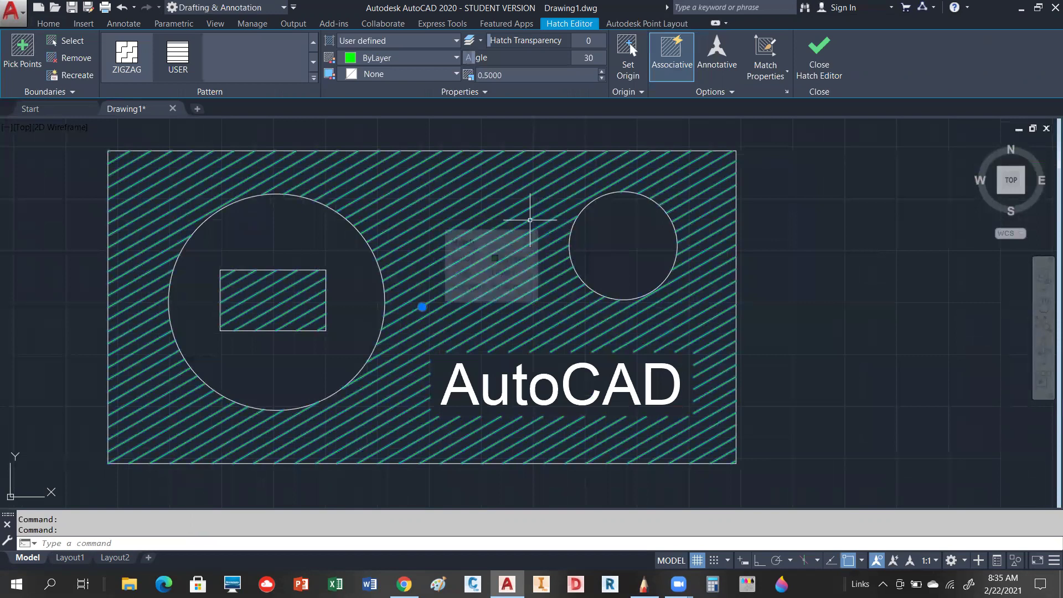
left_click(314, 77)
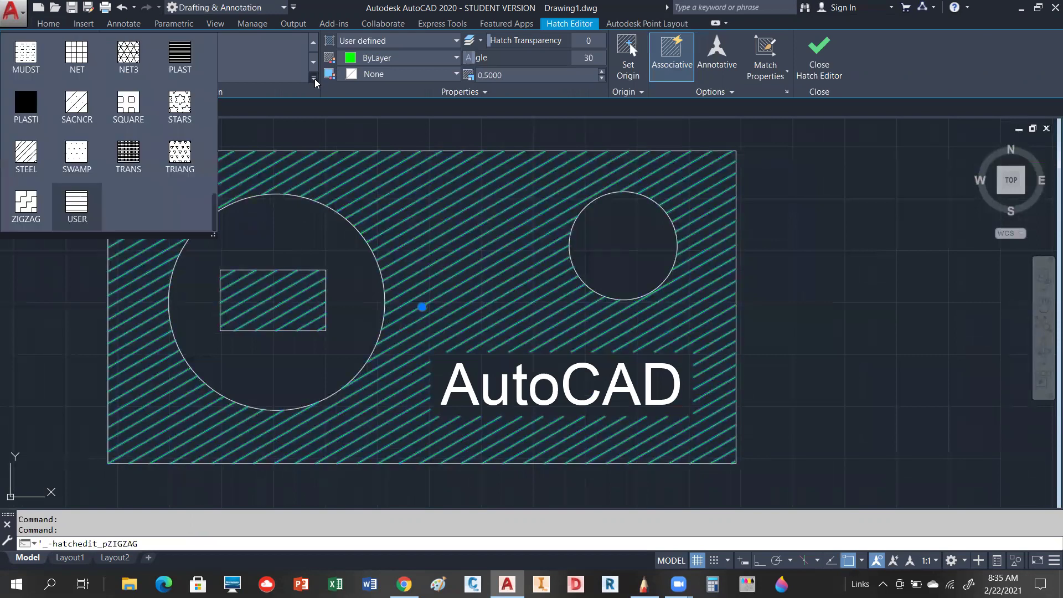
left_click_drag(215, 203, 211, 71)
left_click(180, 78)
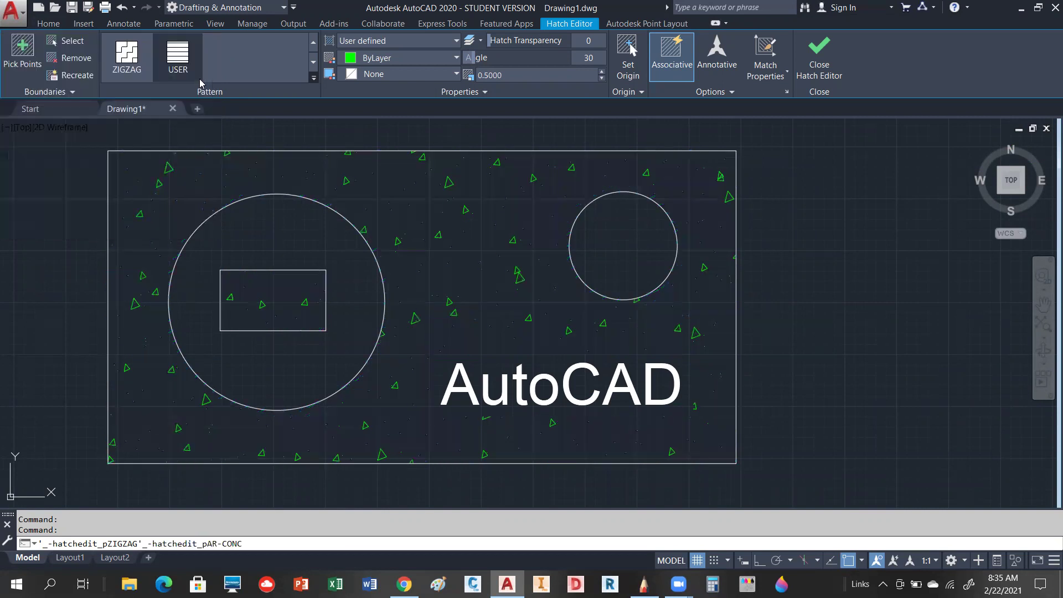
left_click(870, 253)
key("Escape")
key("Escape")
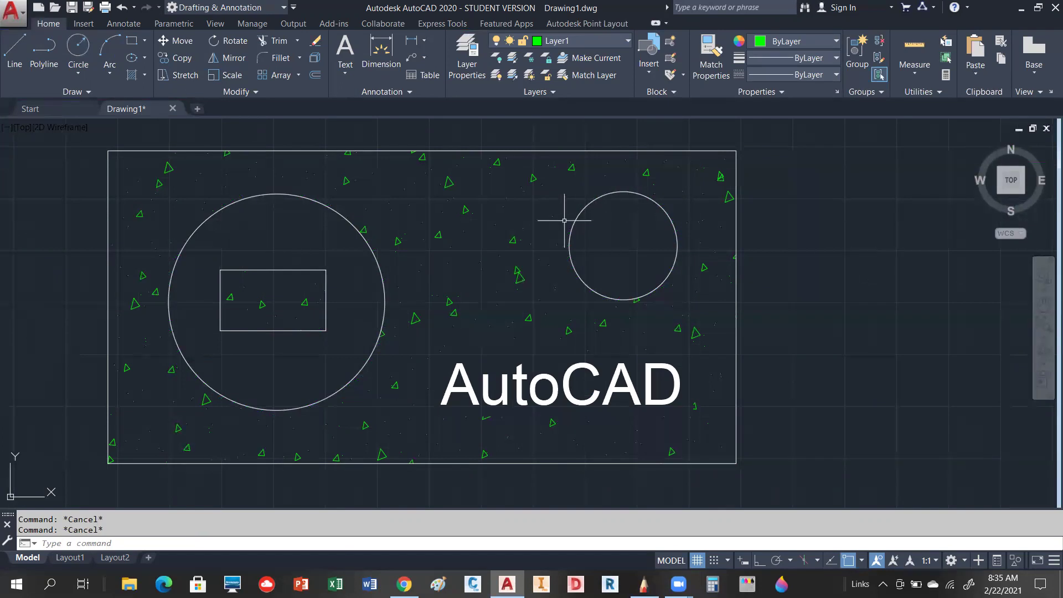
Review the AR-CONC hatch's general, pattern and geometry properties, then close the property list.
left_click(529, 180)
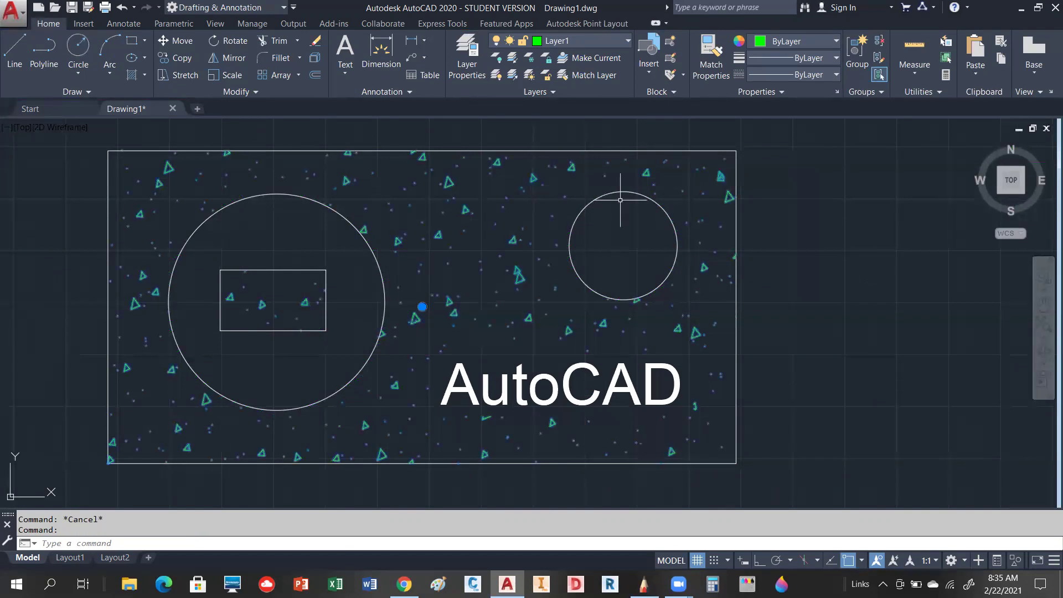
right_click(819, 174)
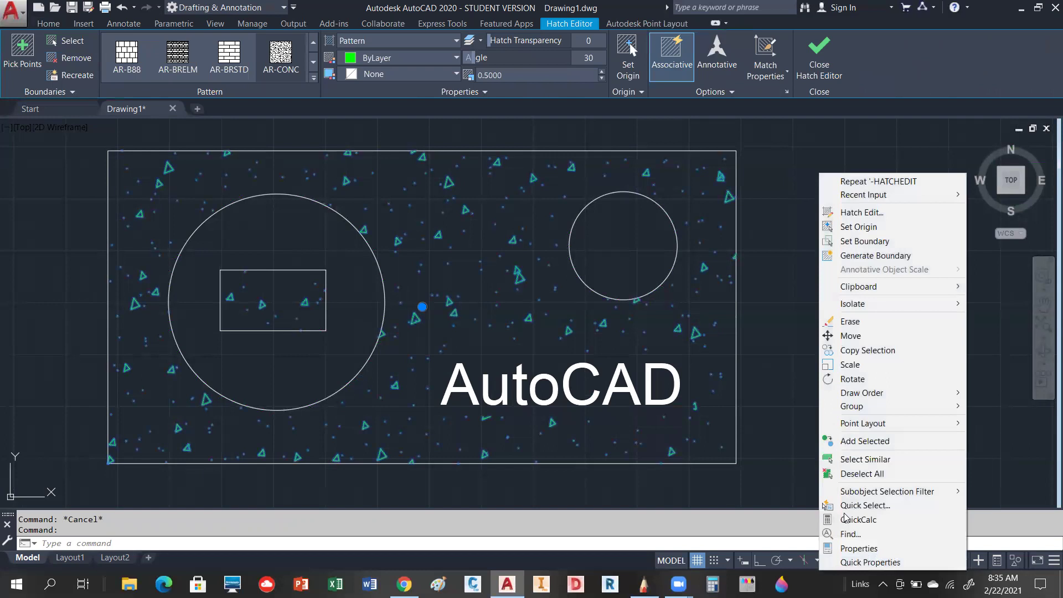
left_click(860, 549)
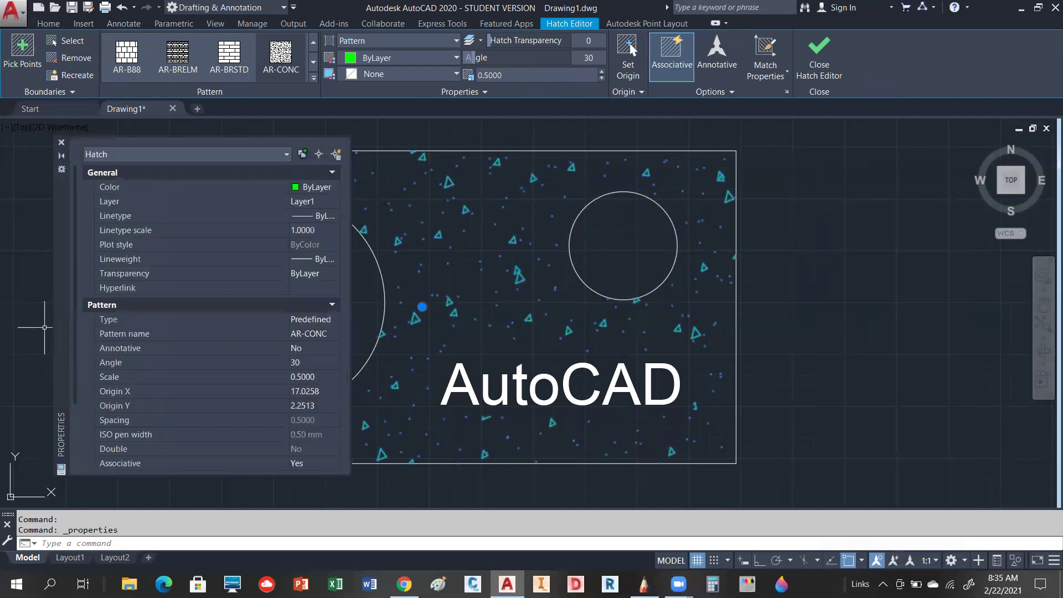
left_click_drag(73, 306, 61, 381)
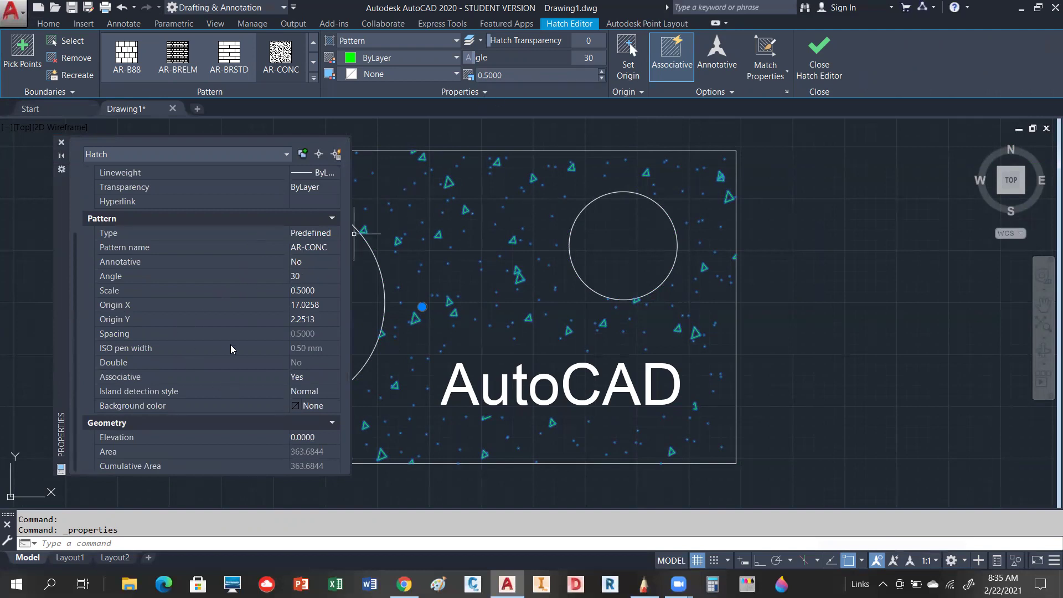
left_click(62, 143)
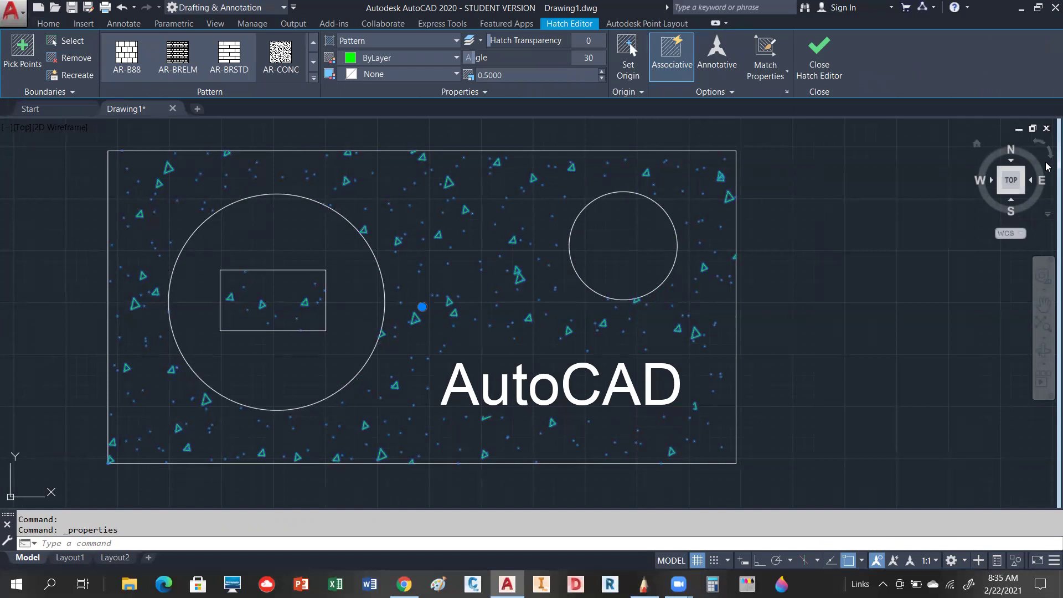
left_click(850, 220)
left_click(850, 217)
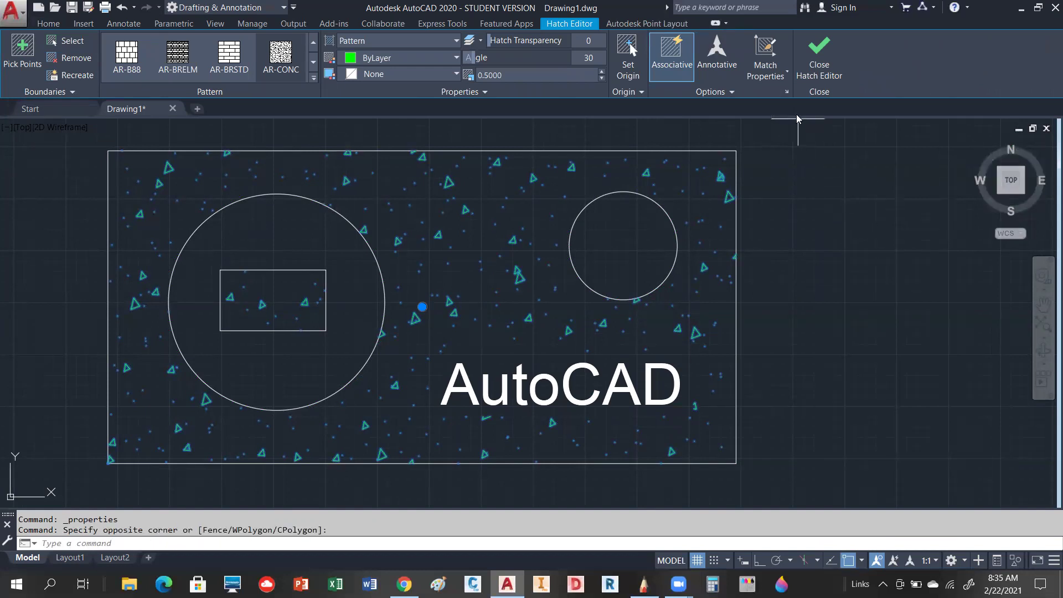
Examine the selected hatch's pattern, scale, origin and boundary options in the Hatch Edit dialog, then close it without changes.
left_click(788, 92)
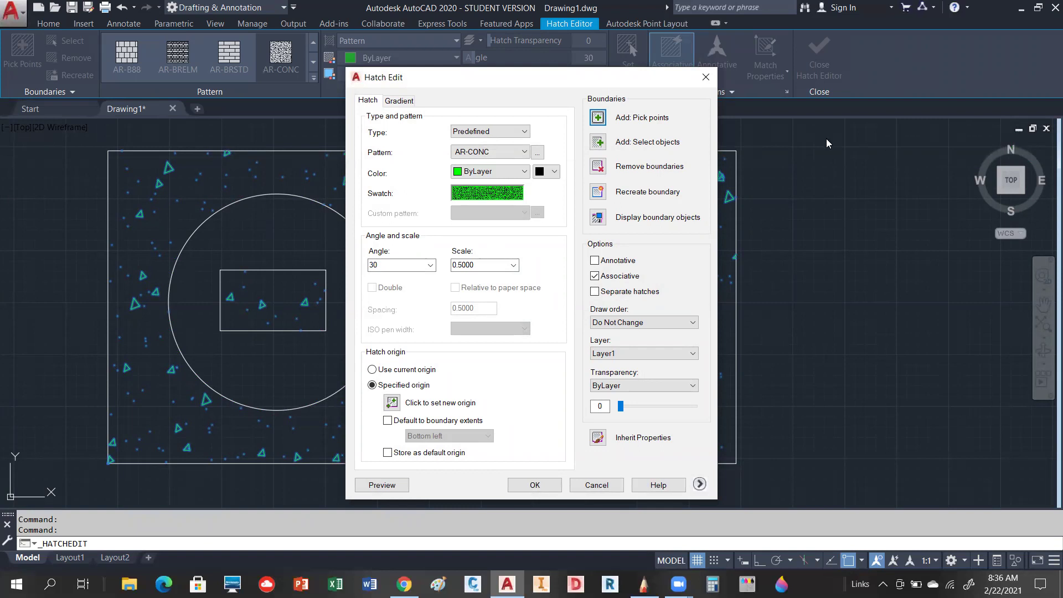
left_click(707, 78)
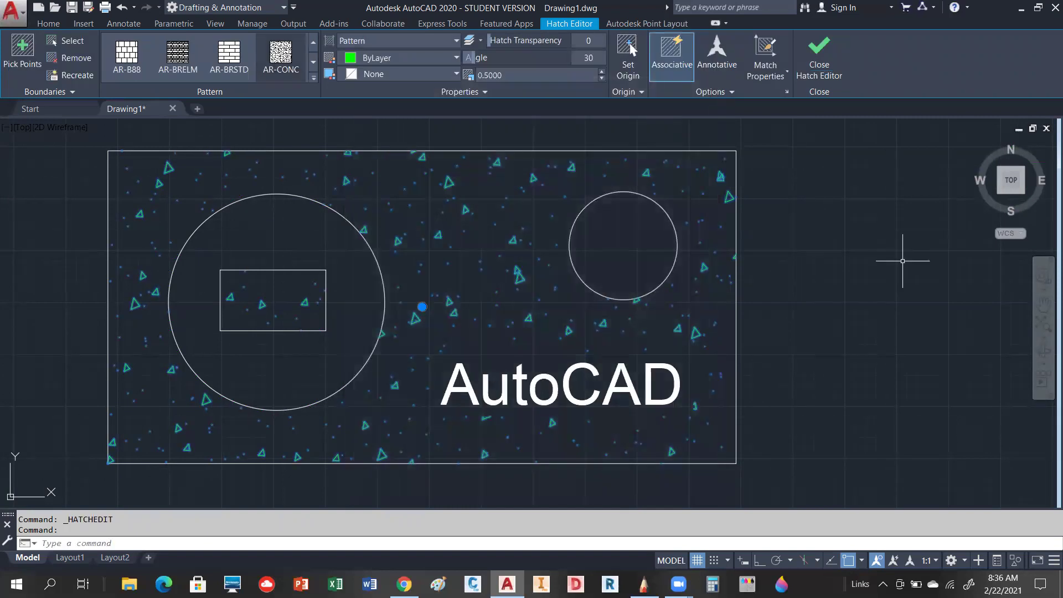
key("Escape")
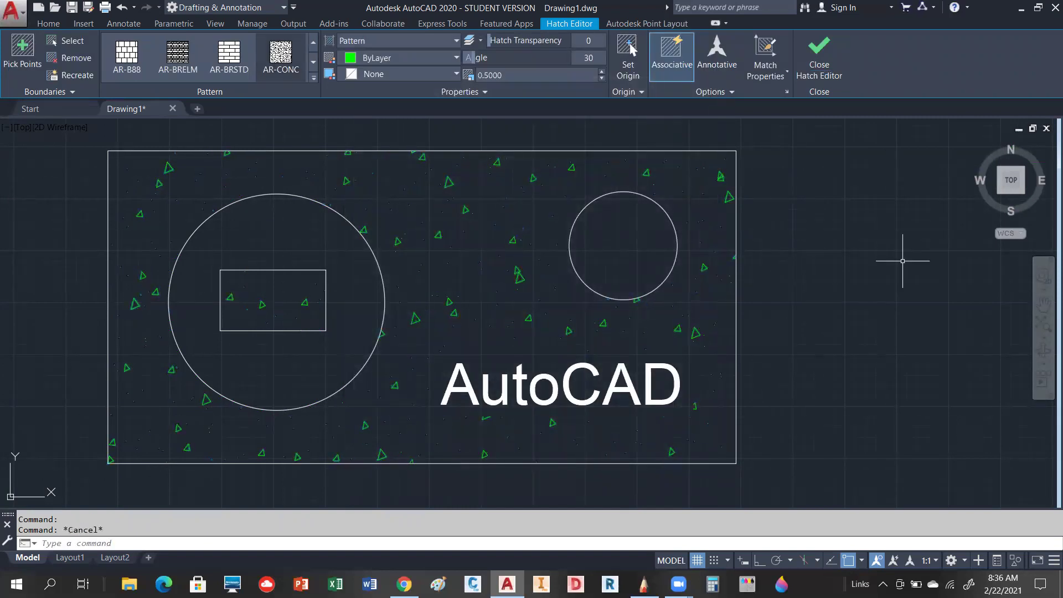
Run the command-line version of hatch, -HATCH, and choose the option to draw the boundary.
scroll(889, 217, "down", 2)
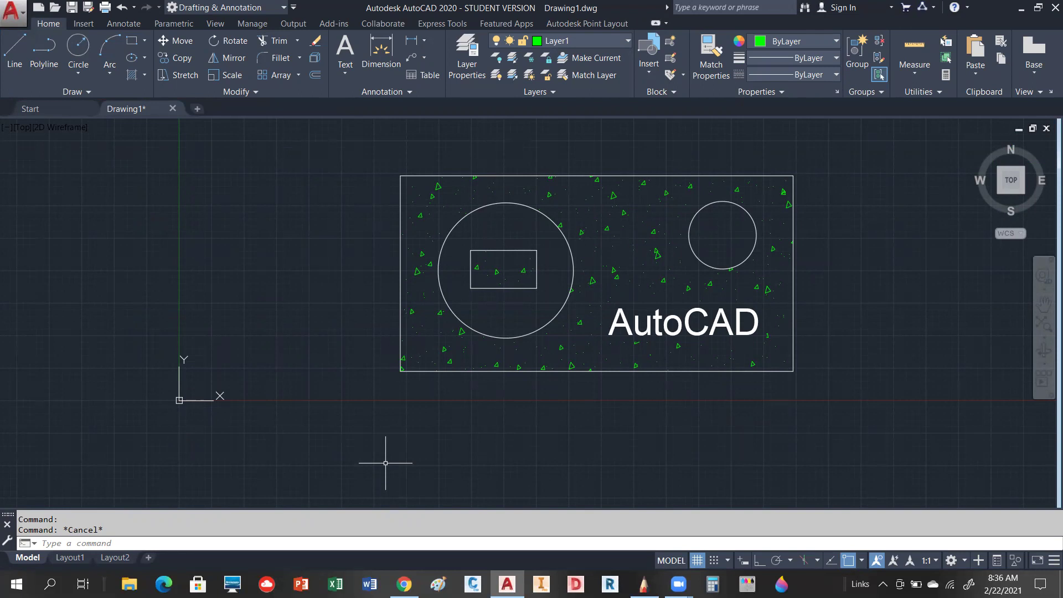
type("-HATch")
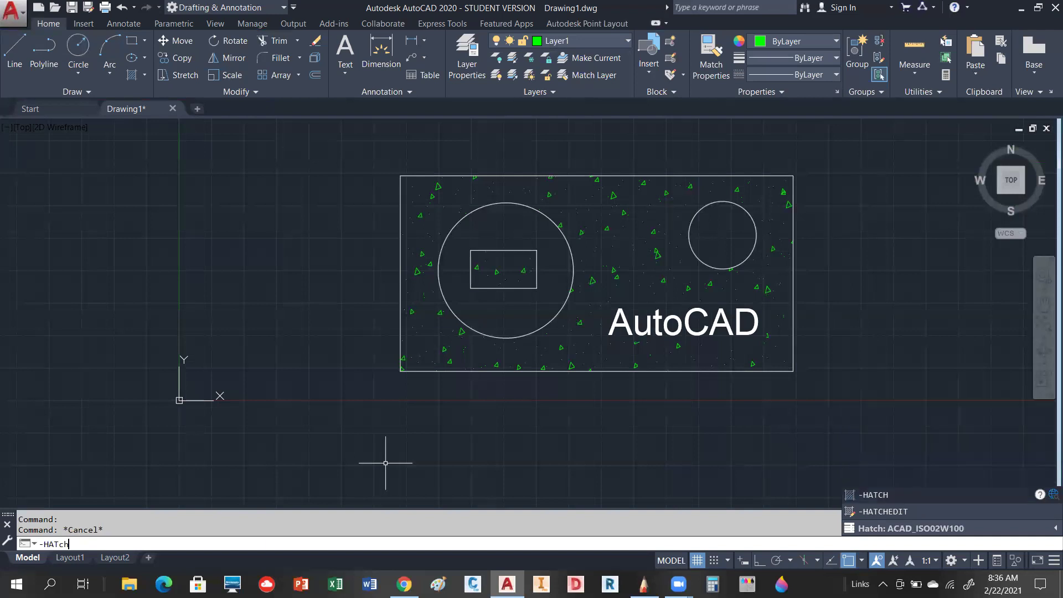
key("Return")
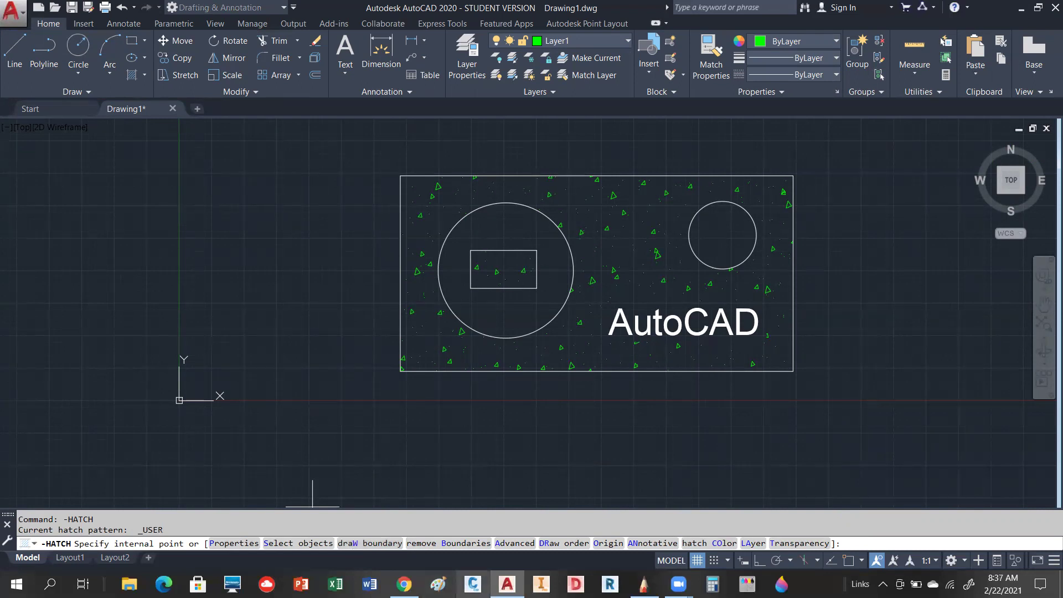
scroll(119, 391, "down", 2)
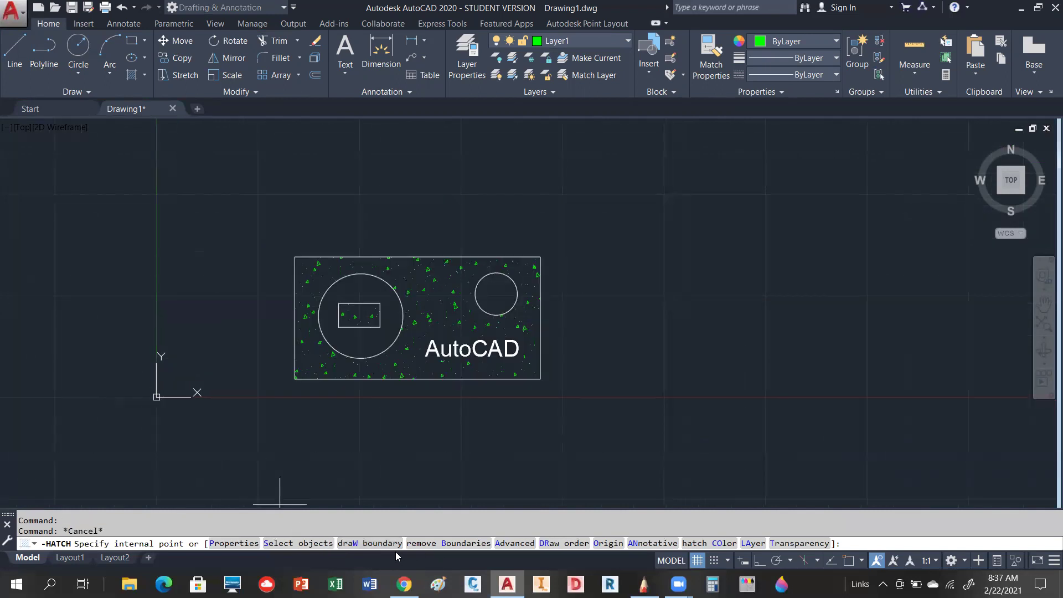
left_click(378, 543)
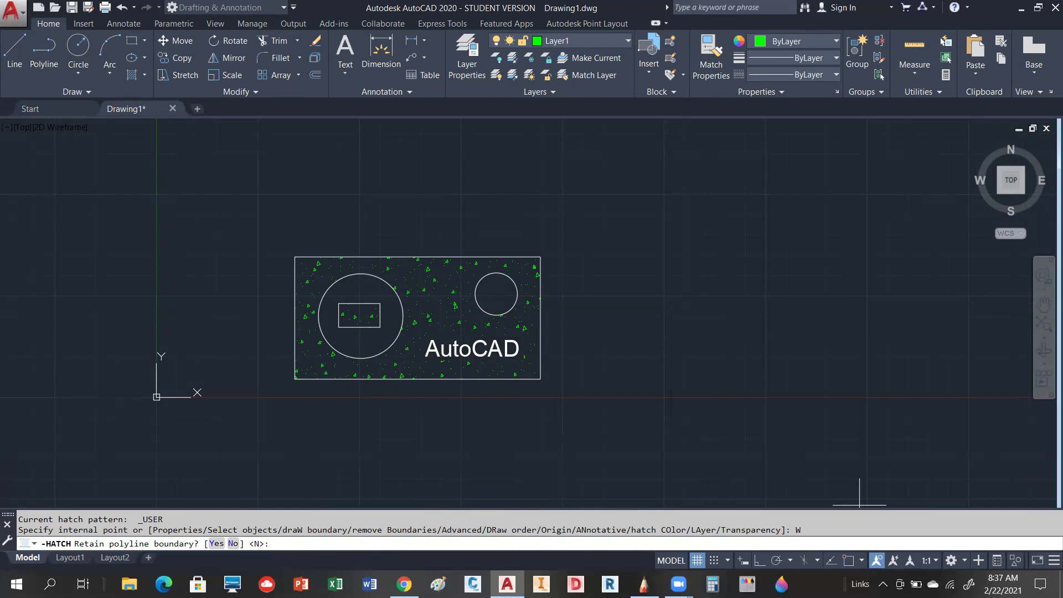
Enable the Endpoint object snap mode in the drafting settings while the hatch command is running.
left_click(862, 560)
left_click(881, 546)
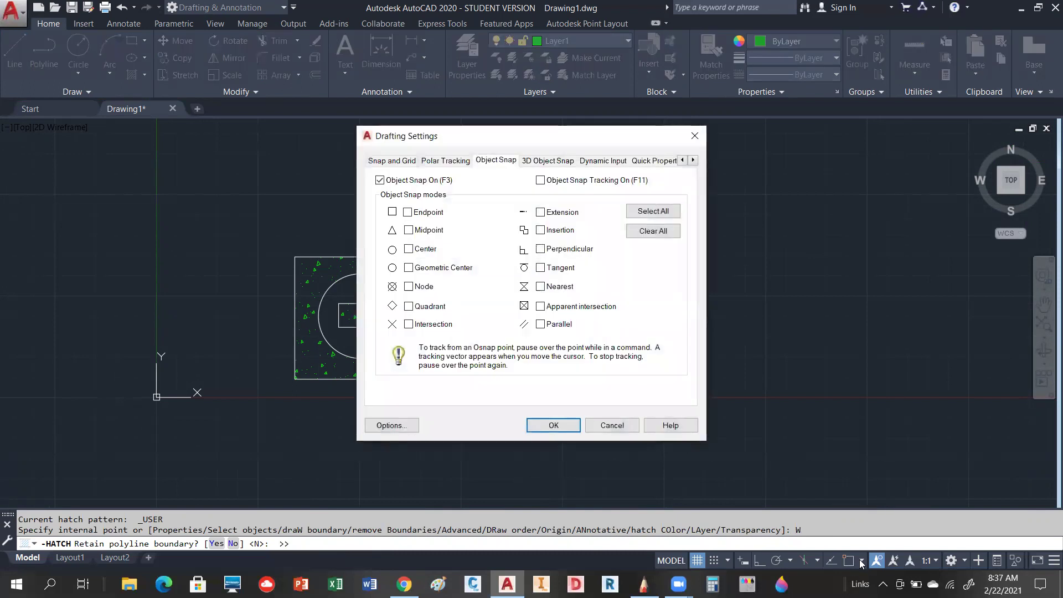
left_click(408, 212)
left_click(553, 425)
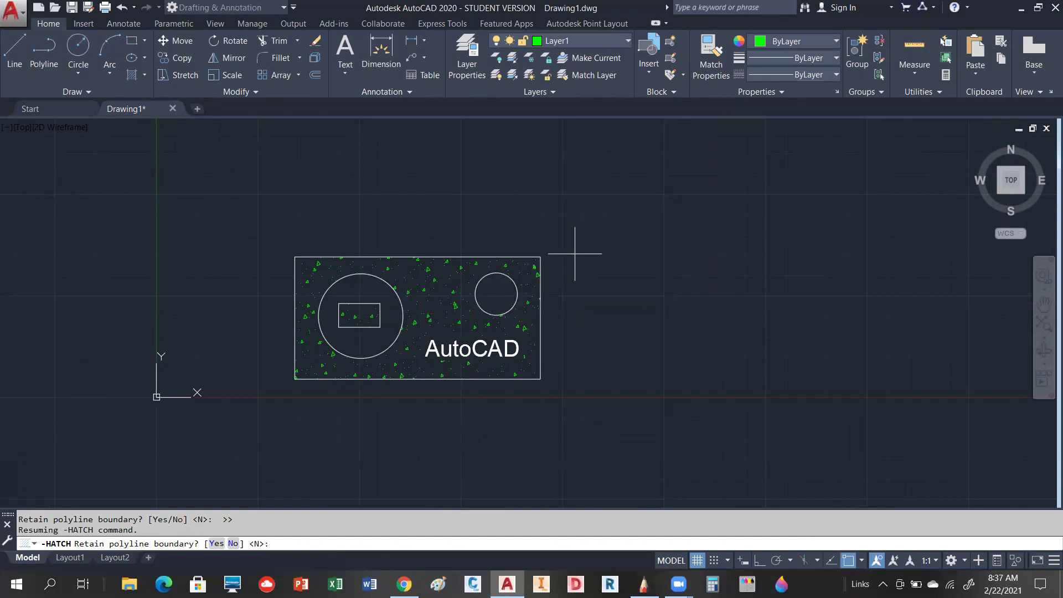
Retain the polyline boundary, outline a closed seven-point shape from the rectangle's two right-hand corners, and fill it with the current user-defined hatch.
type("y")
key("Return")
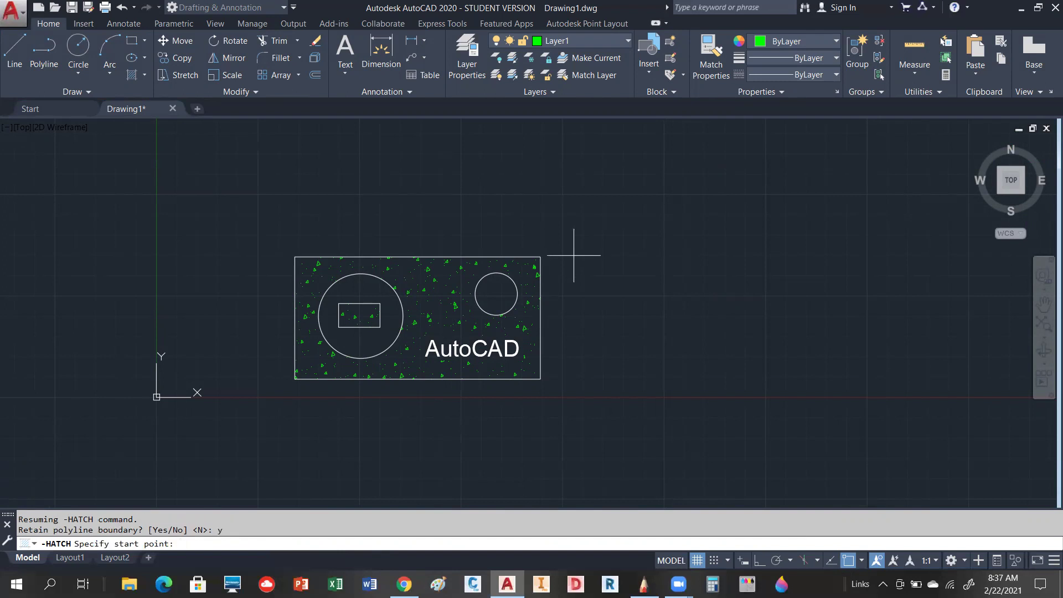
left_click(540, 257)
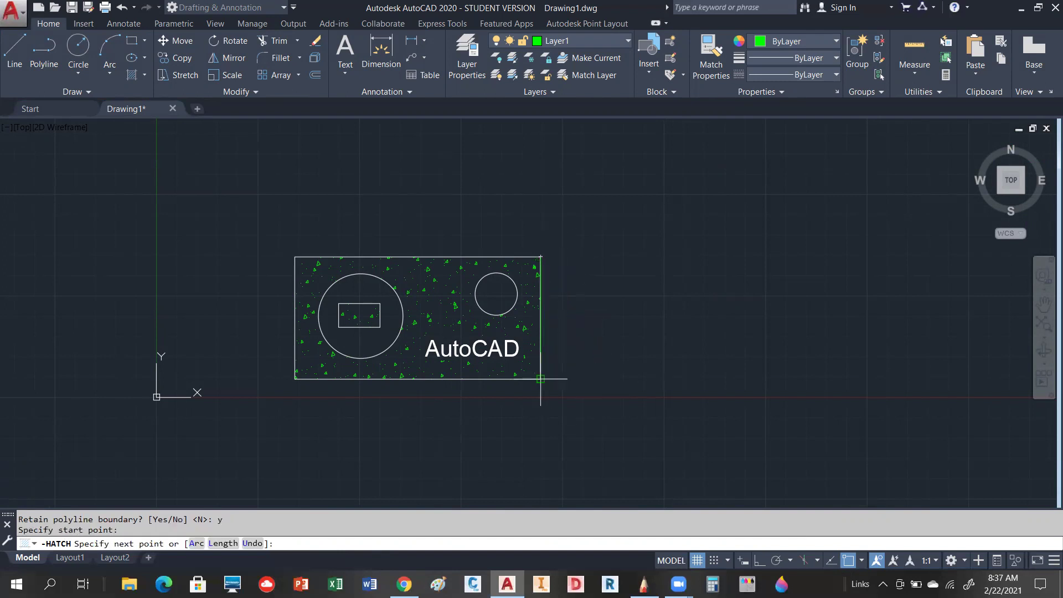
left_click(602, 417)
left_click(748, 350)
left_click(650, 325)
left_click(780, 183)
left_click(660, 140)
type("c")
key("Return")
key("Return")
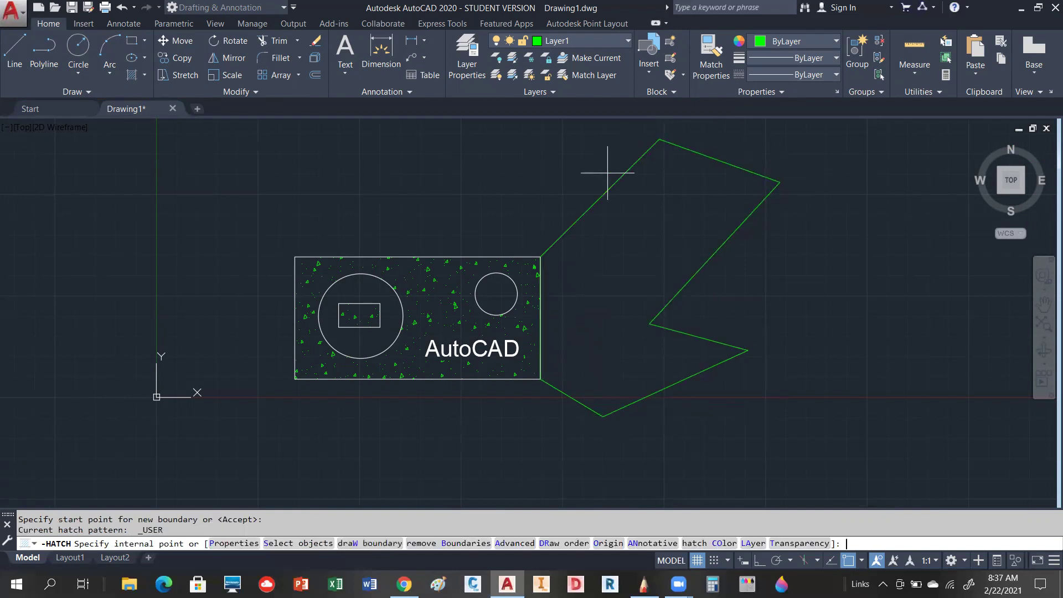
key("Return")
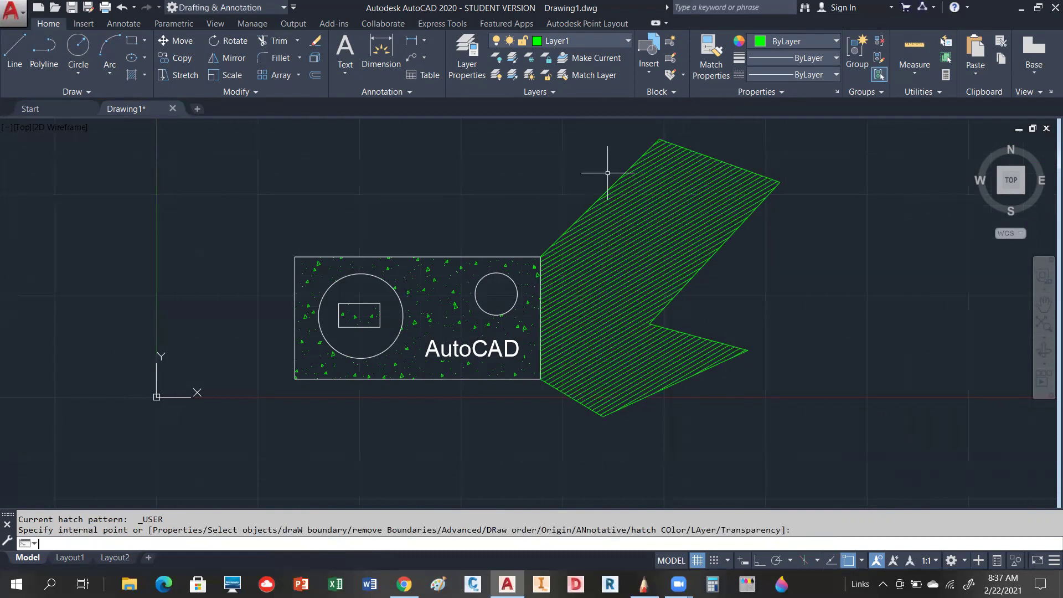
scroll(808, 316, "up", 2)
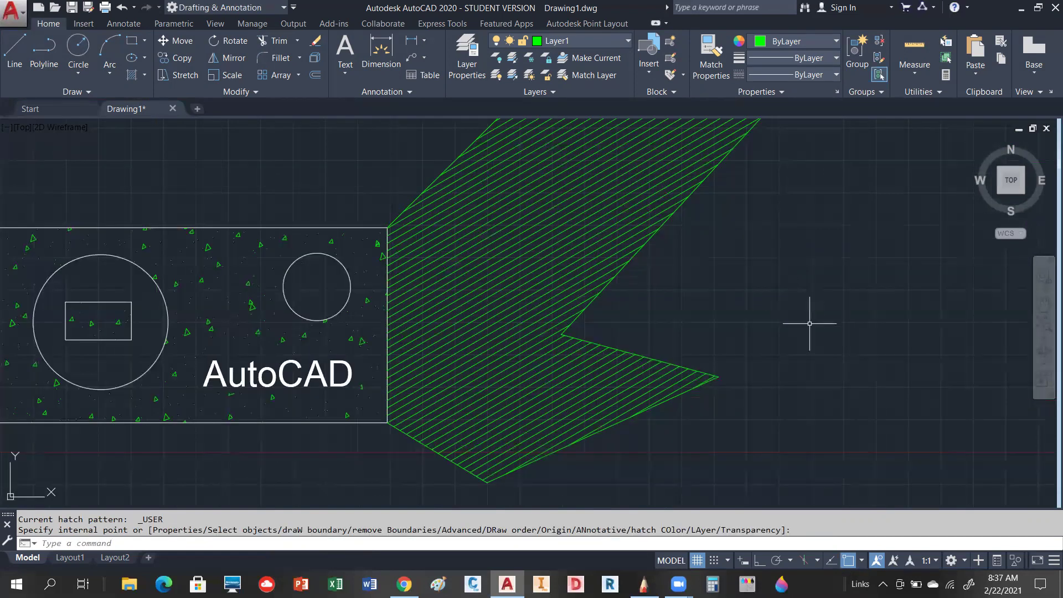
scroll(810, 323, "down", 2)
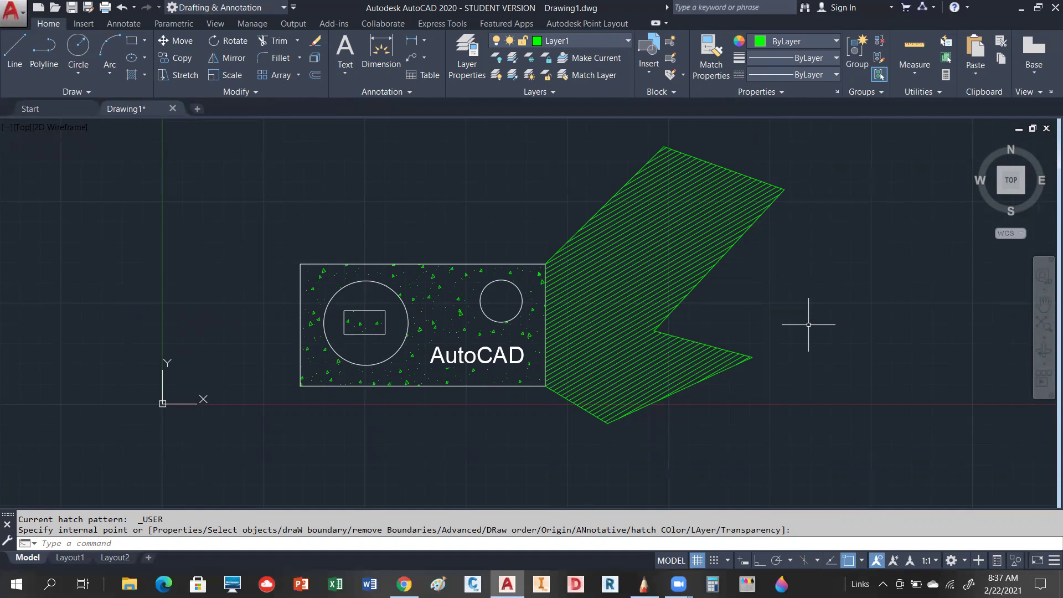
Erase the line-pattern hatch beside the rectangle together with its retained polyline boundary.
left_click(798, 174)
left_click(691, 289)
key("Delete")
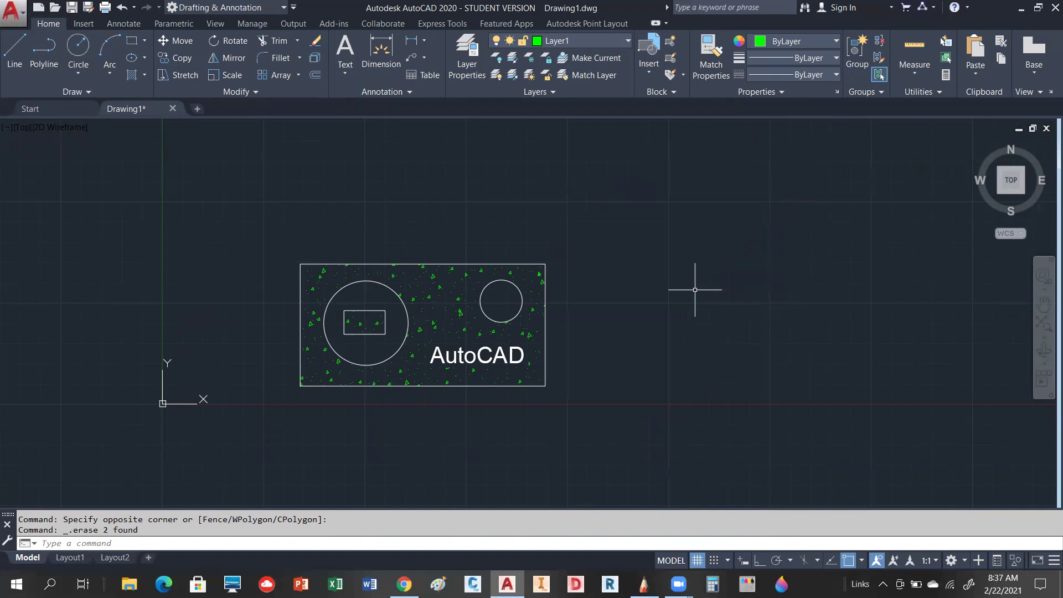
Delete the concrete hatch inside the large rectangle, leaving its outline, circles and text.
scroll(462, 338, "up", 4)
scroll(610, 260, "down", 2)
scroll(499, 267, "up", 2)
left_click(525, 239)
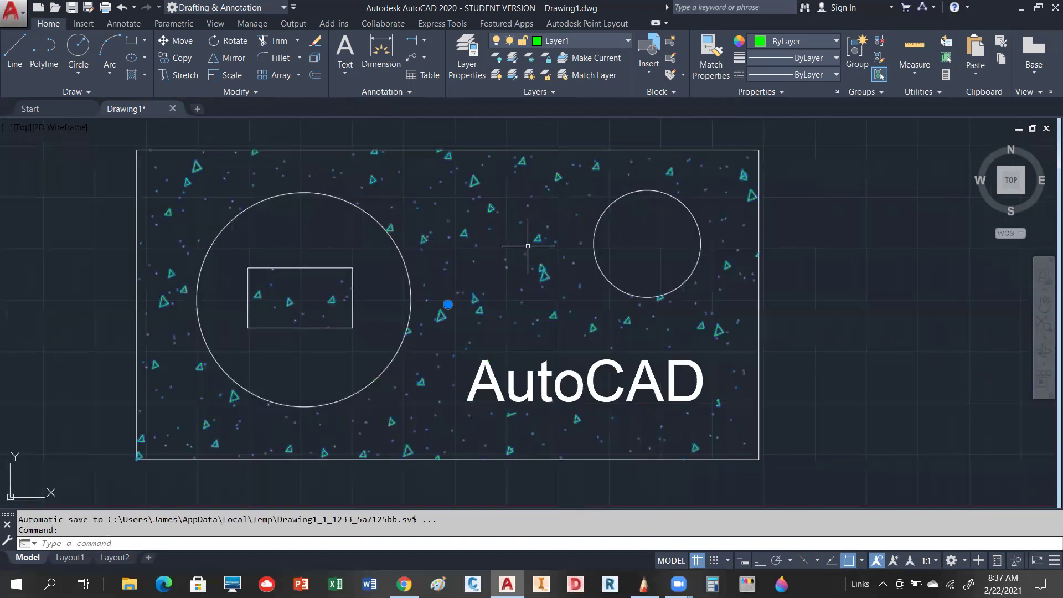
key("Delete")
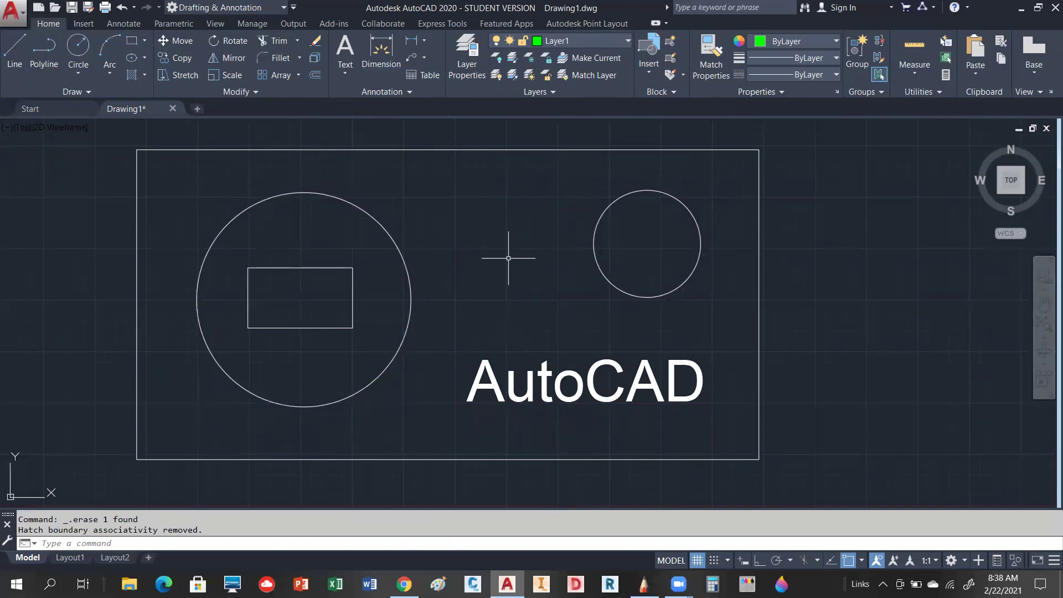
Apply a blue-to-yellow linear gradient inside the large rectangle by picking an internal point around the circles and text.
left_click(145, 75)
left_click(136, 125)
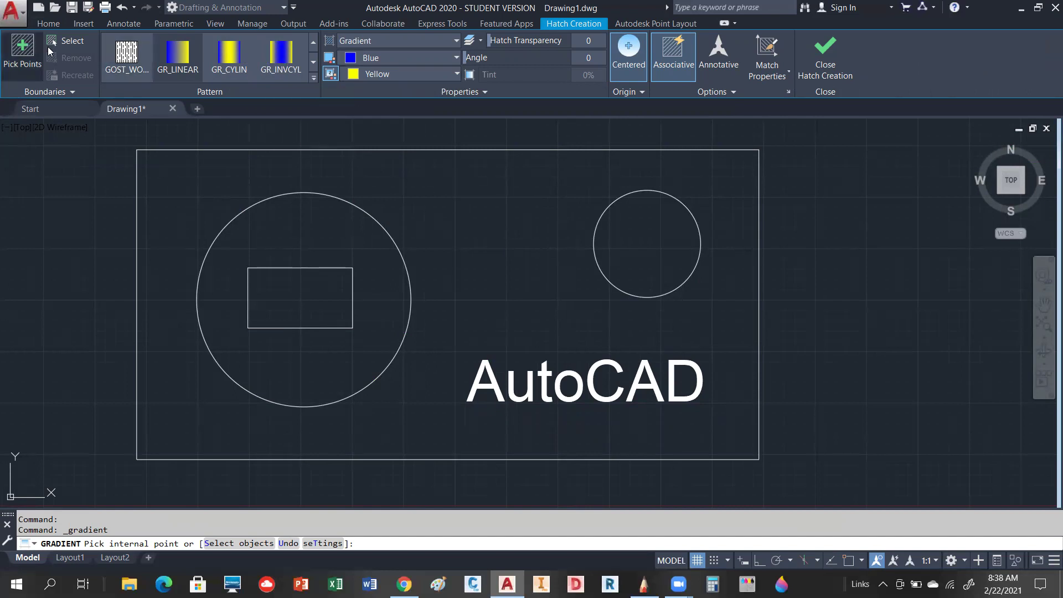
left_click(30, 45)
left_click(517, 289)
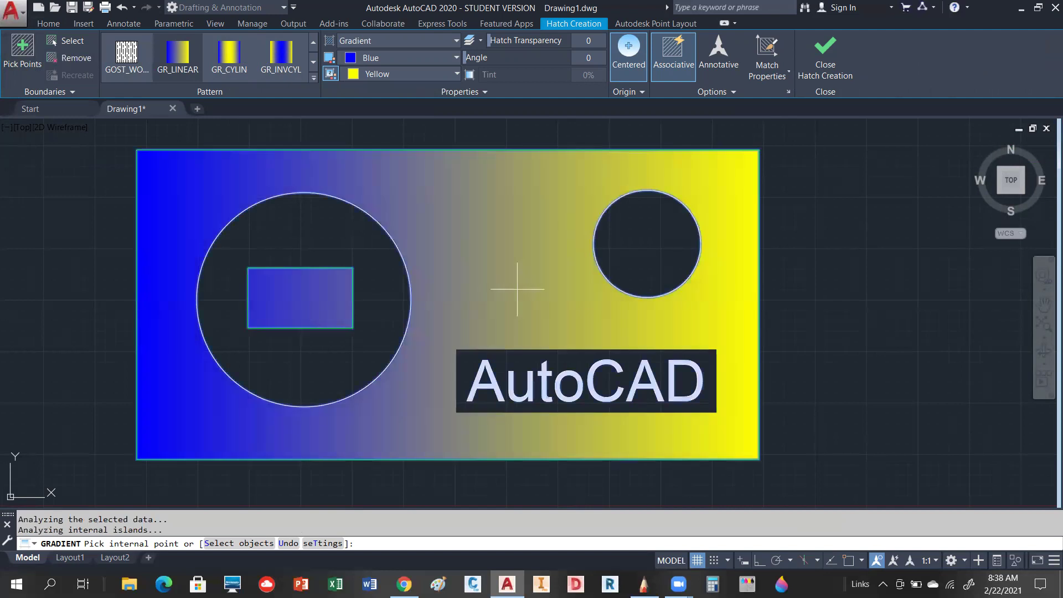
Try red 237,31,36 as the gradient's second color, settle on Green, and finish the gradient fill.
left_click(456, 73)
left_click(381, 118)
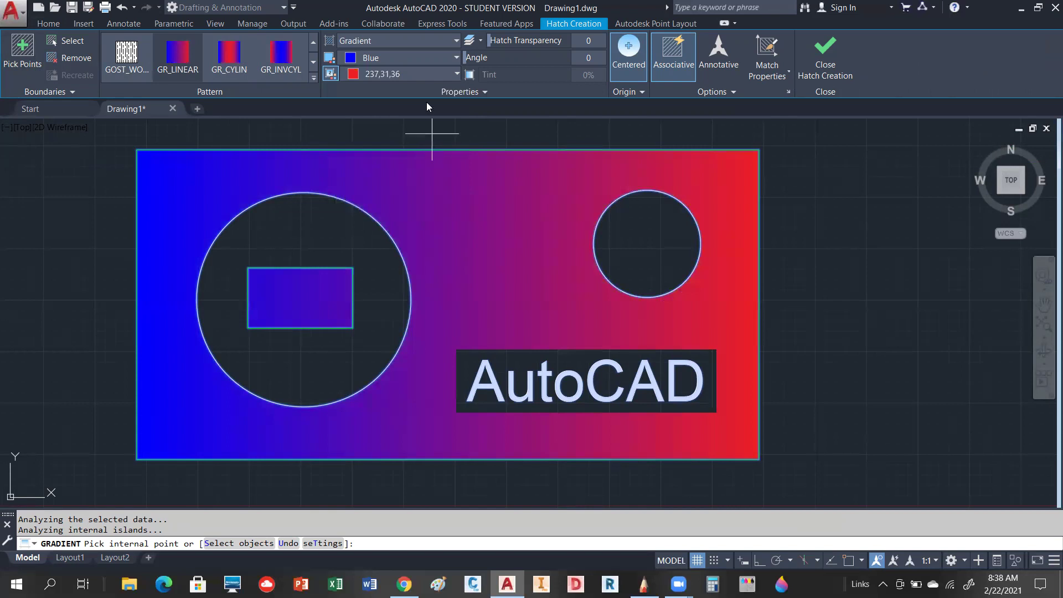
left_click(455, 73)
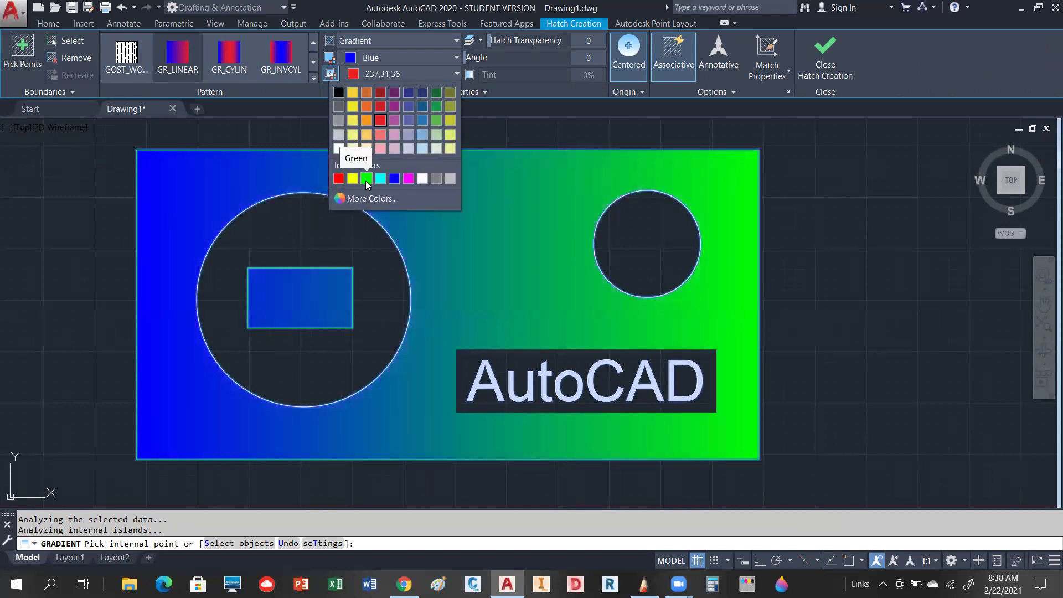
left_click(367, 179)
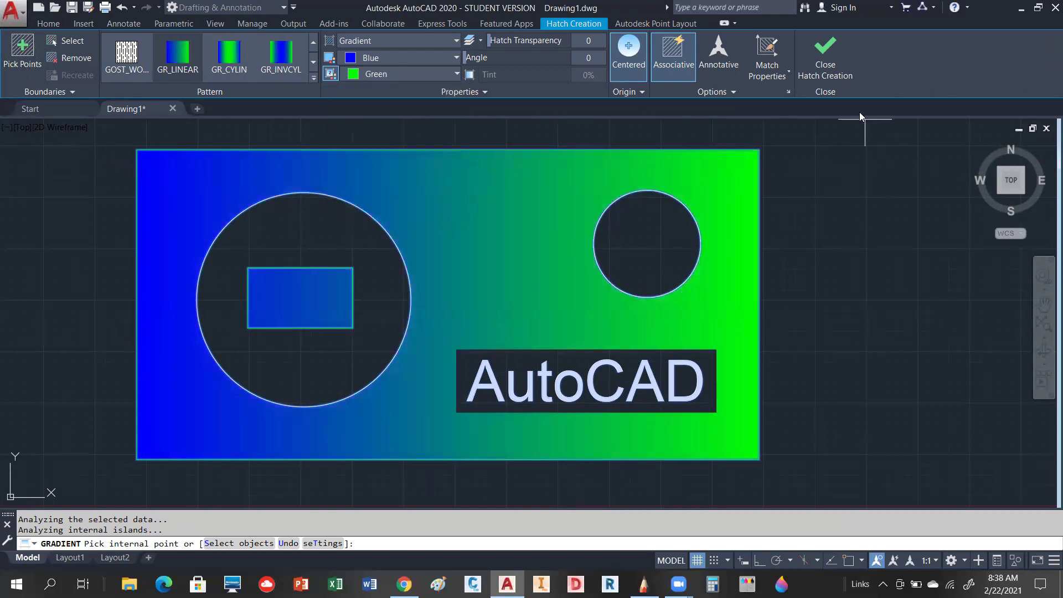
left_click(830, 49)
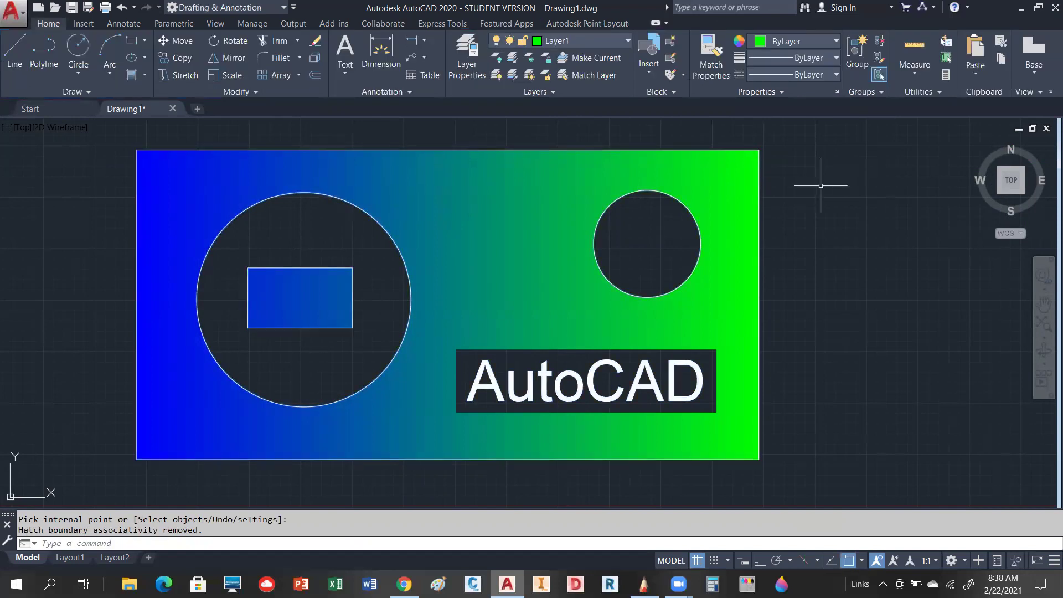
Select the gradient, rectangles, circles and text with a crossing window and erase them all.
scroll(944, 251, "down", 2)
scroll(945, 251, "up", 2)
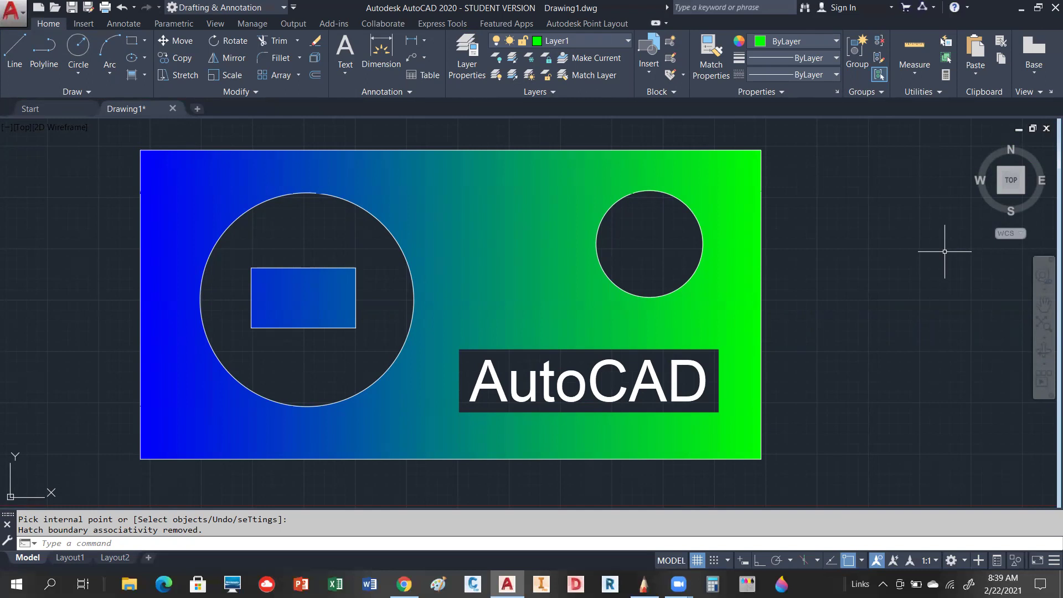
scroll(847, 290, "down", 2)
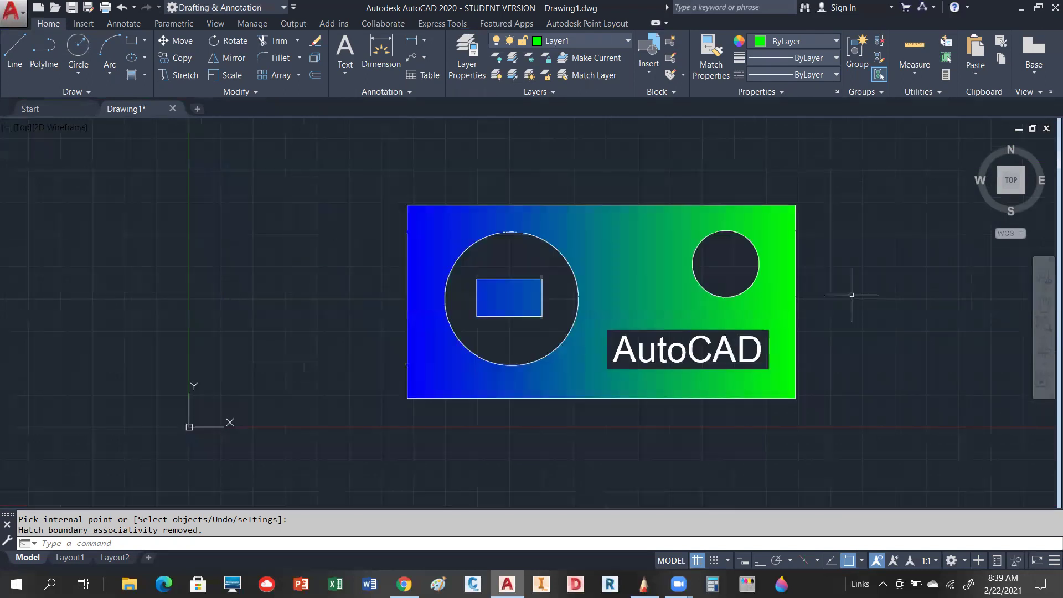
left_click(856, 181)
left_click(270, 453)
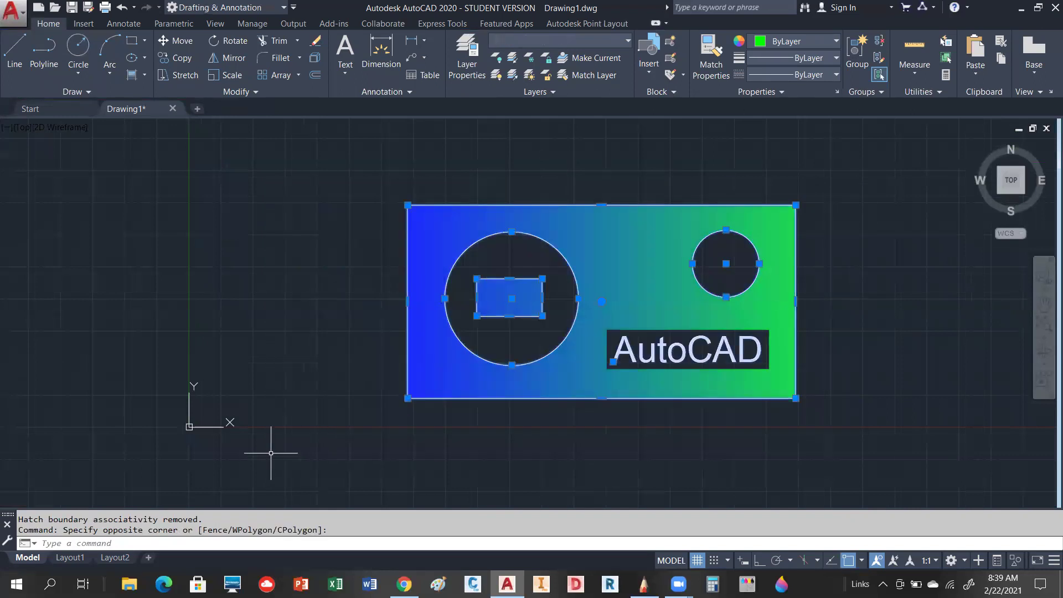
key("Delete")
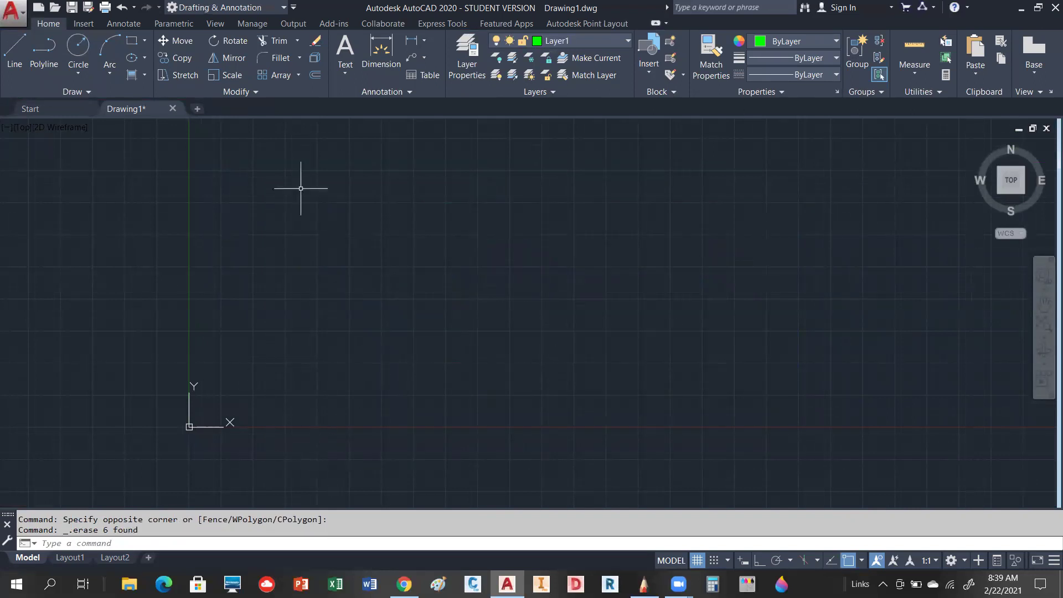
Make layer 0 the current layer in the Layer Properties Manager and close the manager.
left_click(467, 56)
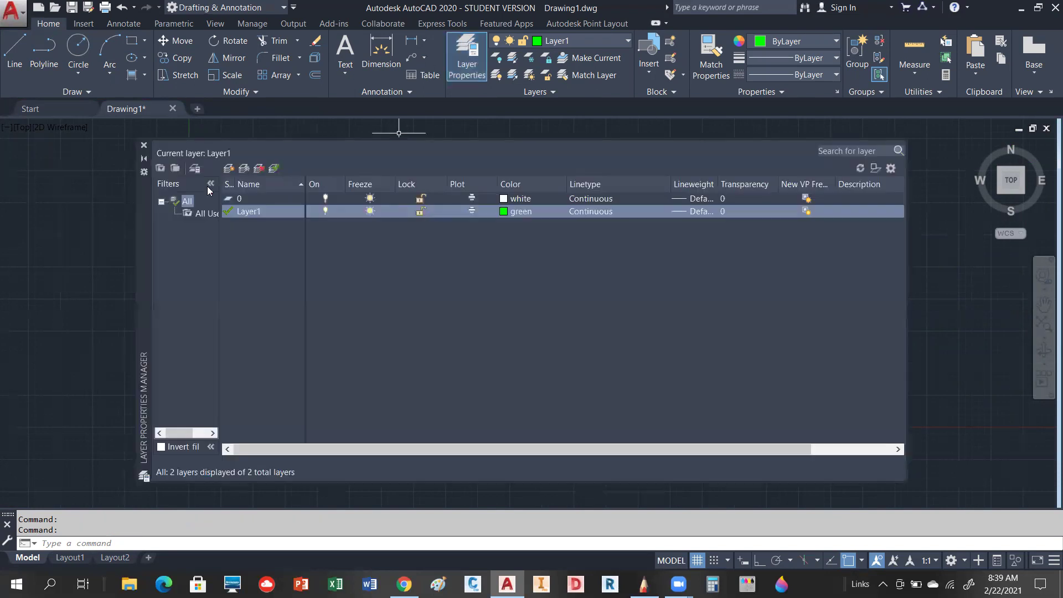
double_click(228, 198)
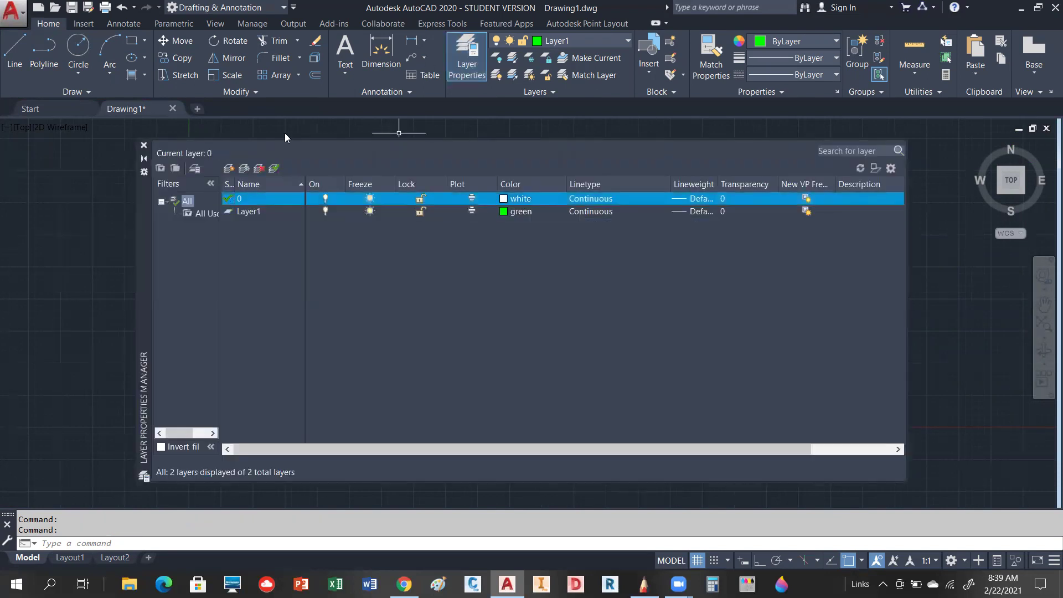
left_click(143, 145)
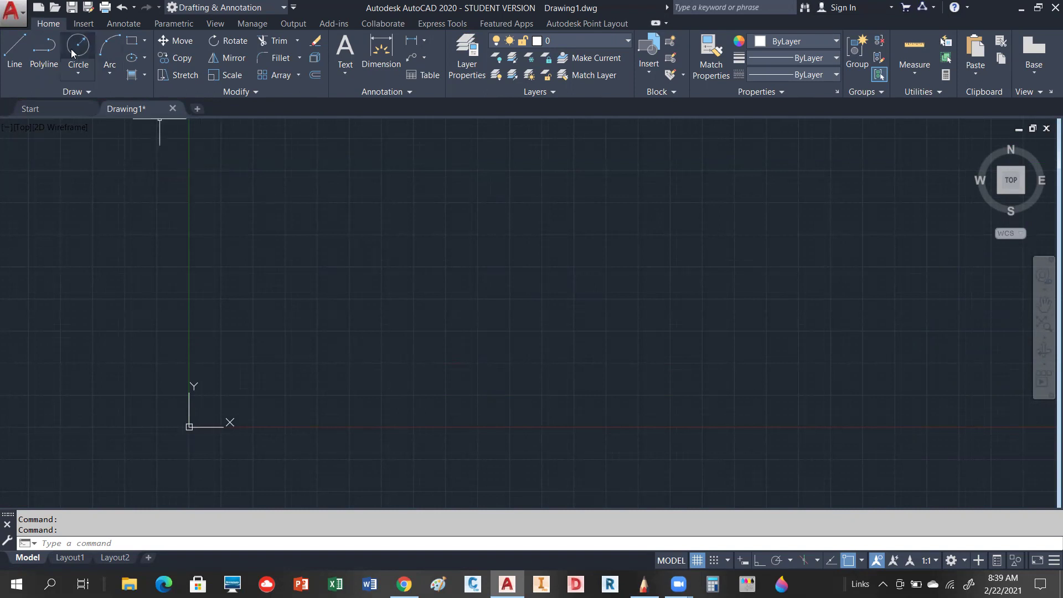
Draw a single diagonal line rising to the right in the empty drawing area.
left_click(14, 48)
left_click(297, 314)
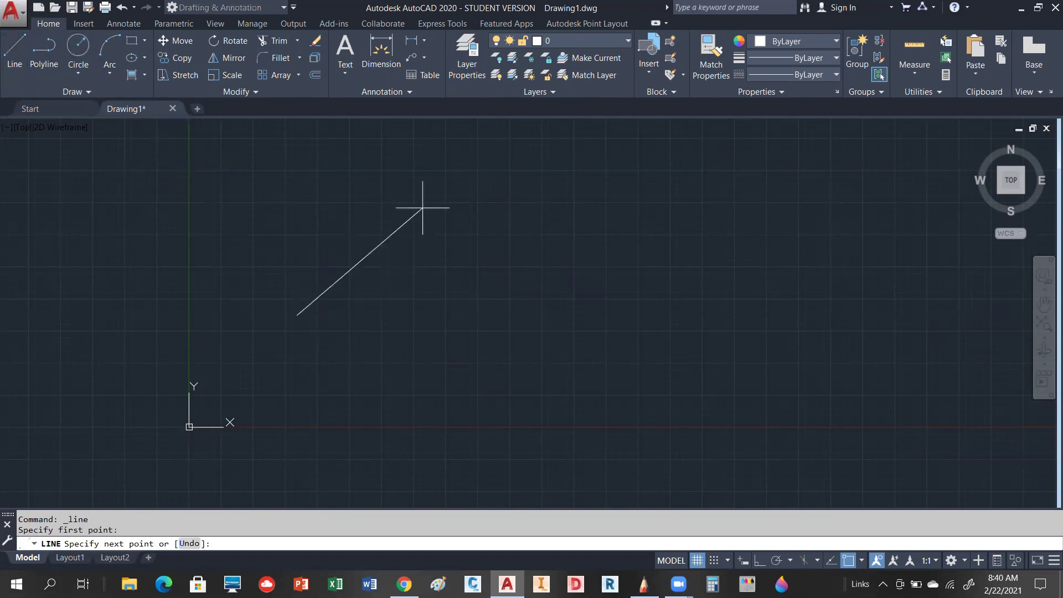
left_click(480, 177)
right_click(568, 190)
left_click(593, 199)
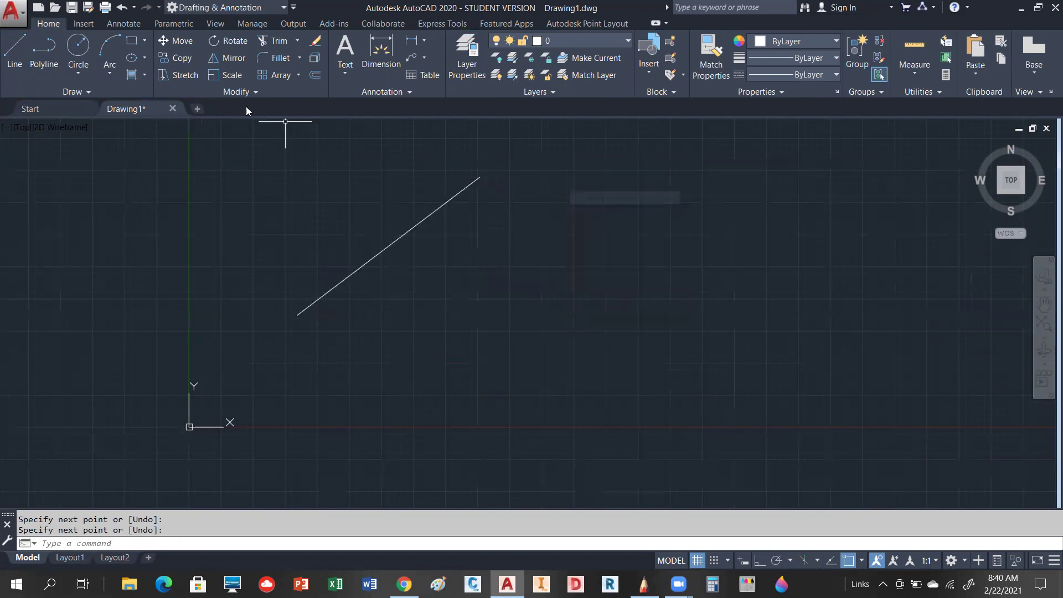
Draw a wide rectangle to the right of the diagonal line by its two opposite corners.
left_click(131, 41)
left_click(733, 220)
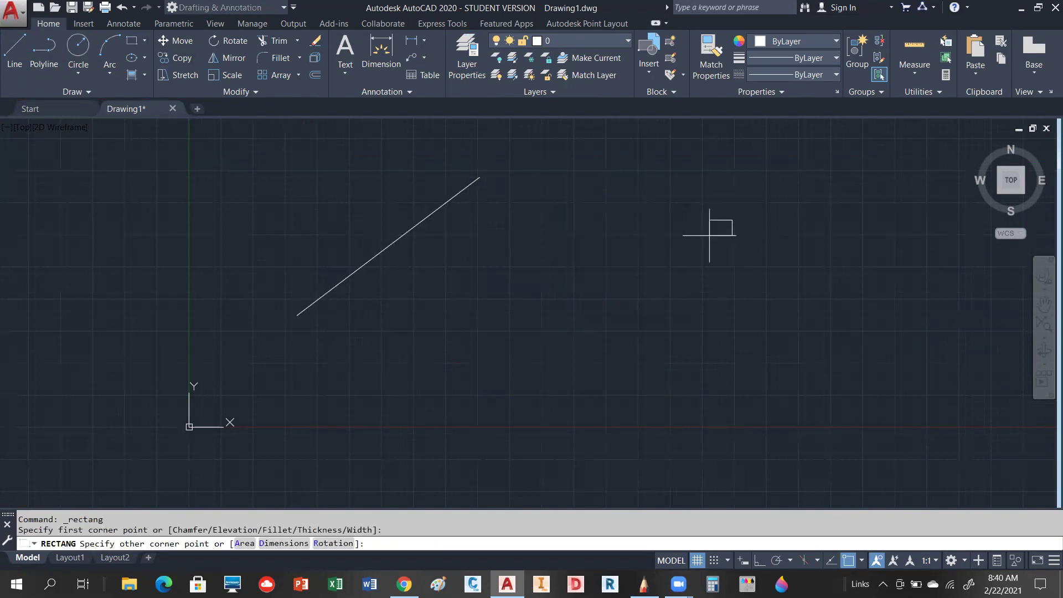
left_click(560, 292)
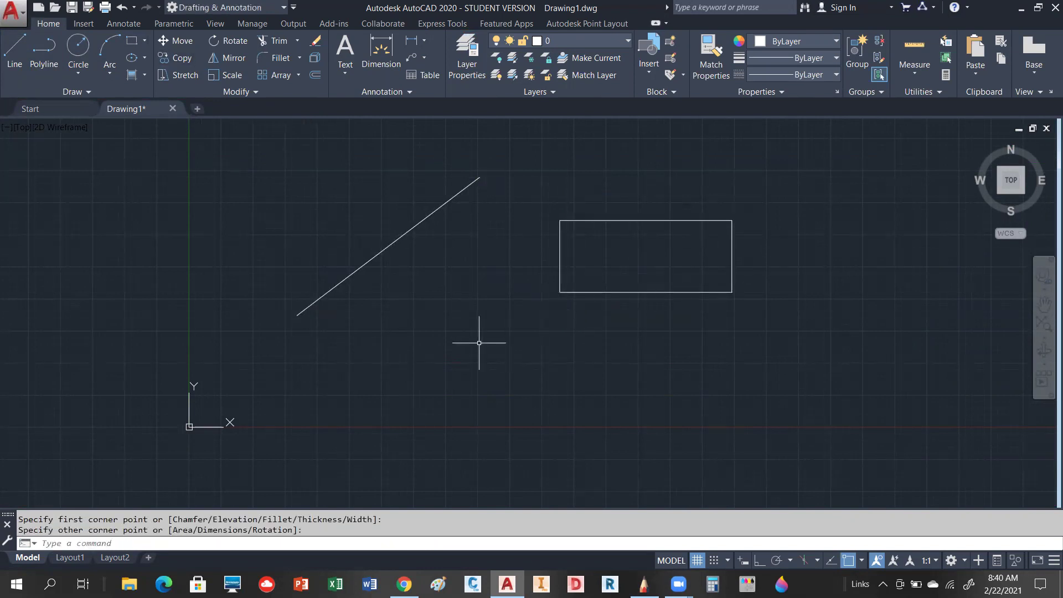
Draw a circle by center and radius below the diagonal line.
left_click(88, 56)
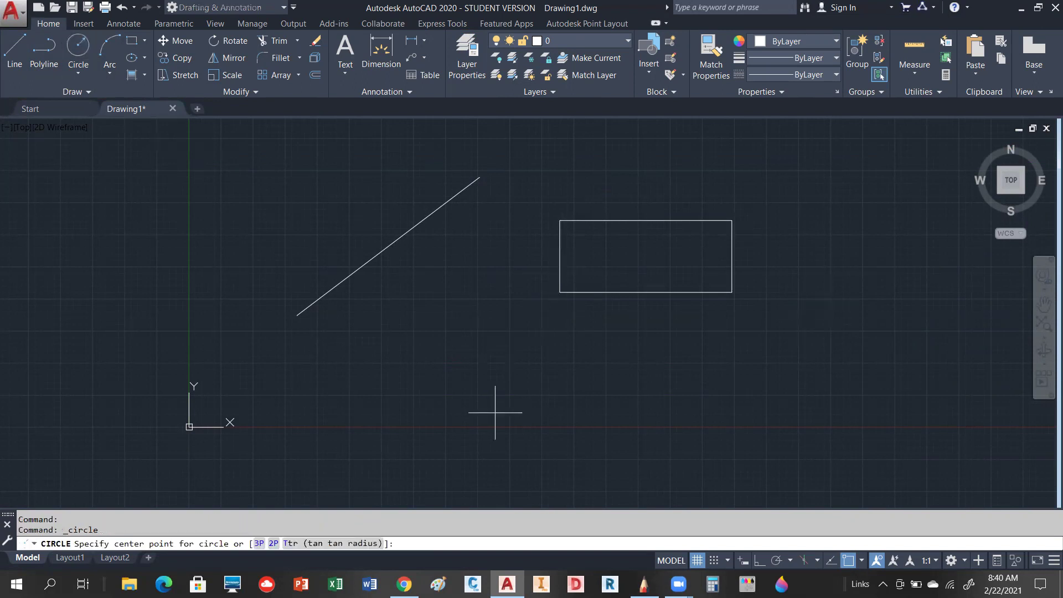
left_click(443, 381)
left_click(405, 441)
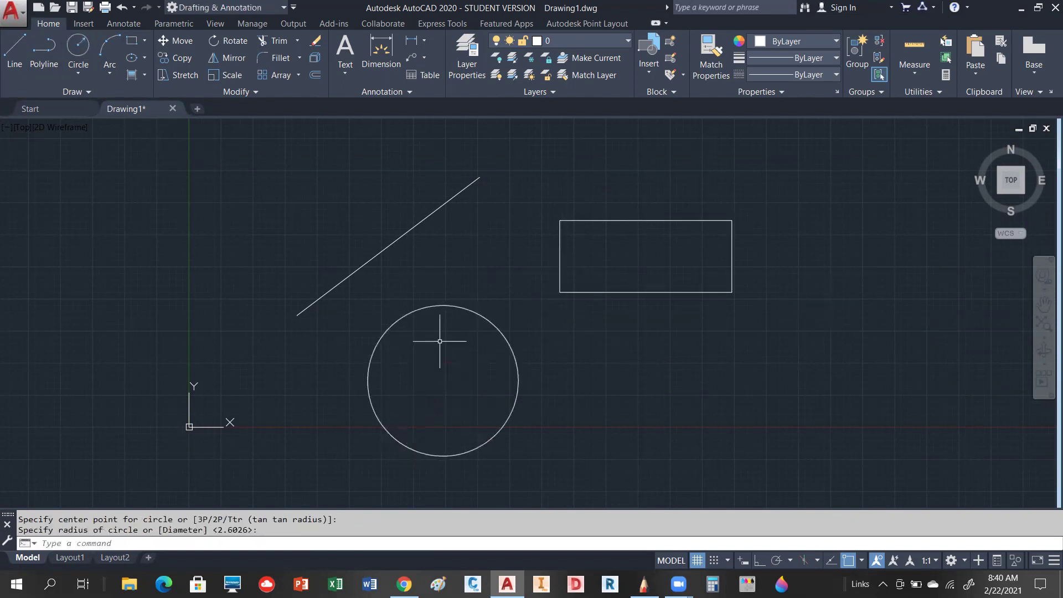
Add a horizontal linear dimension about 11.99 units long below the rectangle and zoom to the drawing extents.
left_click(411, 40)
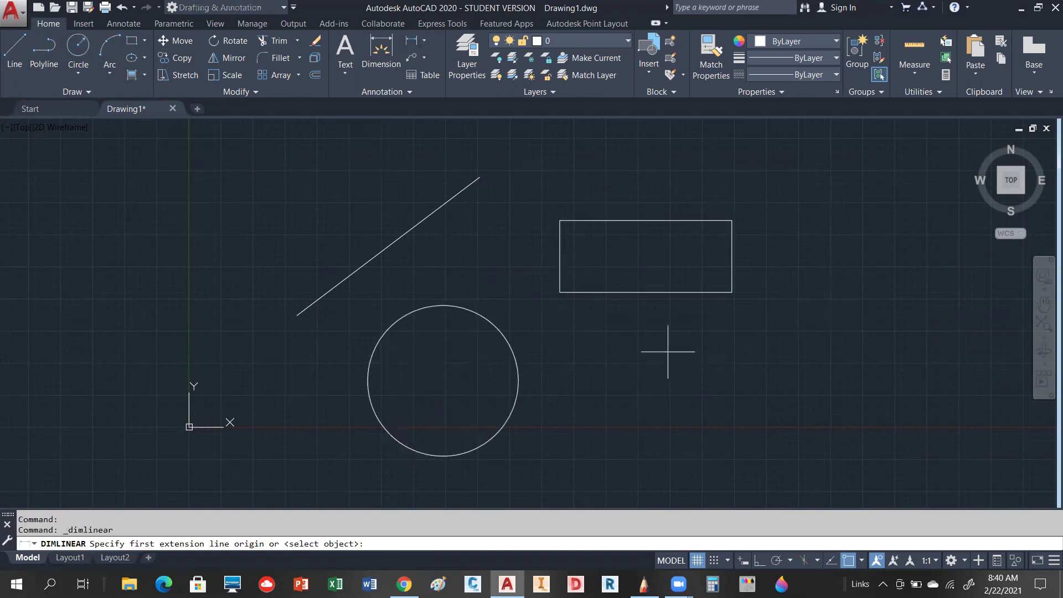
left_click(583, 399)
left_click(736, 406)
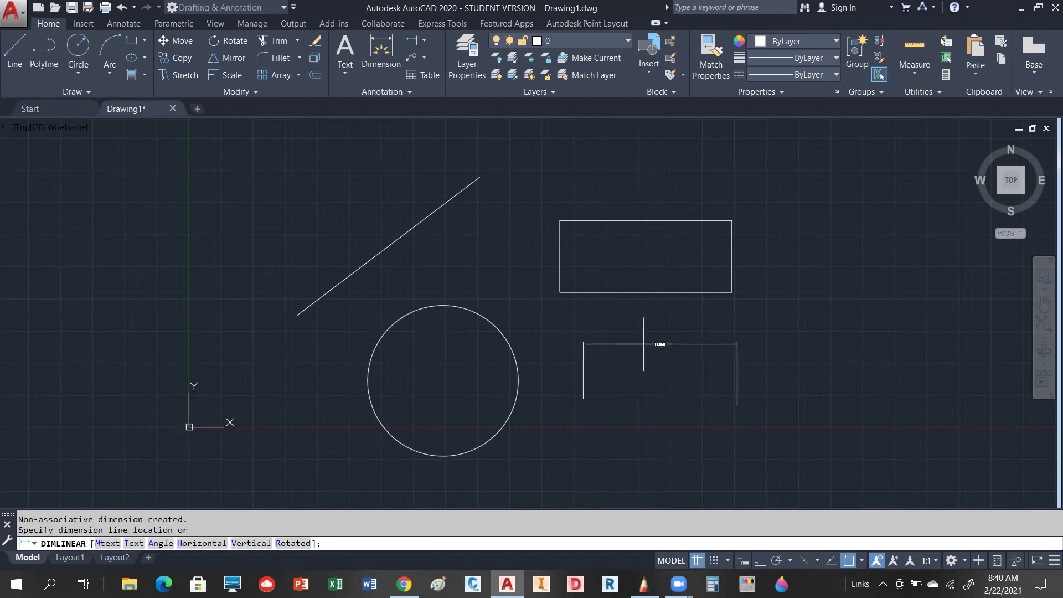
left_click(659, 344)
scroll(787, 332, "up", 2)
scroll(819, 337, "down", 2)
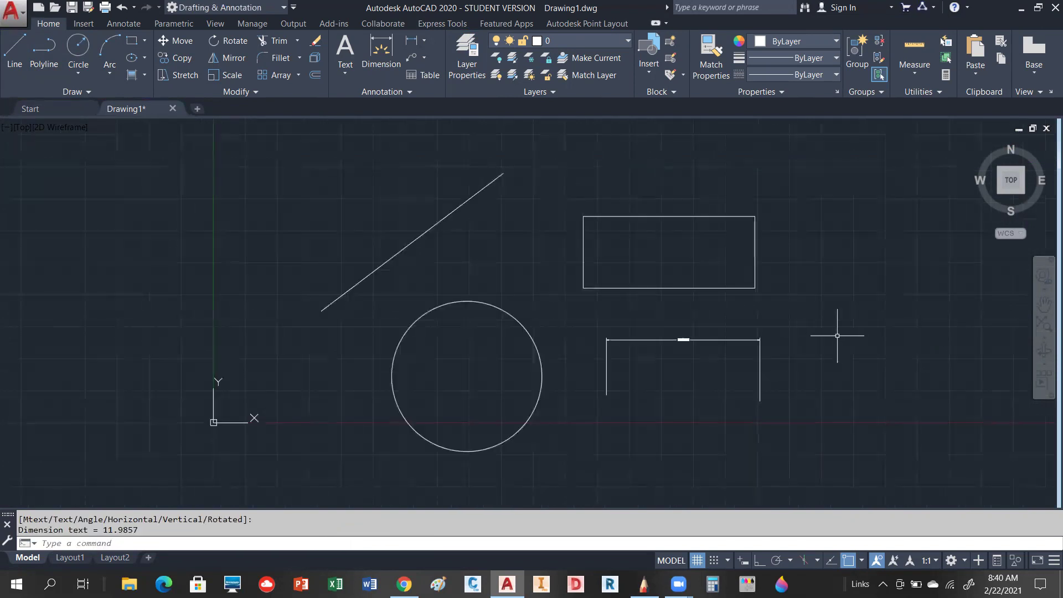
type("z")
key("Return")
type("e")
key("Return")
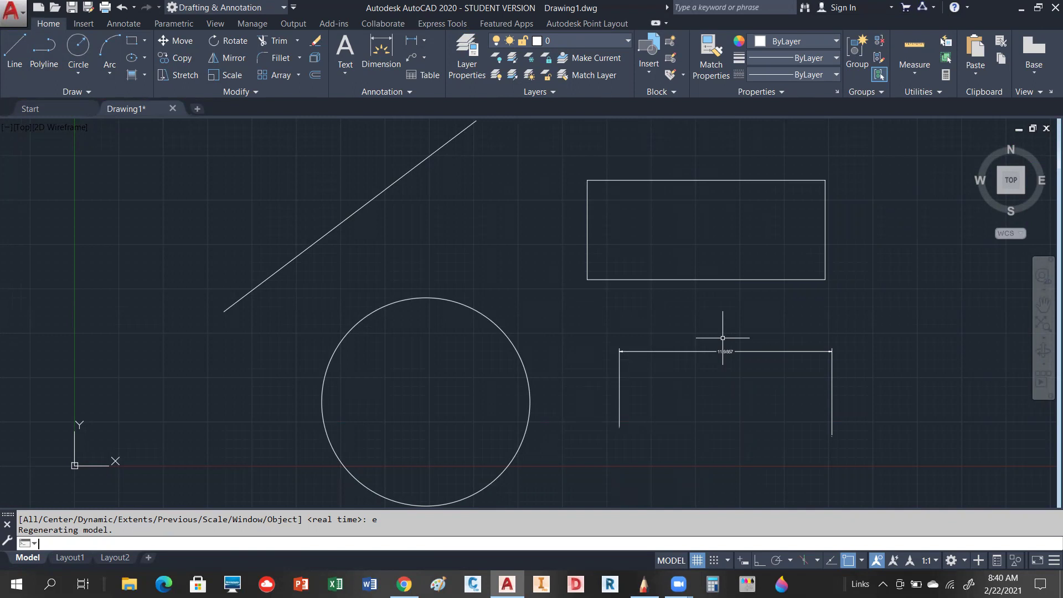
Select the rectangle, examine the grips at its corners and edge midpoints, and clear the selection.
scroll(830, 380, "up", 2)
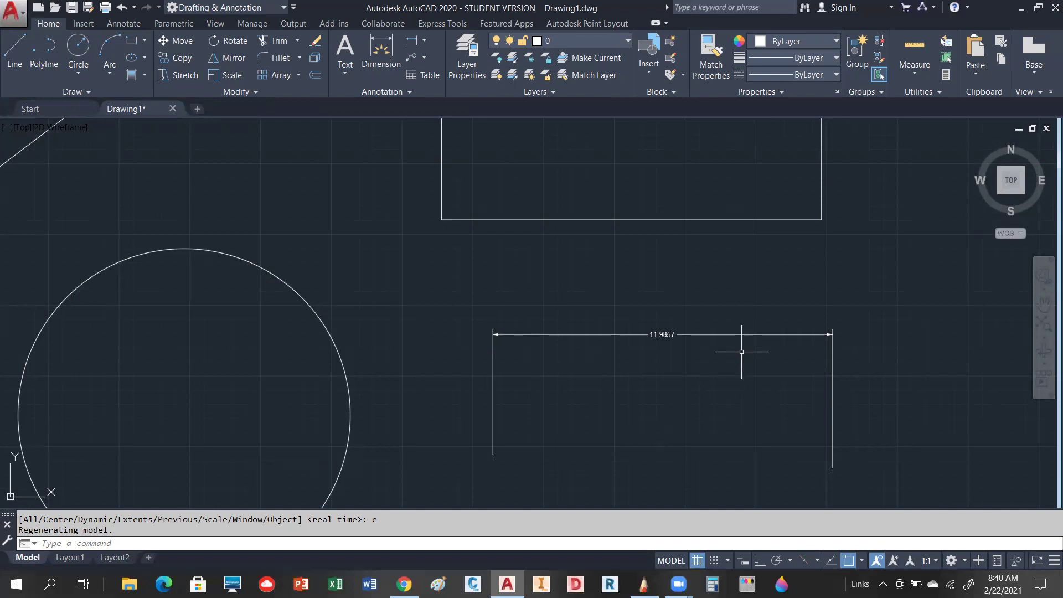
left_click(712, 219)
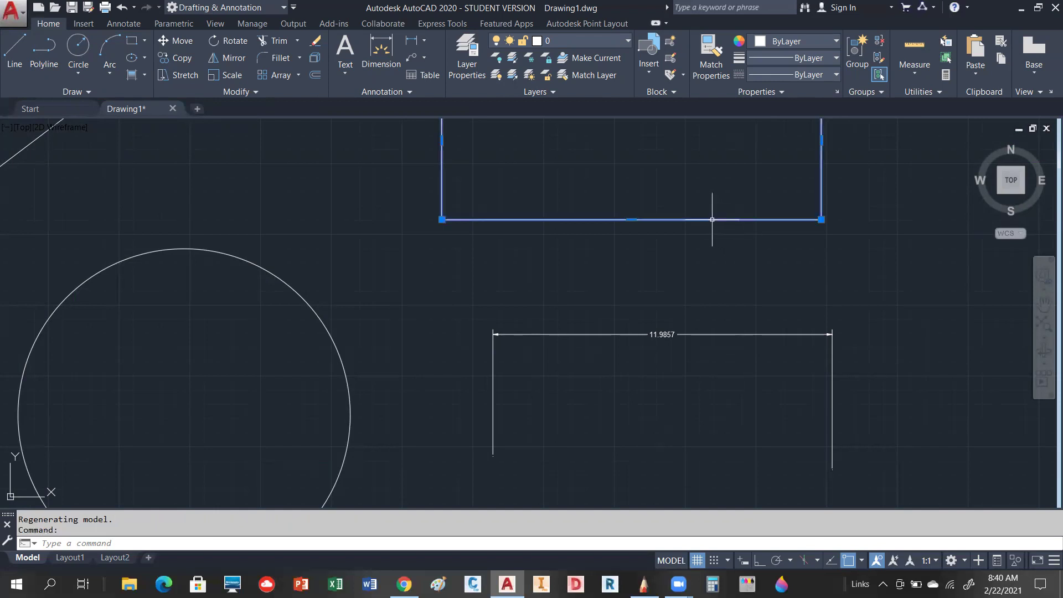
scroll(874, 268, "down", 4)
scroll(879, 249, "up", 6)
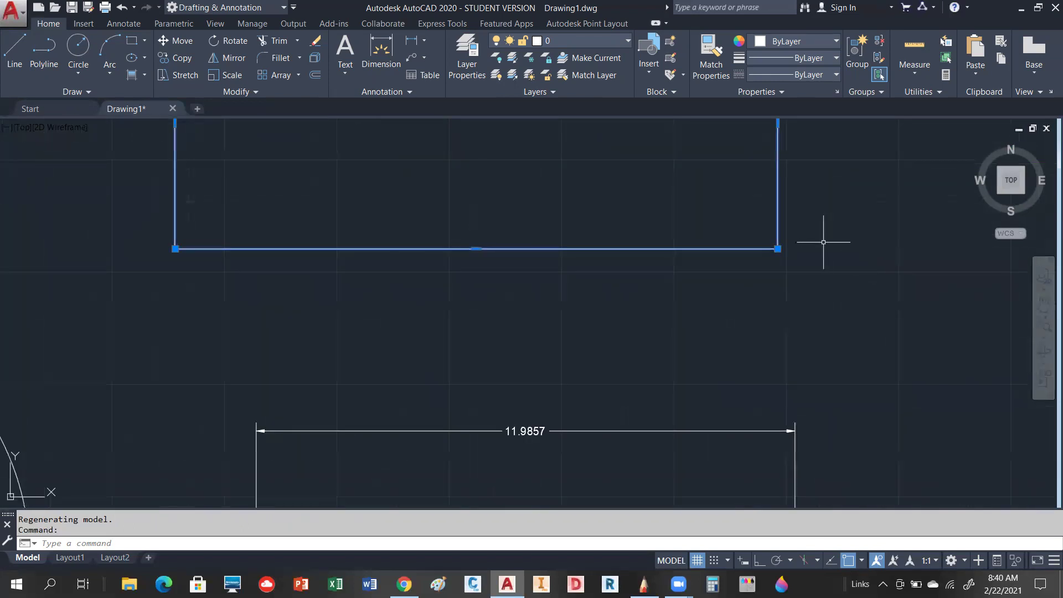
scroll(823, 242, "up", 2)
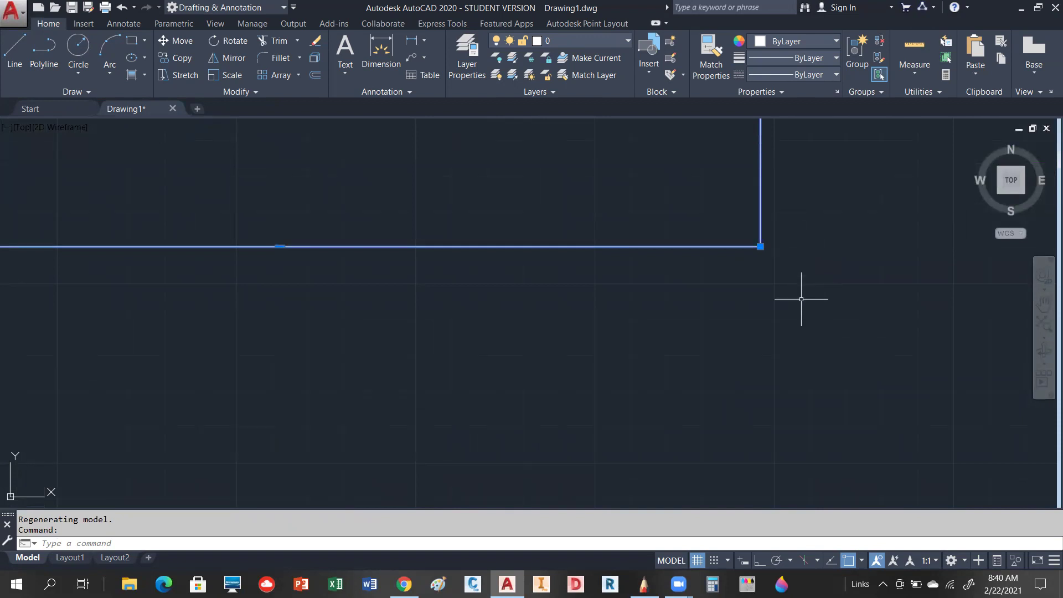
scroll(801, 299, "down", 2)
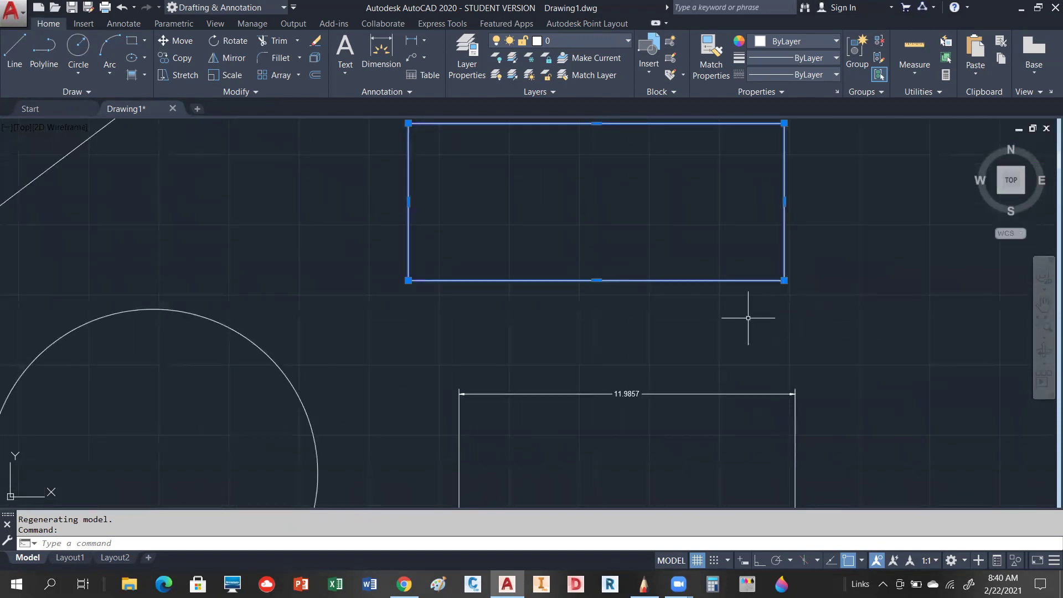
scroll(750, 313, "down", 4)
scroll(742, 332, "up", 2)
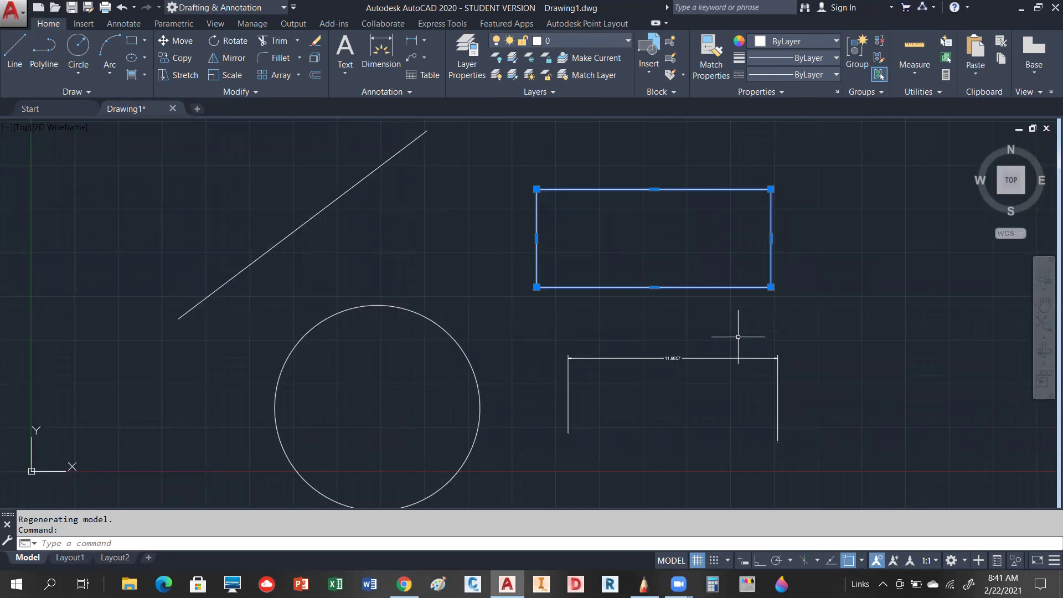
scroll(739, 337, "down", 2)
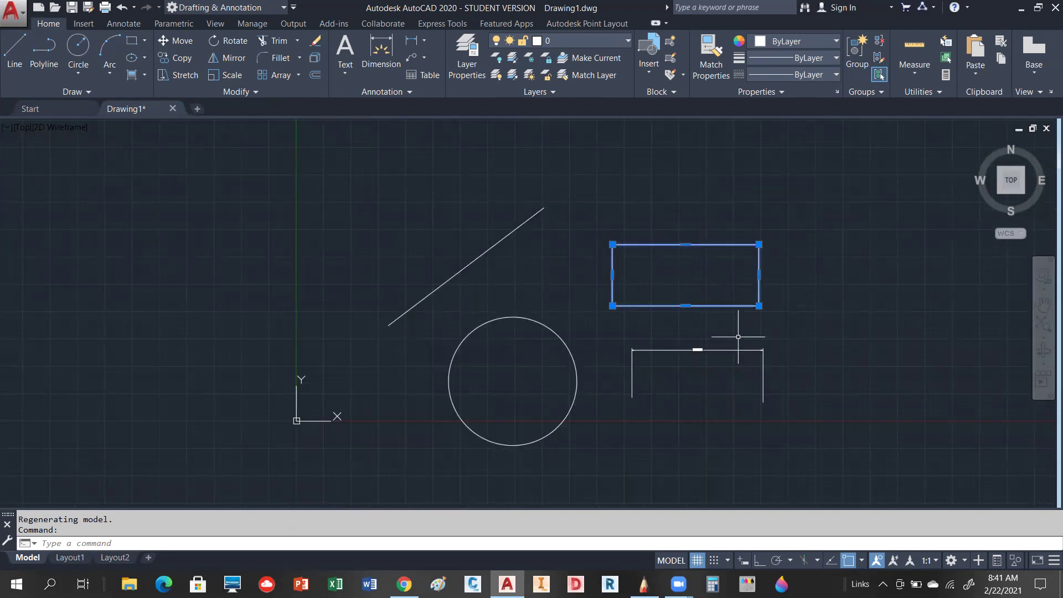
scroll(747, 329, "up", 2)
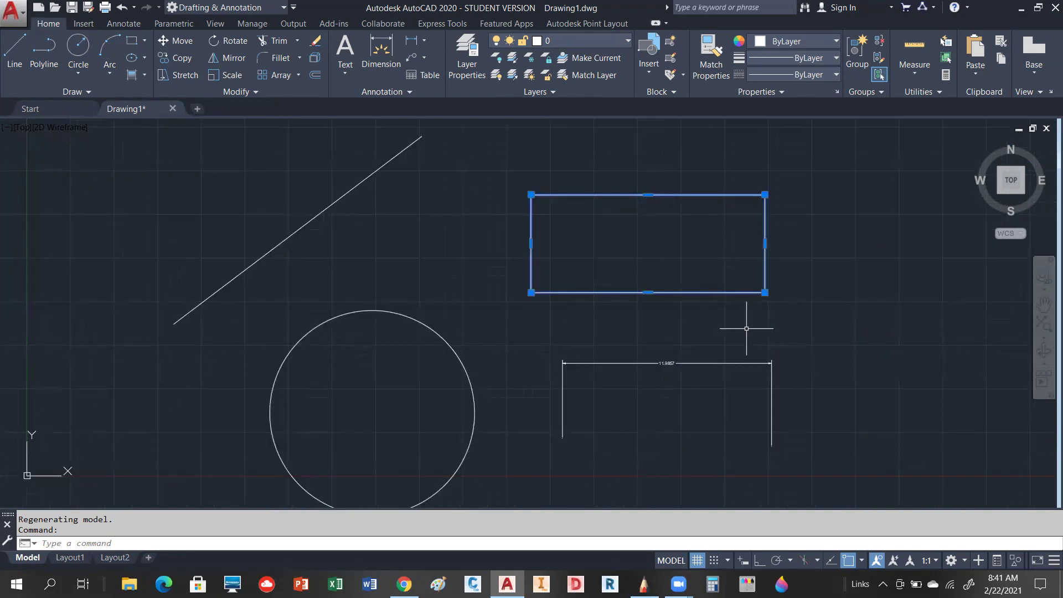
key("Escape")
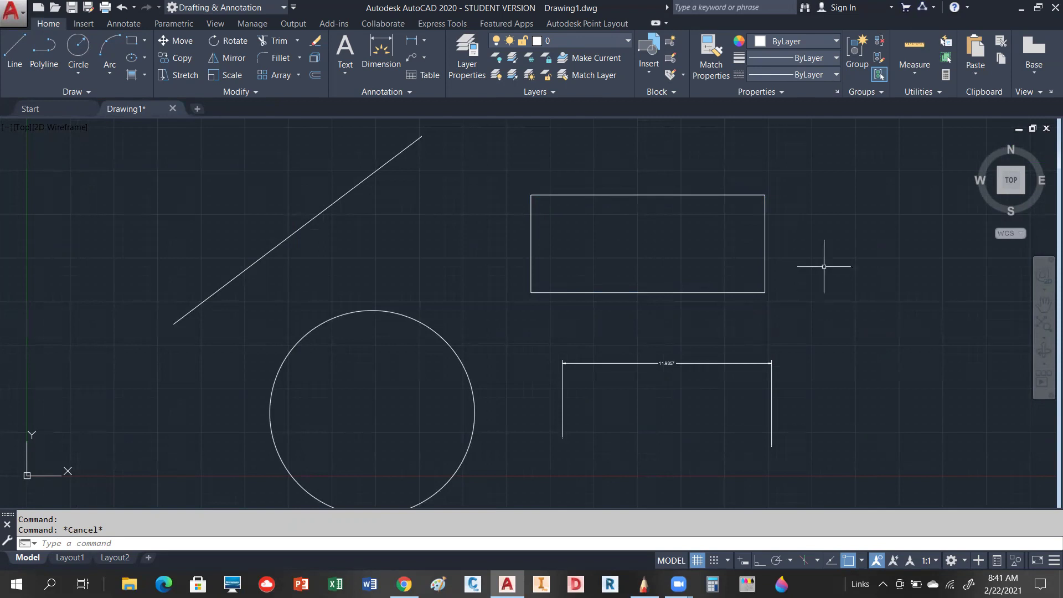
Turn off Show grips in the selection options and accept the change.
right_click(861, 187)
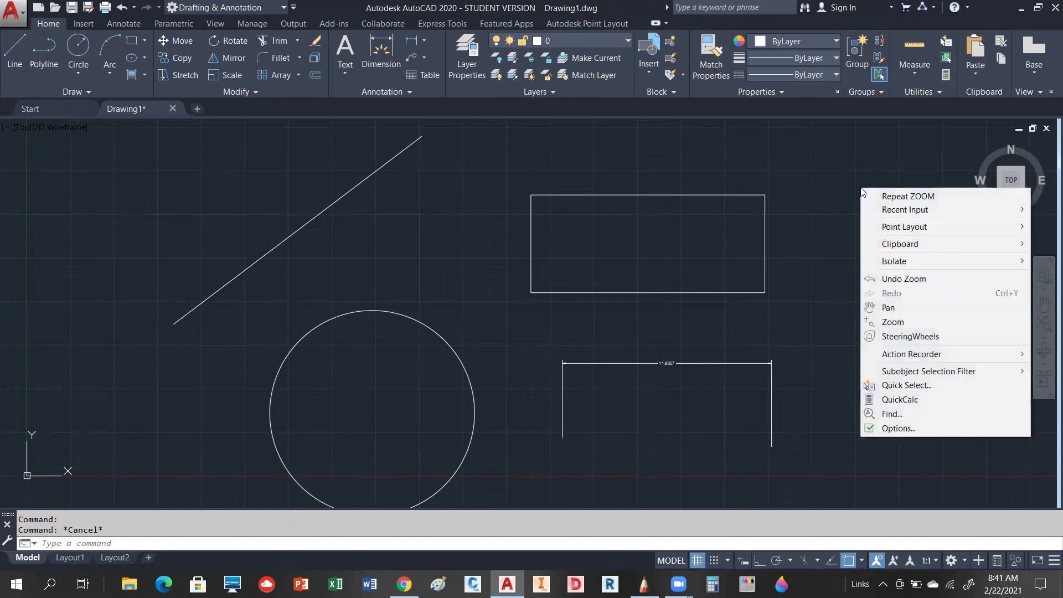
left_click(897, 429)
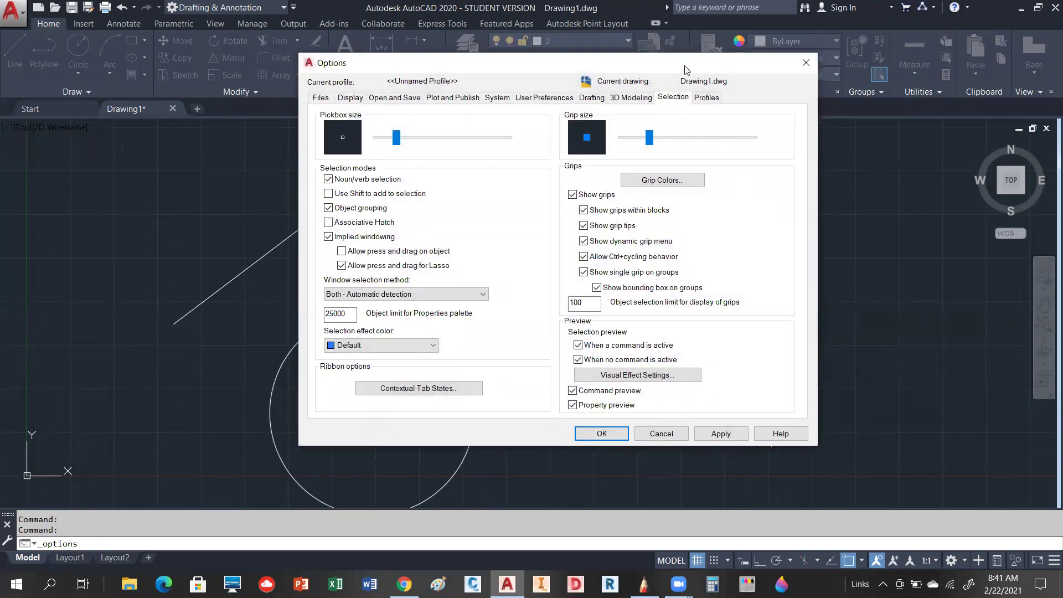
left_click_drag(685, 69, 785, 70)
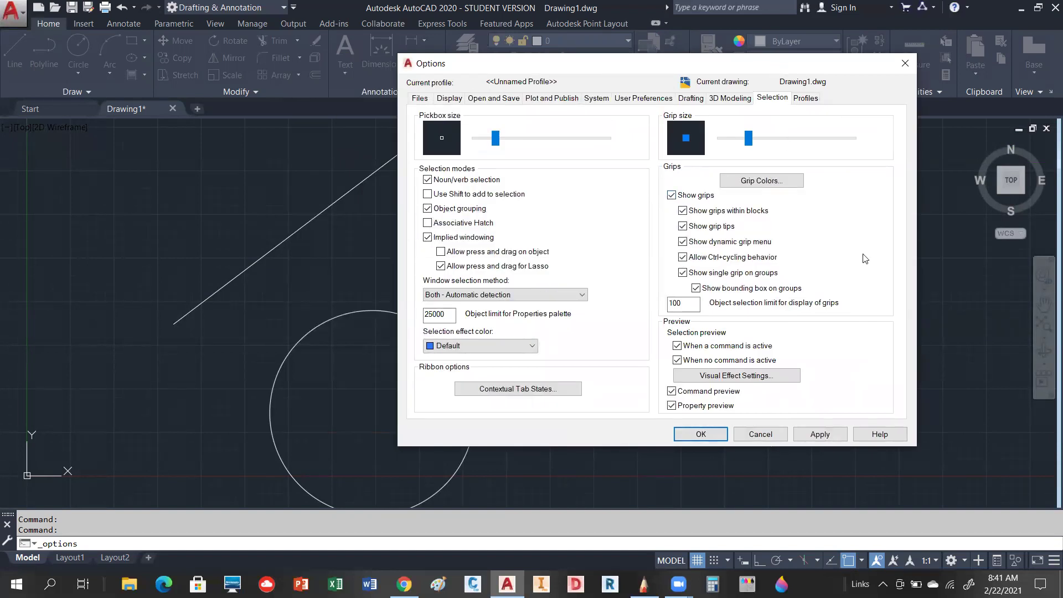
left_click(672, 195)
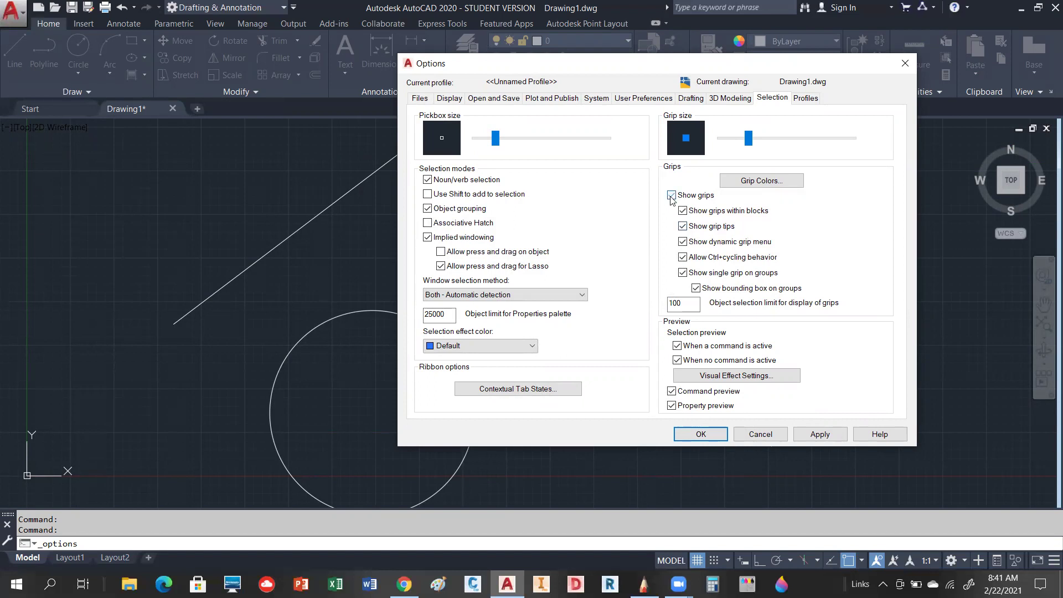
left_click(702, 435)
Select the rectangle to check how its selection is displayed with grips disabled, and deselect it.
left_click(705, 292)
scroll(764, 190, "up", 5)
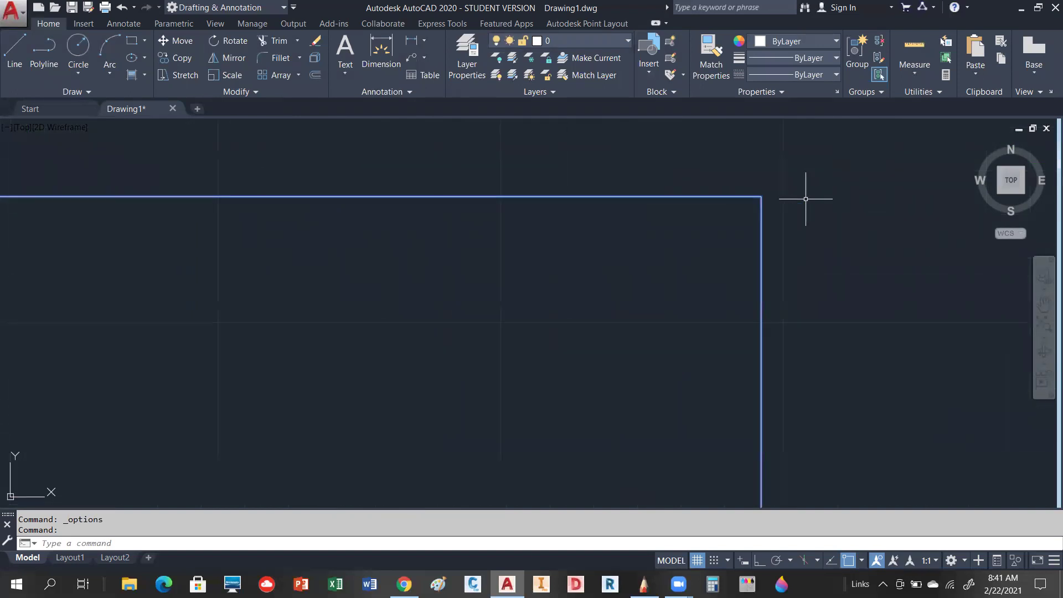
scroll(698, 237, "down", 5)
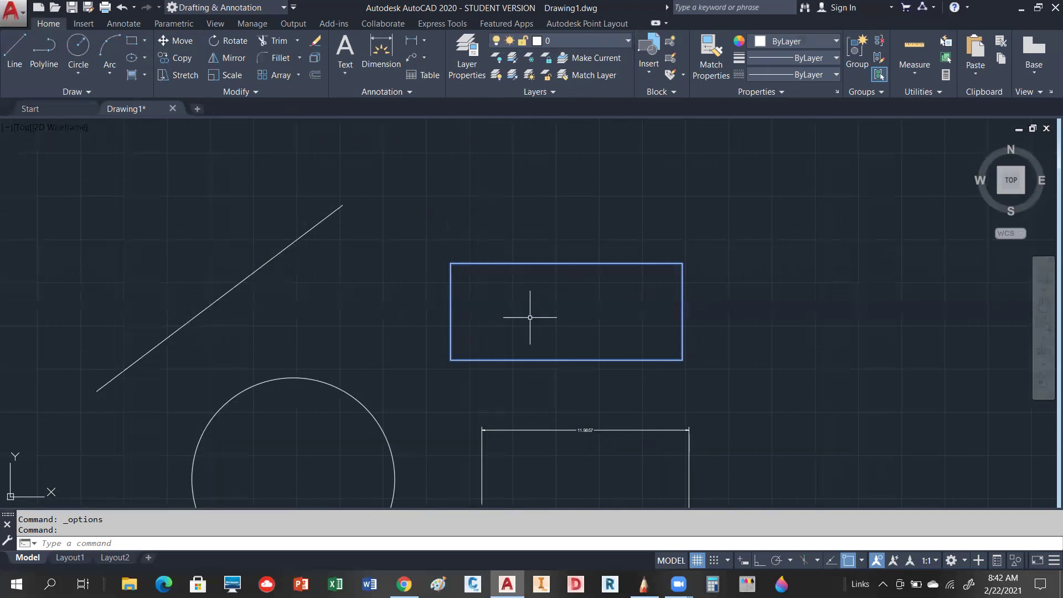
key("Escape")
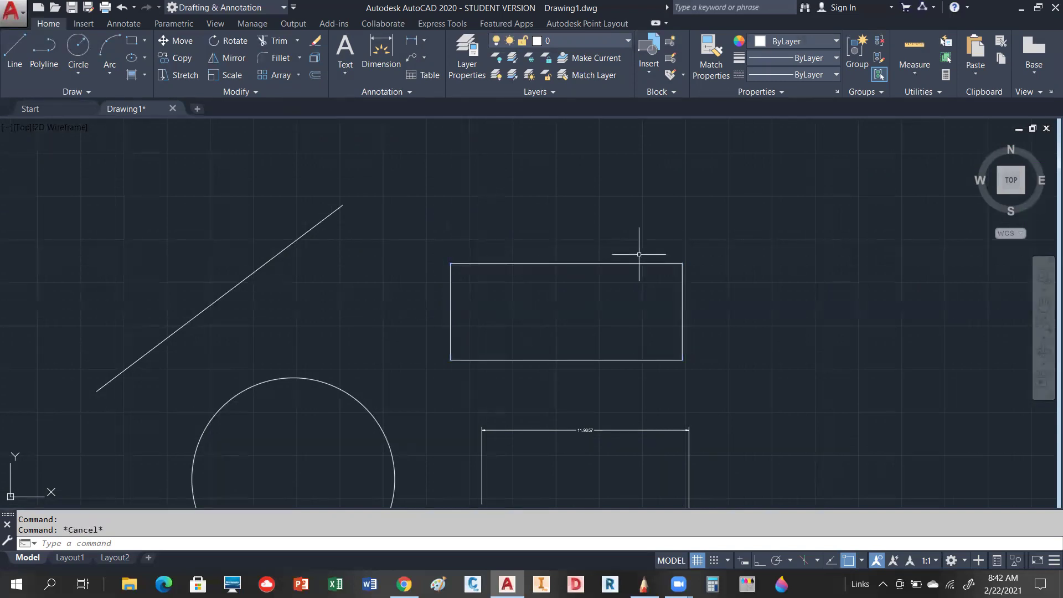
Turn Show grips back on in the selection options, keeping Show grips within blocks enabled.
right_click(824, 196)
left_click(889, 442)
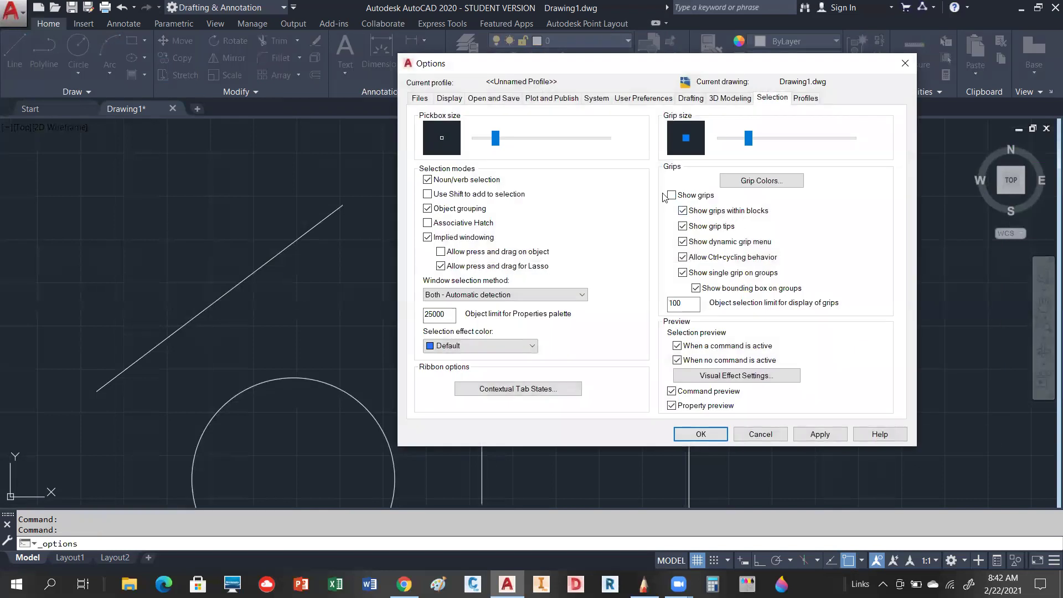
left_click(672, 196)
left_click(683, 211)
left_click(683, 211)
Review the grip color settings, including the available hover grip colors, and accept the options.
left_click(782, 184)
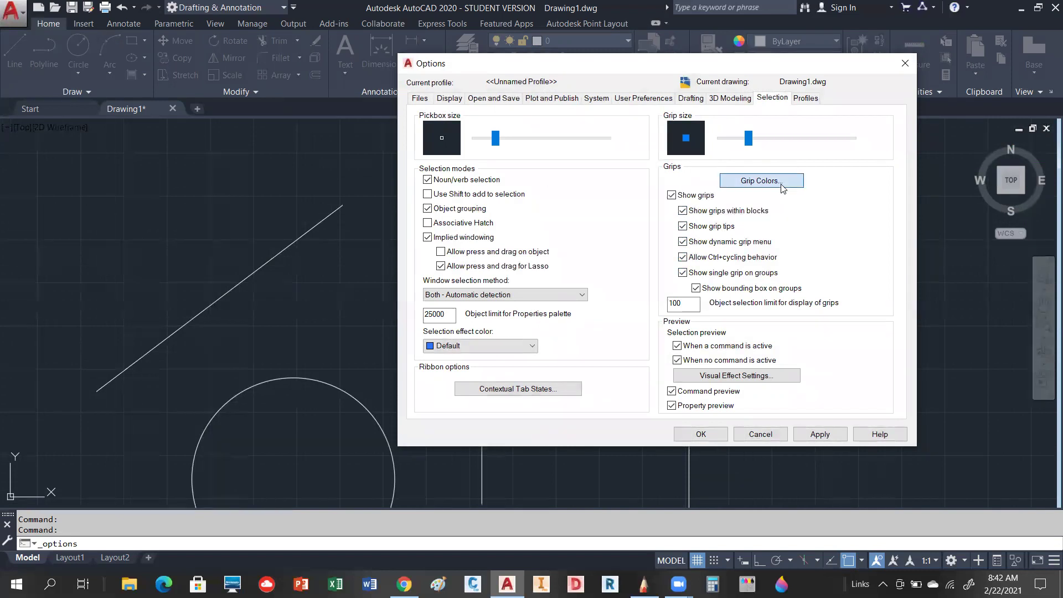
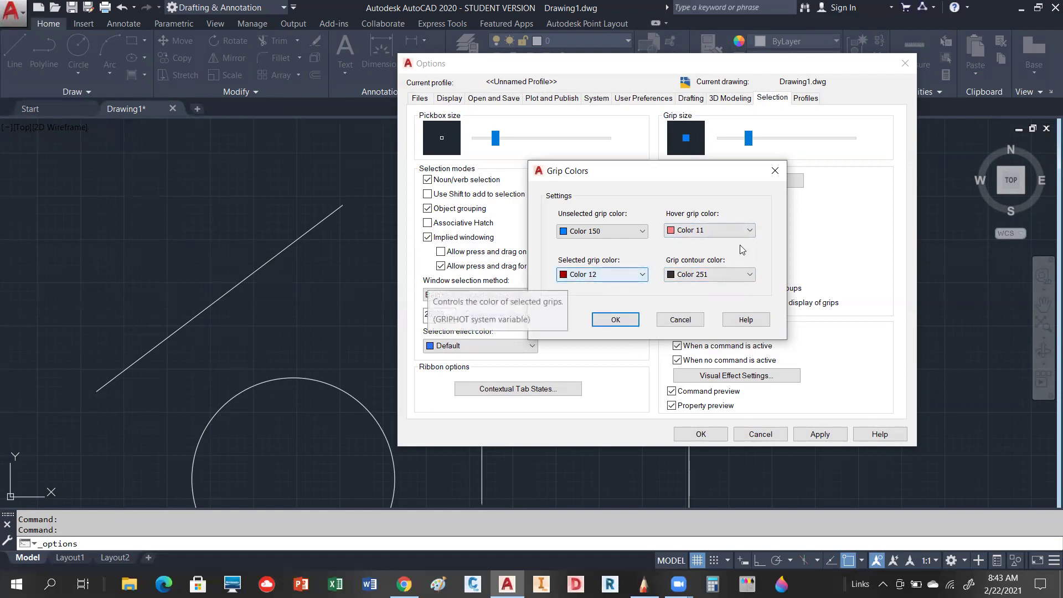
left_click(751, 231)
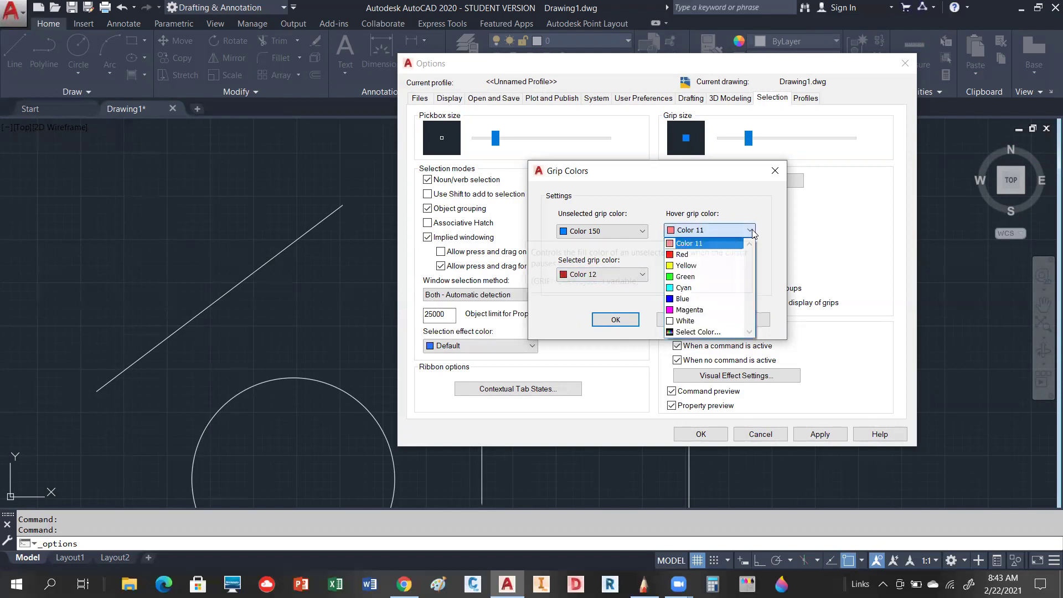
left_click(751, 231)
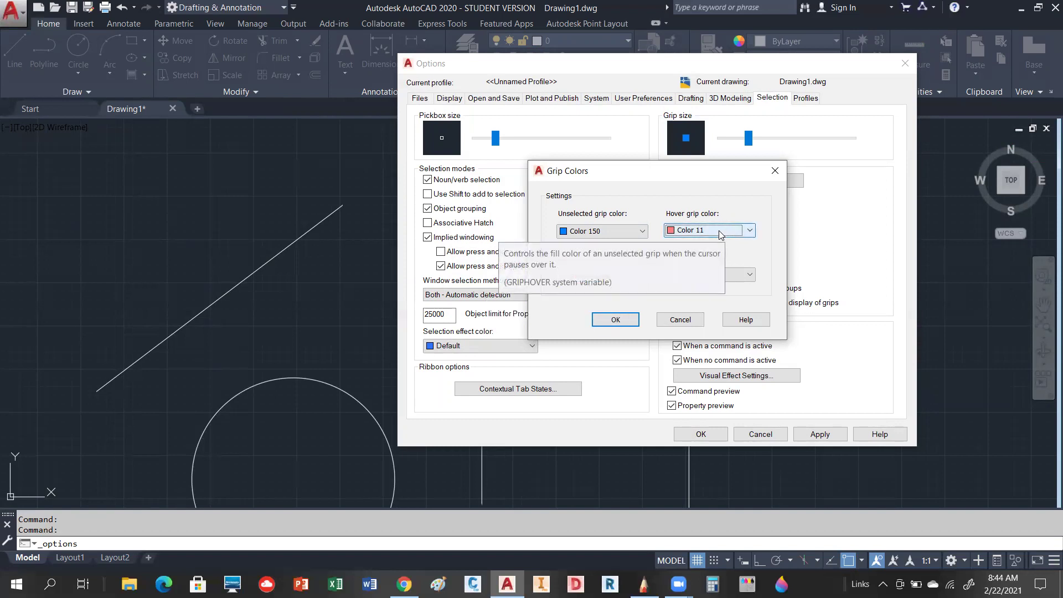
left_click(619, 320)
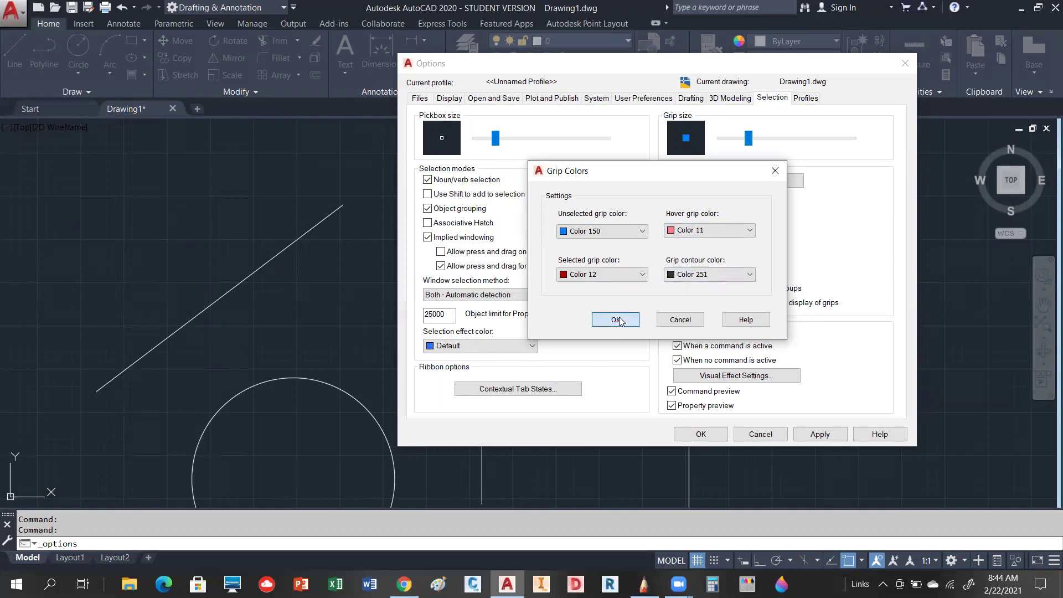
left_click(819, 435)
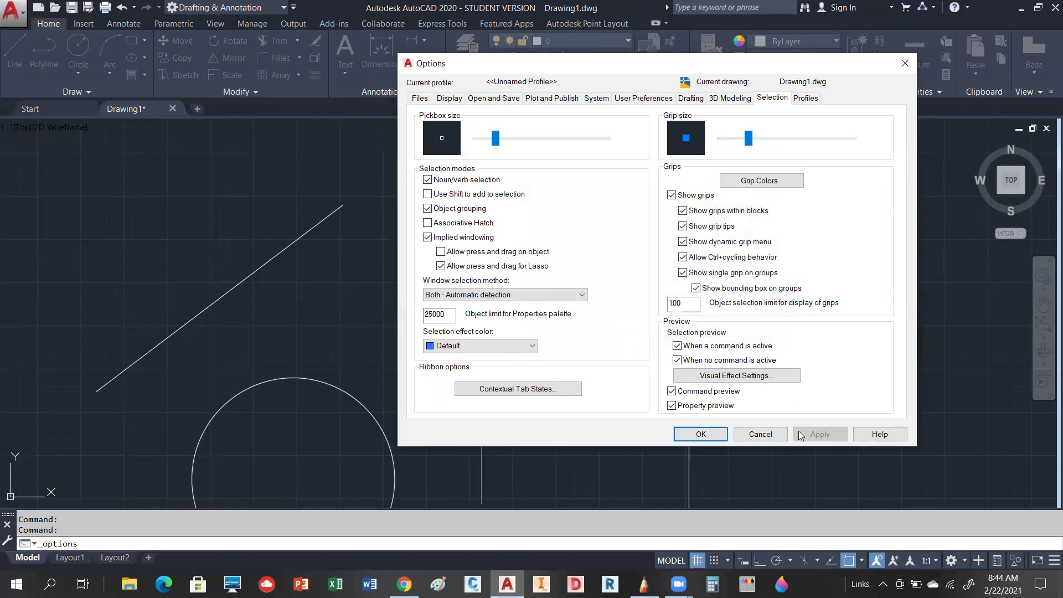
left_click(702, 435)
Select the diagonal line and examine the grips at its endpoints and midpoint.
scroll(835, 181, "down", 2)
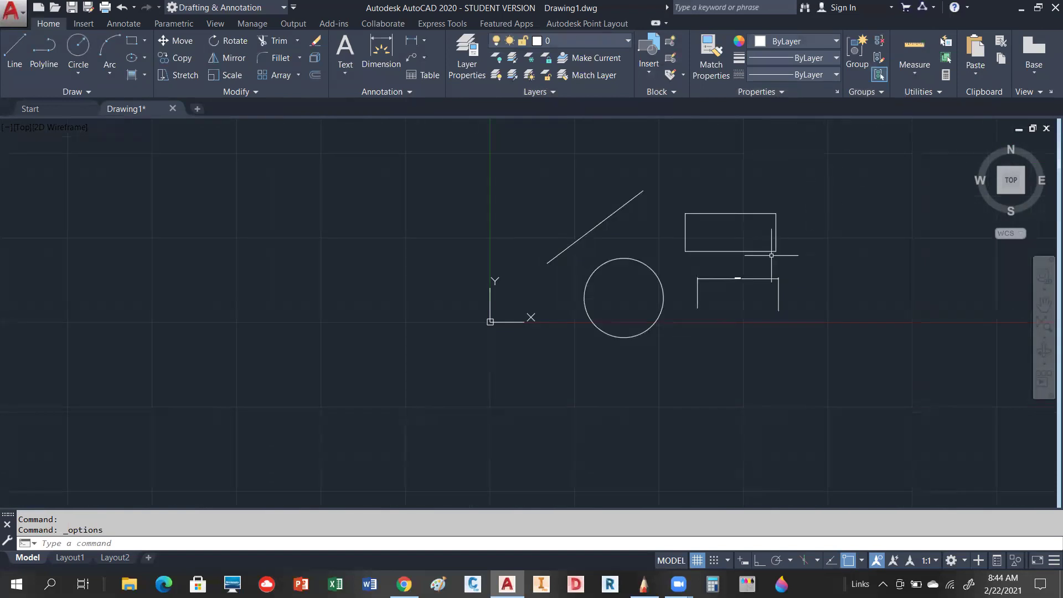
scroll(770, 233, "up", 4)
scroll(689, 244, "down", 2)
scroll(687, 249, "up", 4)
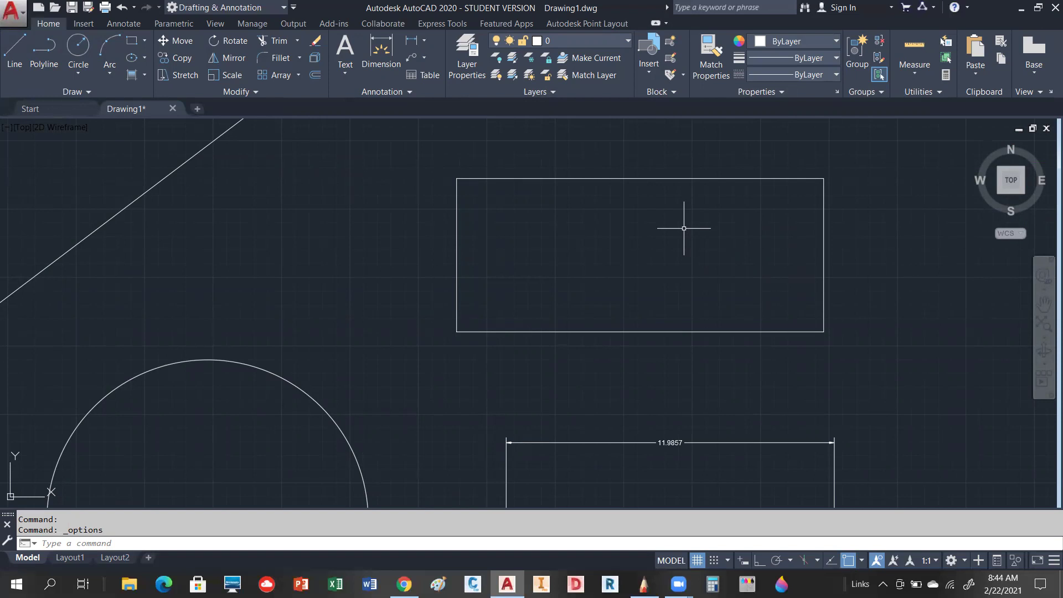
scroll(723, 223, "down", 2)
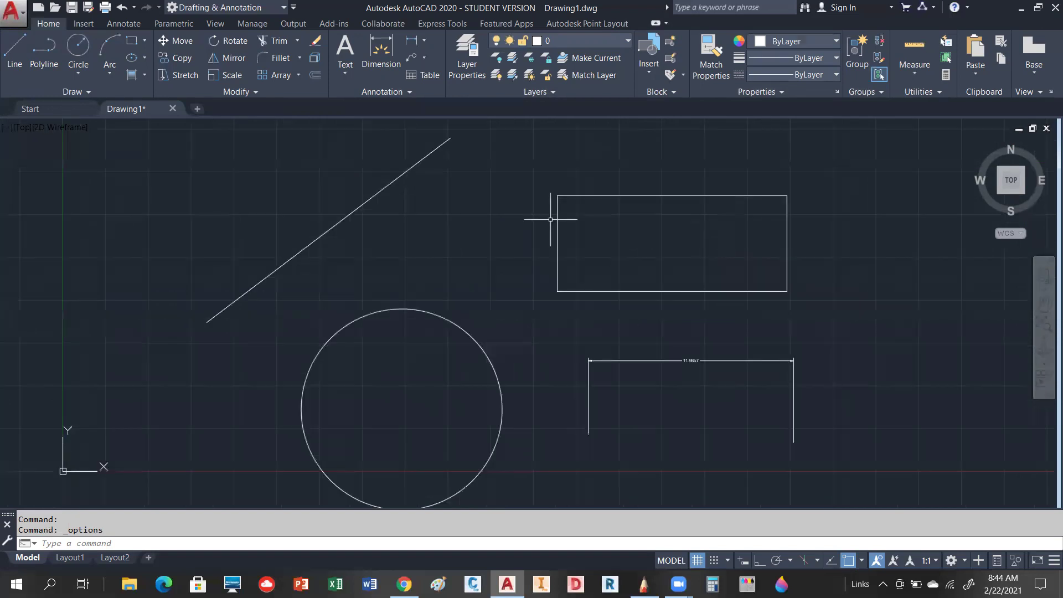
left_click(331, 232)
scroll(442, 269, "down", 2)
scroll(335, 216, "up", 4)
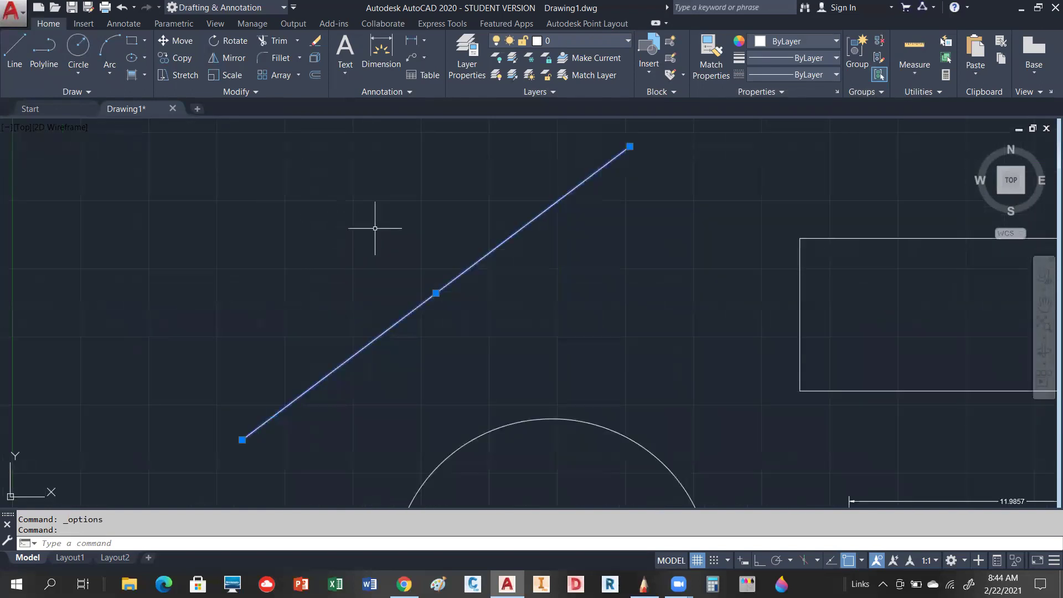
scroll(416, 305, "up", 5)
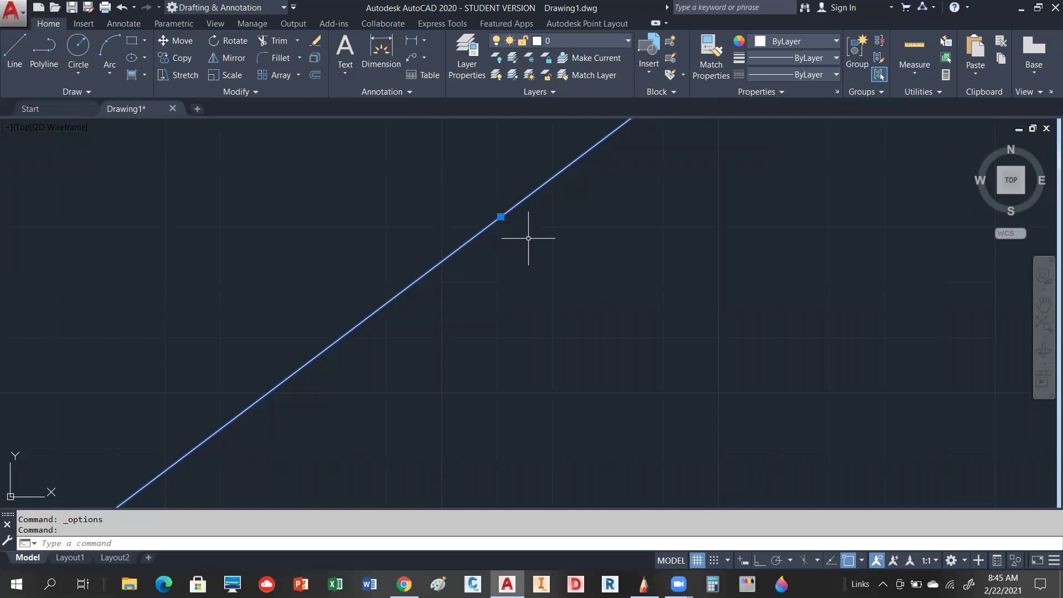
Review the editing commands offered for the diagonal line at its midpoint grip without choosing any.
right_click(501, 216)
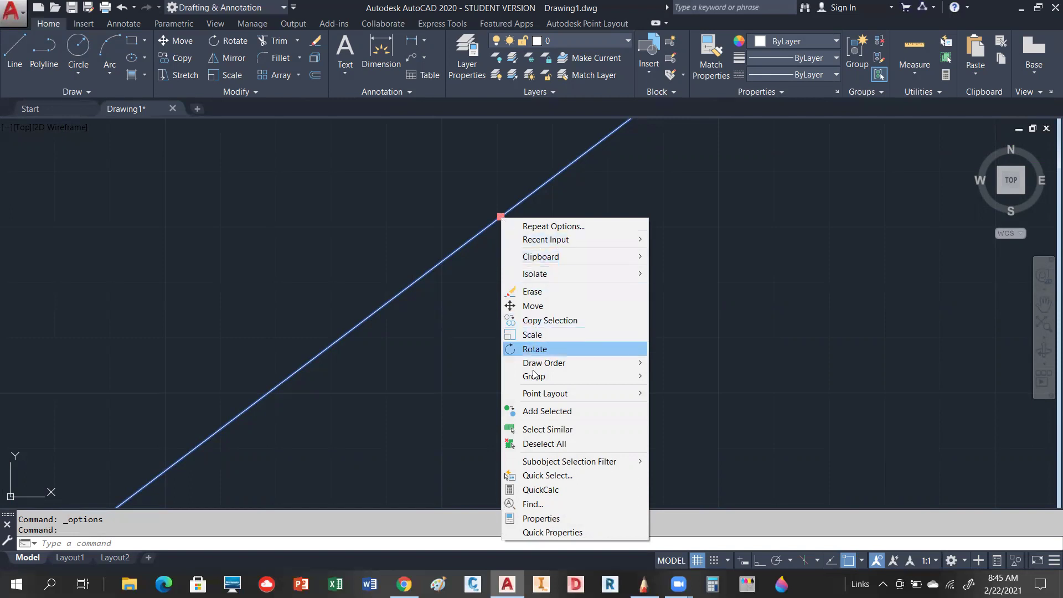
mouse_move(516, 398)
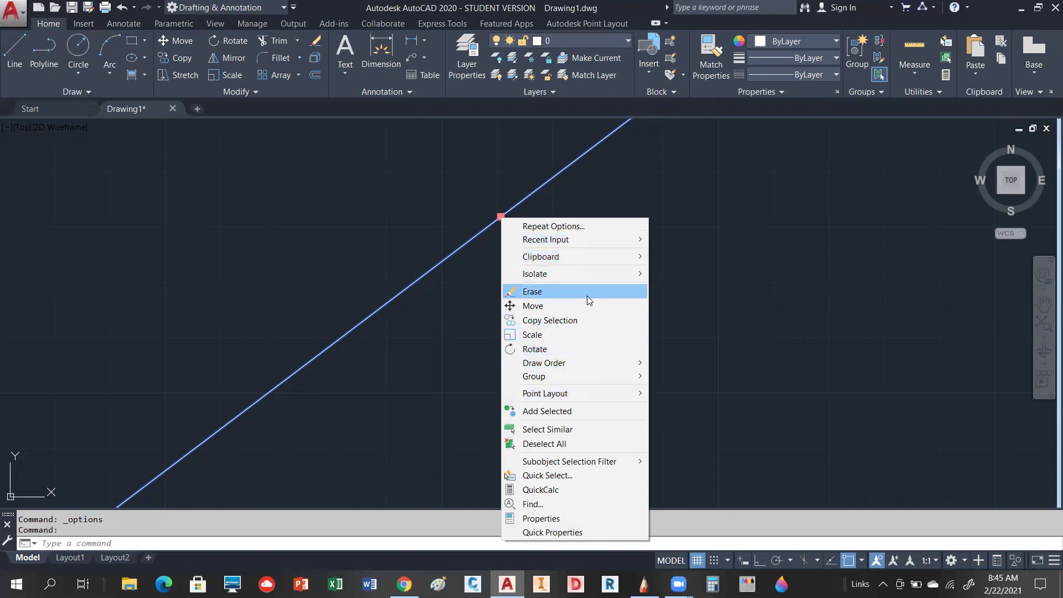
mouse_move(512, 277)
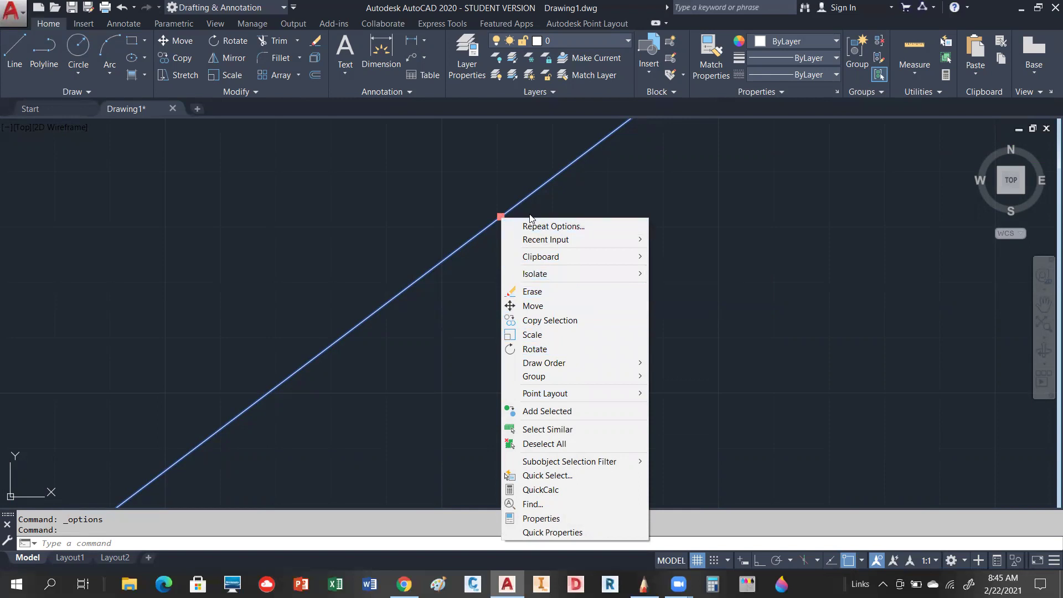
left_click(594, 202)
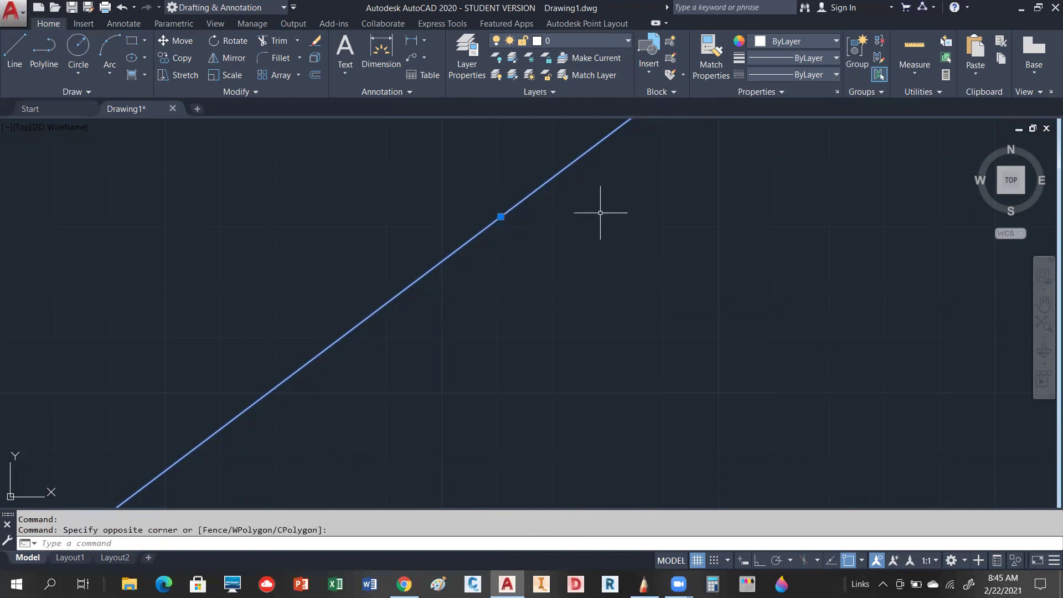
Try to stretch the diagonal line from its midpoint grip, cancelling the edit and clearing the selection.
left_click(504, 214)
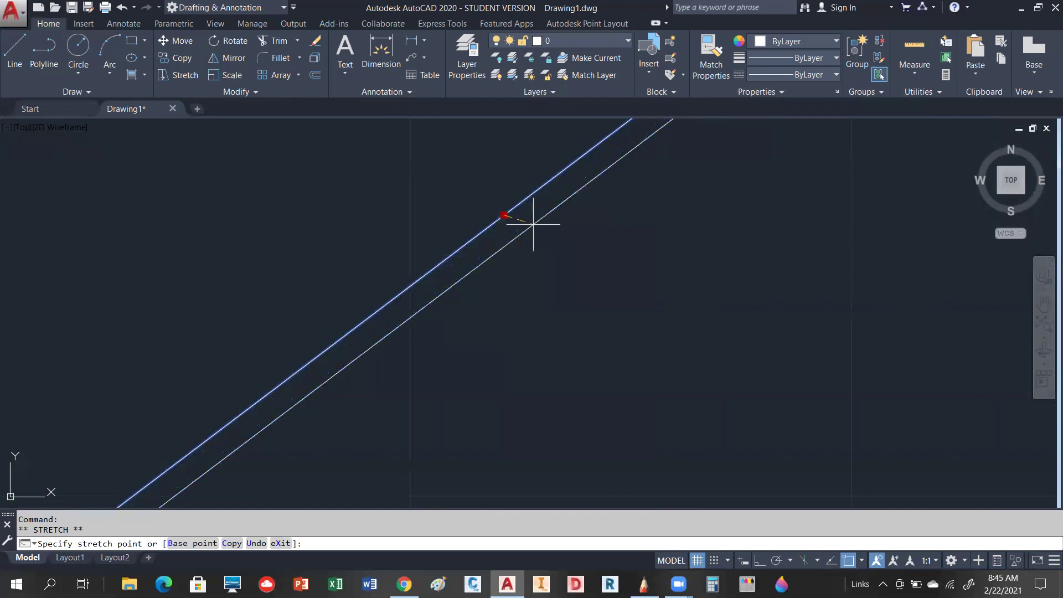
scroll(548, 243, "down", 3)
key("Escape")
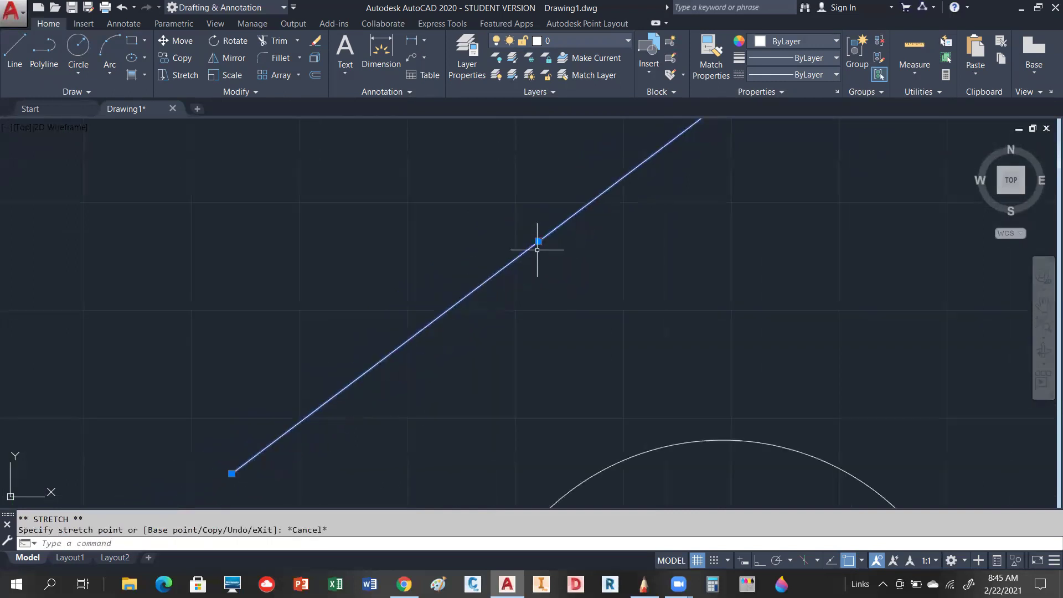
scroll(547, 230, "up", 2)
key("Escape")
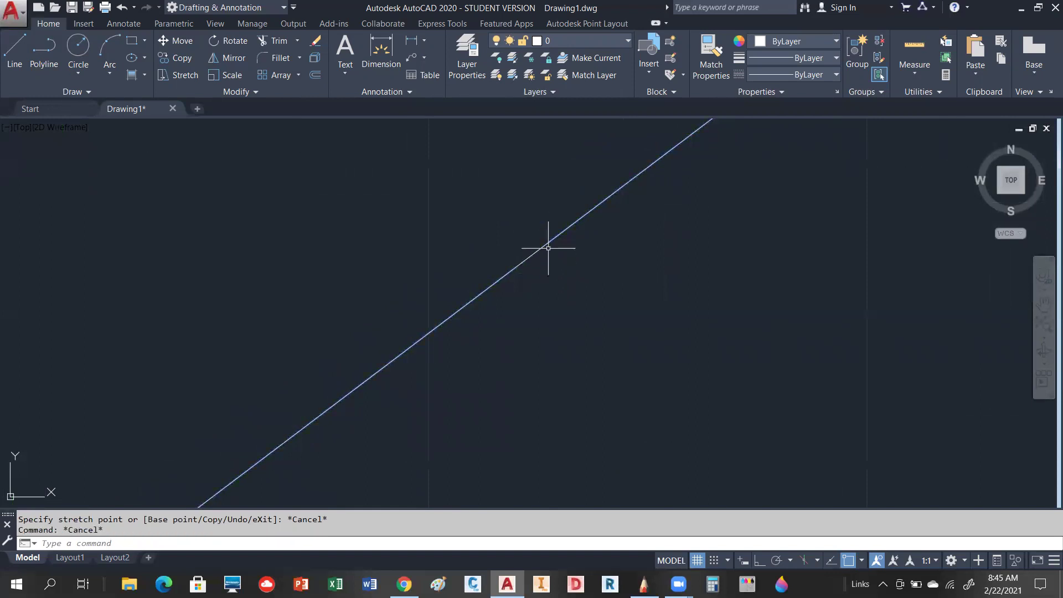
Select the diagonal line and cycle its midpoint grip through the Stretch, Move, Rotate, Scale and Mirror modes.
left_click(546, 244)
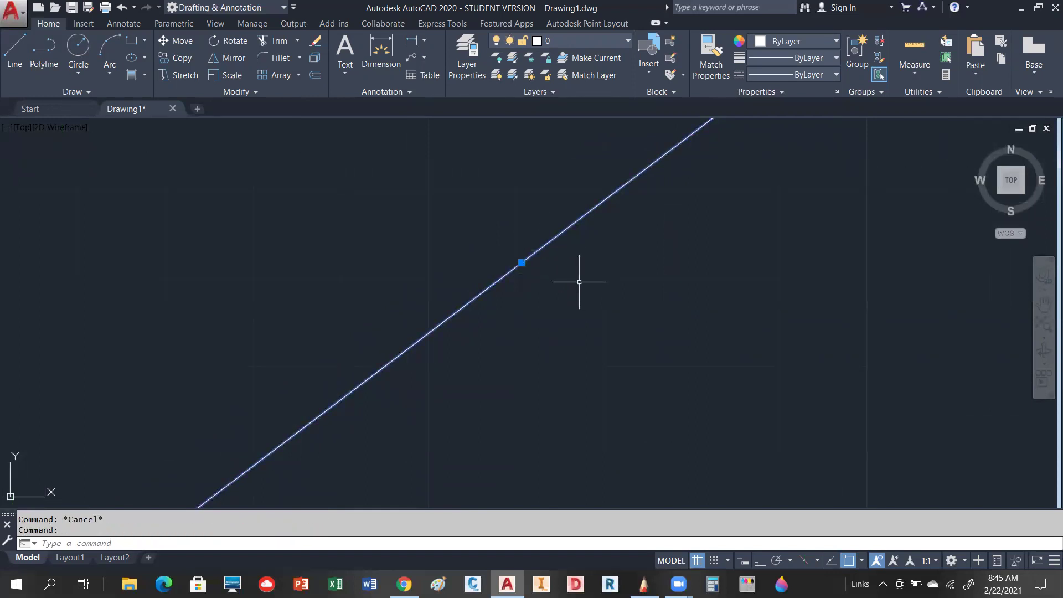
left_click(521, 263)
scroll(597, 316, "down", 1)
scroll(480, 310, "down", 2)
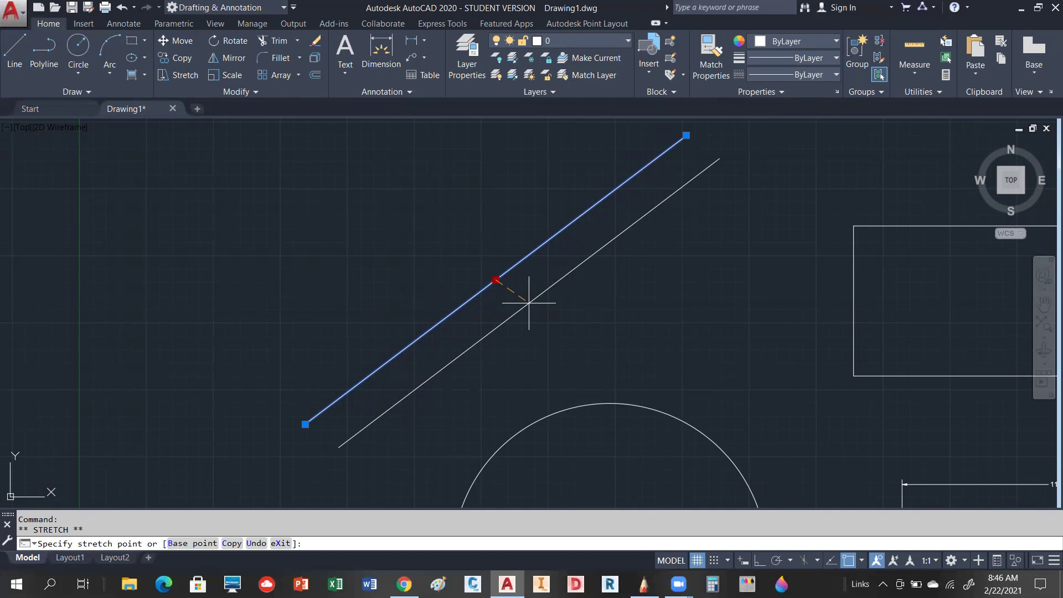
key("space")
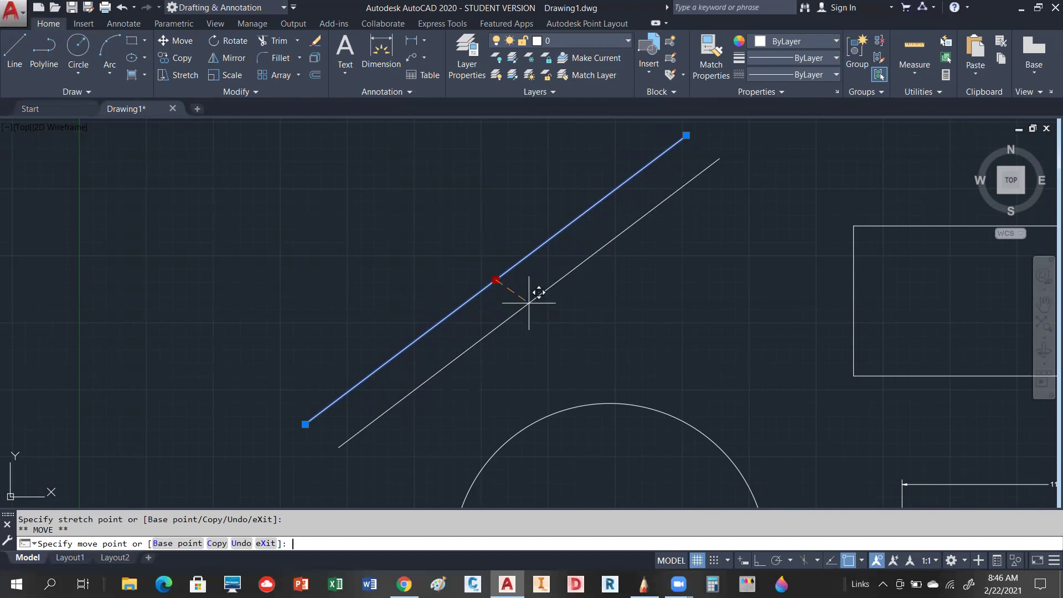
key("space")
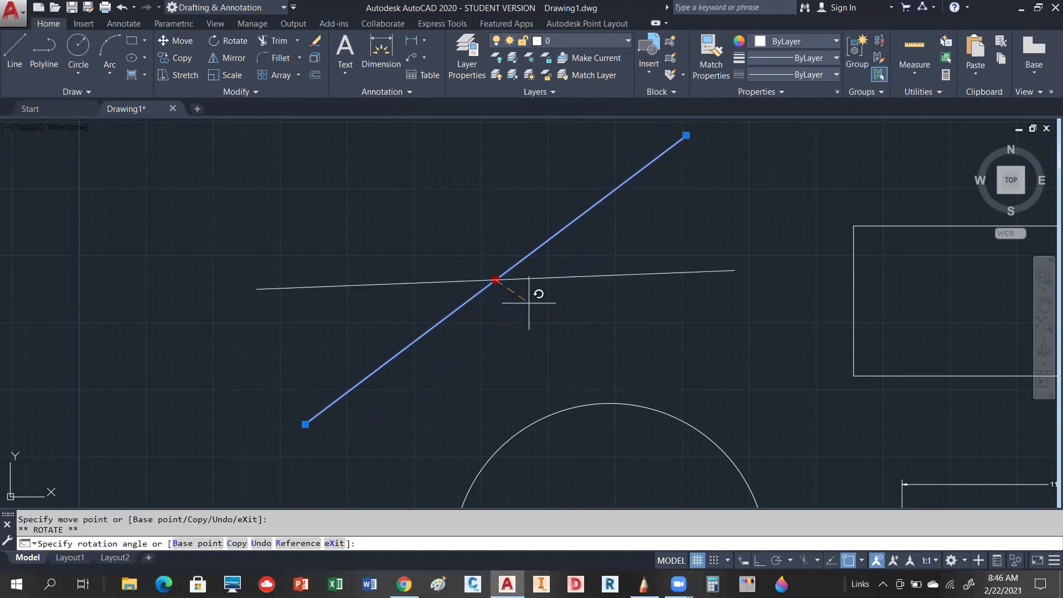
key("space")
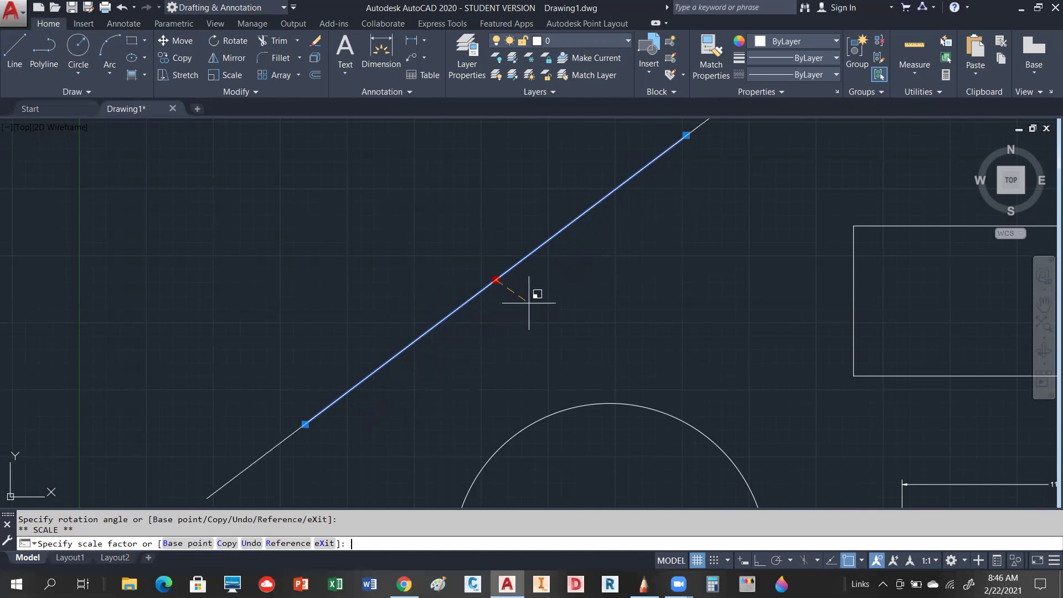
key("space")
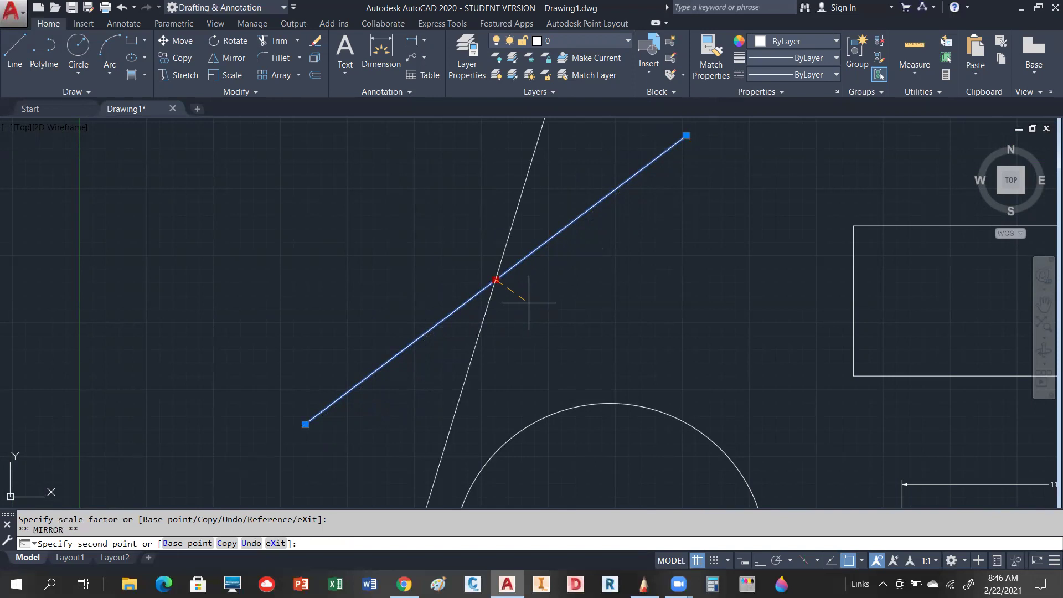
key("space")
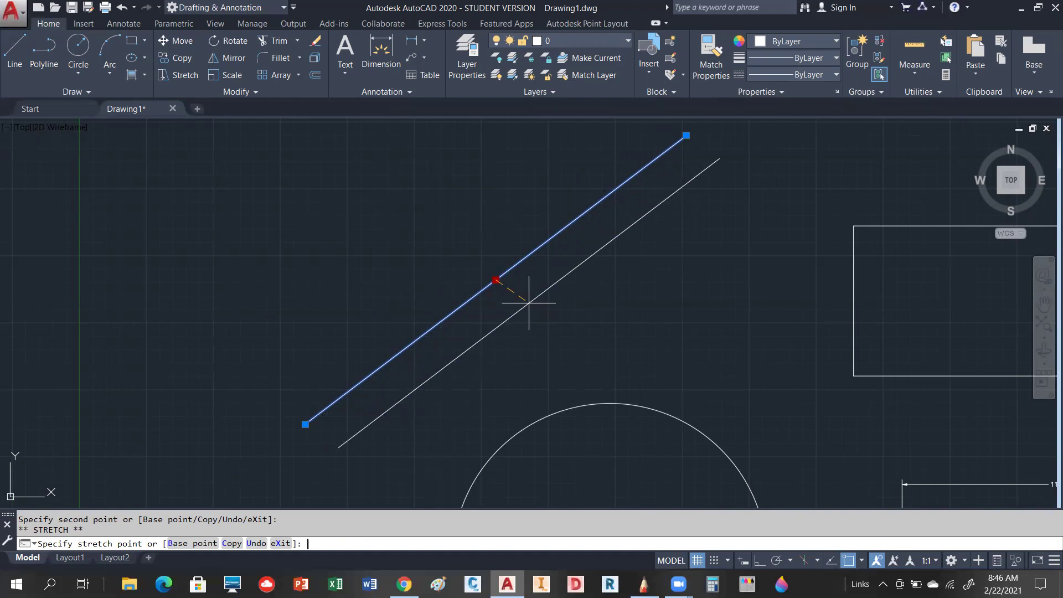
Try the Copy option at the diagonal line's midpoint grip, and move the line toward the rectangle by that grip.
right_click(578, 277)
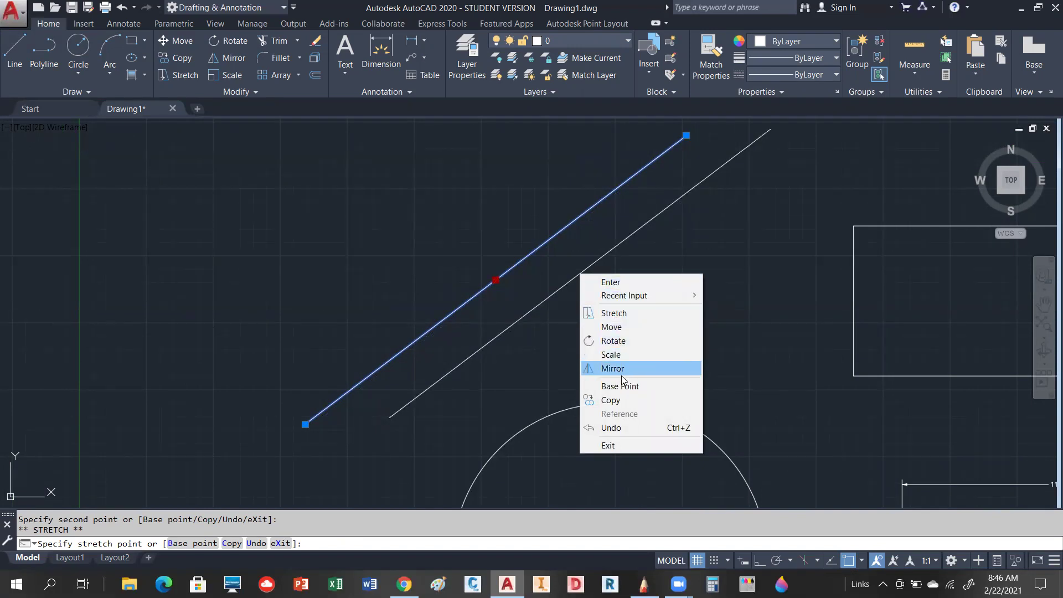
left_click(619, 408)
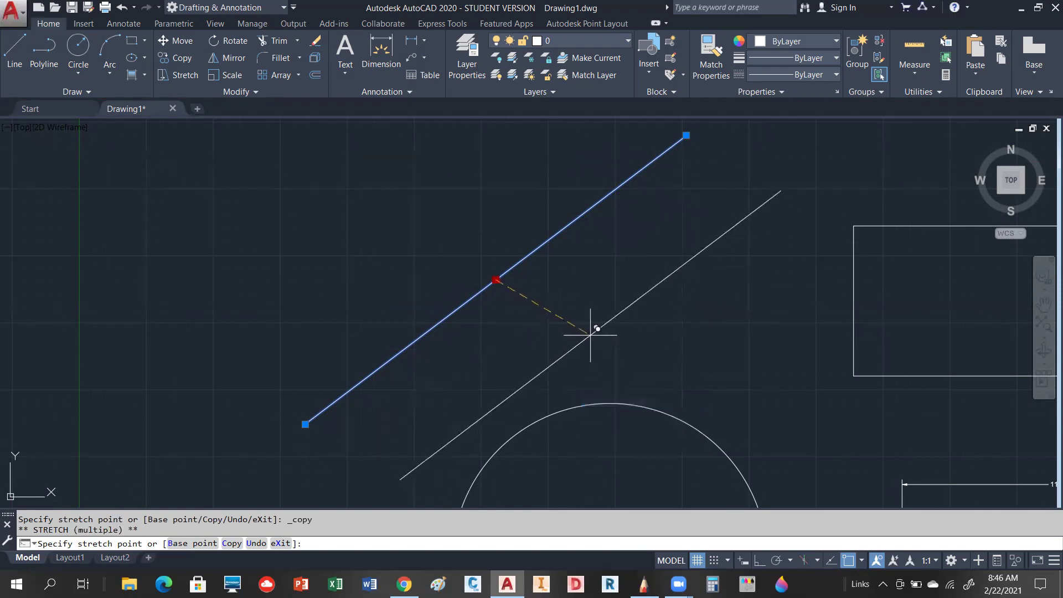
left_click(590, 335)
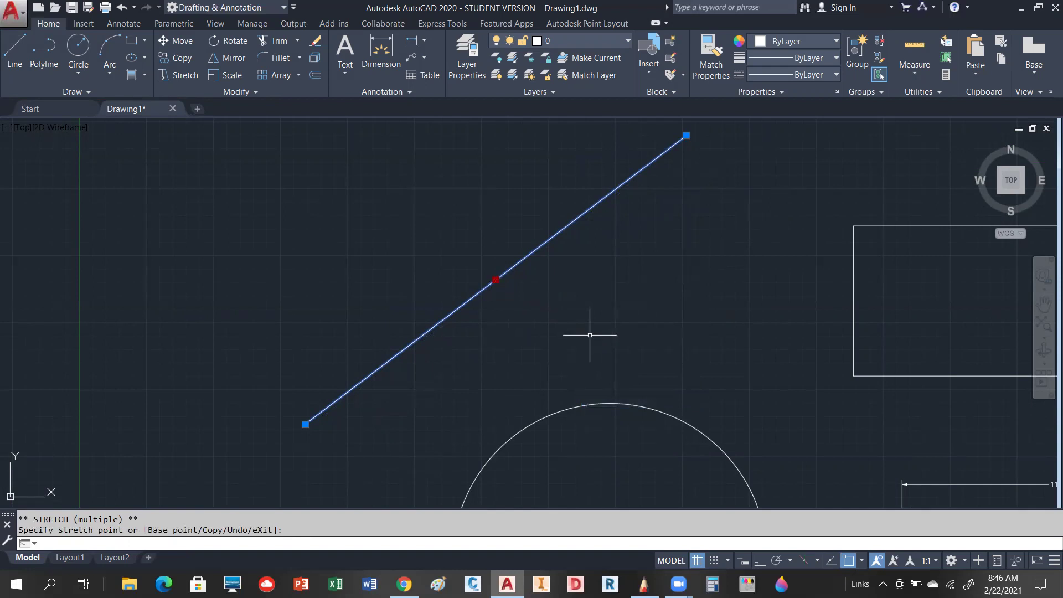
left_click(495, 280)
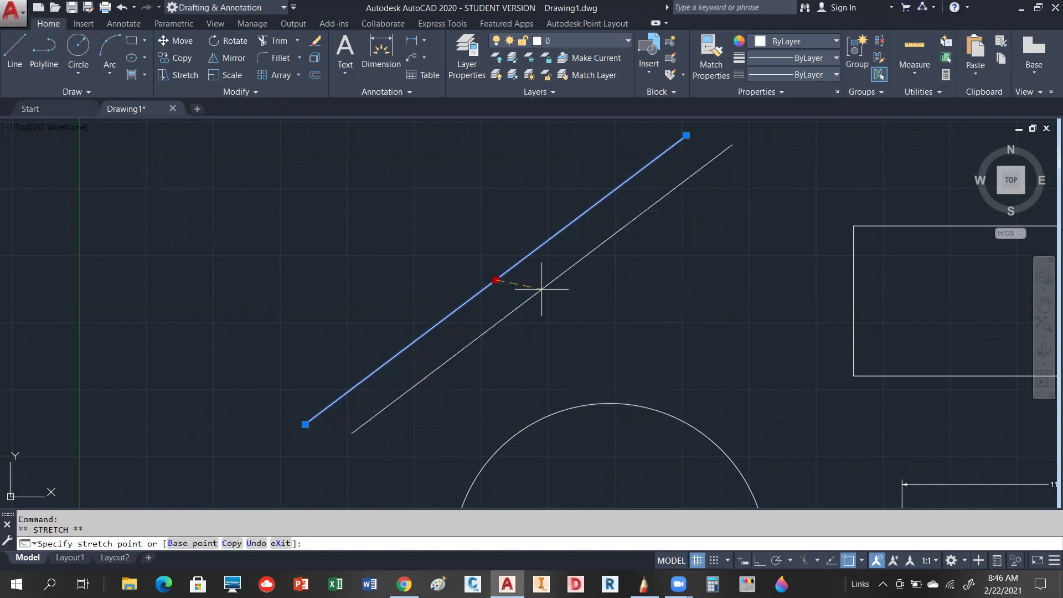
left_click(572, 300)
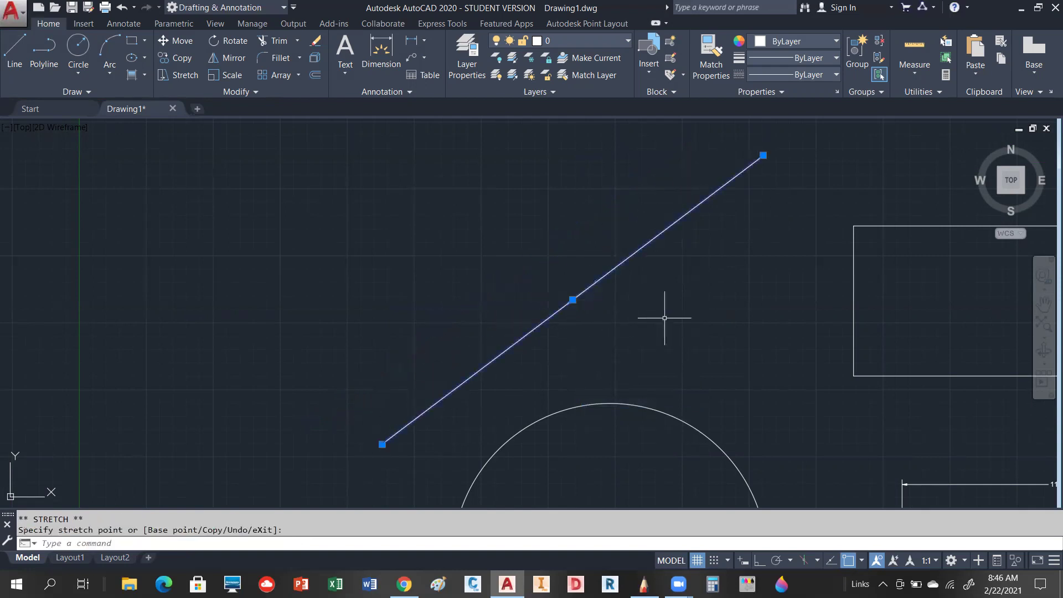
Place two copies of the diagonal line to its upper left with the Copy option at its midpoint grip.
left_click(572, 299)
right_click(494, 258)
left_click(532, 381)
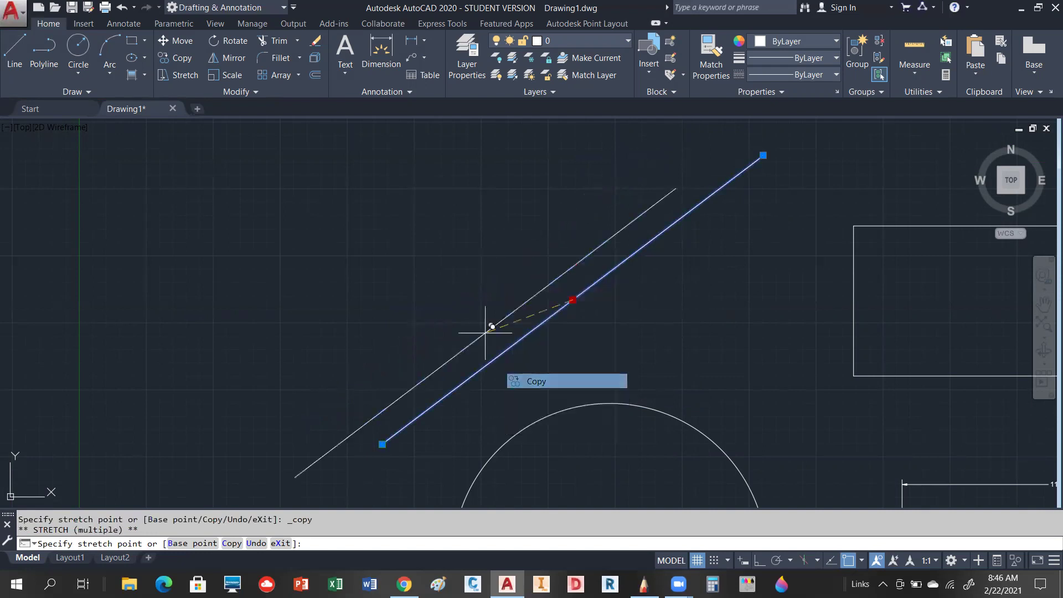
left_click(379, 248)
left_click(233, 204)
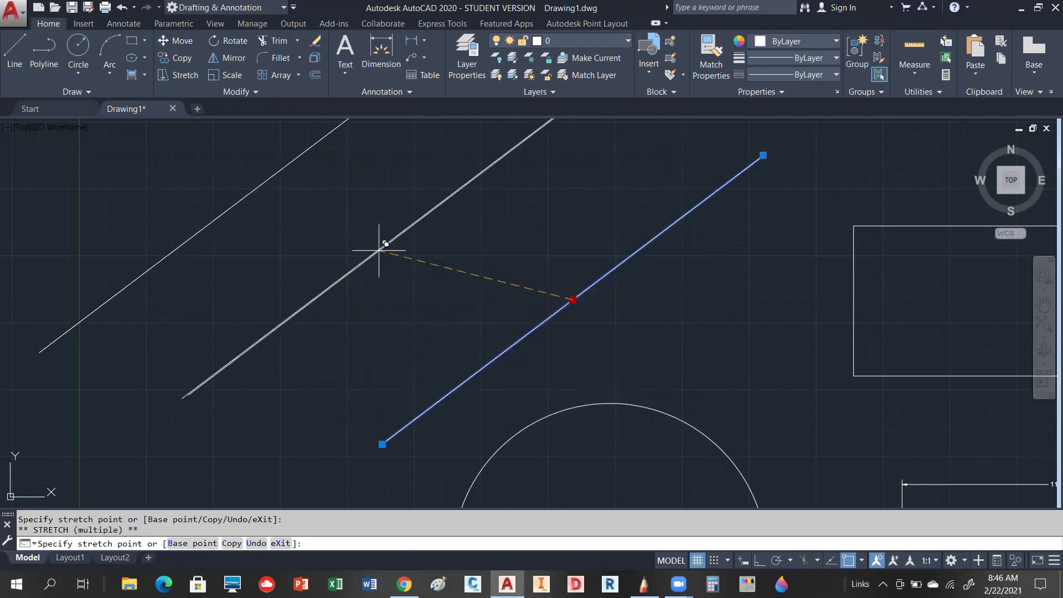
key("Escape")
key("Escape")
Erase the two copied diagonal lines, keeping only the original line.
scroll(493, 294, "down", 2)
left_click(463, 268)
left_click(307, 186)
key("Delete")
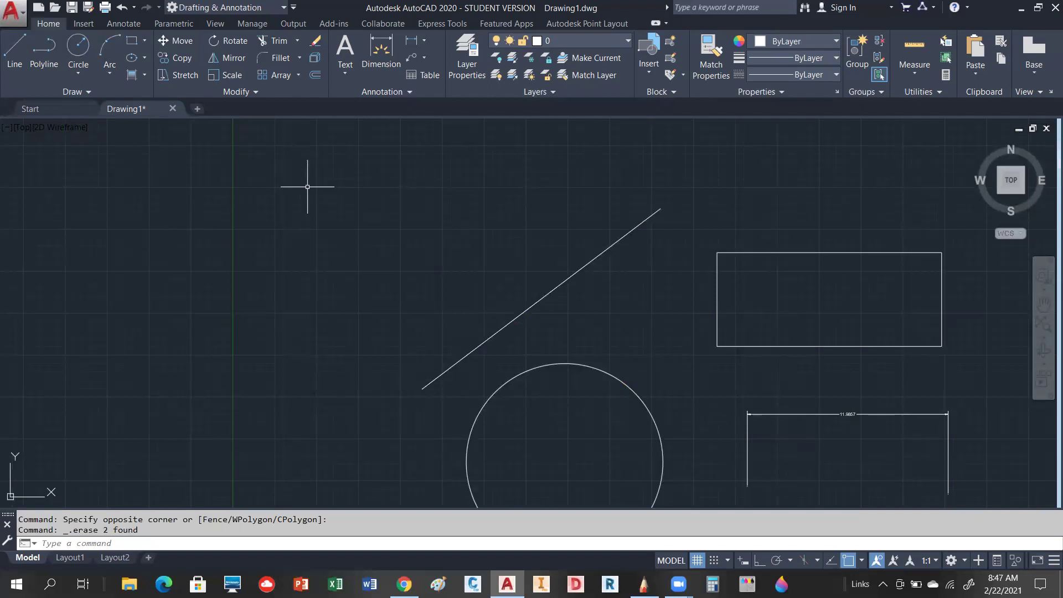
Select both the circle and the rectangle to display their grips.
scroll(420, 208, "down", 6)
scroll(440, 264, "up", 5)
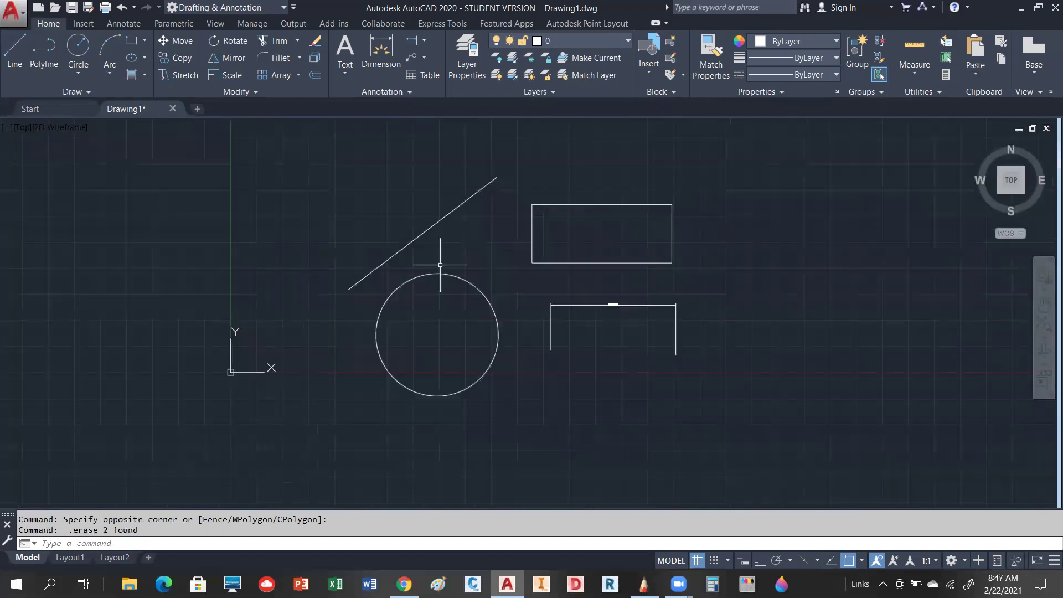
scroll(441, 264, "up", 2)
left_click(456, 266)
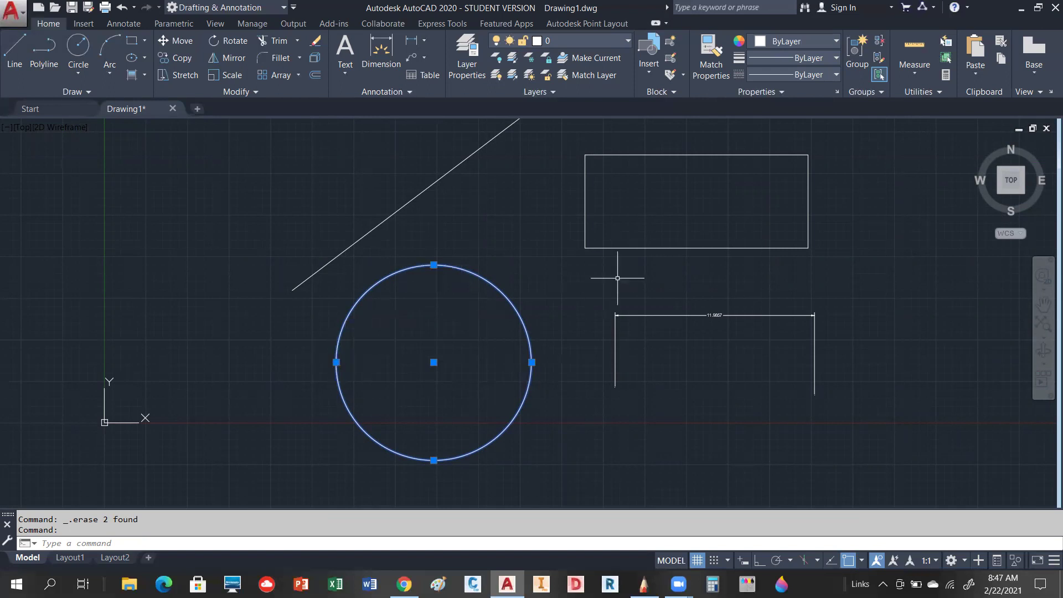
scroll(579, 290, "down", 2)
scroll(592, 271, "up", 4)
left_click(607, 248)
scroll(569, 324, "down", 2)
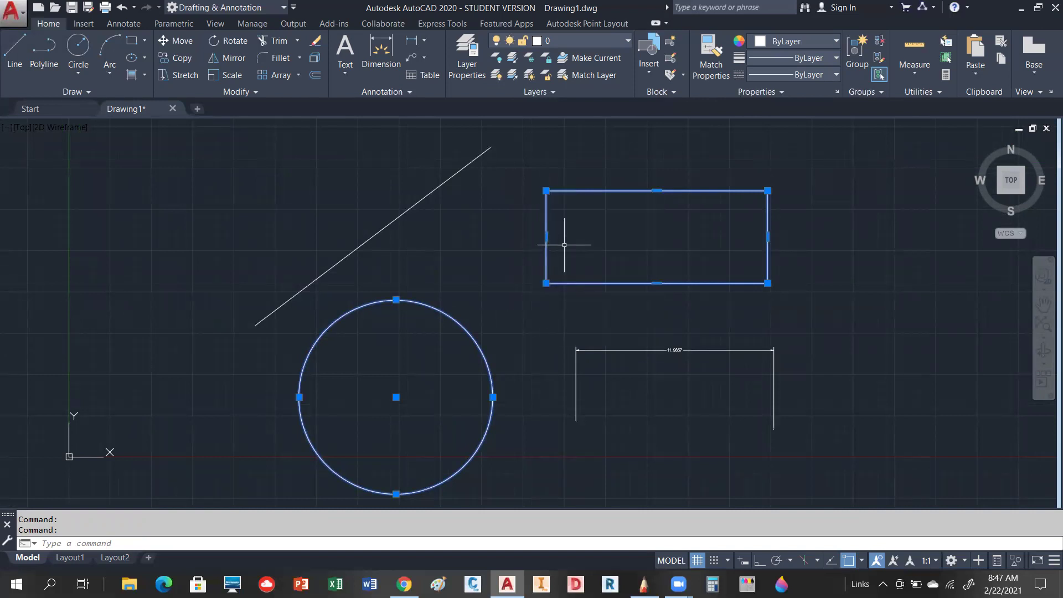
Try to stretch the rectangle's left edge from its midpoint grip, cancelling the edit.
mouse_move(546, 237)
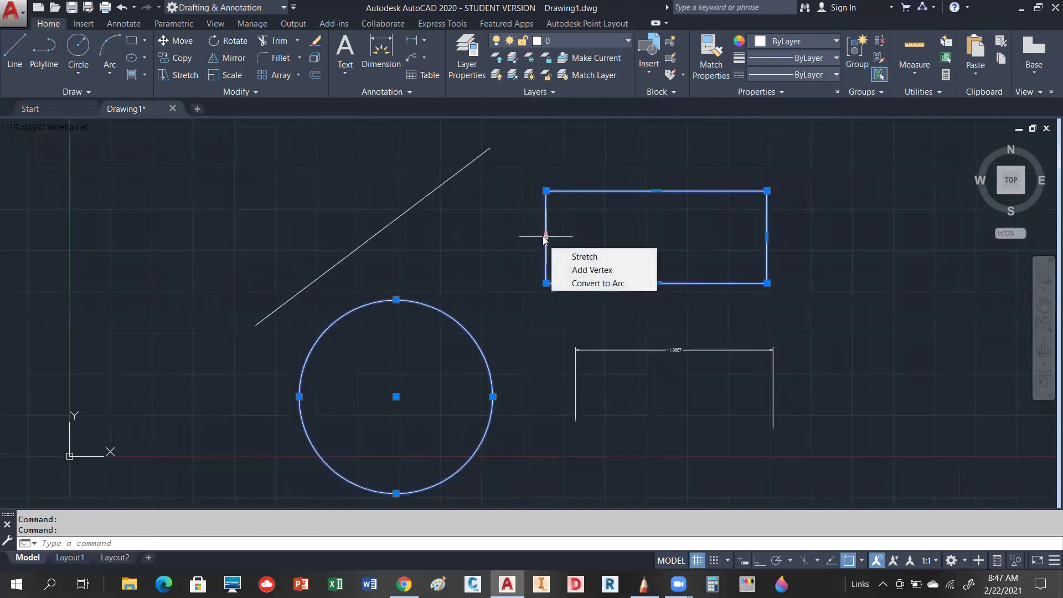
left_click(545, 237)
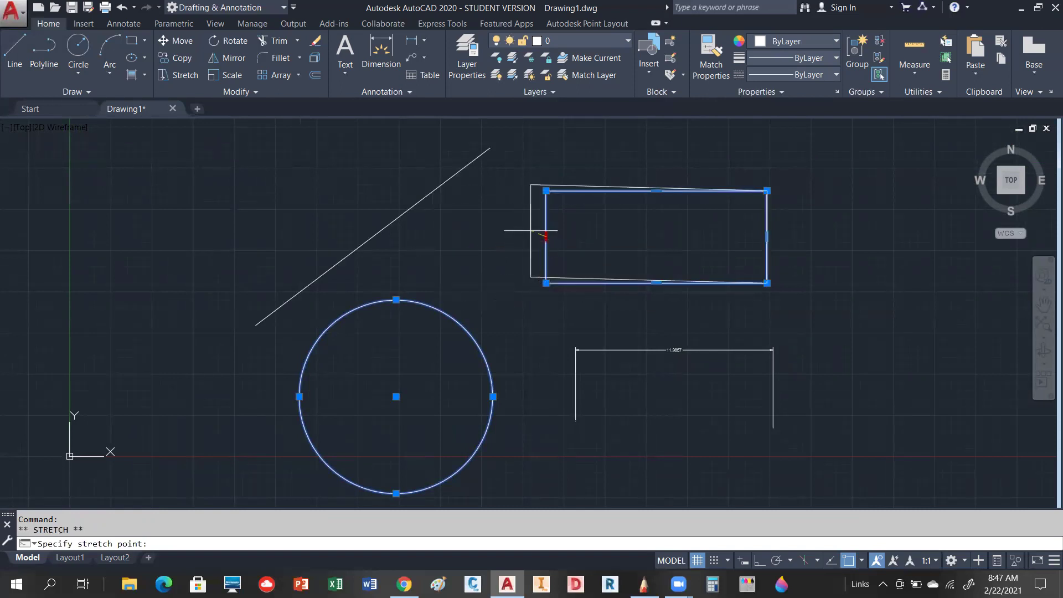
key("Escape")
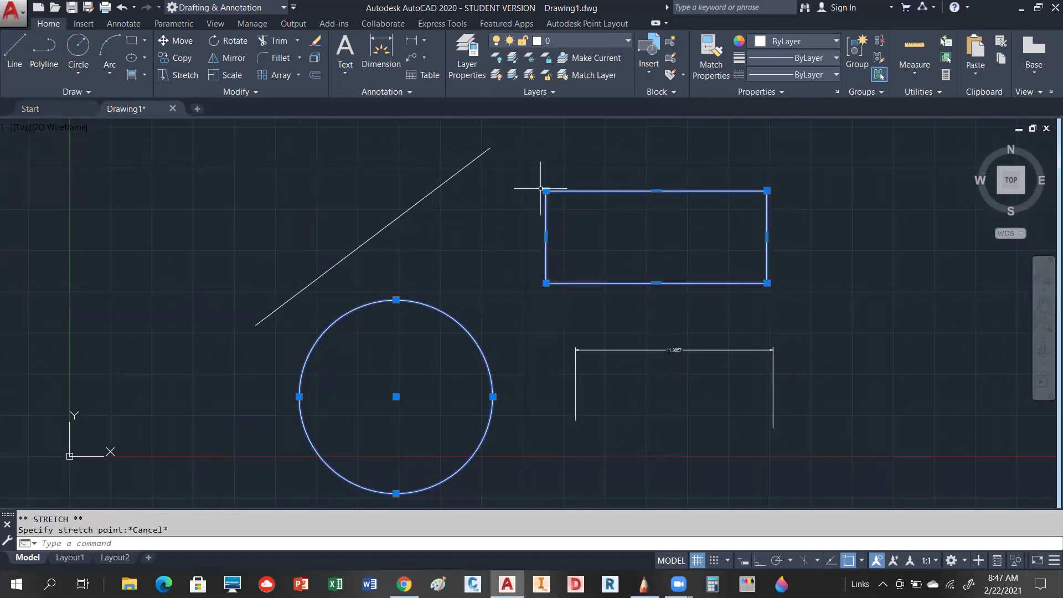
Examine the vertex options at the rectangle's upper-left corner grip and the circle's quadrant and center grips.
scroll(541, 188, "up", 4)
mouse_move(546, 190)
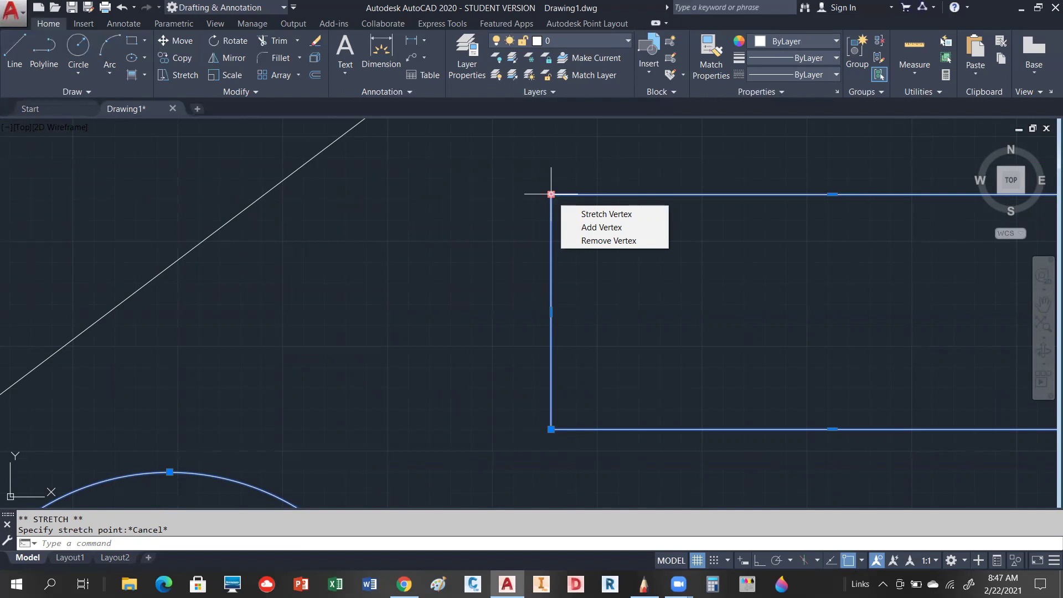
scroll(465, 231, "down", 2)
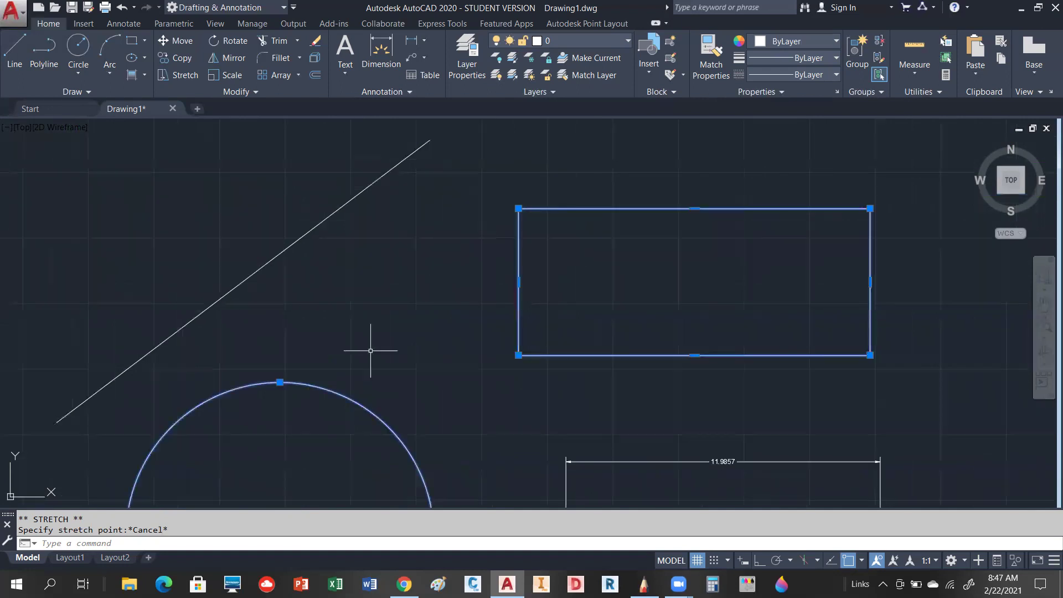
scroll(373, 333, "down", 4)
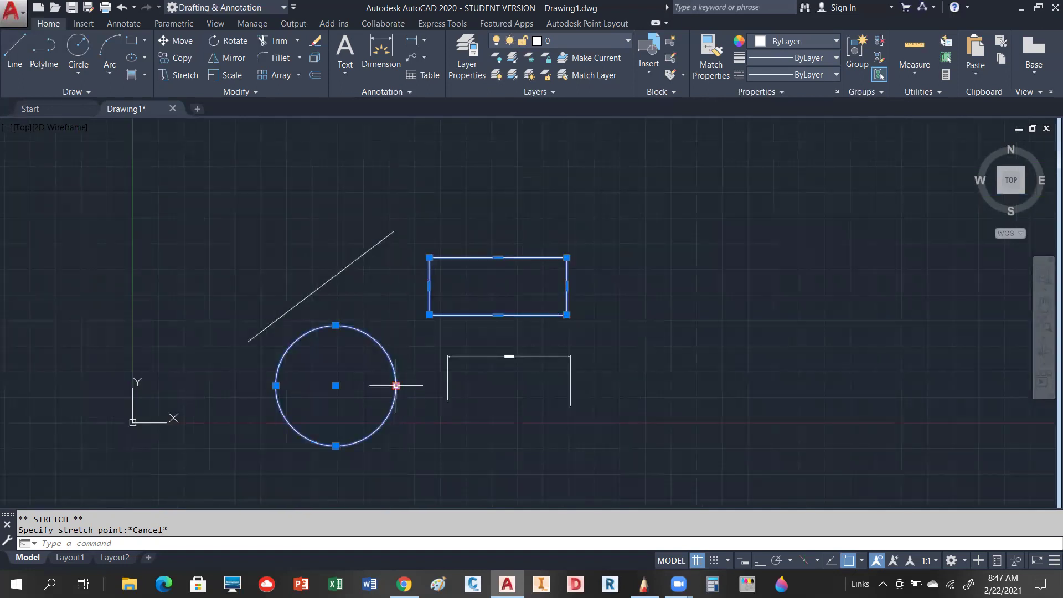
scroll(396, 386, "up", 4)
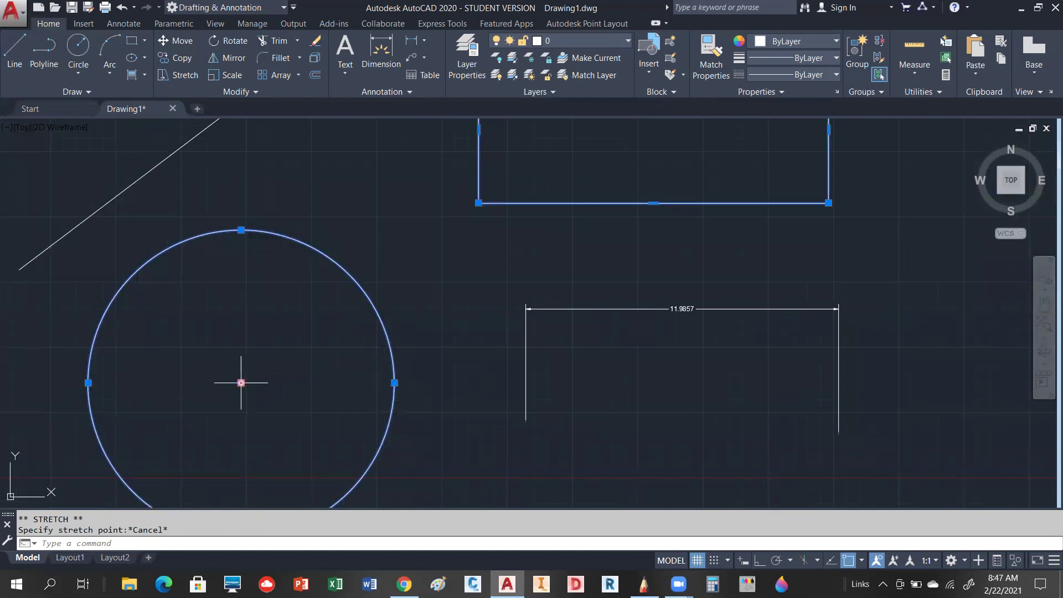
scroll(427, 301, "down", 2)
Add two vertices below the rectangle's bottom edge, one from its lower-left corner grip and another from the new vertex.
scroll(427, 285, "up", 6)
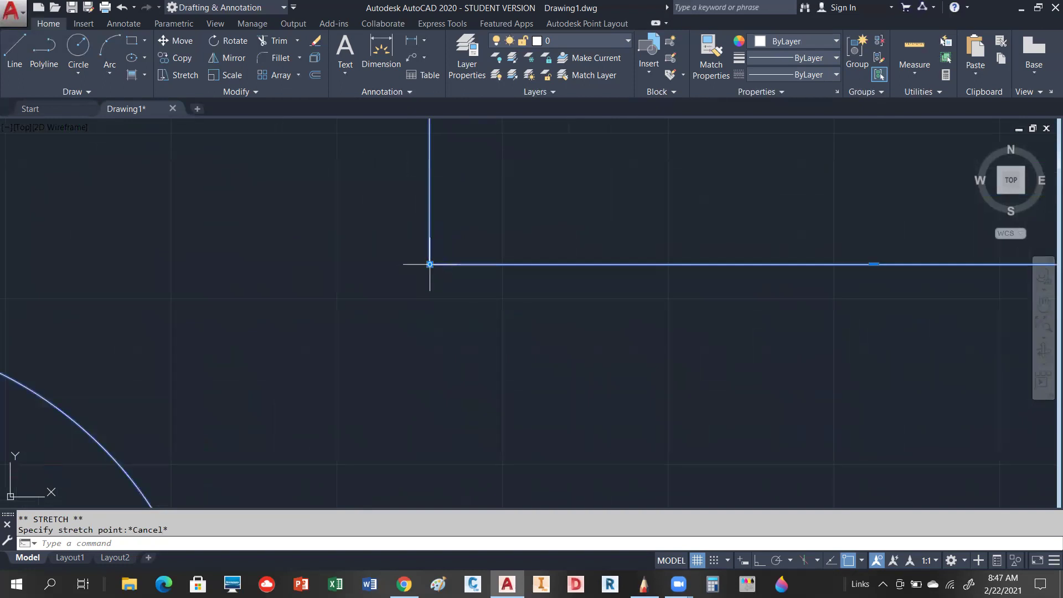
mouse_move(430, 265)
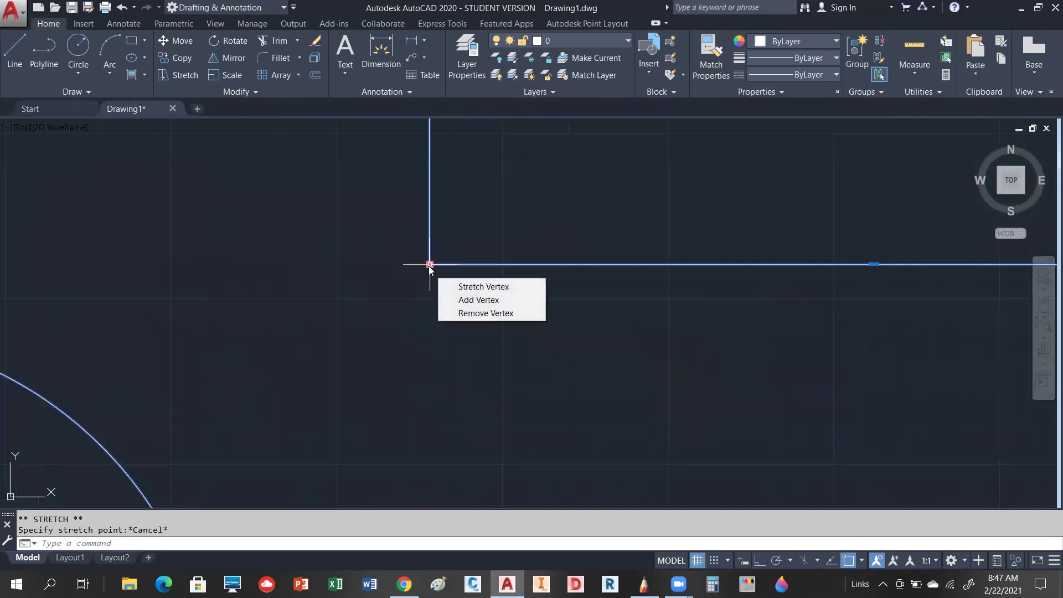
left_click(491, 302)
scroll(451, 284, "down", 3)
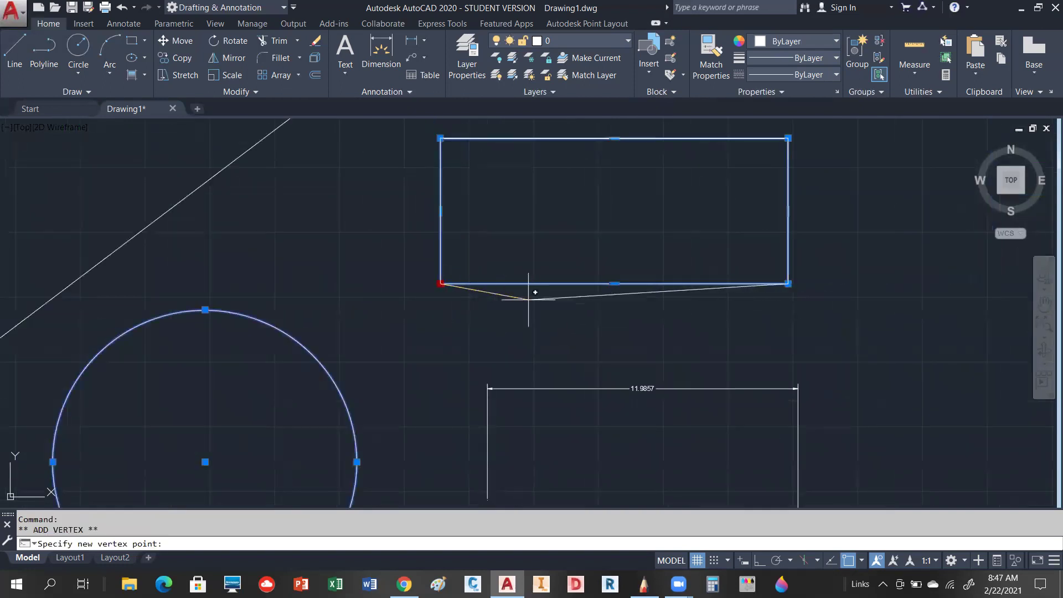
left_click(529, 299)
mouse_move(528, 299)
left_click(588, 333)
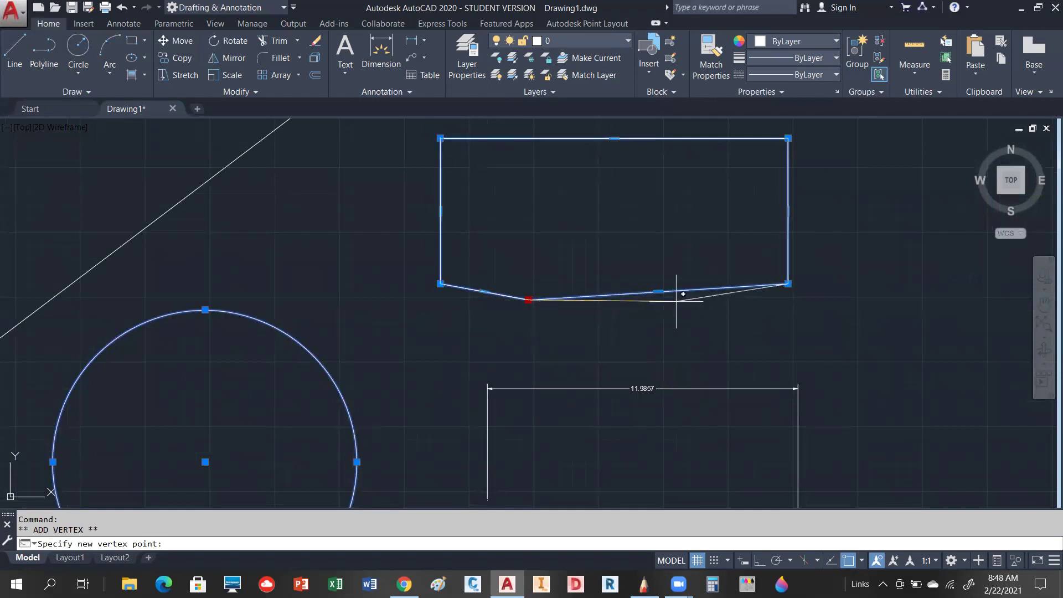
left_click(679, 327)
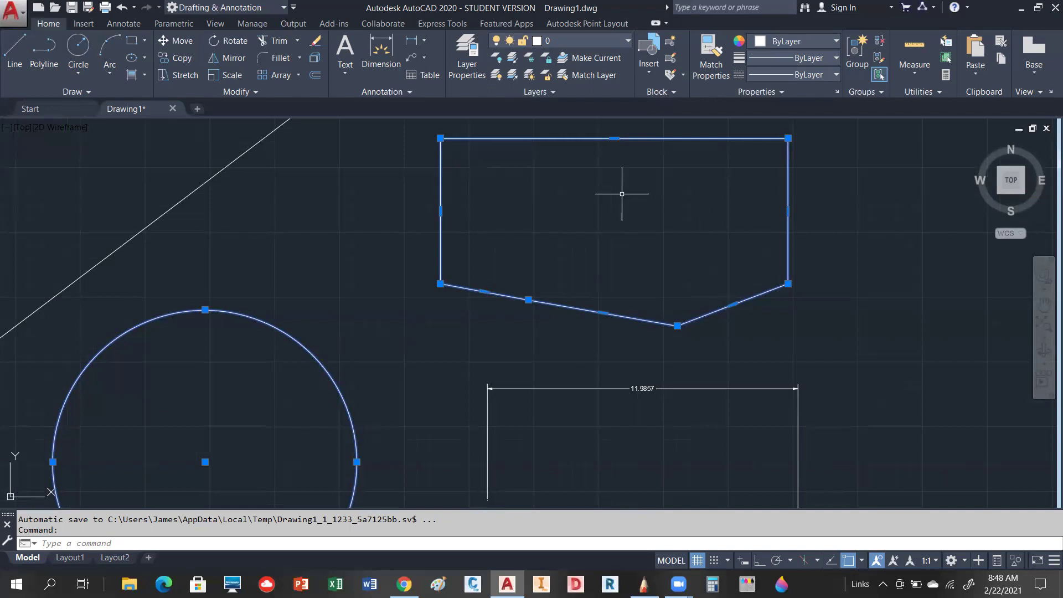
Add the linear dimension to the selection to display its grips.
scroll(622, 194, "down", 2)
scroll(670, 324, "up", 4)
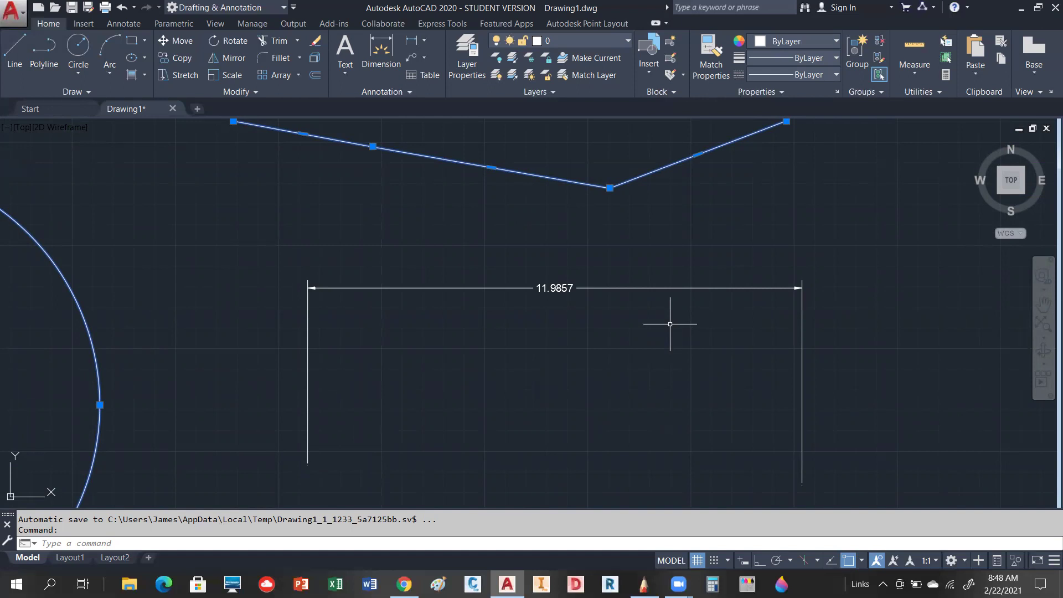
left_click(663, 288)
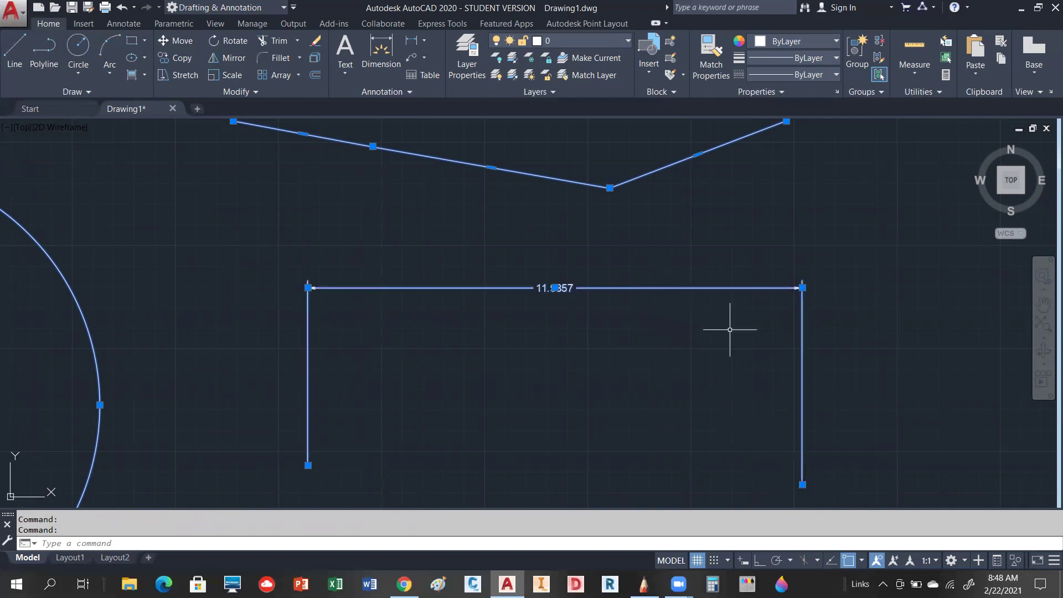
Move the horizontal dimension's text with a leader to just above the dimension line, slightly right of its midpoint.
mouse_move(803, 288)
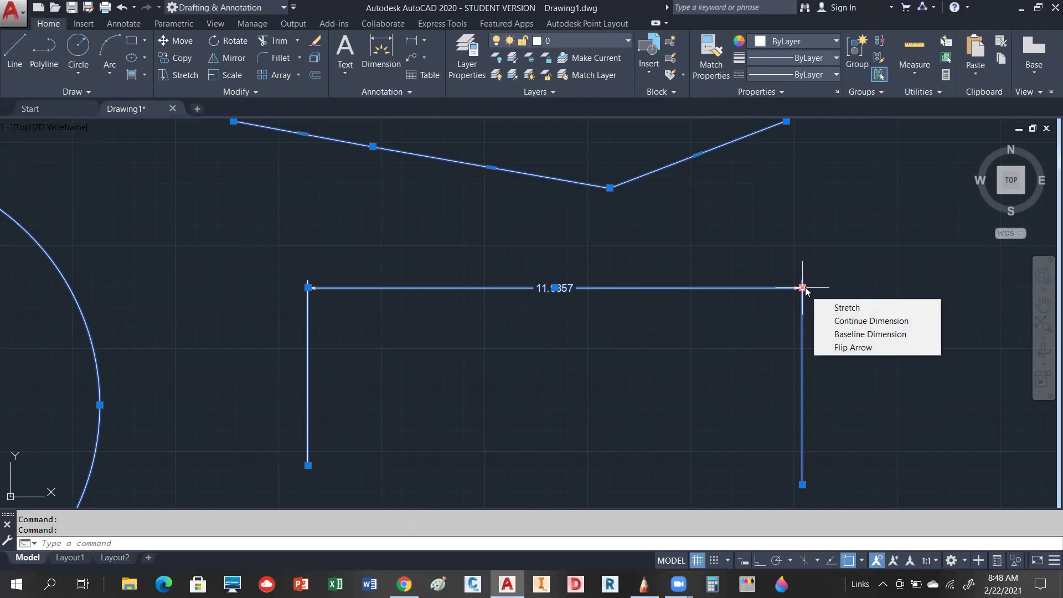
mouse_move(555, 288)
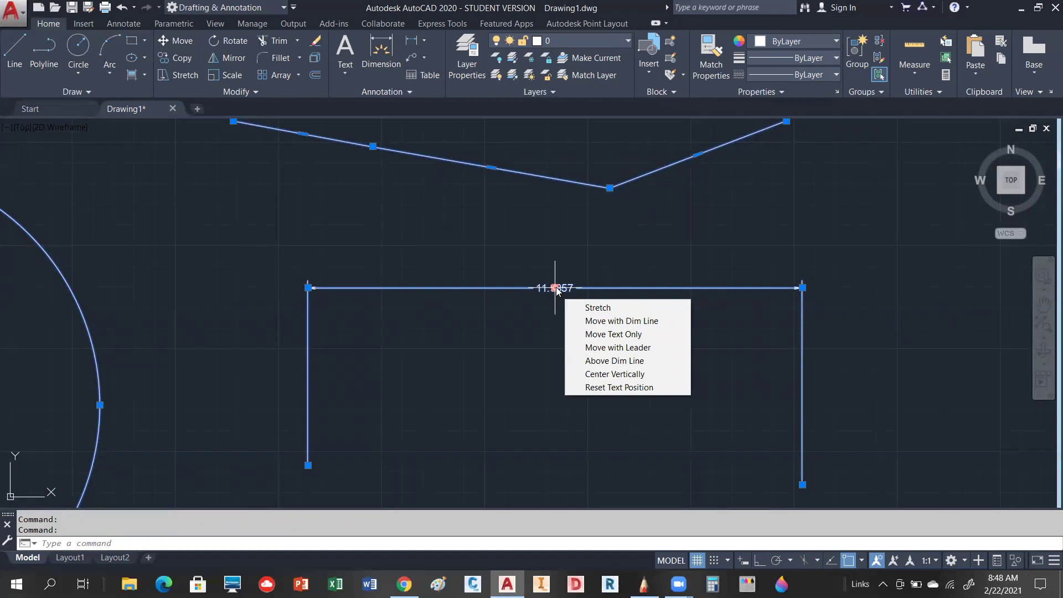
left_click(614, 348)
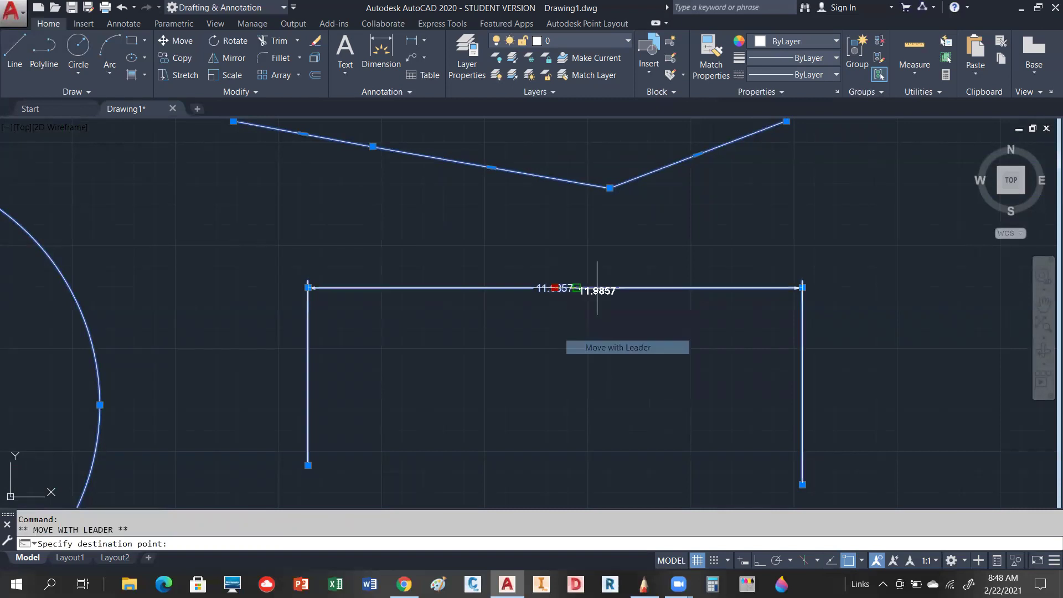
left_click(599, 233)
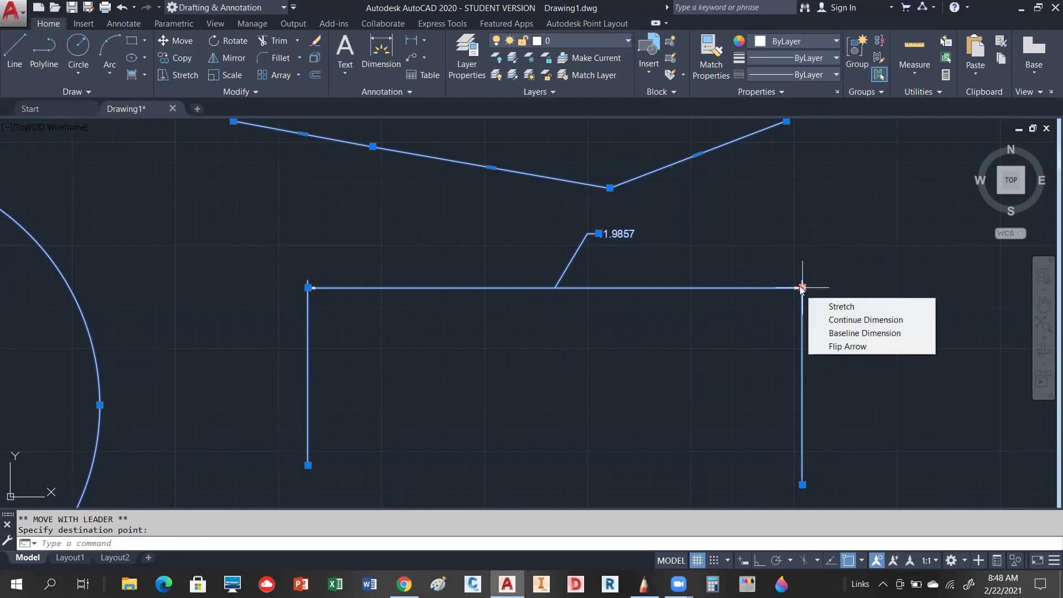
Flip both arrowheads of the horizontal dimension to the outside of its extension lines and clear the selection.
left_click(848, 346)
mouse_move(308, 287)
left_click(341, 348)
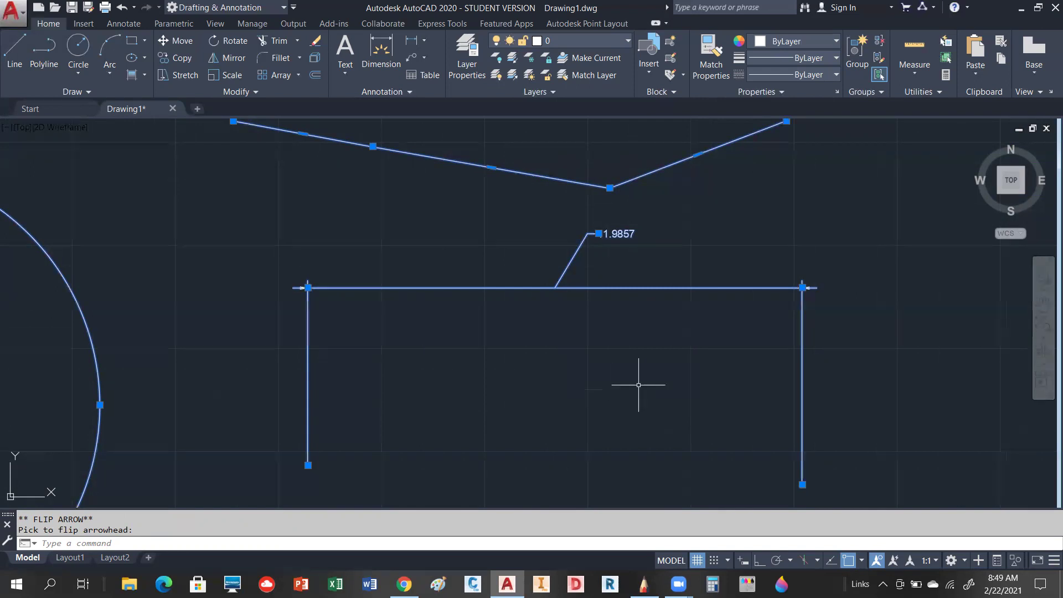
scroll(641, 382, "down", 4)
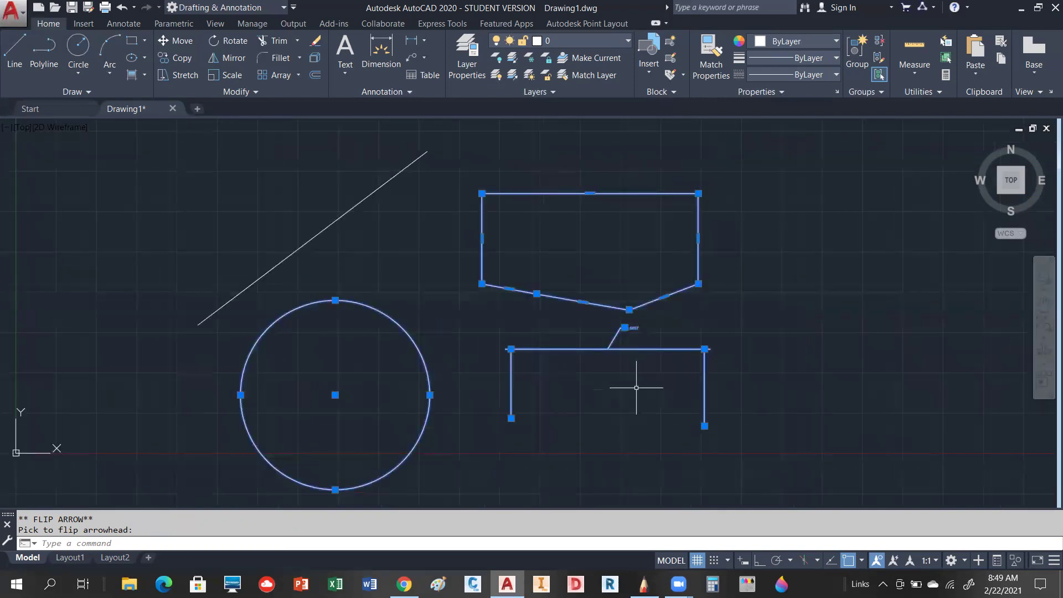
key("Escape")
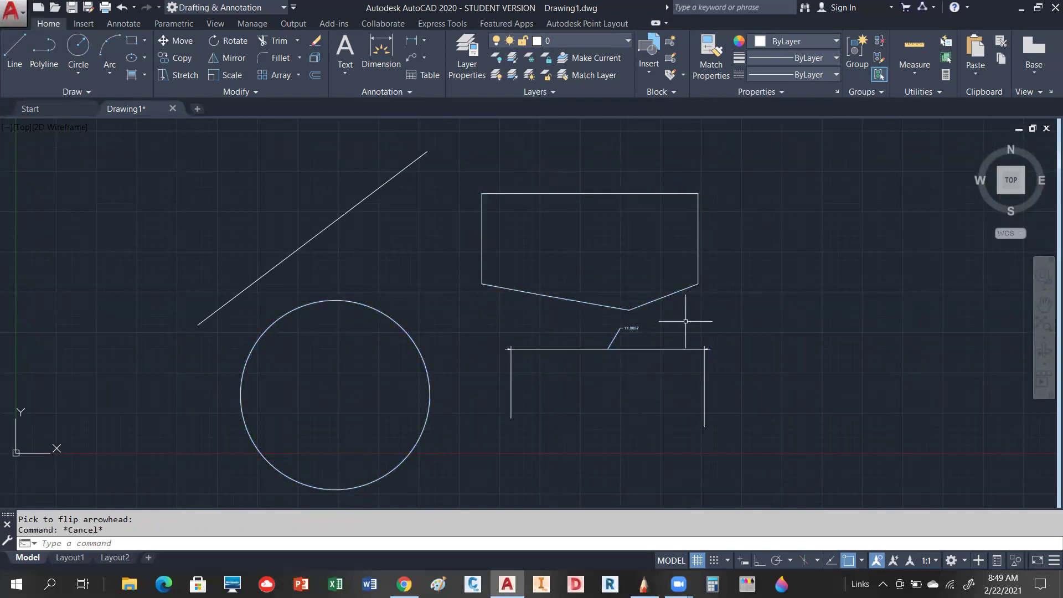
Try to add a baseline dimension from the right end of the horizontal dimension.
scroll(651, 368, "up", 2)
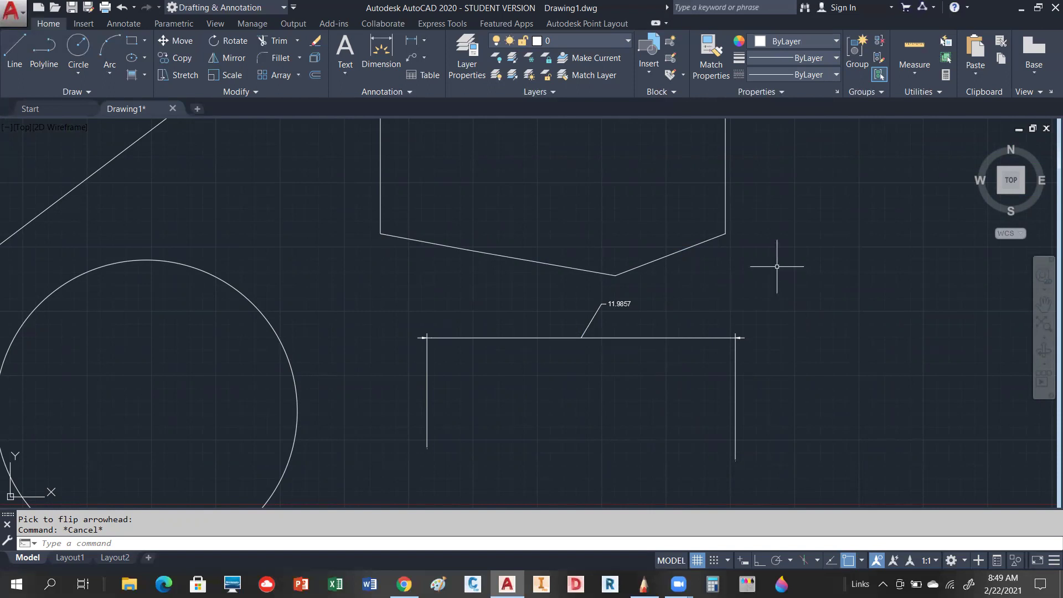
scroll(700, 373, "up", 4)
scroll(493, 297, "down", 4)
scroll(549, 318, "up", 2)
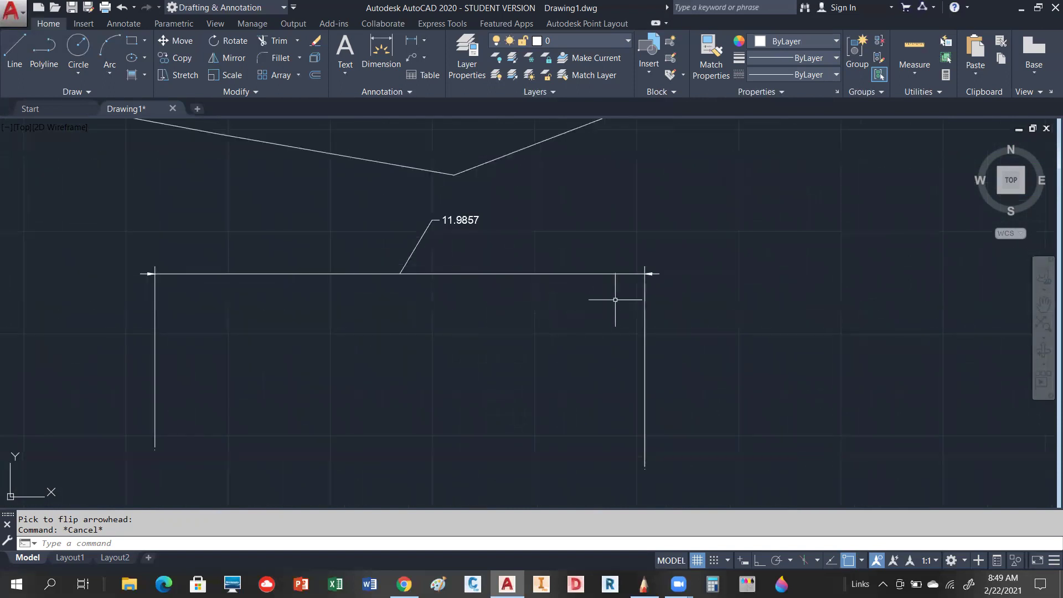
left_click(616, 275)
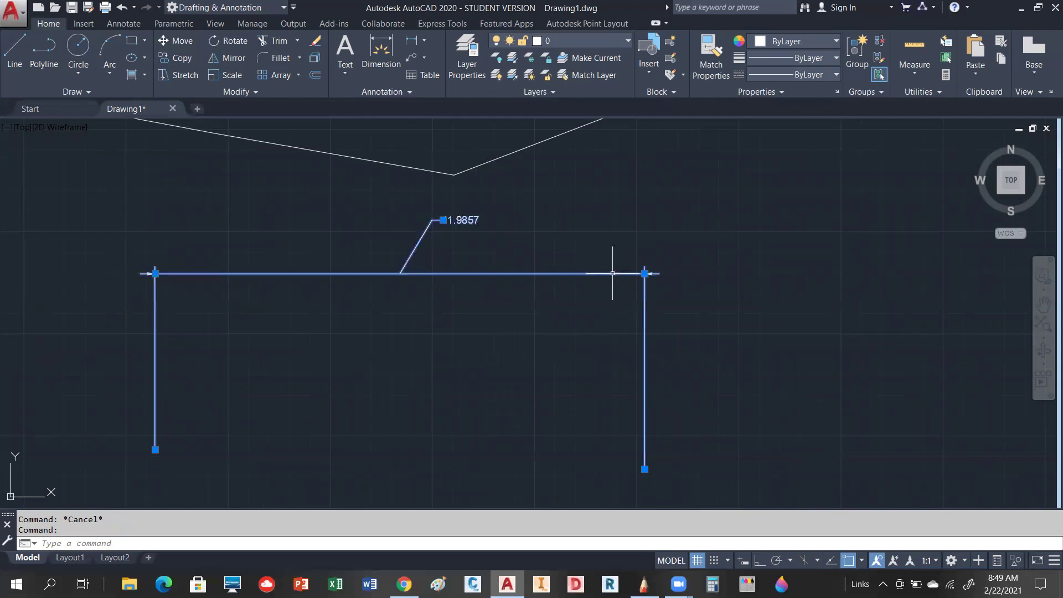
scroll(682, 288, "up", 4)
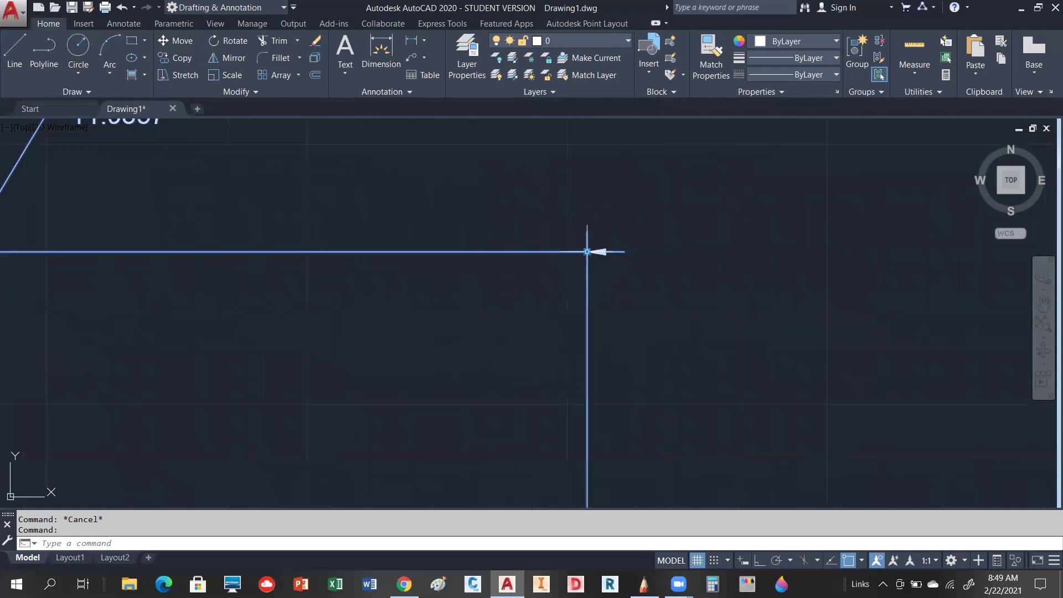
mouse_move(588, 252)
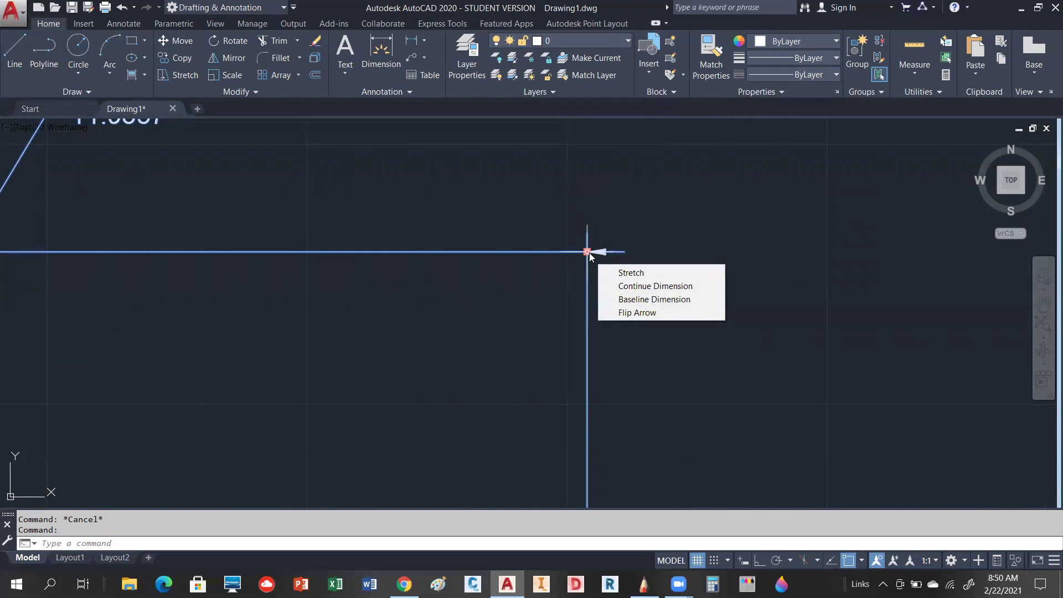
left_click(667, 300)
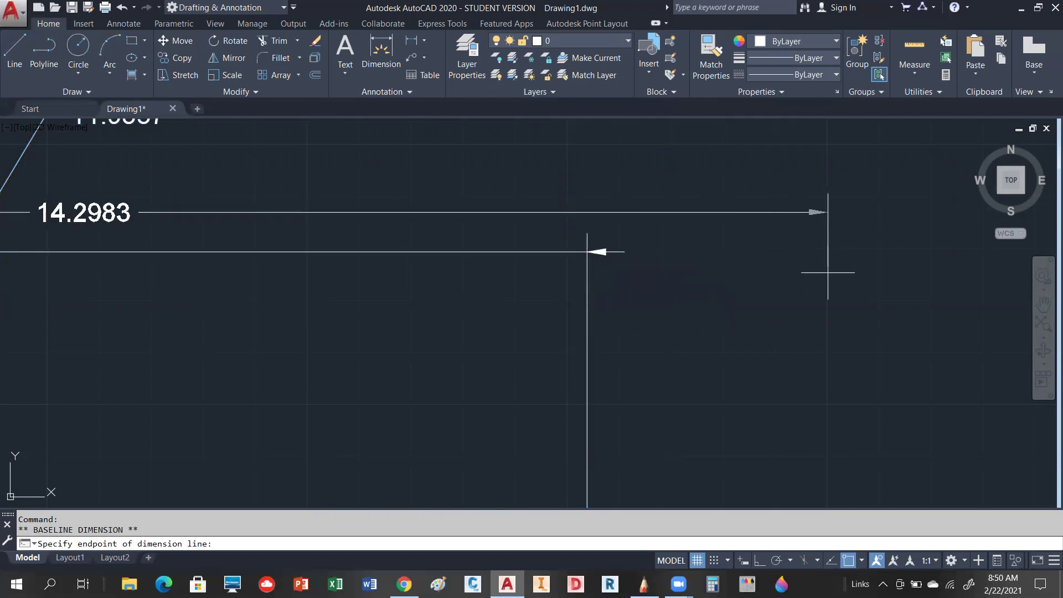
key("Escape")
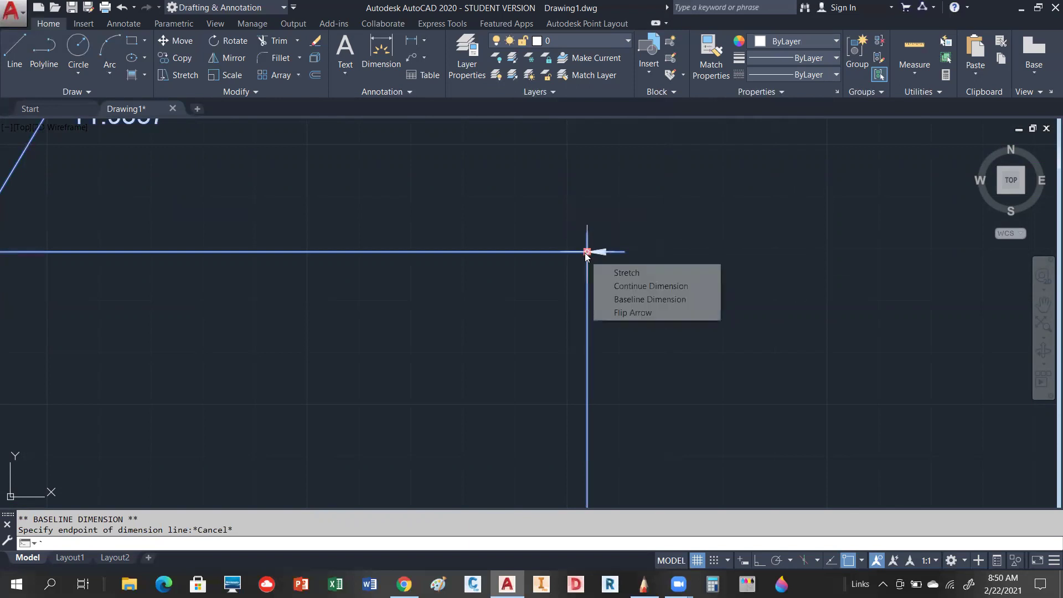
right_click(588, 253)
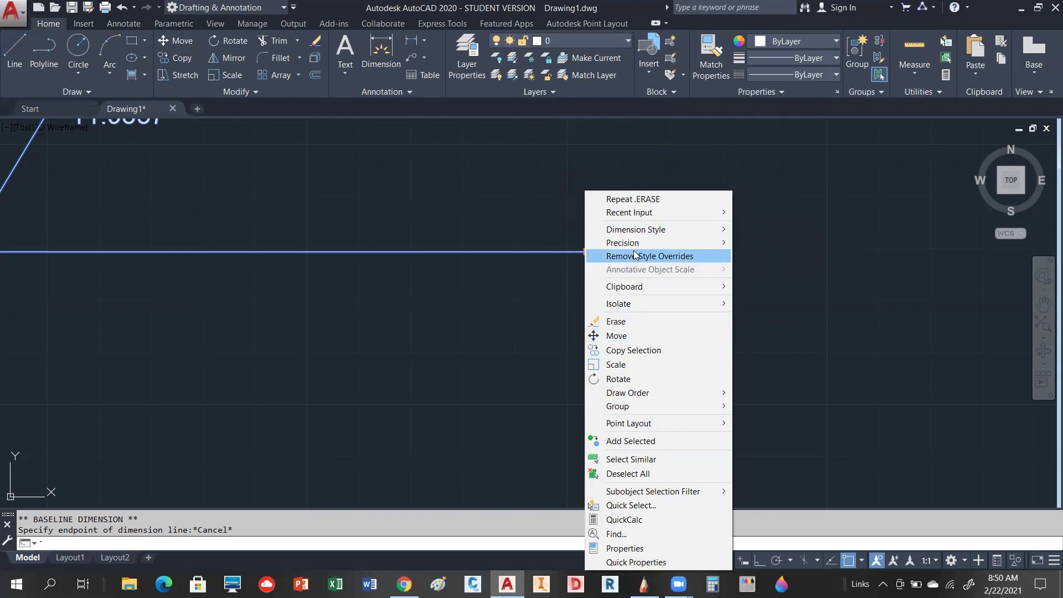
left_click(762, 195)
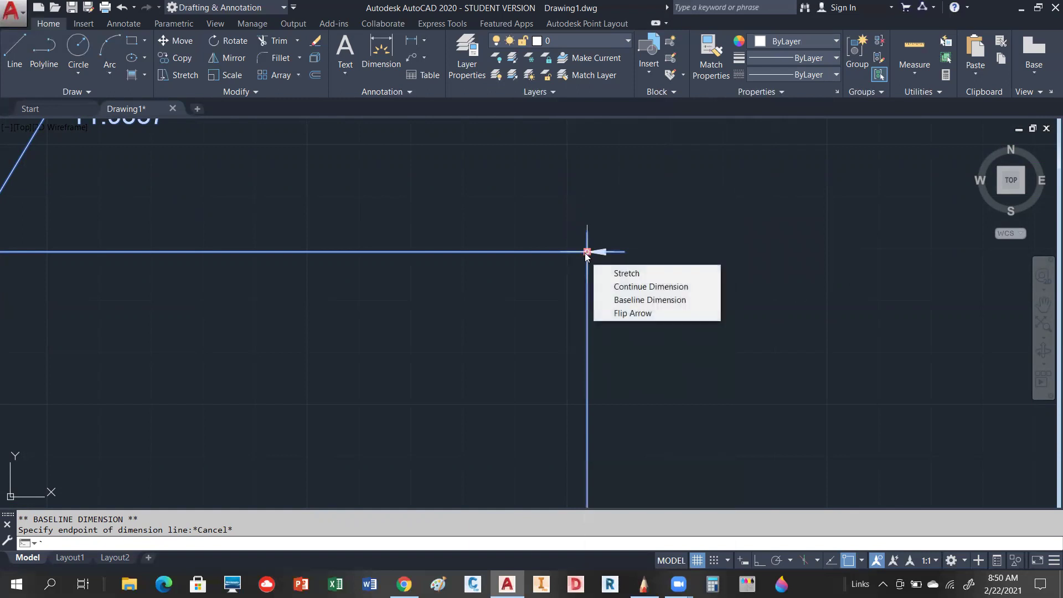
right_click(586, 256)
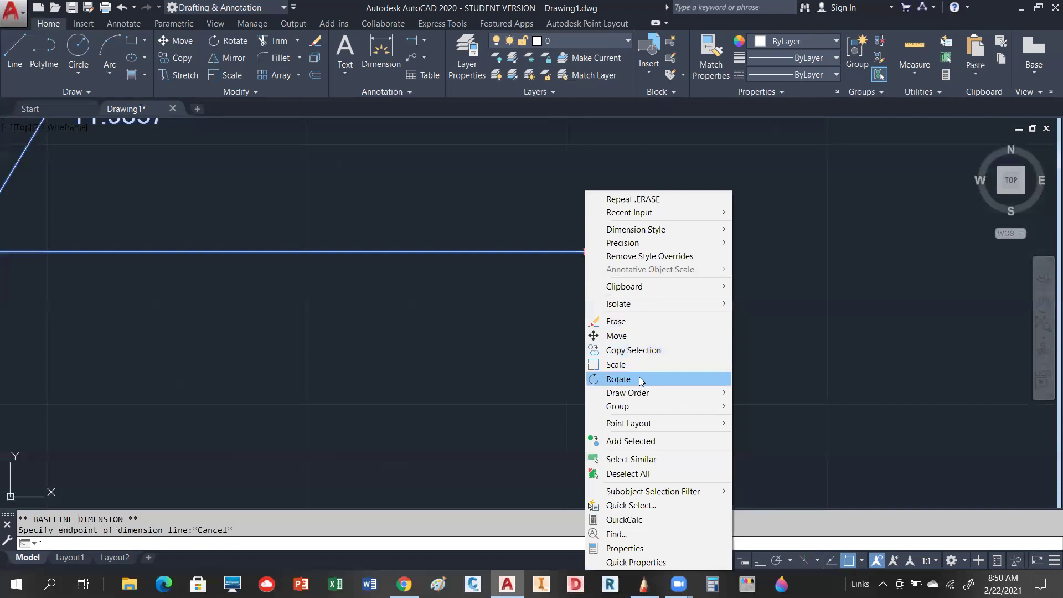
left_click(558, 284)
mouse_move(587, 252)
left_click(636, 311)
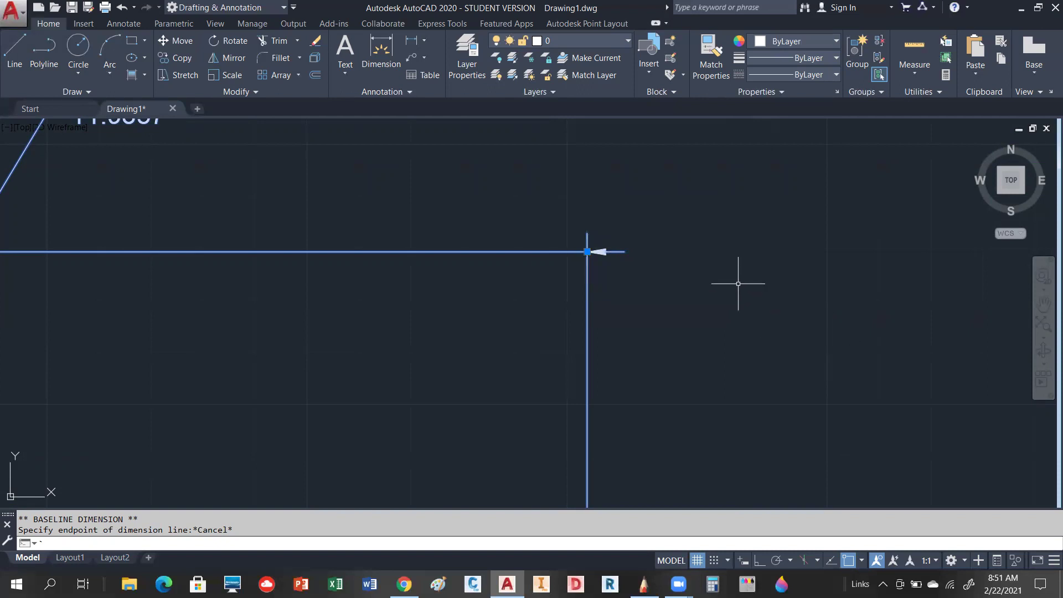
key("Escape")
scroll(776, 330, "down", 5)
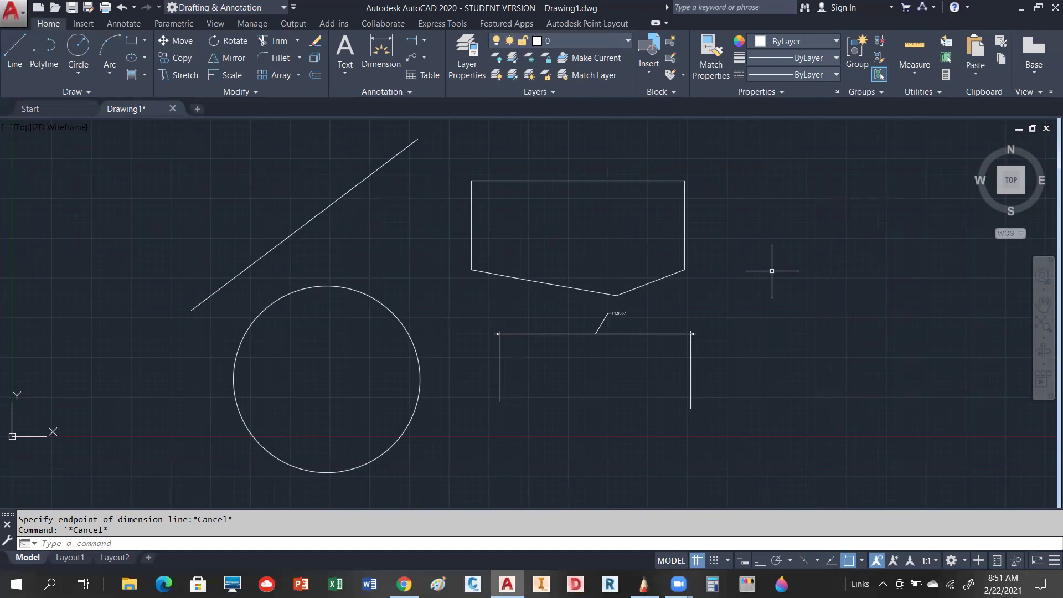
Make the green Layer1 the current layer in the Layer Properties Manager and close the manager.
scroll(634, 340, "down", 2)
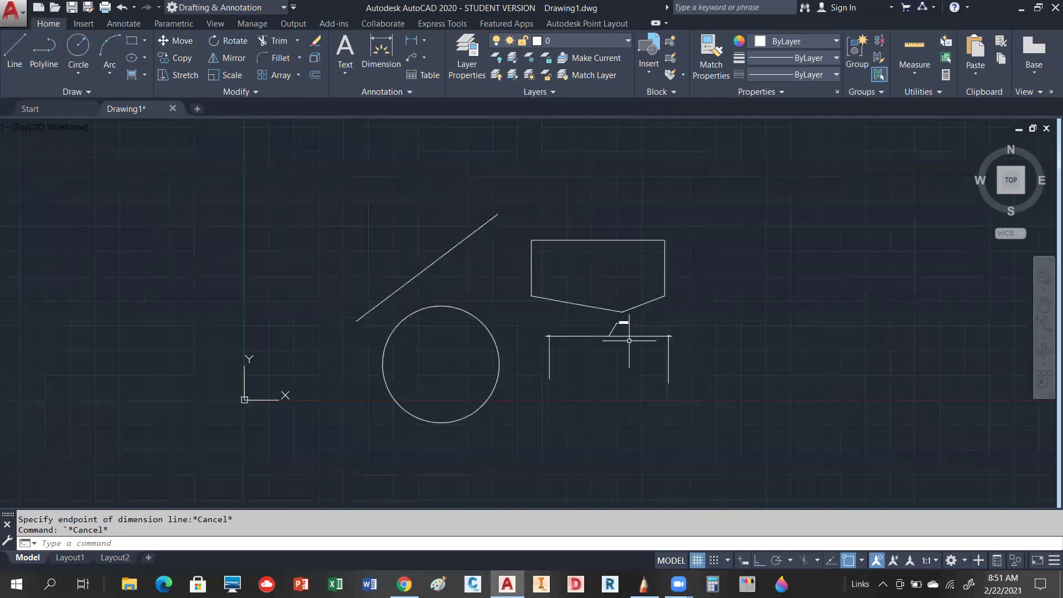
scroll(693, 230, "up", 4)
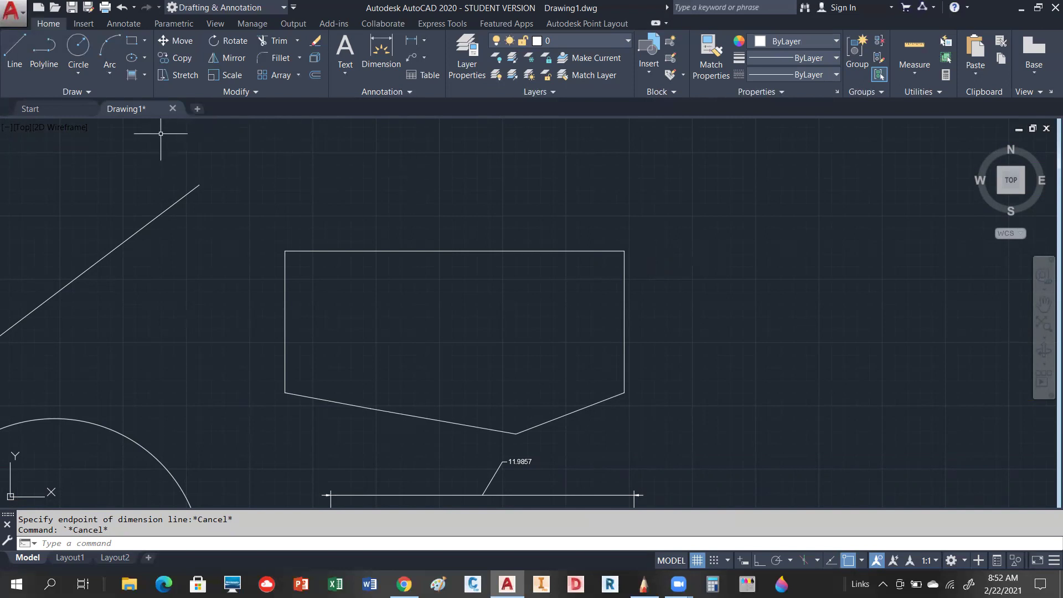
left_click(467, 55)
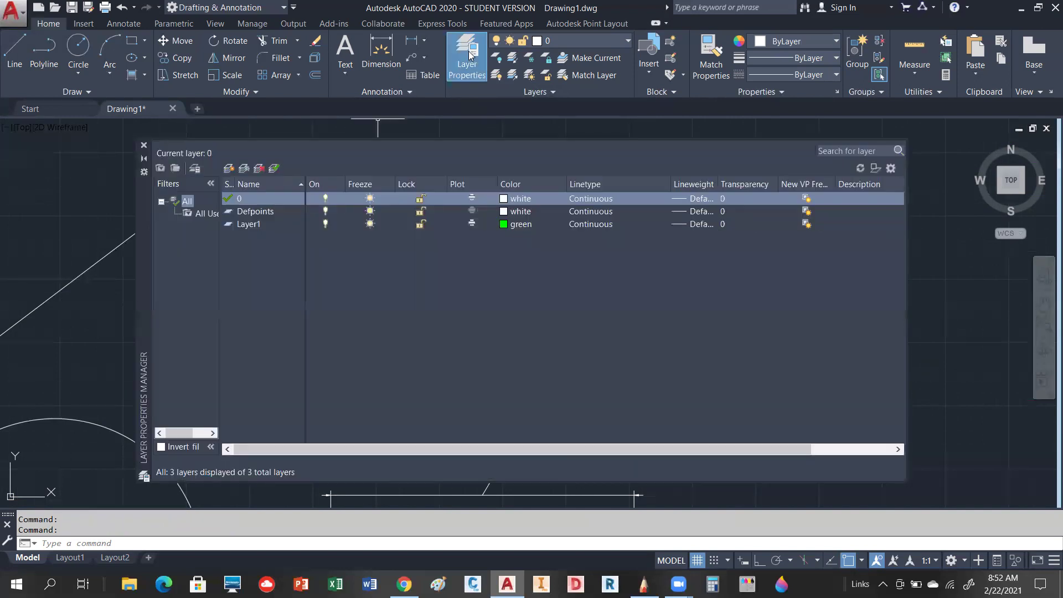
double_click(246, 225)
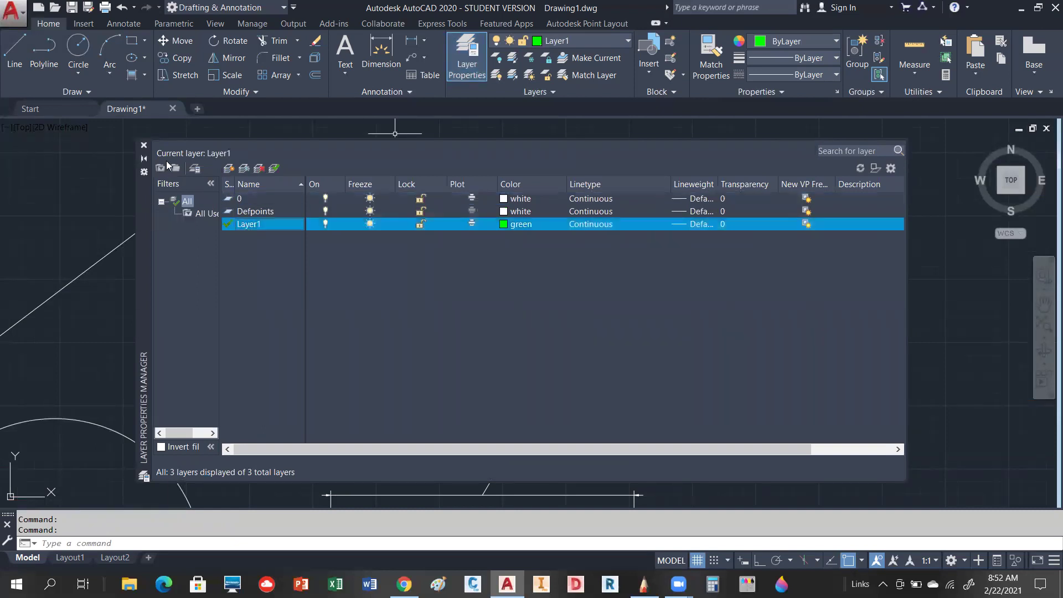
left_click(144, 146)
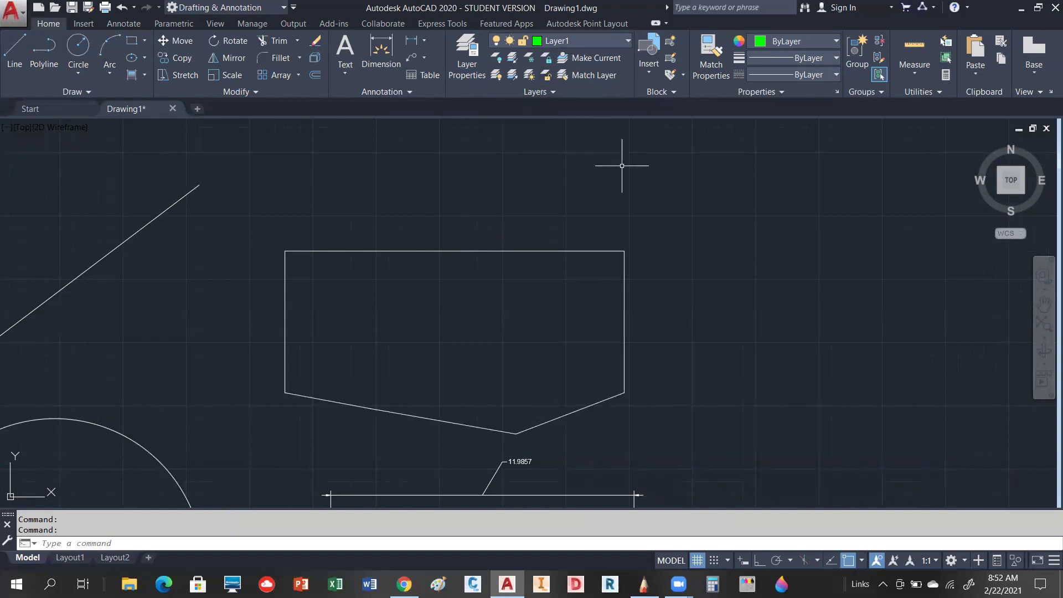
Draw a solid donut with inside diameter 0 and outside diameter 1 centred on the five-sided shape's upper-right corner.
left_click(90, 92)
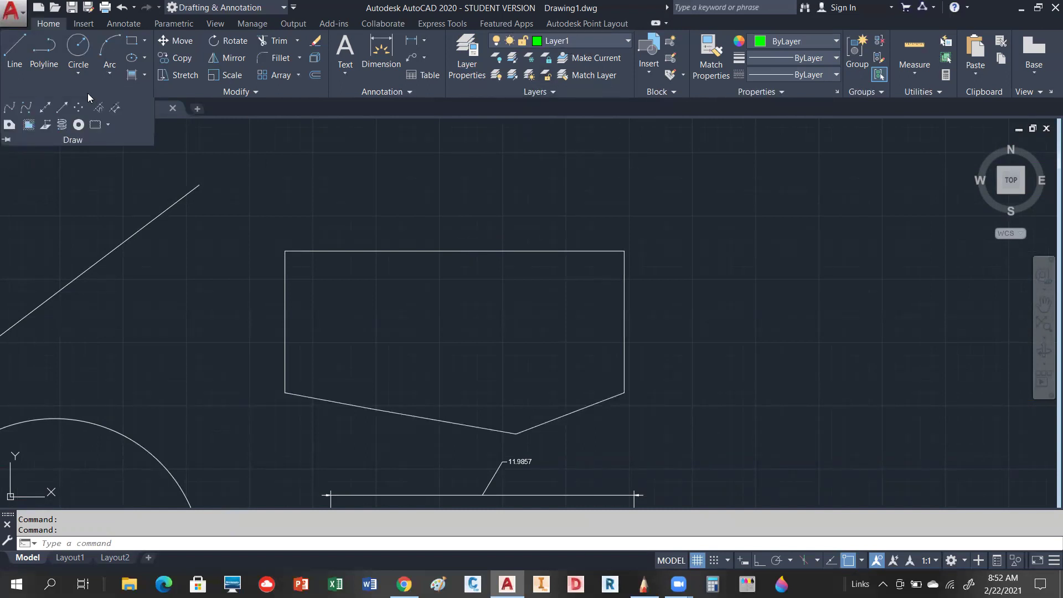
left_click(79, 123)
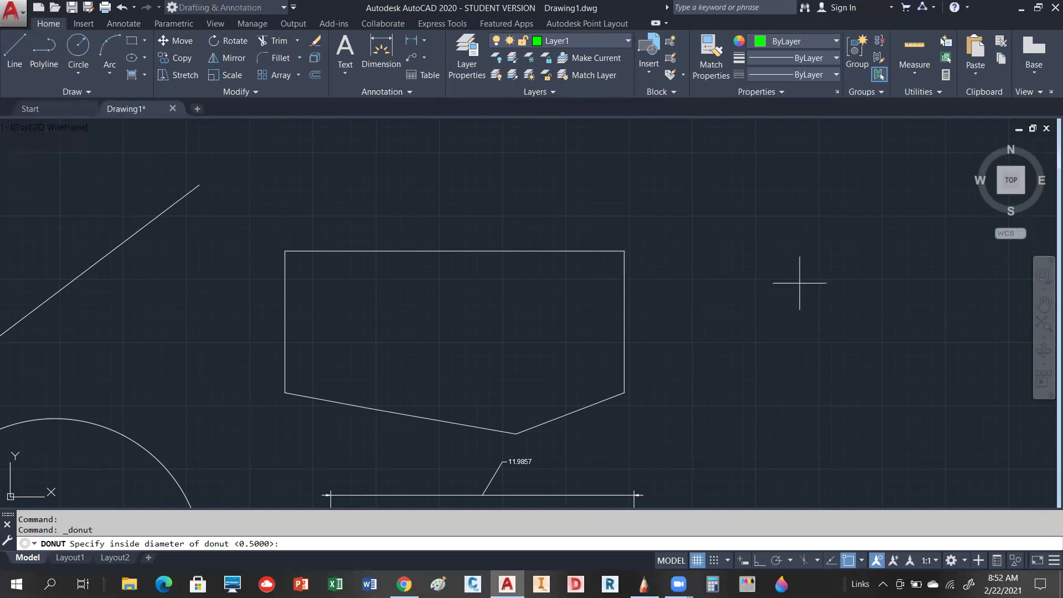
type("0")
key("Return")
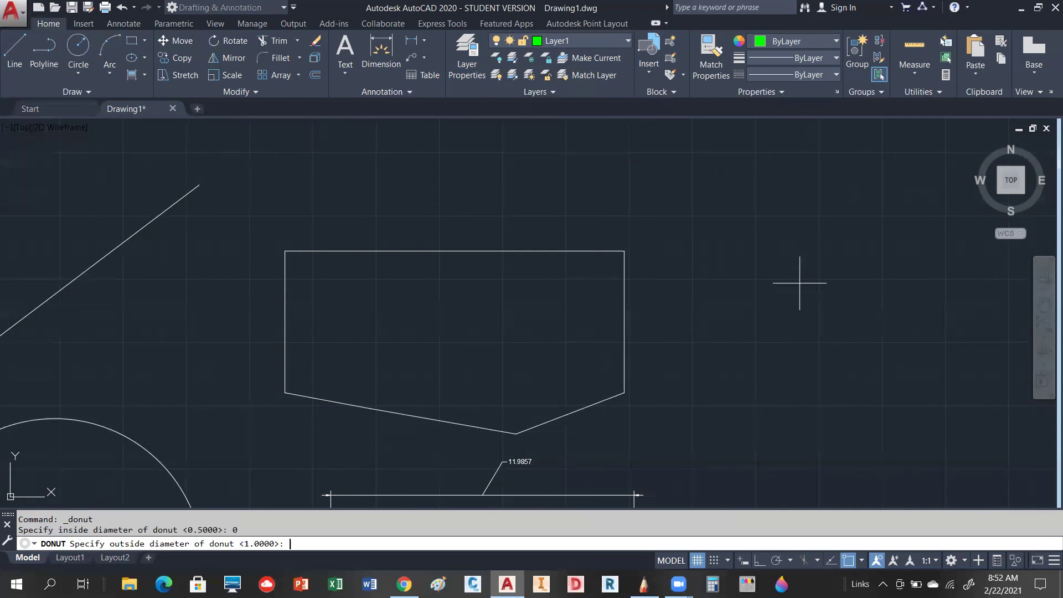
key("Return")
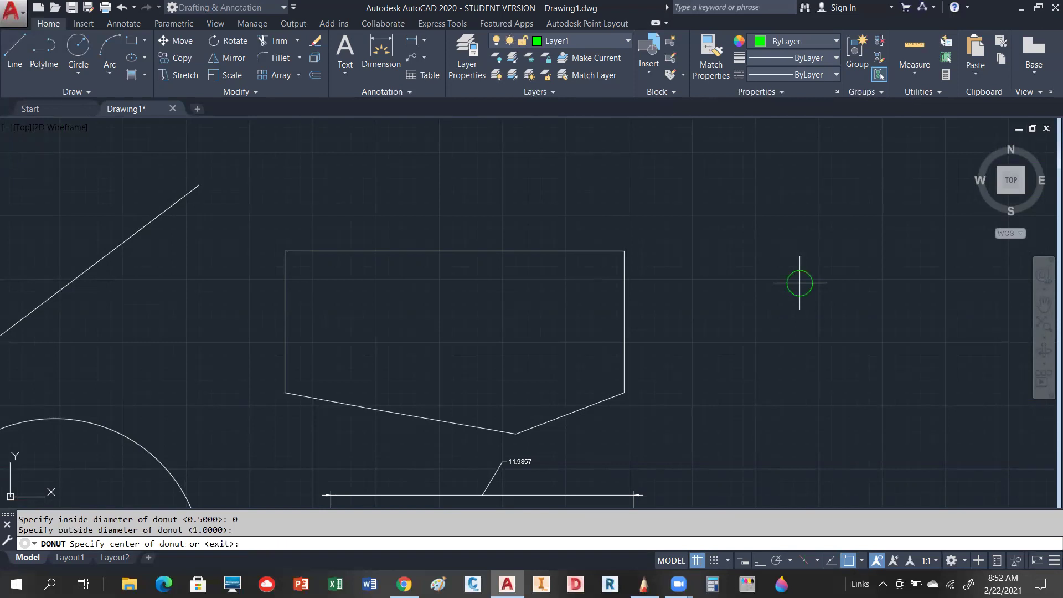
scroll(621, 251, "up", 5)
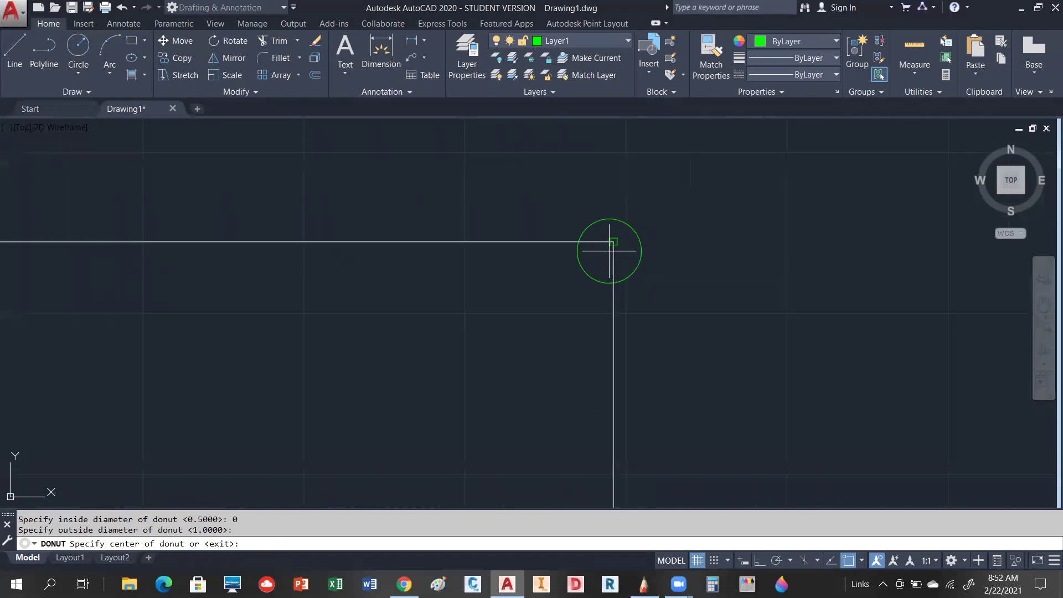
left_click(609, 251)
Place two more of these donuts, on the shape's lower-right corner and at the dimension's leader text, and end the command.
scroll(700, 166, "down", 5)
left_click(689, 226)
scroll(707, 225, "up", 5)
scroll(683, 242, "down", 3)
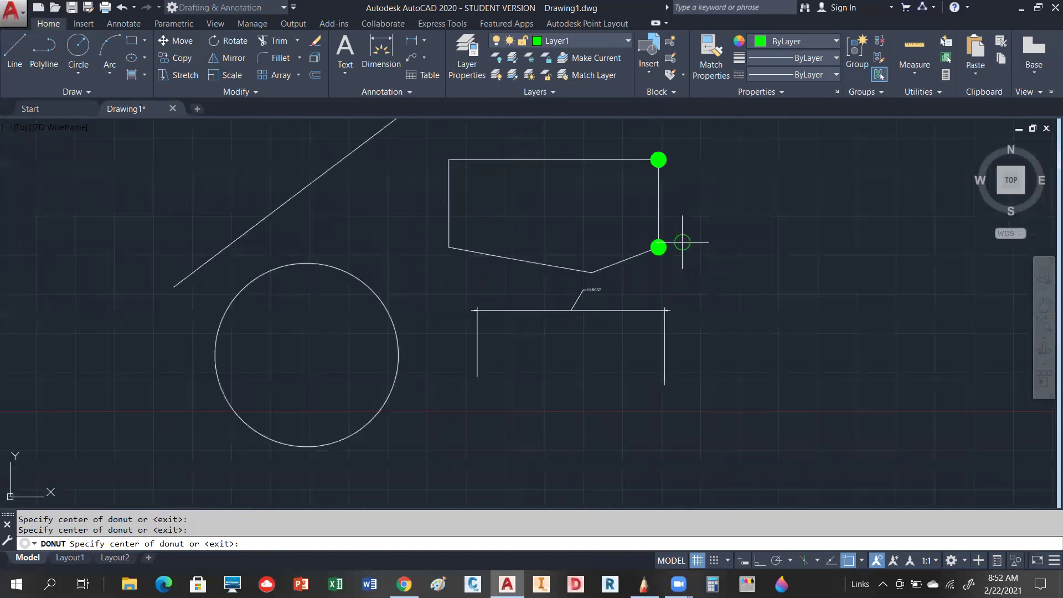
left_click(588, 289)
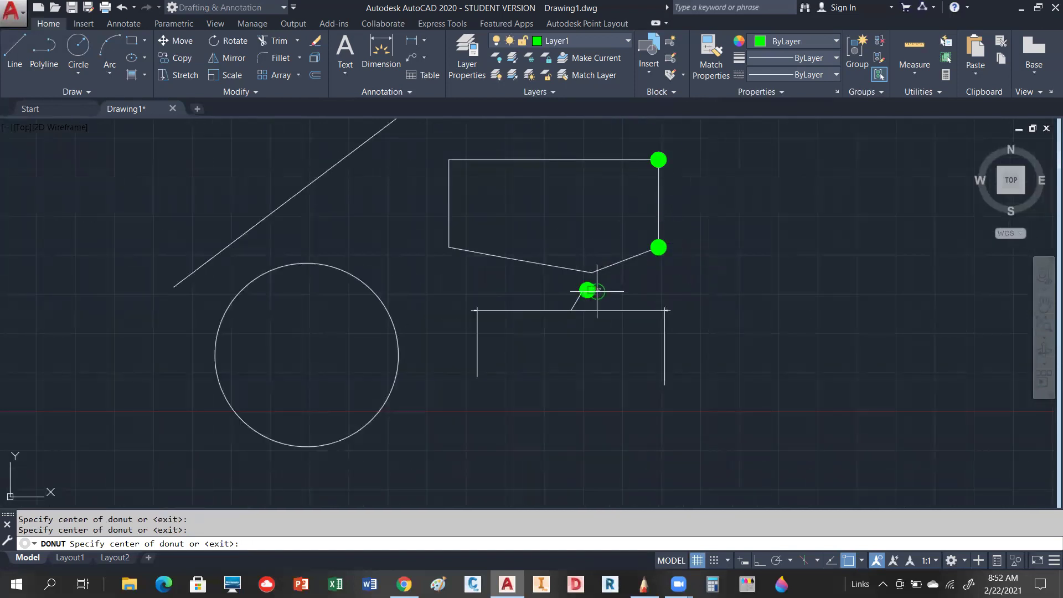
key("Escape")
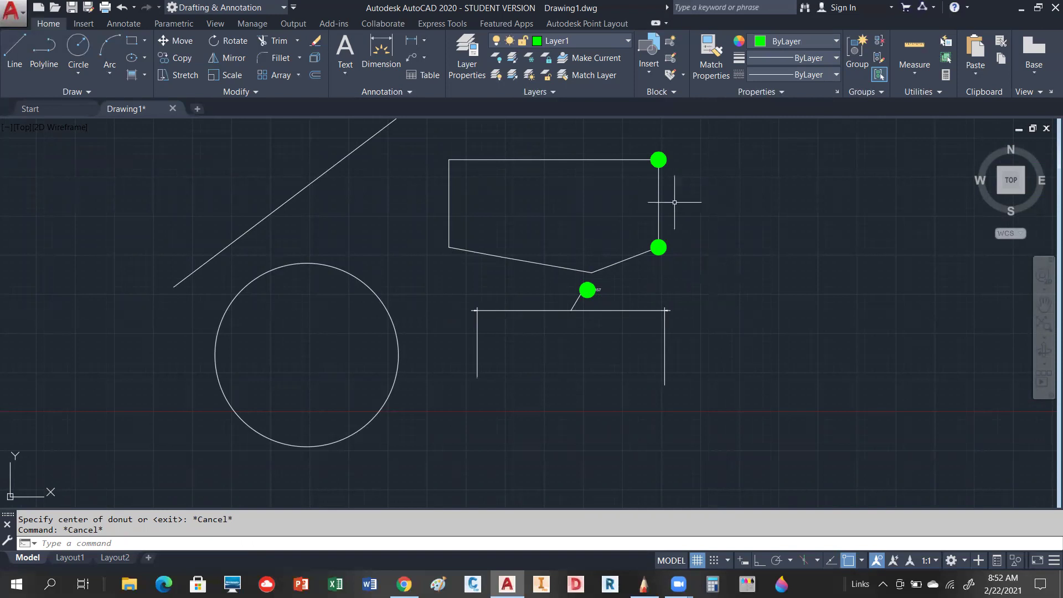
Send the donut on the five-sided shape's upper-right corner to the back of the draw order.
scroll(667, 158, "up", 5)
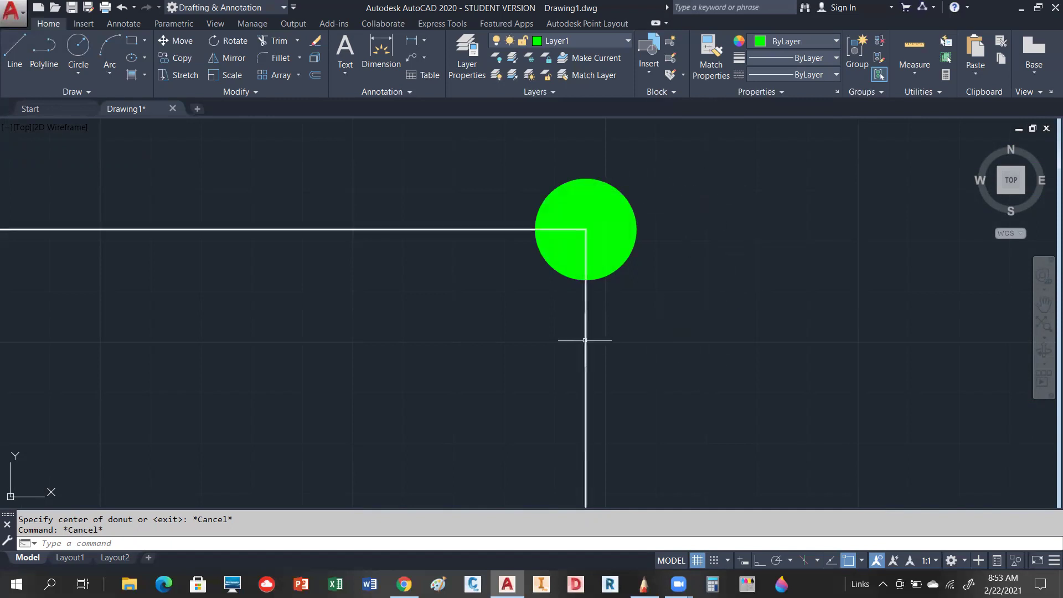
left_click(625, 194)
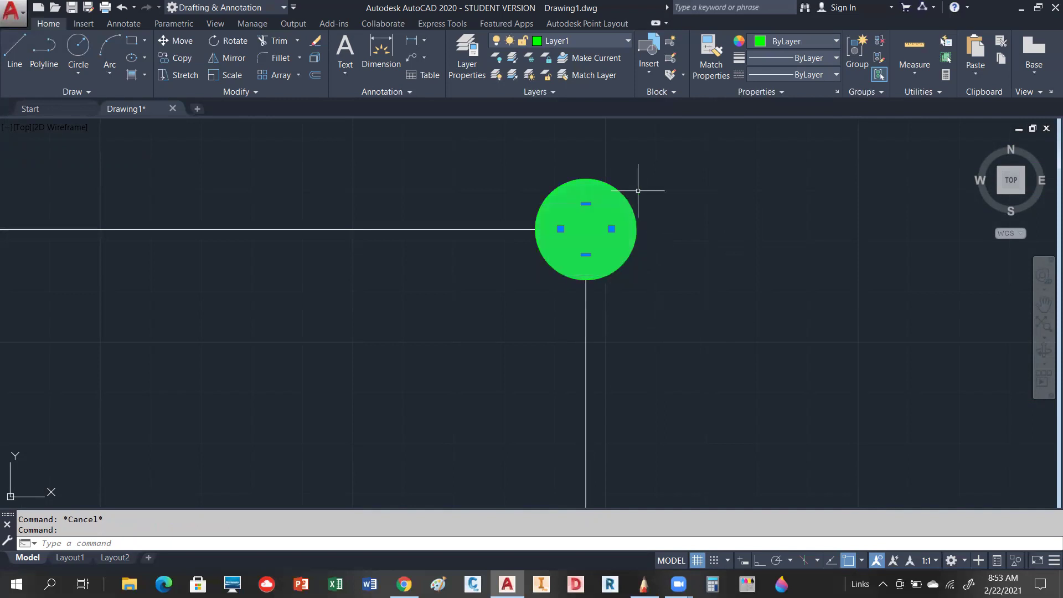
right_click(700, 189)
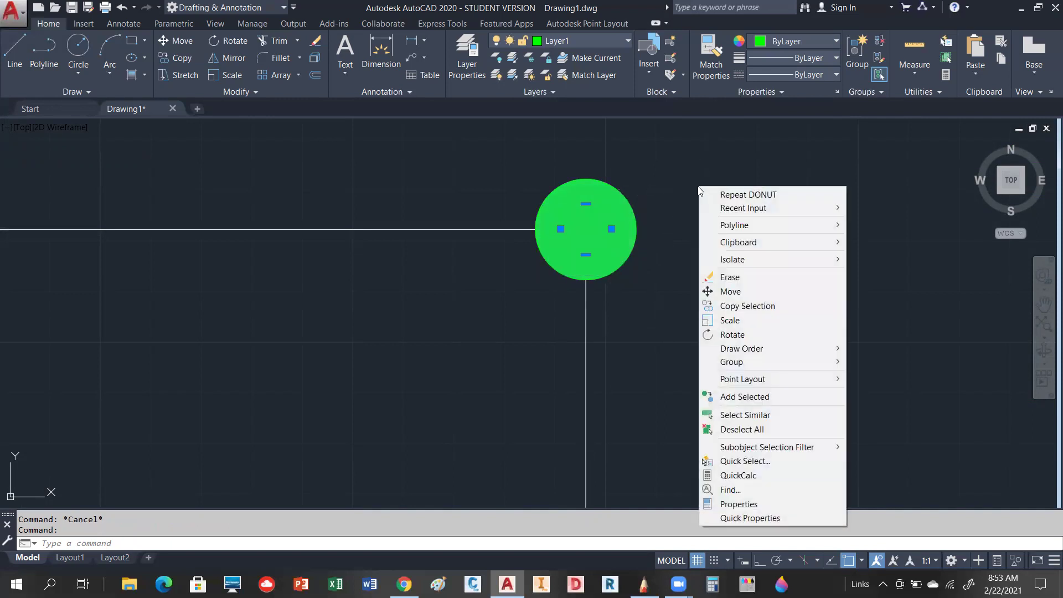
mouse_move(745, 351)
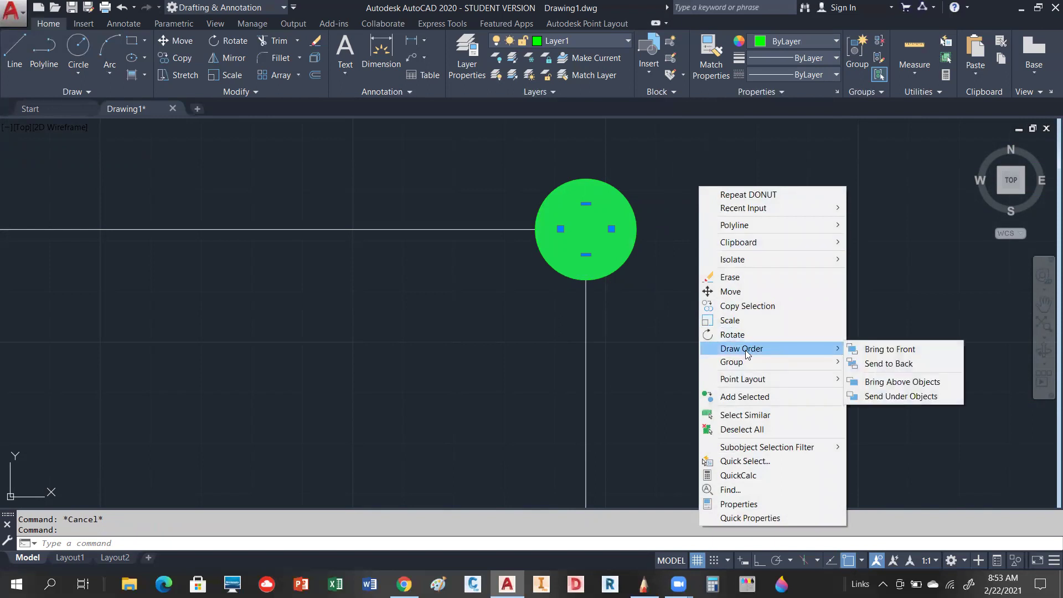
left_click(896, 366)
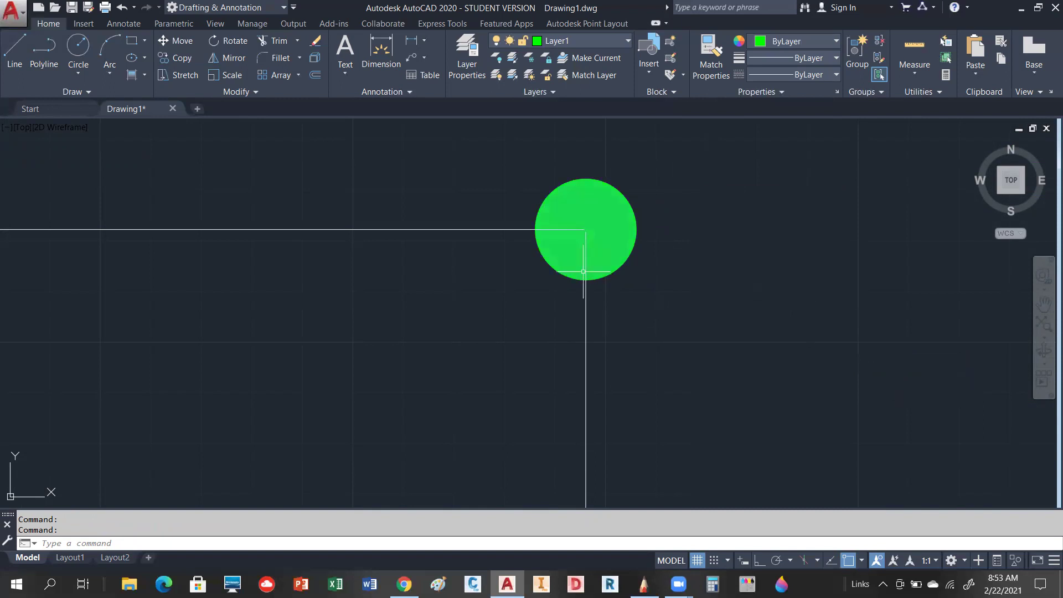
scroll(595, 225, "up", 2)
scroll(594, 224, "up", 2)
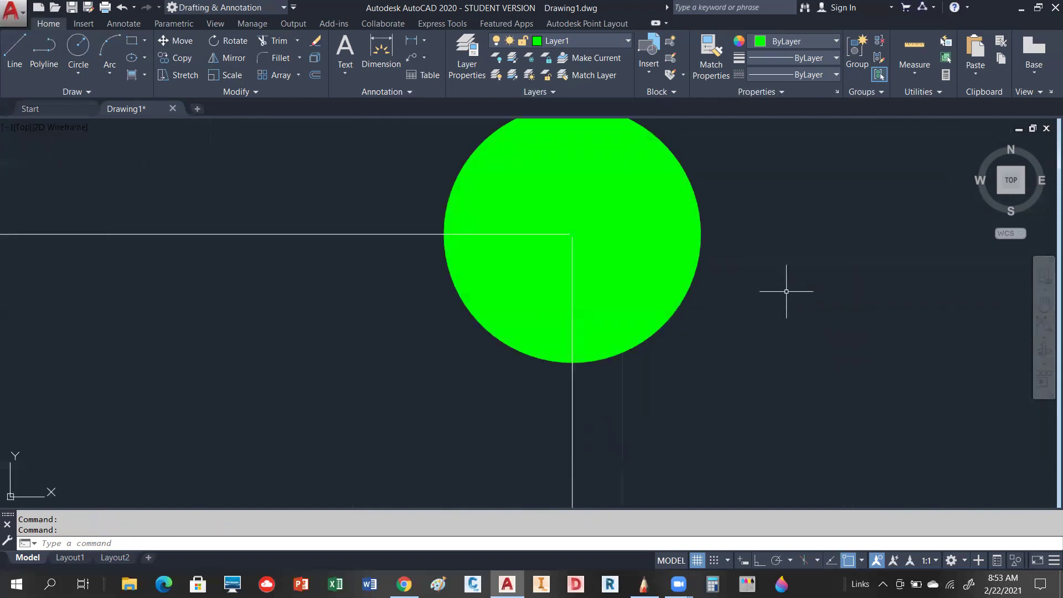
scroll(787, 290, "down", 2)
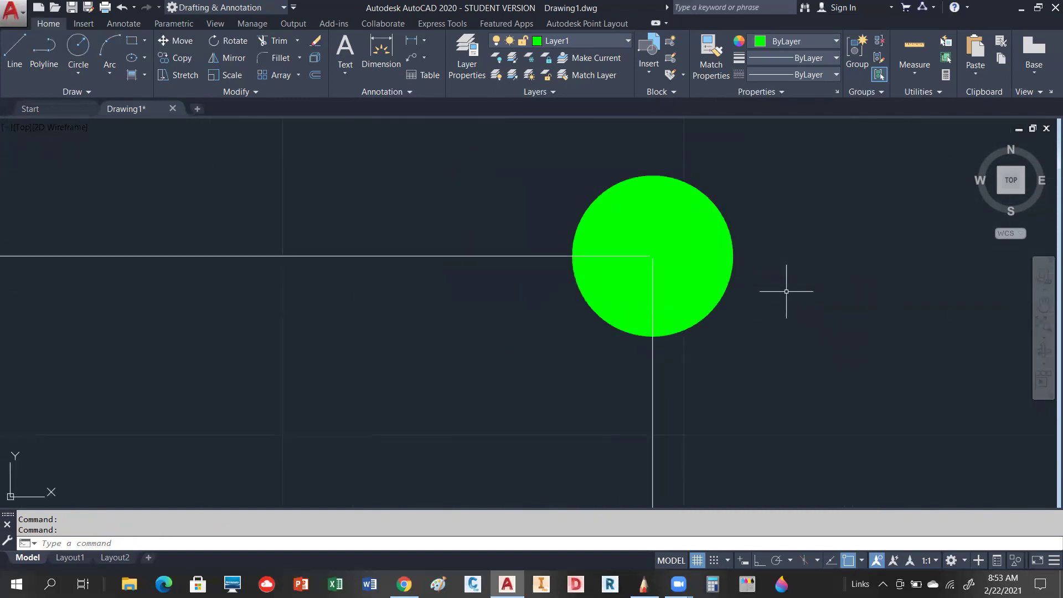
scroll(789, 183, "down", 5)
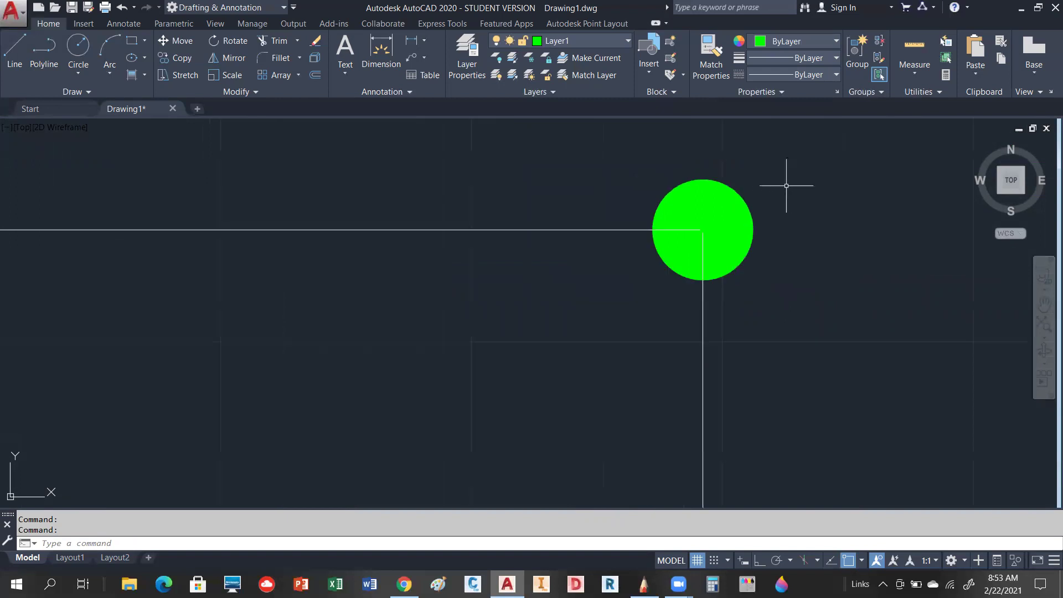
Bring the five-sided shape's outline to the front of the draw order, above the donut on its lower-right corner.
scroll(770, 332, "up", 6)
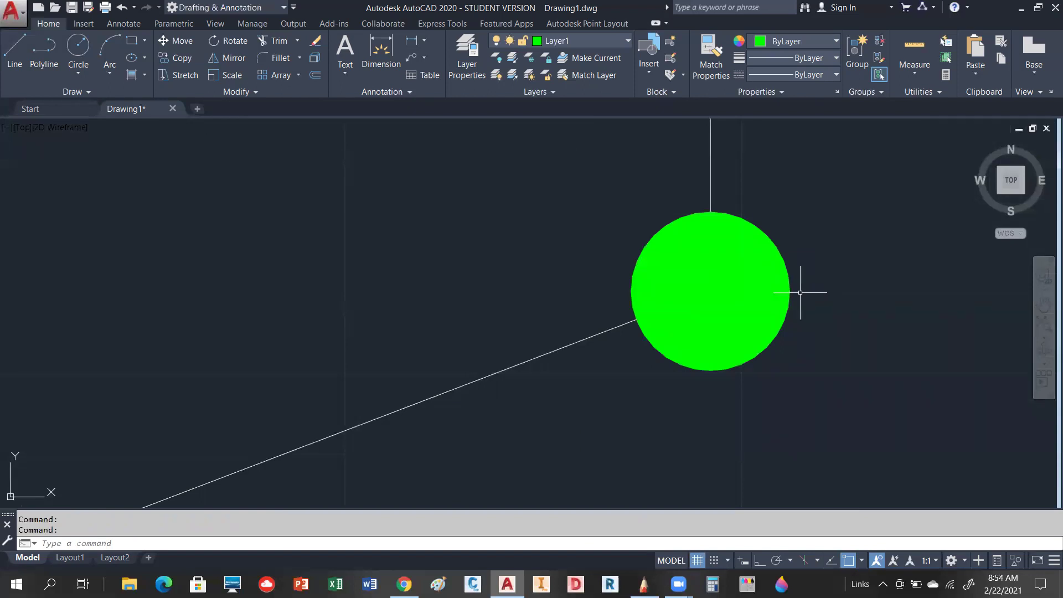
left_click(711, 167)
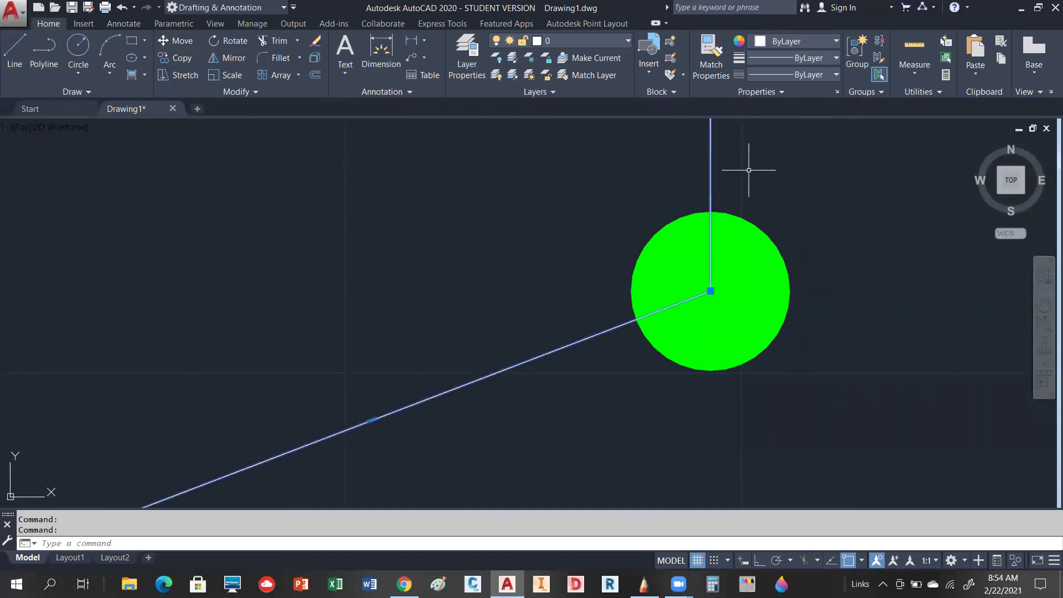
right_click(749, 170)
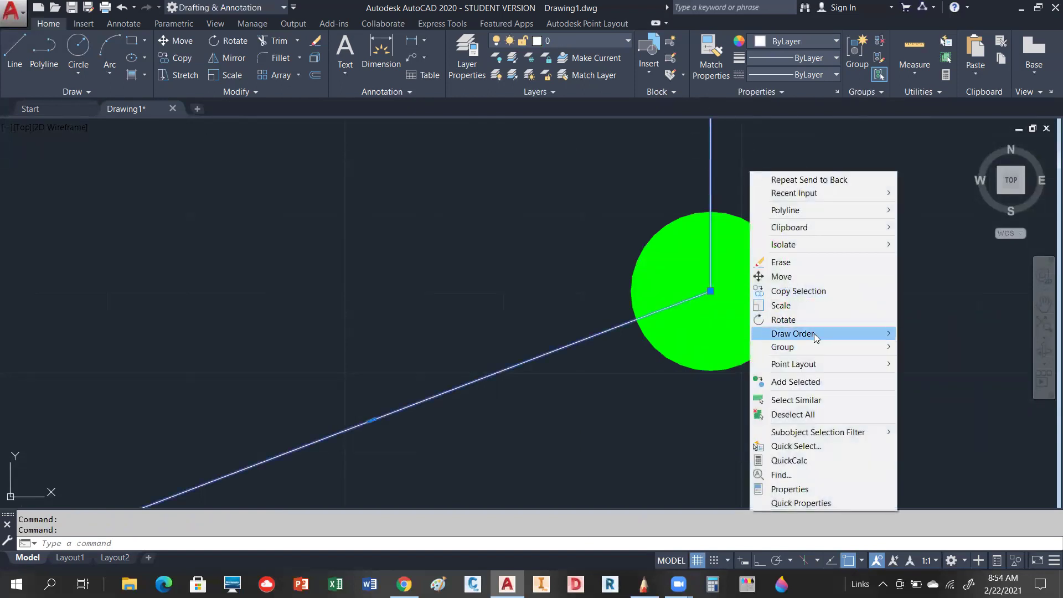
mouse_move(814, 333)
left_click(920, 335)
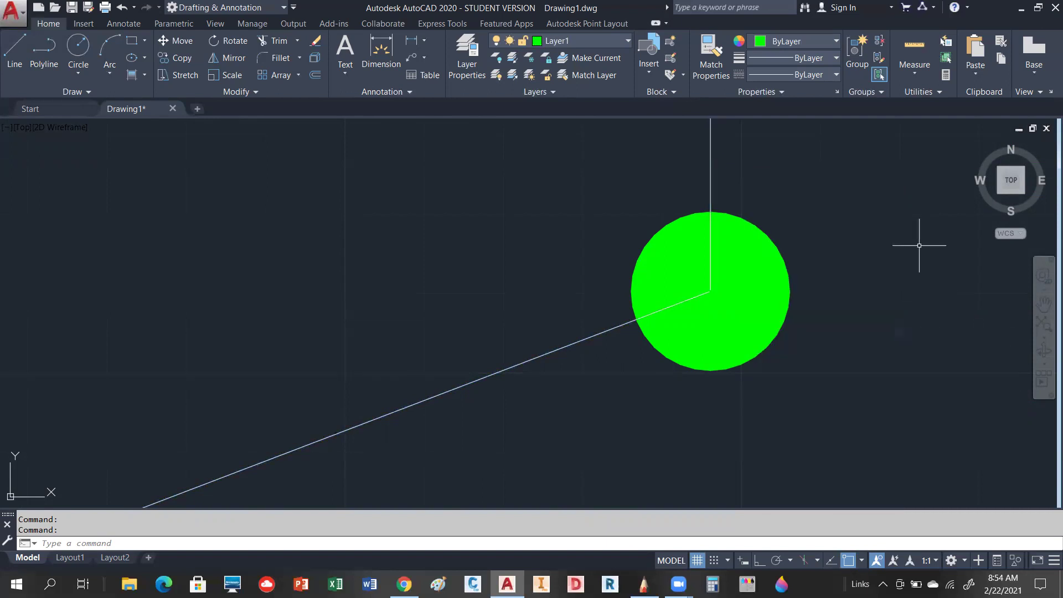
scroll(548, 280, "down", 5)
scroll(700, 388, "down", 2)
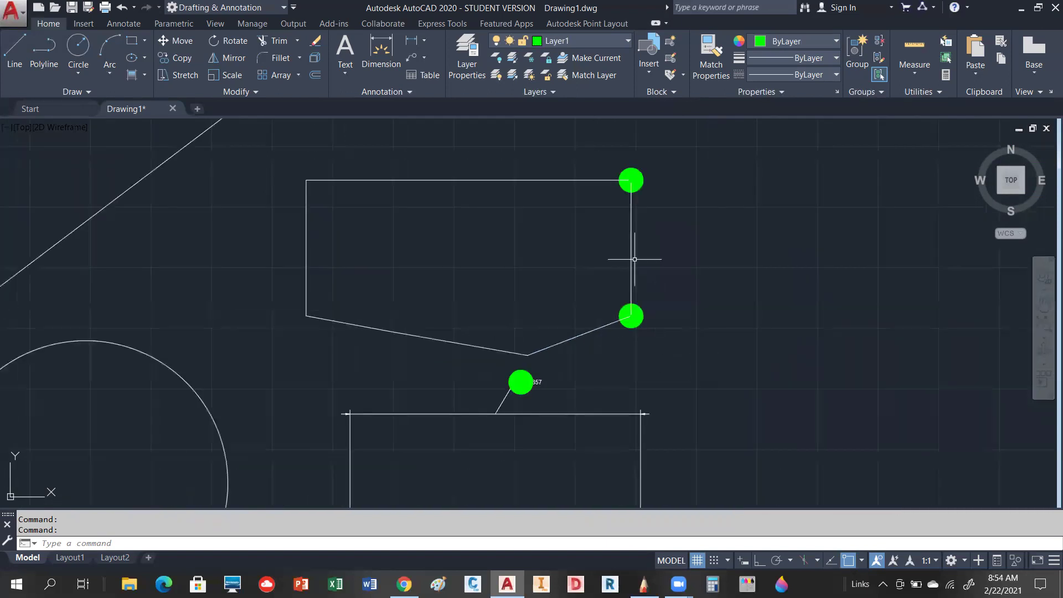
scroll(623, 174, "up", 2)
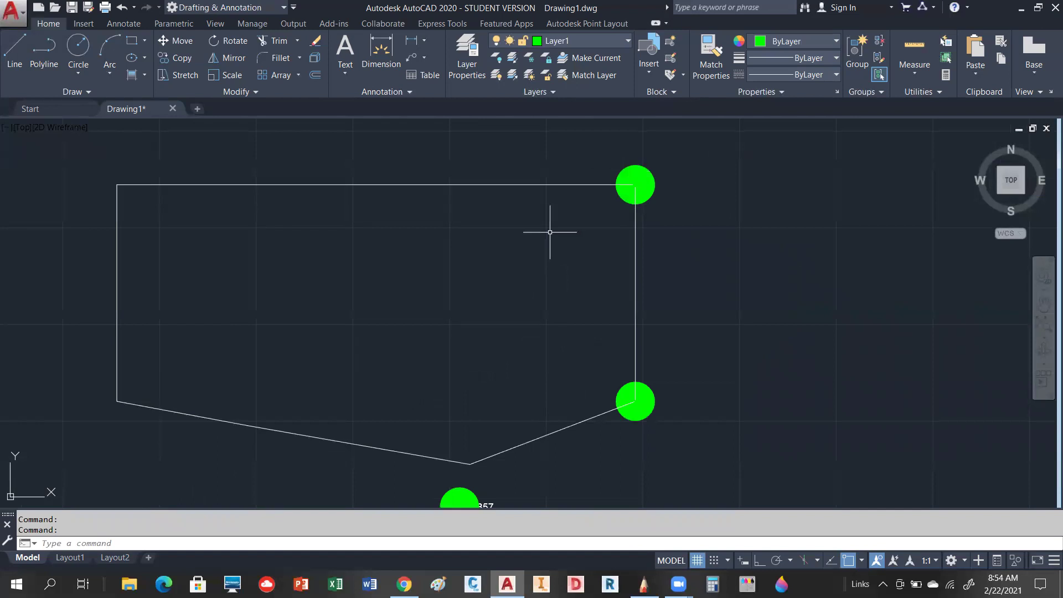
Bring the horizontal dimension to the front of the draw order, above the donut at its leader text, and clear the selection.
scroll(550, 232, "down", 4)
scroll(515, 340, "up", 9)
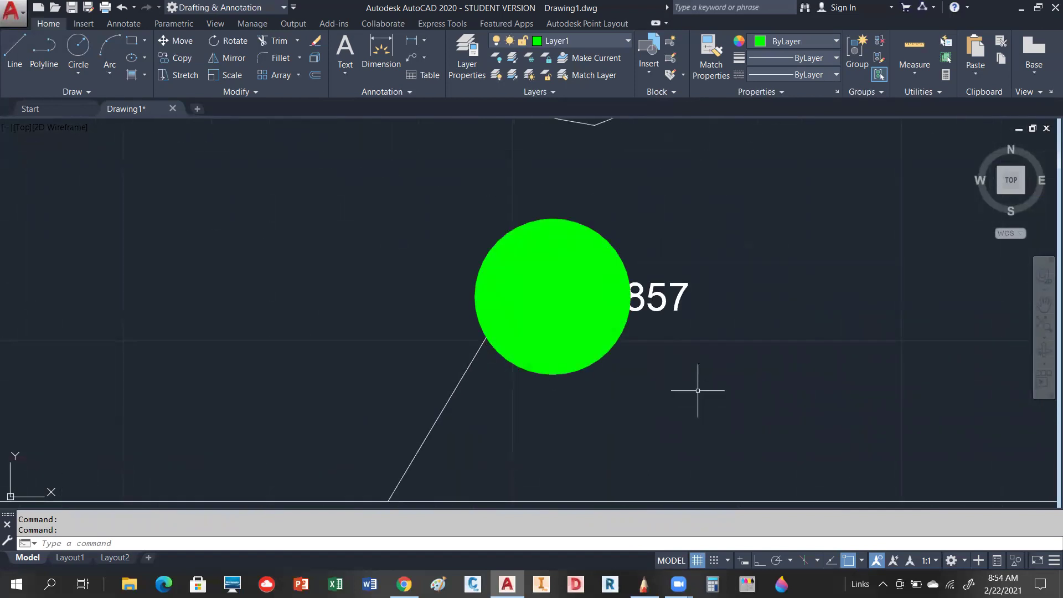
left_click(677, 303)
right_click(679, 308)
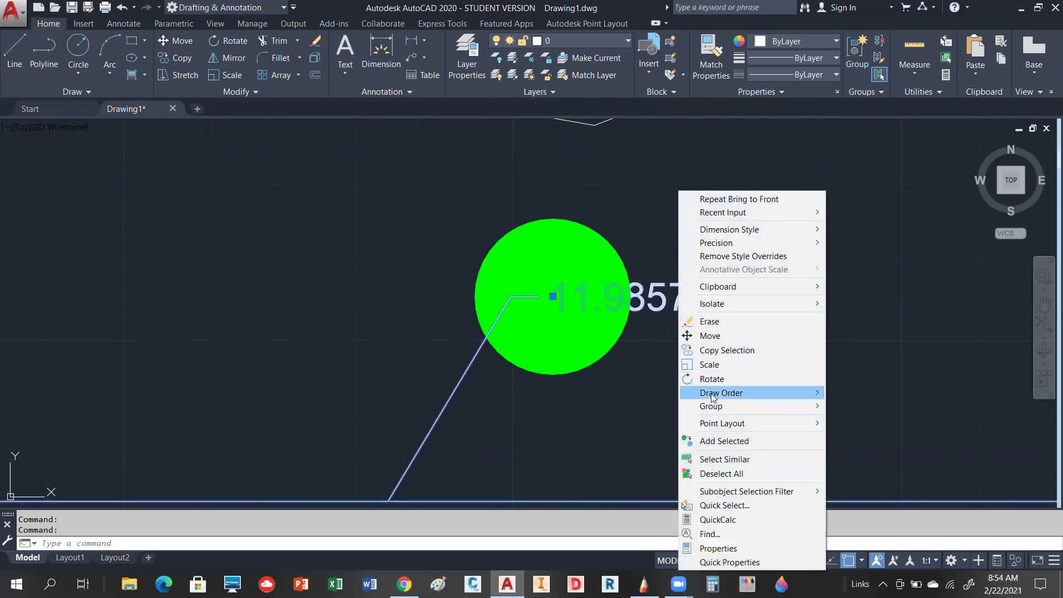
mouse_move(731, 393)
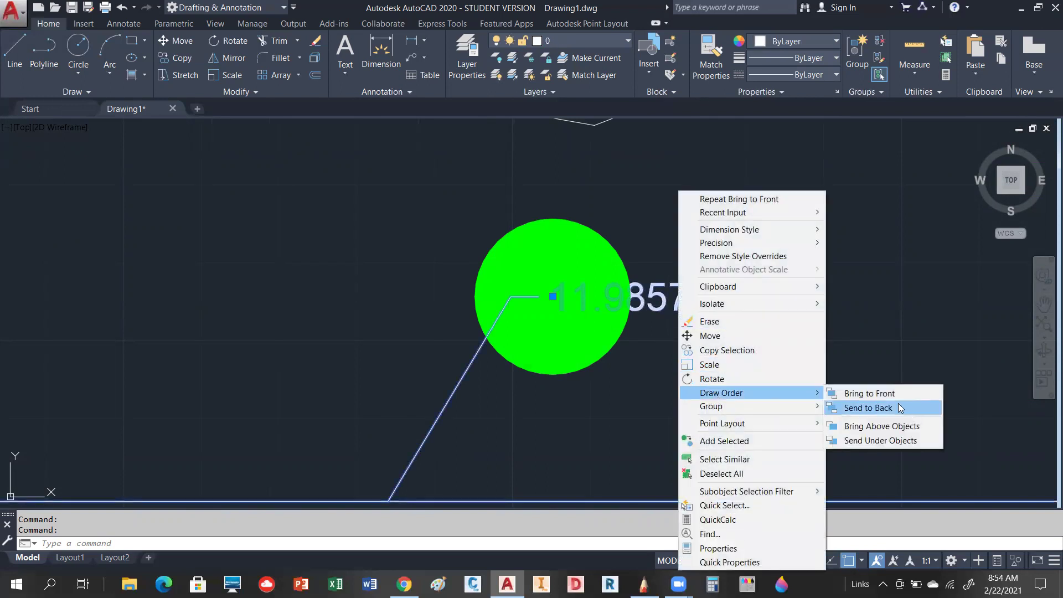
left_click(880, 394)
key("Escape")
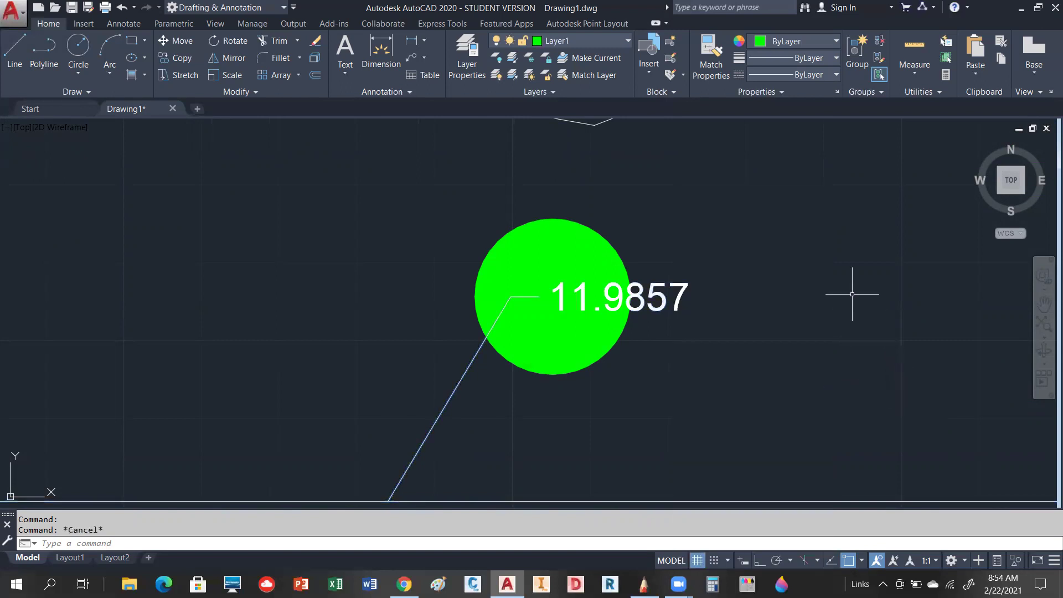
Check the layers of the horizontal dimension, the five-sided shape and the donut at the leader text by selecting them, and clear the selection.
scroll(821, 285, "down", 4)
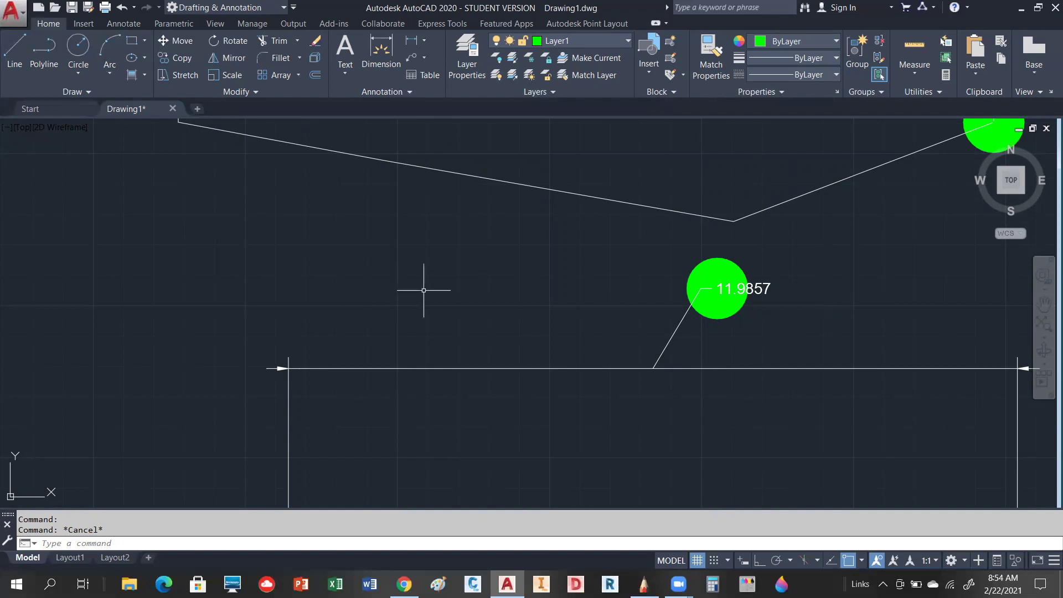
scroll(349, 303, "down", 4)
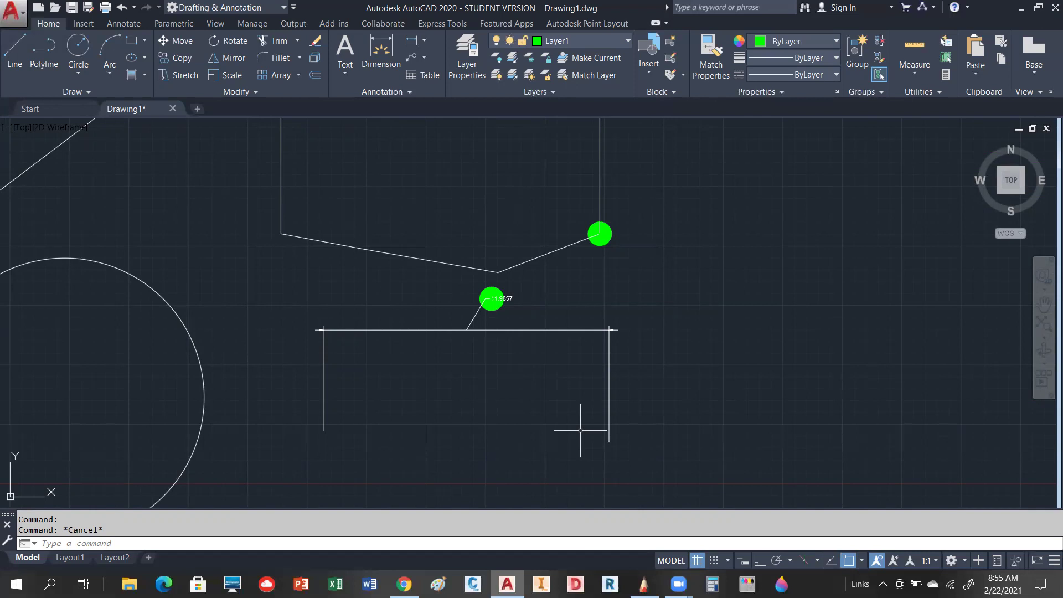
scroll(487, 302, "up", 10)
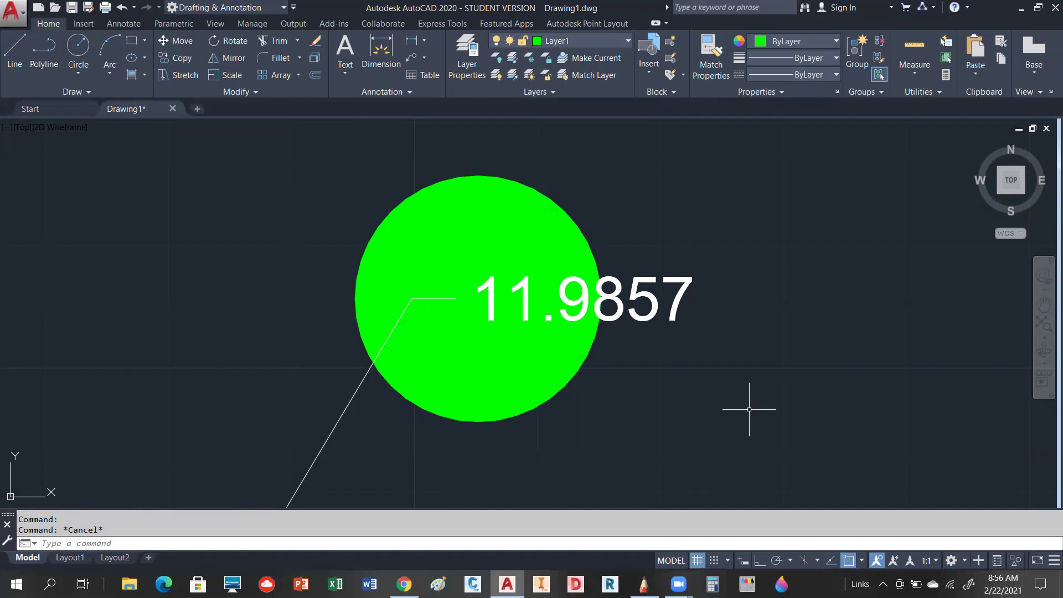
scroll(593, 354, "down", 6)
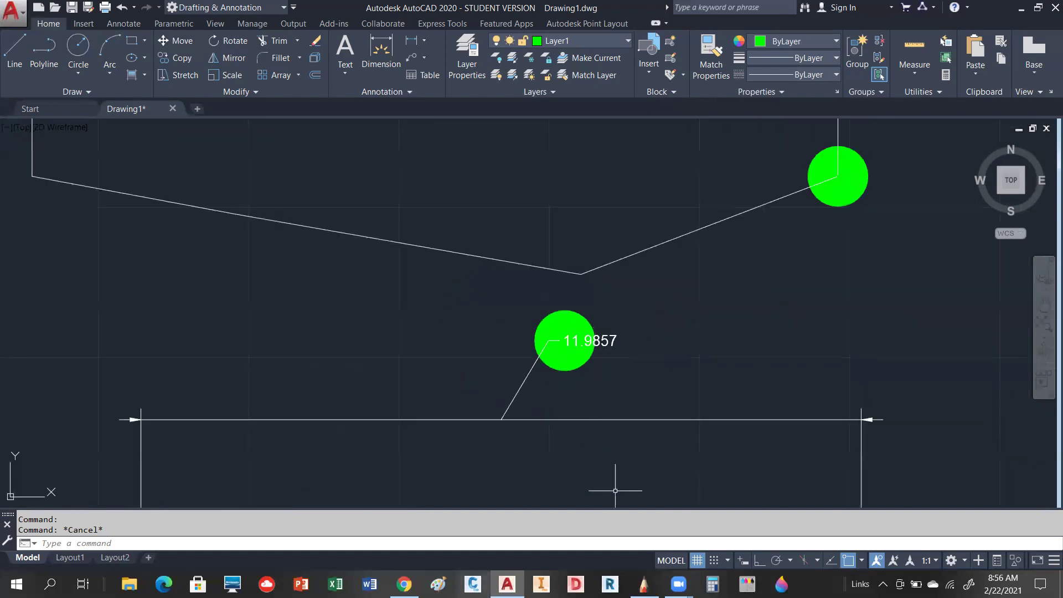
left_click(663, 419)
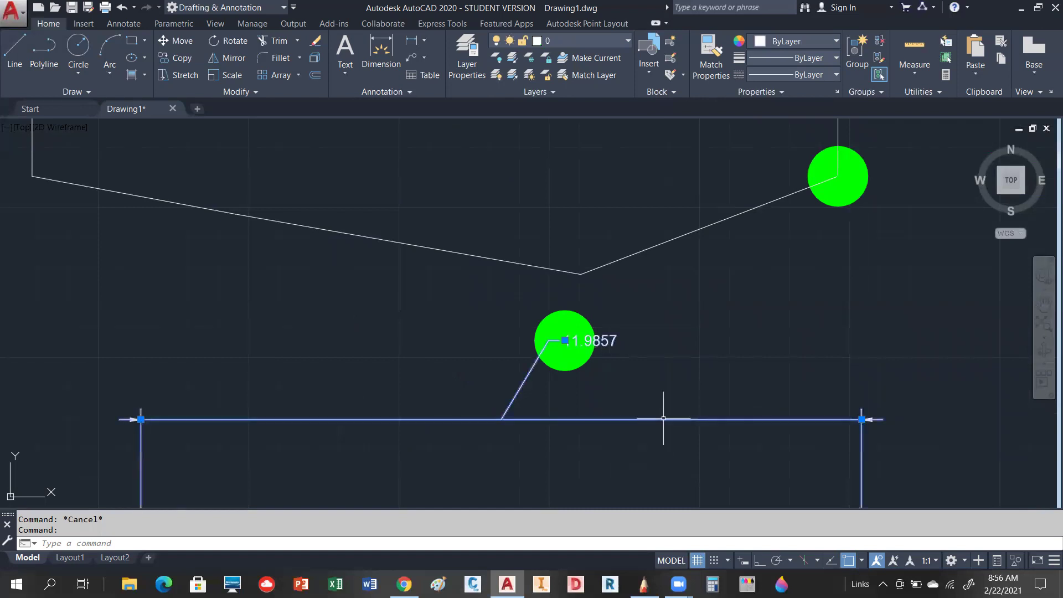
left_click(663, 240)
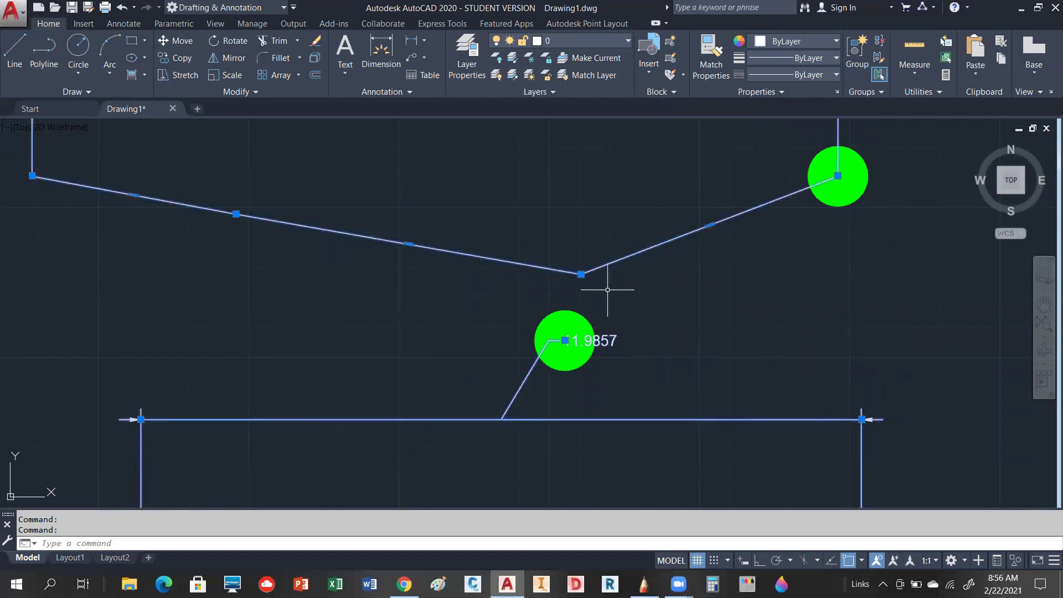
left_click(576, 330)
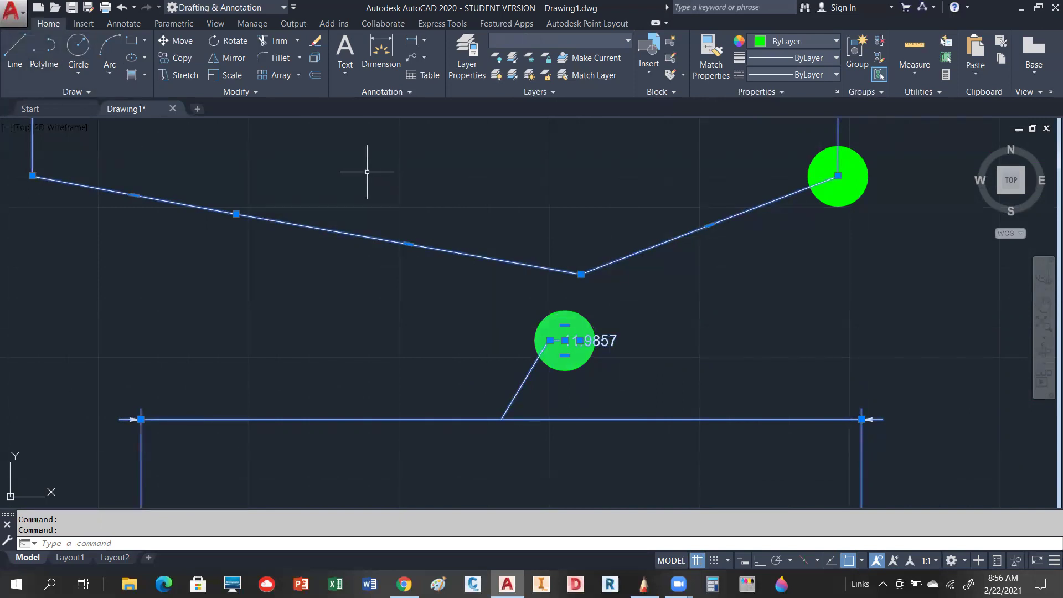
key("Escape")
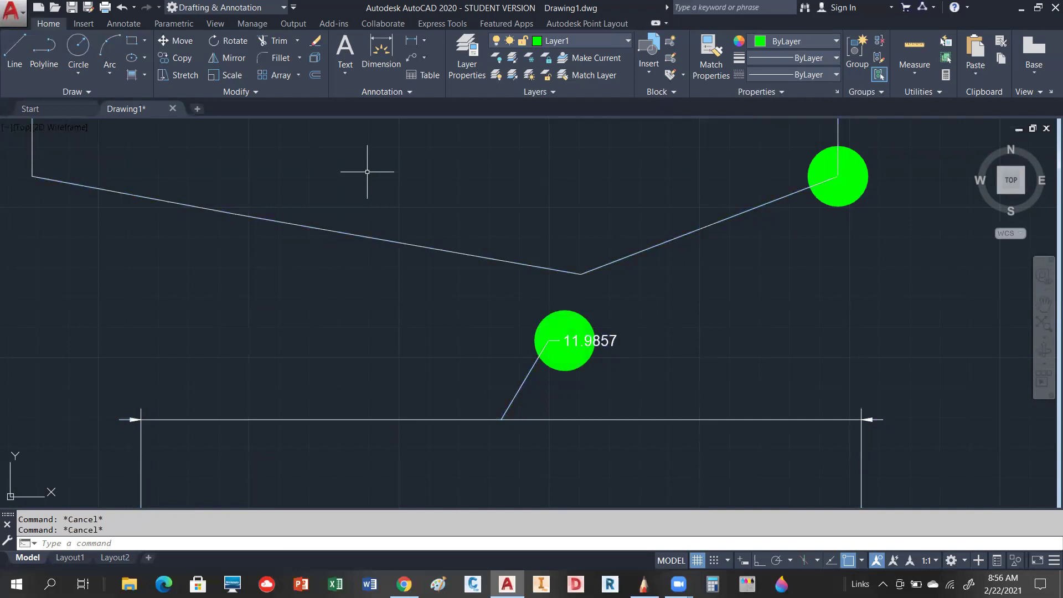
Review the drawing's layer list and its available text styles without changing either.
left_click(596, 43)
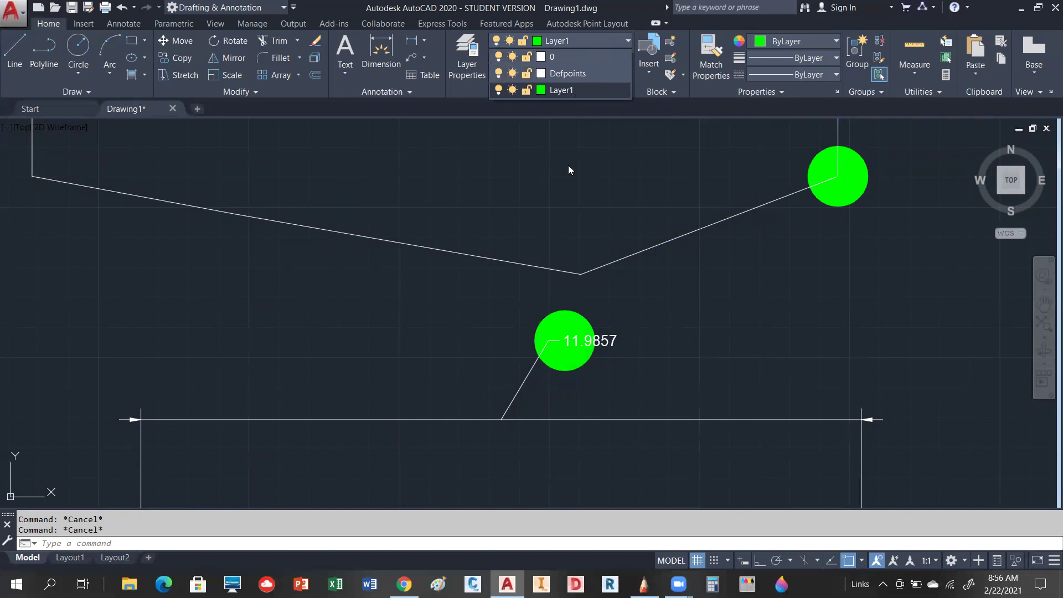
left_click(411, 91)
left_click(411, 91)
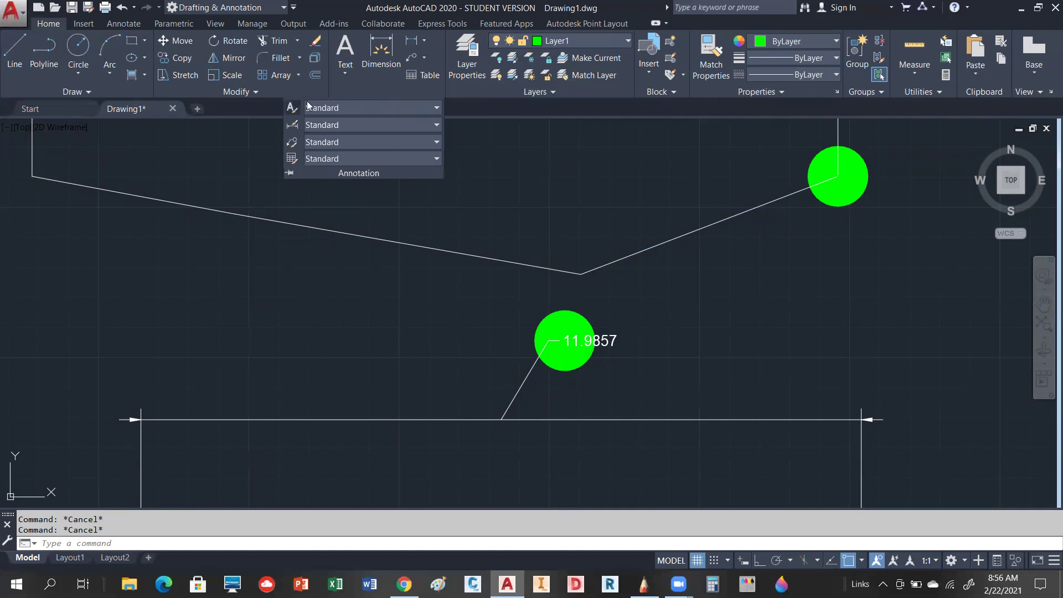
left_click(385, 110)
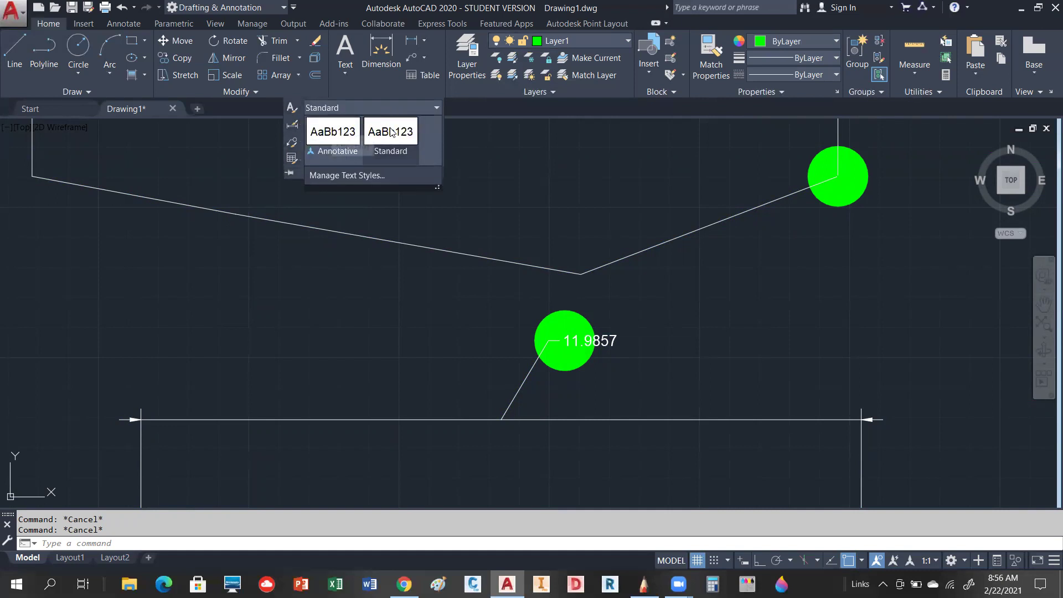
left_click(602, 168)
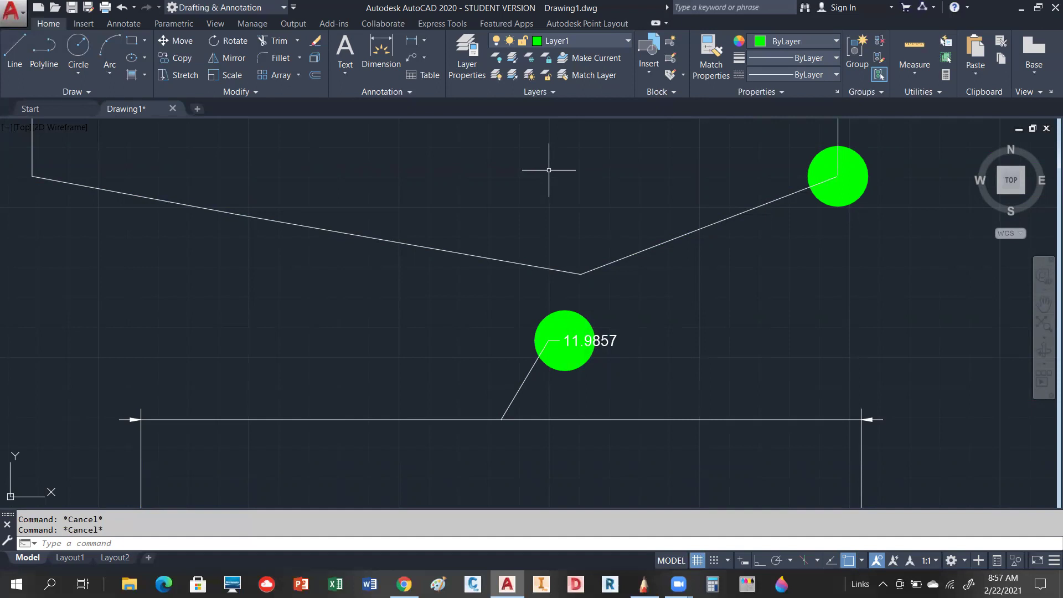
Run PURGE and preview the unused Annotative dimension style among the purgeable items.
scroll(625, 264, "down", 4)
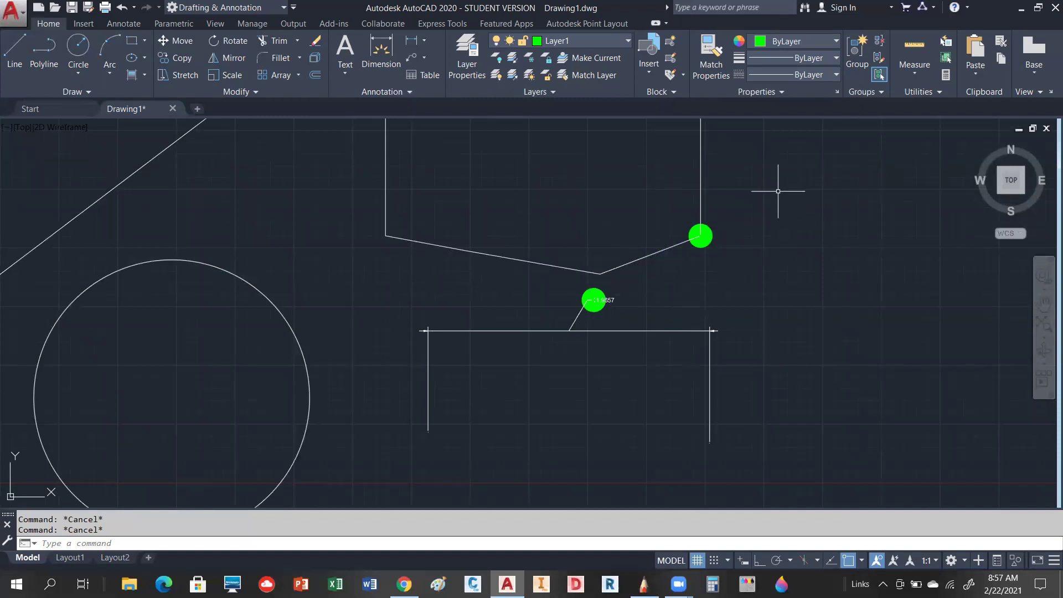
type("PURGE")
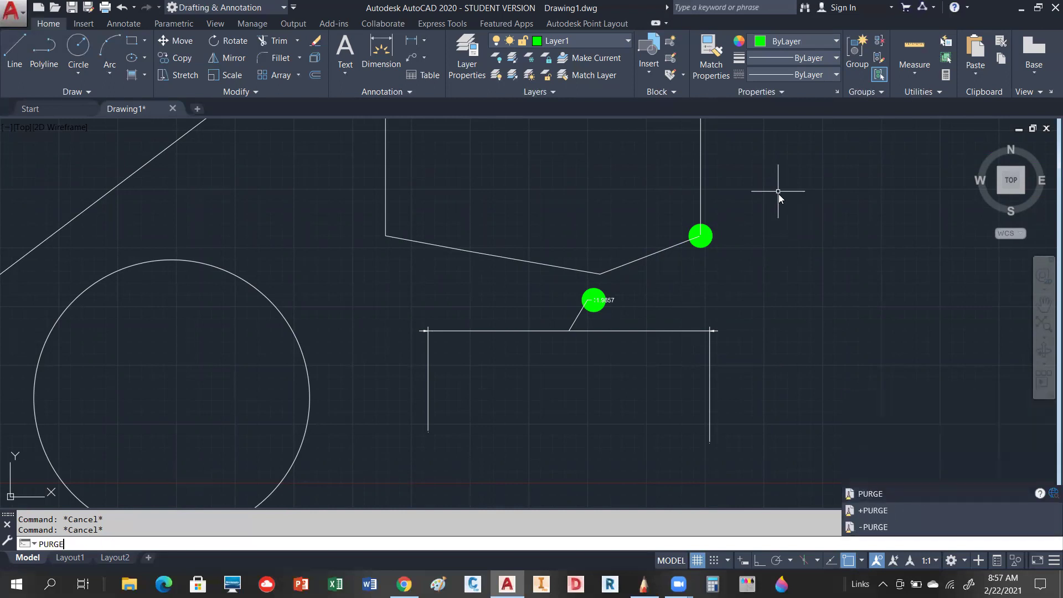
key("Return")
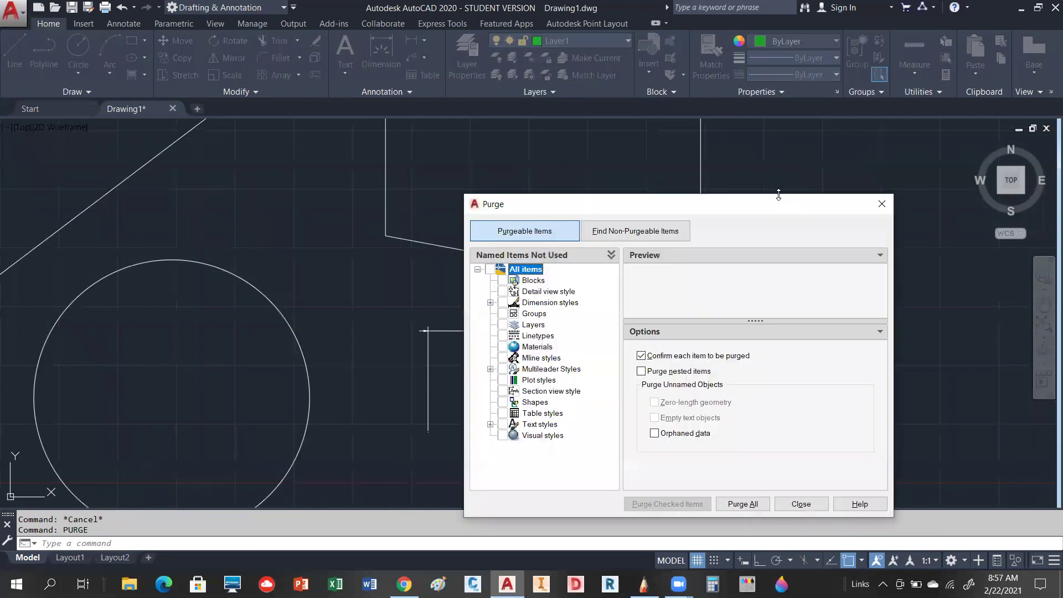
left_click_drag(773, 203, 739, 139)
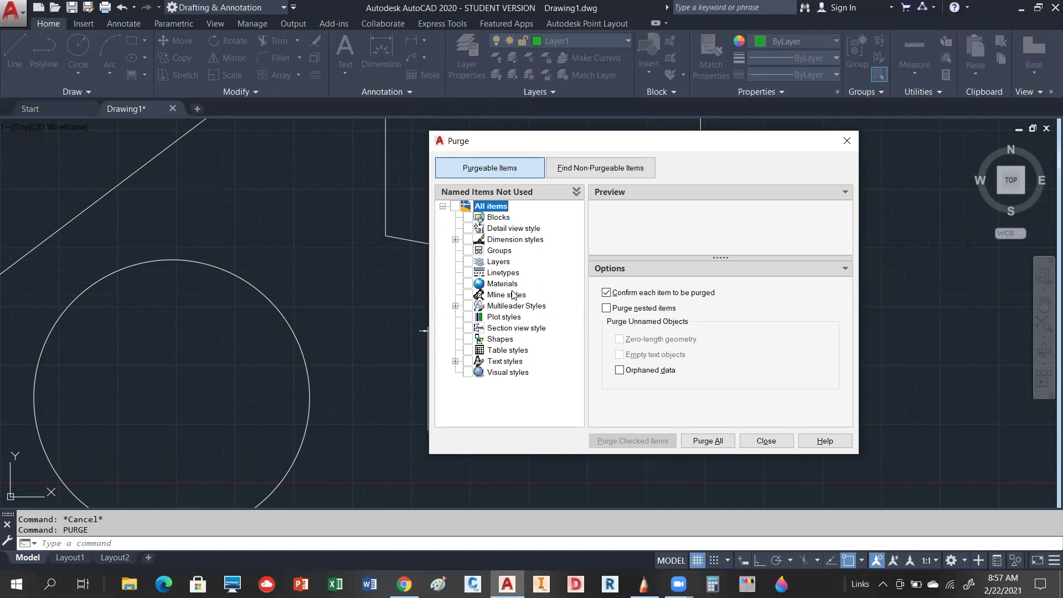
left_click(456, 240)
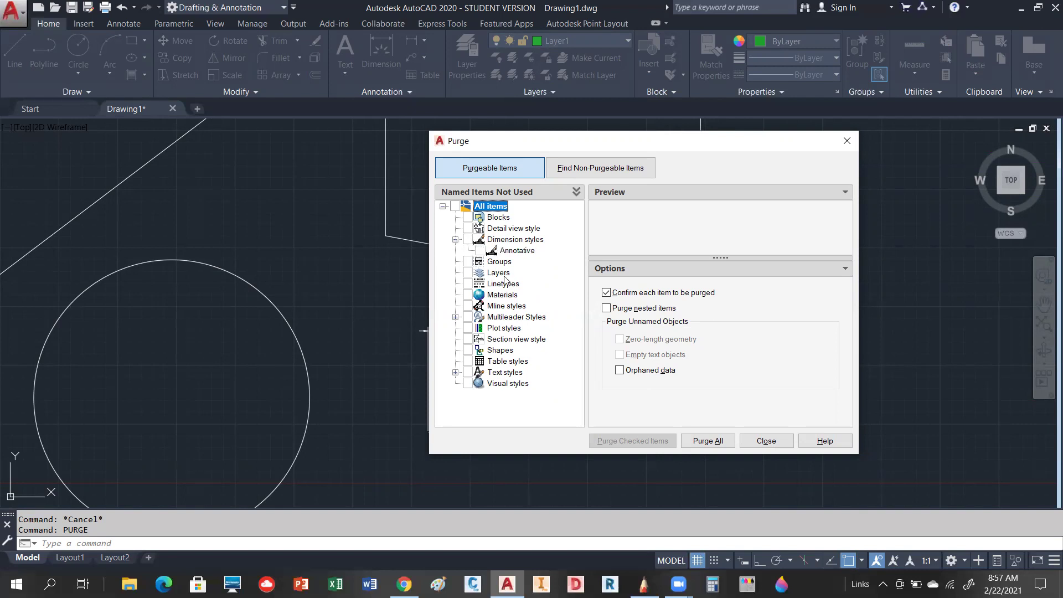
left_click(516, 252)
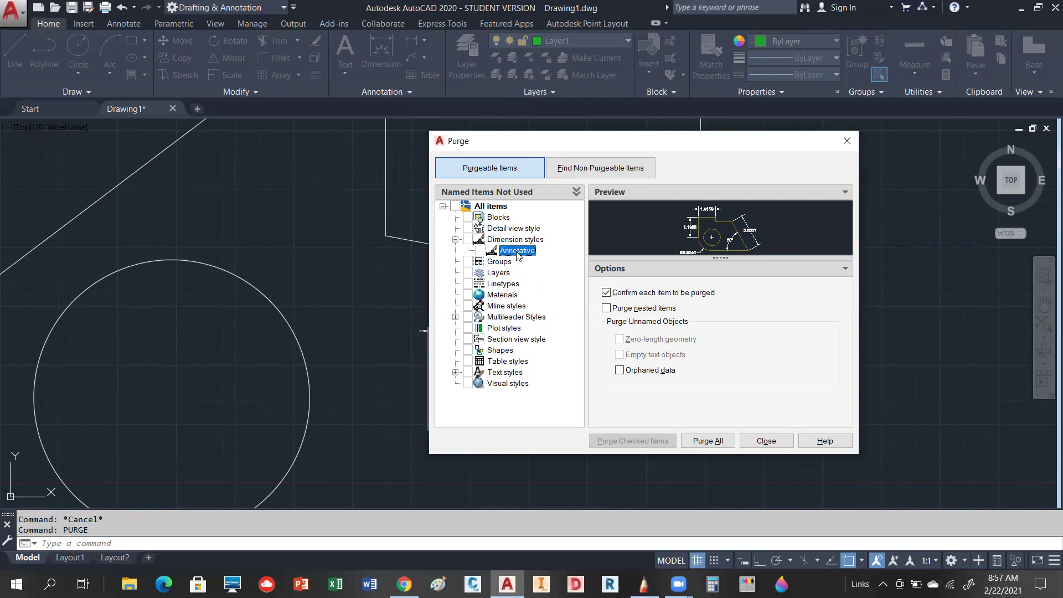
Purge all unused items, confirming removal of the Annotative dimension style and the Annotative text style, cancel any further confirmation, and close Purge.
left_click(714, 442)
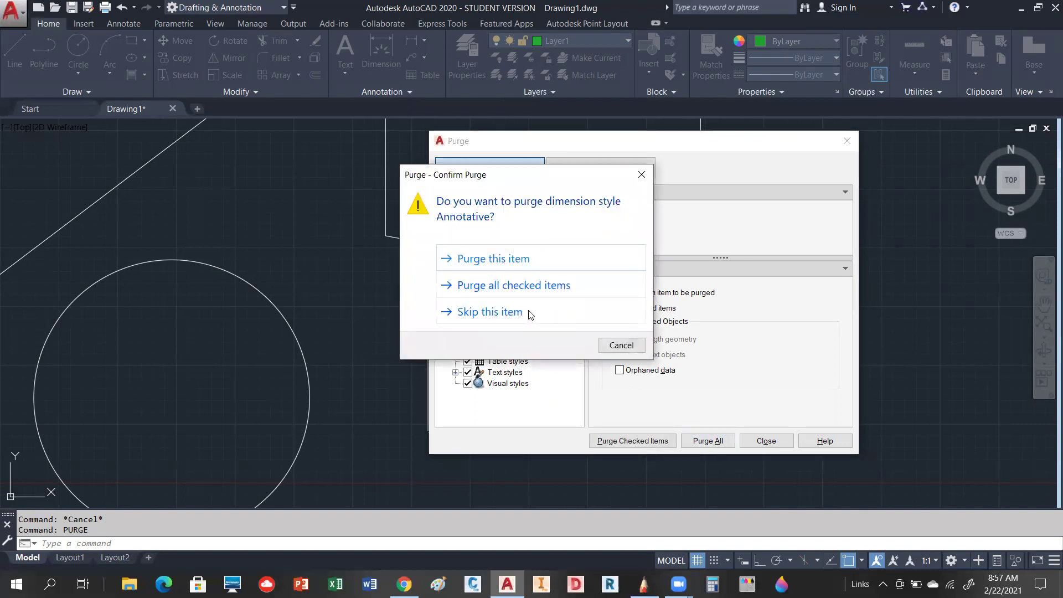
left_click(510, 259)
left_click(510, 259)
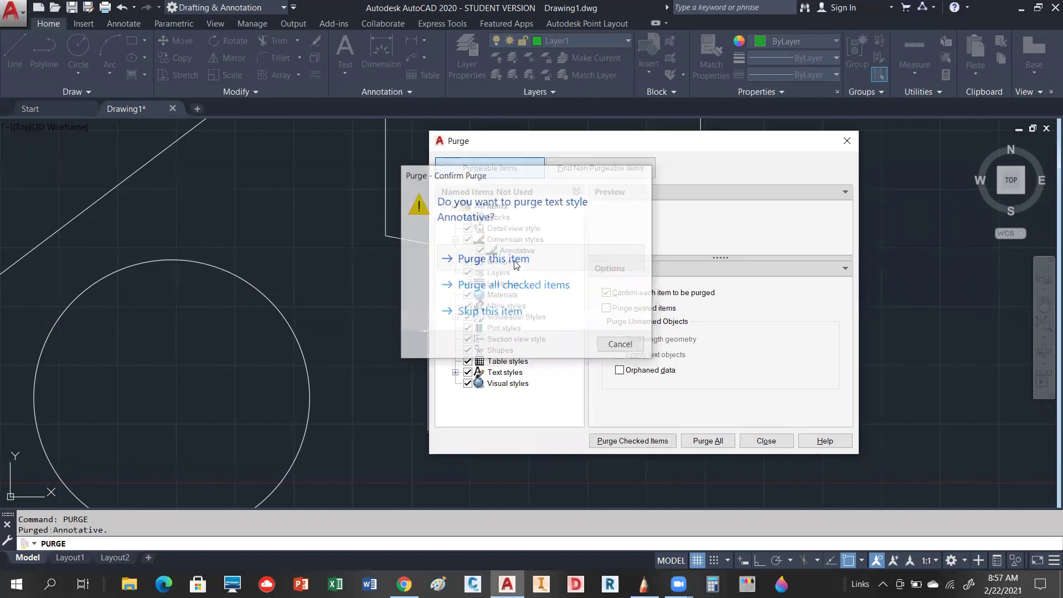
left_click(622, 345)
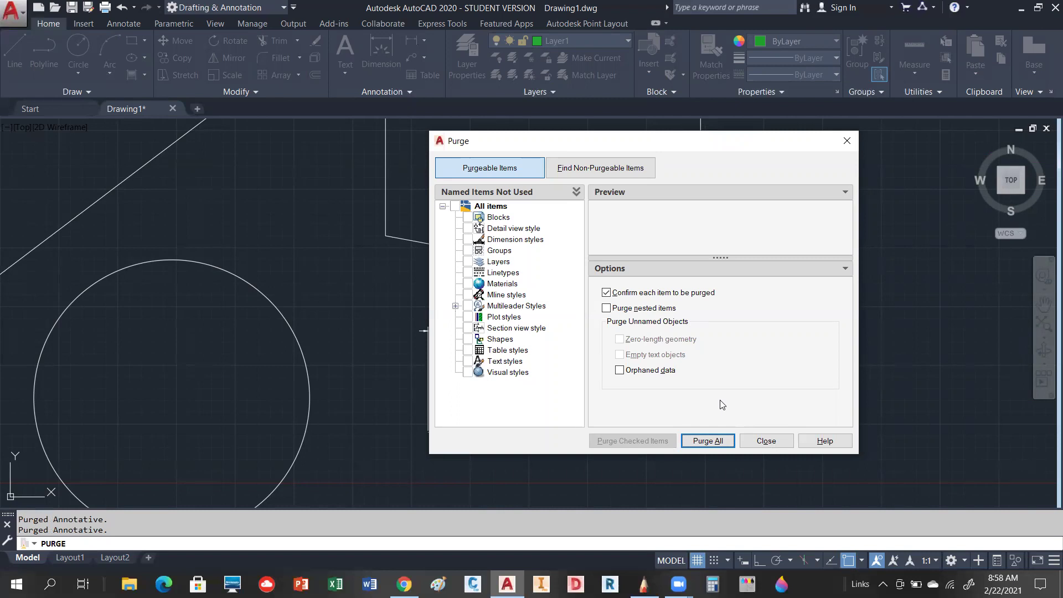
left_click(847, 141)
Review the drawing's layer list and check the horizontal dimension's layer by selecting it, and clear the selection.
left_click(600, 41)
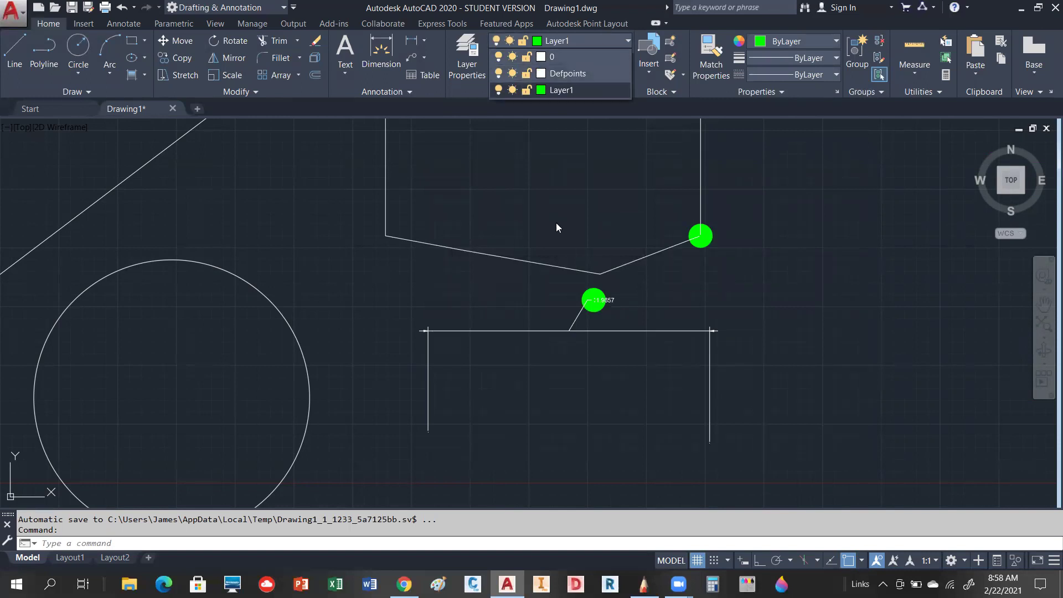
scroll(602, 244, "down", 2)
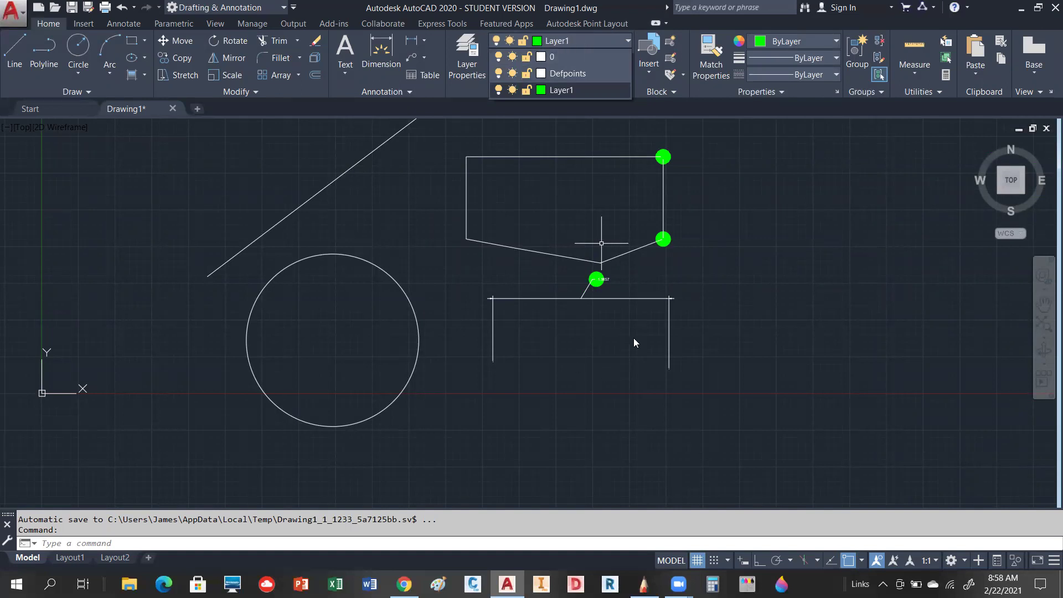
left_click(699, 297)
scroll(609, 278, "up", 2)
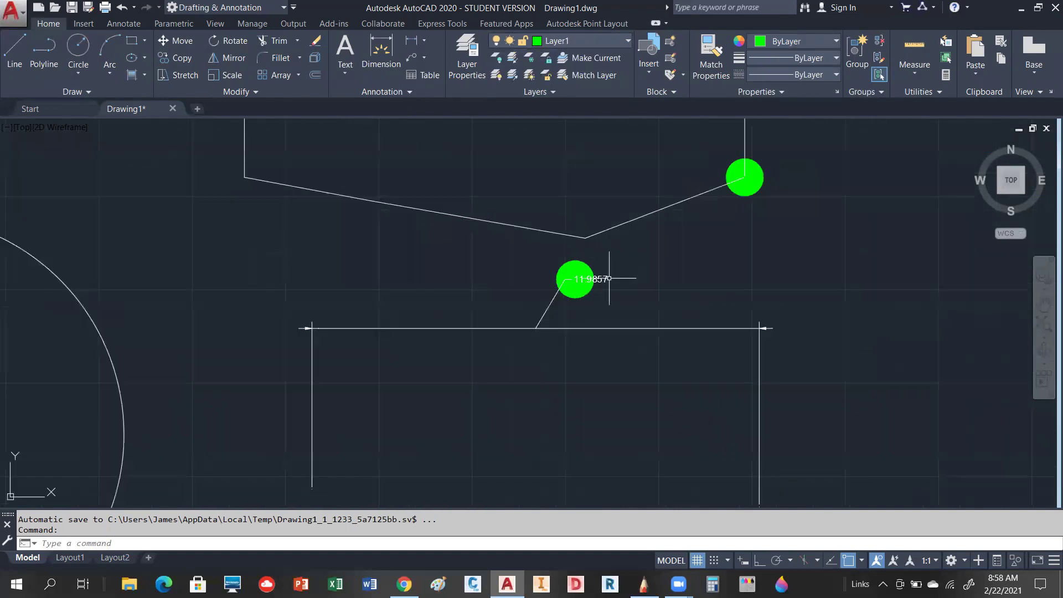
left_click(609, 278)
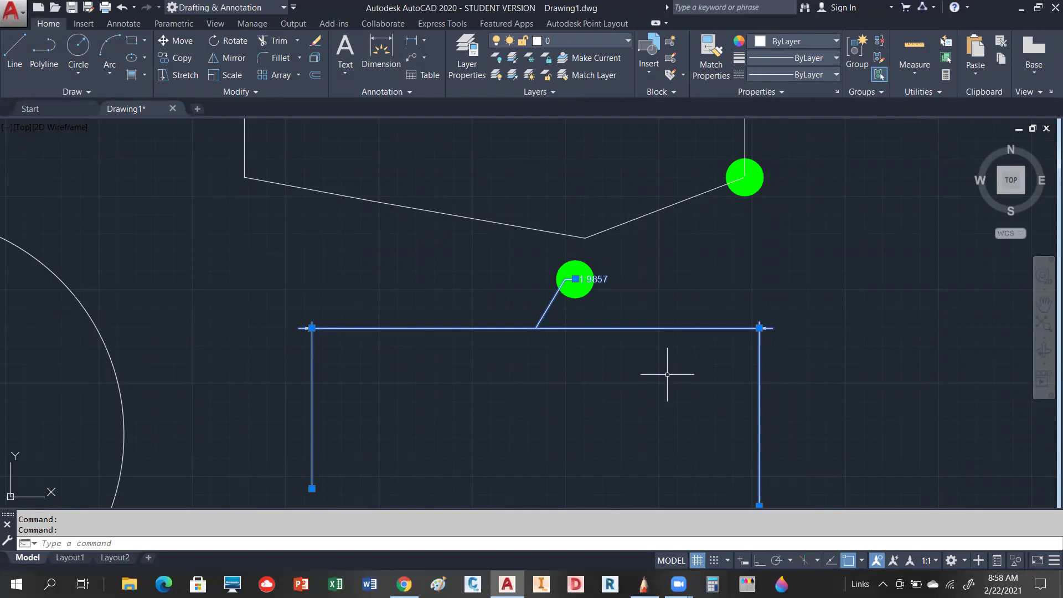
scroll(648, 375, "down", 4)
key("Escape")
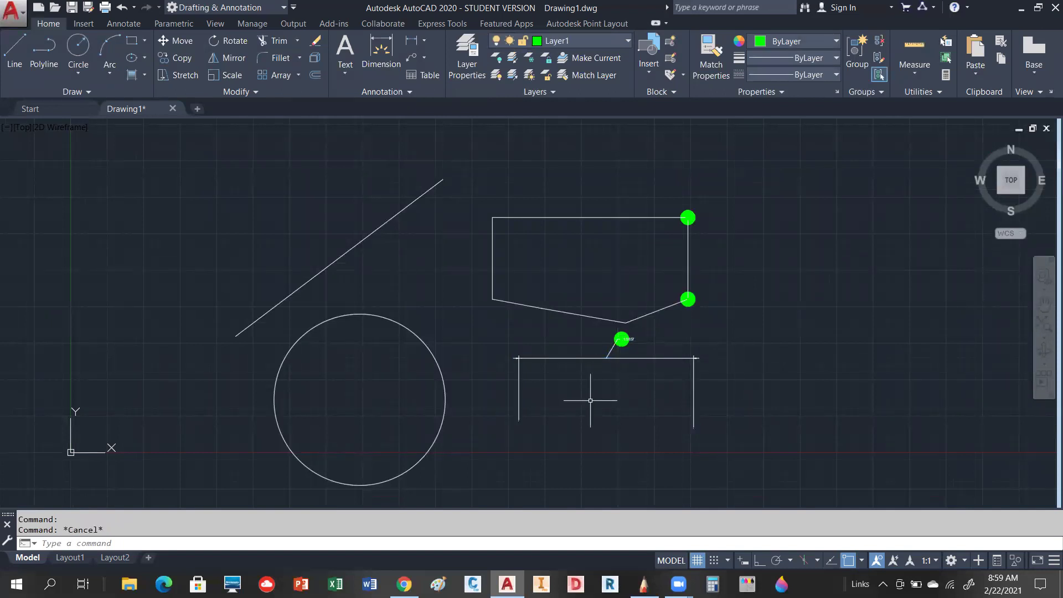
Place seven donuts with inside diameter 0 and outside diameter 1 on Layer1, scattered to the right of the five-sided shape.
scroll(721, 286, "up", 2)
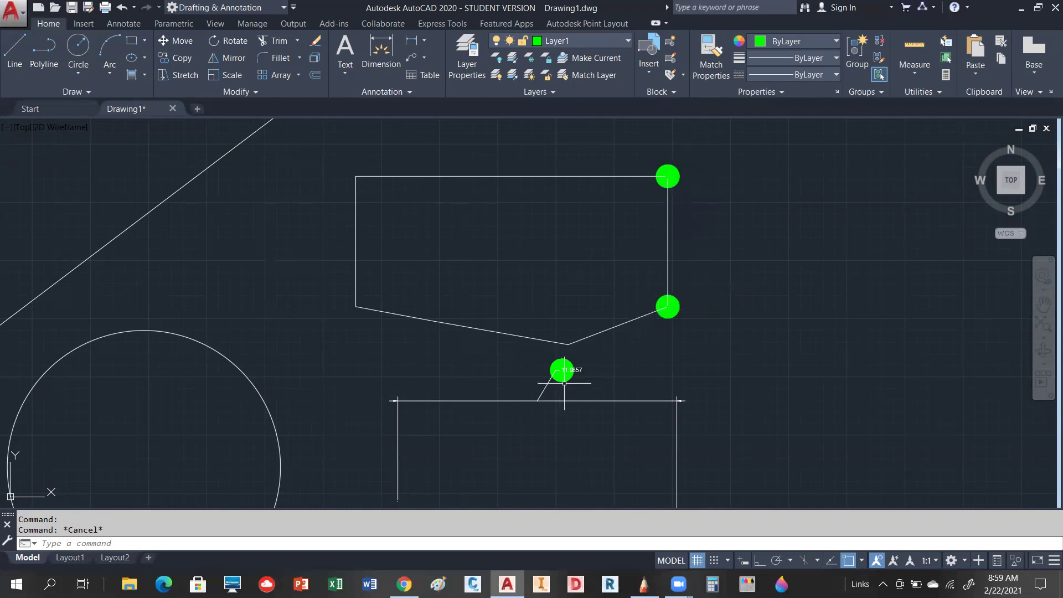
scroll(499, 301, "down", 2)
scroll(585, 297, "up", 2)
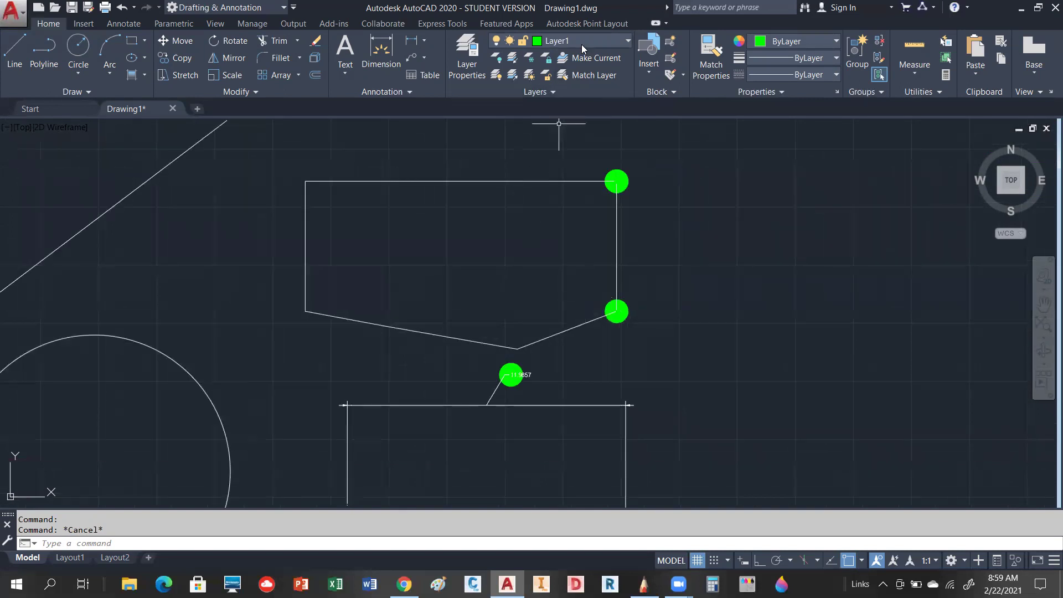
left_click(86, 93)
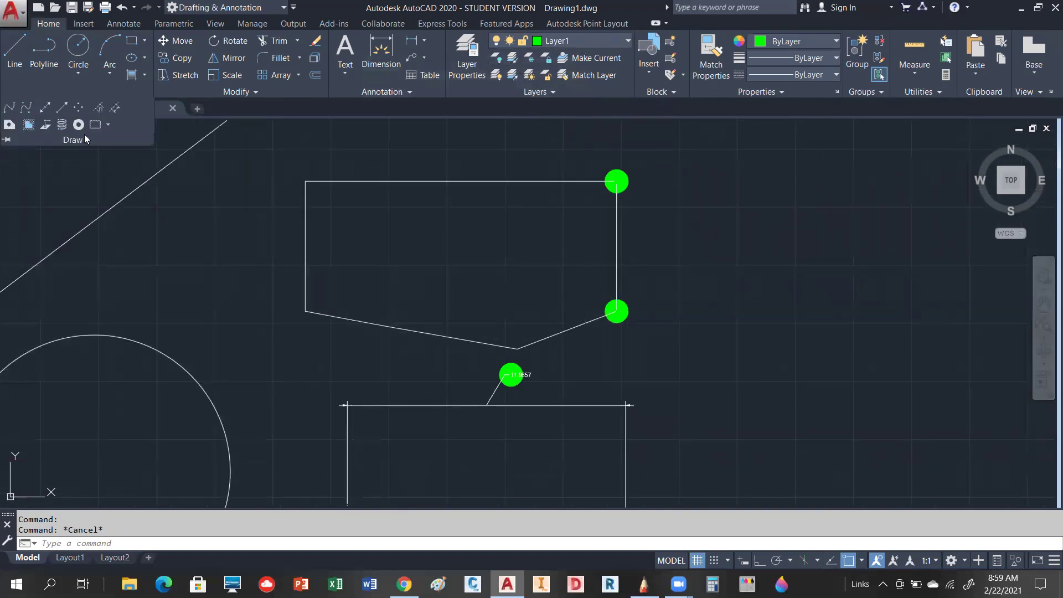
left_click(79, 125)
key("Return")
key("Return")
left_click(754, 180)
left_click(749, 258)
left_click(667, 216)
left_click(688, 279)
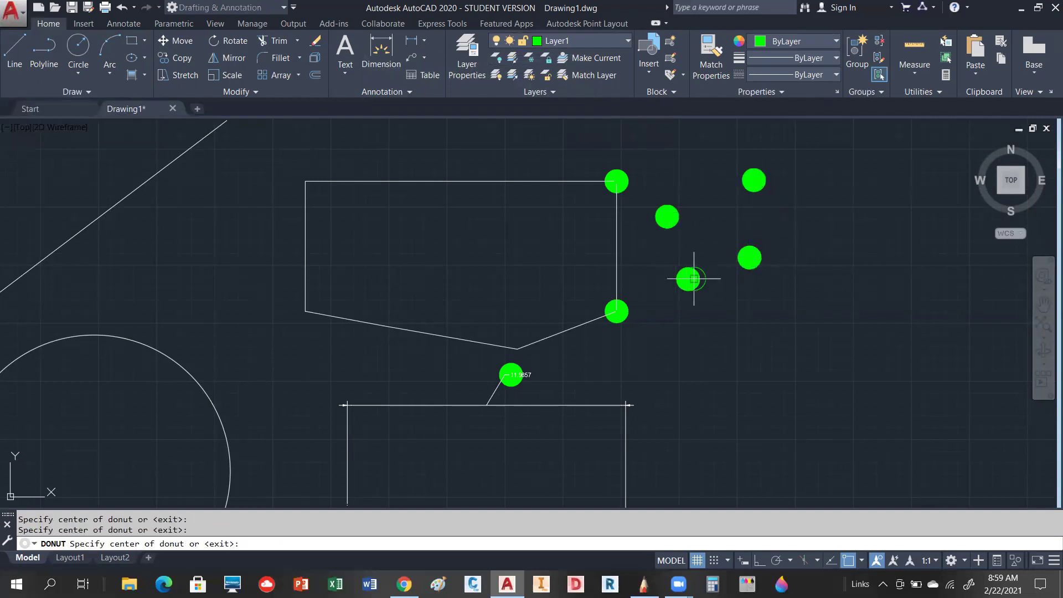
left_click(757, 344)
left_click(848, 255)
left_click(817, 199)
key("Return")
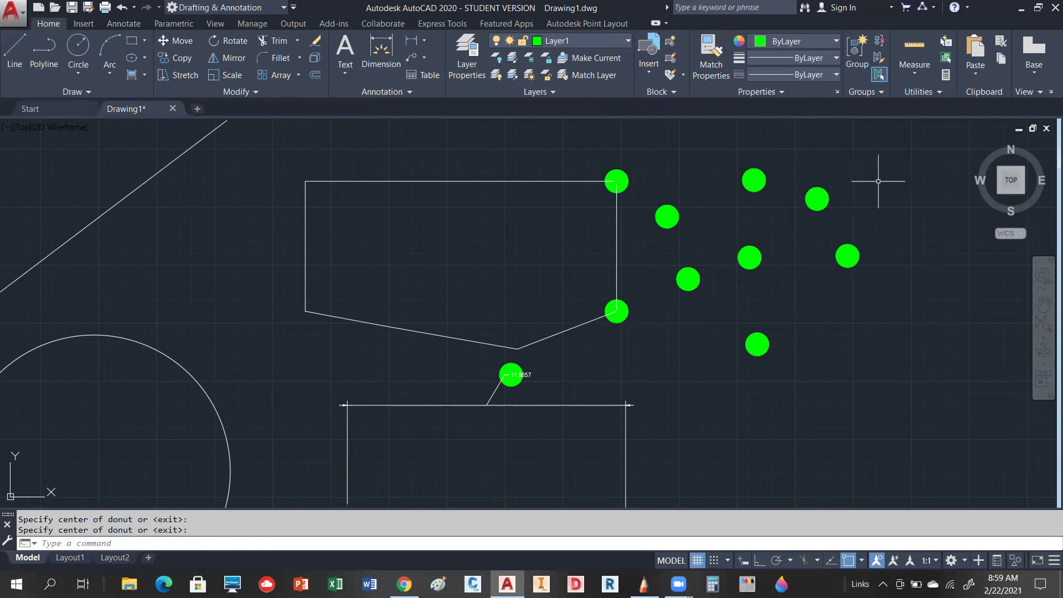
Make layer 0 the current layer.
left_click(586, 40)
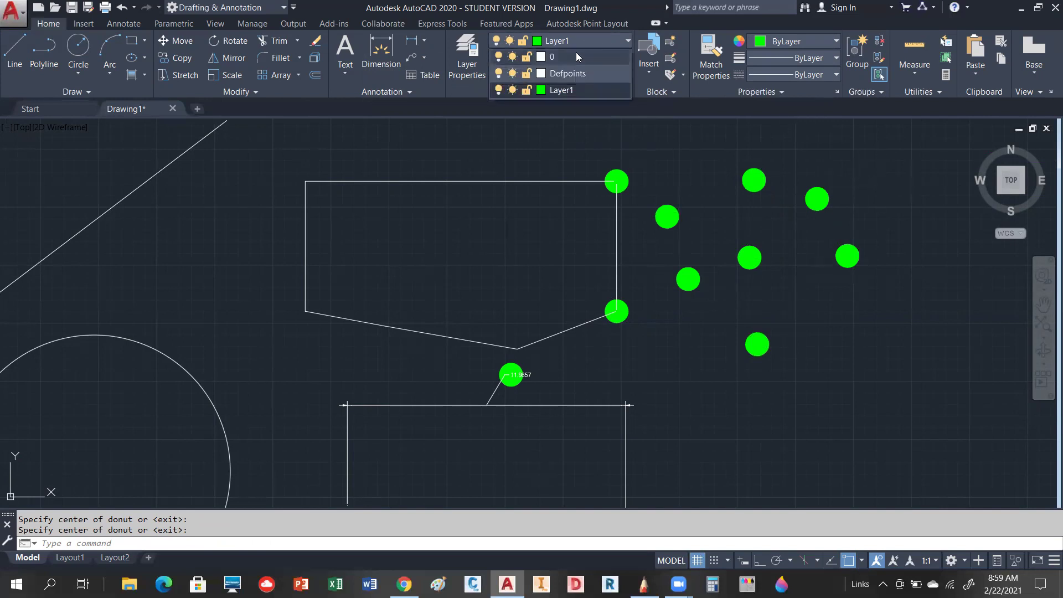
left_click(578, 56)
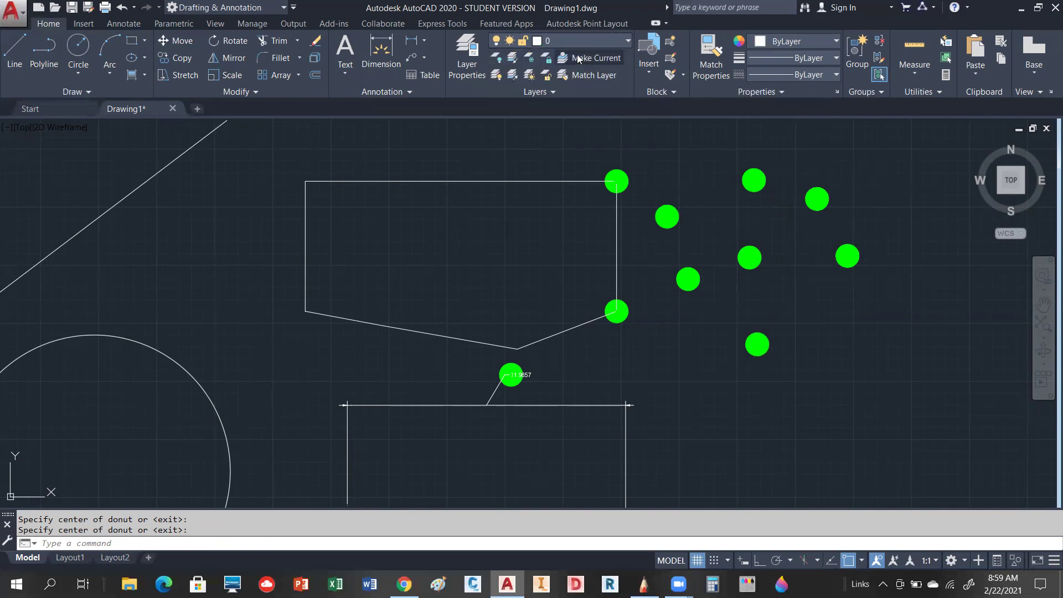
left_click(87, 91)
left_click(78, 124)
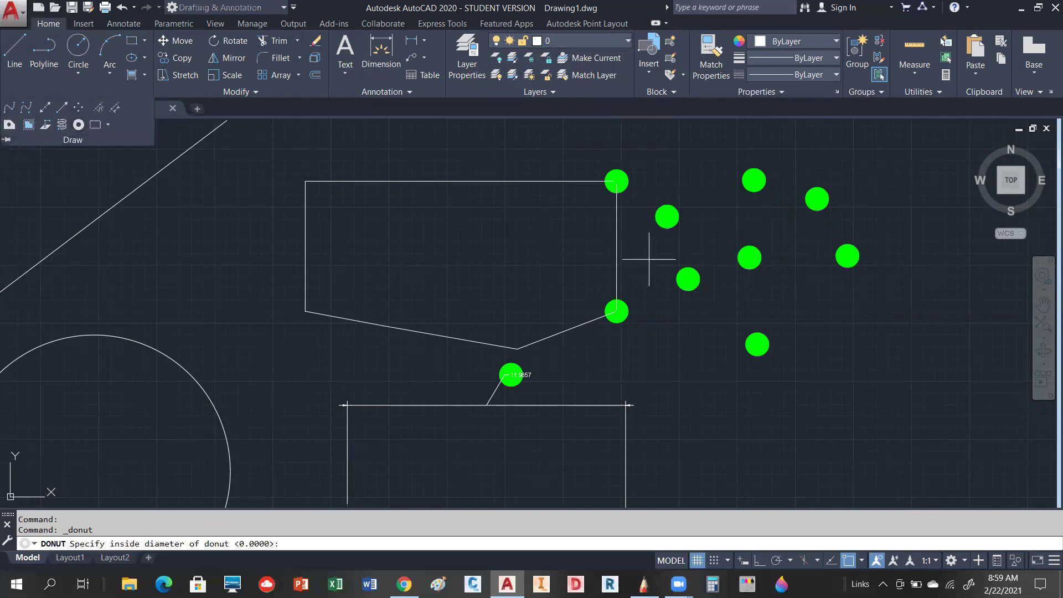
left_click(831, 313)
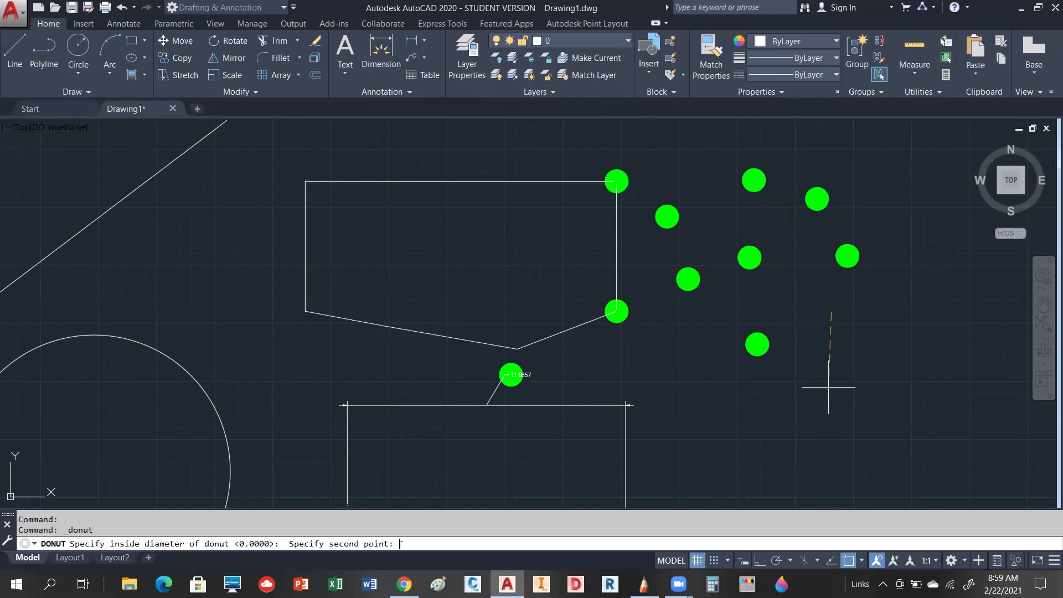
key("Escape")
Place nineteen donuts with inside diameter 0 and outside diameter 1 on layer 0, scattered among and around the green donuts.
right_click(847, 334)
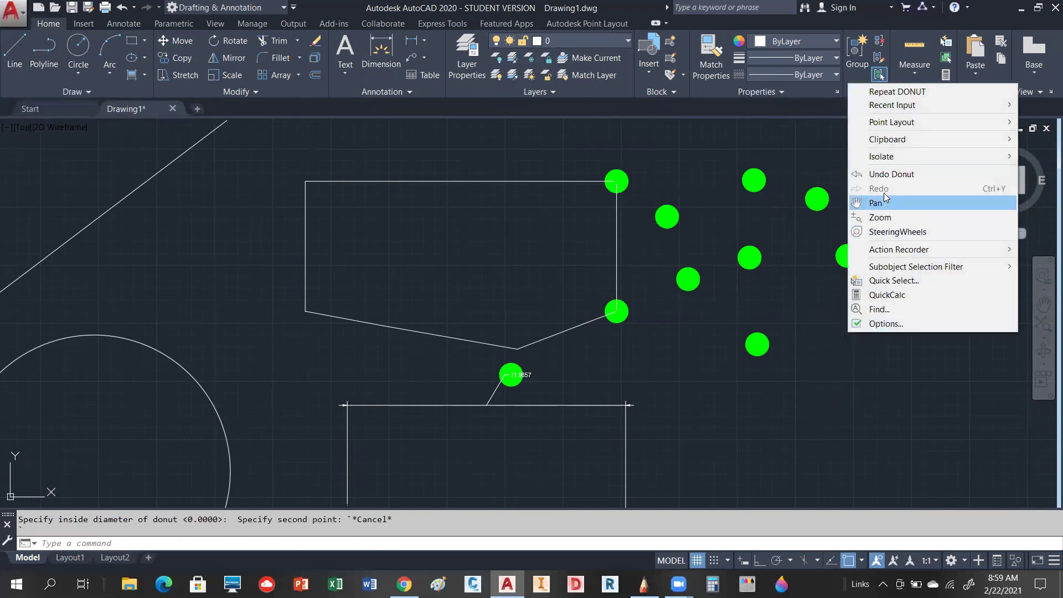
left_click(875, 93)
key("Return")
key("Return")
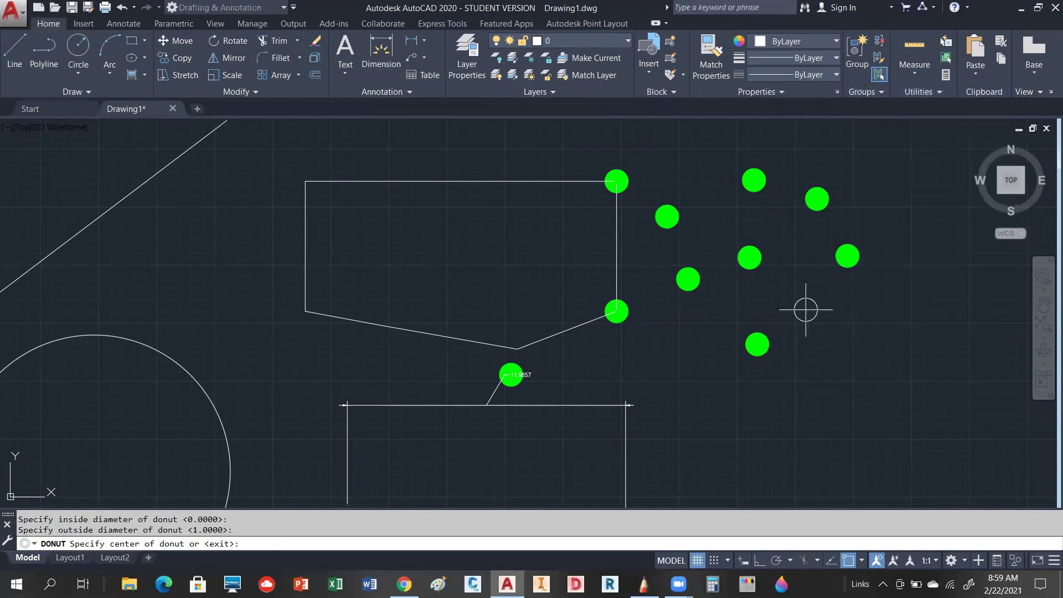
left_click(817, 298)
left_click(743, 304)
left_click(705, 359)
left_click(644, 263)
left_click(710, 234)
left_click(775, 210)
left_click(795, 262)
left_click(702, 183)
left_click(645, 153)
left_click(726, 138)
left_click(791, 140)
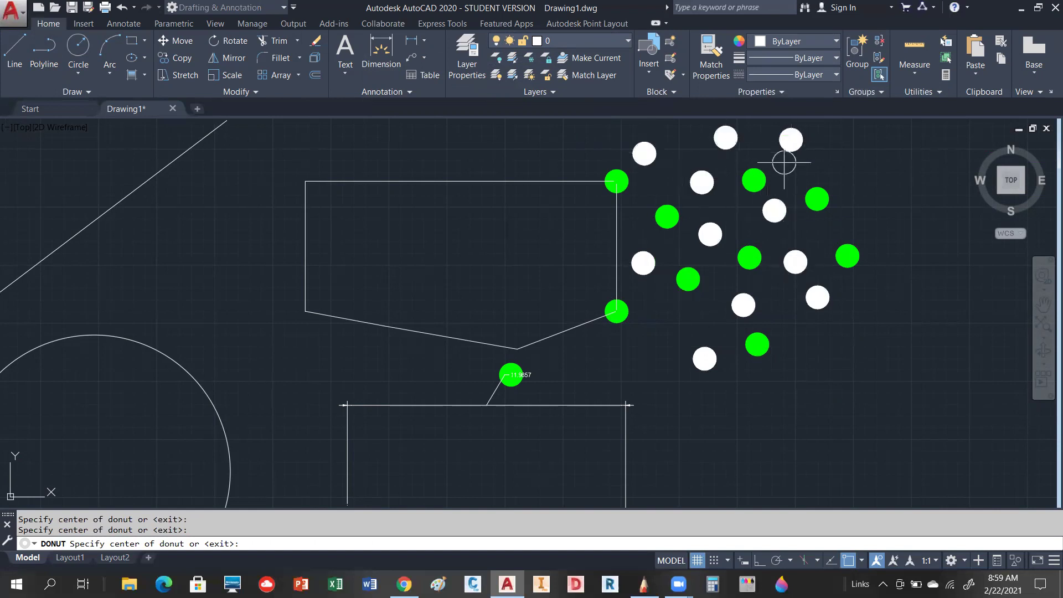
left_click(879, 166)
left_click(863, 211)
left_click(910, 284)
left_click(874, 301)
left_click(848, 366)
left_click(804, 345)
left_click(777, 385)
left_click(657, 340)
key("Return")
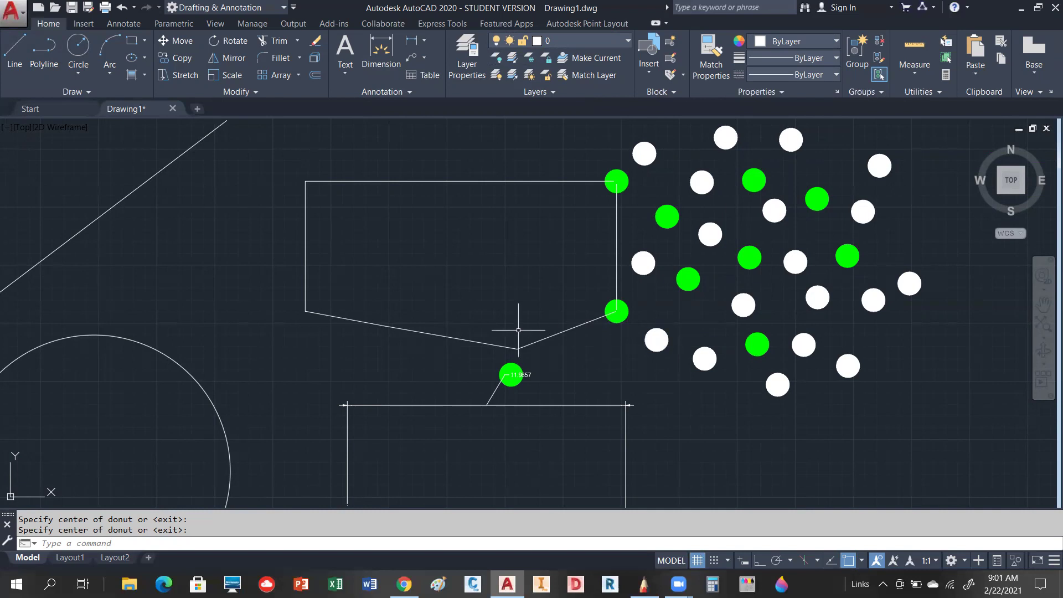
scroll(522, 323, "down", 2)
scroll(699, 235, "up", 4)
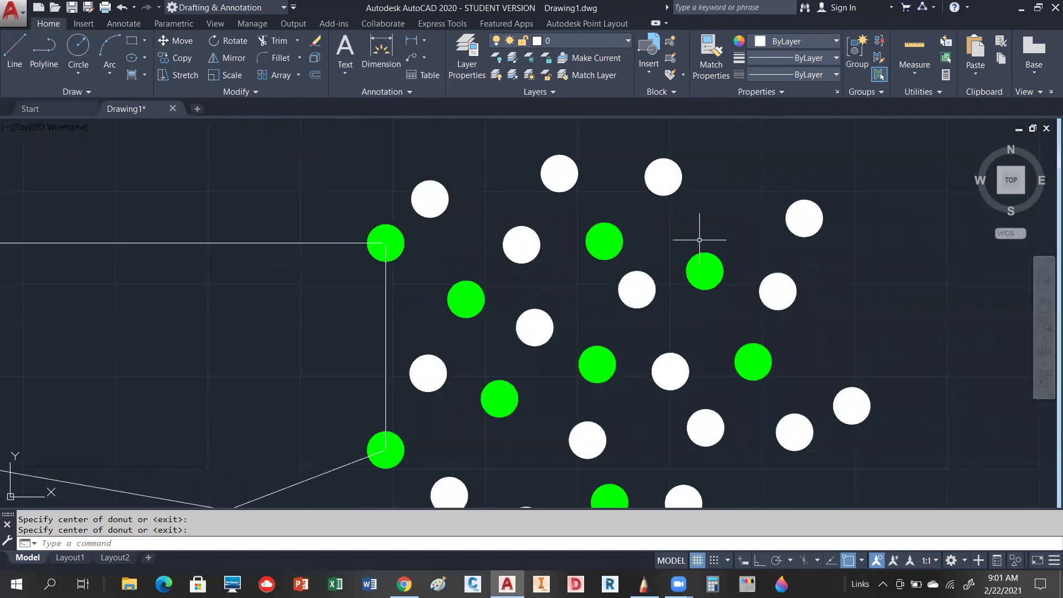
scroll(609, 238, "down", 2)
right_click(832, 248)
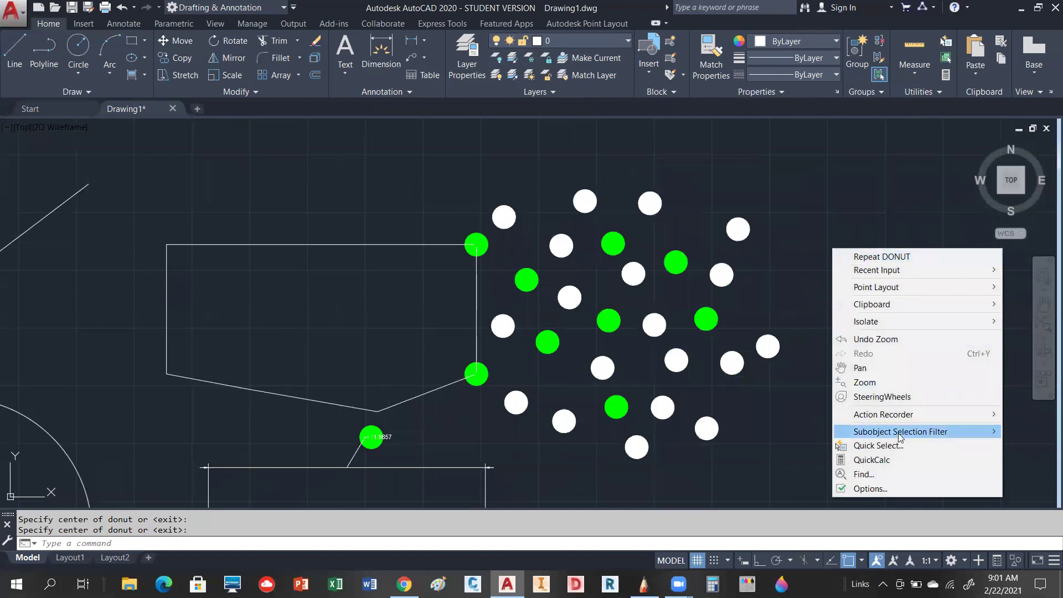
left_click(879, 489)
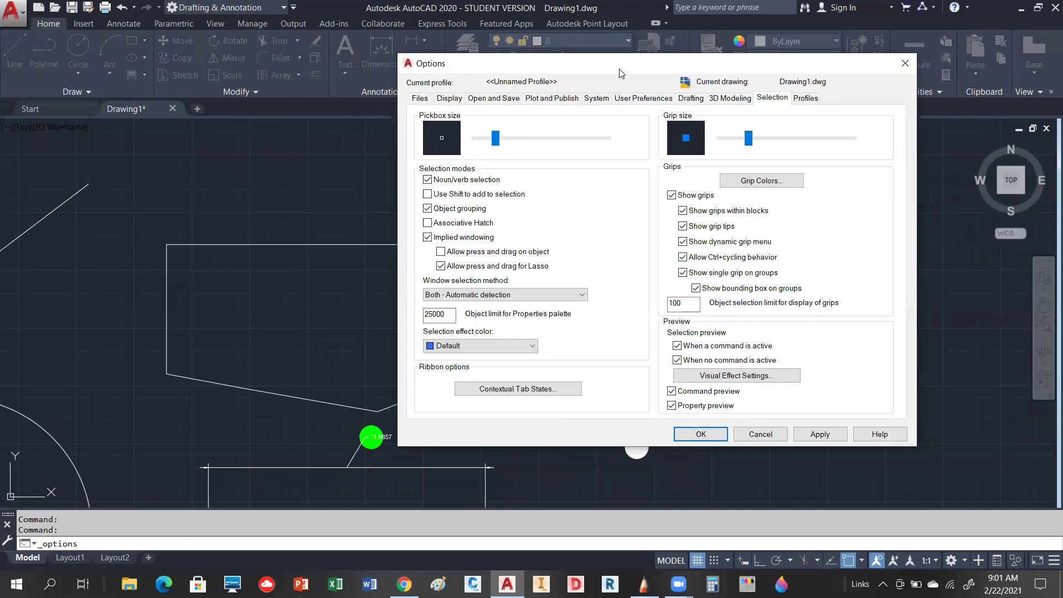
left_click_drag(620, 73, 707, 93)
left_click(984, 87)
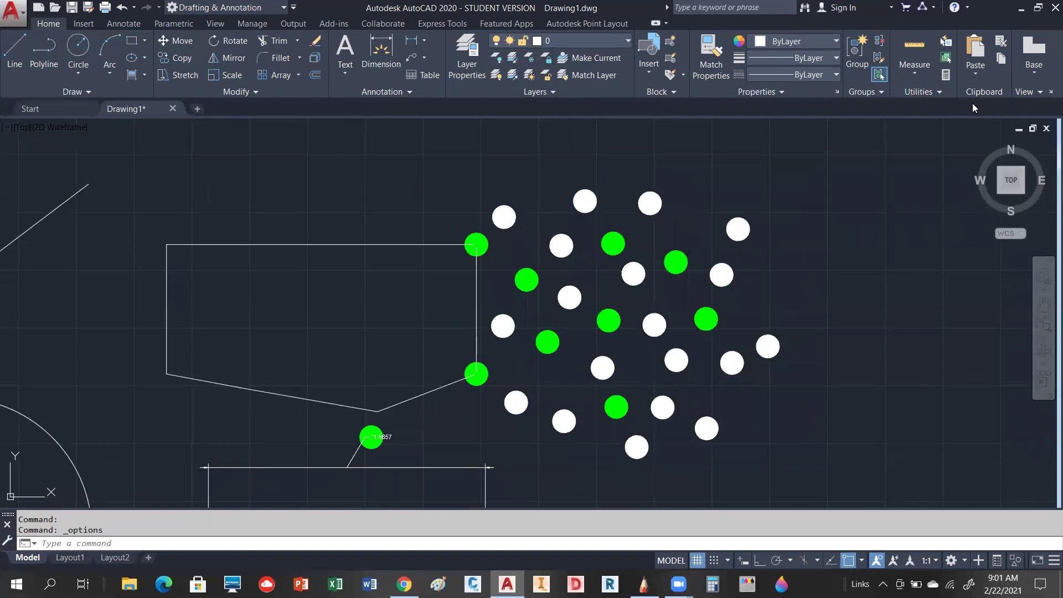
Try to select the green donuts with Quick Select across the entire drawing, using object type Polyline and Color equals Green.
right_click(882, 186)
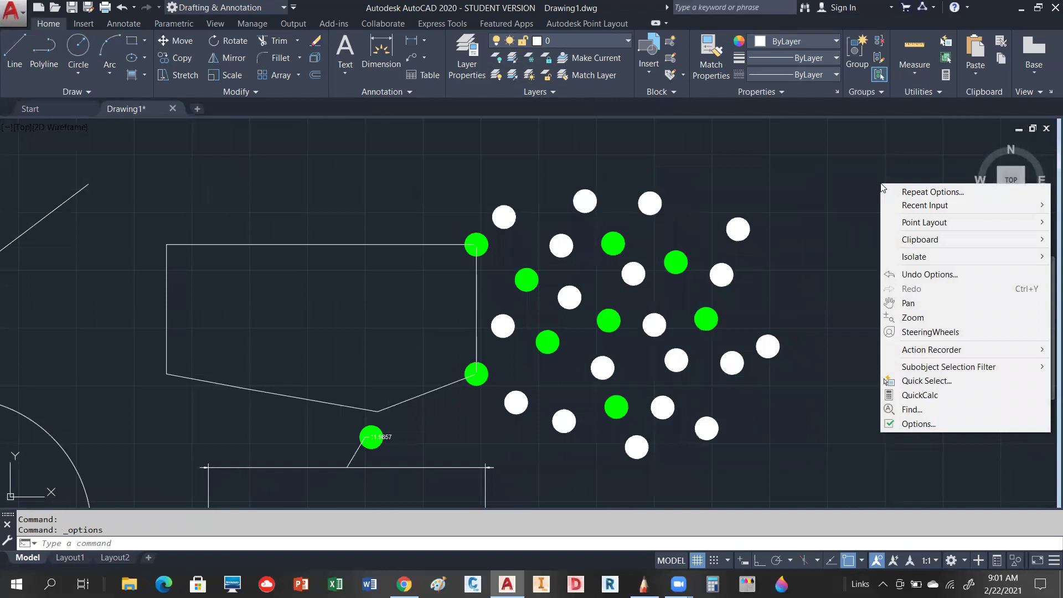
left_click(941, 382)
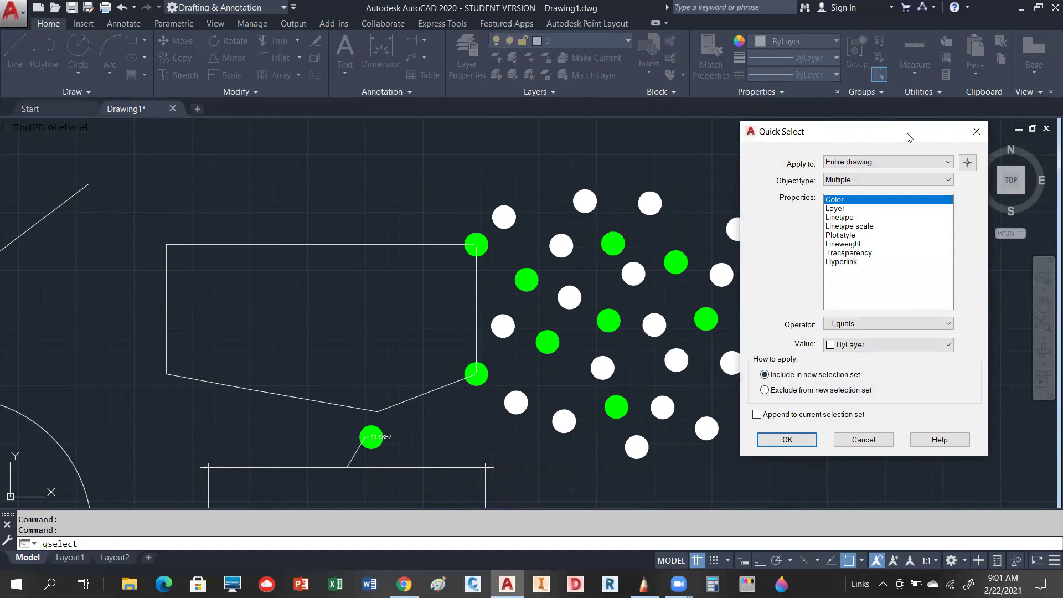
left_click_drag(908, 138, 923, 143)
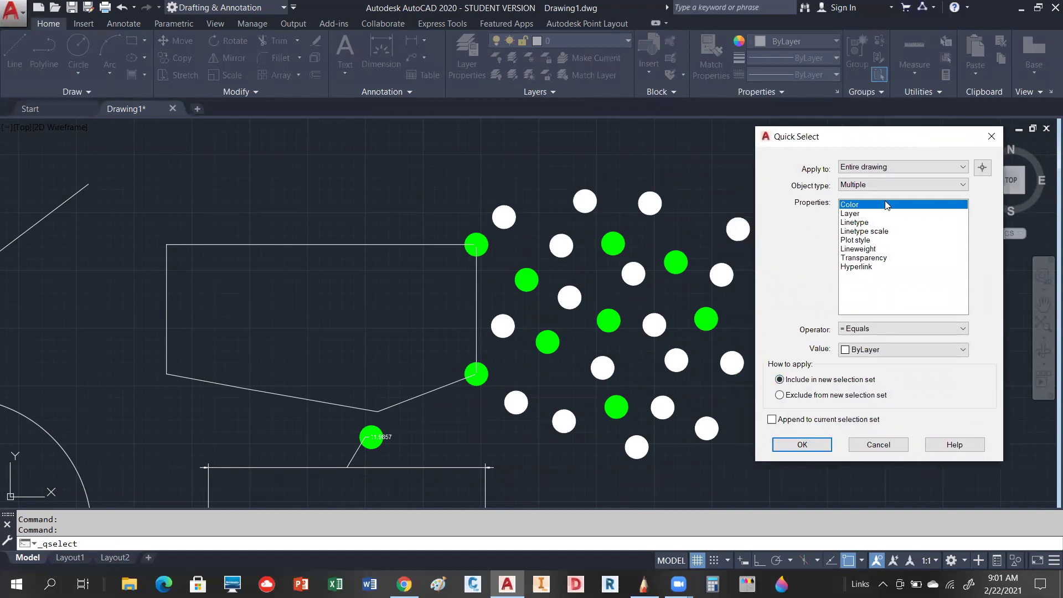
left_click(927, 169)
left_click(926, 169)
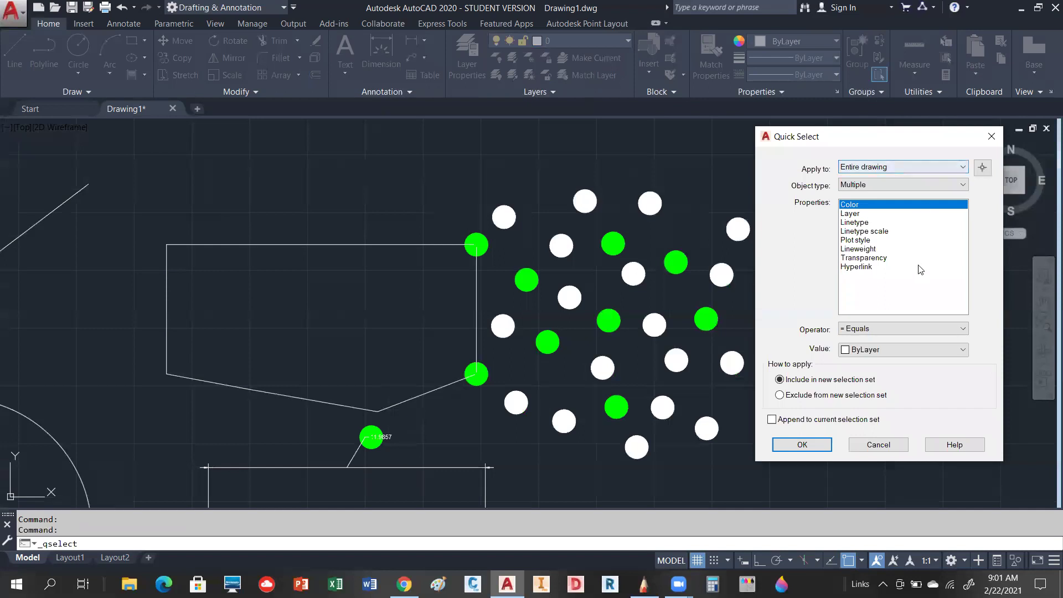
left_click(936, 186)
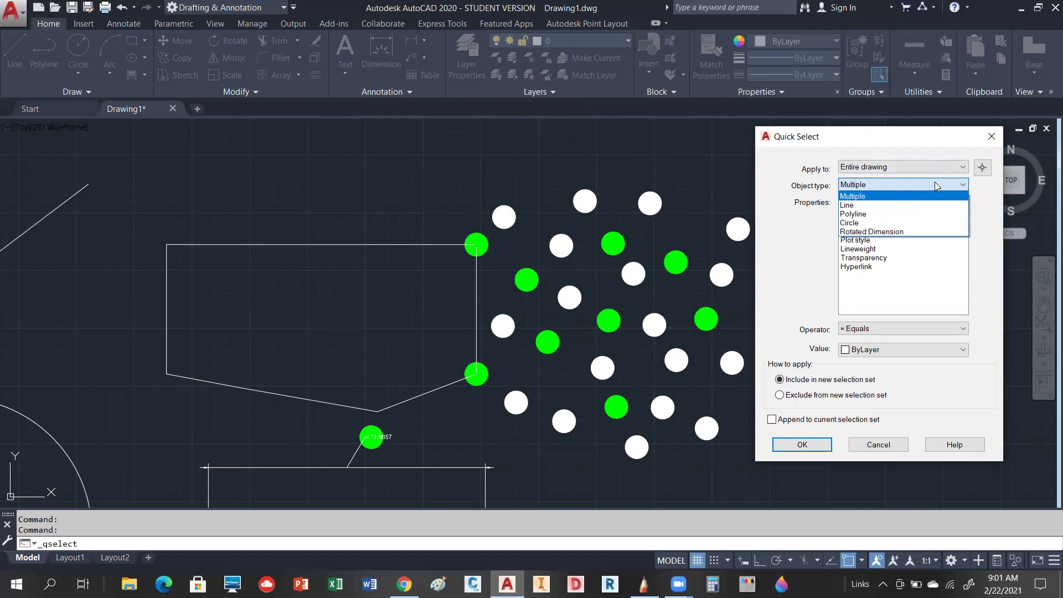
left_click(892, 220)
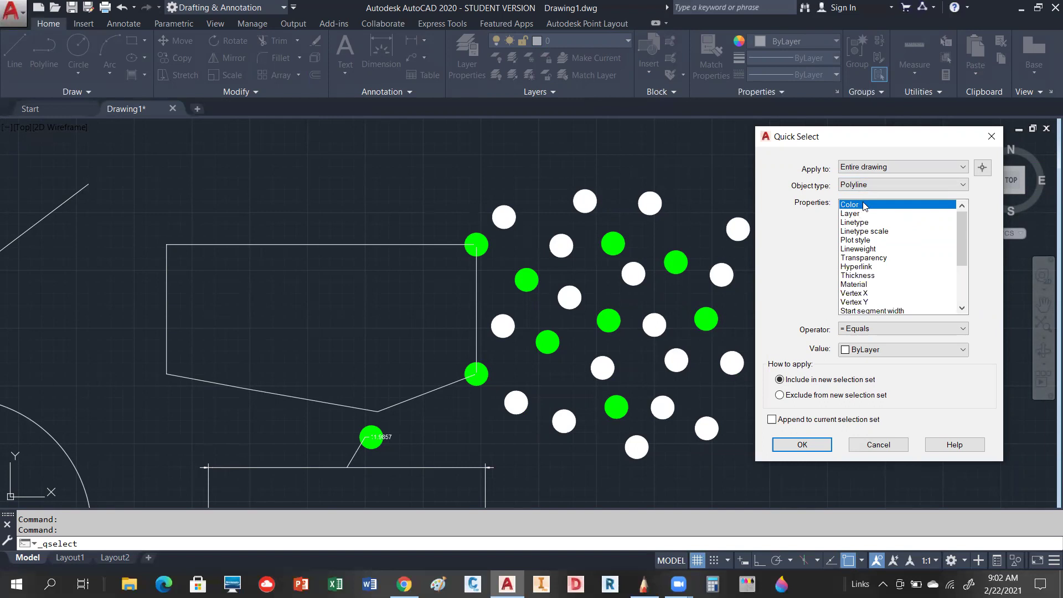
left_click(931, 347)
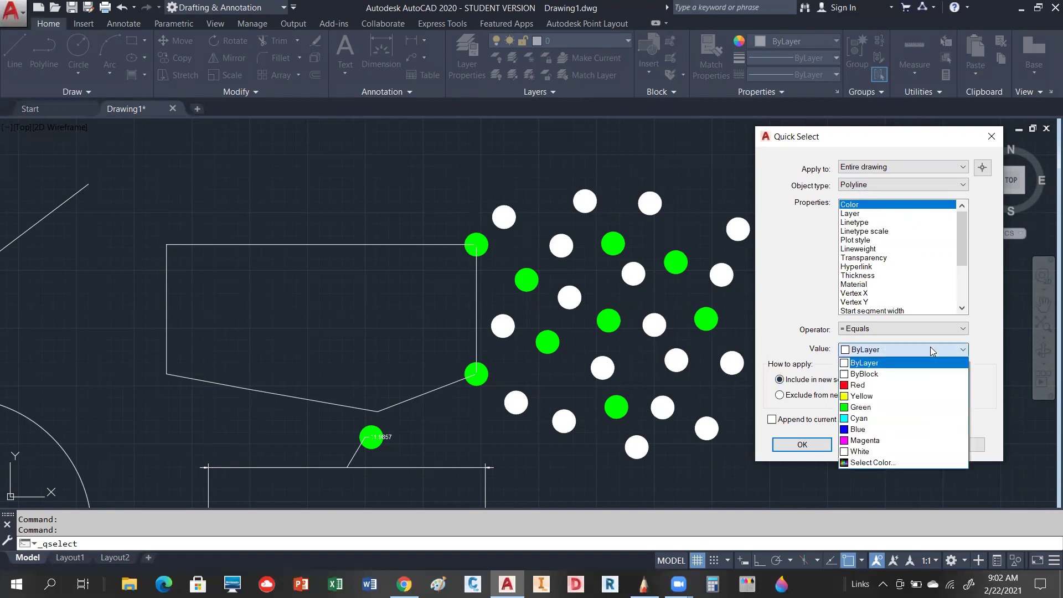
left_click(859, 410)
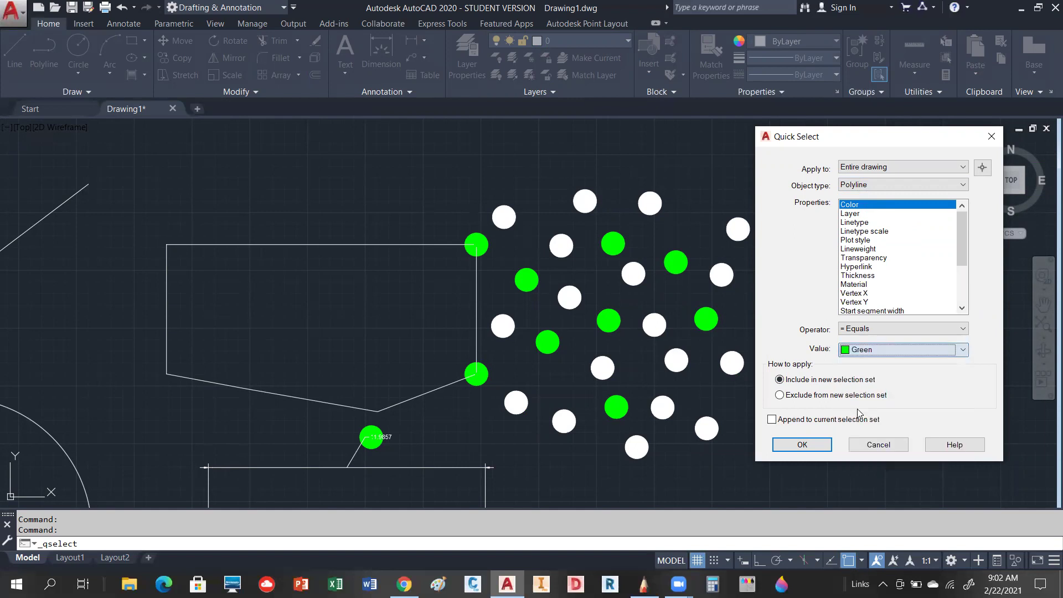
left_click(812, 446)
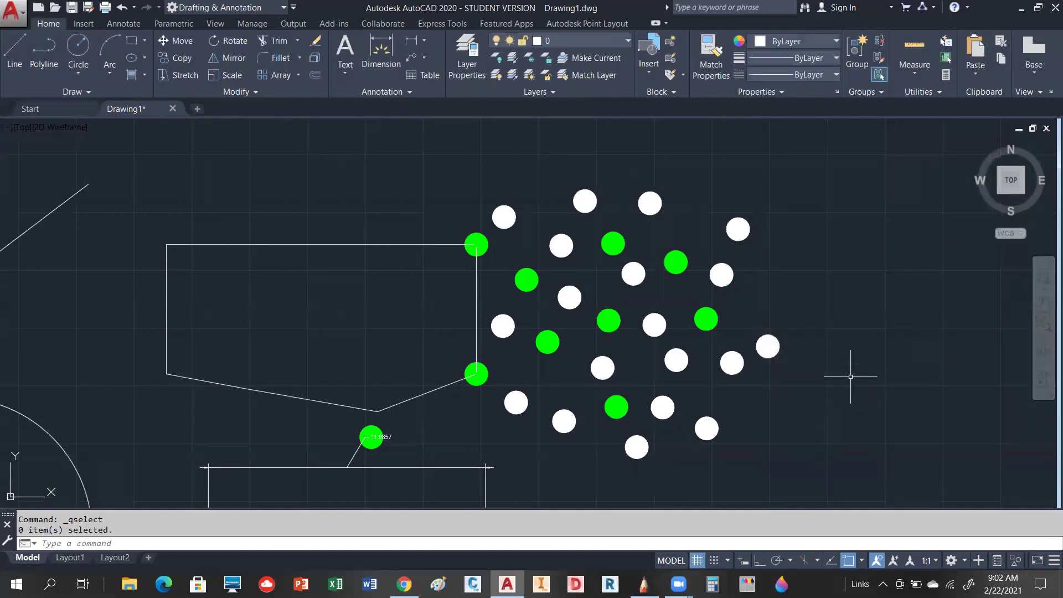
Use Quick Select on the entire drawing to select all polylines whose Layer equals Layer1.
right_click(883, 281)
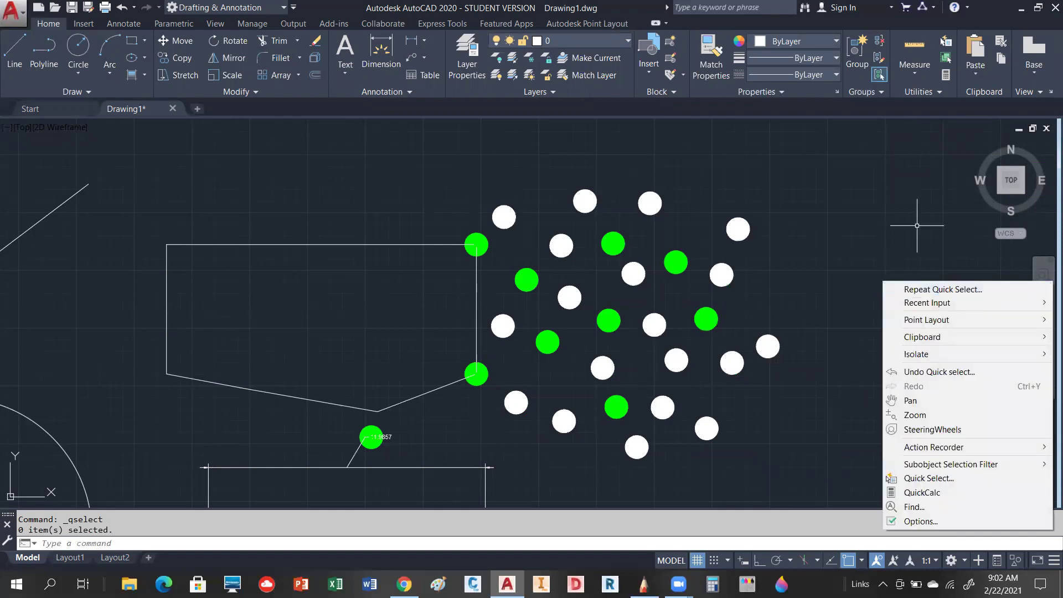
left_click(842, 221)
right_click(843, 221)
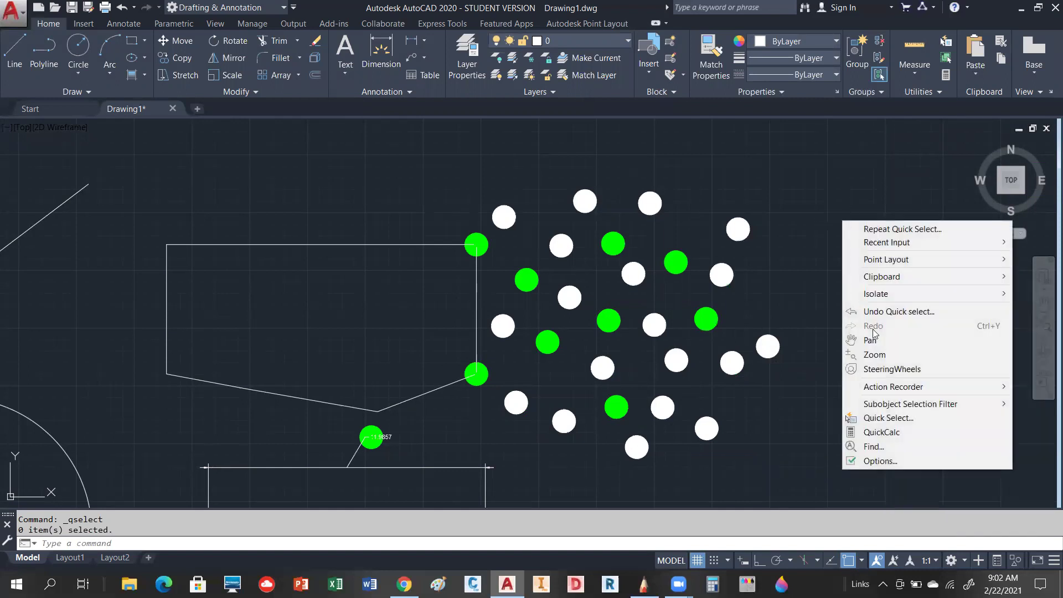
left_click(886, 419)
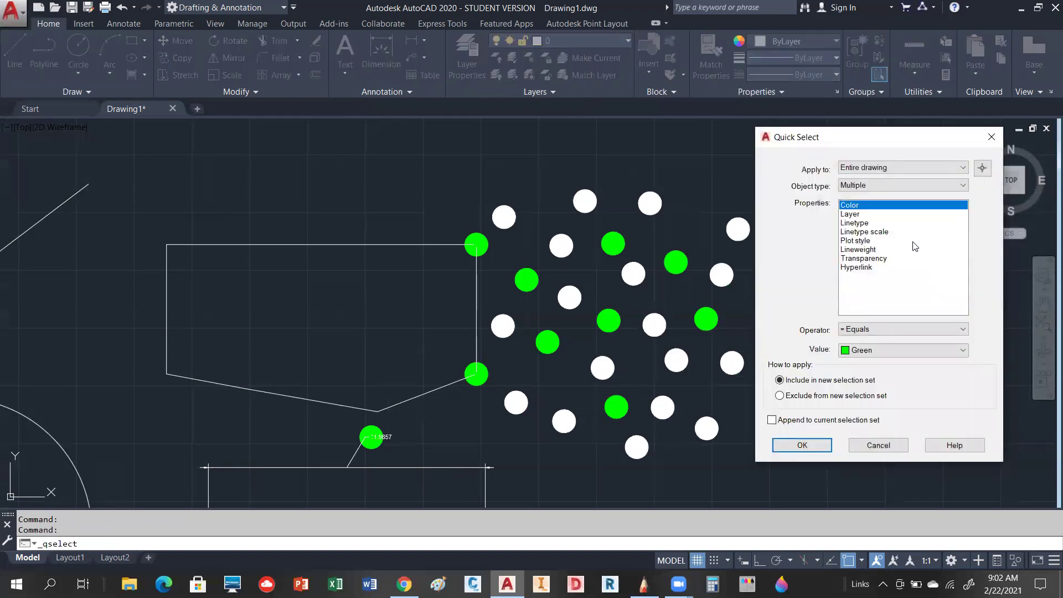
left_click(893, 185)
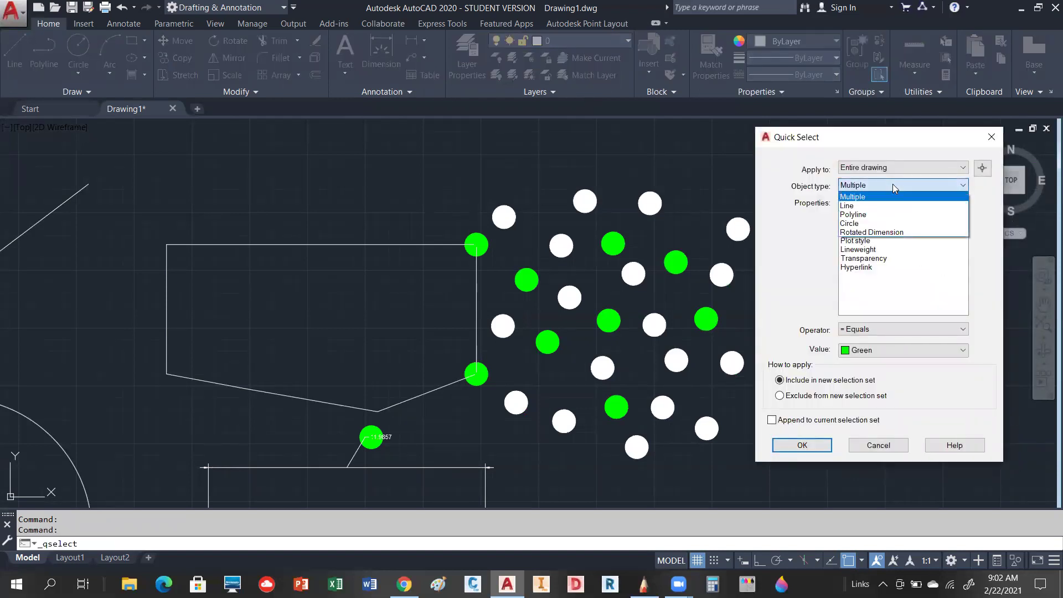
left_click(886, 214)
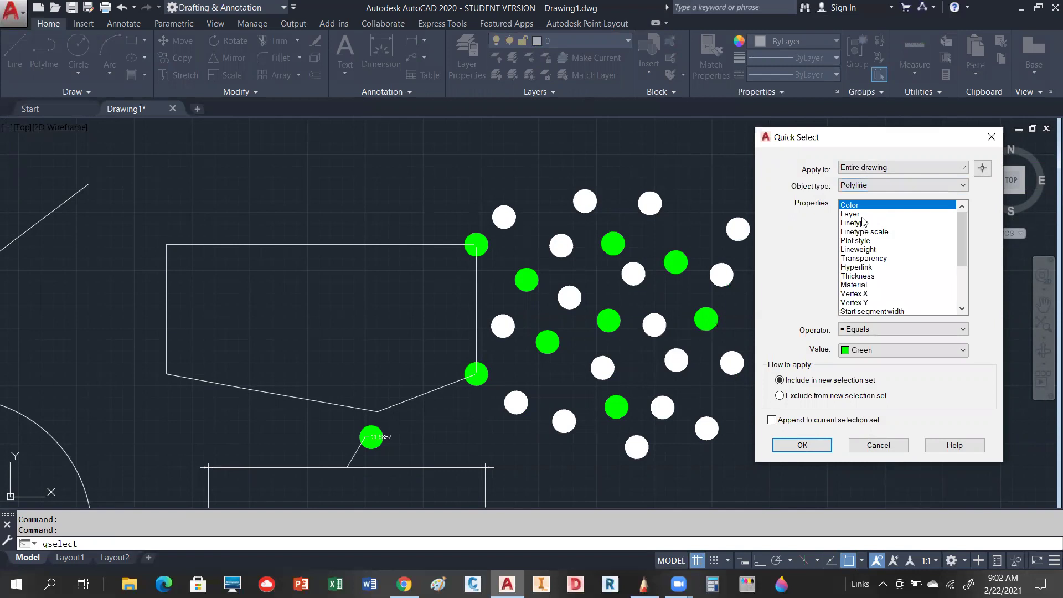
left_click(864, 214)
left_click(918, 350)
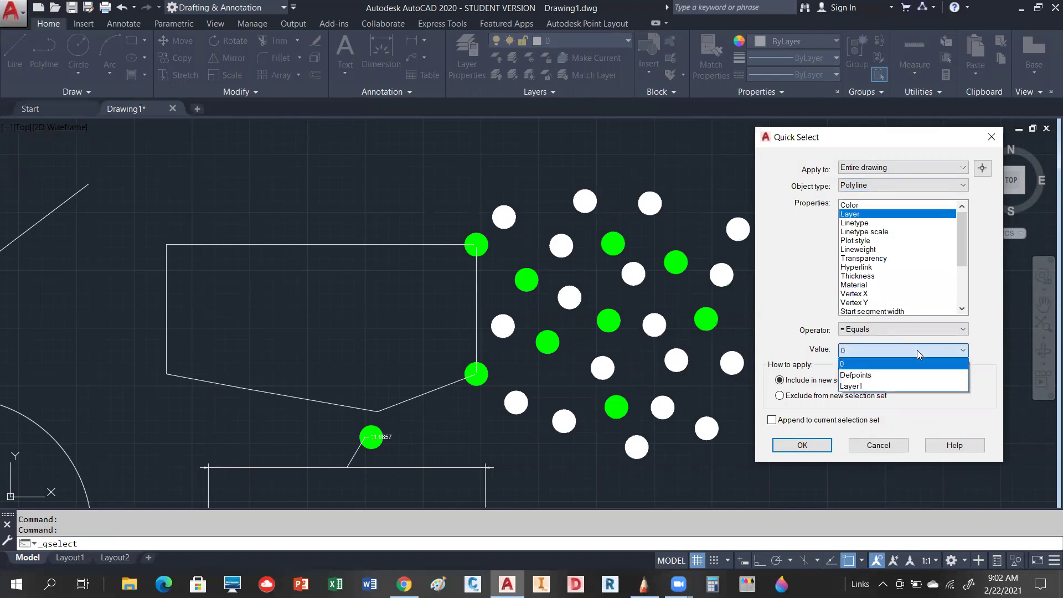
left_click(886, 392)
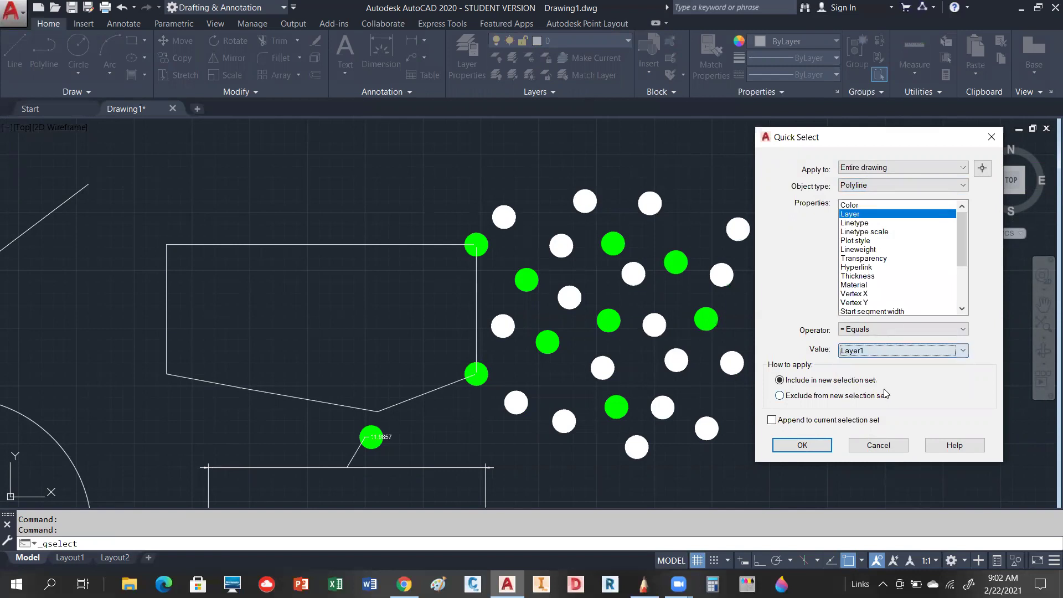
left_click(803, 445)
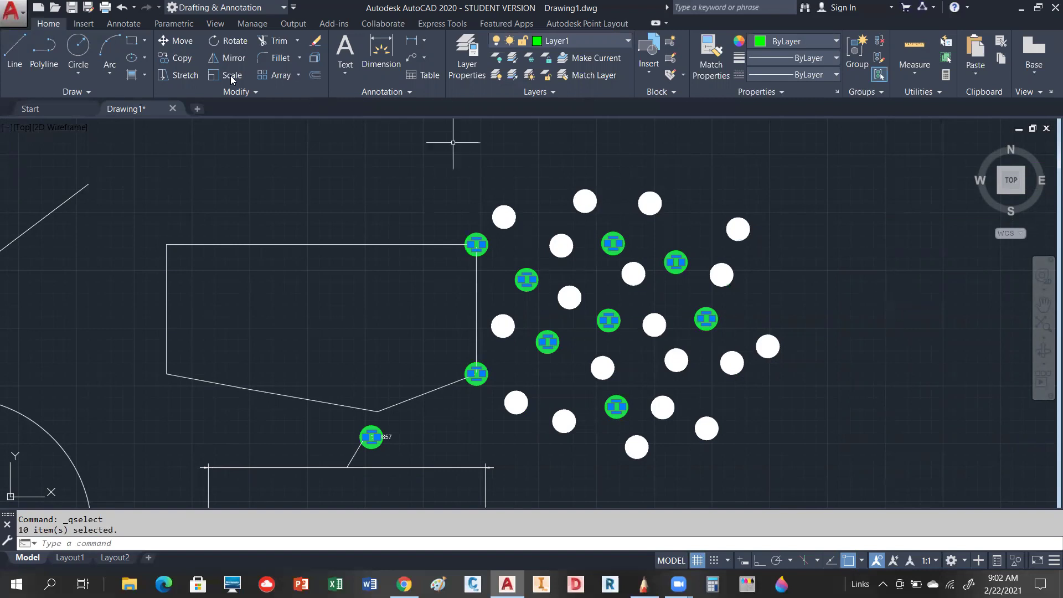
Move the selected green donuts away from the other shapes, up and to the right of the white donuts.
left_click(184, 41)
left_click(383, 290)
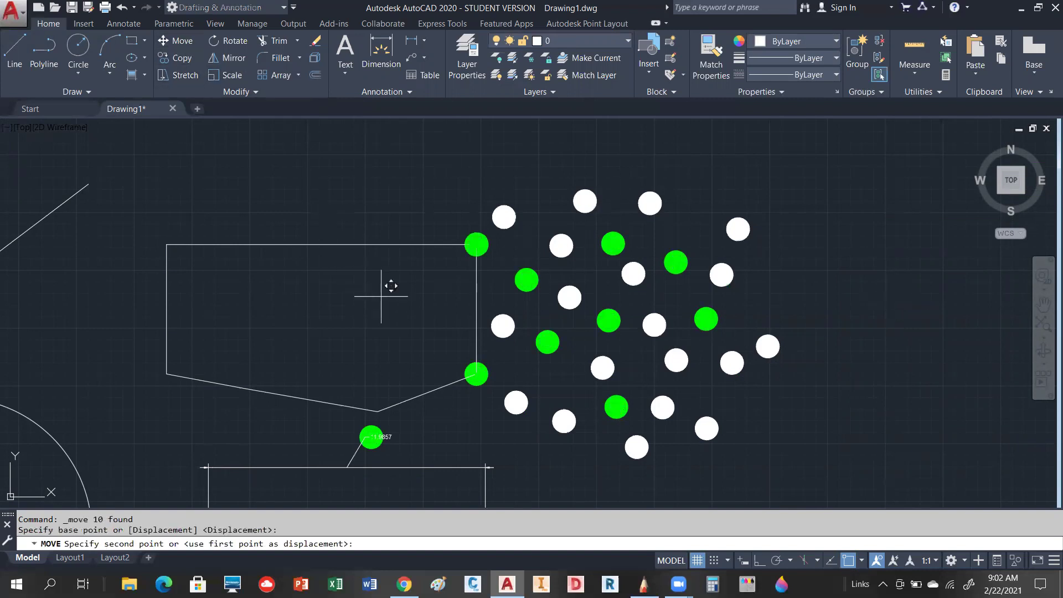
scroll(382, 288, "down", 4)
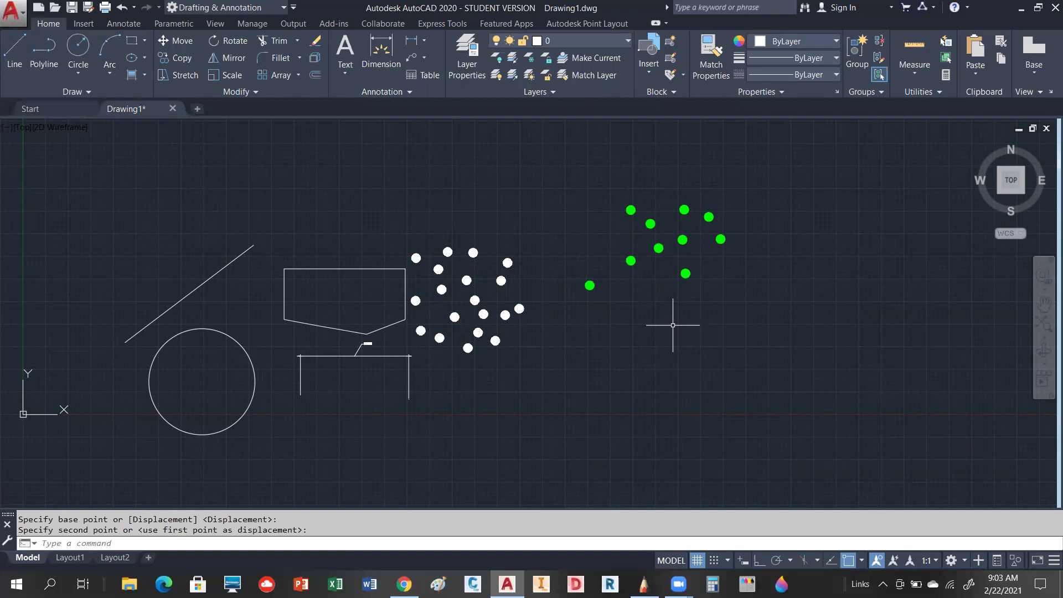
right_click(831, 198)
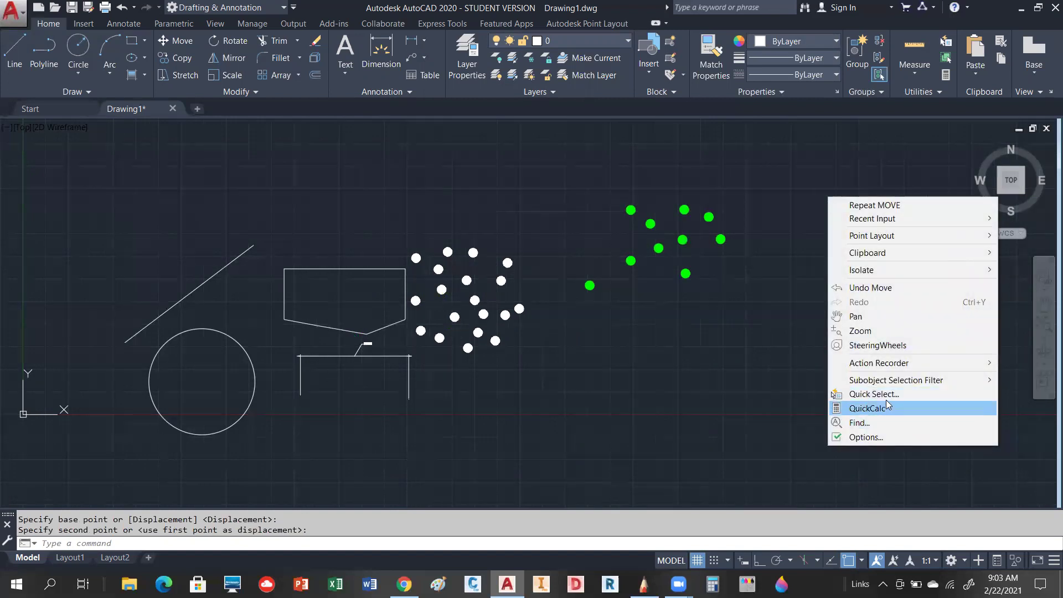
left_click(773, 318)
left_click(753, 304)
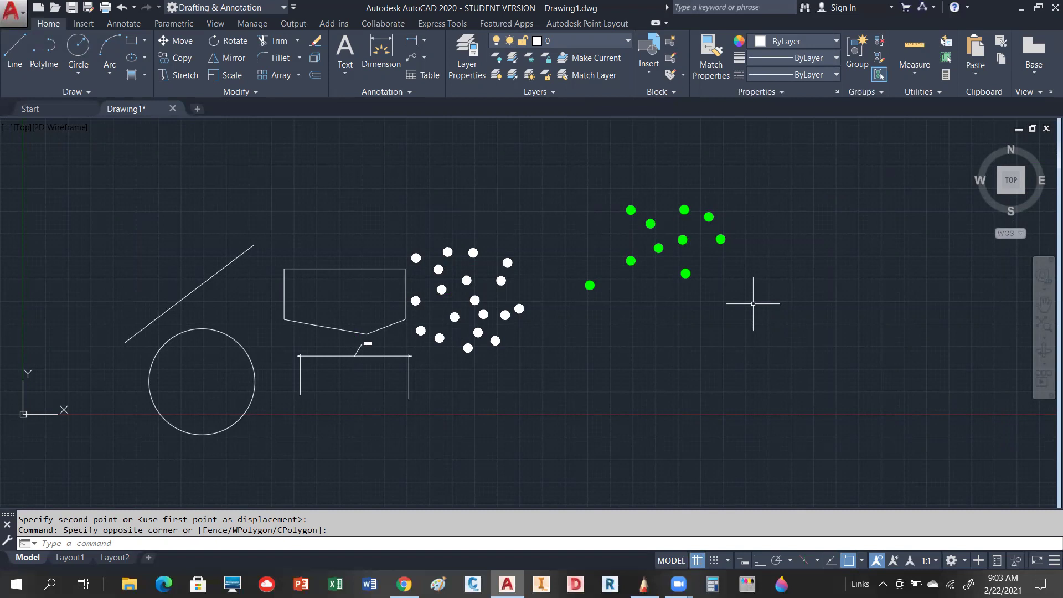
Use Quick Select on the entire drawing to select all polylines whose Color equals ByLayer, and inspect the selection.
right_click(753, 302)
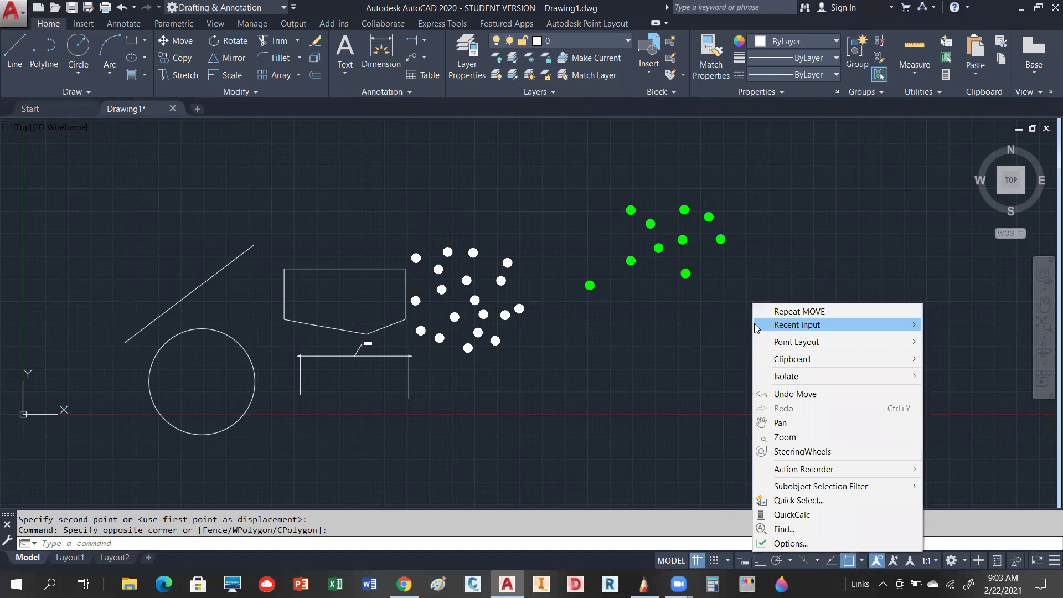
left_click(805, 500)
left_click(882, 187)
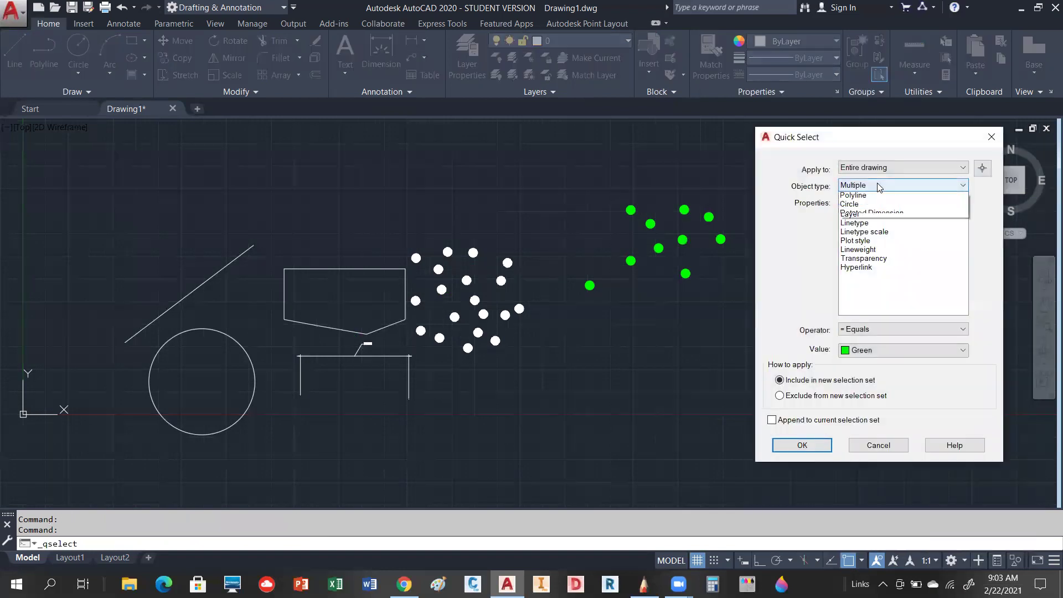
left_click(875, 214)
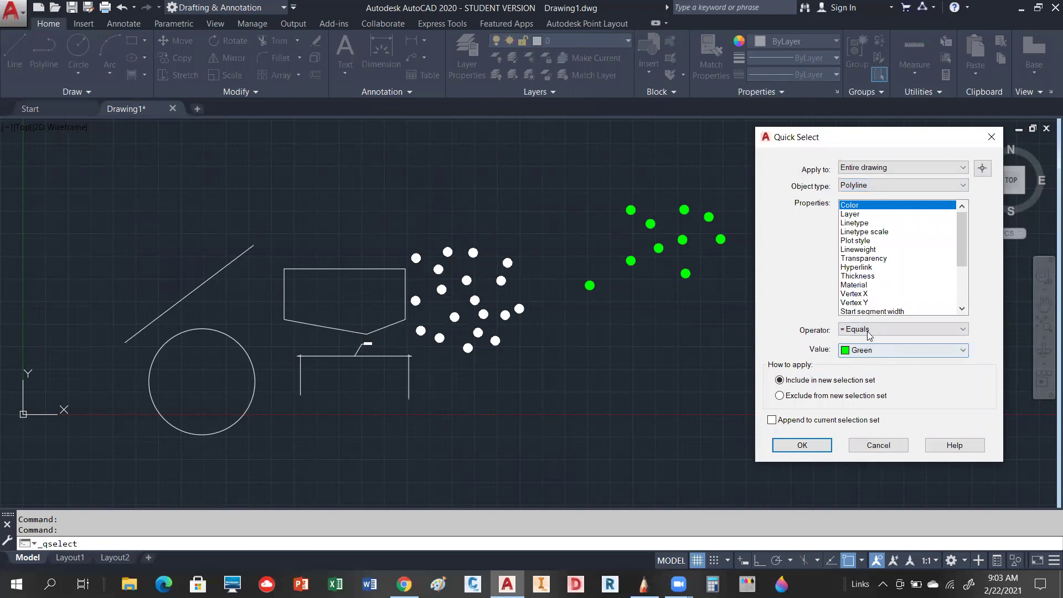
left_click(893, 333)
left_click(893, 339)
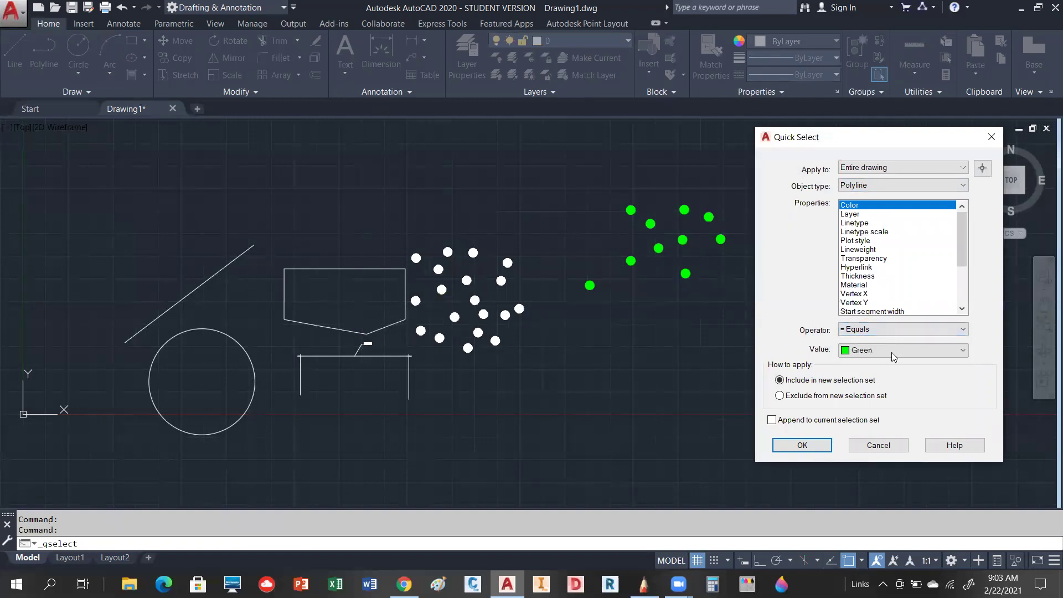
left_click(889, 351)
left_click(880, 361)
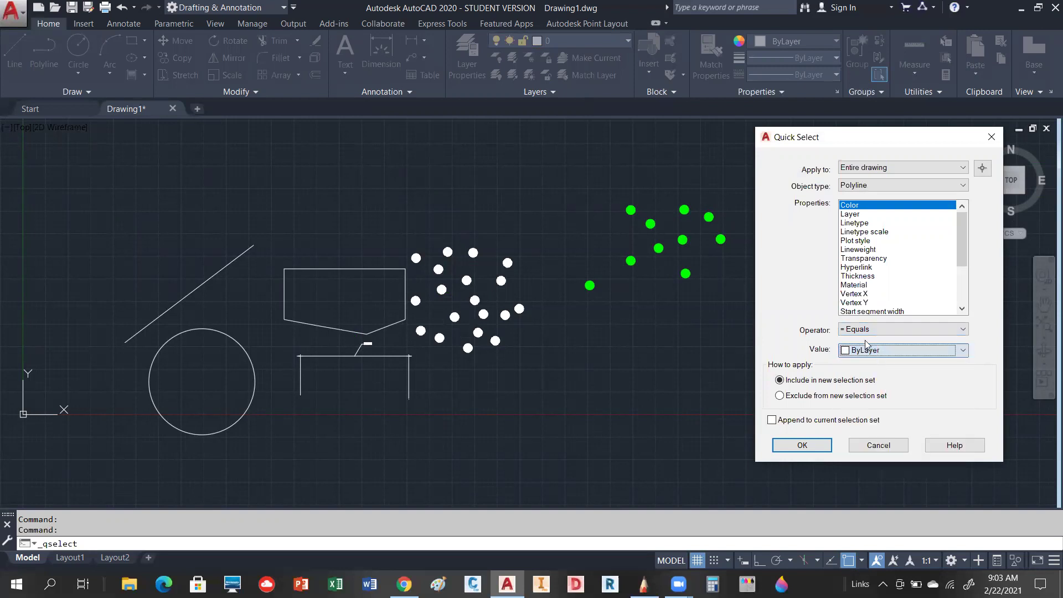
left_click(802, 445)
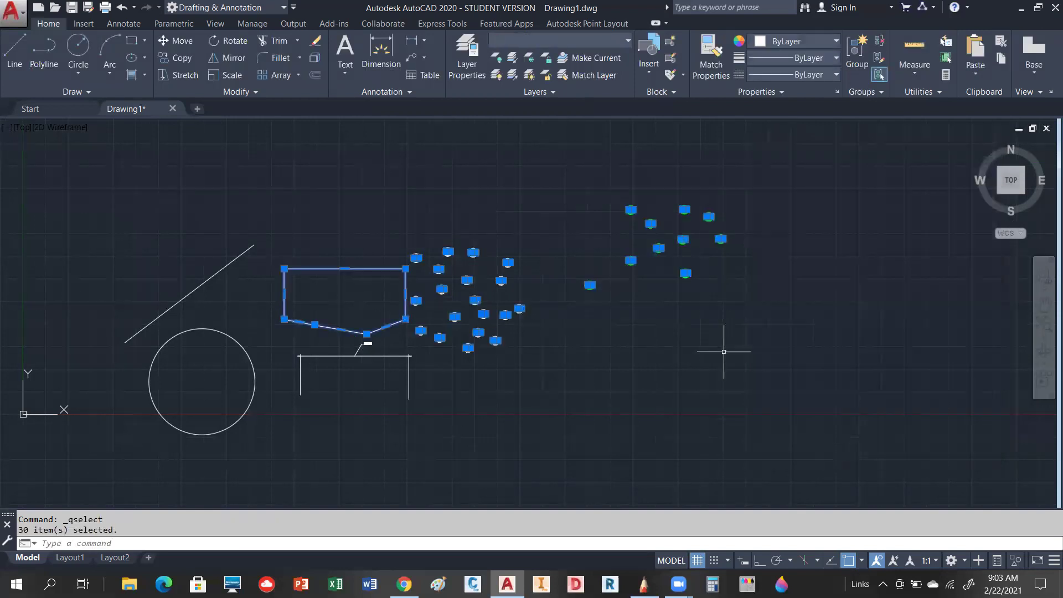
scroll(376, 261, "up", 2)
scroll(374, 261, "up", 4)
scroll(339, 221, "down", 4)
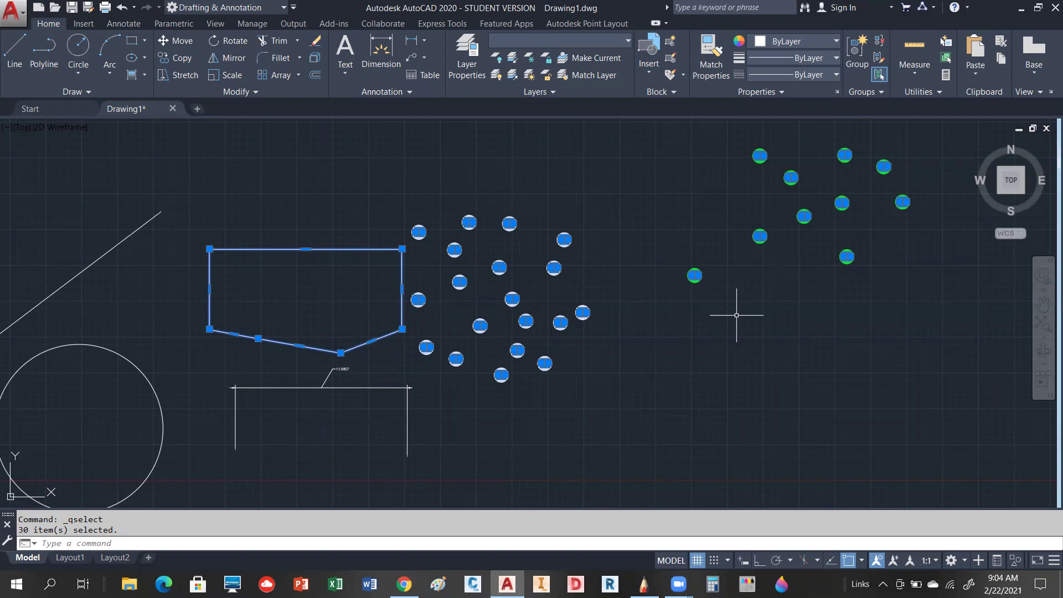
Close AutoCAD and switch to the Start page of Civil 3D.
left_click(1048, 10)
left_click(476, 322)
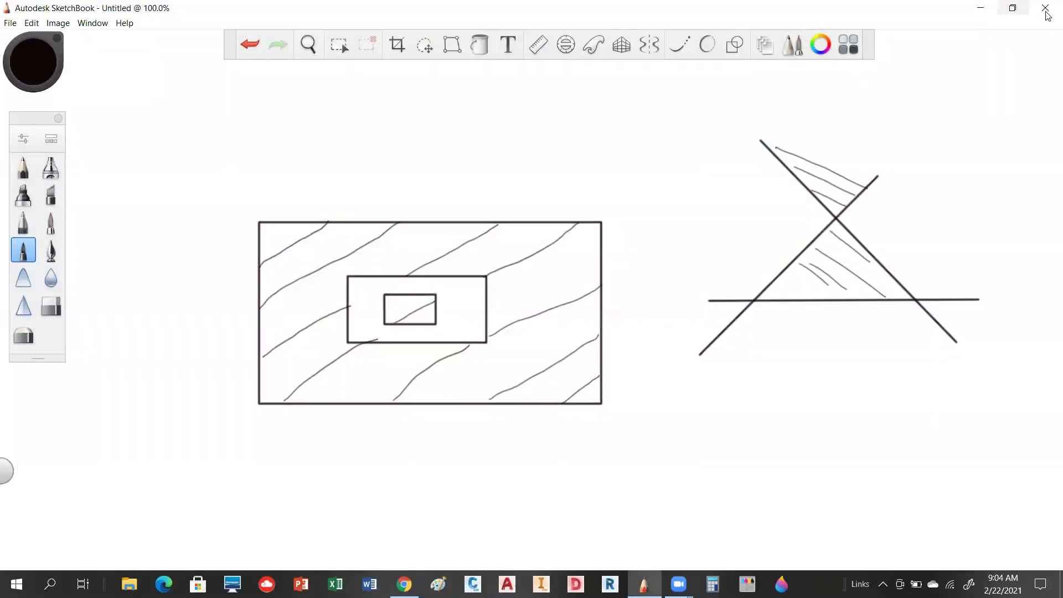
left_click(473, 583)
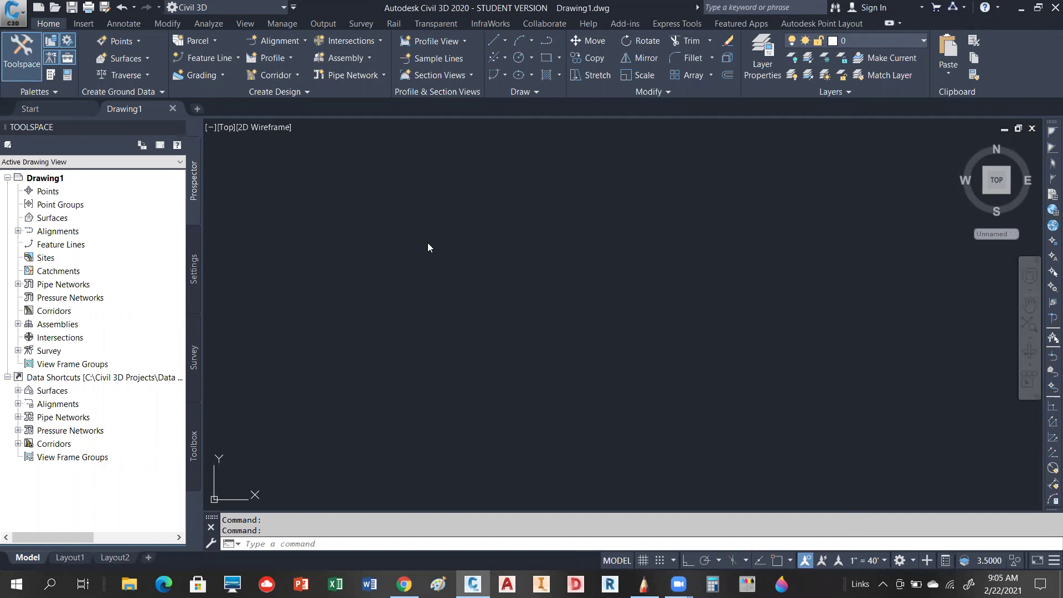
left_click(81, 107)
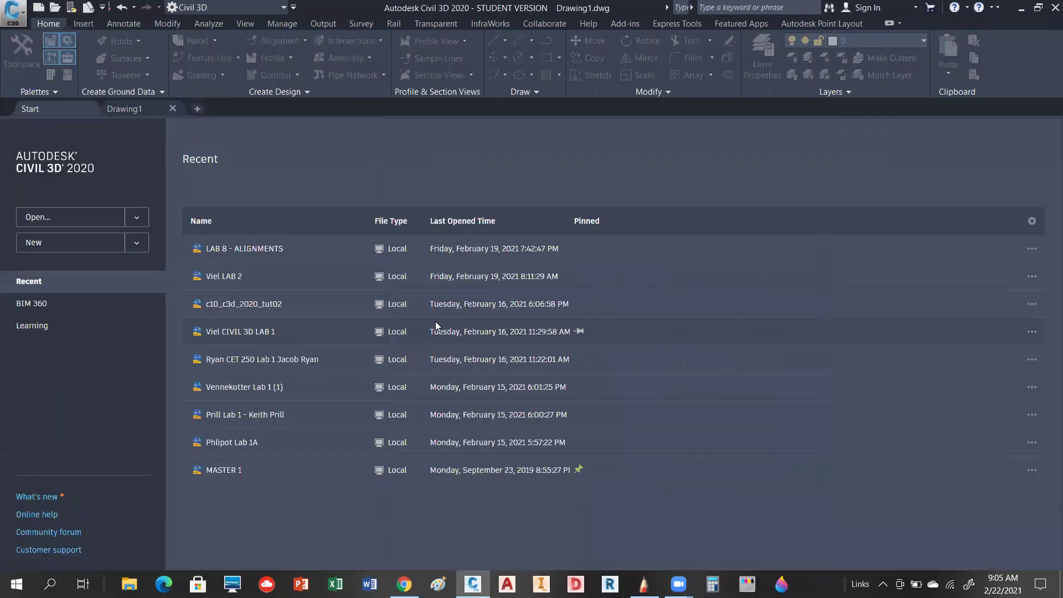
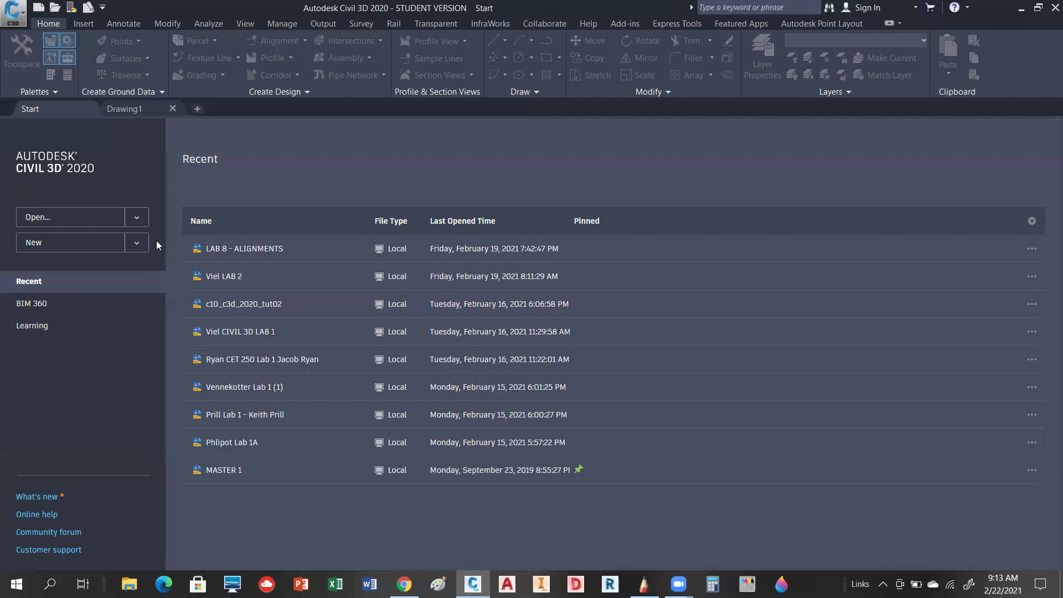
Review the Start page's choices for opening files and for creating new drawings from templates.
left_click(137, 218)
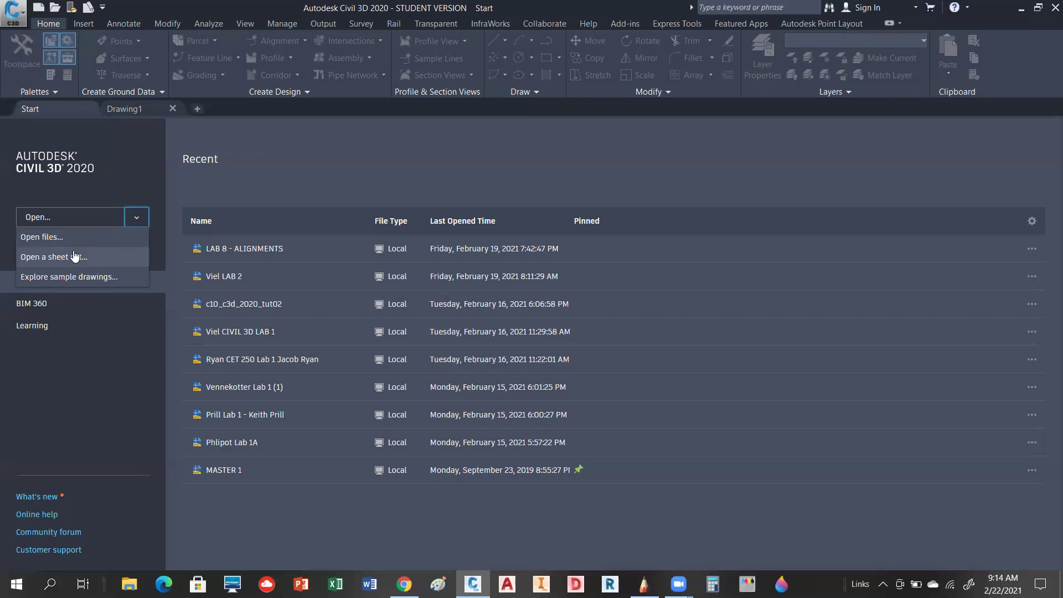
left_click(124, 157)
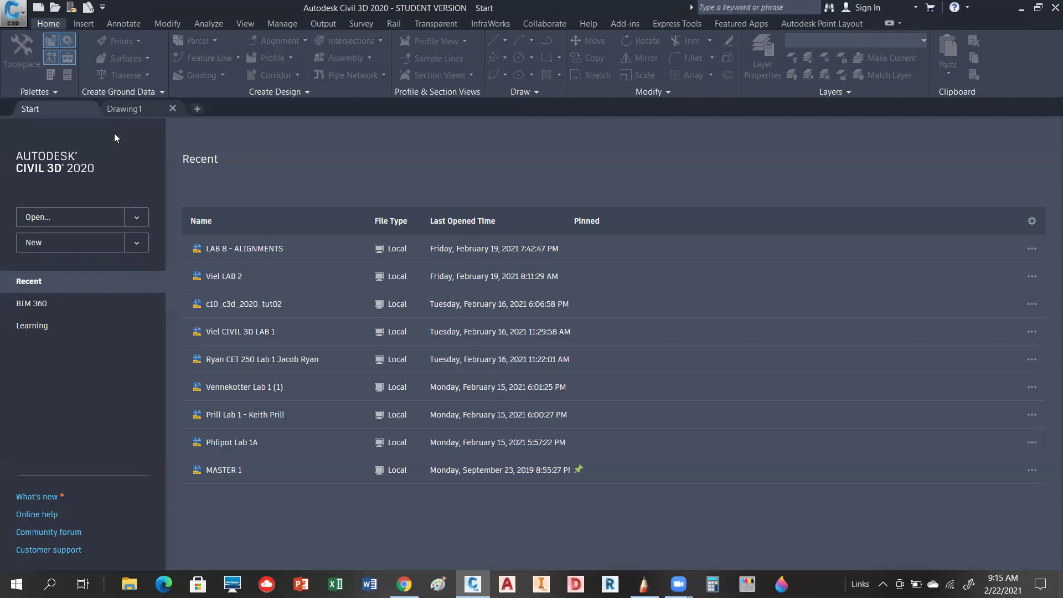
mouse_move(142, 110)
left_click(140, 247)
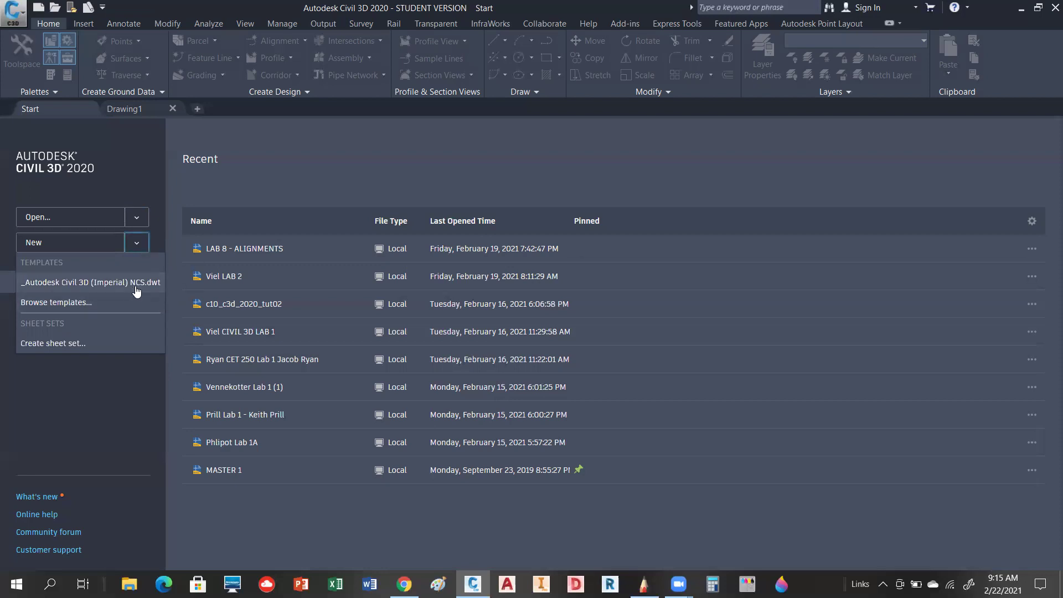
Browse the Civil 3D drawing templates available for a new drawing, and close the template selection without choosing one.
left_click(69, 303)
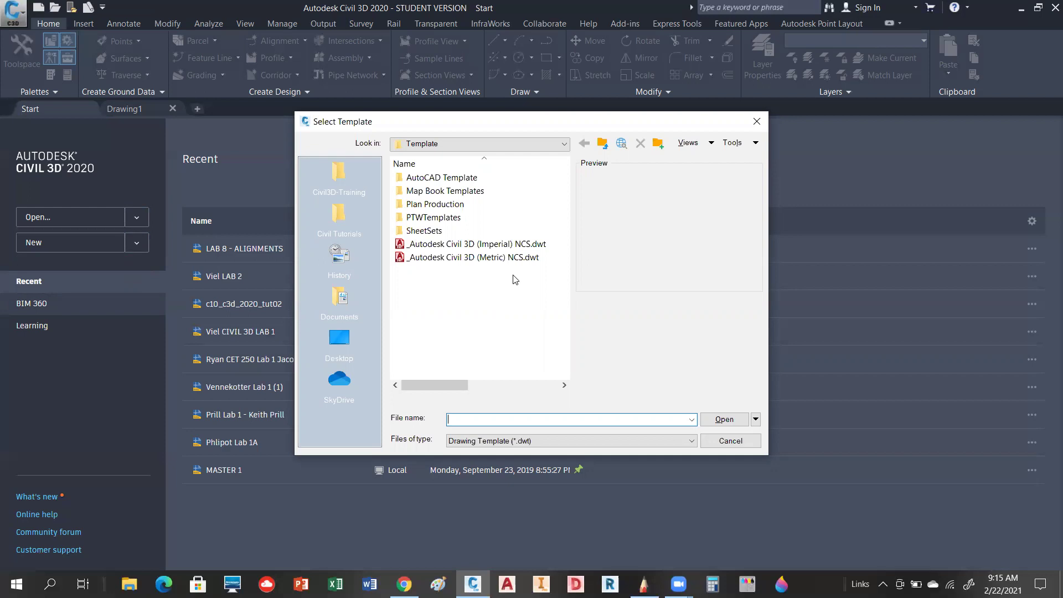
left_click(711, 441)
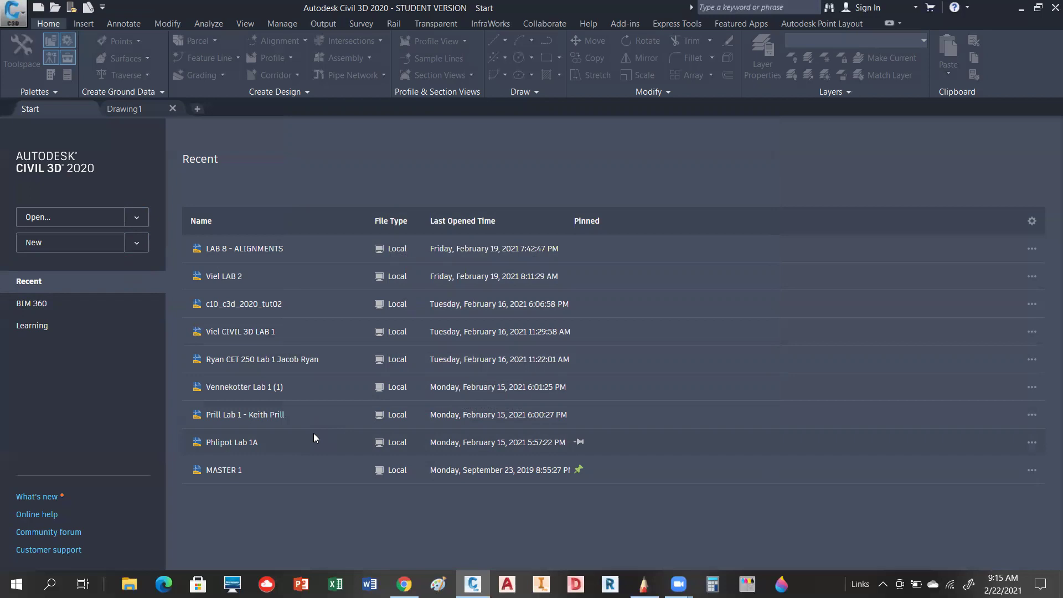
Switch to Drawing1 and narrow the Toolspace to give the drawing area more room.
left_click(135, 111)
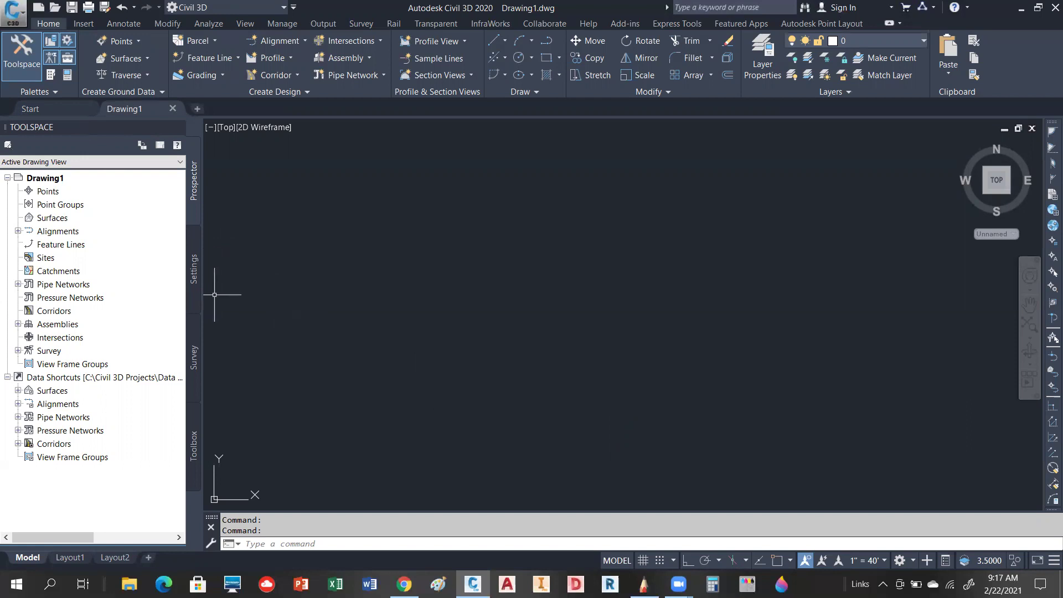
left_click_drag(203, 301, 166, 305)
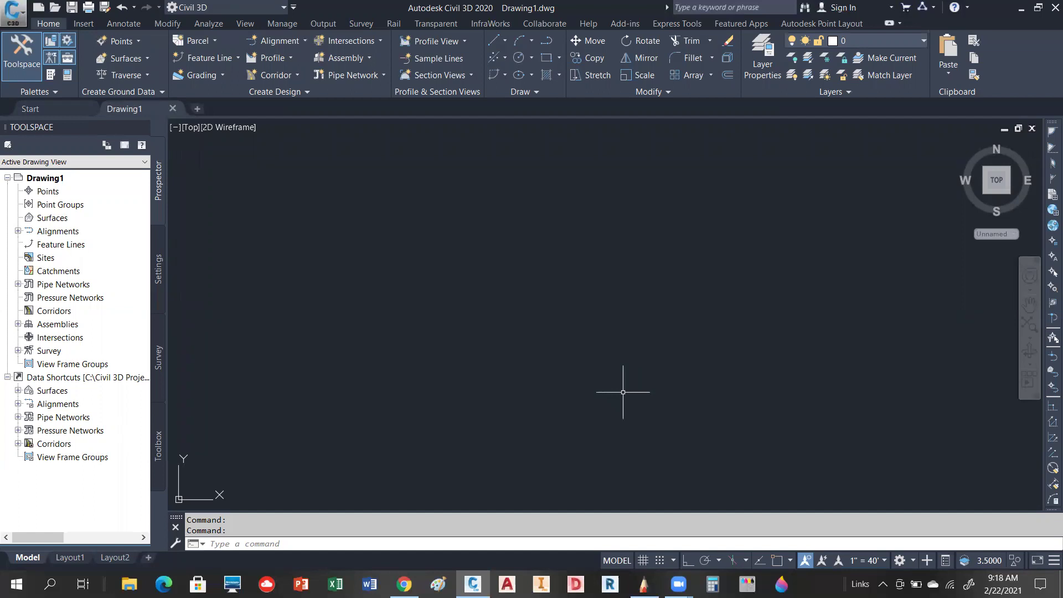
Review the formats the drawing can be exported to, from DWF and DXF through PDF and IFC.
left_click(25, 20)
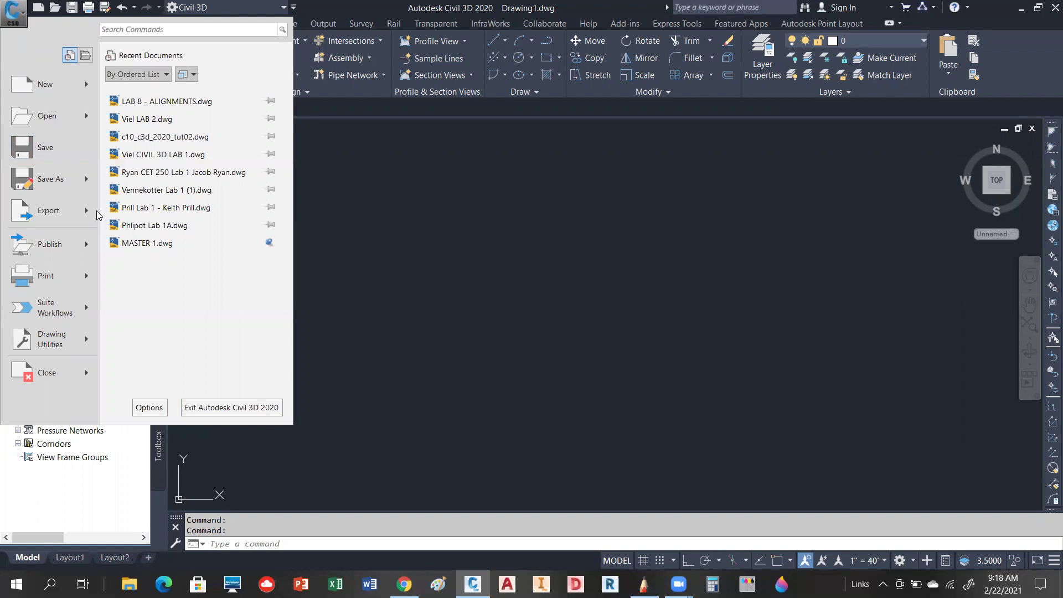
mouse_move(92, 210)
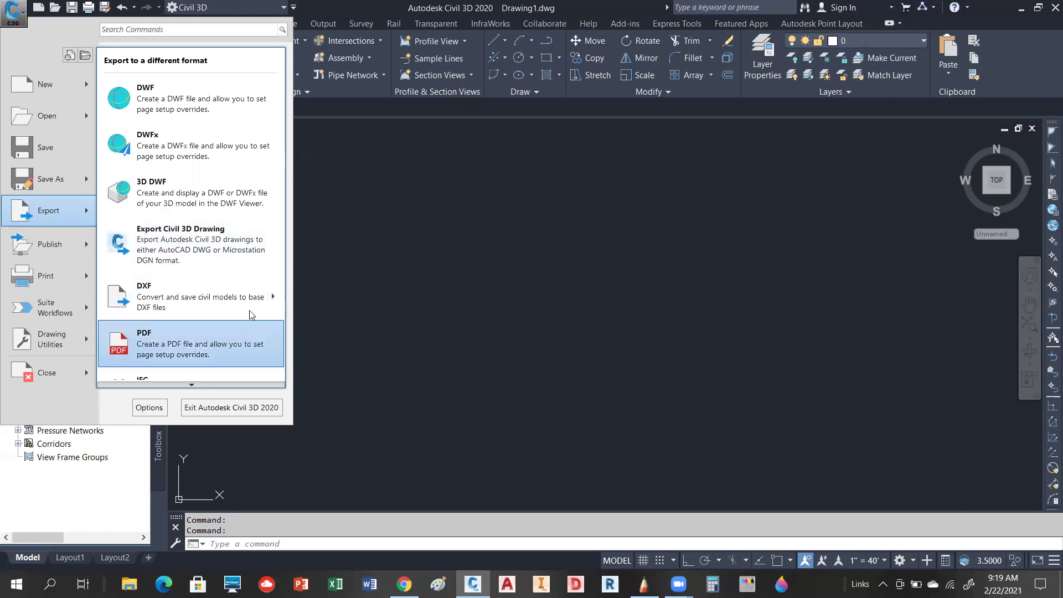
mouse_move(251, 301)
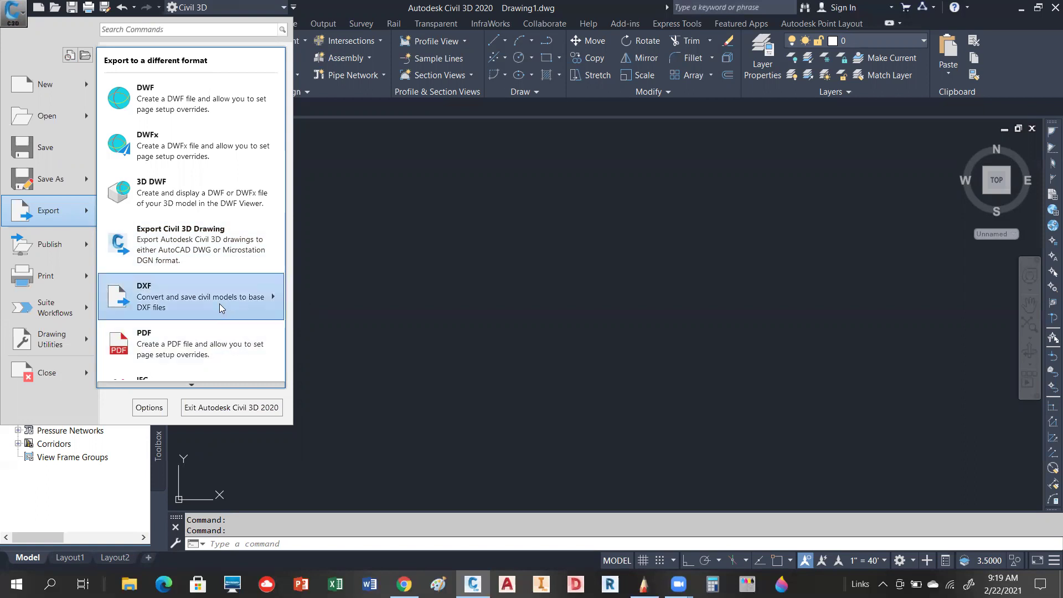
scroll(196, 384, "down", 2)
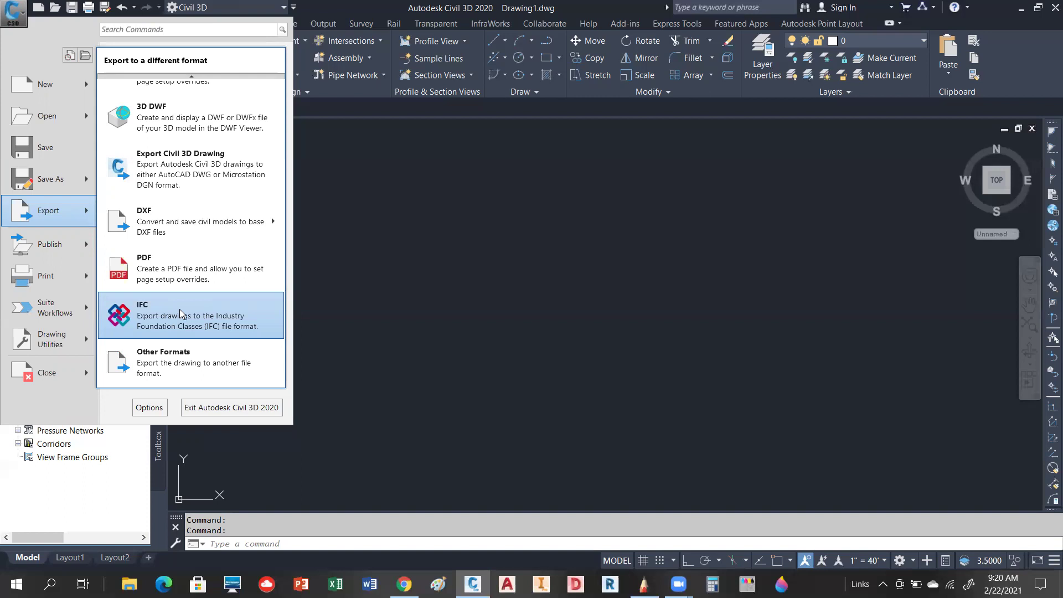
left_click(423, 262)
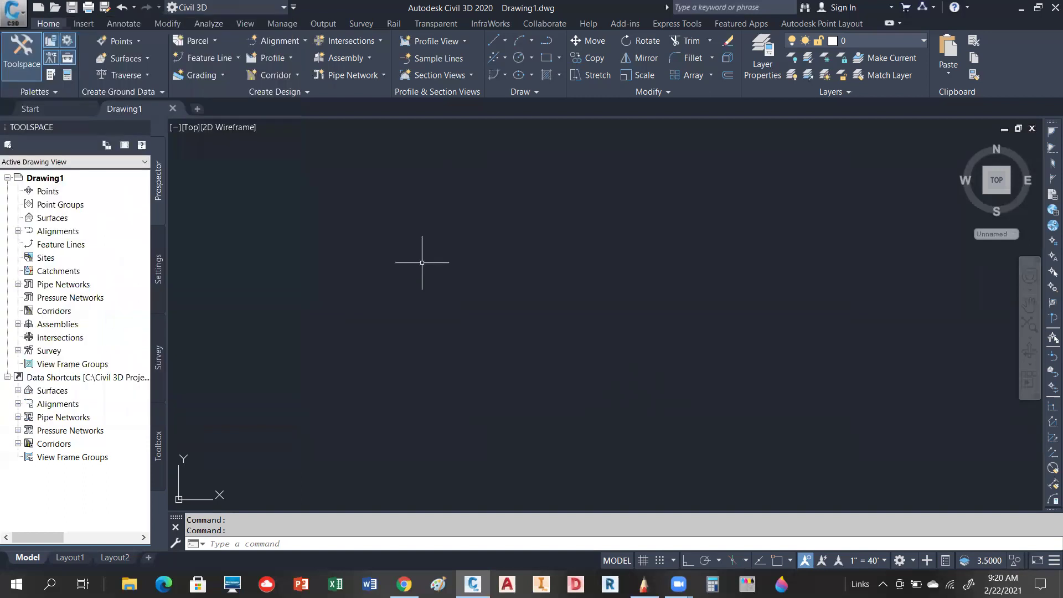
Review the drawing utilities for maintaining the drawing, including Drawing Settings, Units and Audit.
left_click(17, 12)
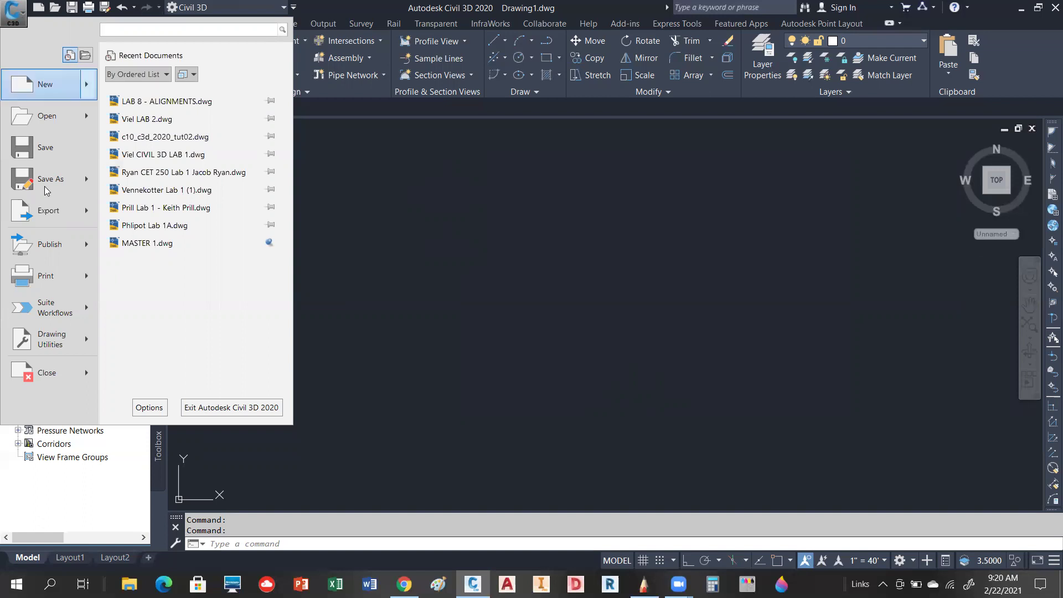
mouse_move(87, 343)
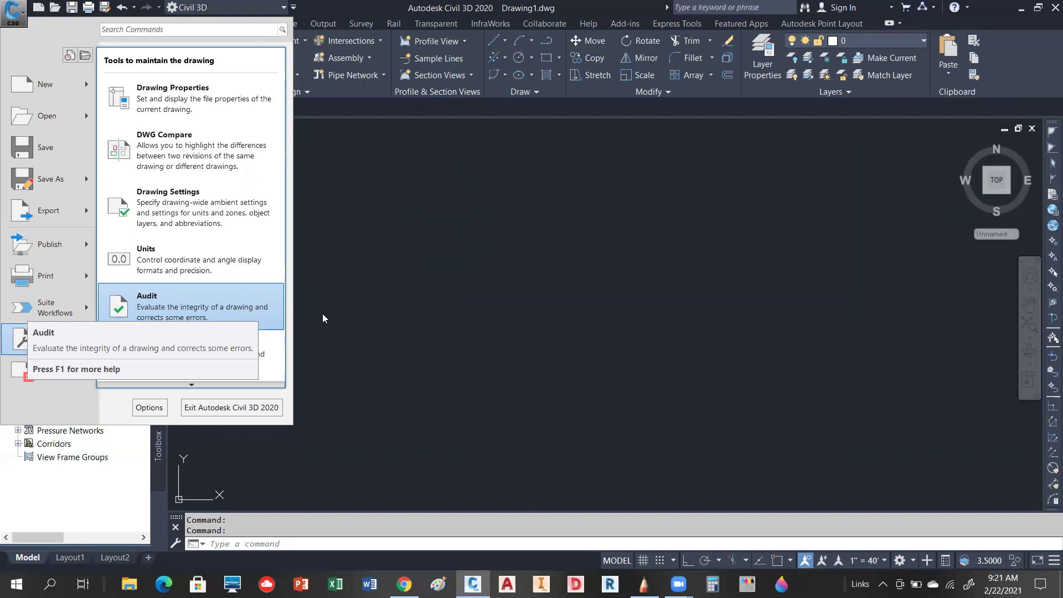
left_click(389, 321)
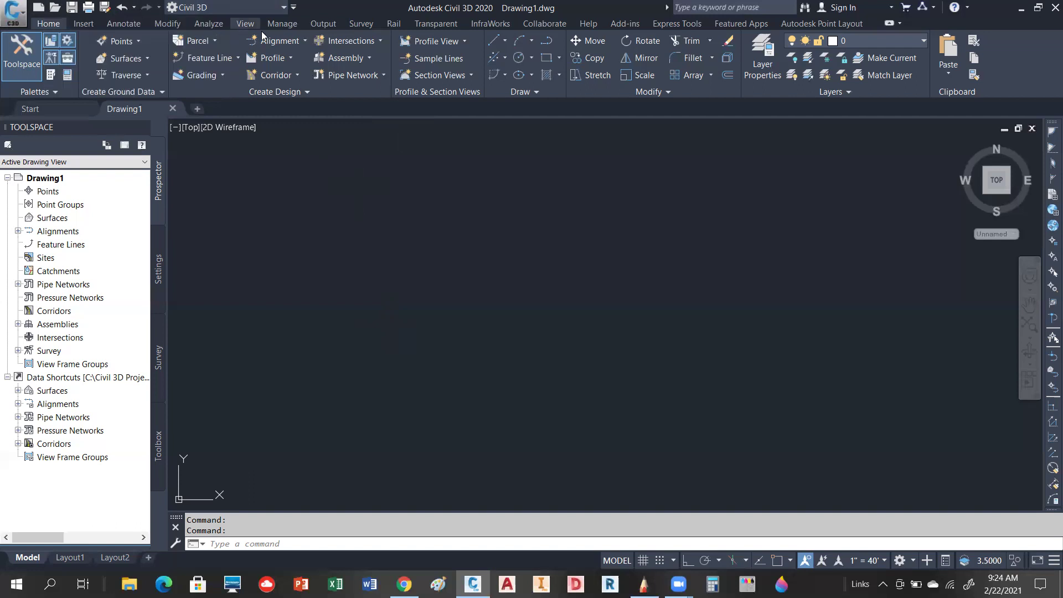
Review which commands can be added to the Quick Access Toolbar, without changing any of them.
left_click(293, 7)
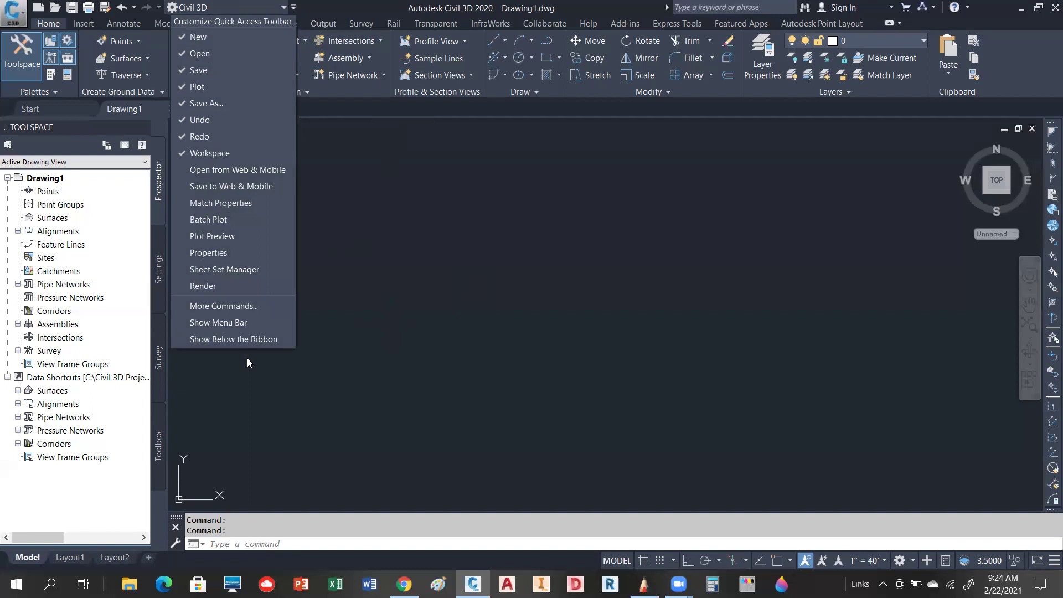
left_click(395, 296)
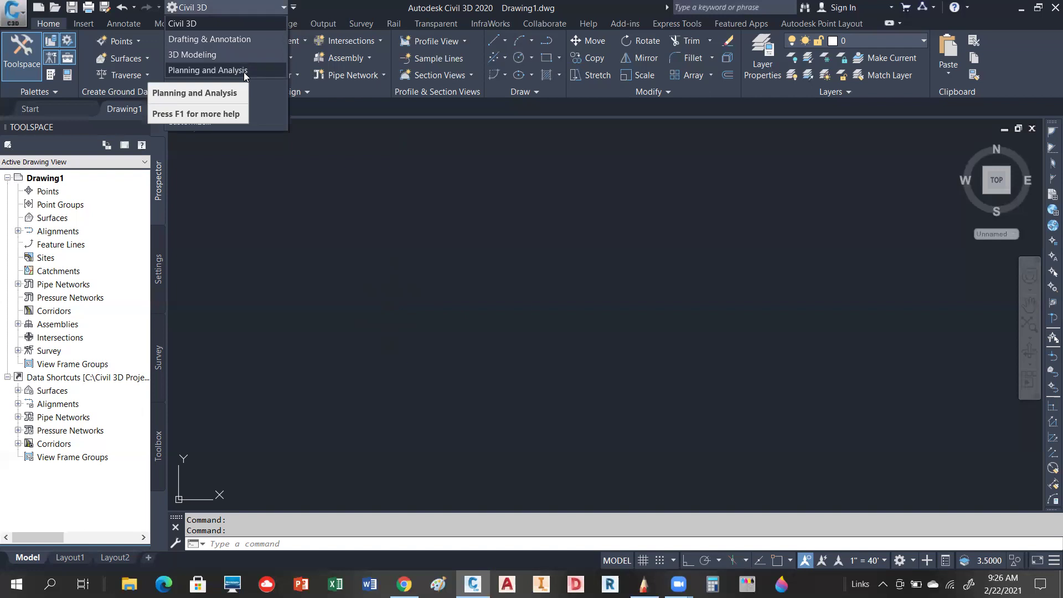
Preview the Drafting & Annotation workspace, and return to the Civil 3D workspace.
left_click(225, 38)
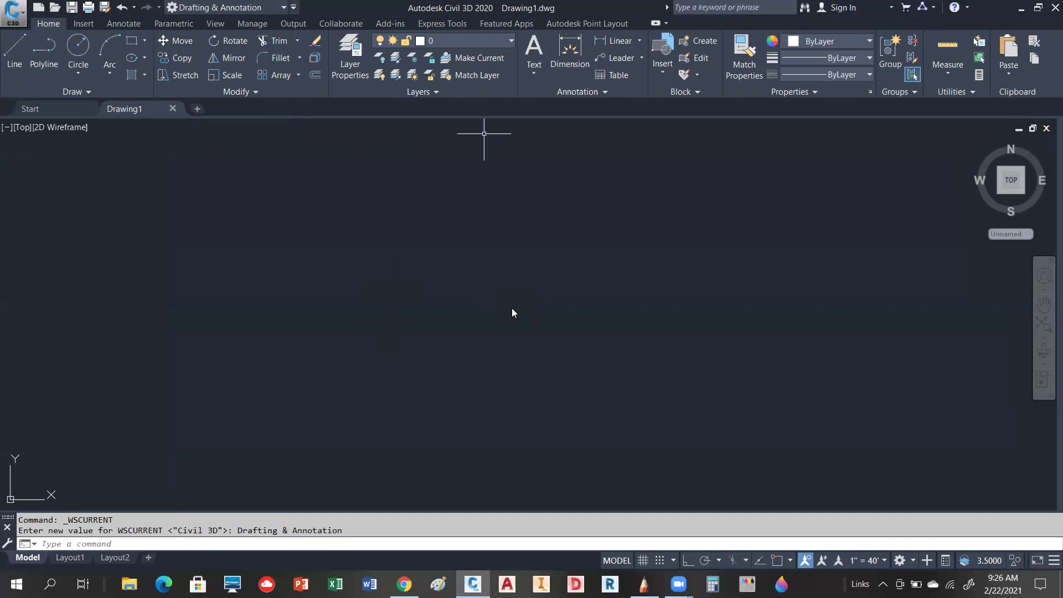
left_click(283, 7)
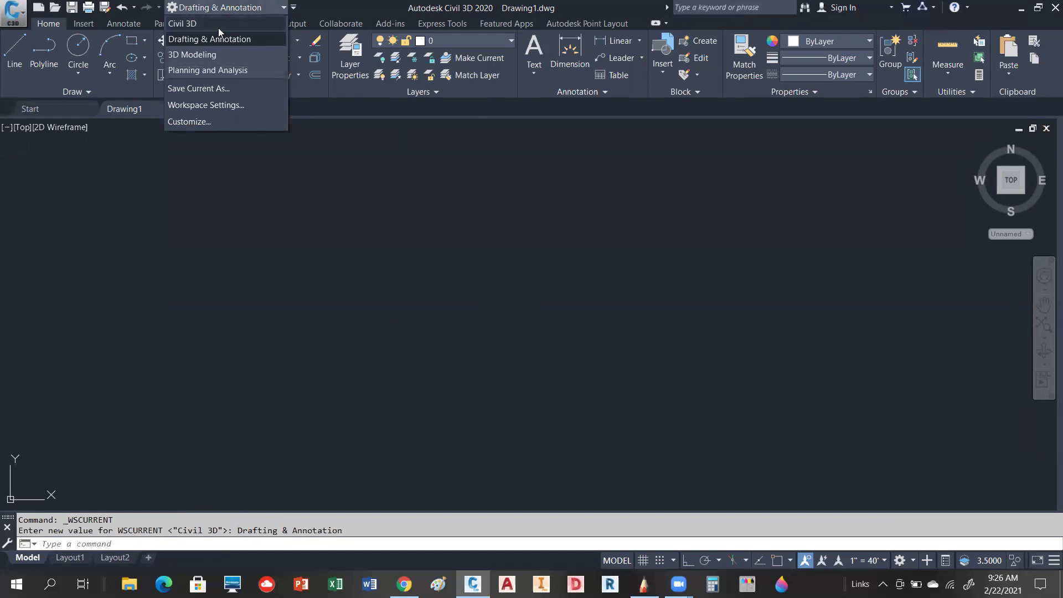
left_click(188, 22)
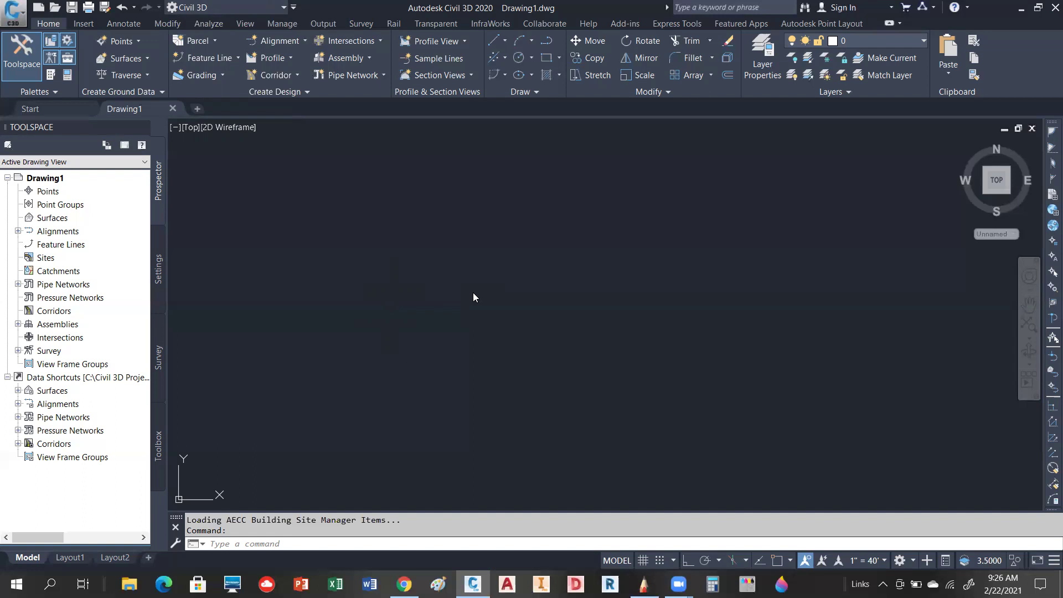
left_click(473, 292)
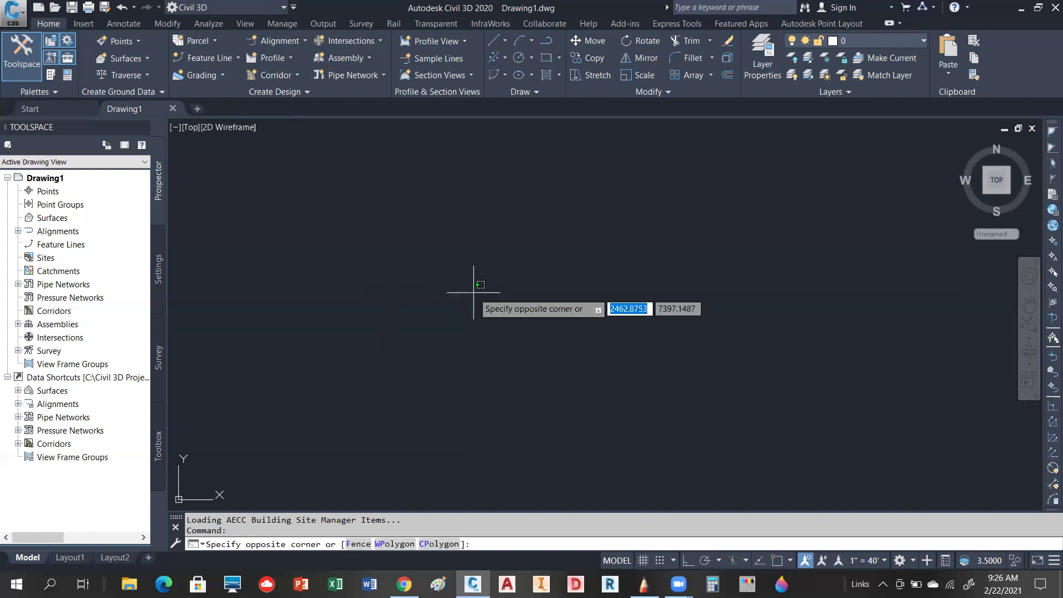
left_click(553, 274)
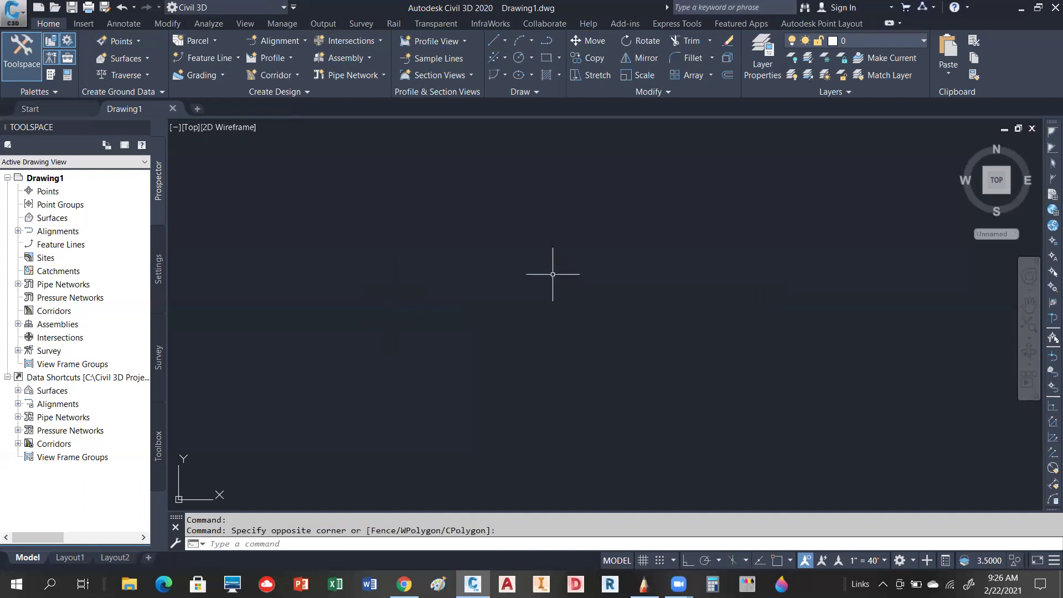
Preview the Planning and Analysis workspace, and restore the Civil 3D workspace.
left_click(262, 7)
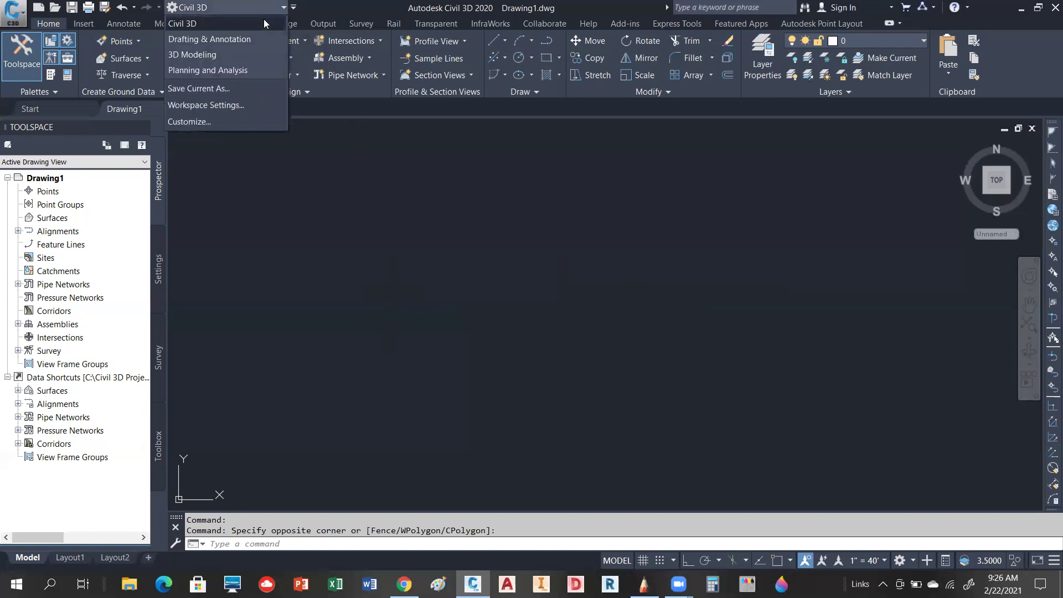
left_click(250, 69)
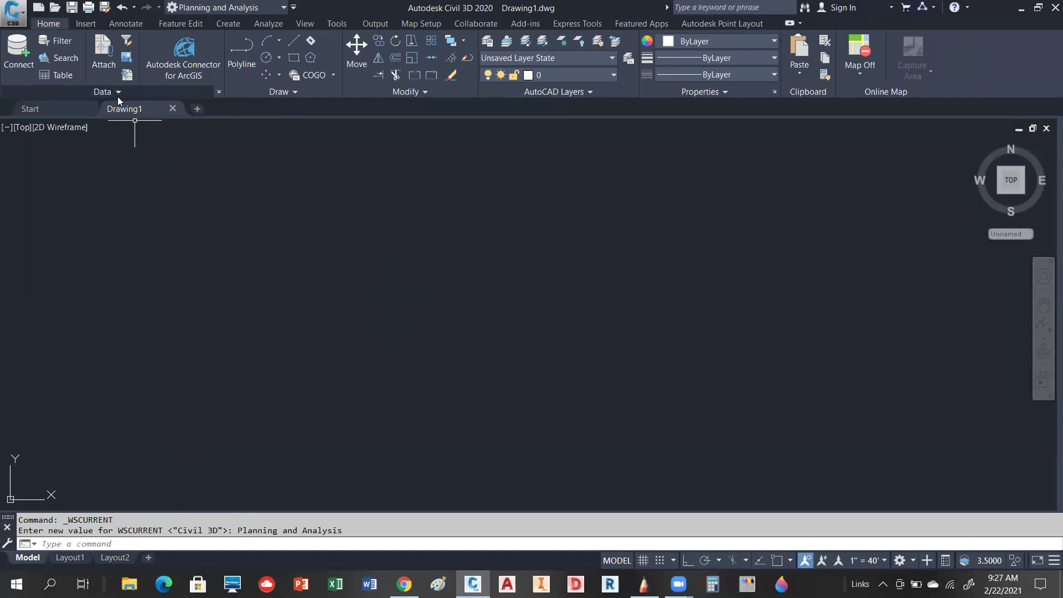
left_click(260, 10)
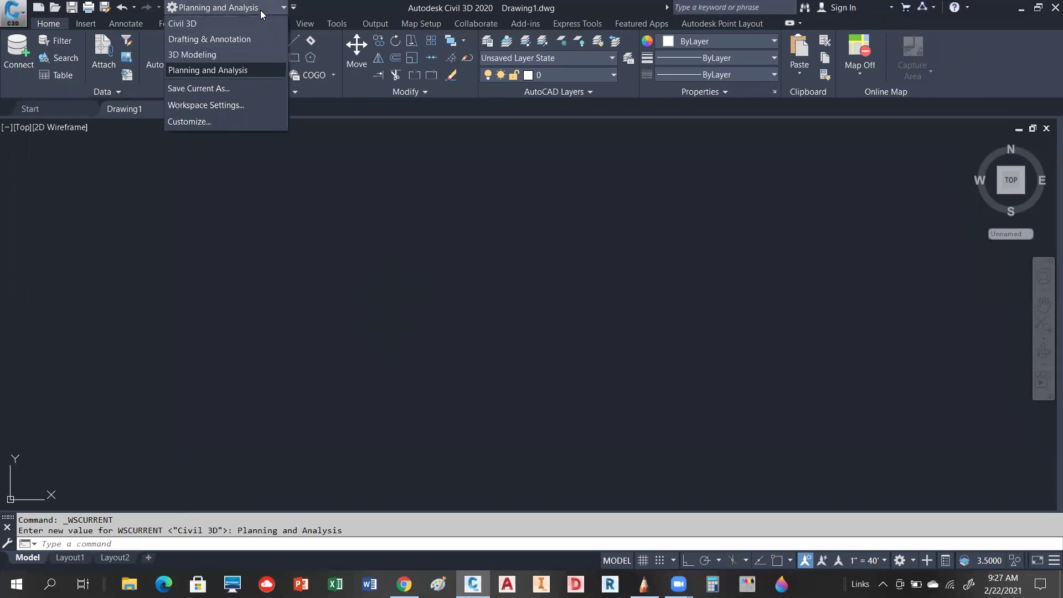
left_click(219, 24)
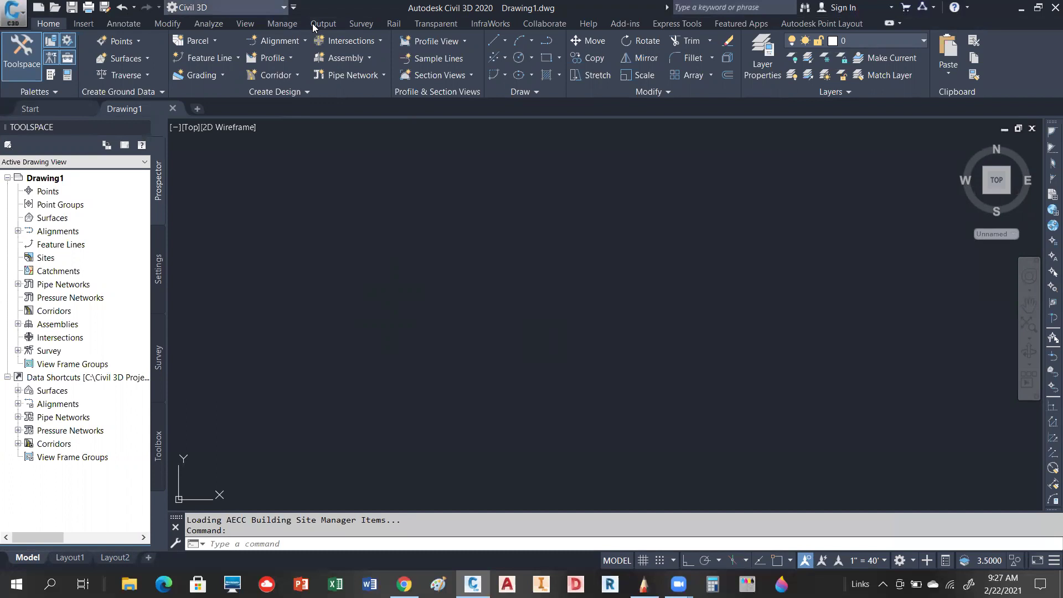
Show the Drafting & Annotation workspace once more, and switch back to Civil 3D.
left_click(238, 8)
left_click(243, 43)
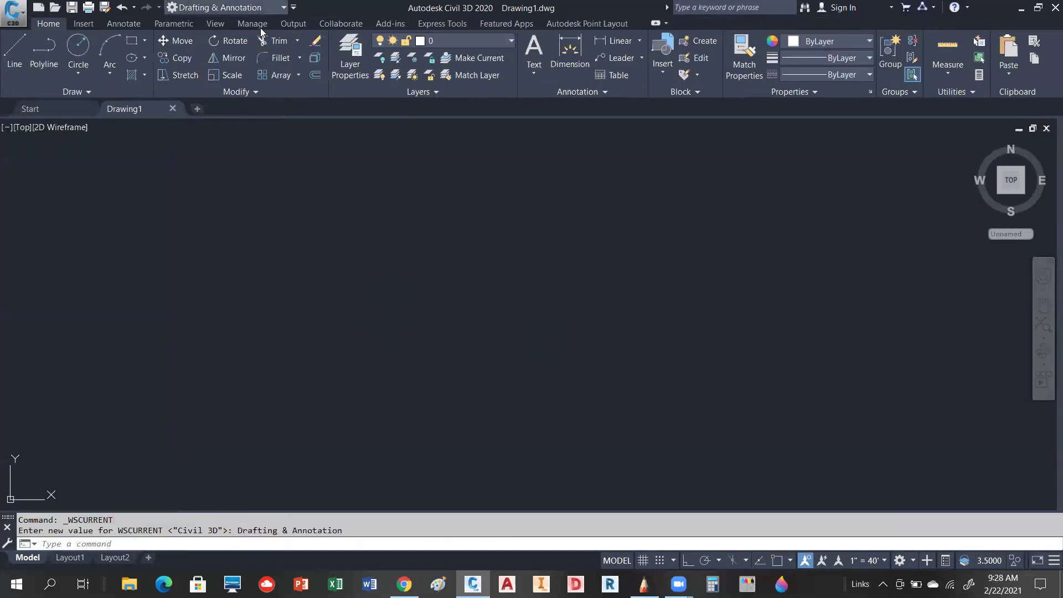
left_click(239, 8)
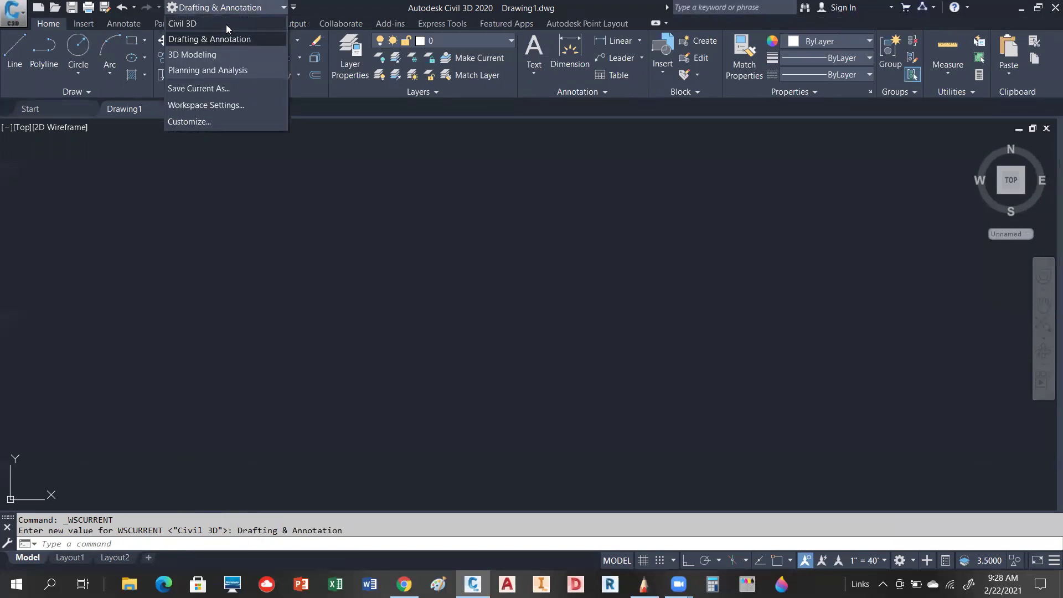
left_click(226, 24)
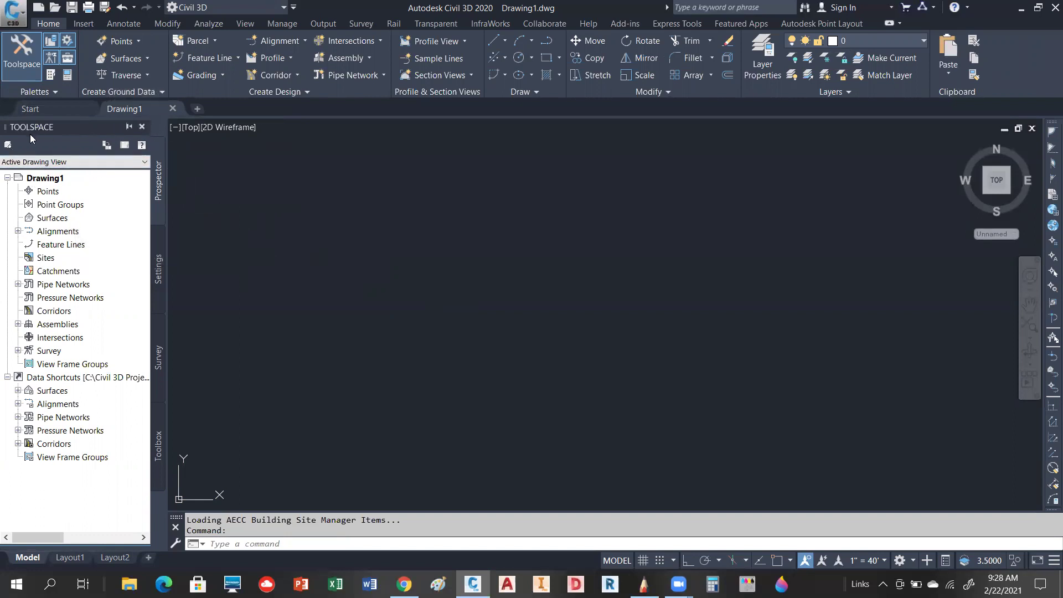
Close the Toolspace and reopen it.
left_click(142, 127)
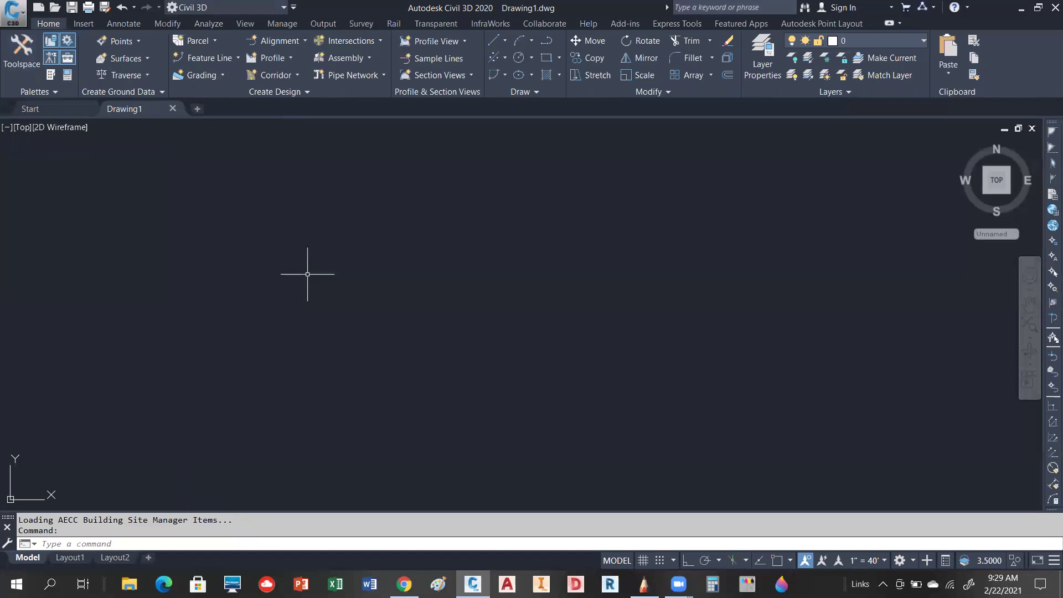
left_click(21, 56)
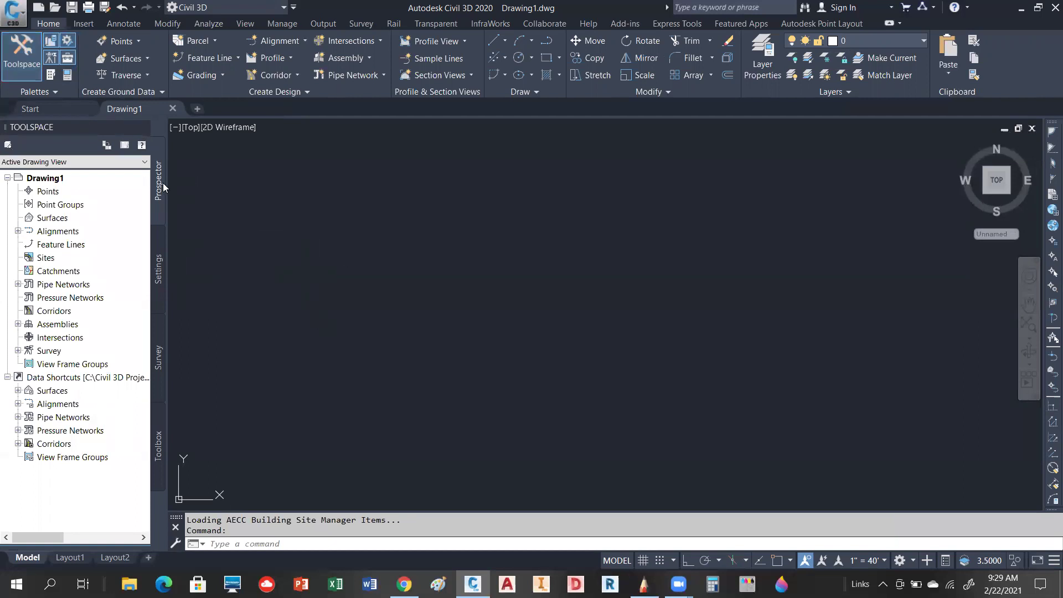
Look through the Settings, Survey and Toolbox views of the Toolspace.
left_click(162, 271)
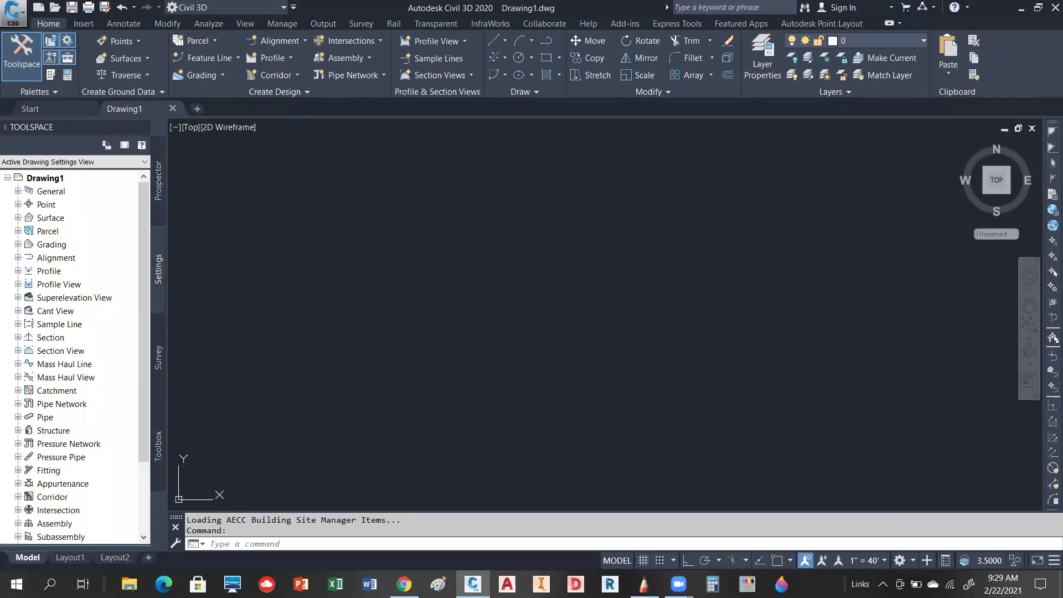
left_click(161, 354)
left_click(158, 463)
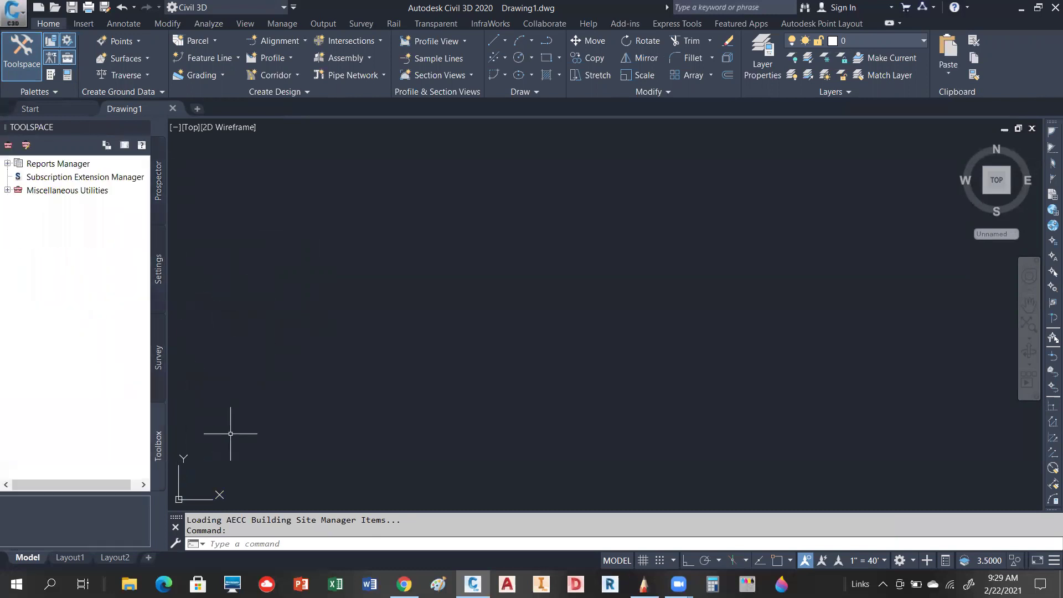
left_click(281, 372)
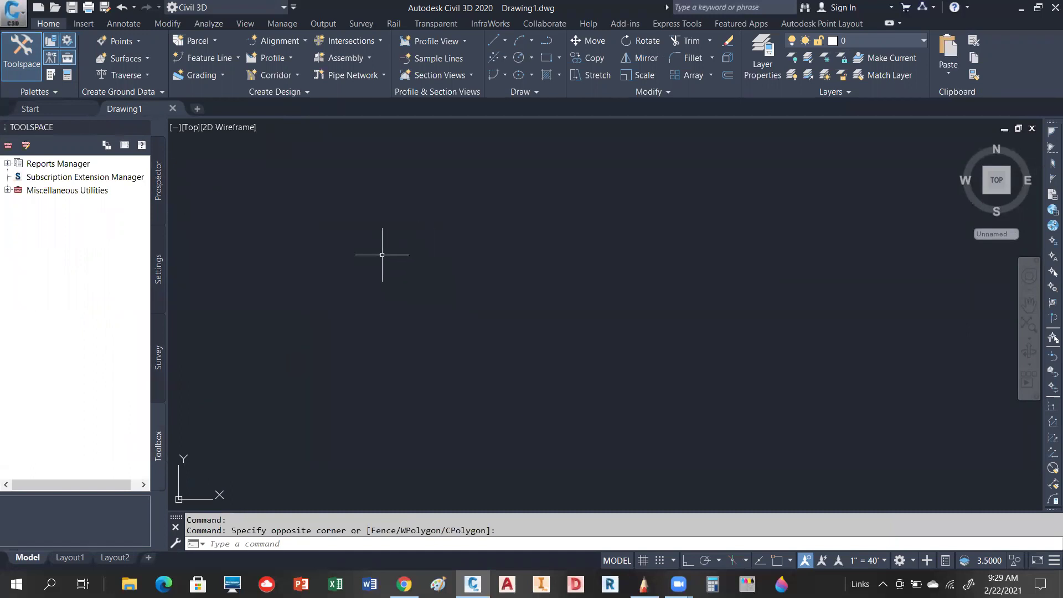
Inspect the additional Create Ground Data tools for importing survey data and linking survey data collection.
left_click(161, 92)
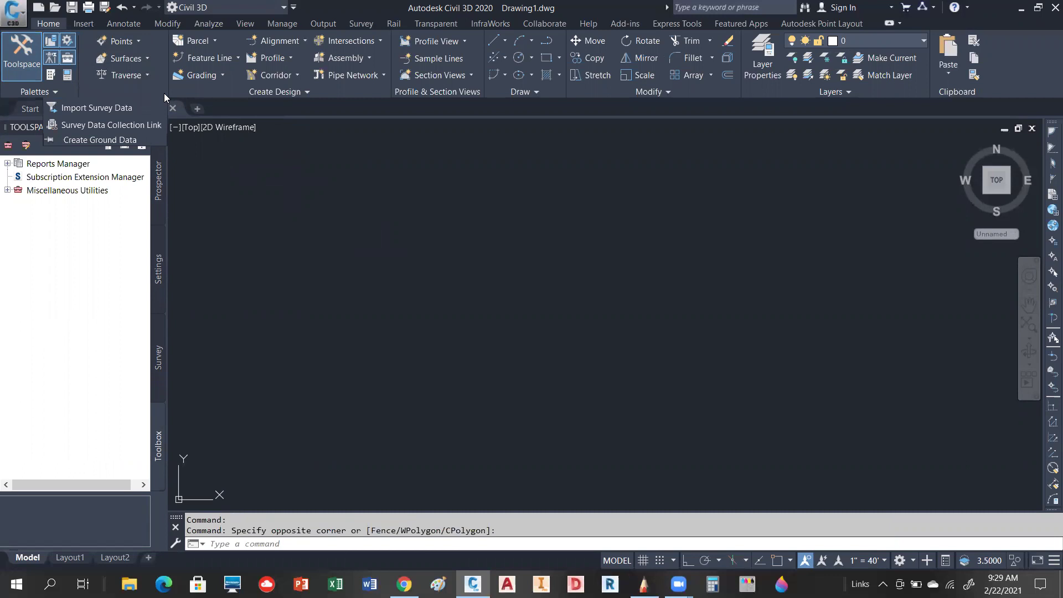
left_click(308, 213)
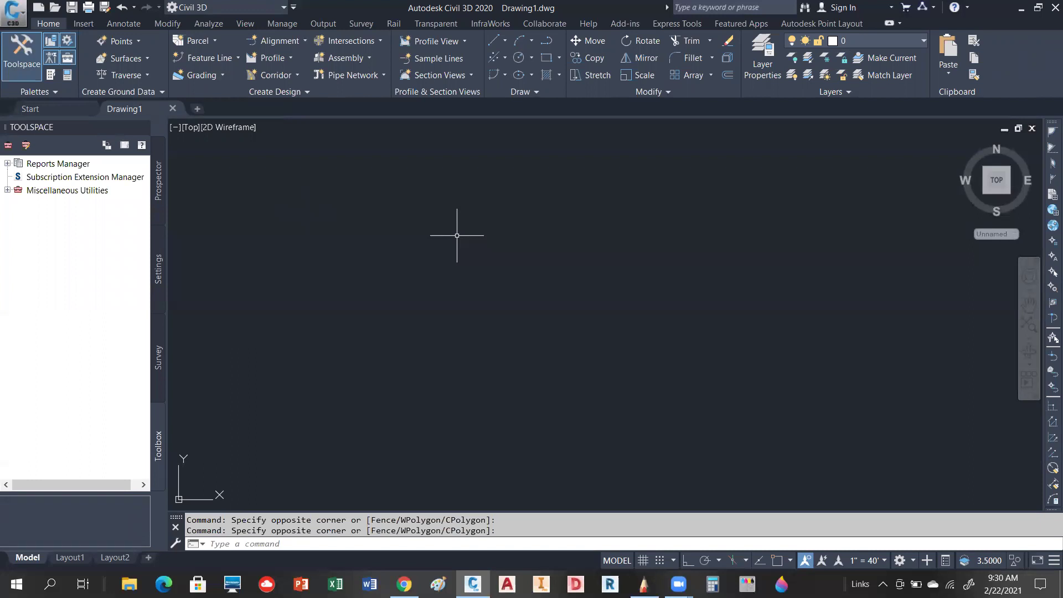
Return the Toolspace to the Prospector view and show the additional Draw tools.
left_click(159, 183)
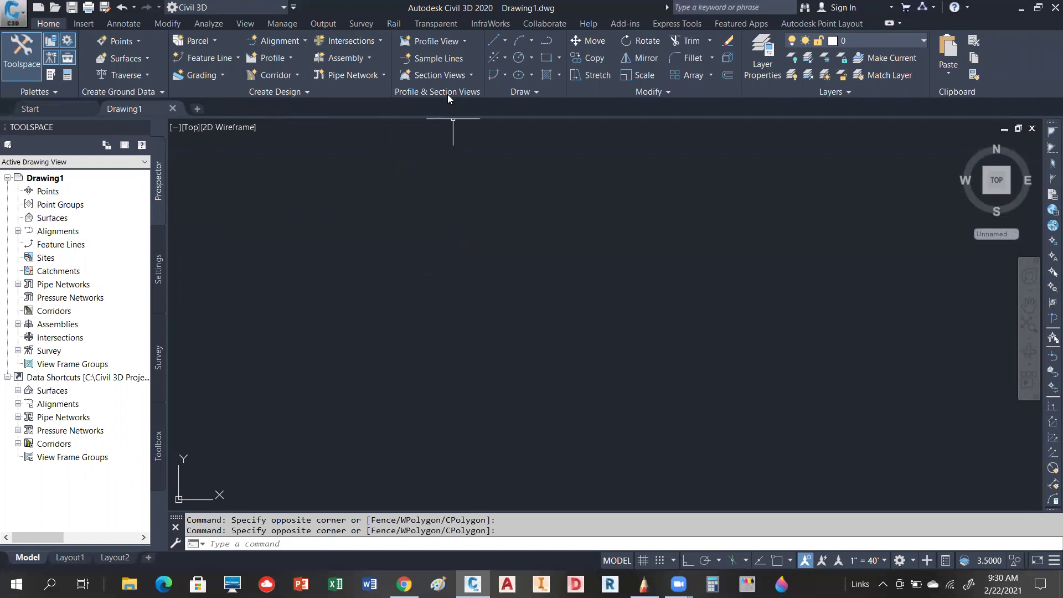
left_click(540, 92)
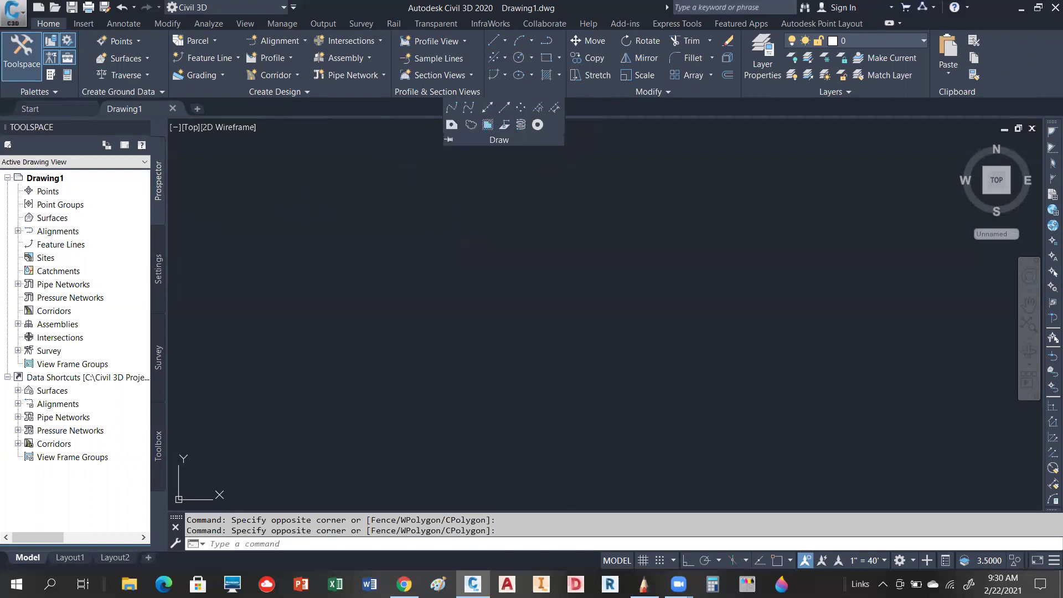
Review the available line creation methods and arc creation methods among the Draw tools.
left_click(636, 163)
left_click(594, 164)
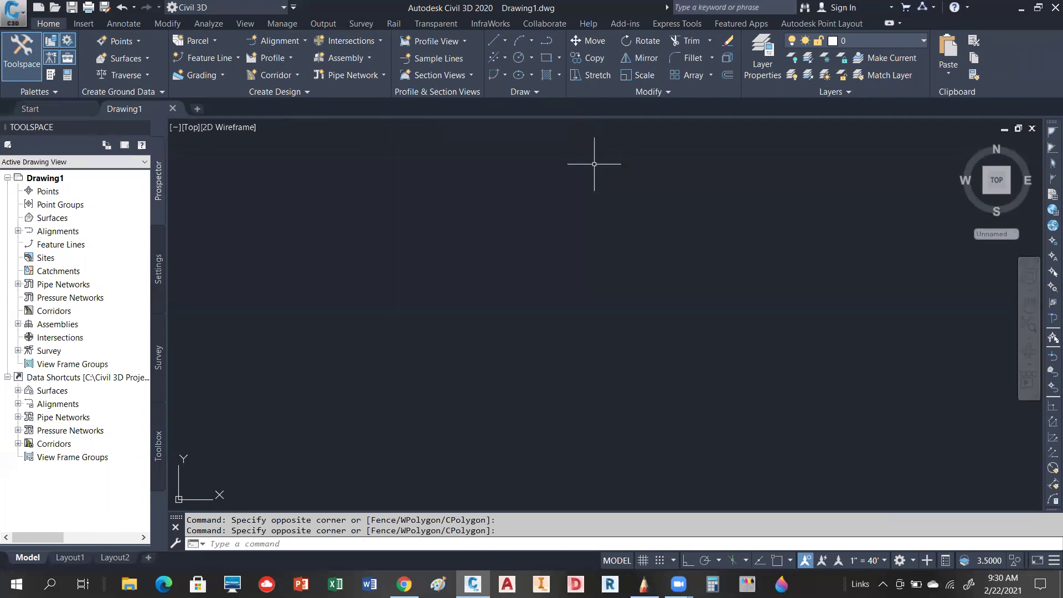
left_click(506, 42)
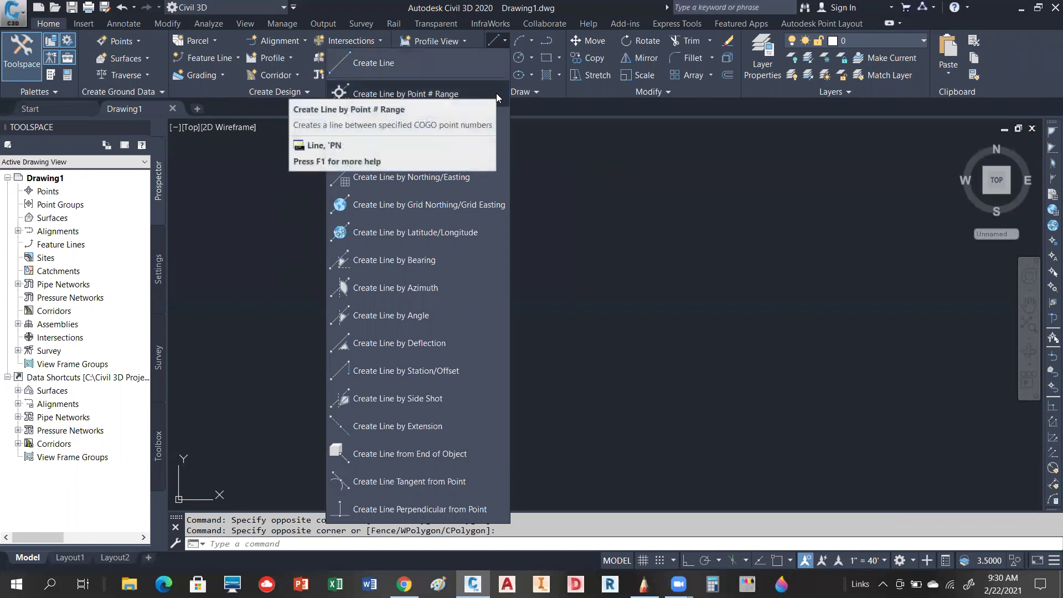
left_click(620, 218)
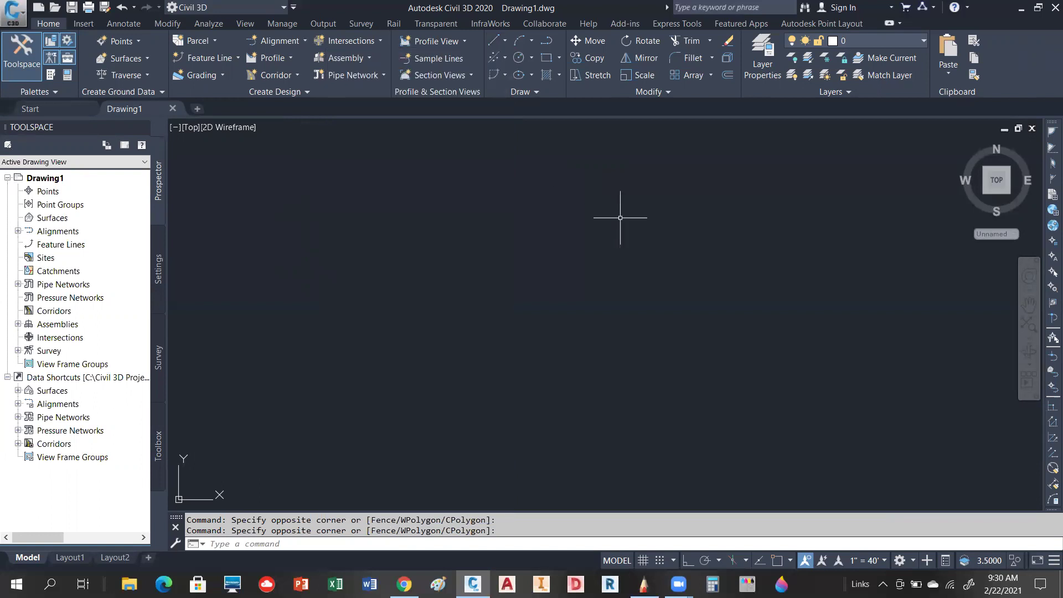
left_click(531, 40)
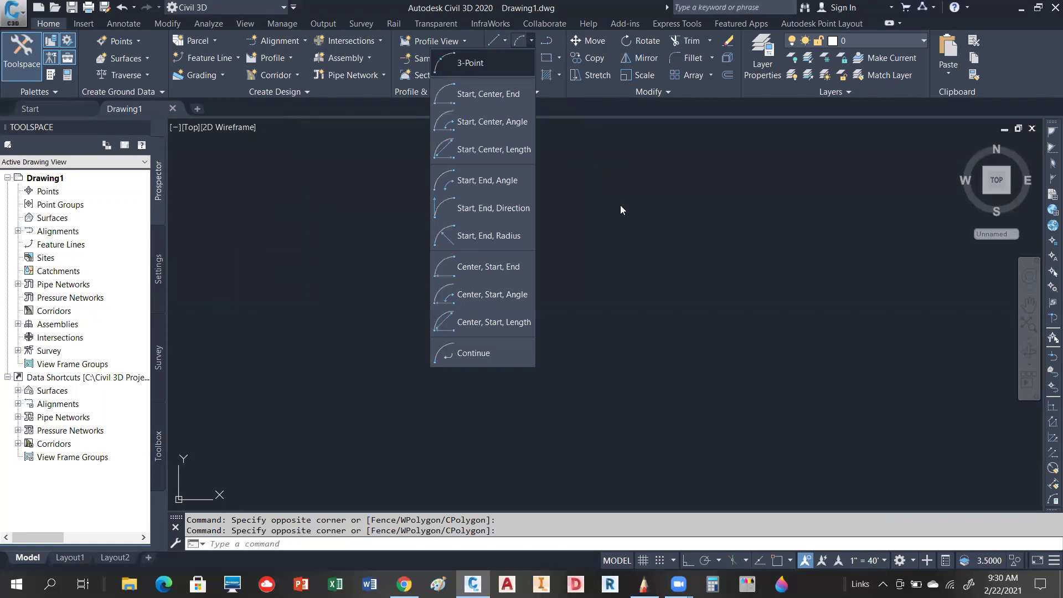
left_click(647, 293)
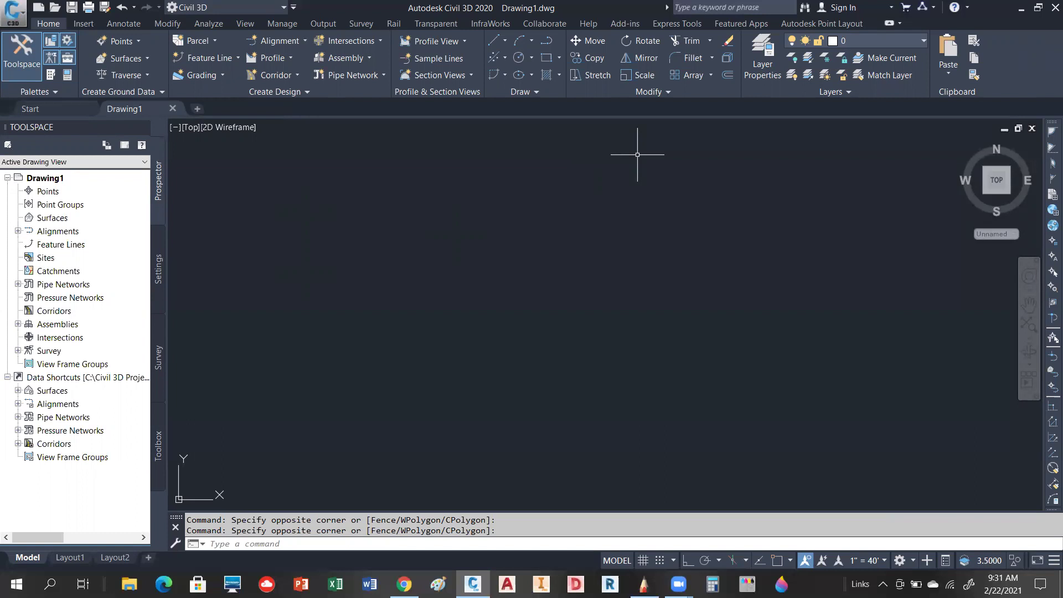
Look through the full list of template layers, from layer 0 to the V-SURV layers, without changing the current layer.
left_click(925, 40)
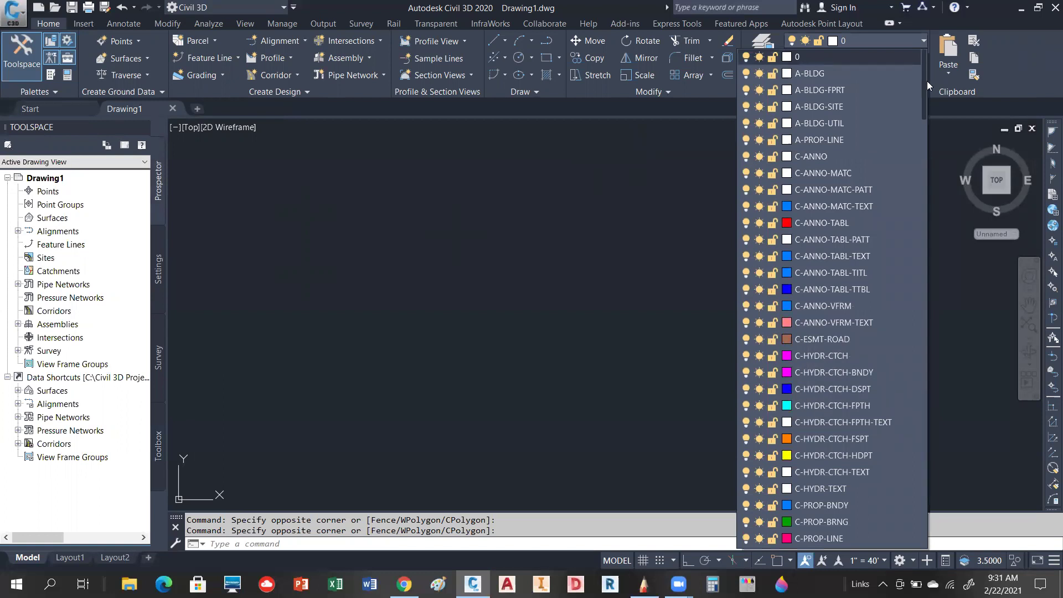
left_click_drag(923, 92, 925, 191)
scroll(925, 191, "down", 12)
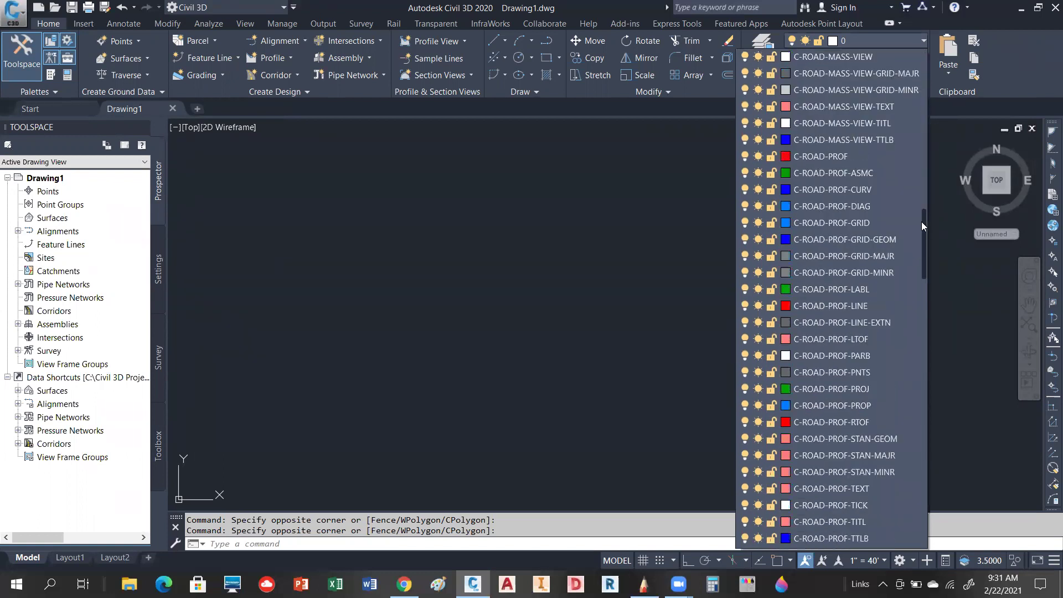
scroll(924, 287, "down", 12)
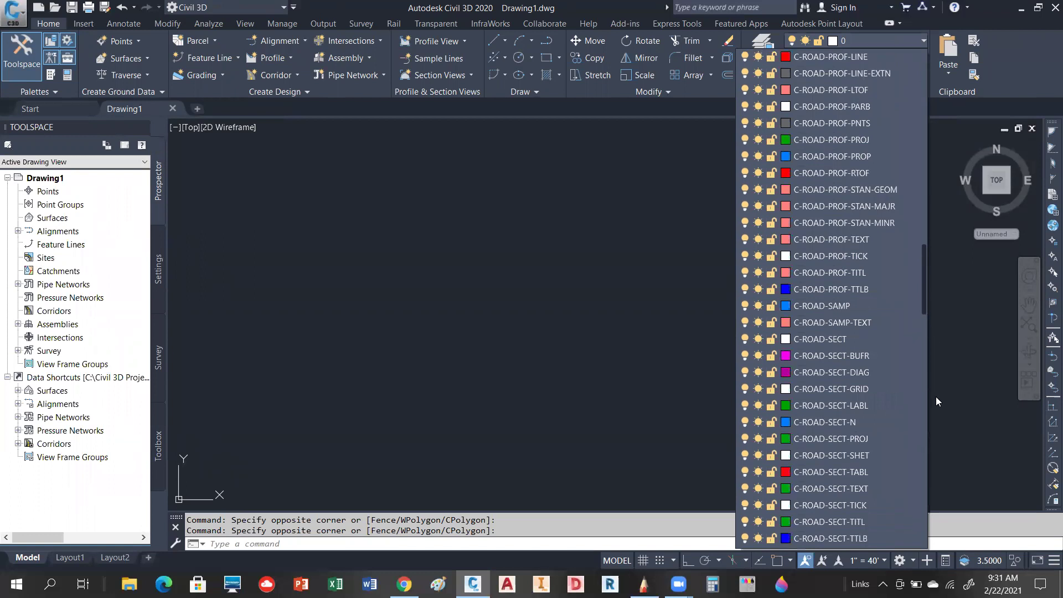
scroll(940, 453, "down", 11)
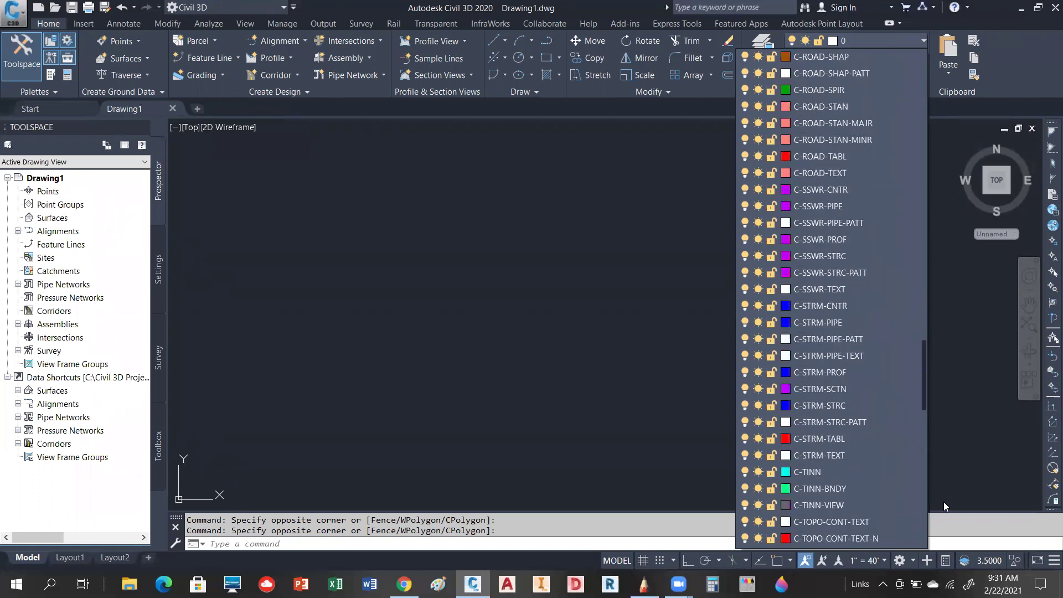
scroll(924, 396, "down", 6)
scroll(925, 434, "down", 6)
scroll(922, 493, "down", 3)
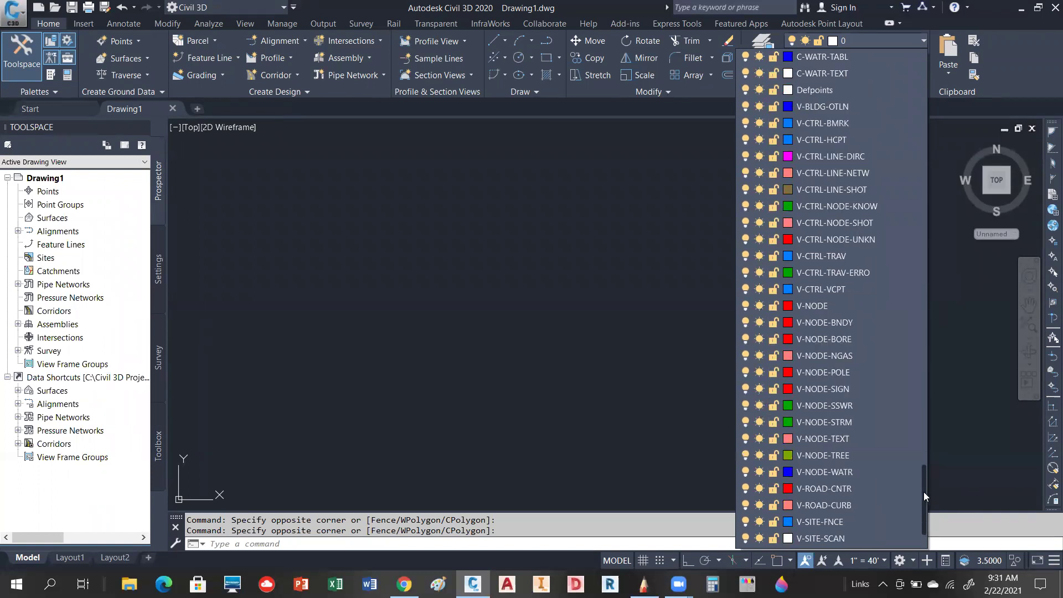
scroll(922, 314, "up", 13)
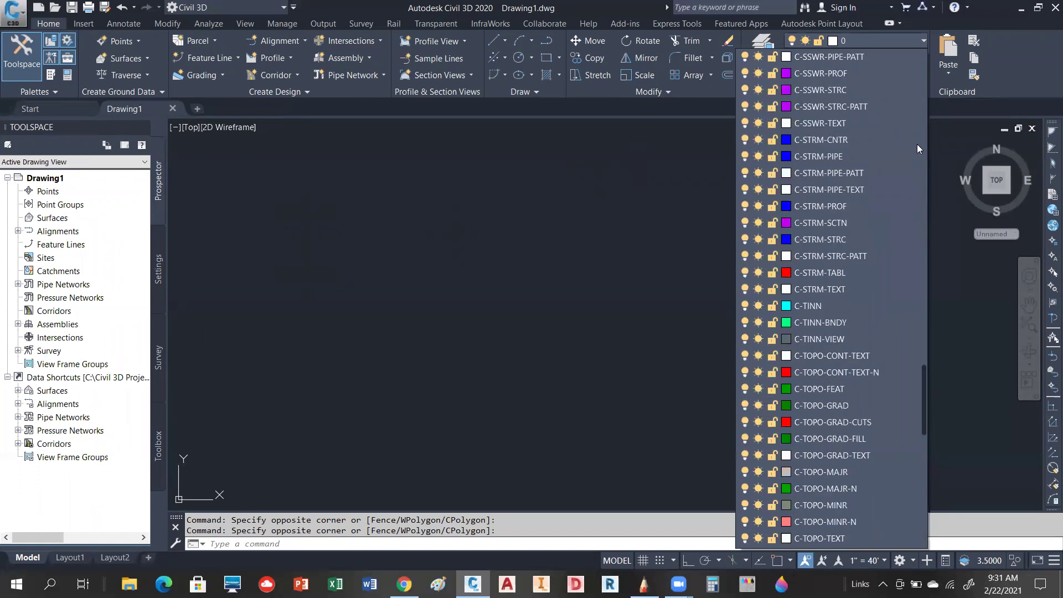
scroll(917, 122, "up", 15)
scroll(917, 65, "up", 20)
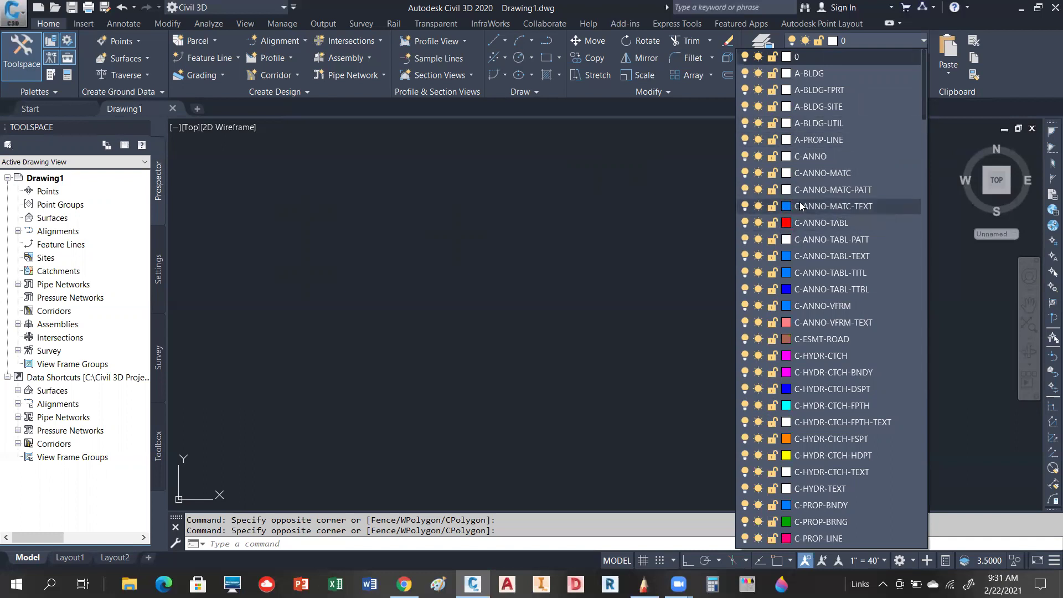
scroll(924, 85, "down", 3)
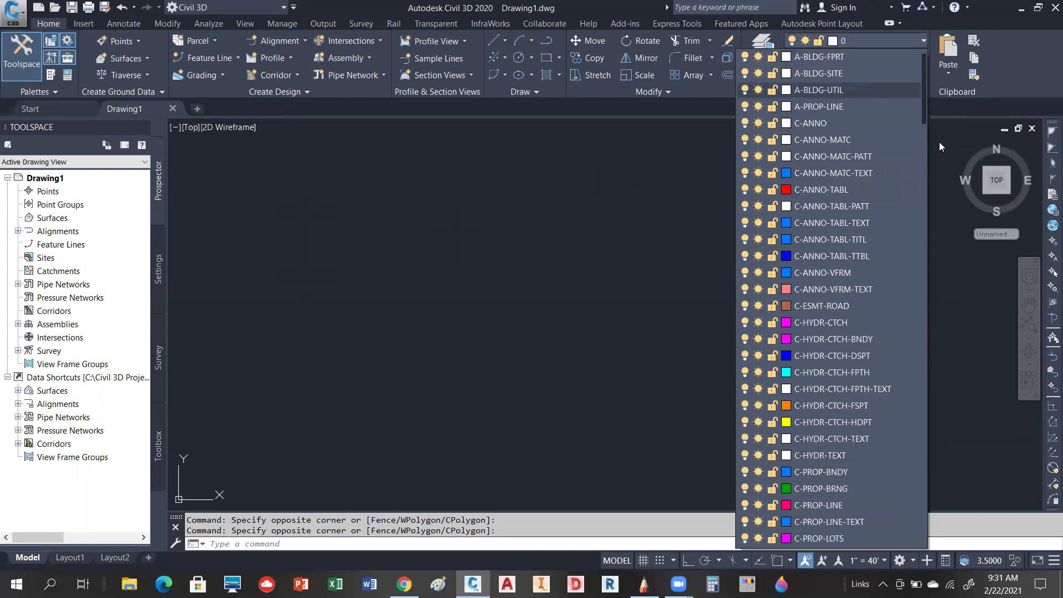
scroll(938, 213, "down", 10)
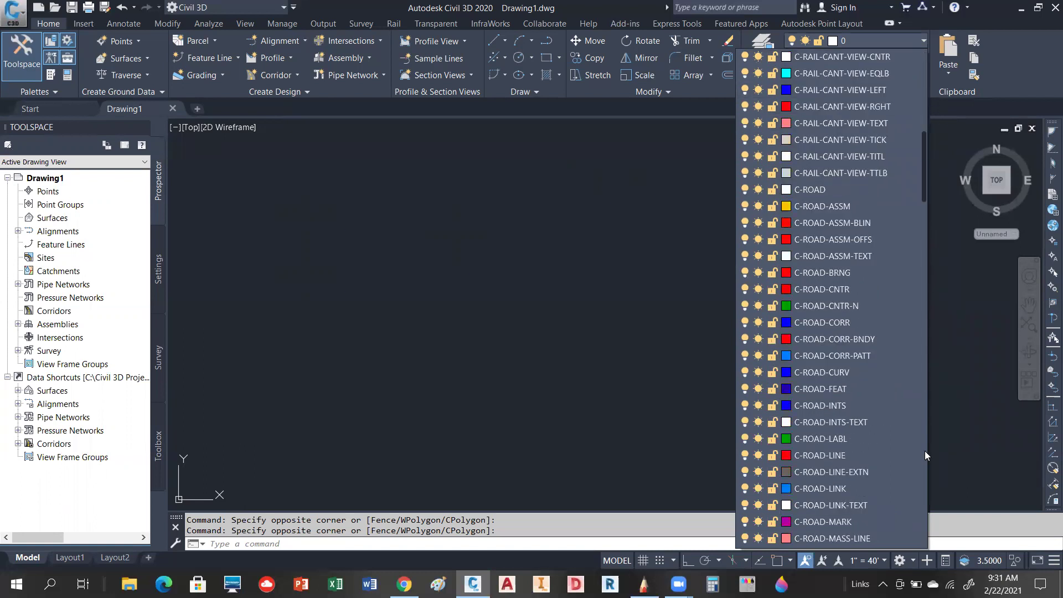
scroll(925, 455, "down", 10)
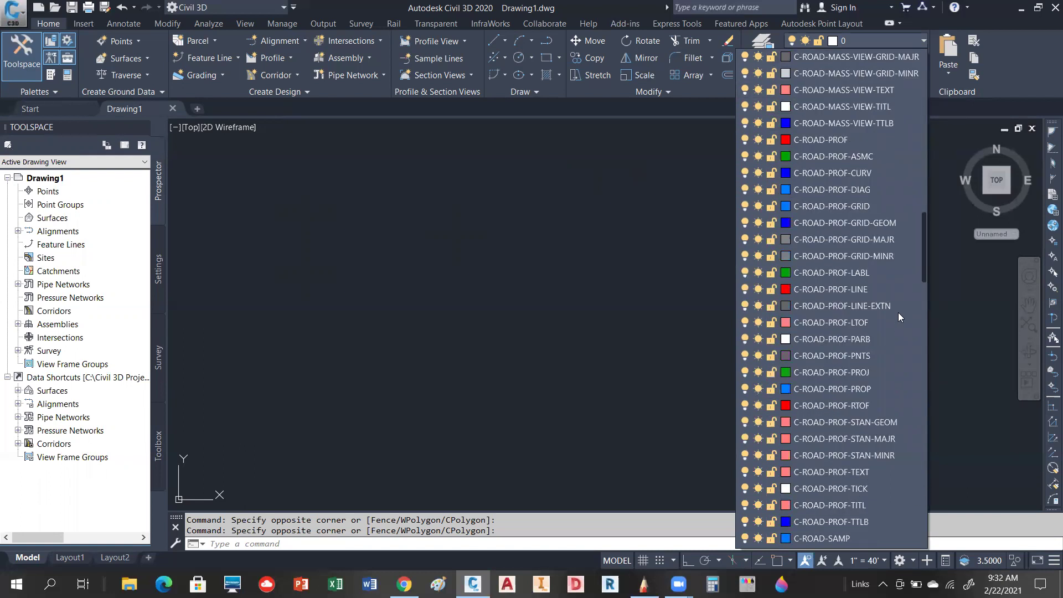
scroll(897, 312, "down", 13)
scroll(891, 311, "down", 15)
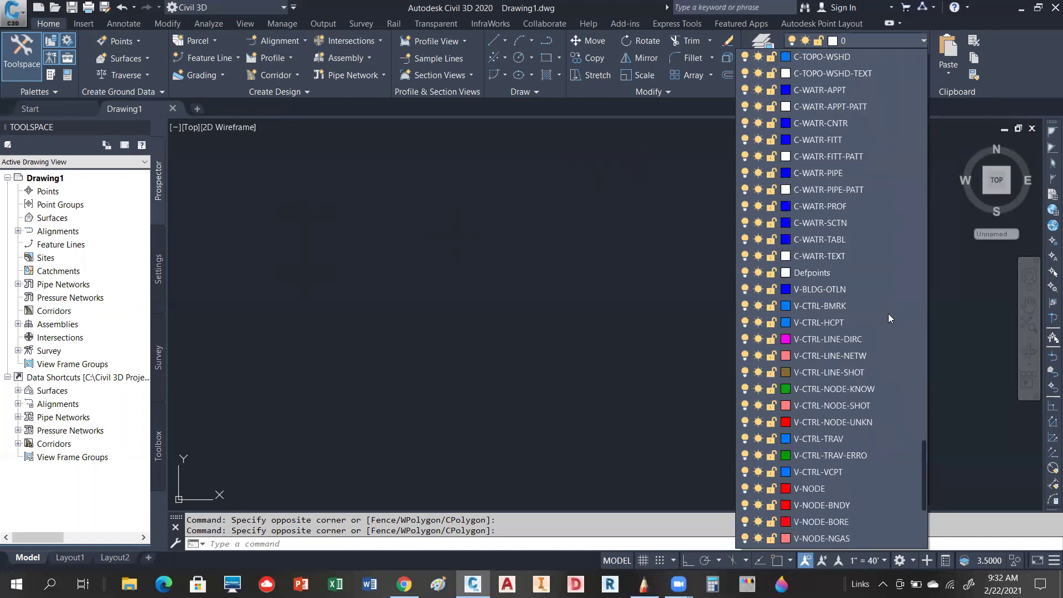
scroll(889, 313, "down", 4)
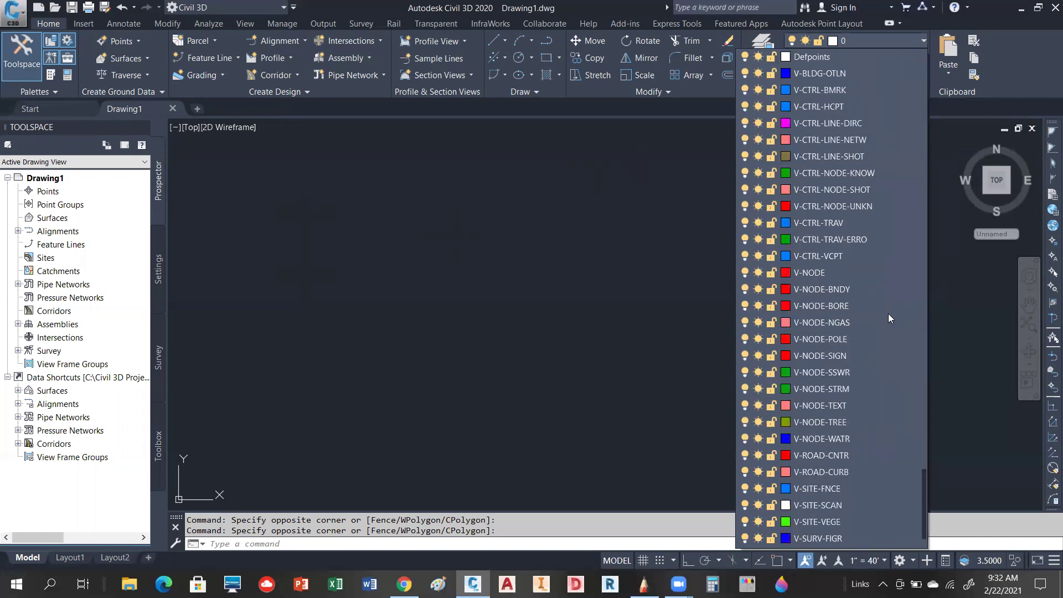
scroll(888, 314, "down", 1)
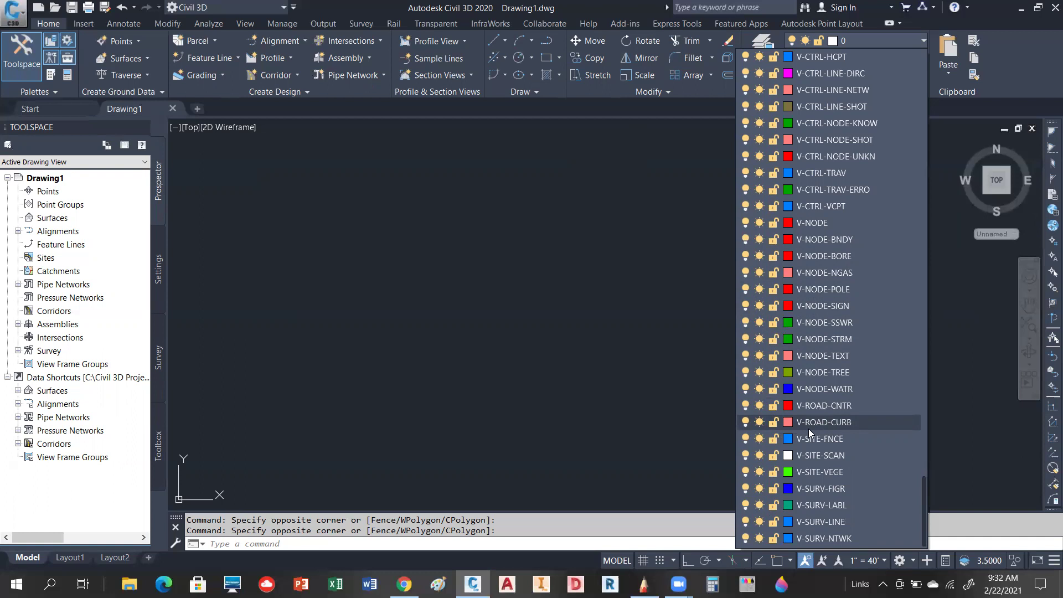
left_click(694, 295)
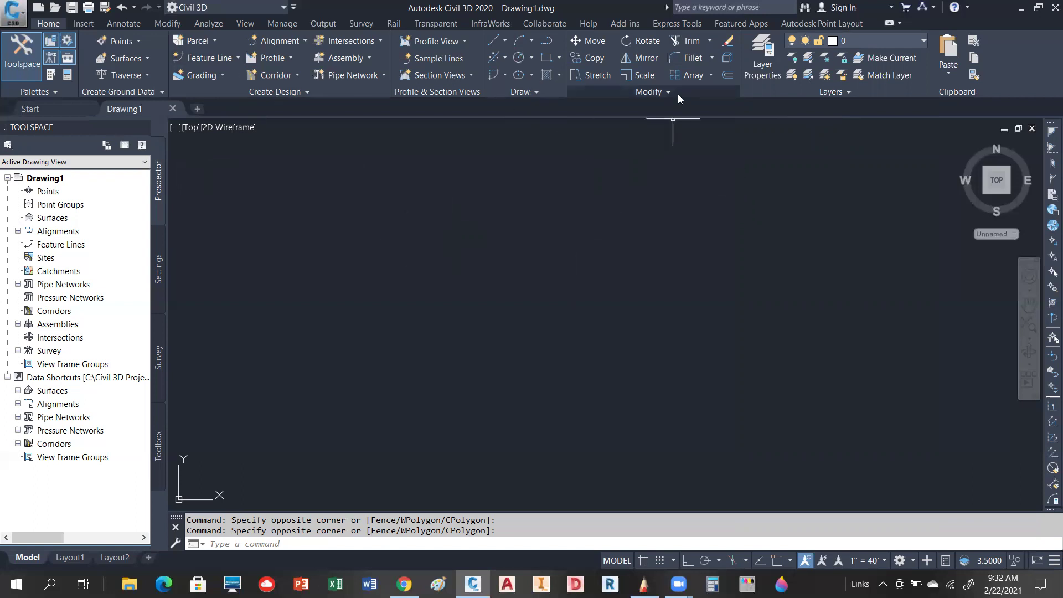
Look through the Insert, Annotate, Modify, Analyze, Rail and InfraWorks ribbon tools.
left_click(83, 24)
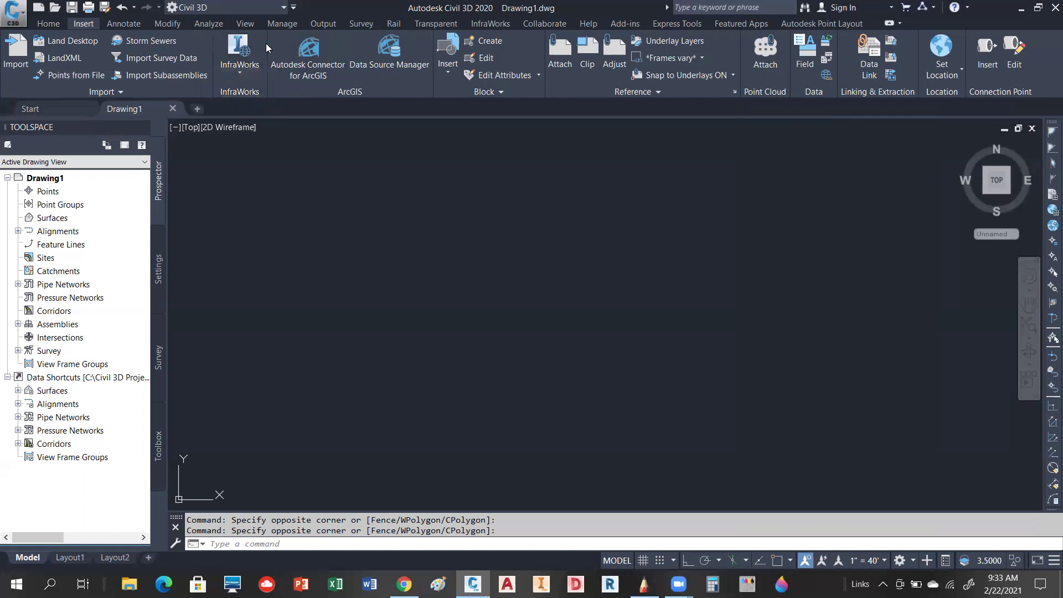
left_click(120, 24)
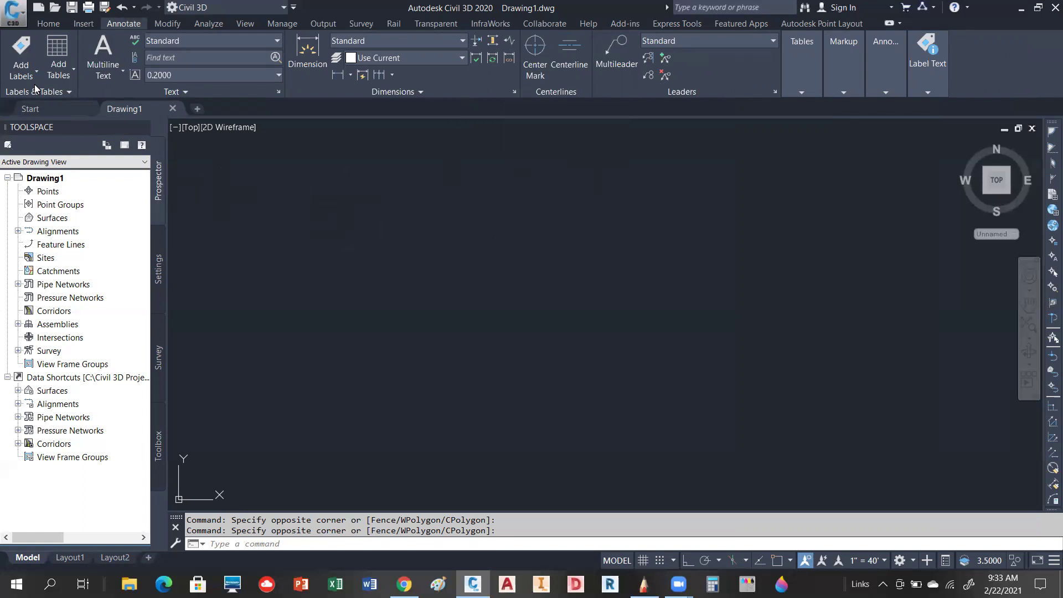
left_click(167, 24)
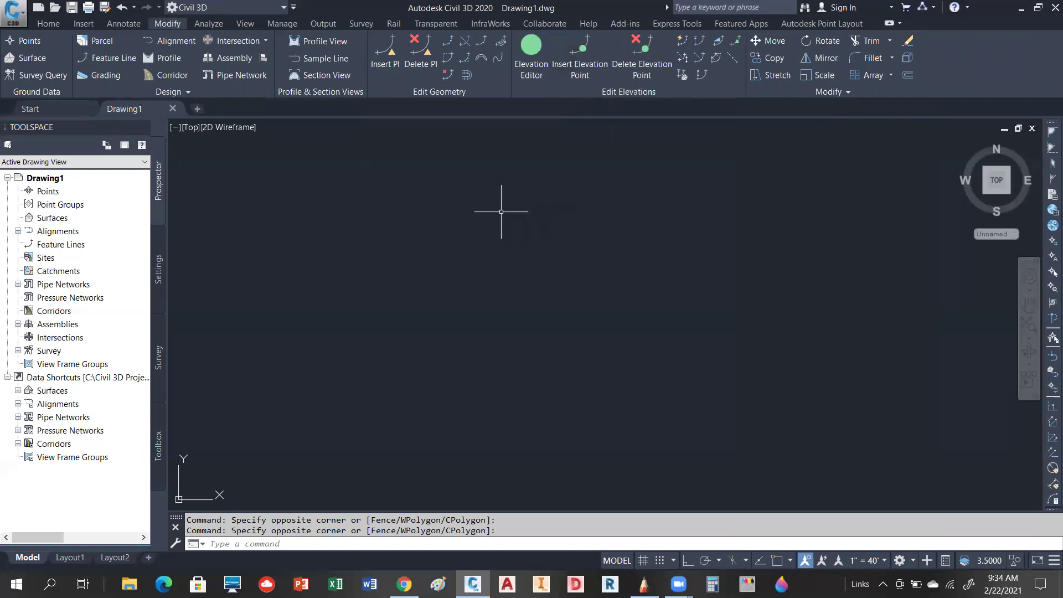
left_click(208, 24)
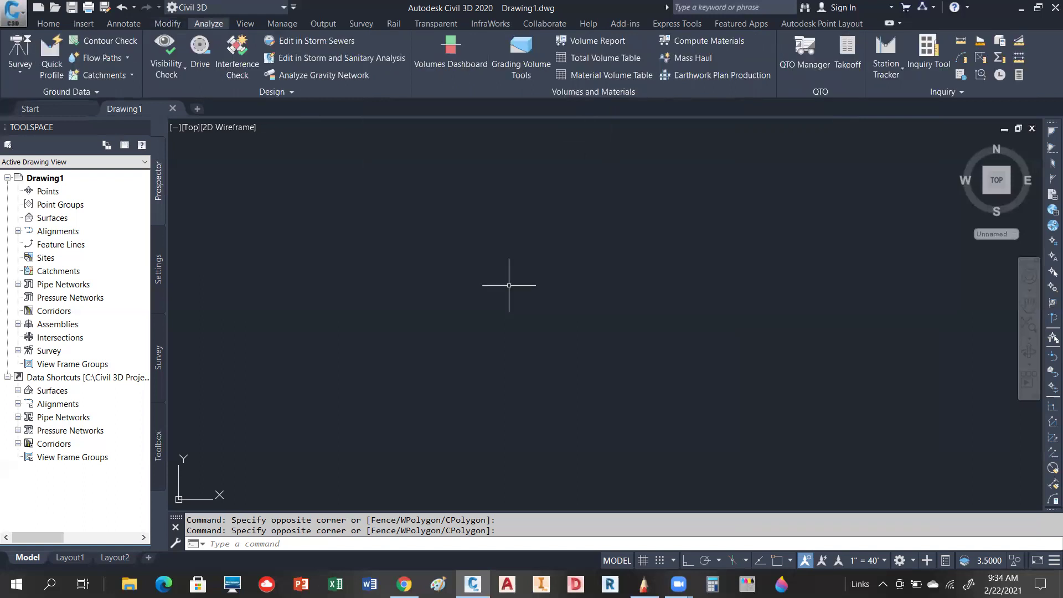
left_click(393, 23)
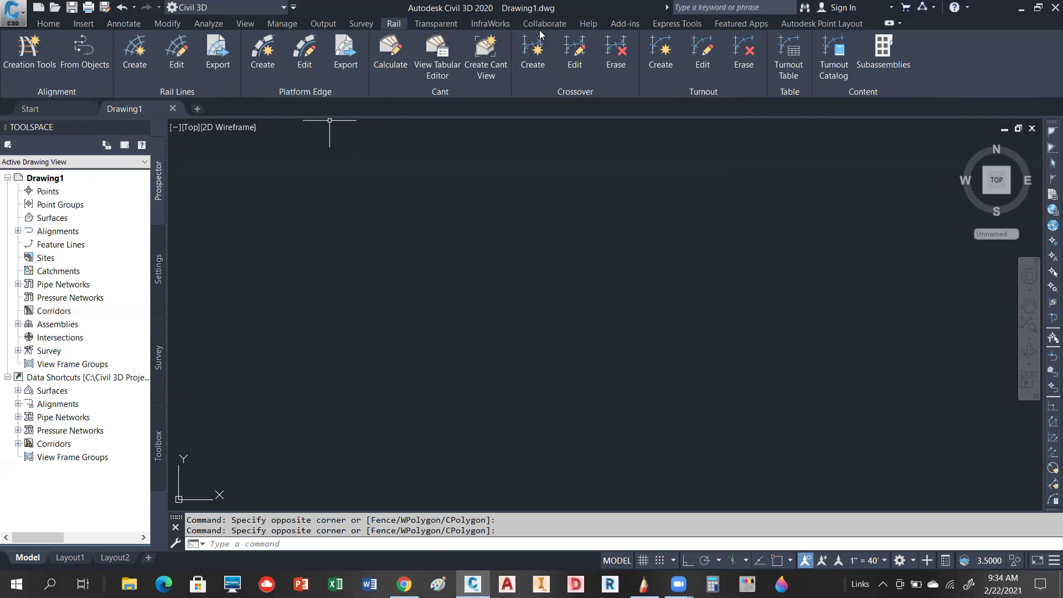
left_click(495, 24)
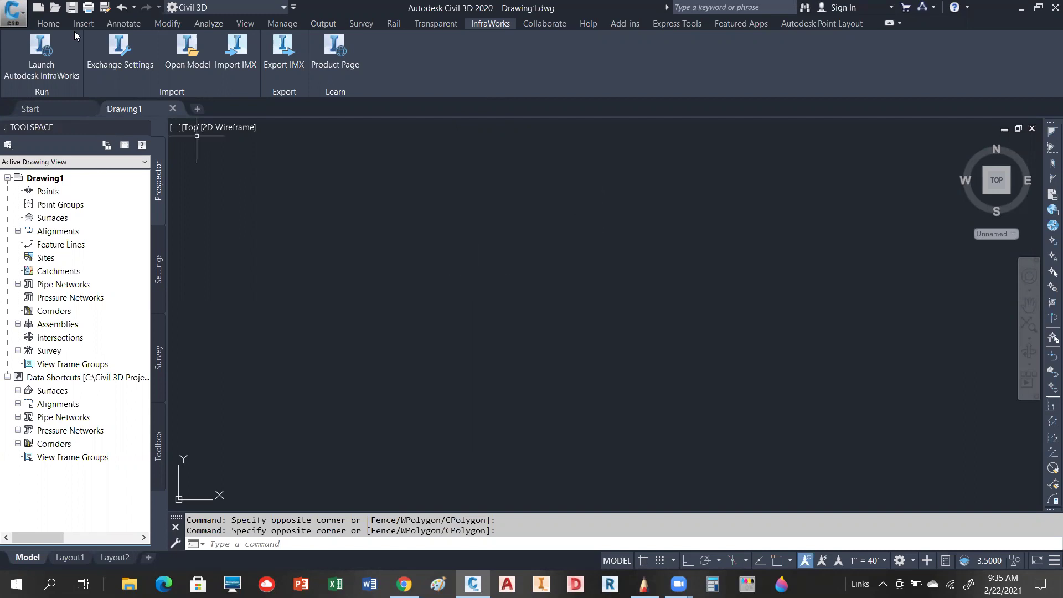
Return to the Home ribbon tools and review the status bar customization options.
left_click(52, 26)
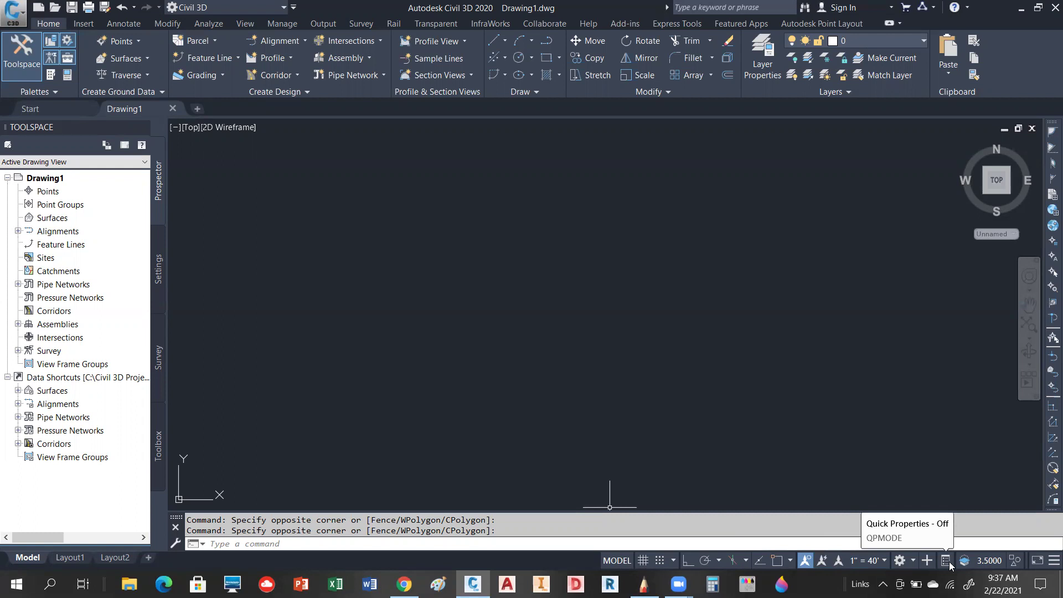
left_click(1054, 561)
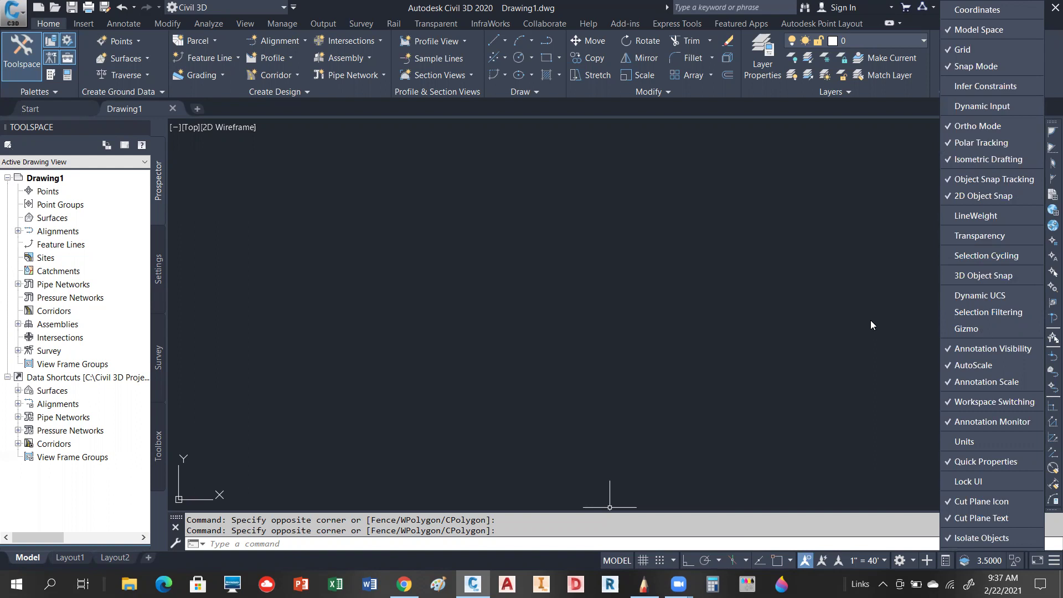
left_click(845, 292)
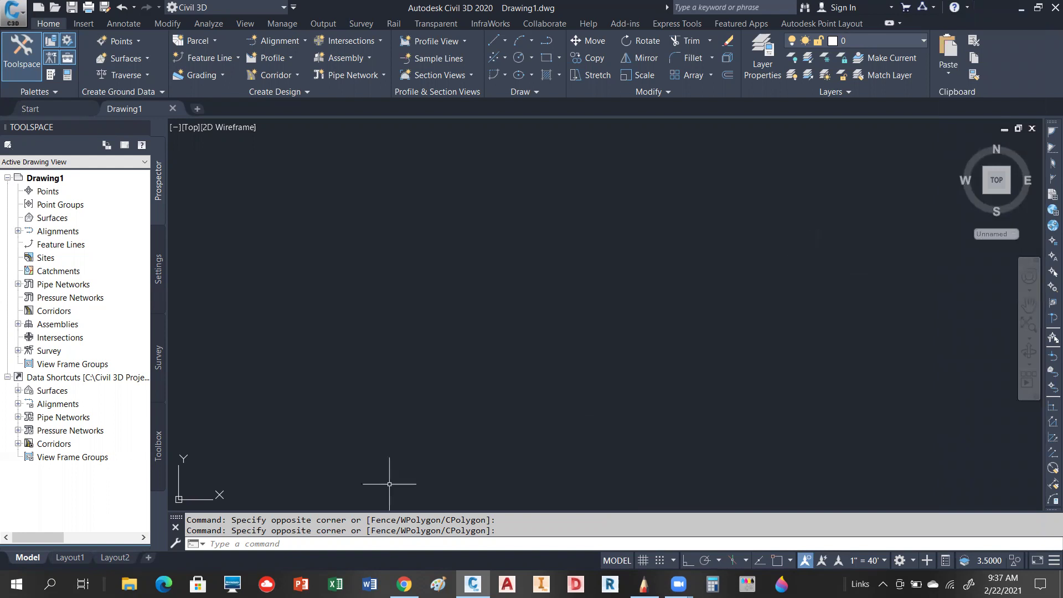
Draw a single diagonal line in the drawing area using the Line command alias L, and undo it.
left_click(247, 544)
type("1")
key("Return")
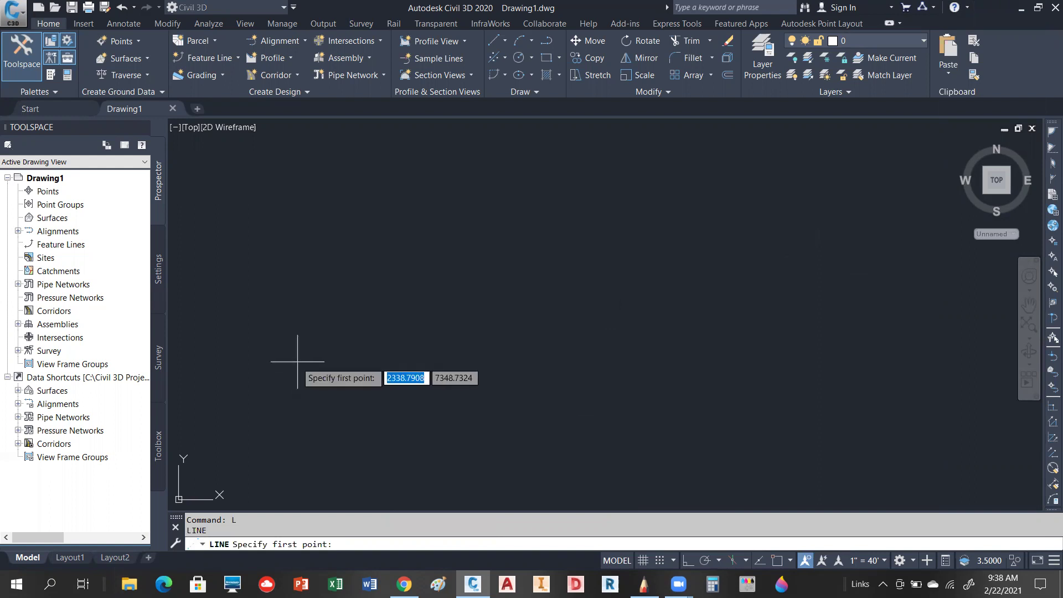
left_click(334, 343)
left_click(556, 203)
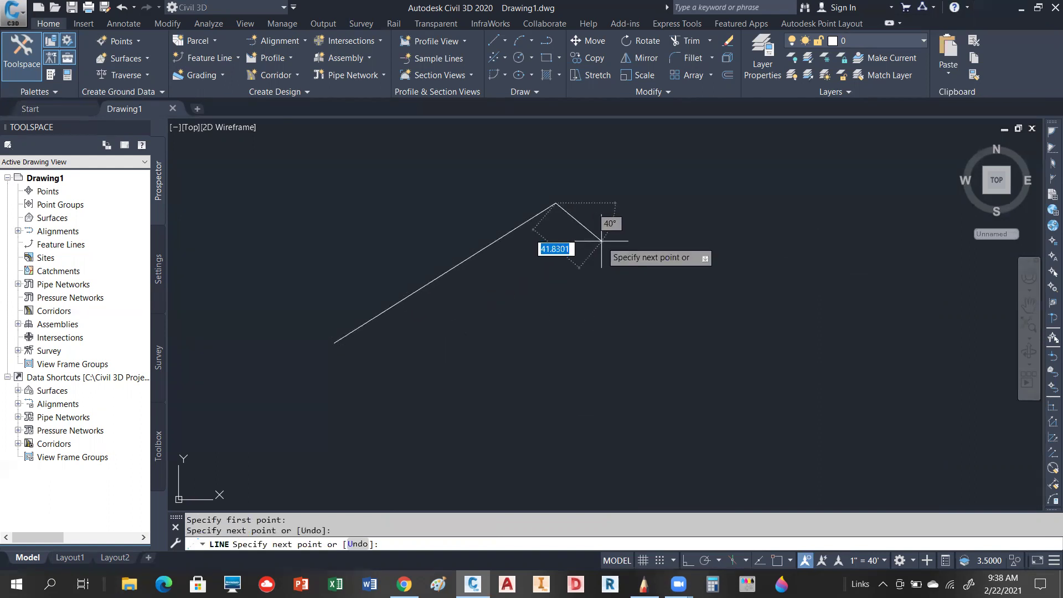
key("Escape")
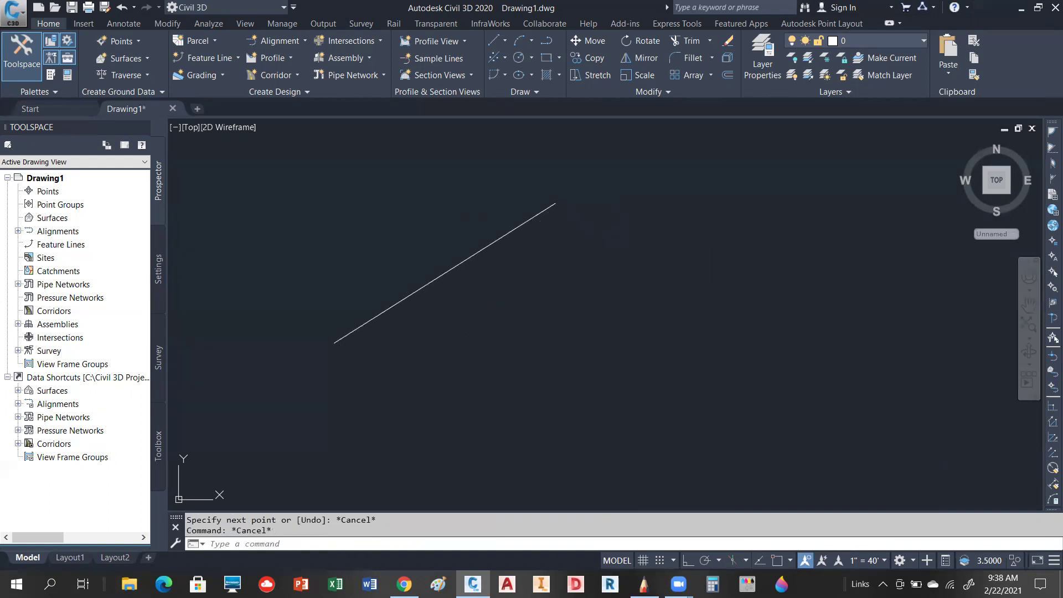
key("ctrl+z")
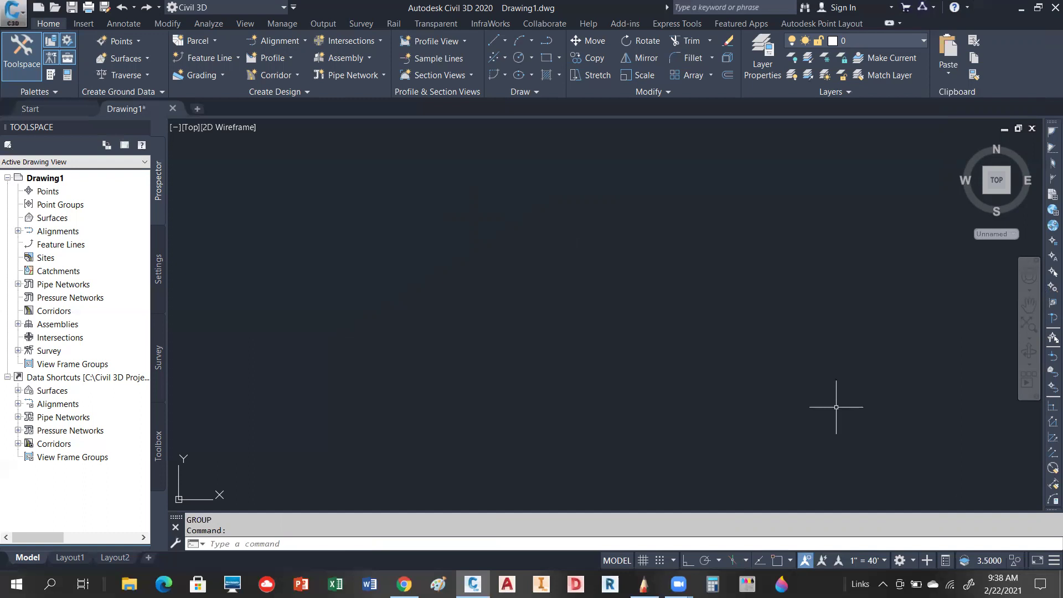
Hide the command line and restore it, then adjust the docked window's height to show two history lines.
left_click(803, 370)
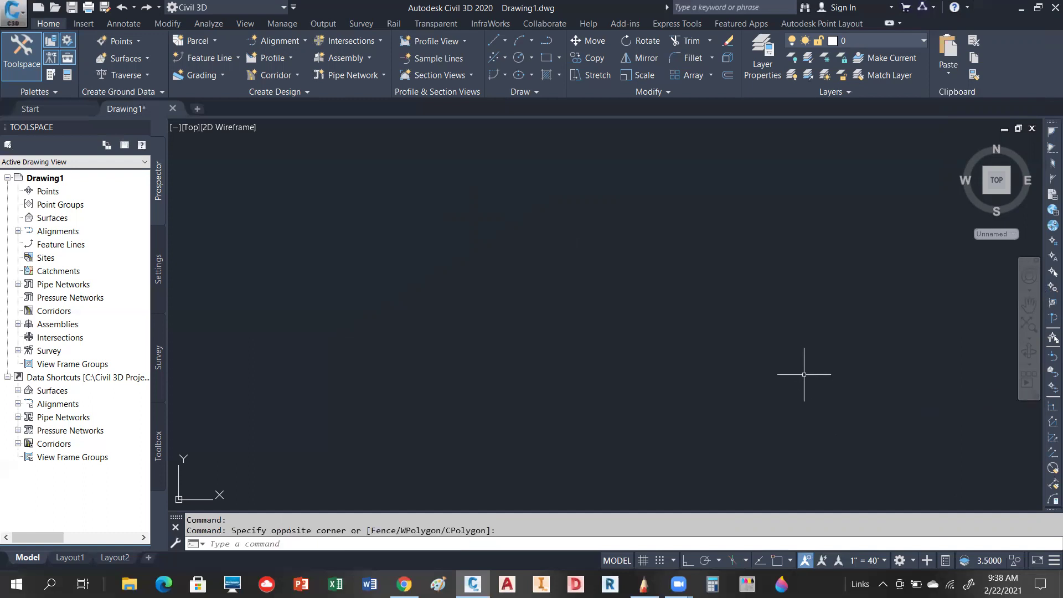
left_click(176, 524)
key("ctrl+9")
mouse_move(176, 517)
left_mouse_down()
mouse_move(241, 424)
mouse_move(255, 481)
mouse_move(240, 567)
left_mouse_up()
mouse_move(538, 513)
left_mouse_down()
mouse_move(532, 441)
mouse_move(532, 516)
left_mouse_up()
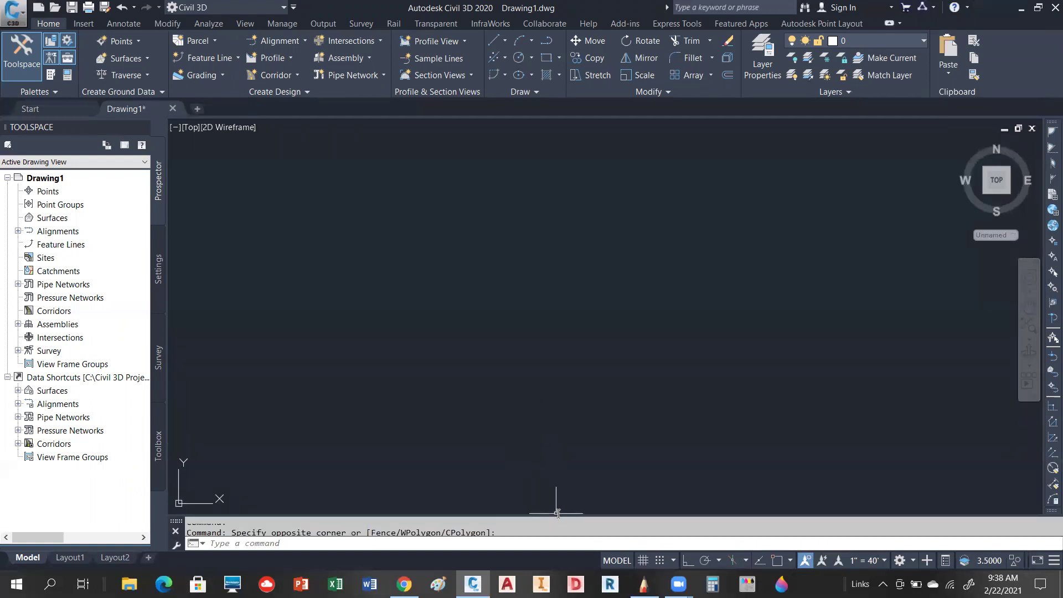
left_click(556, 481)
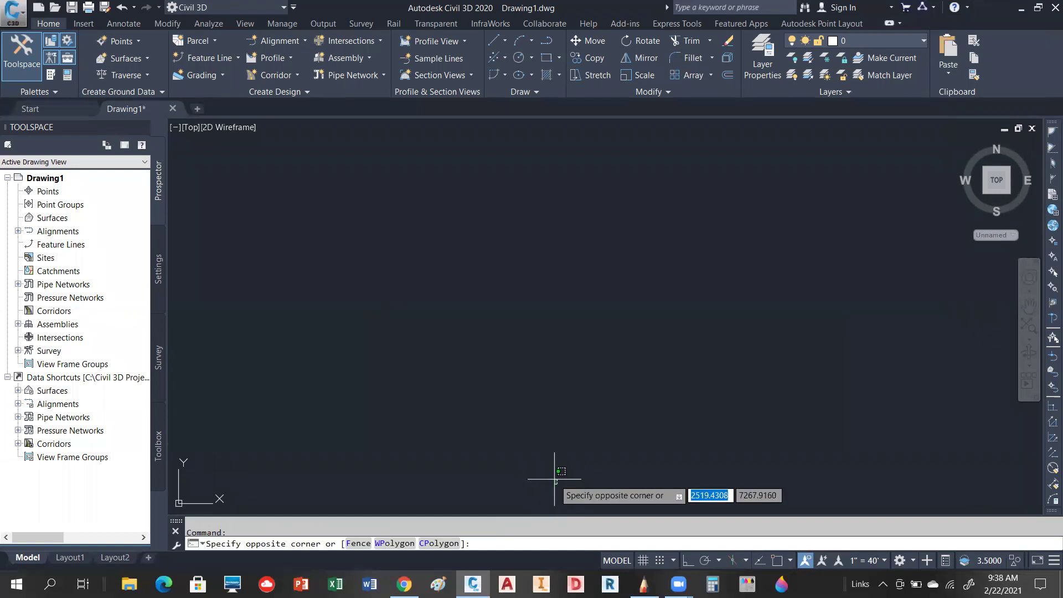
left_click(553, 487)
left_click_drag(552, 515, 552, 505)
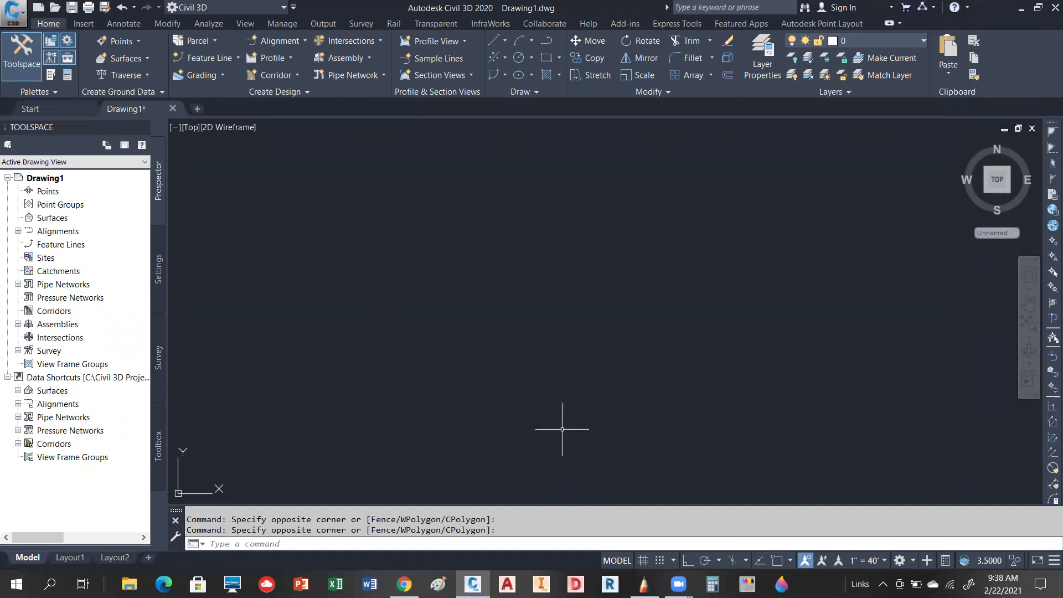
Open the separate text window to review the drawing's command history, toggling it on and off until it is closed.
key("ctrl+F2")
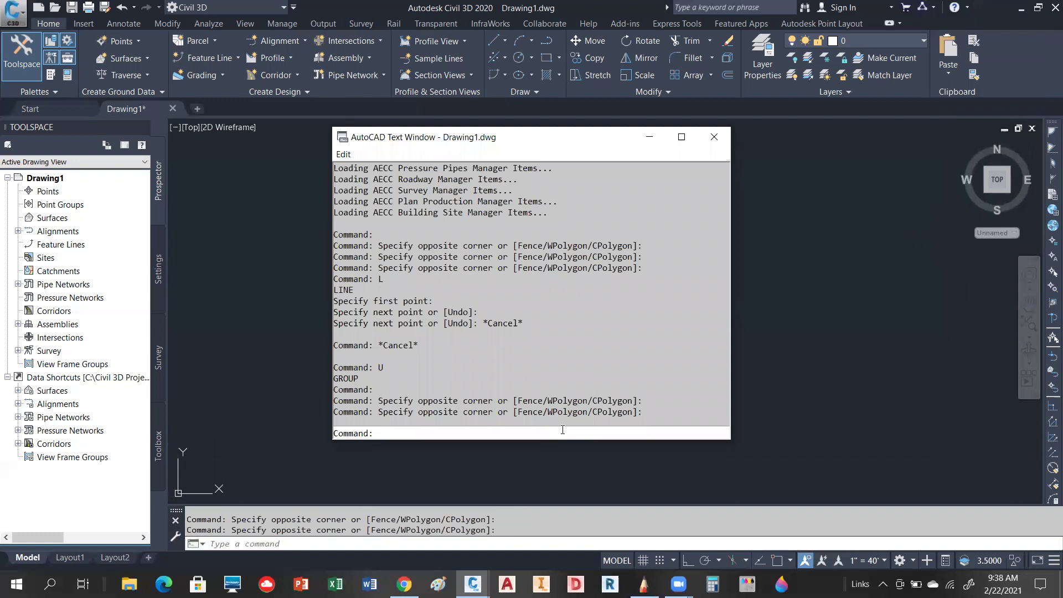
key("ctrl+F2")
key("ctrl+F2")
key("ctrl+F2")
key("ctrl+F2")
key("ctrl+F2")
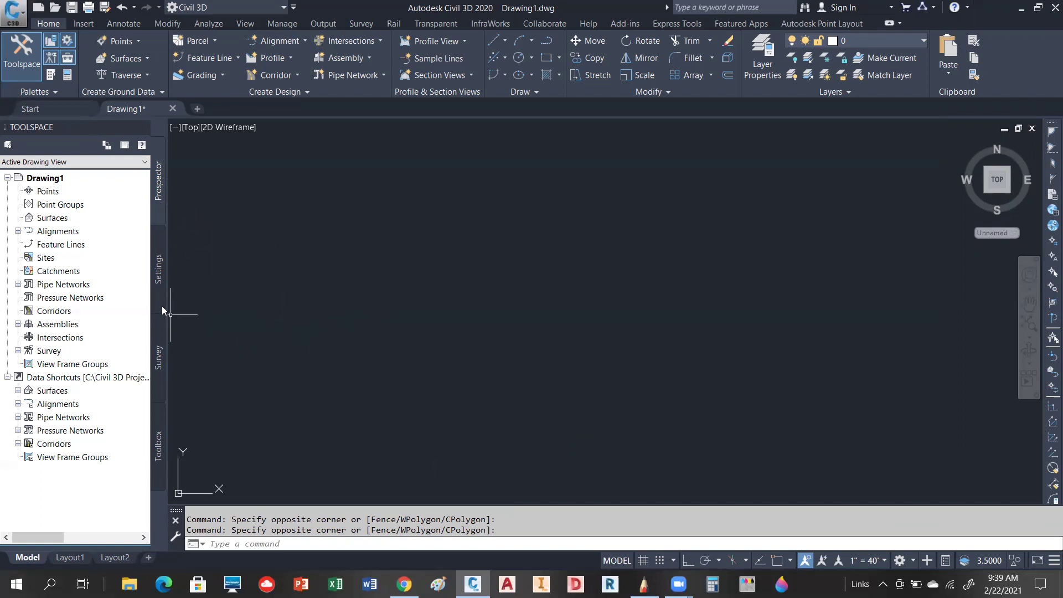
Review the Settings, Survey and Toolbox views of the Toolspace, turning the Survey view off and back on.
left_click(159, 271)
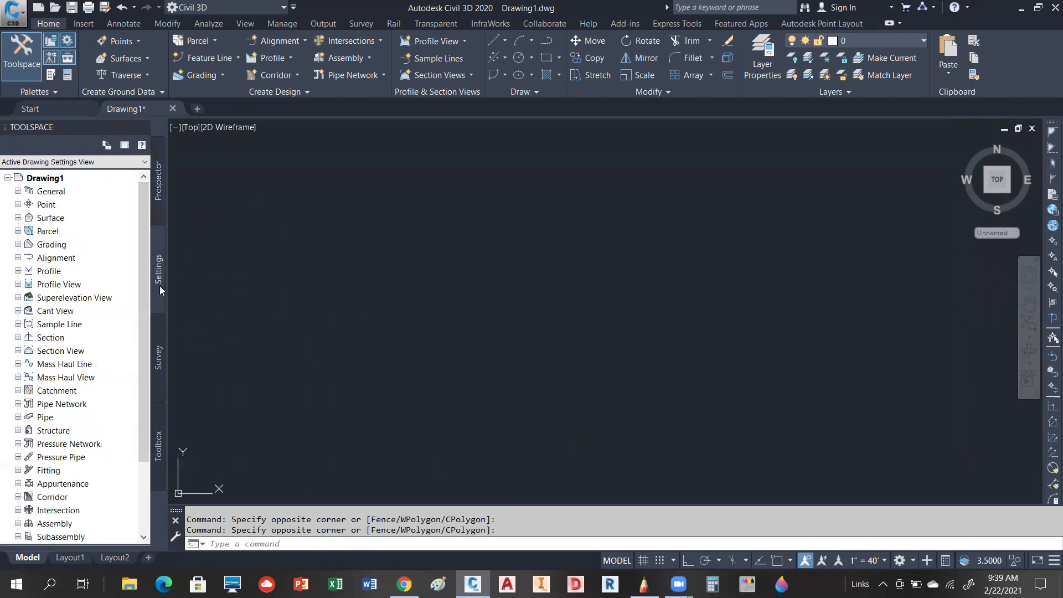
left_click(157, 351)
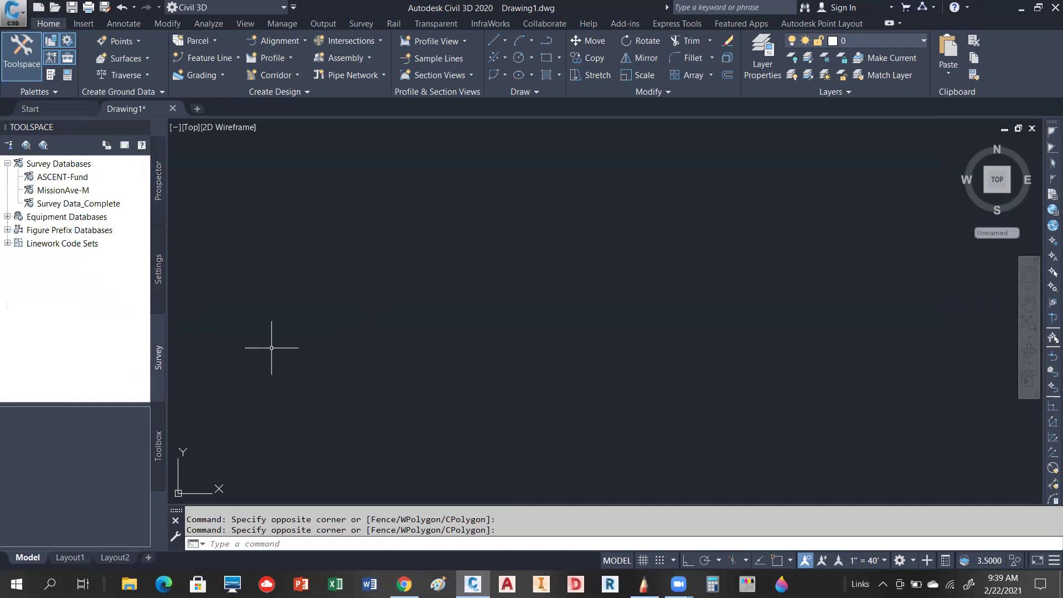
left_click(50, 58)
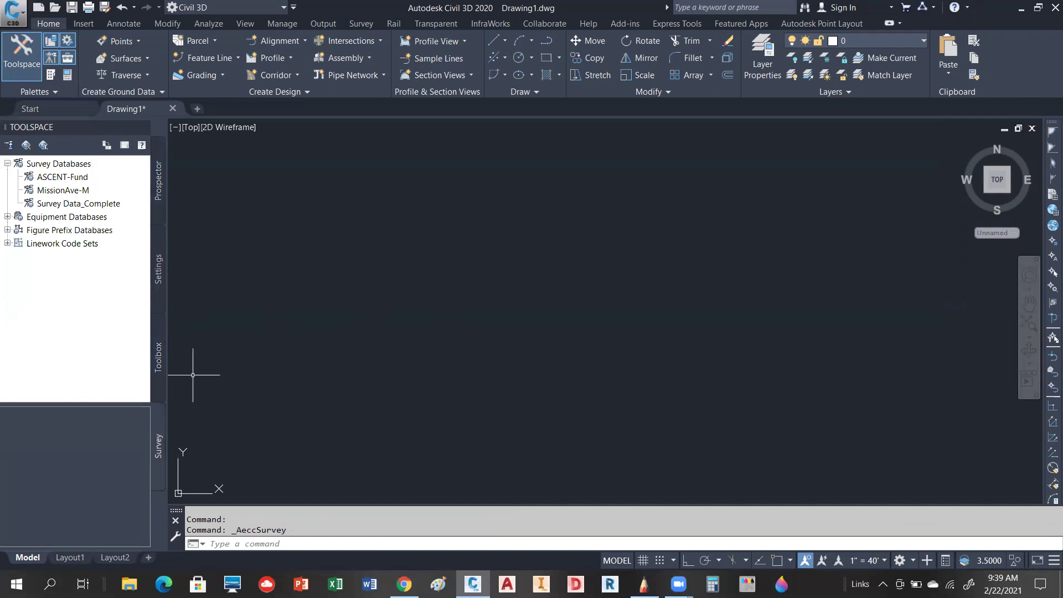
left_click(158, 400)
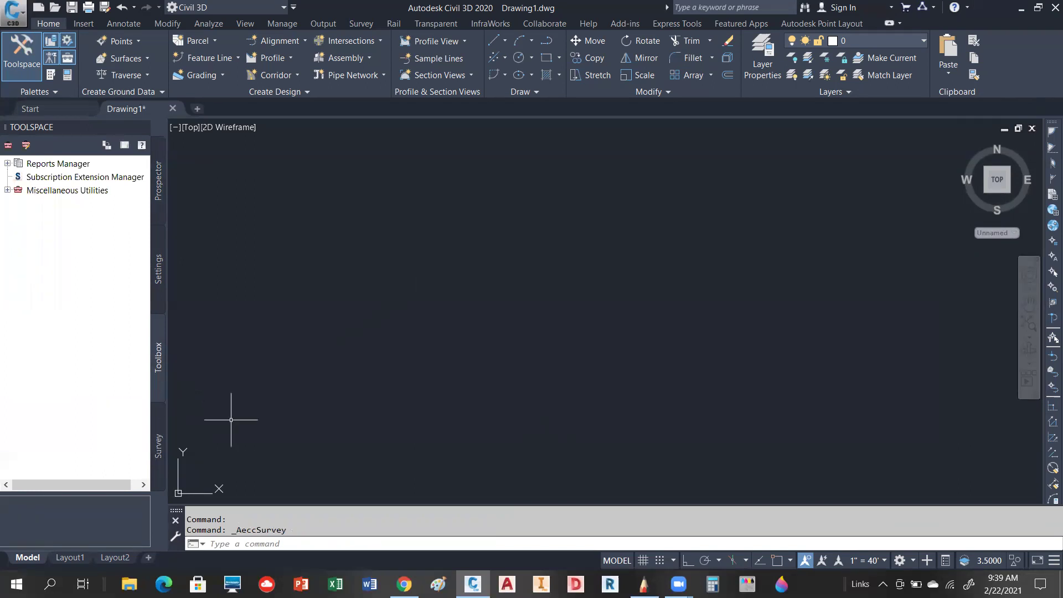
left_click(251, 408)
left_click(302, 364)
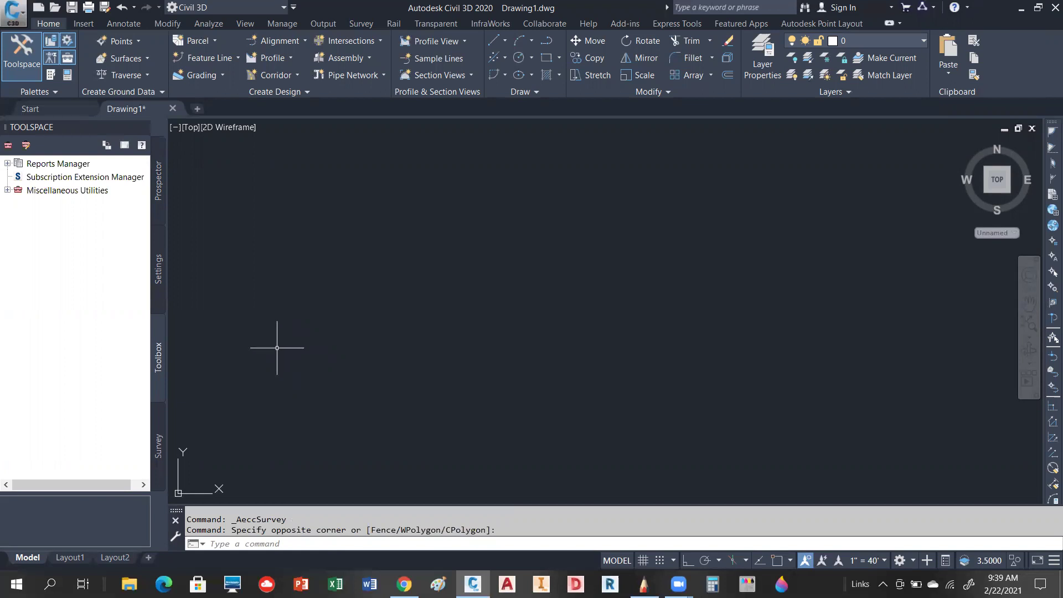
Return to the Toolspace's Prospector view and look through the alignment types under Alignments, leaving the branch collapsed.
left_click(159, 181)
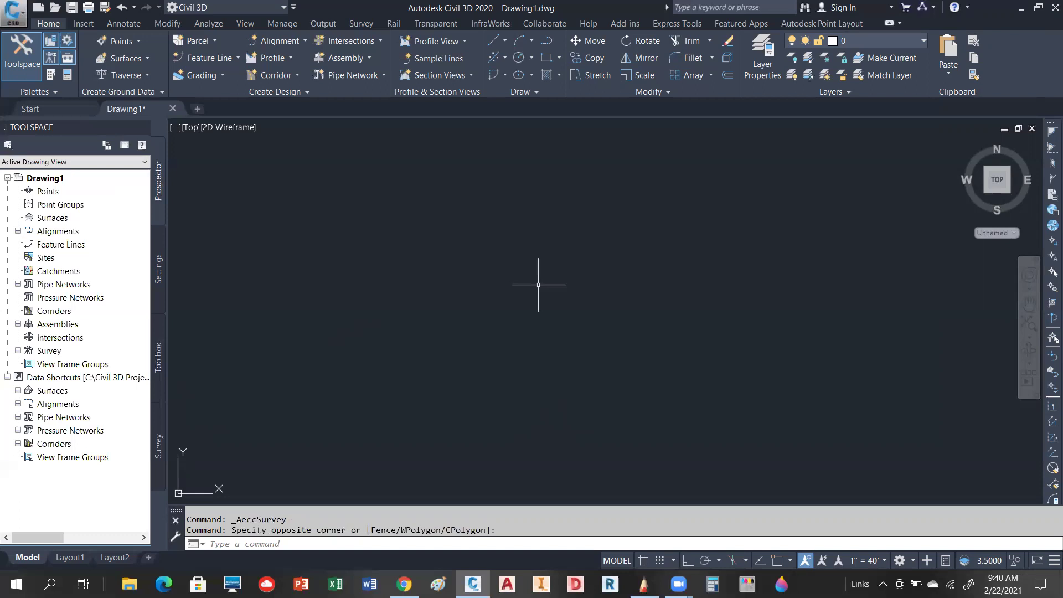
left_click(17, 232)
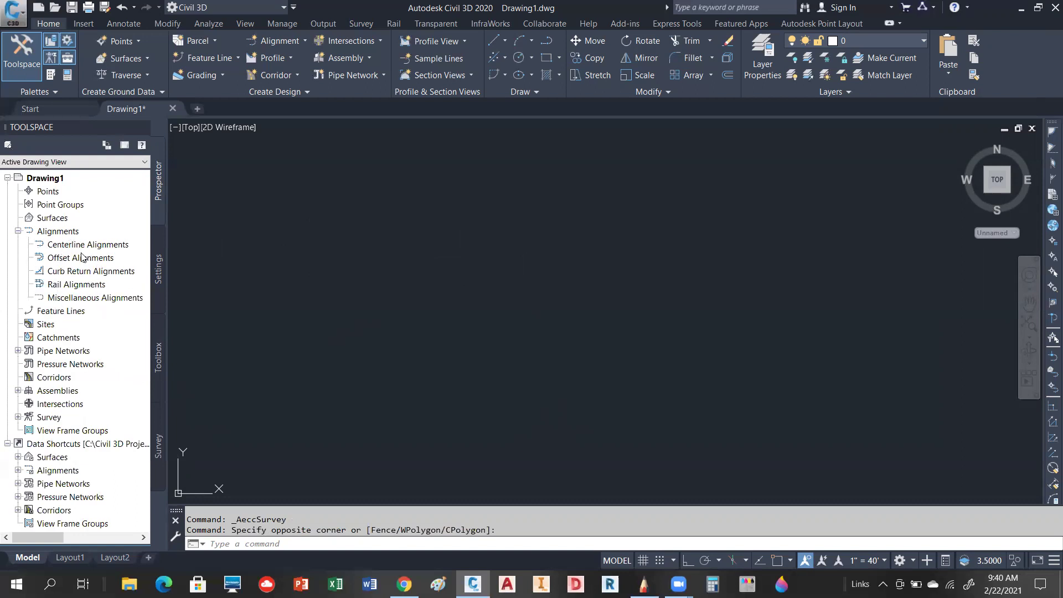
left_click(18, 231)
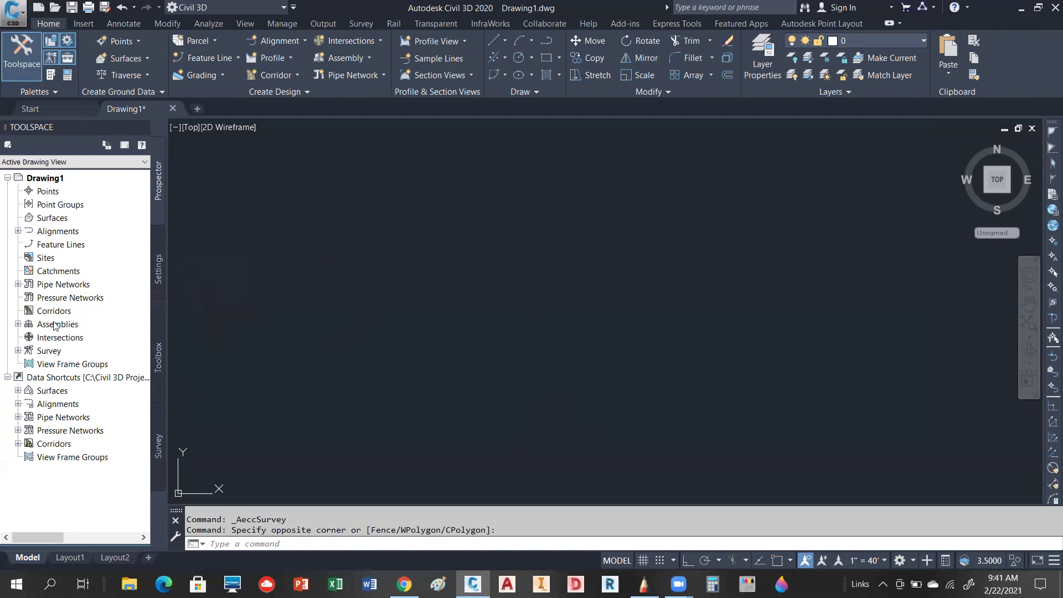
Examine the commands available for the Points, Point Groups and Surfaces collections in Prospector without running any of them.
right_click(45, 193)
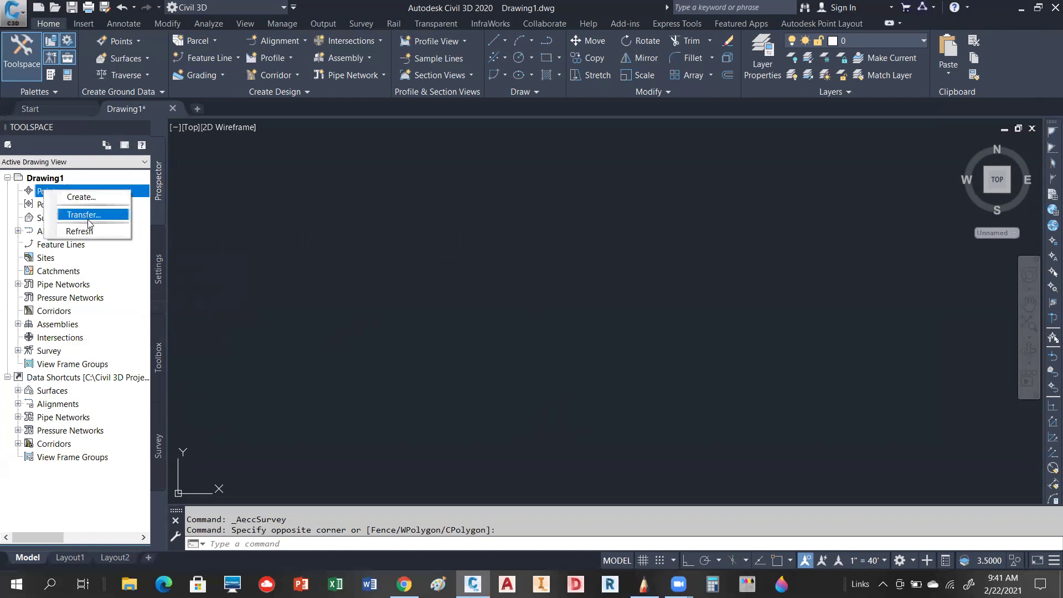
left_click(335, 247)
left_click(352, 228)
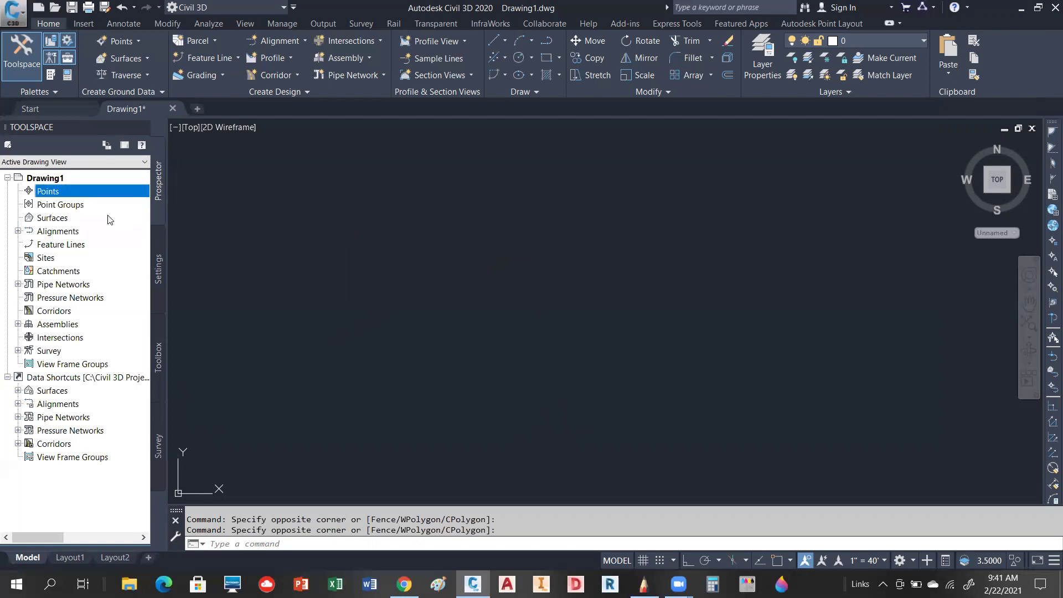
right_click(67, 207)
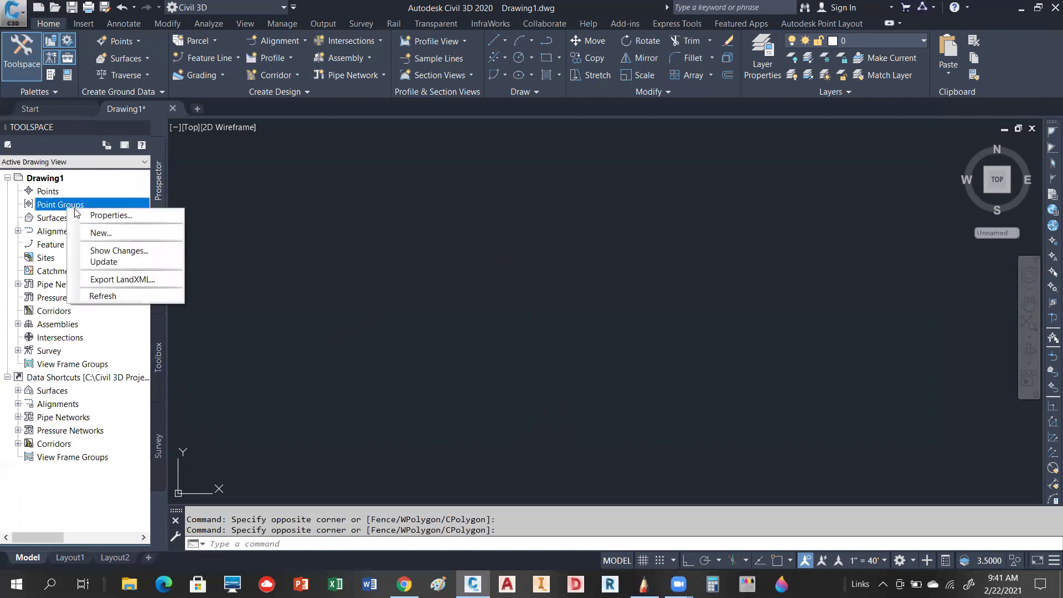
left_click(301, 240)
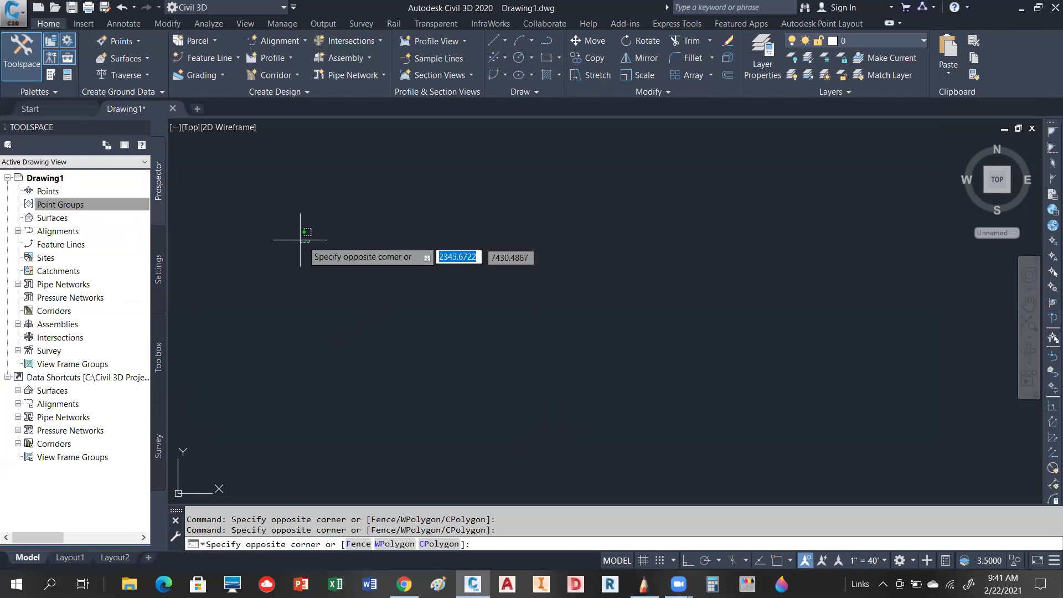
left_click(382, 229)
right_click(49, 218)
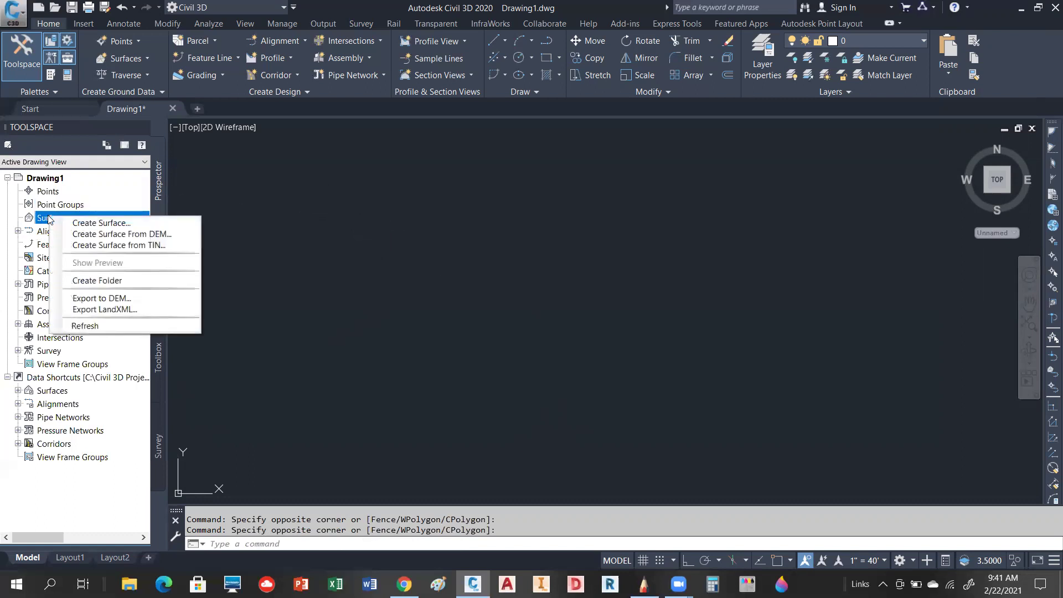
left_click(394, 314)
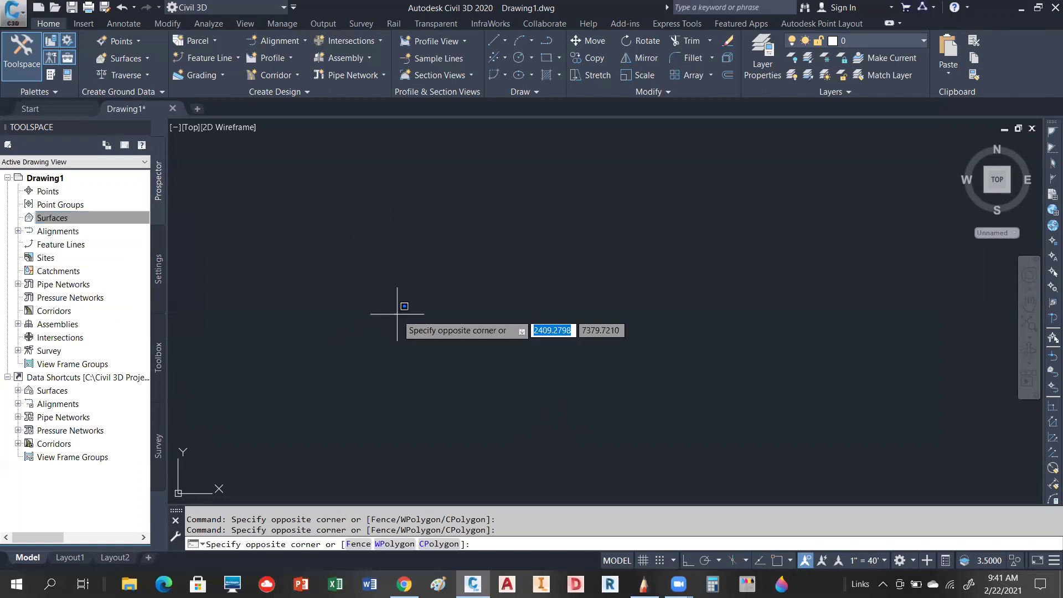
key("Escape")
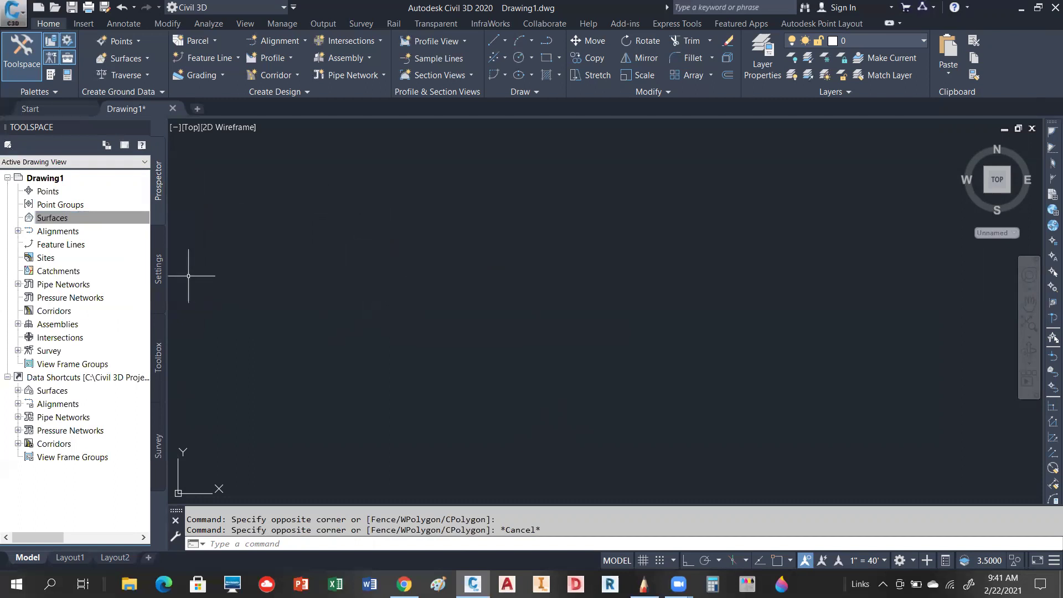
In the Toolspace settings, look through the General line label styles and multipurpose styles, and collapse General.
left_click(159, 269)
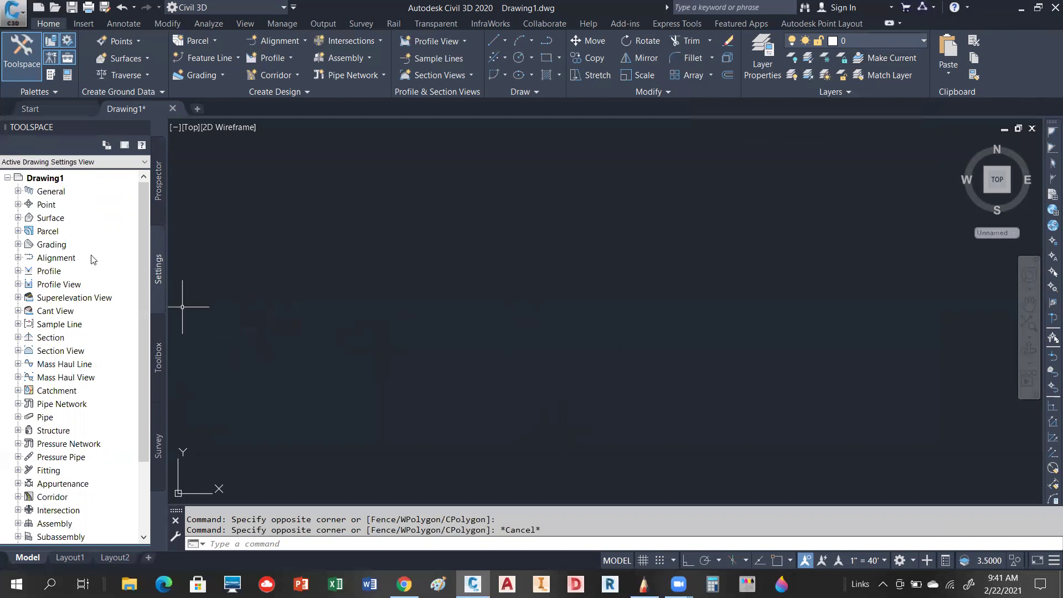
left_click(17, 192)
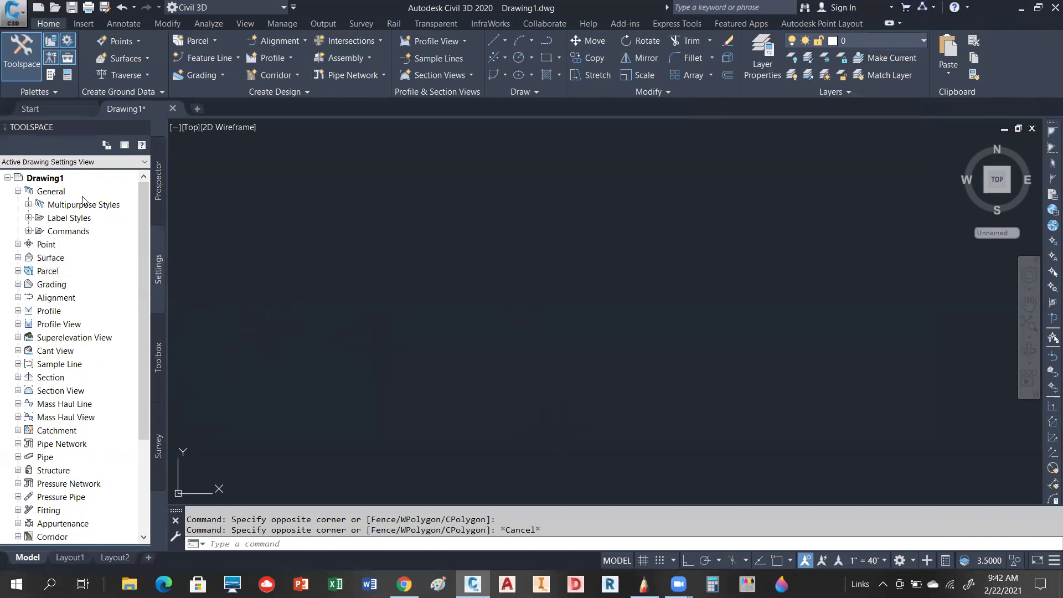
left_click(28, 218)
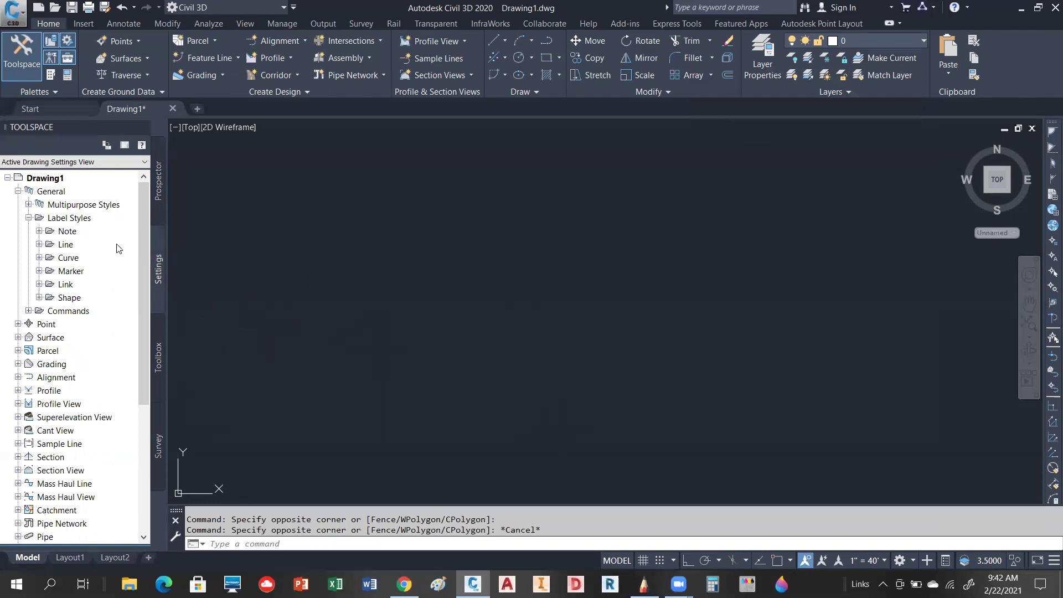
left_click(39, 244)
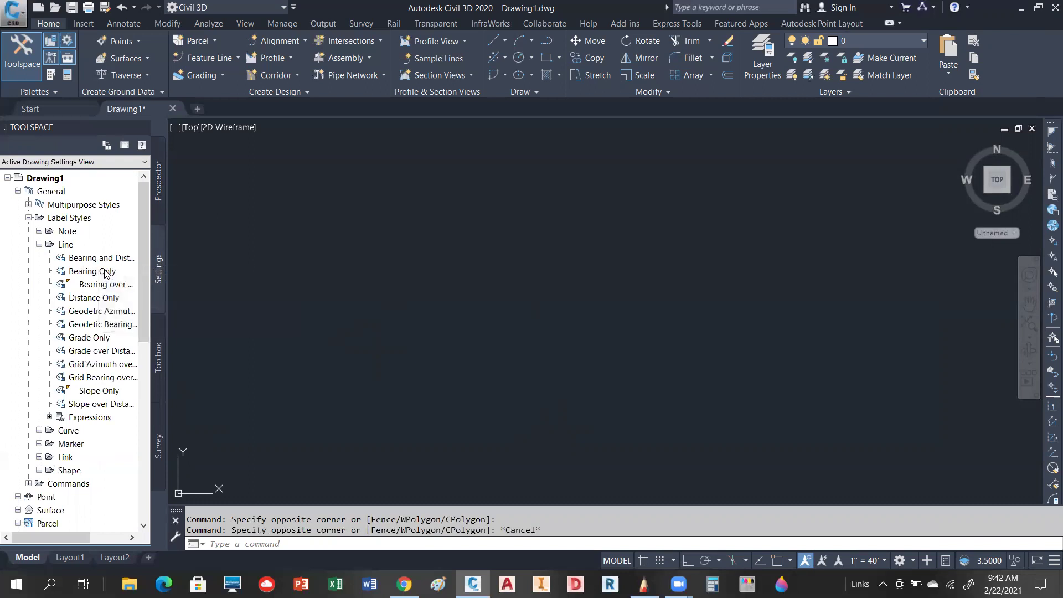
mouse_move(113, 298)
left_click(28, 204)
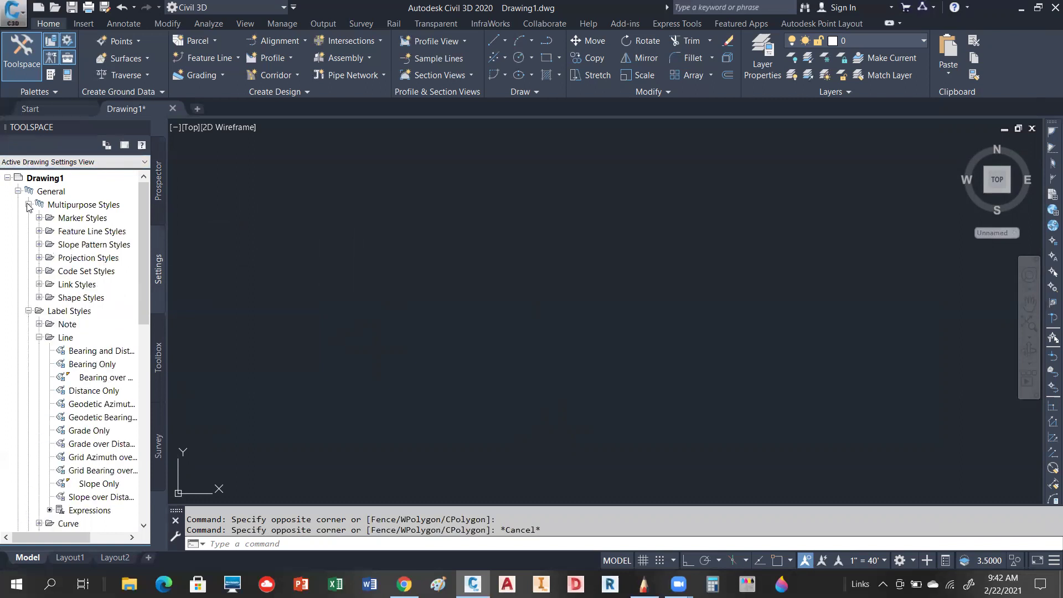
left_click(17, 192)
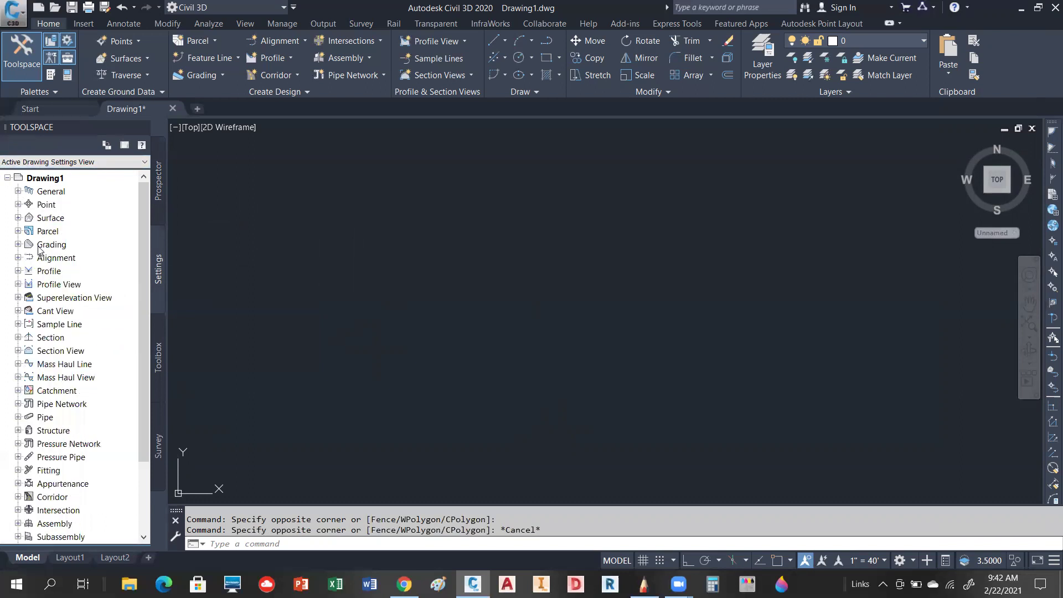
Expand the Point settings and look through the available Point Styles, collapsing the style list again.
left_click(17, 204)
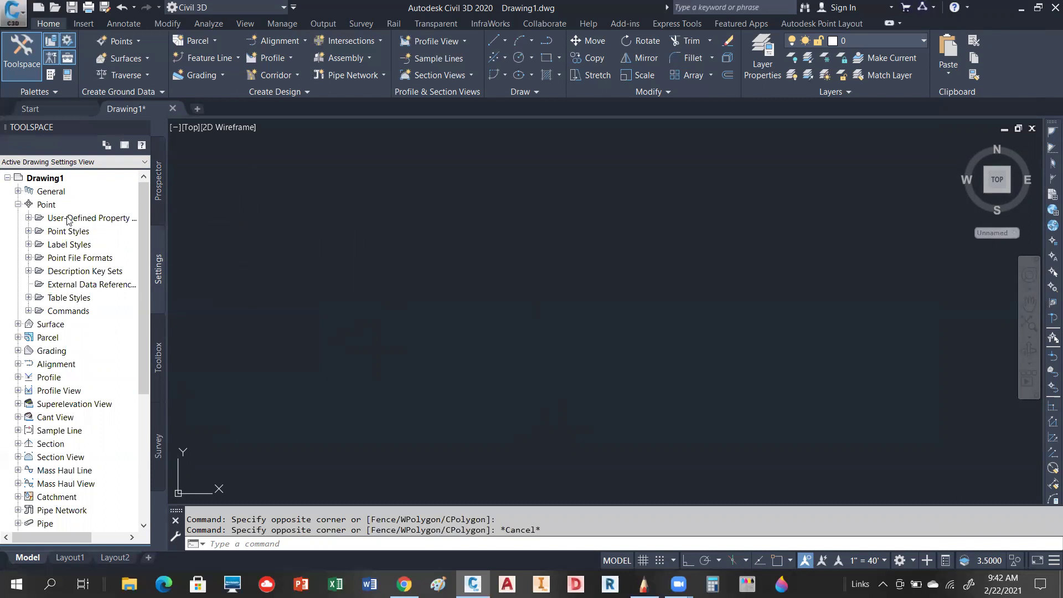
left_click(29, 231)
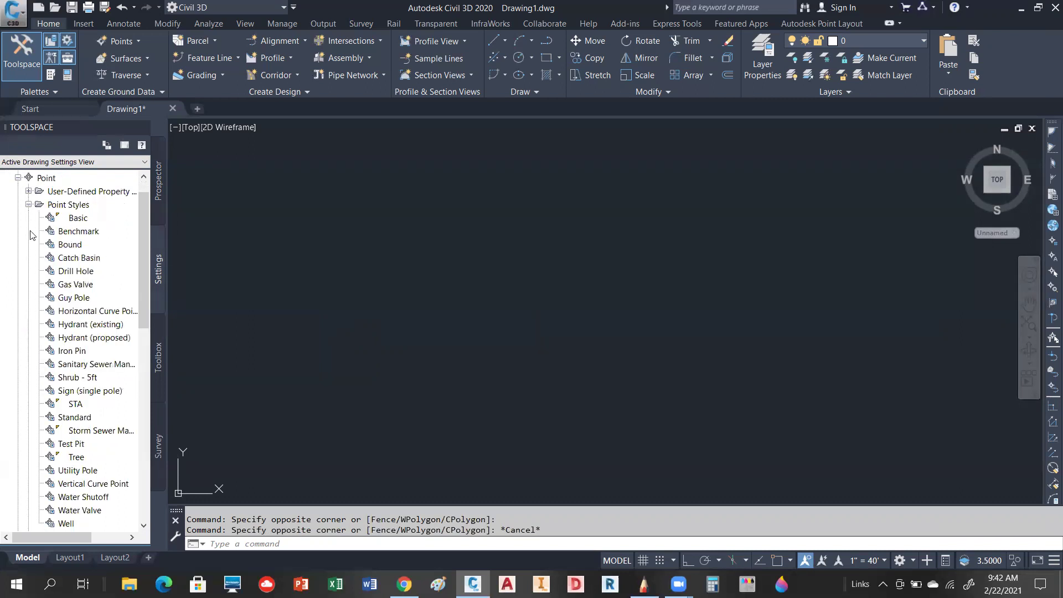
left_click(29, 204)
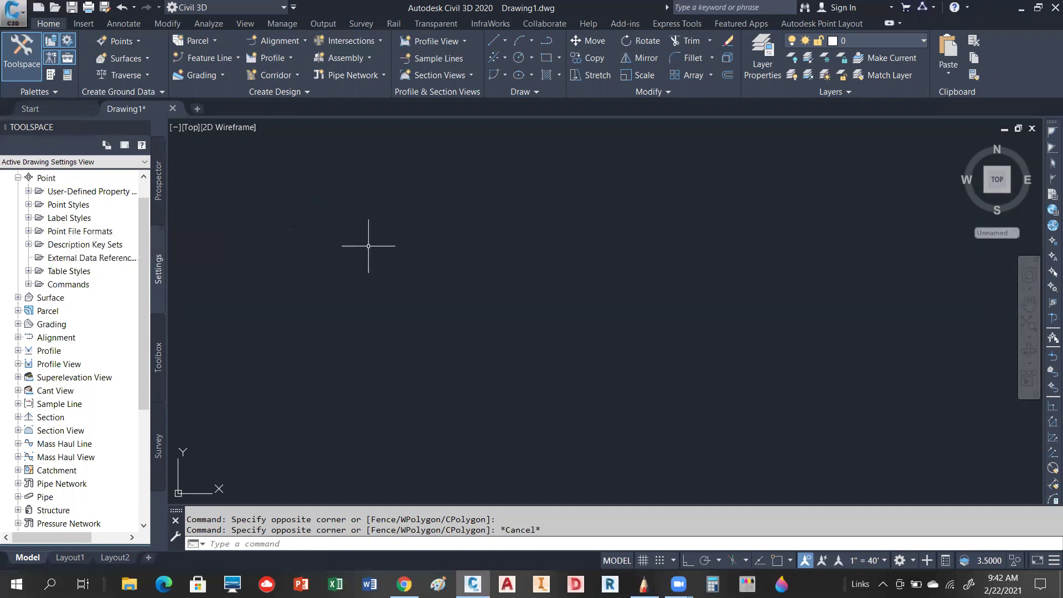
Inspect the Description Only point label style in the Label Style Composer and close it without making changes.
left_click(28, 218)
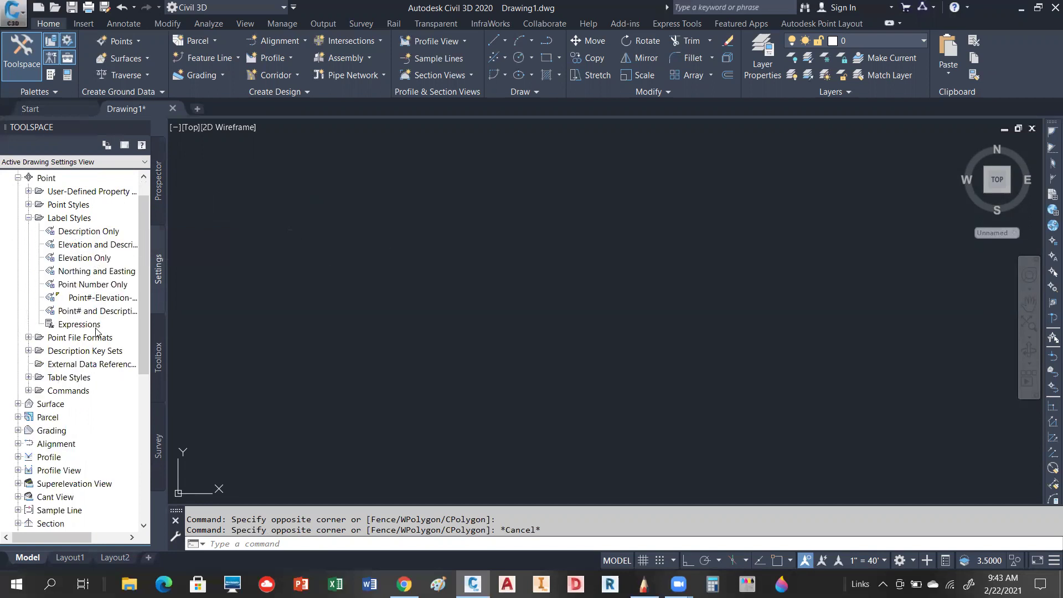
left_click(95, 235)
right_click(96, 236)
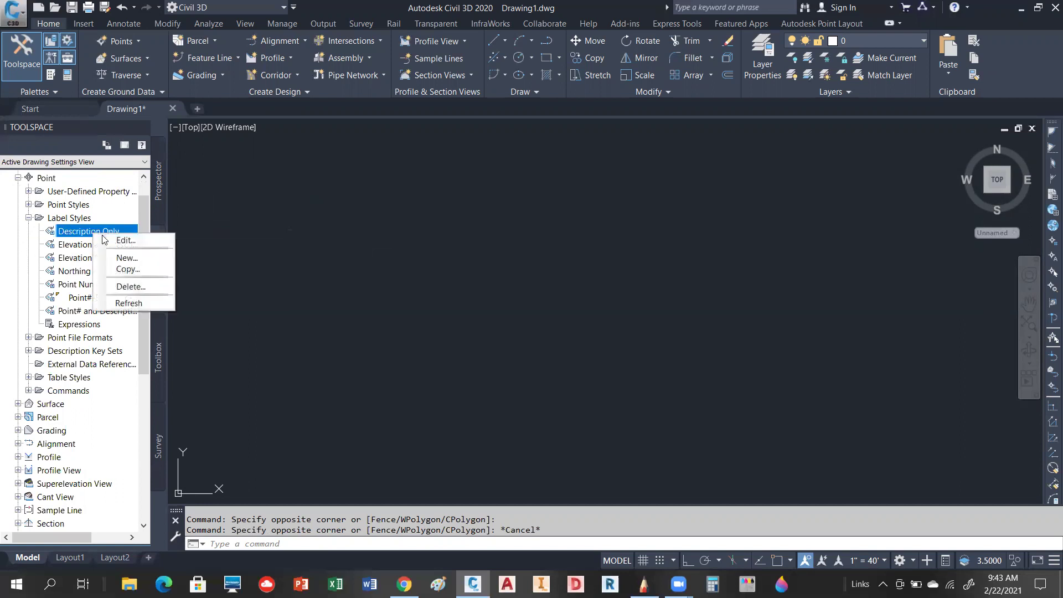
left_click(122, 243)
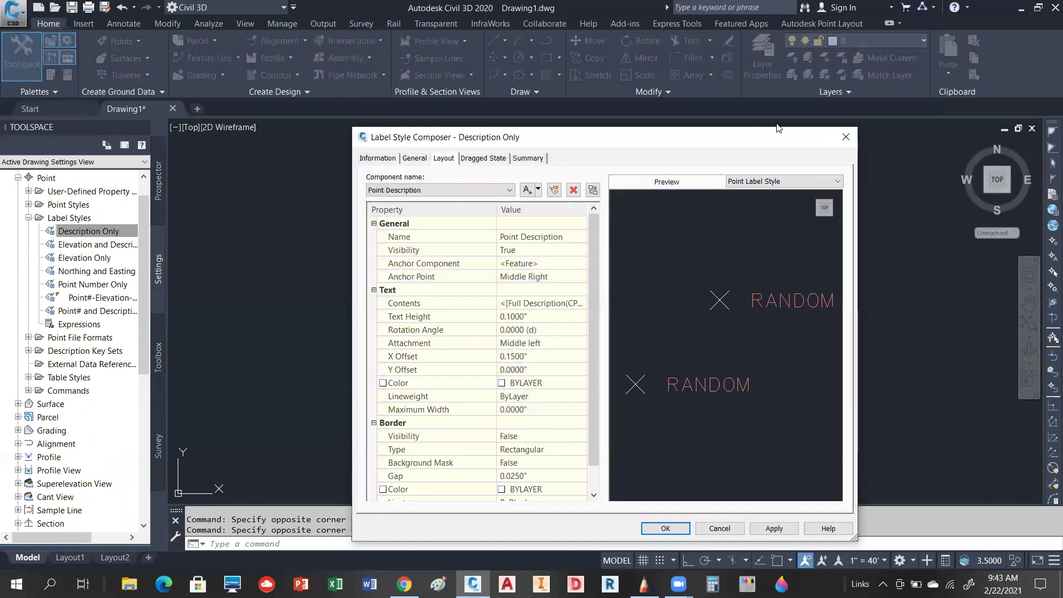
left_click_drag(746, 137, 740, 64)
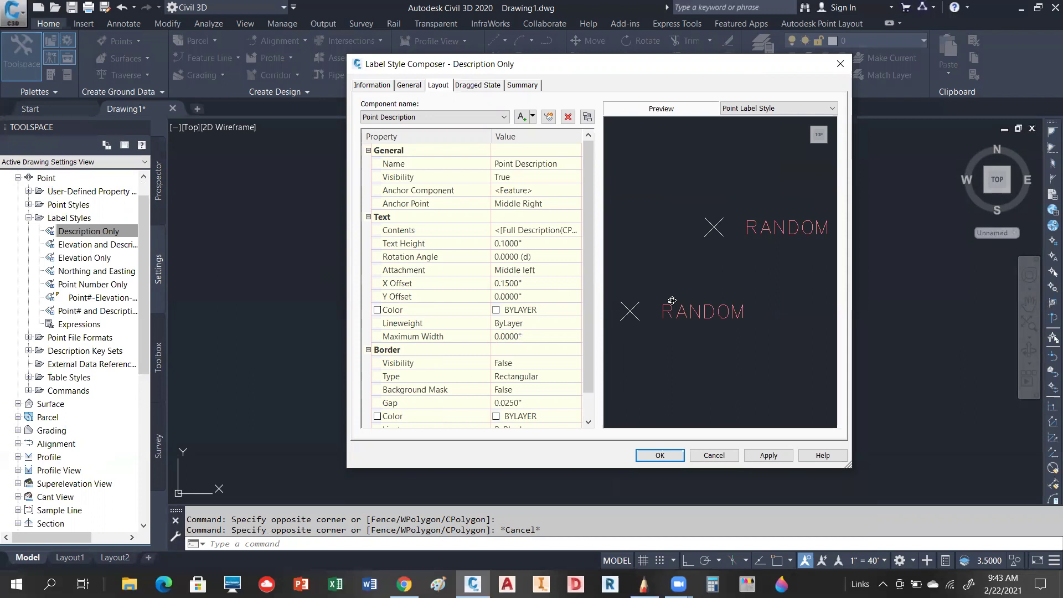
left_click(840, 63)
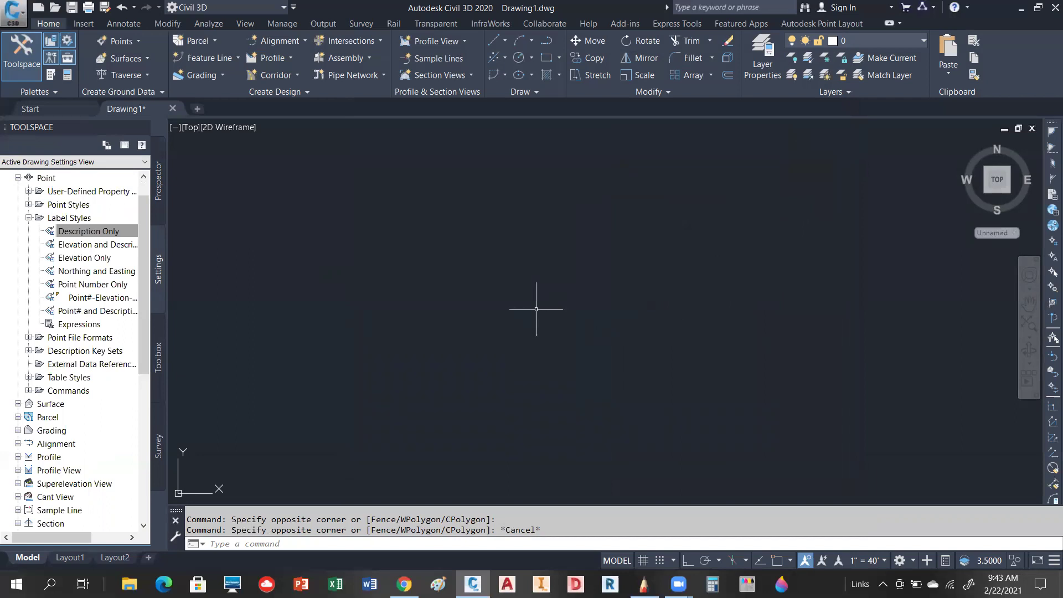
Collapse the Point settings and look through the Surface, Parcel and Grading settings collections, collapsing each one again.
left_click(17, 178)
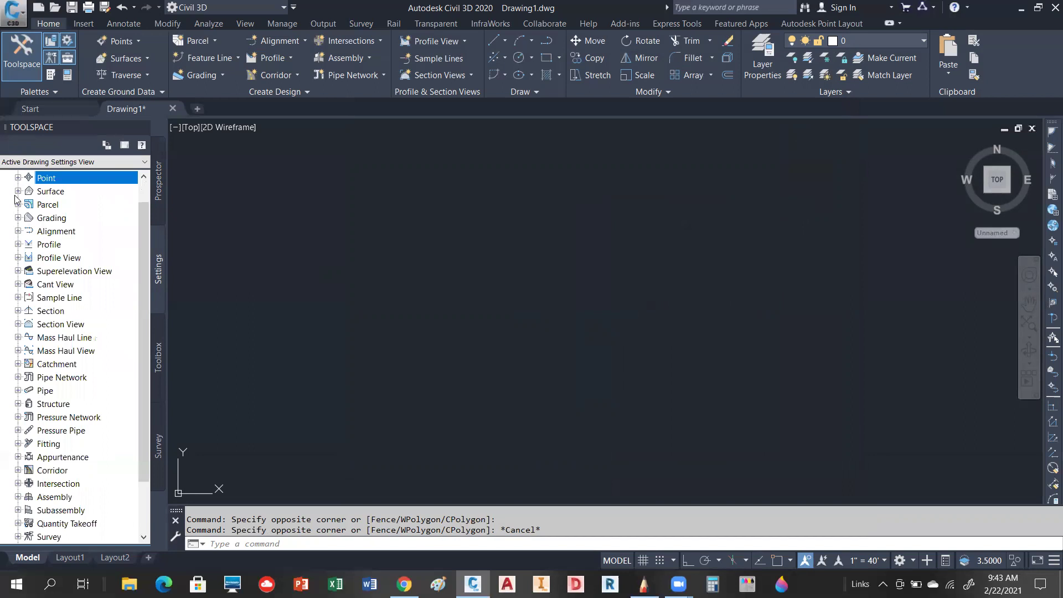
left_click(18, 191)
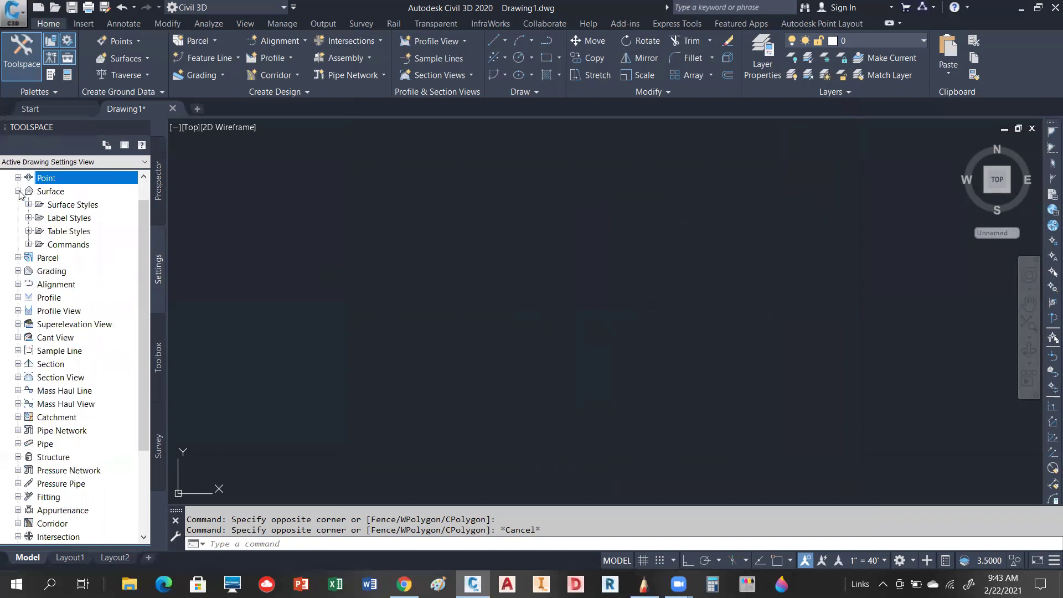
left_click(17, 191)
left_click(18, 205)
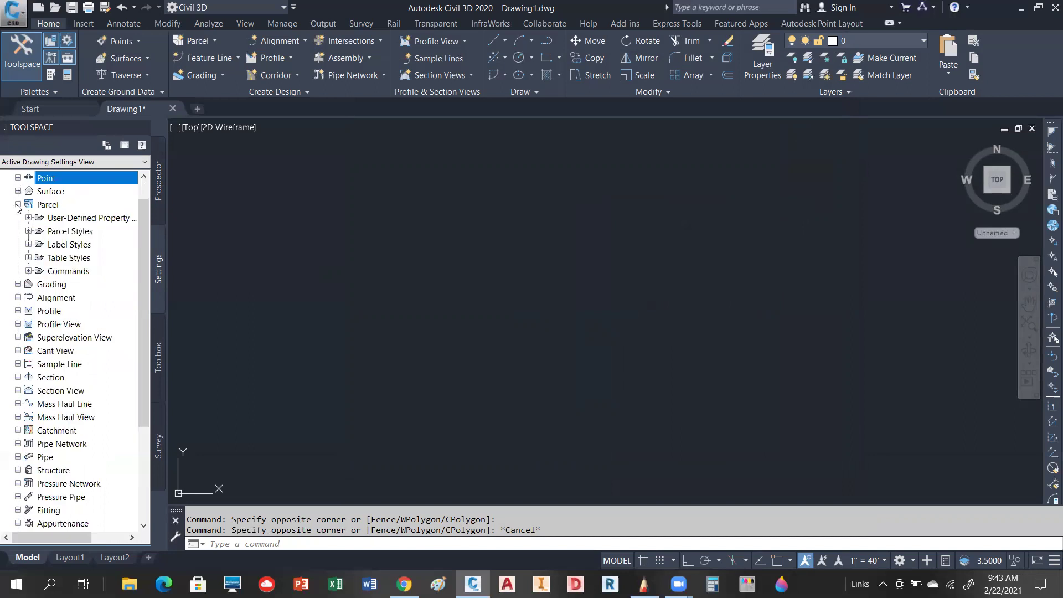
left_click(18, 204)
left_click(18, 218)
left_click(18, 218)
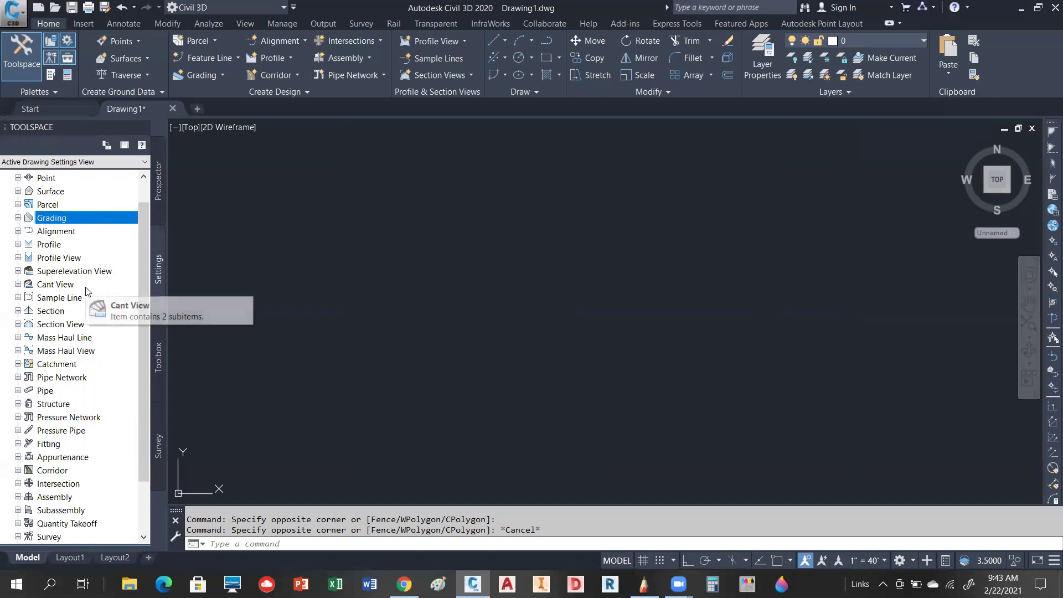
mouse_move(140, 305)
left_mouse_down()
mouse_move(139, 353)
mouse_move(135, 287)
left_mouse_up()
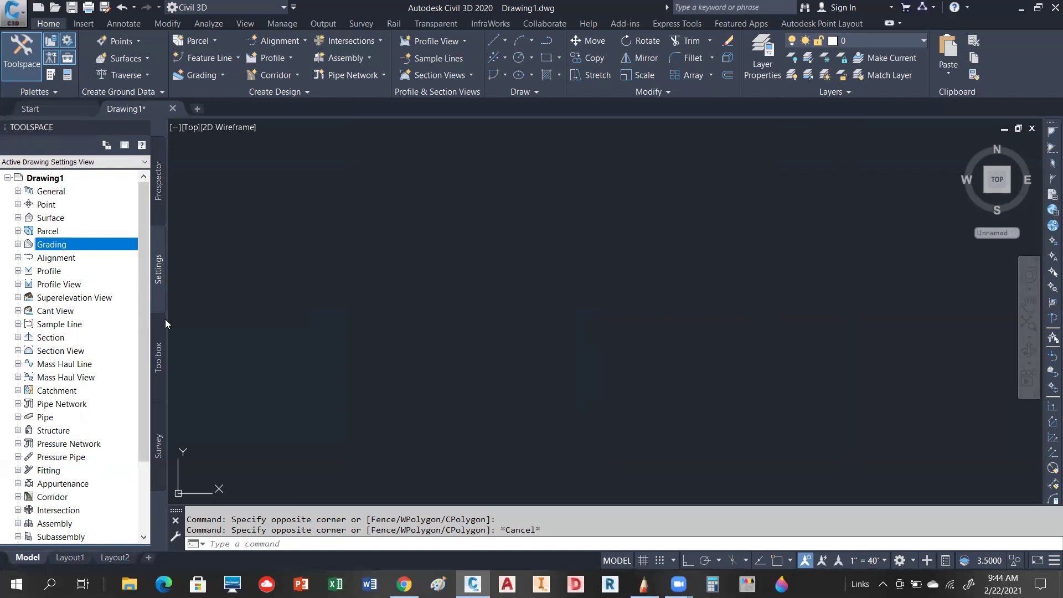
Look through the Toolspace Survey collections: survey databases, equipment databases, figure prefix databases and linework code sets, collapsing each one.
left_click(160, 453)
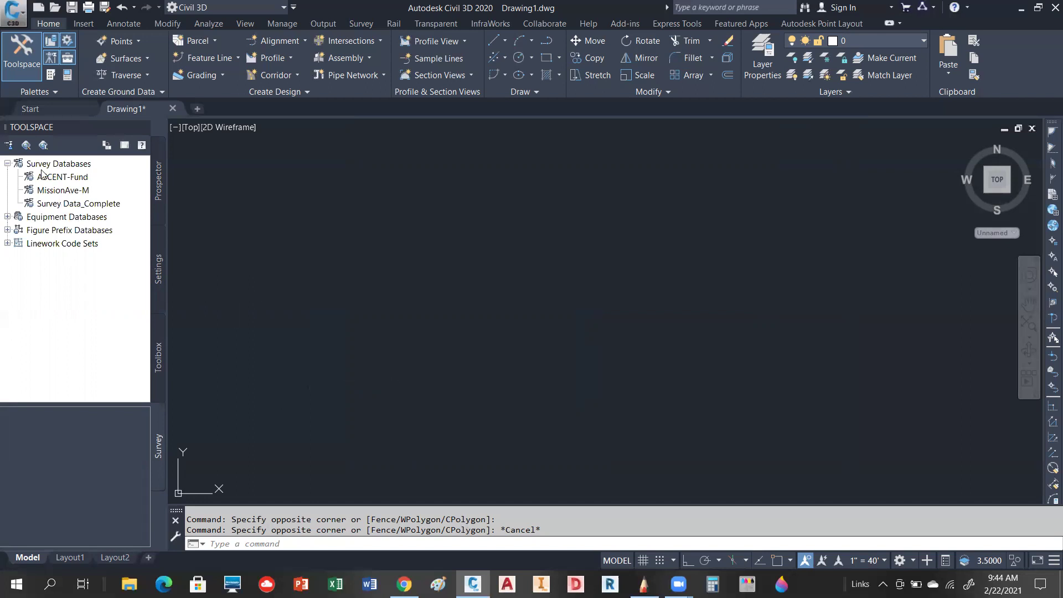
left_click(7, 163)
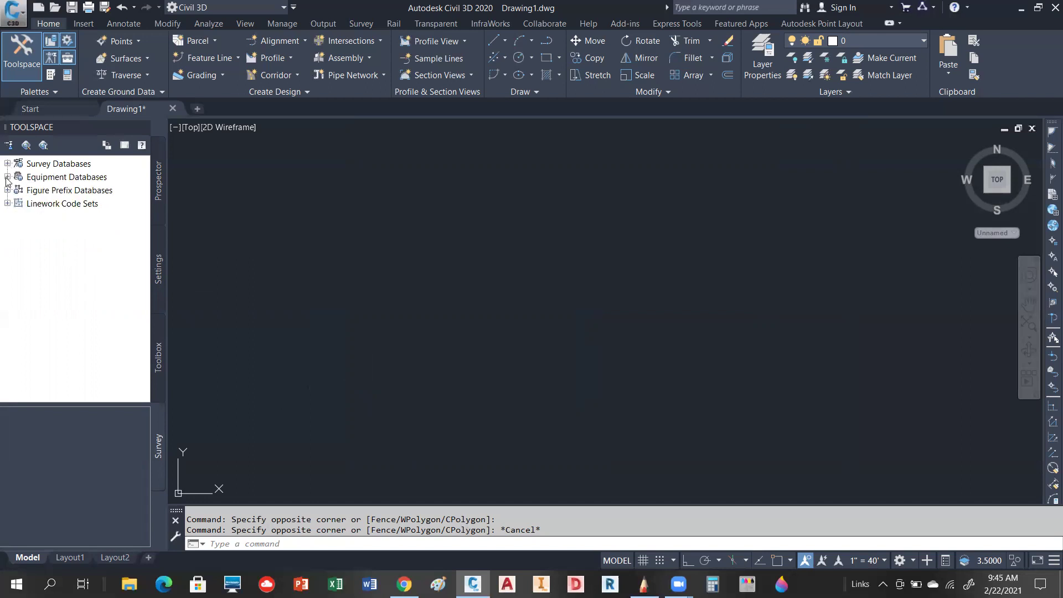
left_click(7, 177)
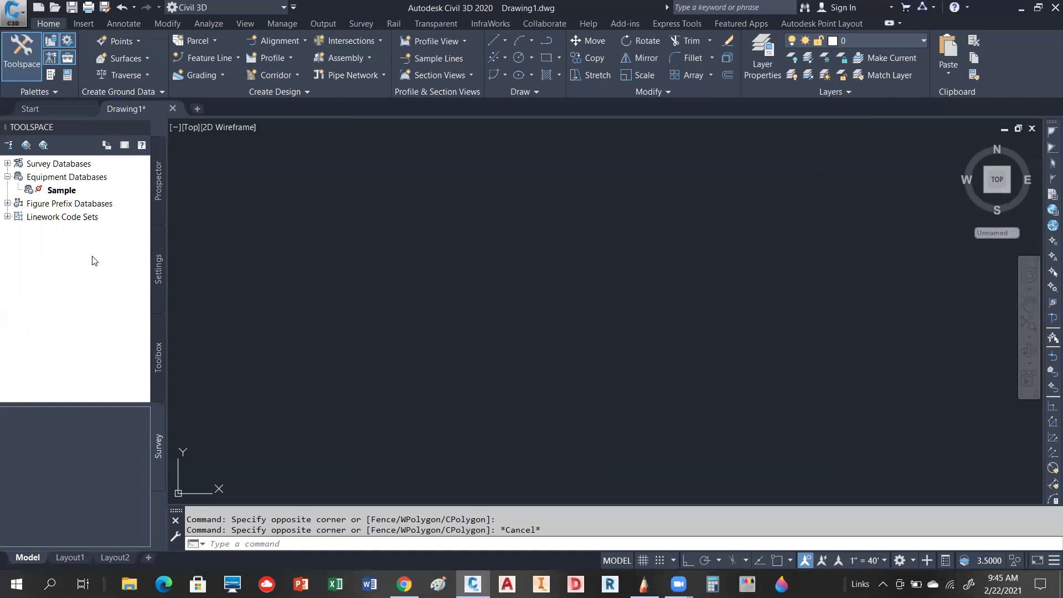
left_click(7, 176)
left_click(7, 190)
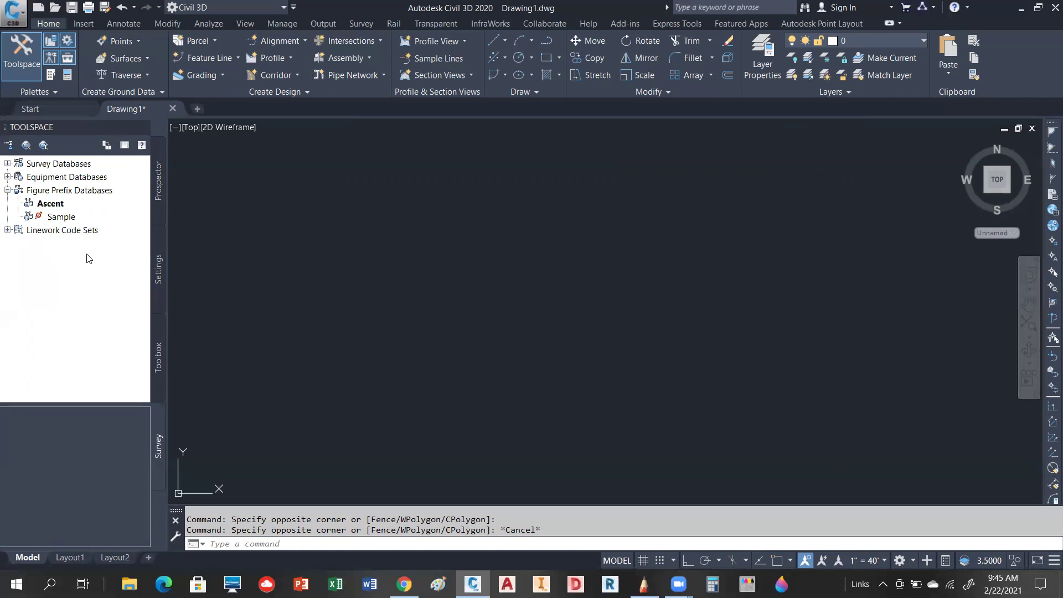
left_click(7, 190)
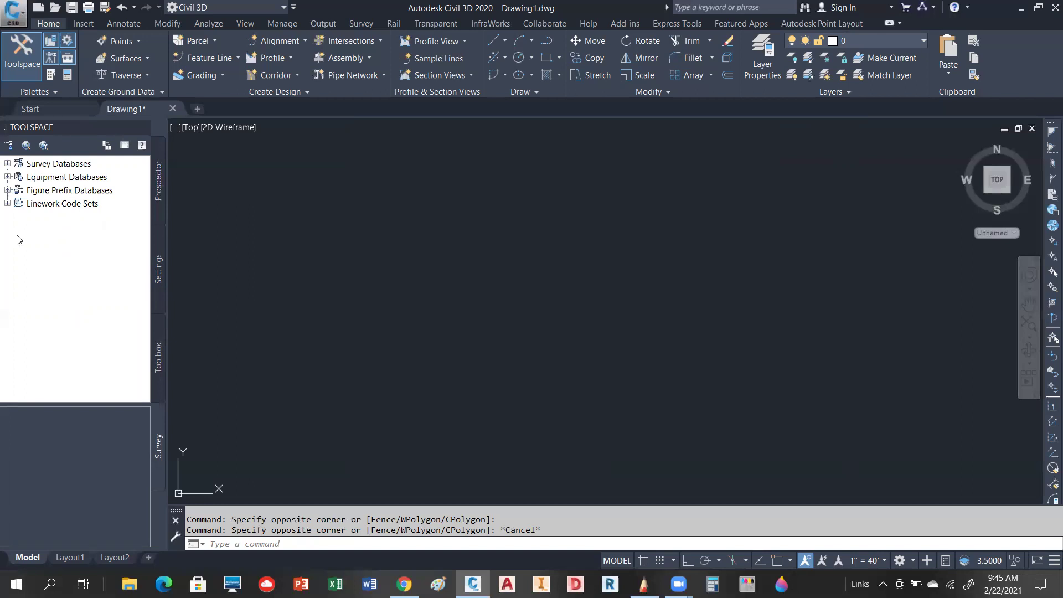
left_click(8, 203)
left_click(8, 204)
In the Toolspace Toolbox, look through the Points reports in Reports Manager and the Point reports under Miscellaneous Utilities.
left_click(160, 354)
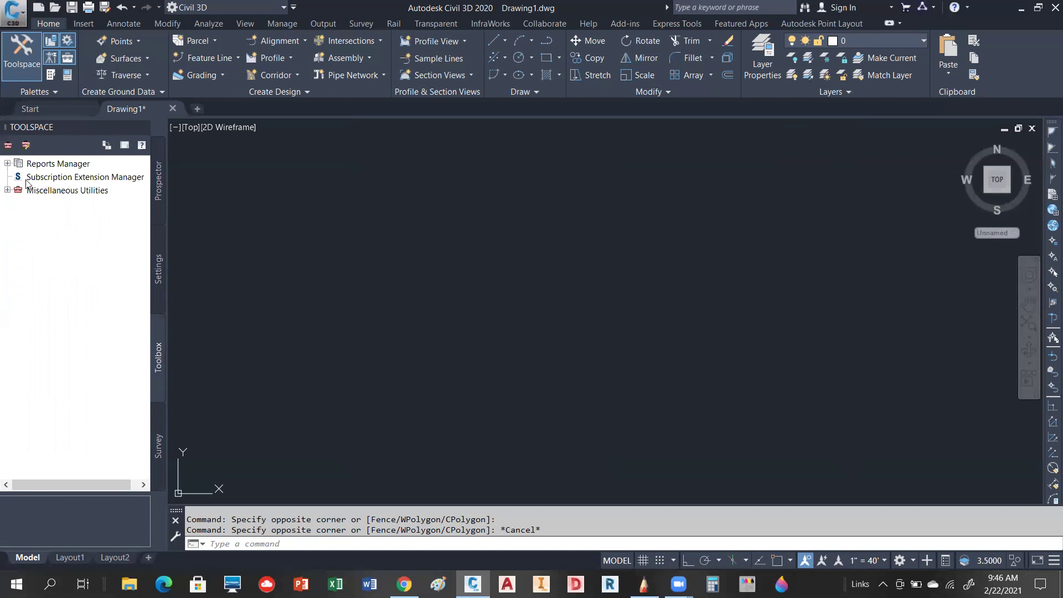
left_click(7, 163)
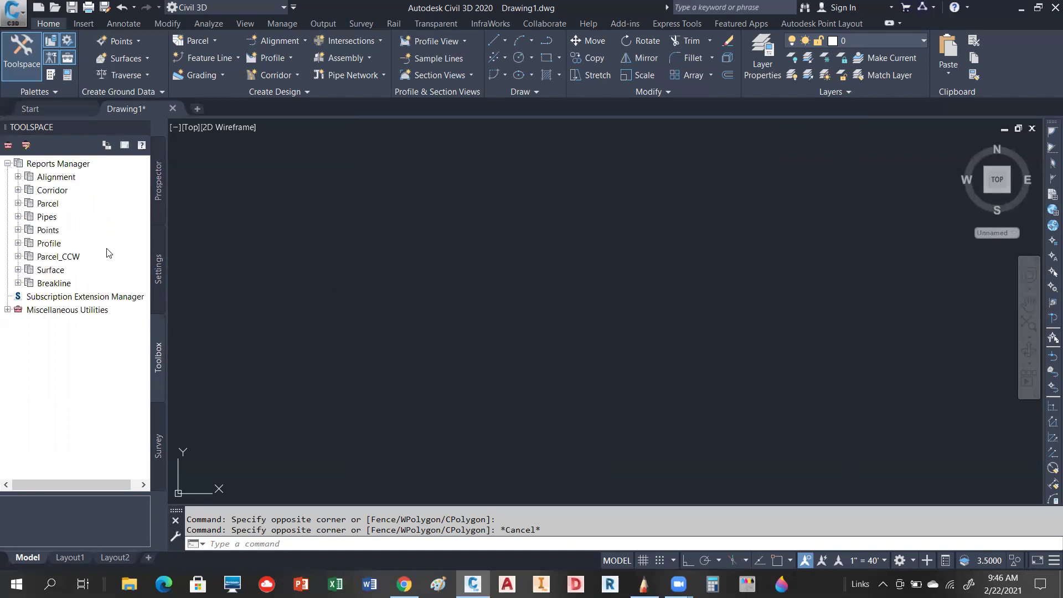
left_click(17, 230)
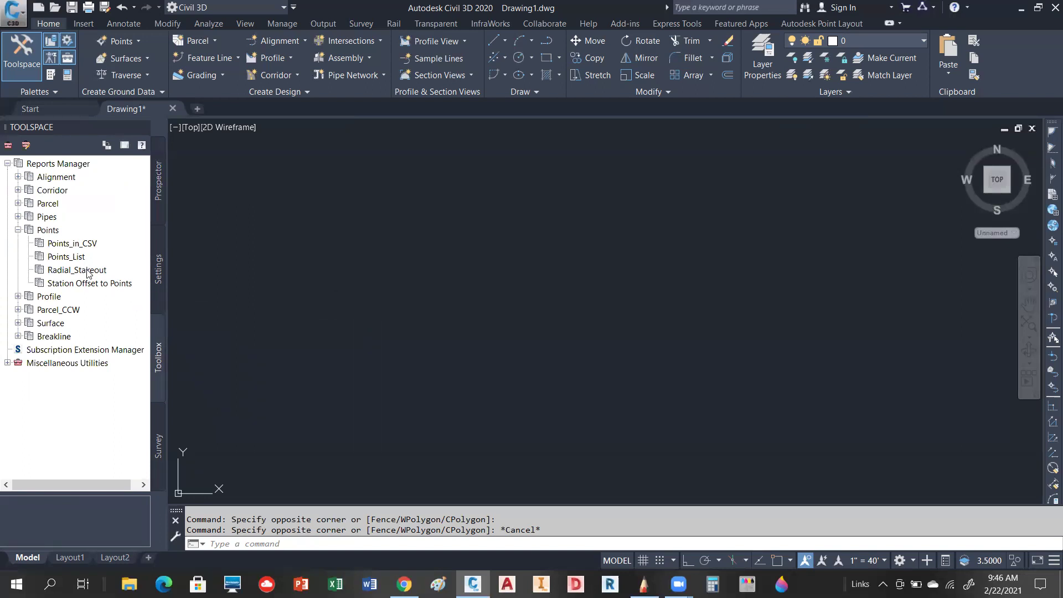
left_click(8, 163)
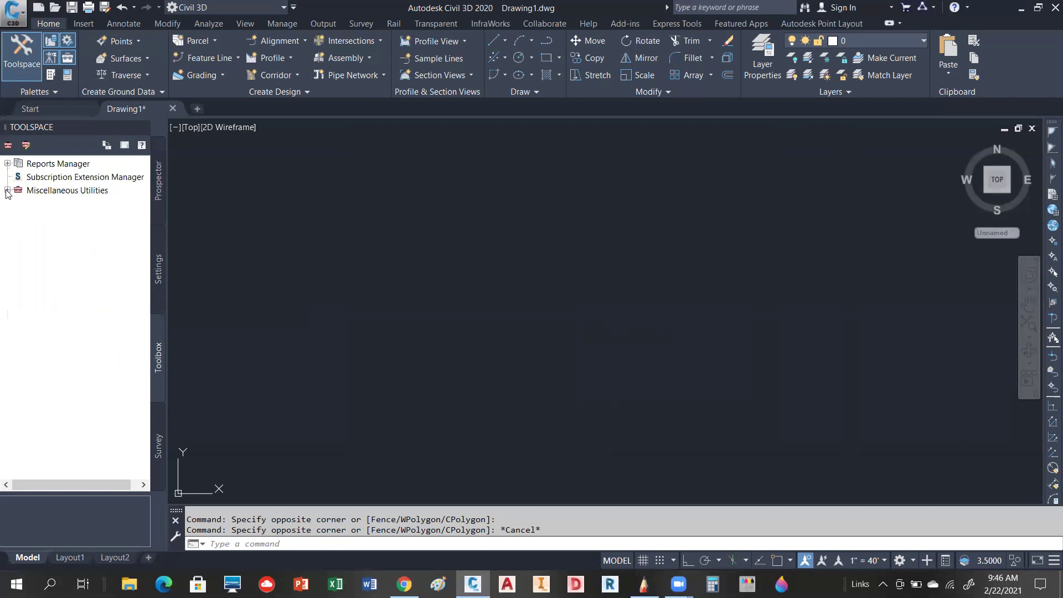
left_click(8, 190)
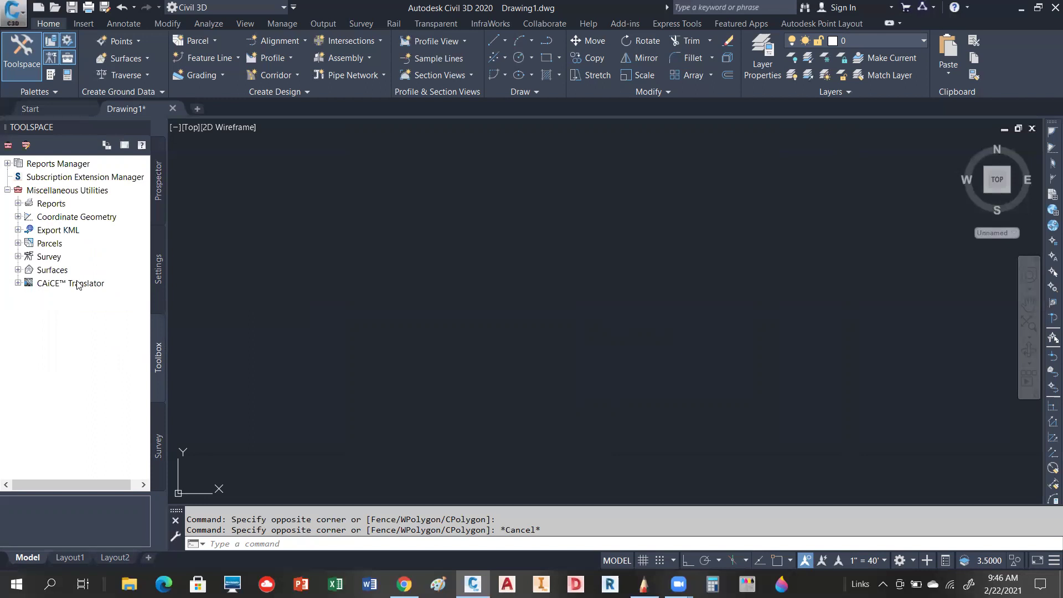
left_click(17, 204)
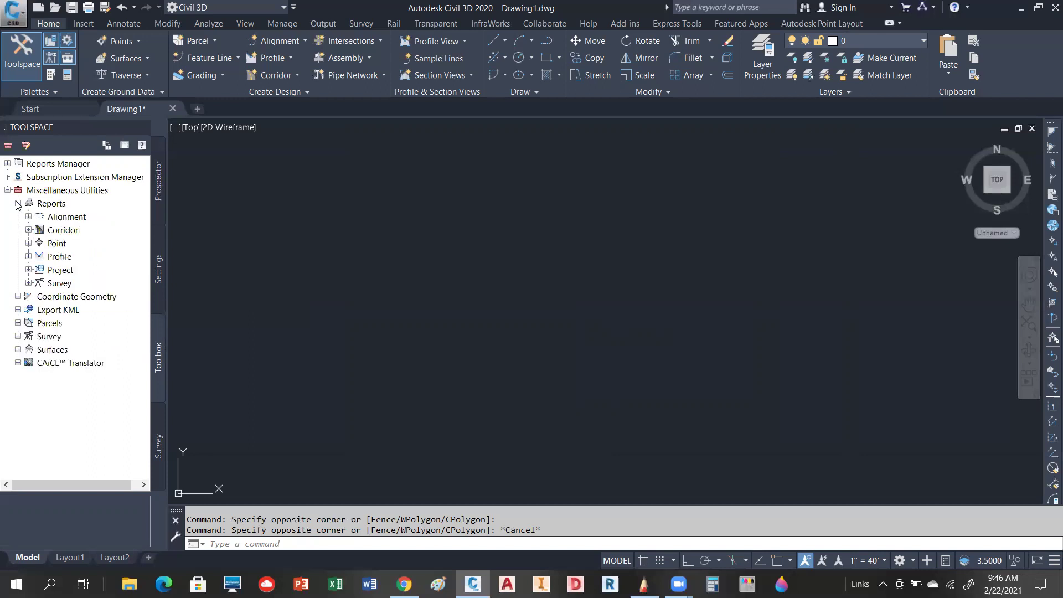
left_click(28, 244)
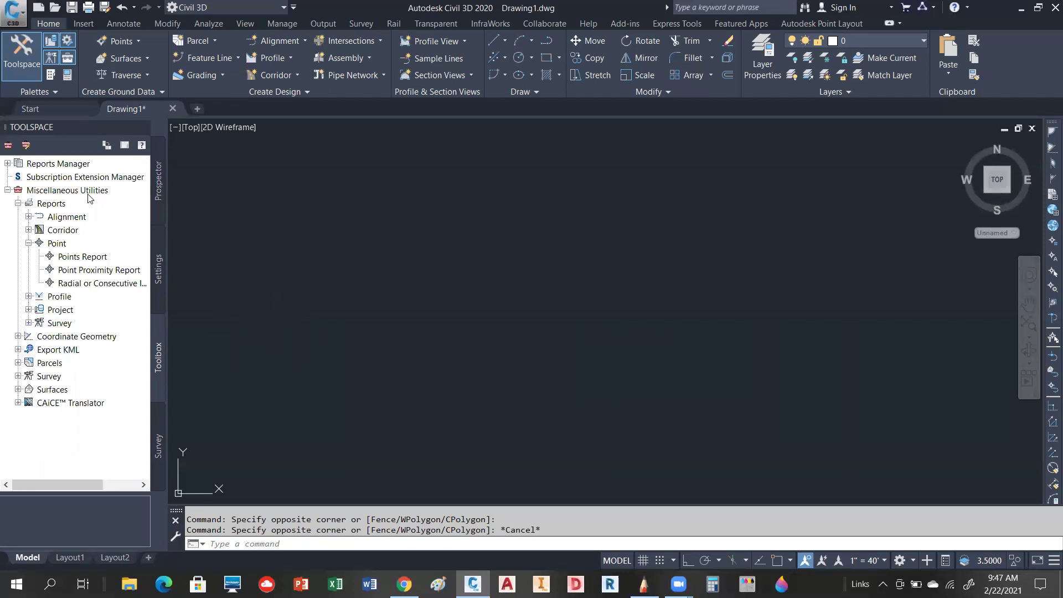
Review the Prospector, Settings and Toolbox views of Toolspace in turn.
left_click(161, 187)
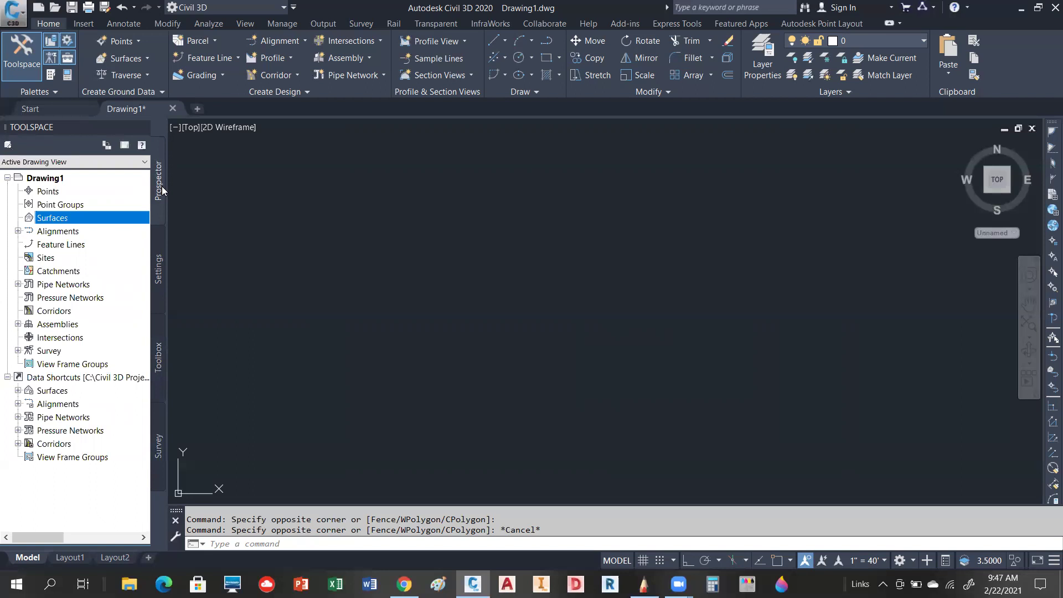
left_click(161, 248)
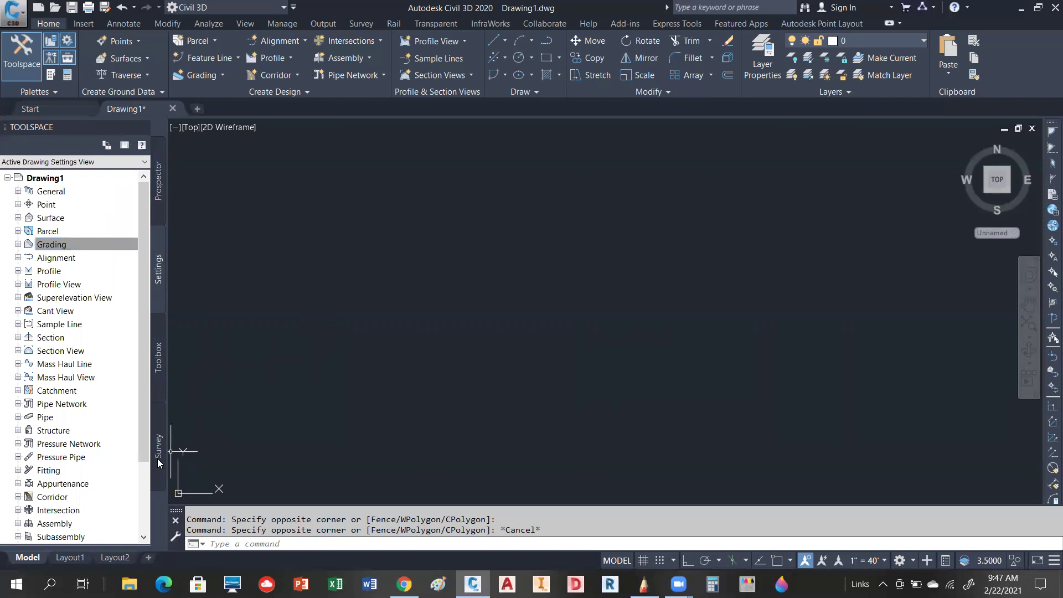
left_click(159, 366)
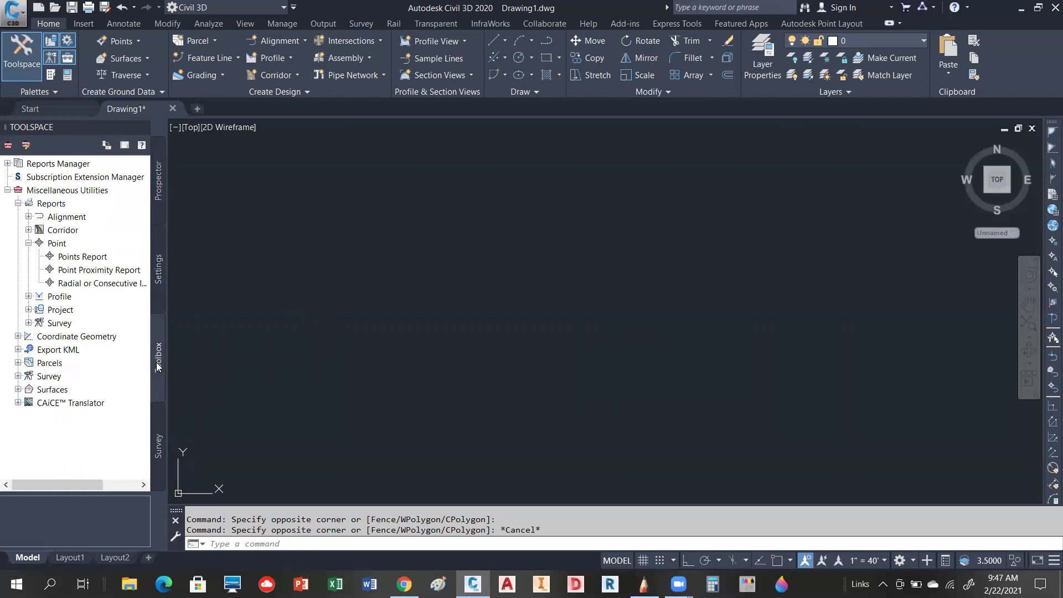
Examine the commands available for Drawing1 in Prospector without running any of them.
left_click(158, 178)
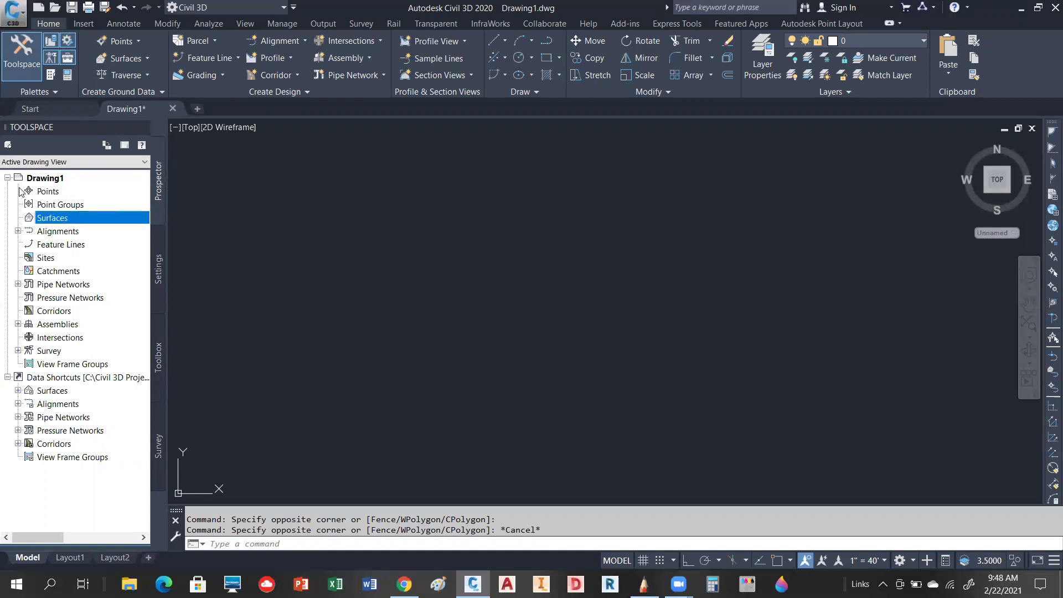
right_click(45, 179)
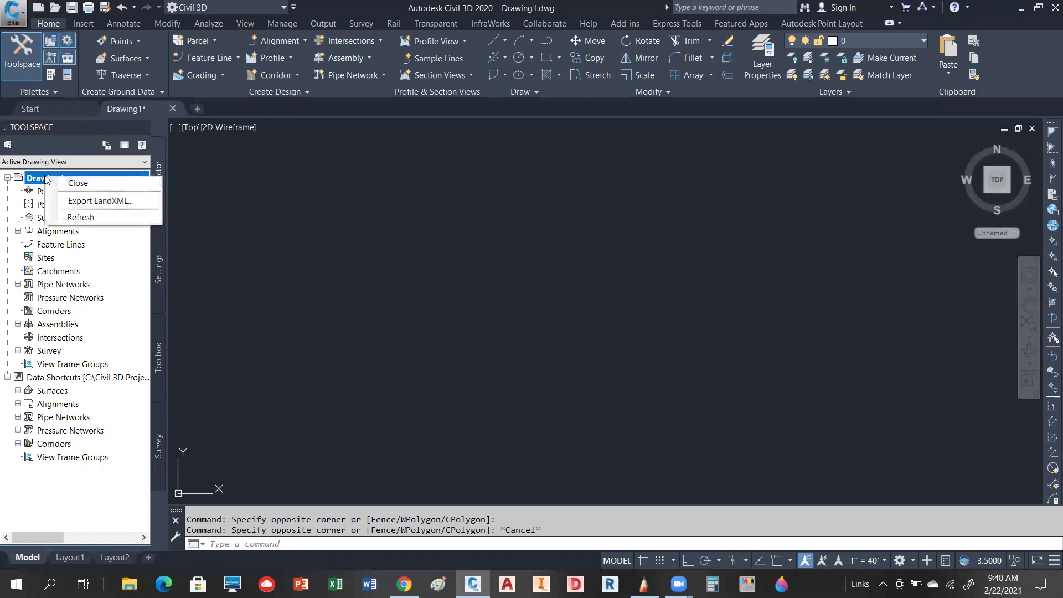
left_click(370, 249)
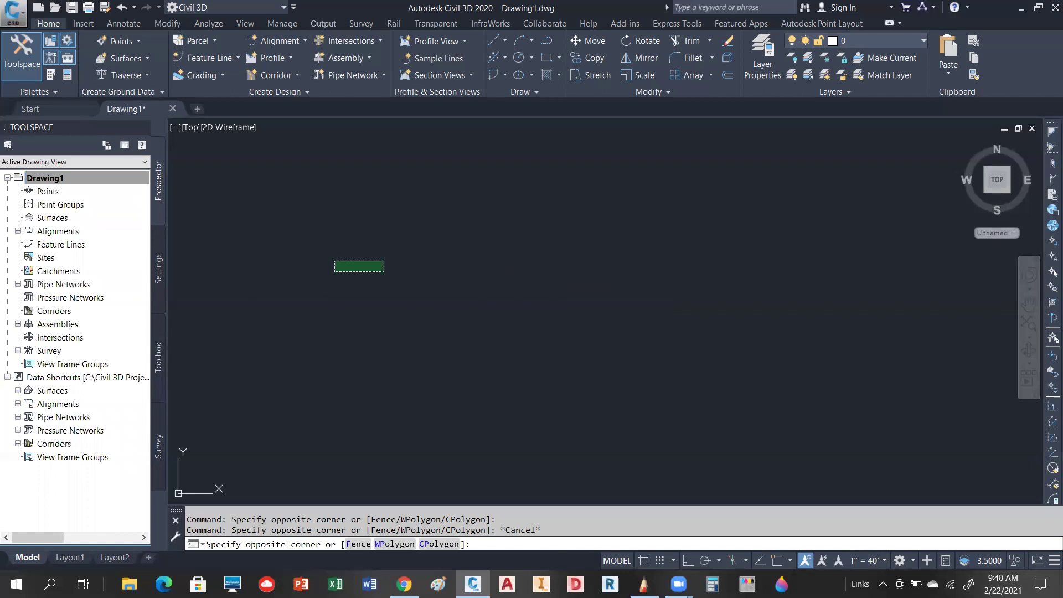
Examine the commands available for Drawing1 in the Toolspace settings and dismiss them without running any.
left_click(161, 271)
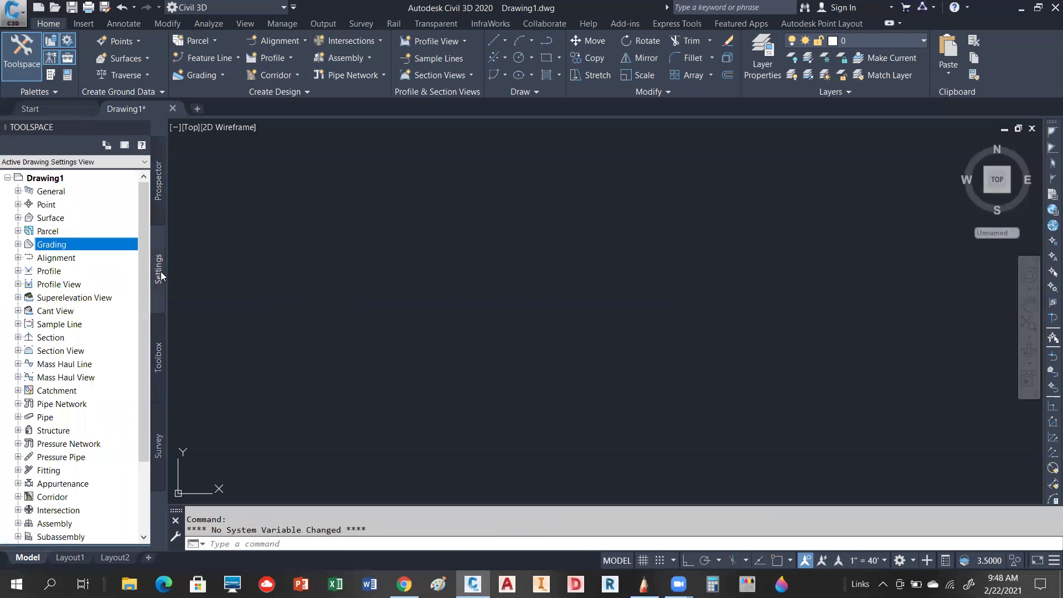
left_click(47, 180)
right_click(46, 181)
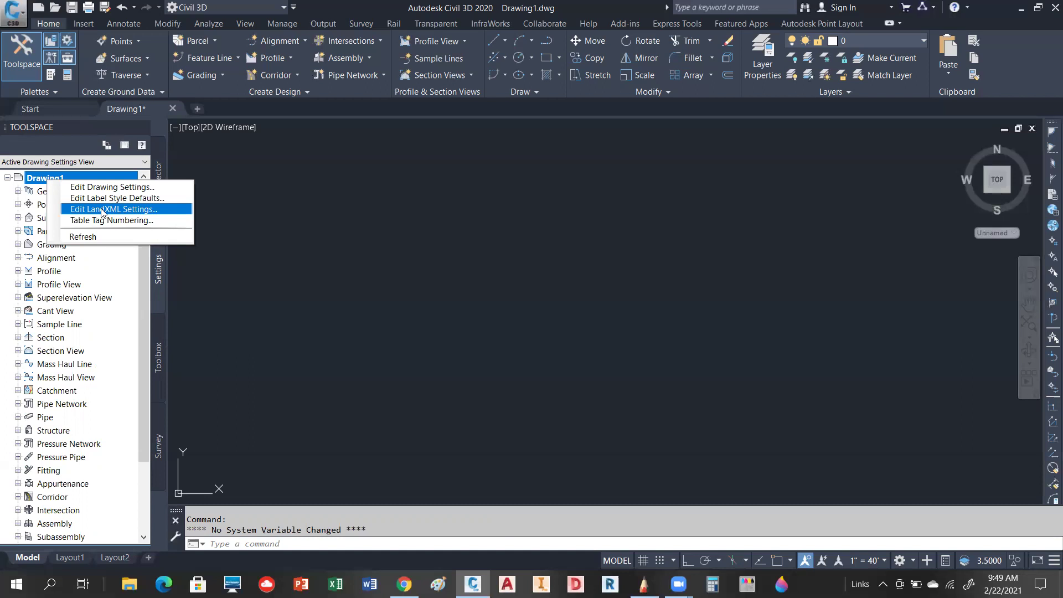
left_click(416, 255)
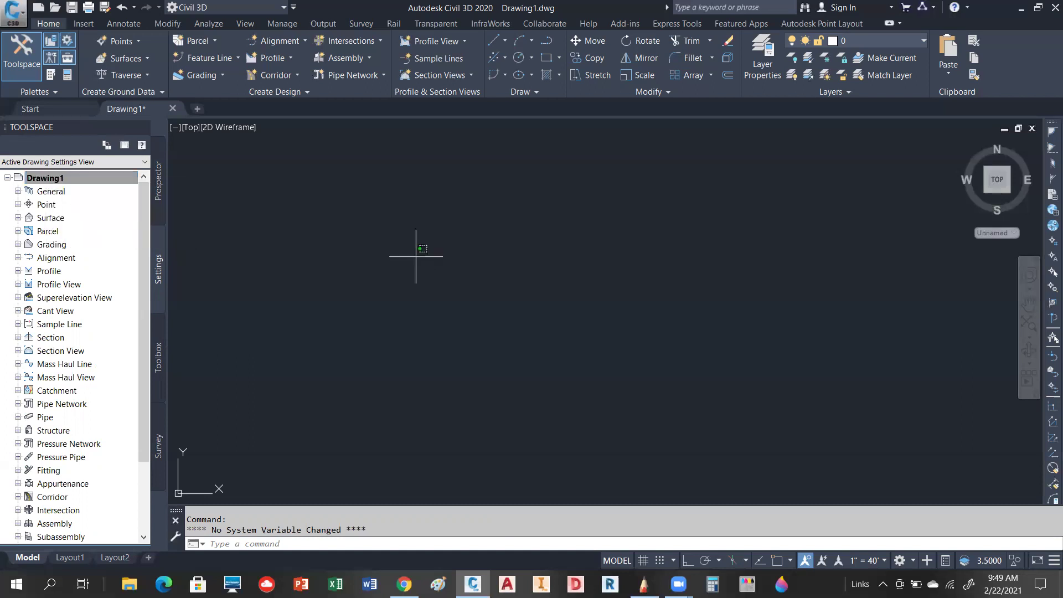
left_click(366, 250)
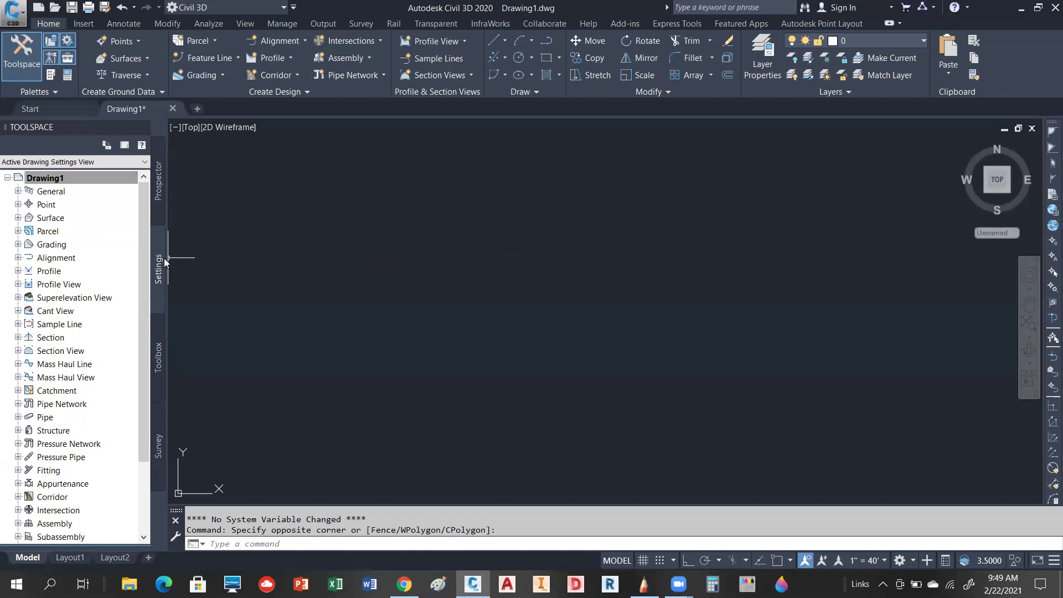
Open the drawing settings for Drawing1 and look through Units and Zone, Transformation, Object Layers, Abbreviations and Ambient Settings.
right_click(87, 185)
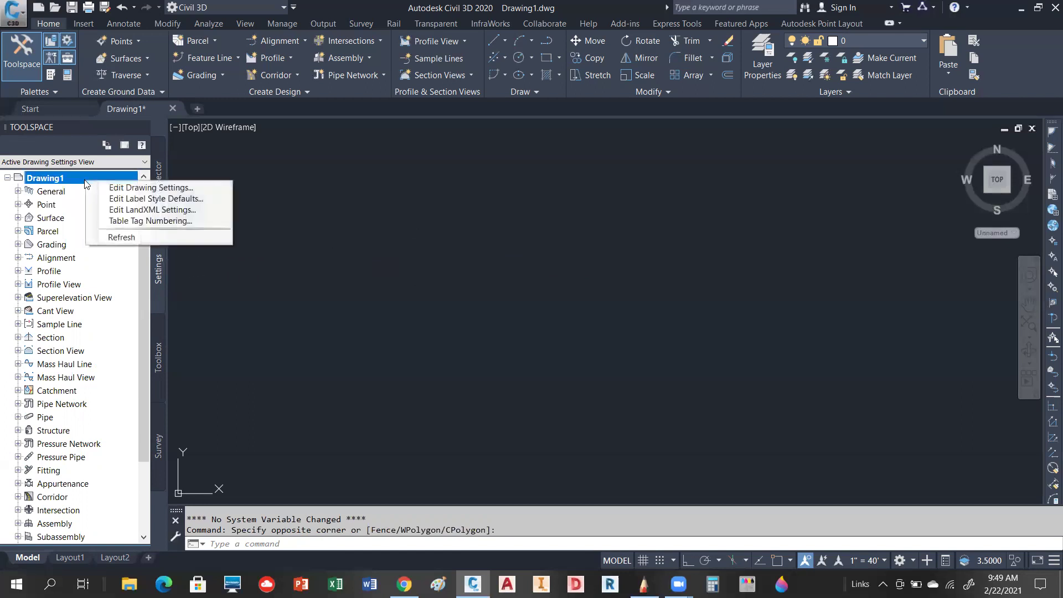
left_click(135, 189)
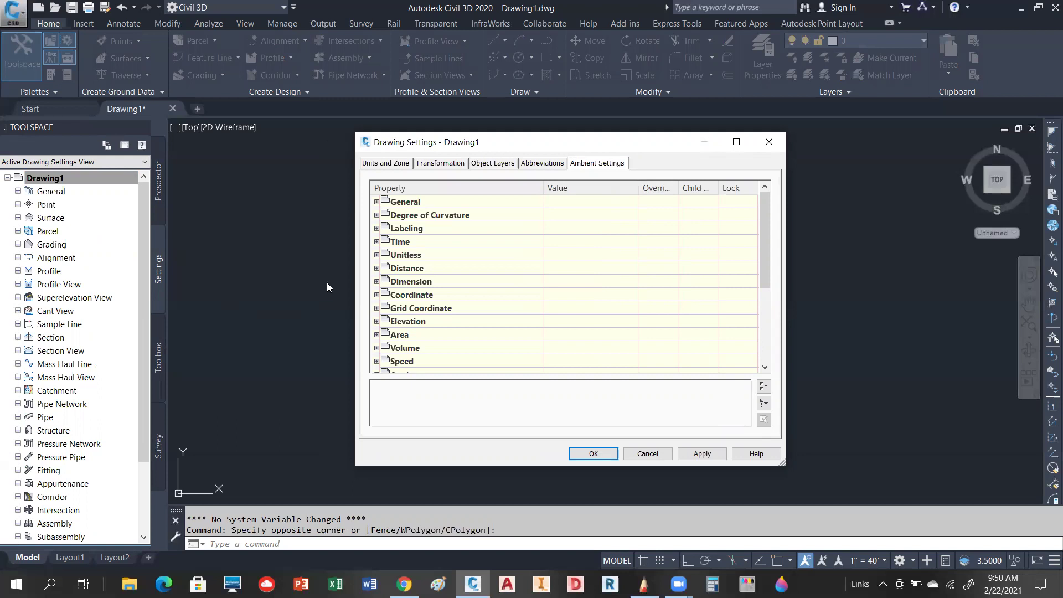
left_click(377, 167)
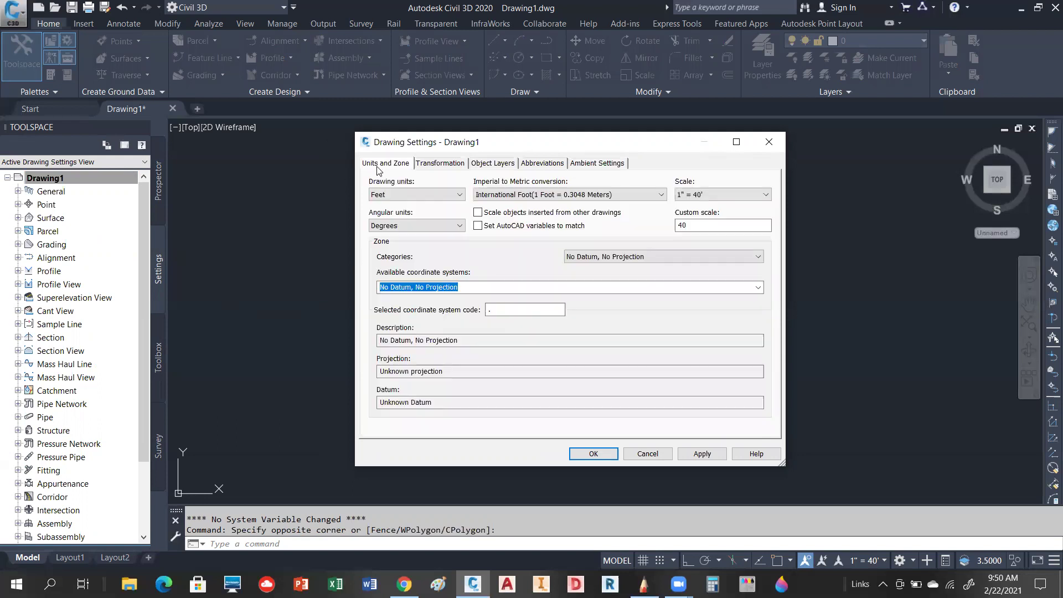
left_click(438, 165)
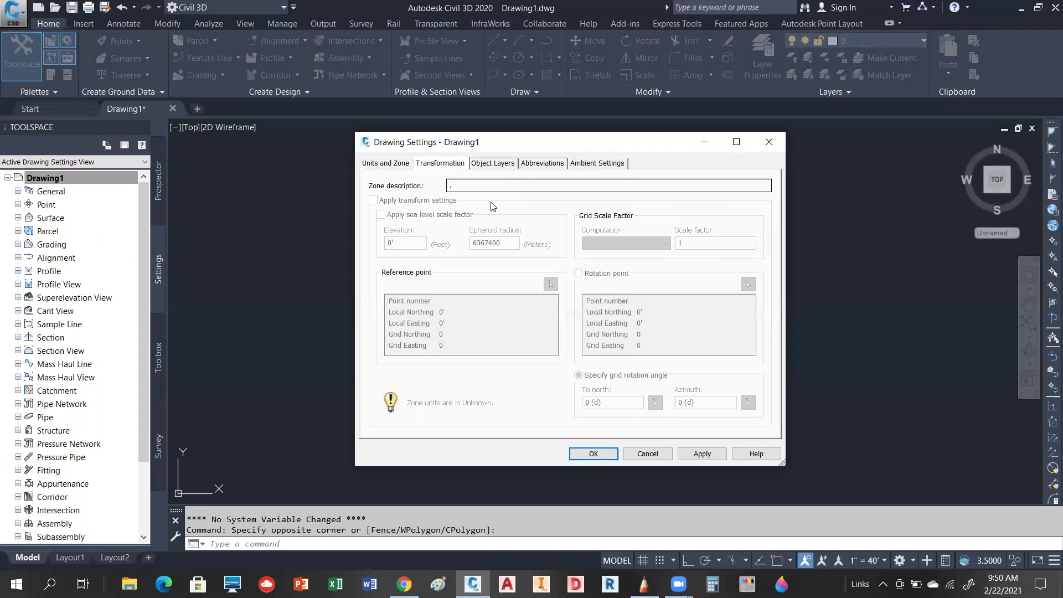
left_click(494, 166)
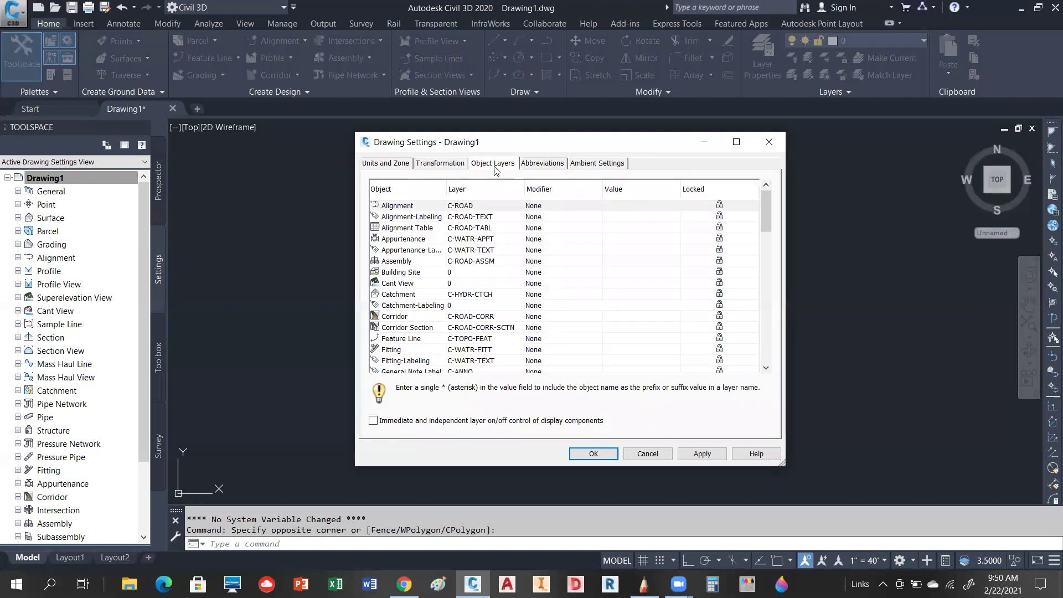
left_click(542, 165)
left_click(605, 165)
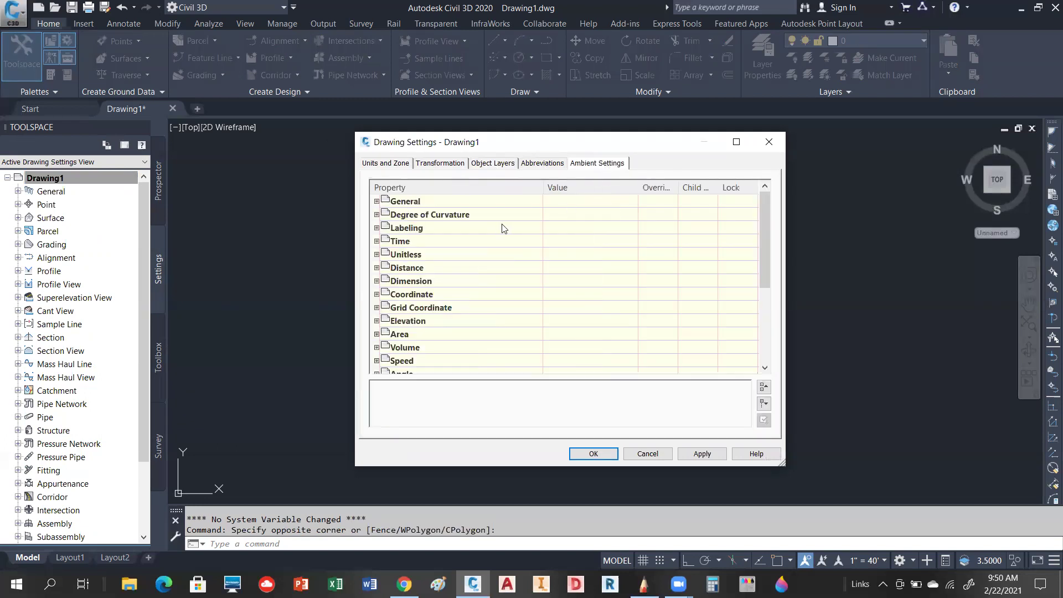
Set the imperial to metric conversion in Units and Zone to US Survey Foot (39.37 Inches per Meter).
left_click(391, 165)
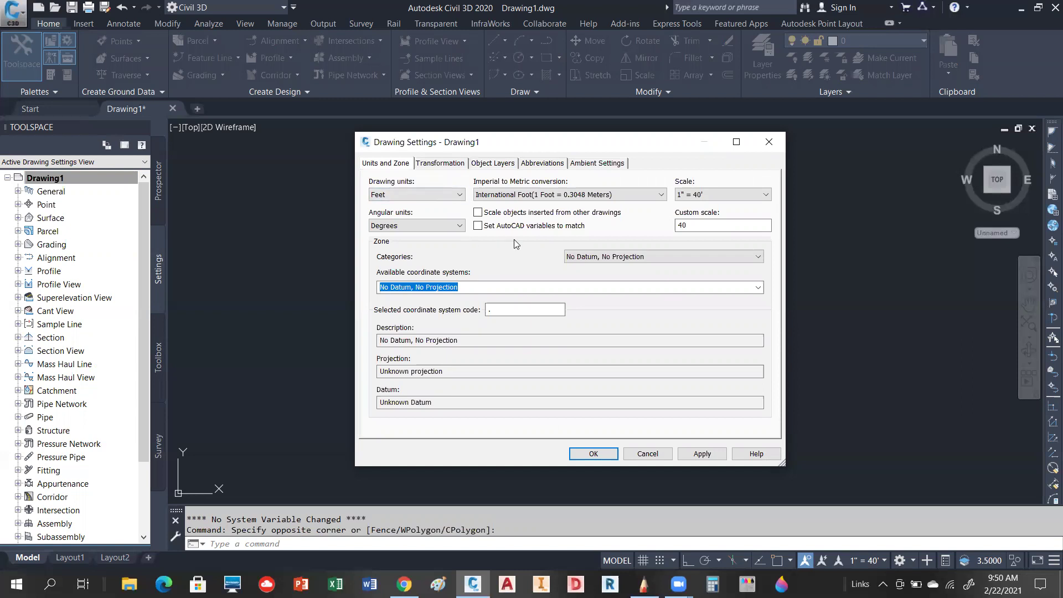
left_click(661, 197)
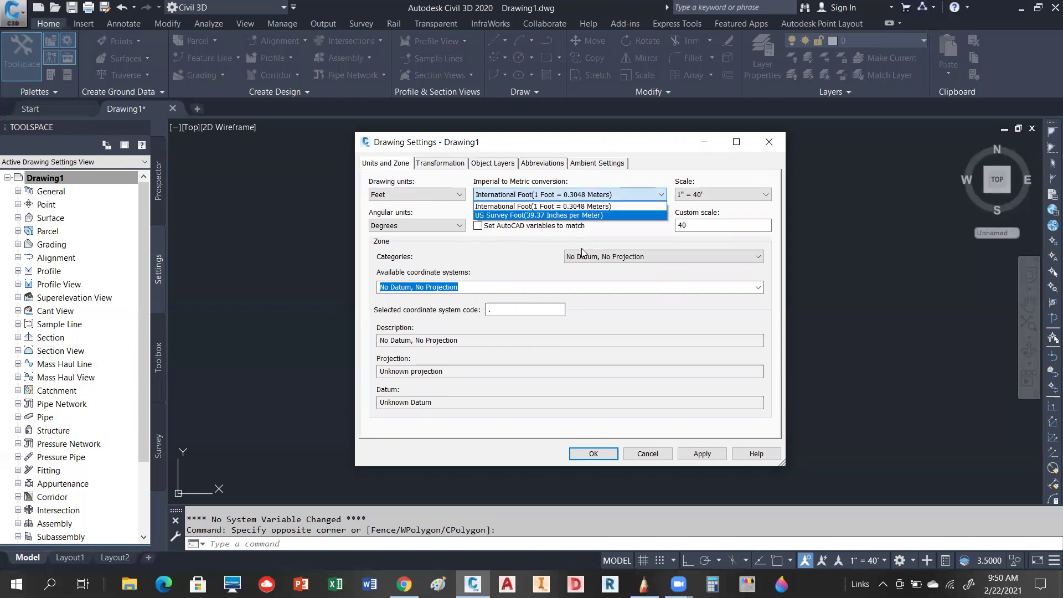
left_click(540, 215)
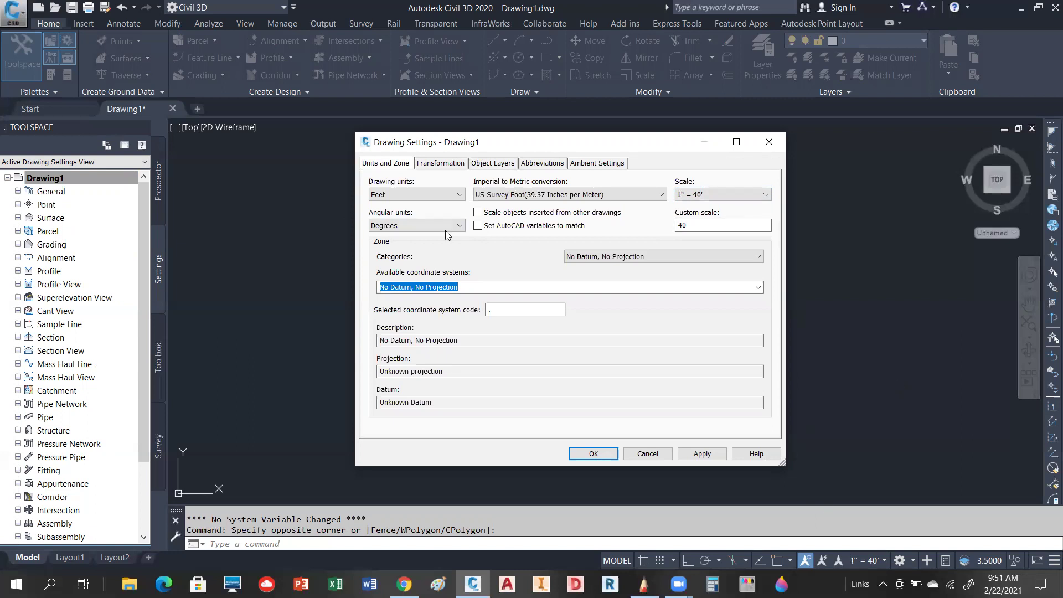
Review the Transformation, Object Layers and Abbreviations settings, including the layers selectable for the Alignment object, without changing anything.
left_click(438, 164)
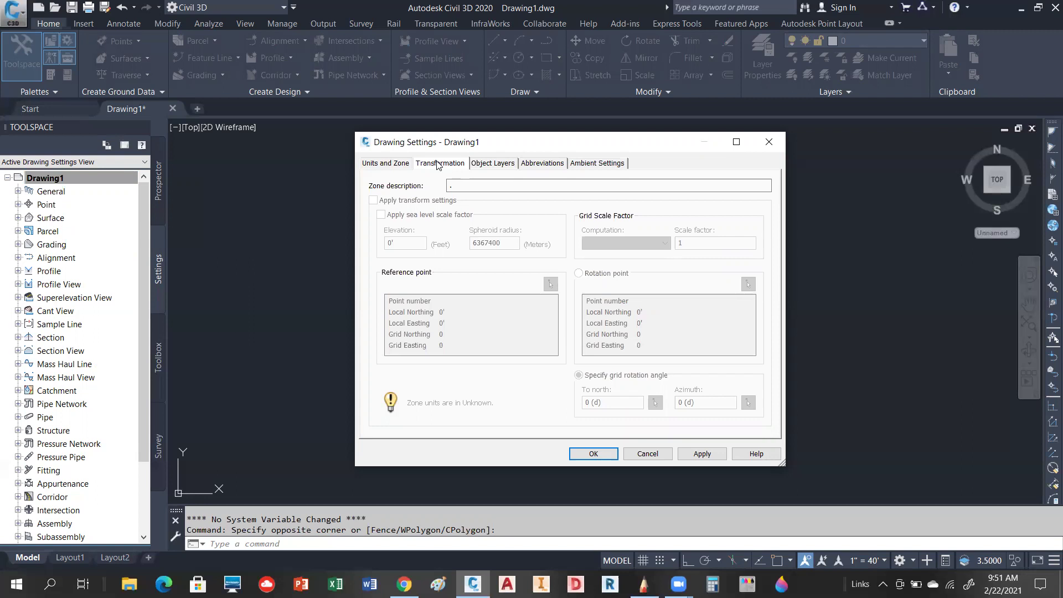
left_click(488, 165)
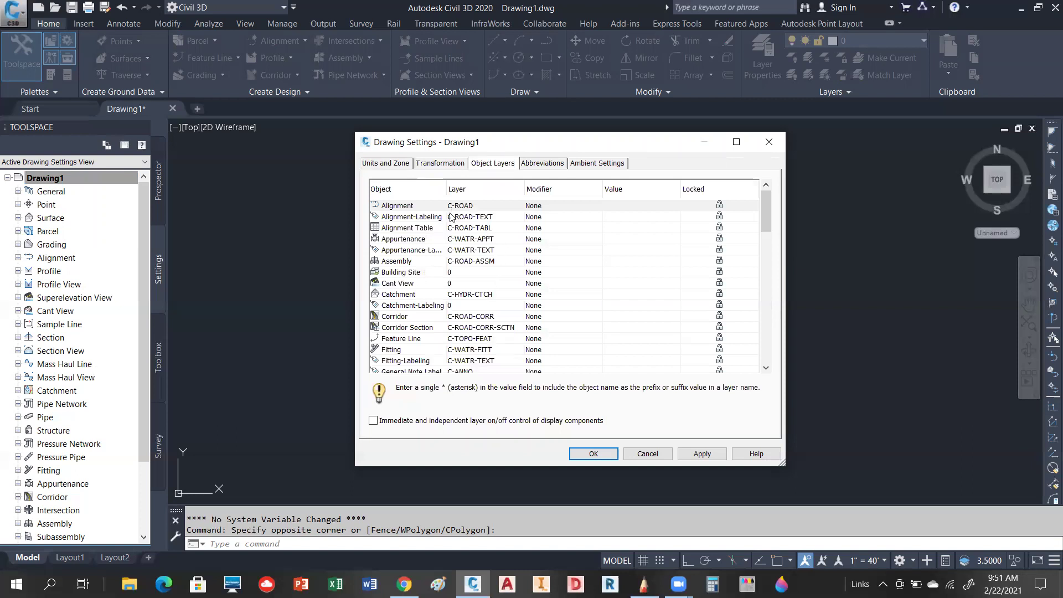
left_click(487, 215)
left_click(504, 203)
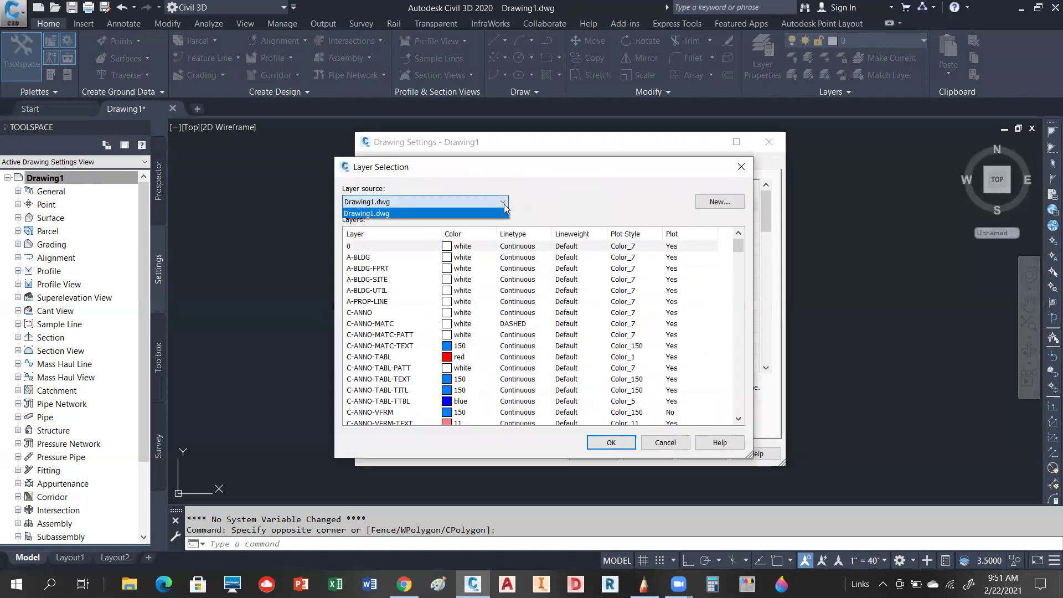
left_click(739, 167)
left_click(742, 167)
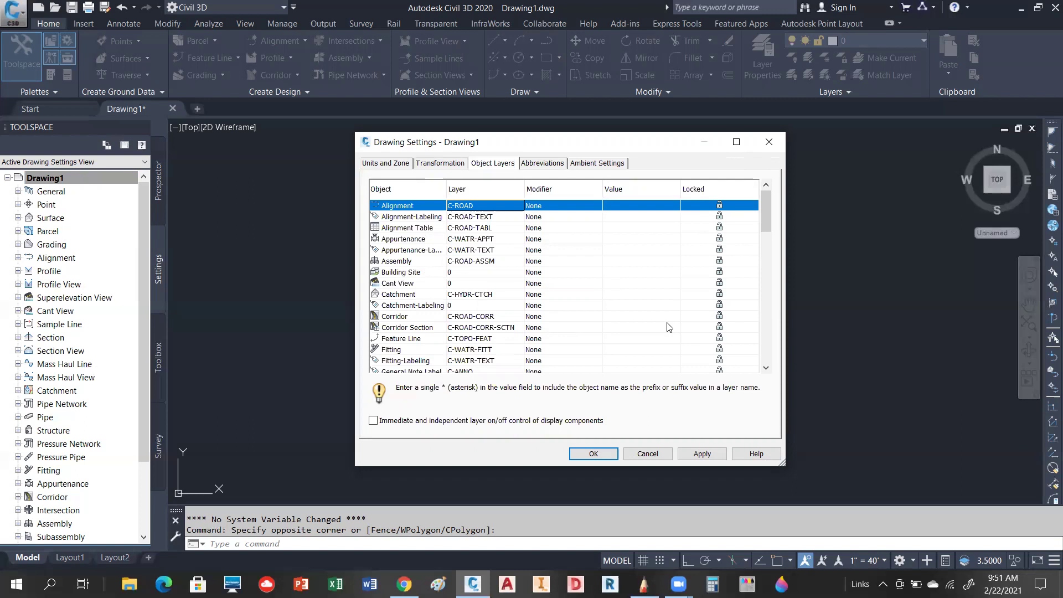
left_click(547, 165)
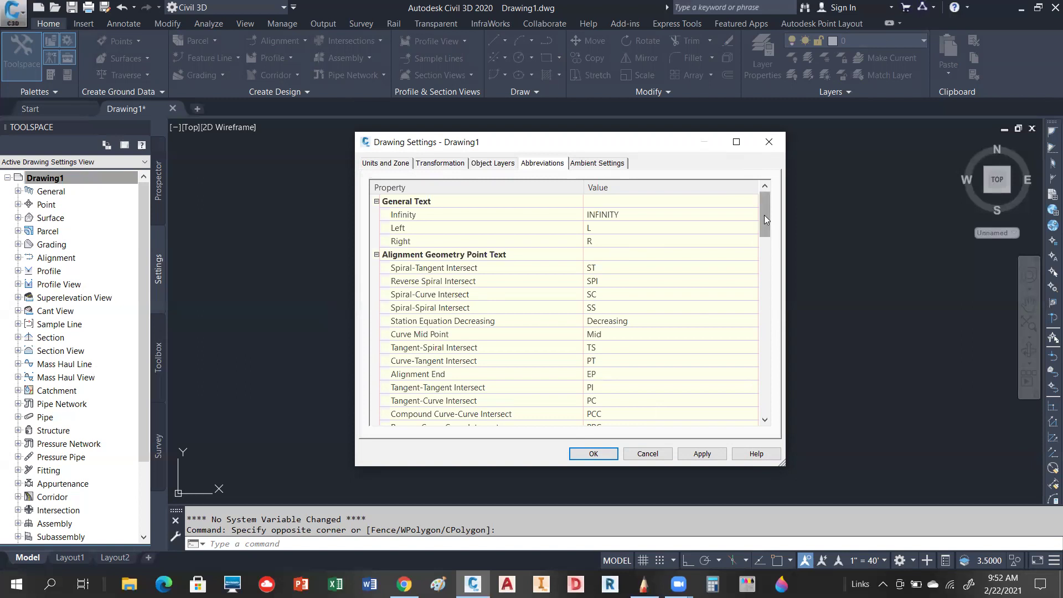
left_click_drag(766, 219, 796, 205)
Examine the ambient settings for Distance, including its unit and precision, and those for Coordinate.
left_click(611, 165)
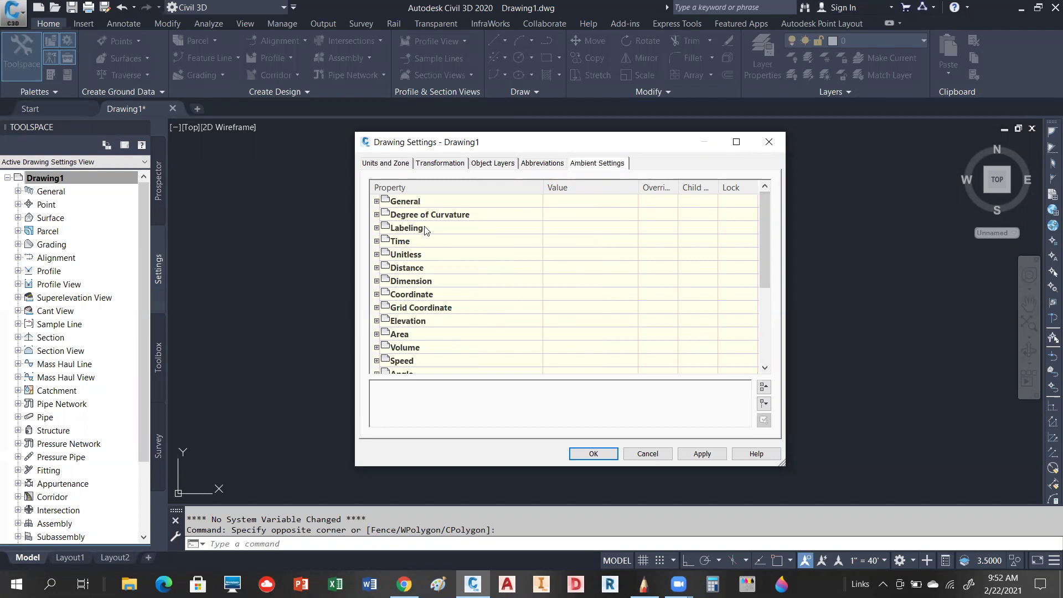
scroll(465, 228, "down", 1)
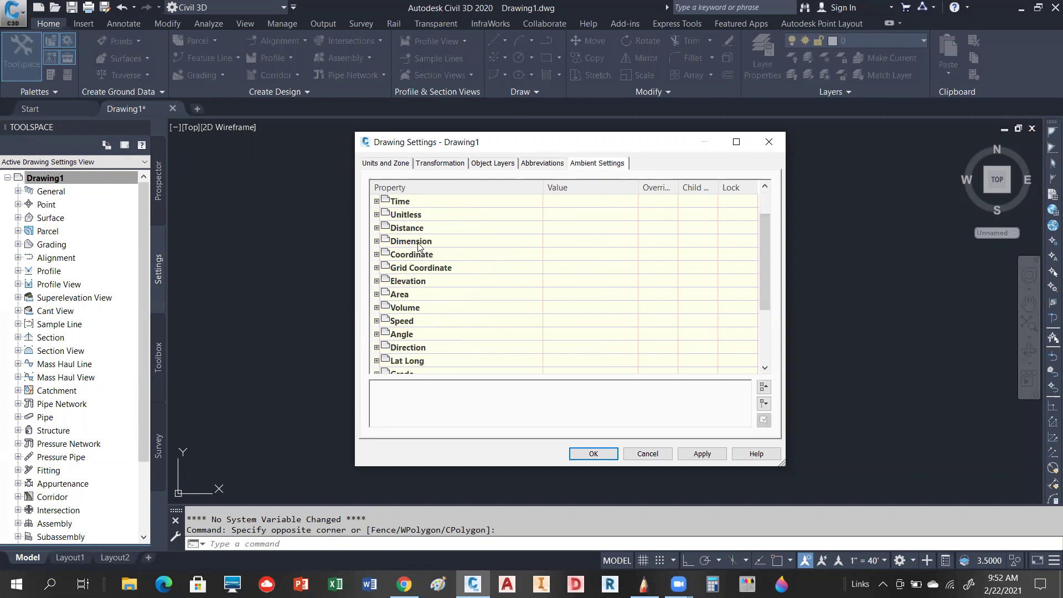
left_click(377, 228)
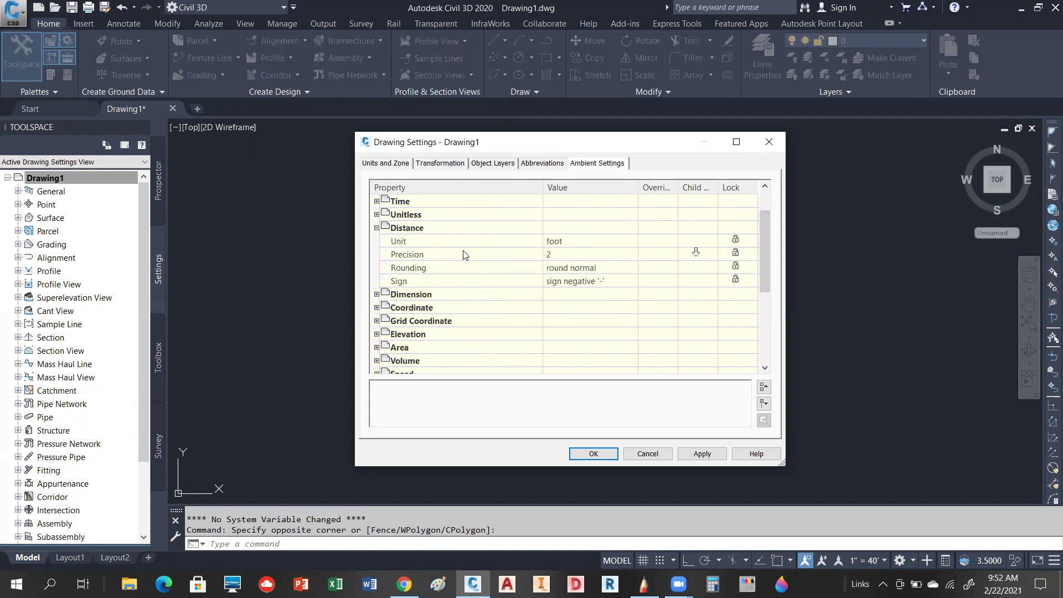
left_click(598, 241)
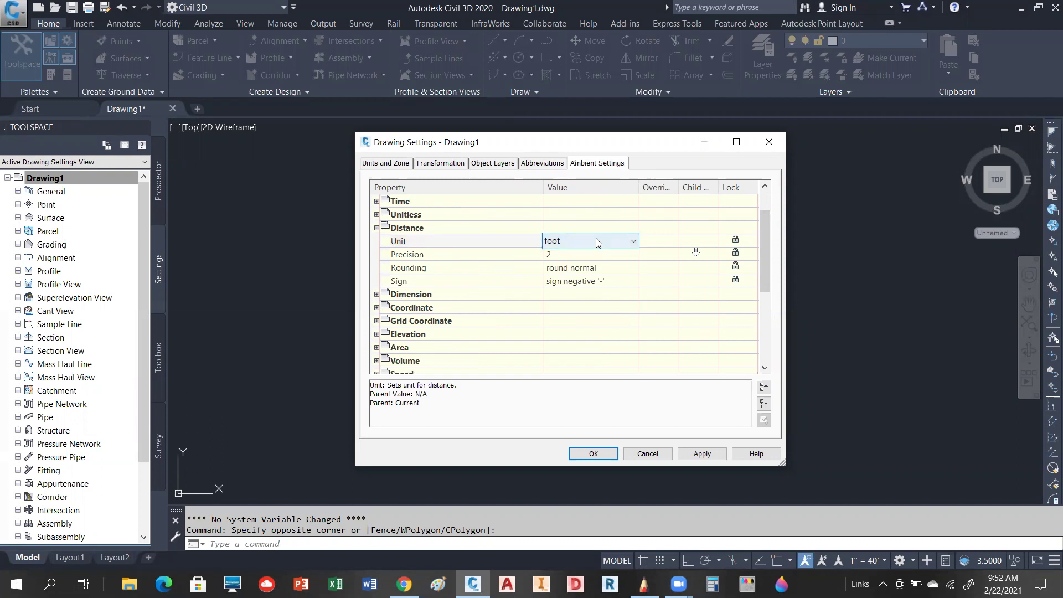
left_click(597, 241)
left_click(596, 239)
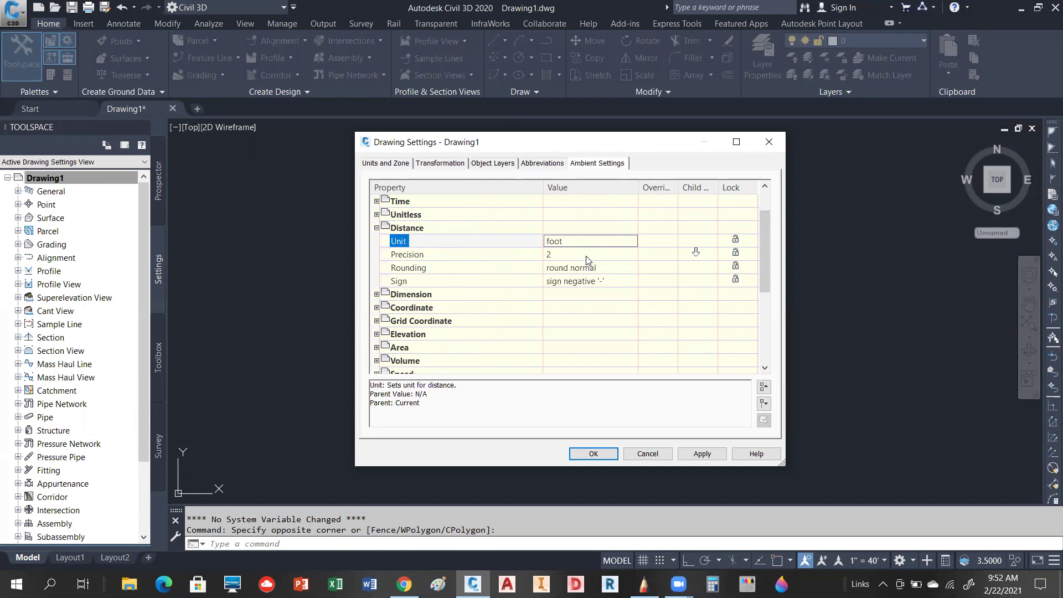
left_click(587, 255)
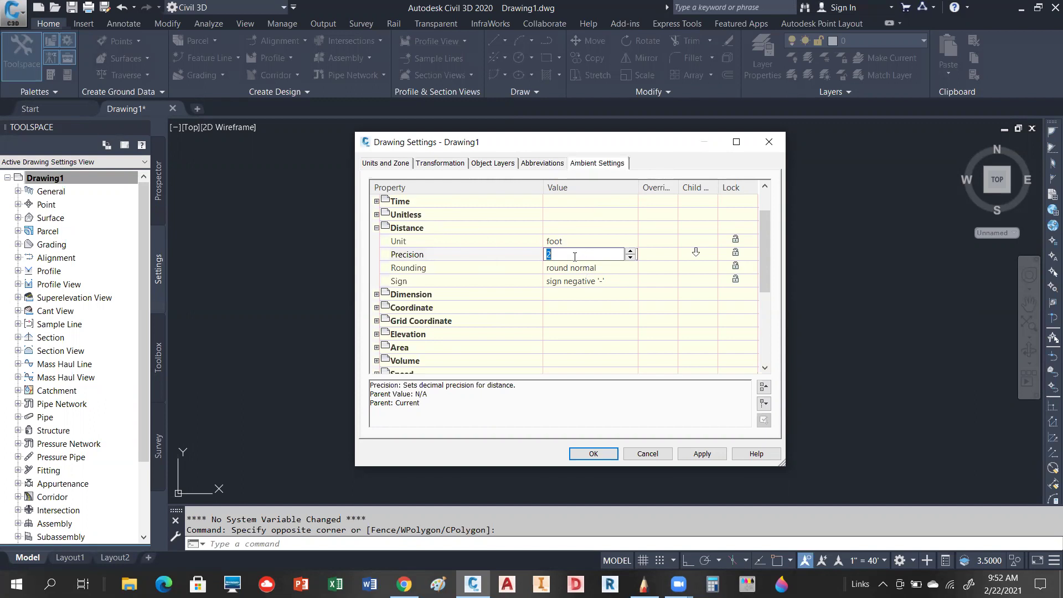
left_click(377, 227)
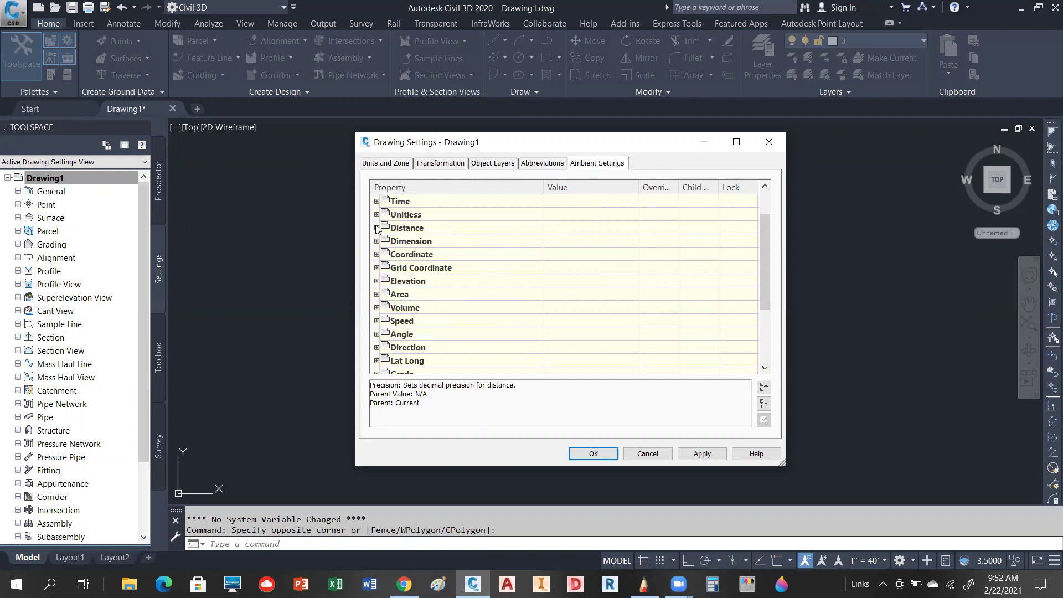
left_click(376, 254)
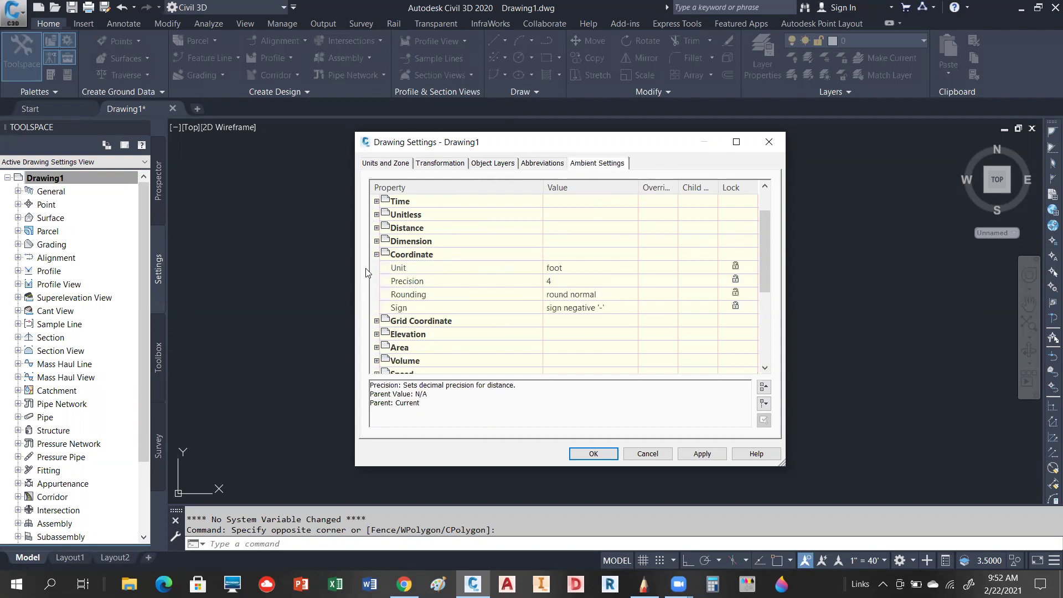
left_click(377, 255)
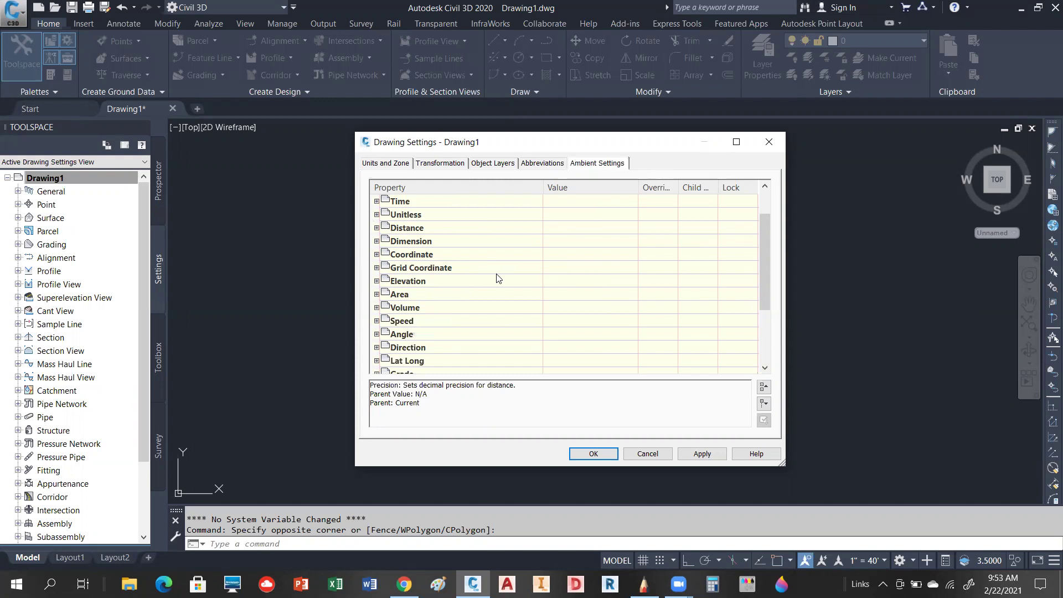
Try the DD°MM'SS.SS" format for the ambient Angle setting, and discard the drawing settings changes.
scroll(501, 279, "down", 1)
scroll(502, 281, "down", 2)
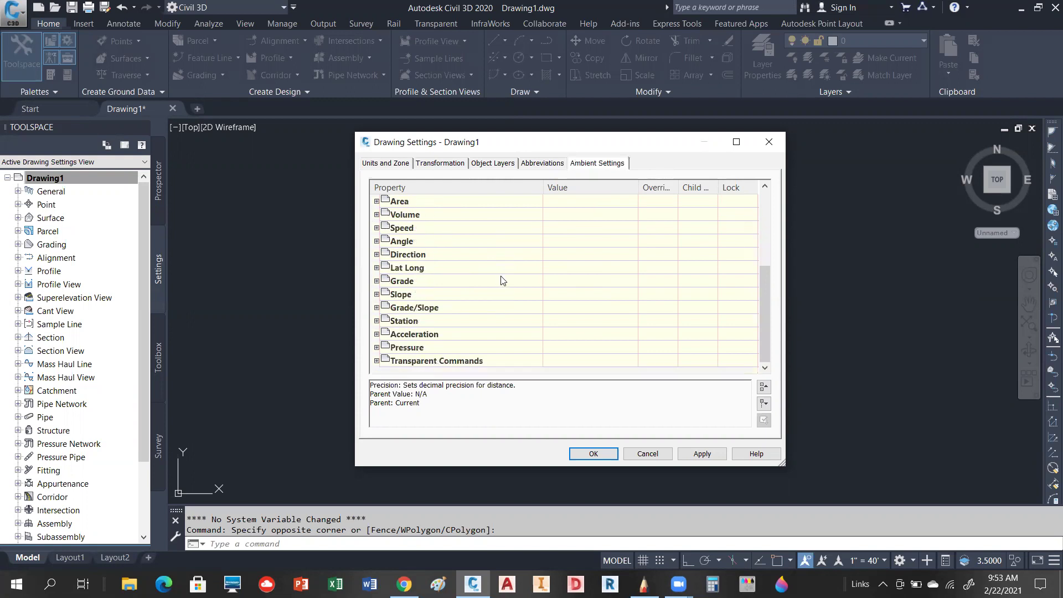
left_click(376, 241)
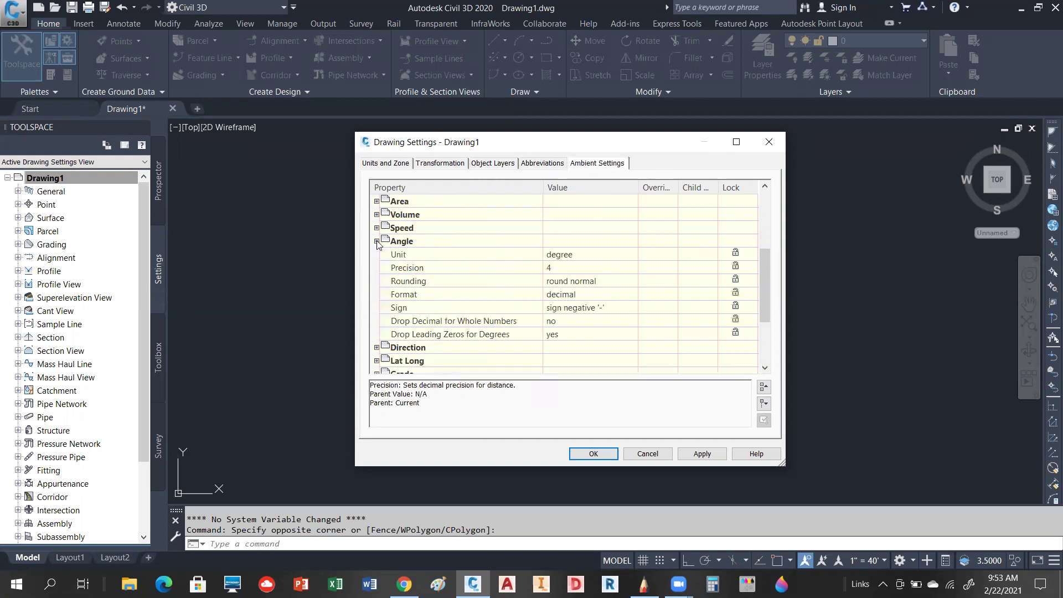
left_click(630, 295)
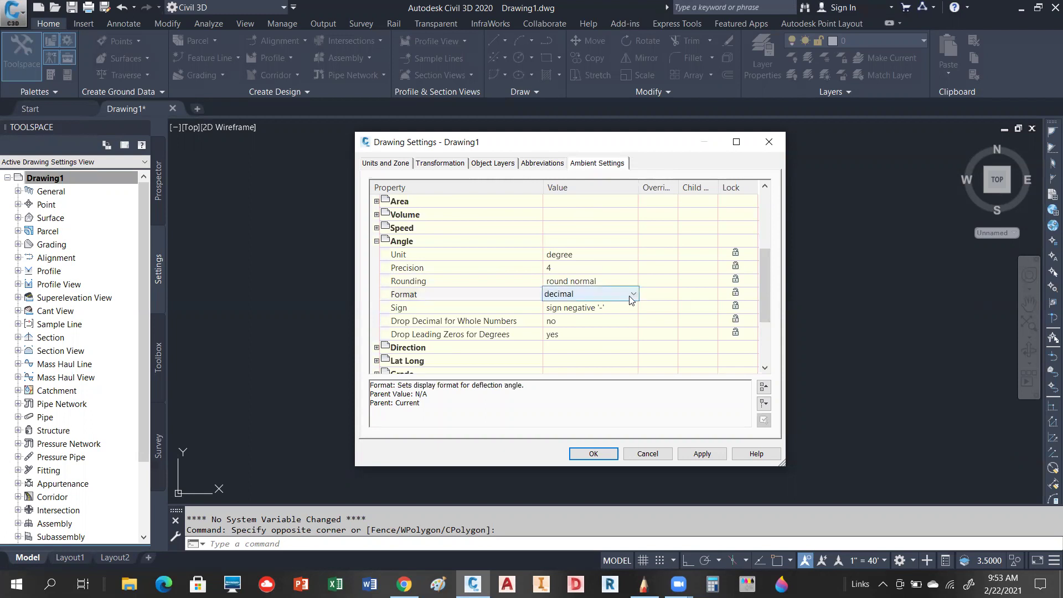
left_click(633, 295)
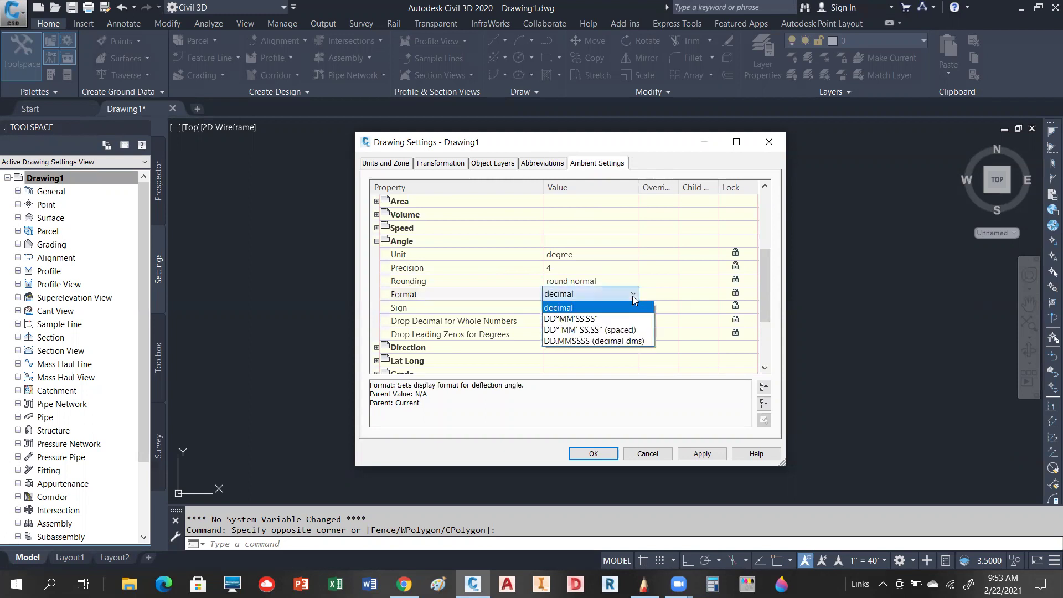
left_click(587, 319)
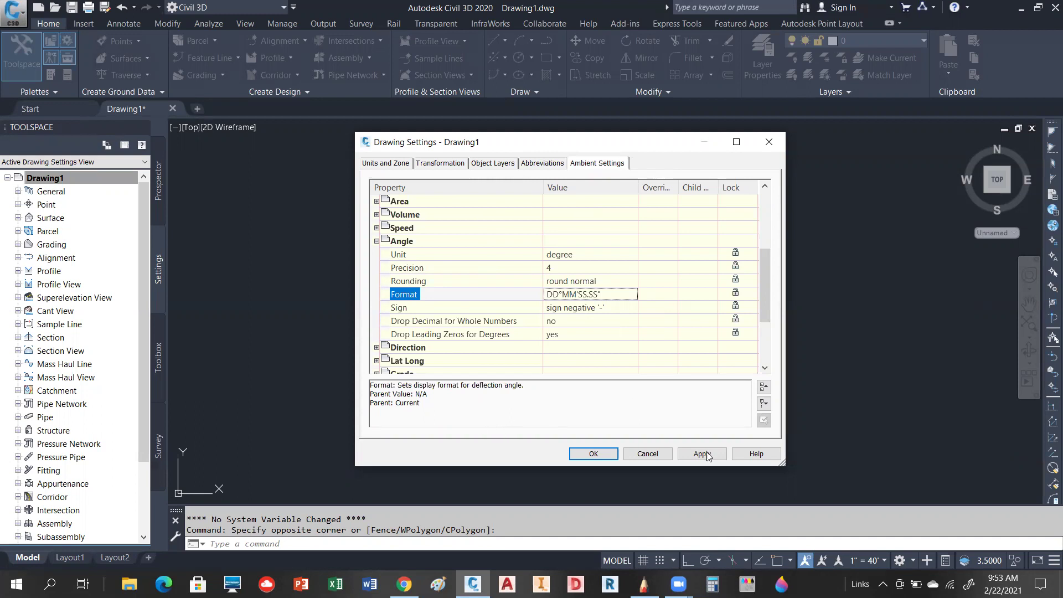
left_click(648, 455)
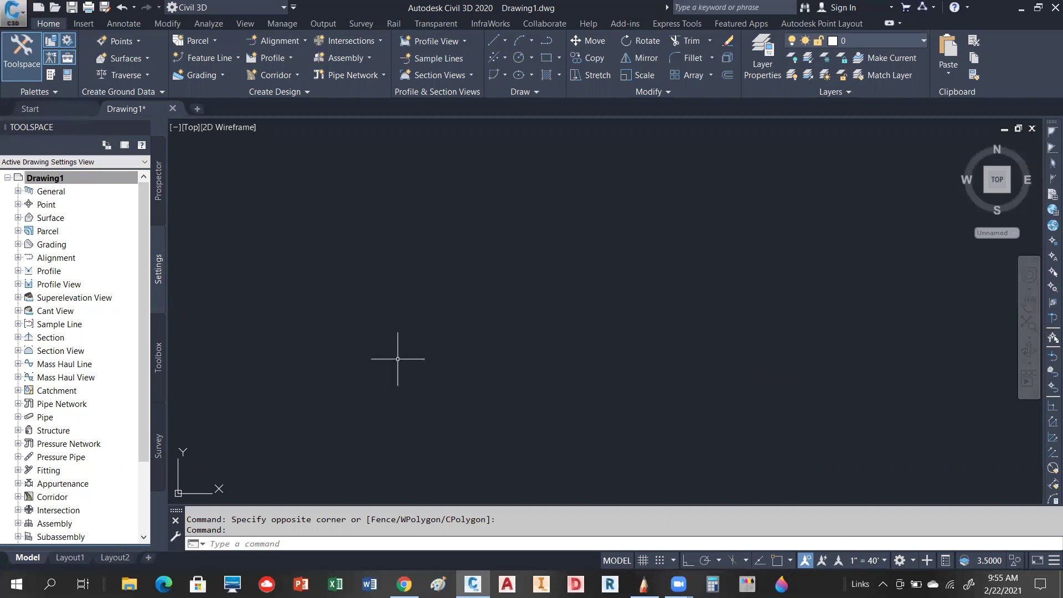
Switch to Layout1 and look through its layout tools and the built-in north arrows without inserting one.
left_click(70, 558)
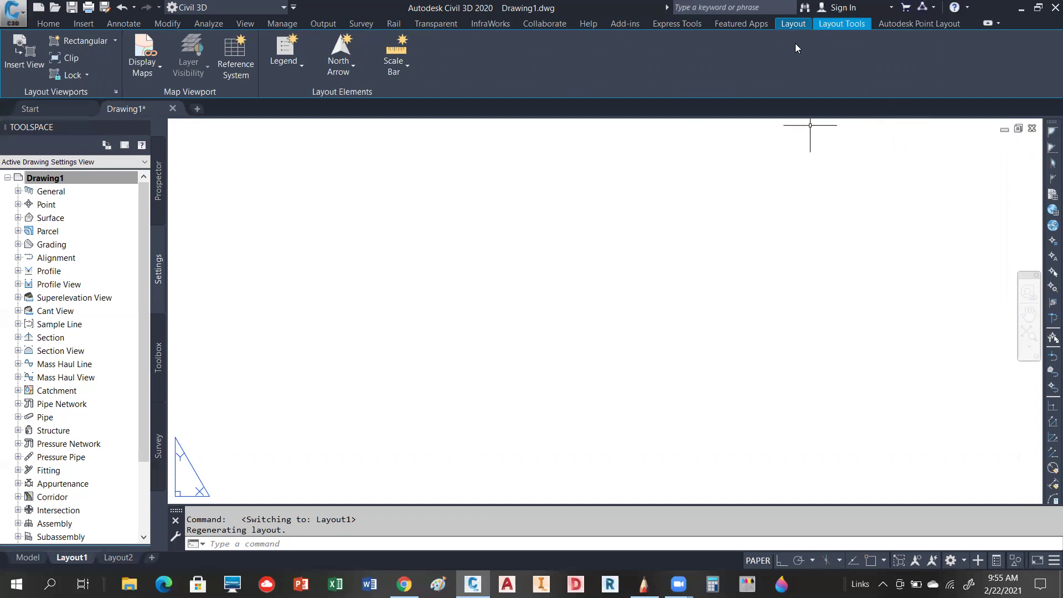
left_click(795, 25)
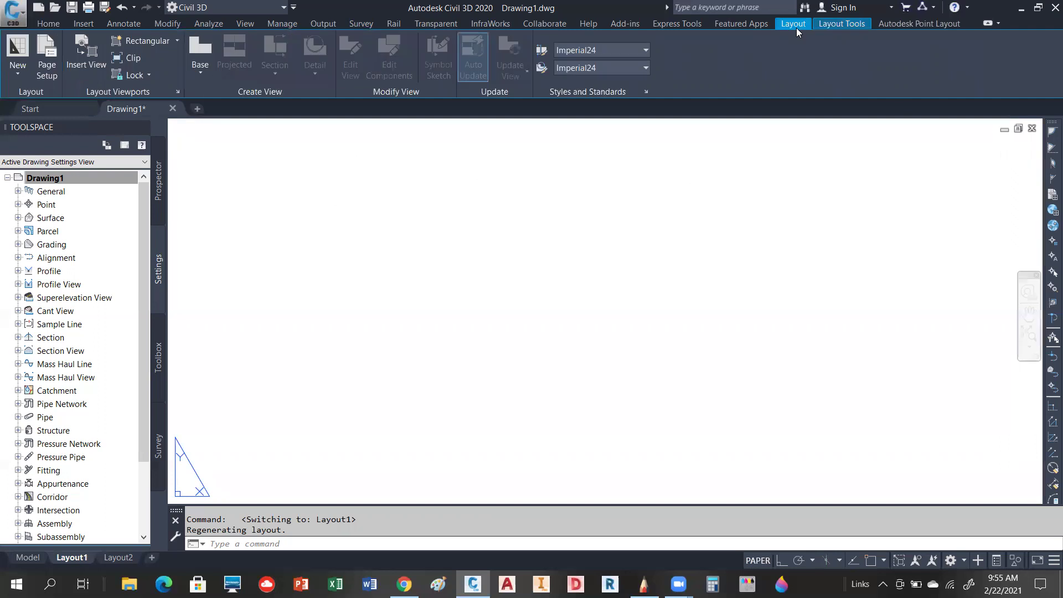
left_click(844, 25)
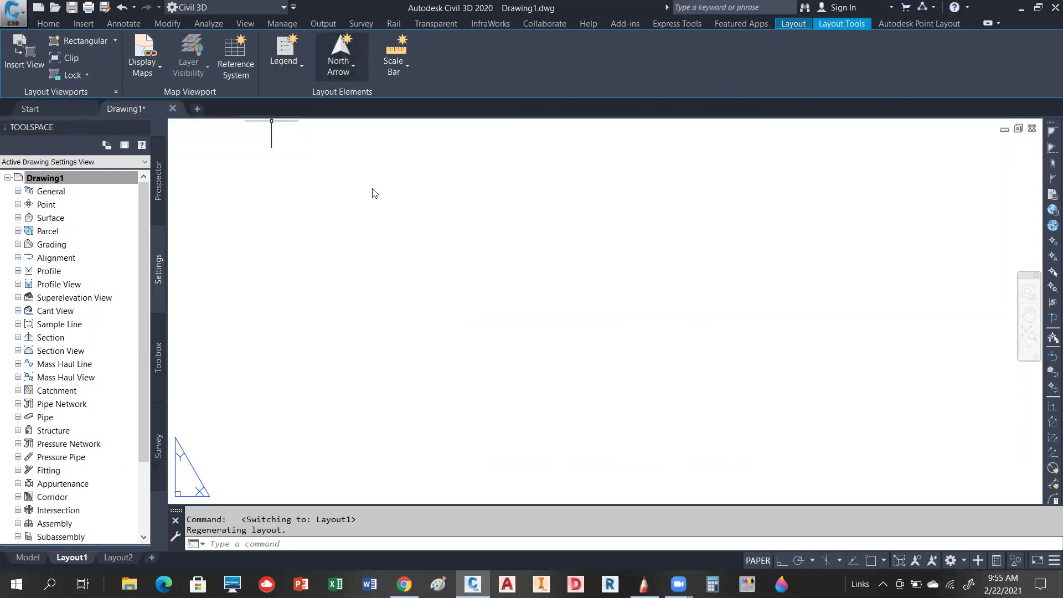
left_click(356, 65)
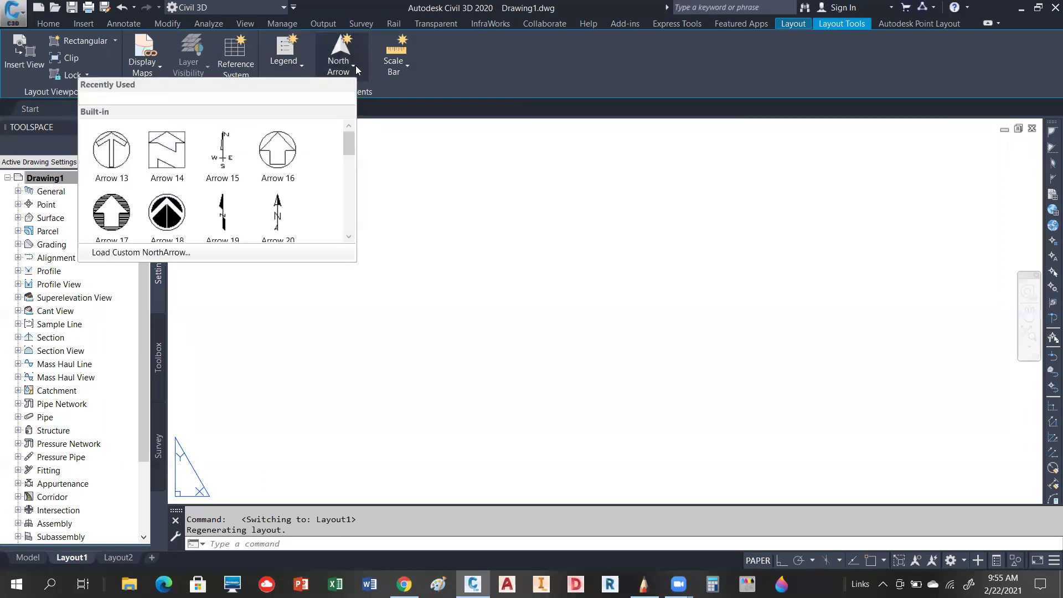
left_click_drag(350, 143, 335, 260)
left_click_drag(349, 224, 352, 187)
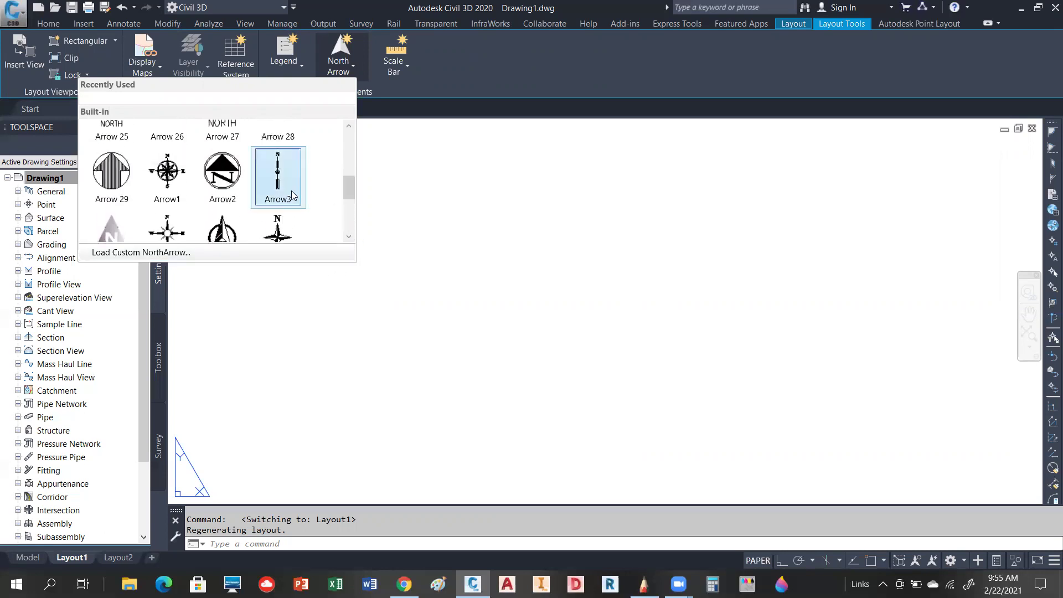
left_click(420, 194)
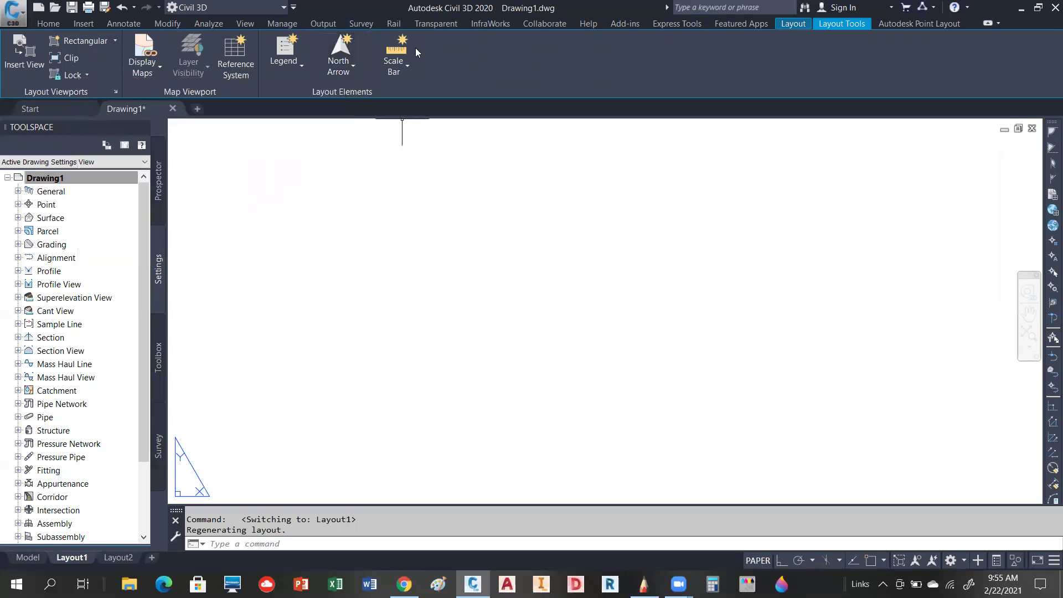
Browse the built-in scale bars for Layout1 without inserting one.
left_click(409, 68)
mouse_move(403, 162)
left_mouse_down()
mouse_move(406, 197)
mouse_move(404, 141)
left_mouse_up()
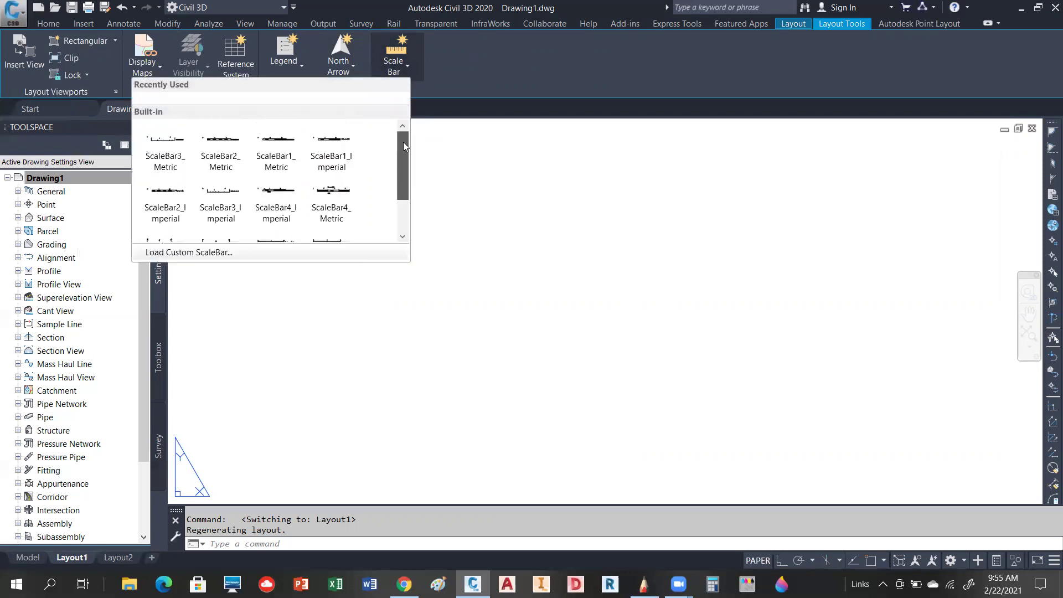
left_click(465, 183)
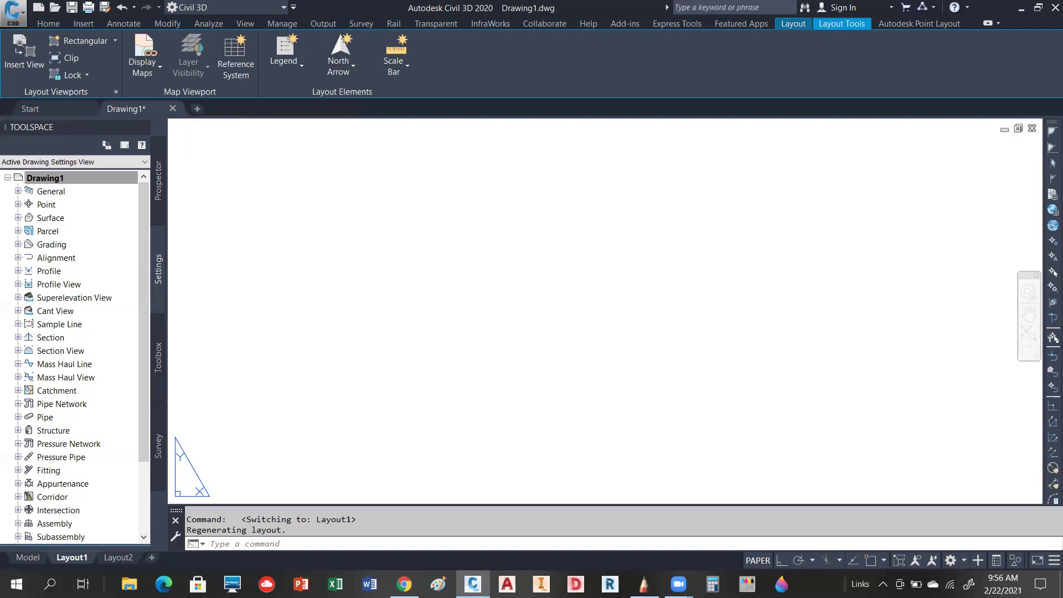
Try a plot scale of 1" = 60' for Layout1 and cancel the plot setup.
key("ctrl+p")
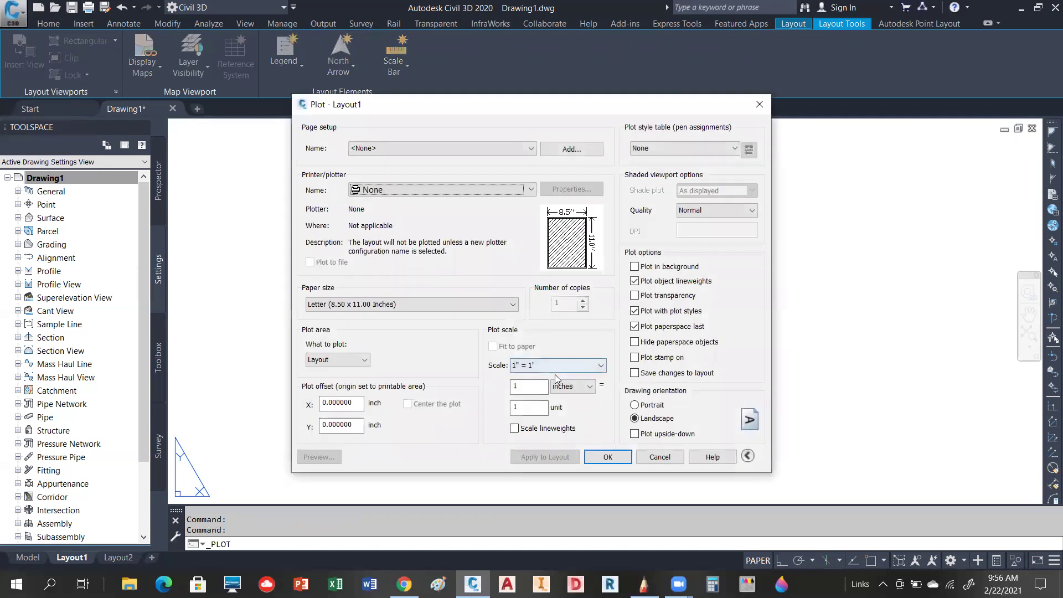
left_click(577, 369)
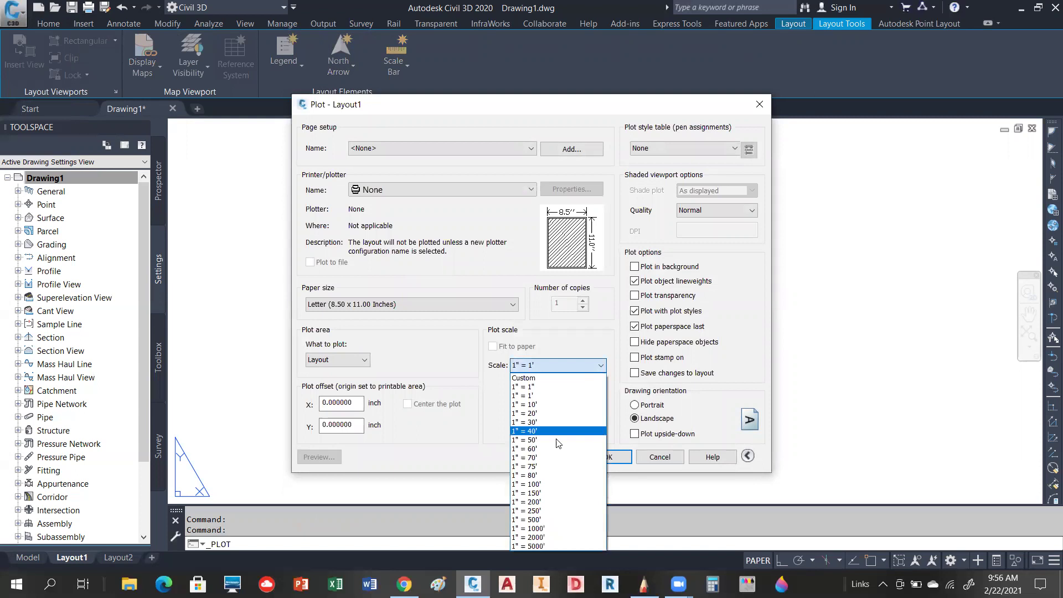
left_click(554, 449)
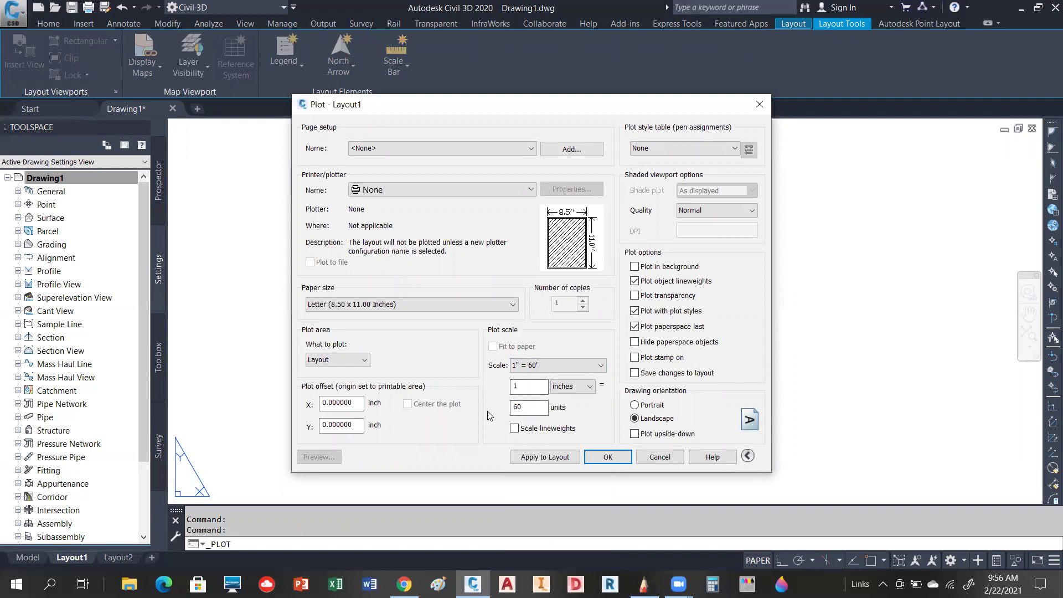
left_click(662, 458)
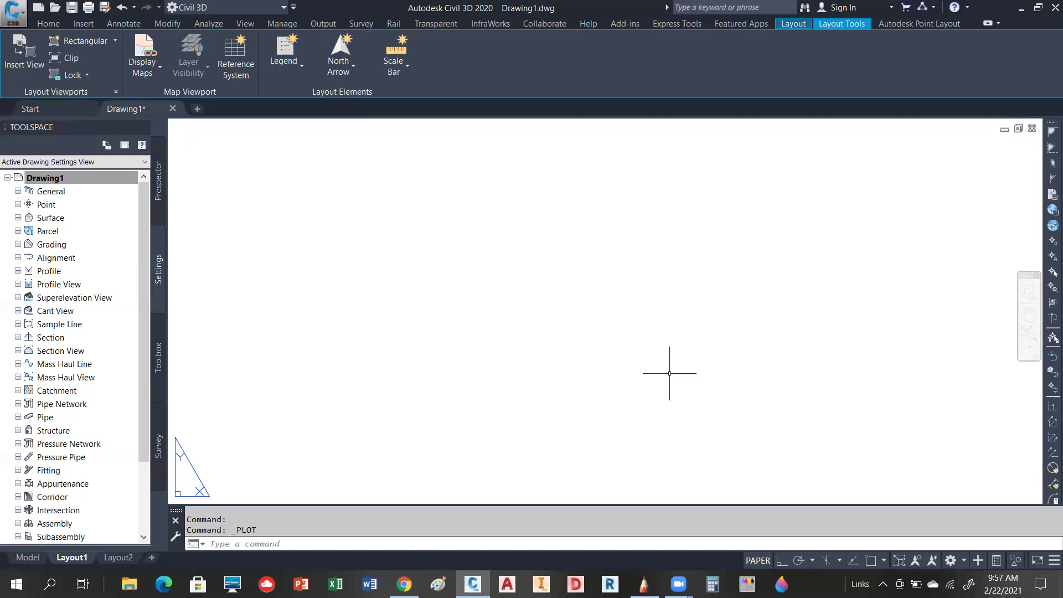
Return to model space and look through the parcel creation commands without running any.
left_click(28, 558)
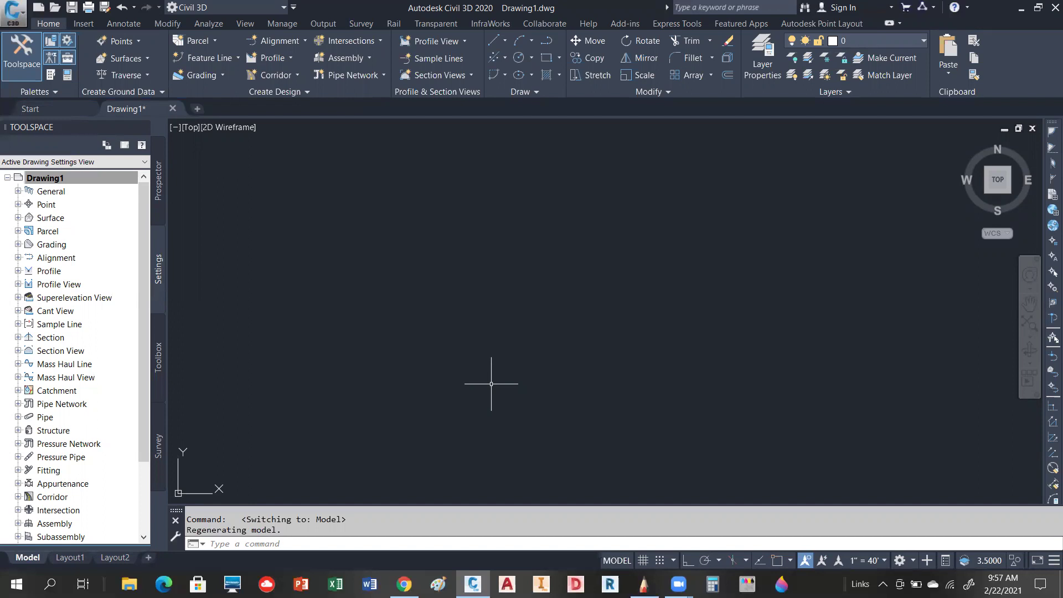
left_click(214, 42)
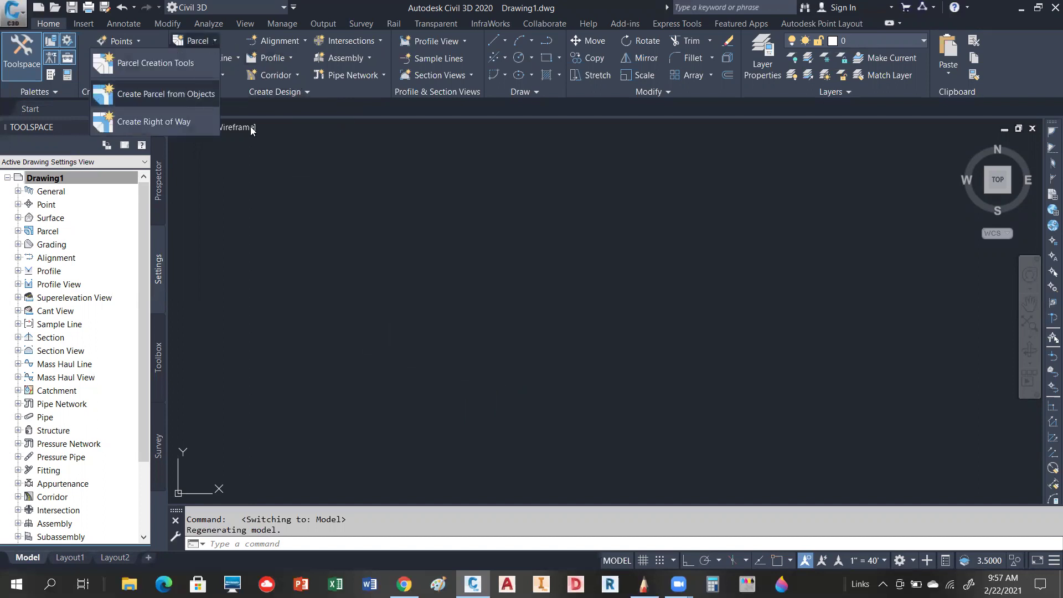
left_click(310, 165)
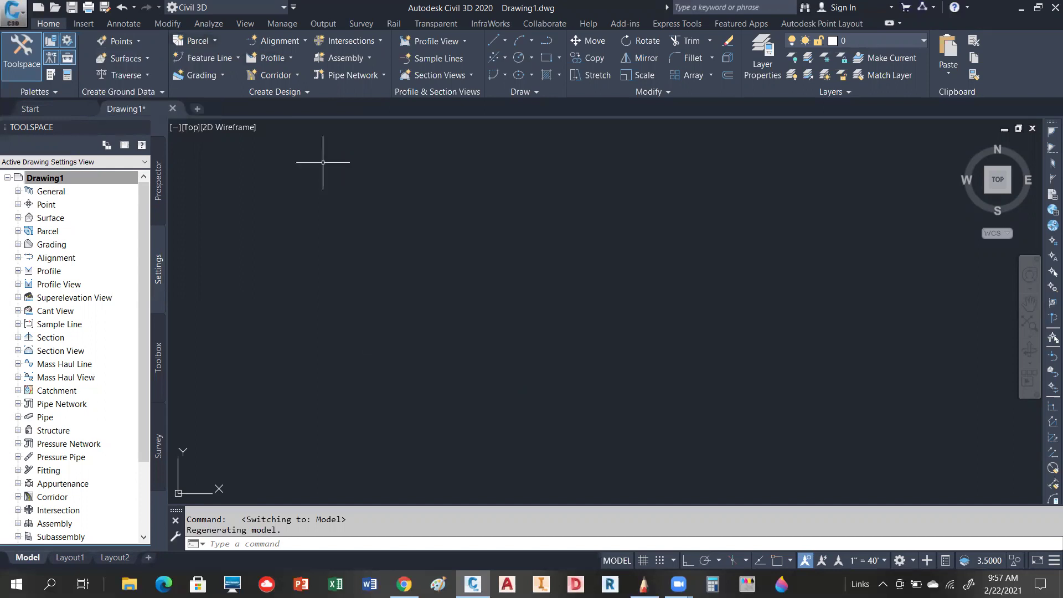